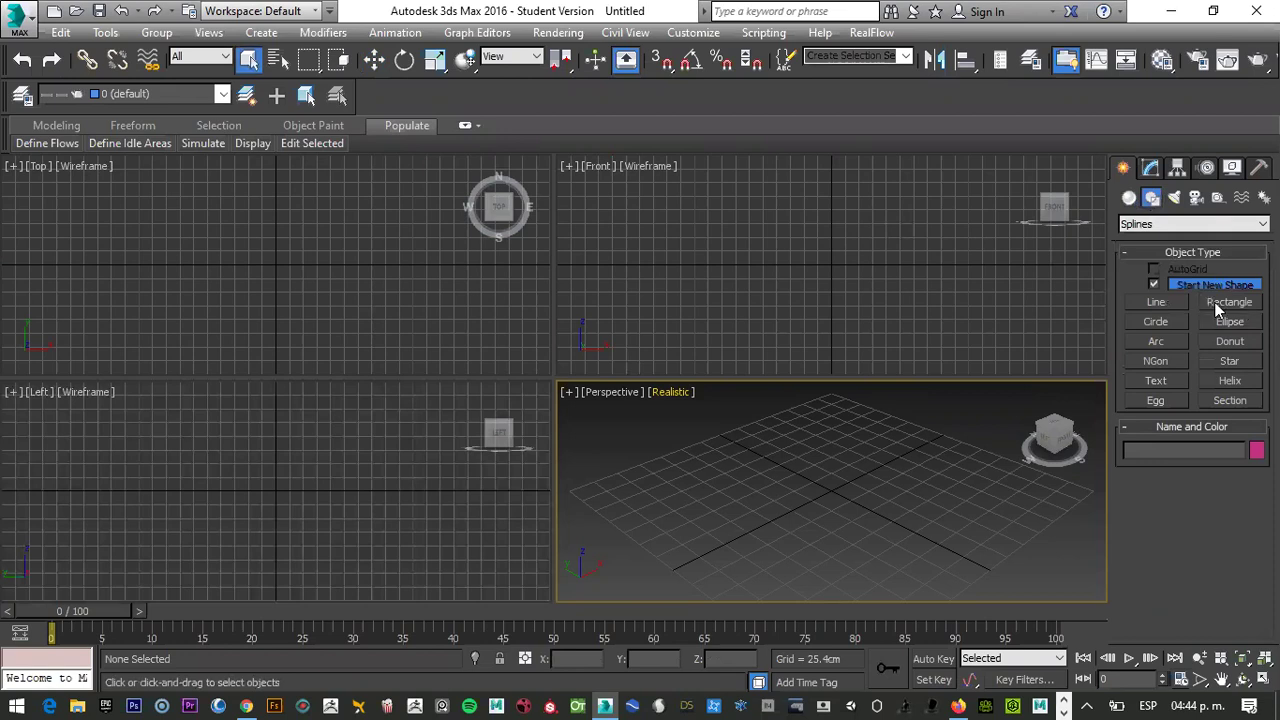
Start a Rectangle spline and expand its keyboard entry parameters
click(1226, 303)
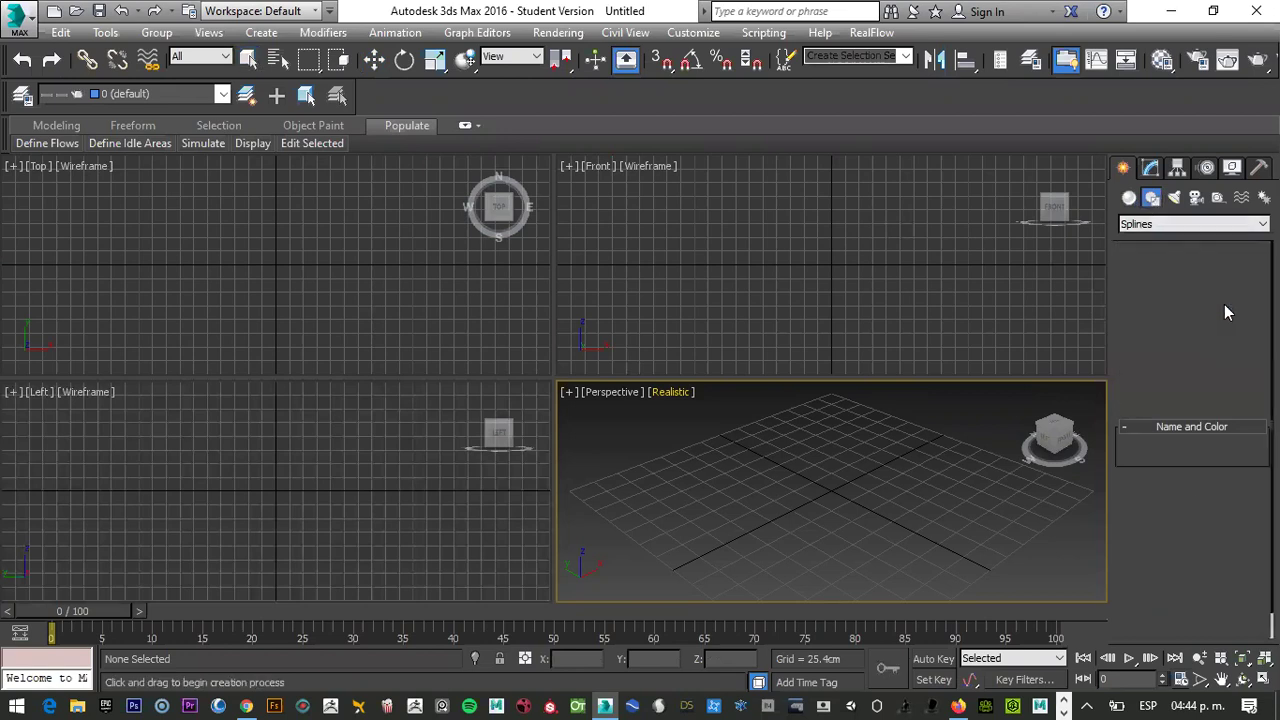
scroll(1198, 500, down, 1)
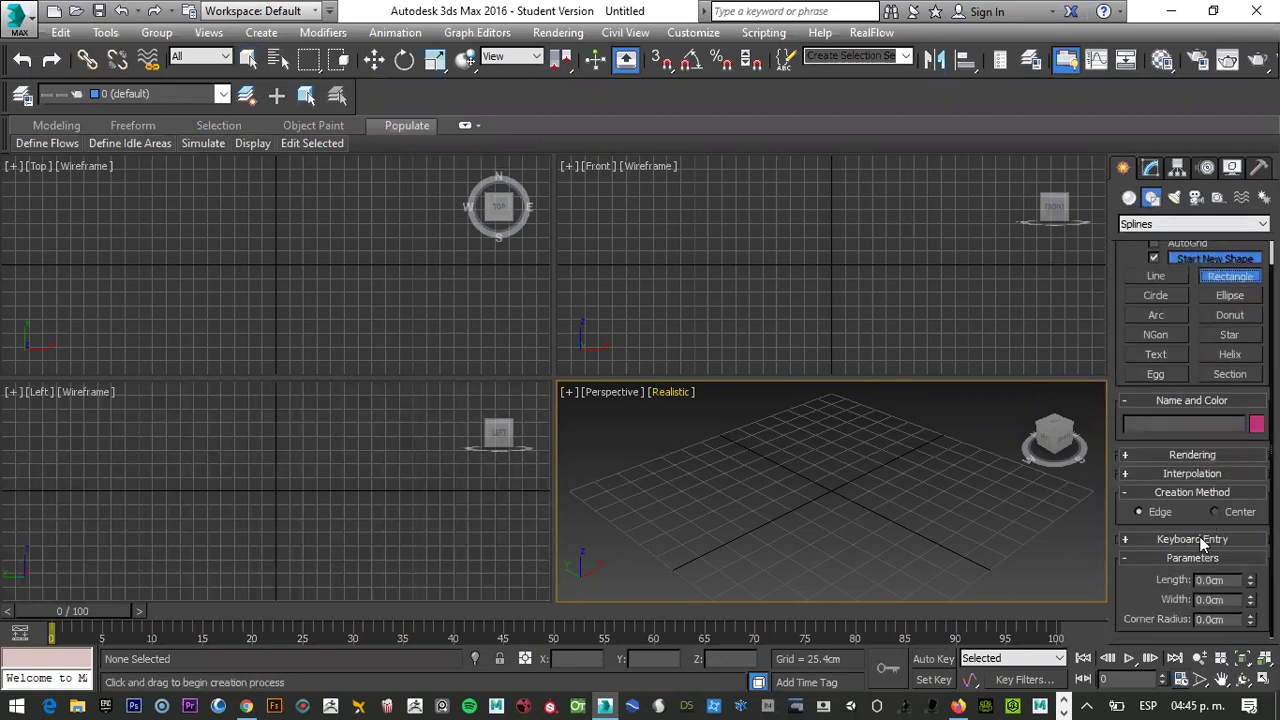
click(1200, 541)
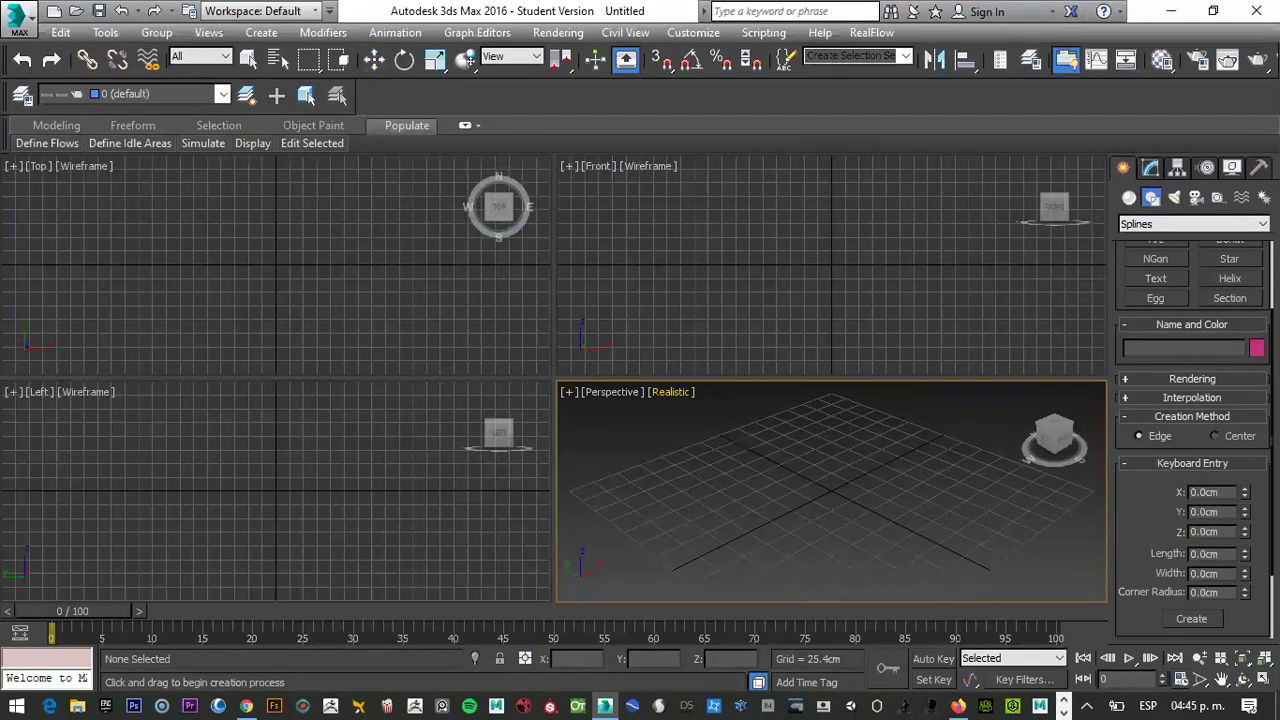
scroll(1200, 505, down, 2)
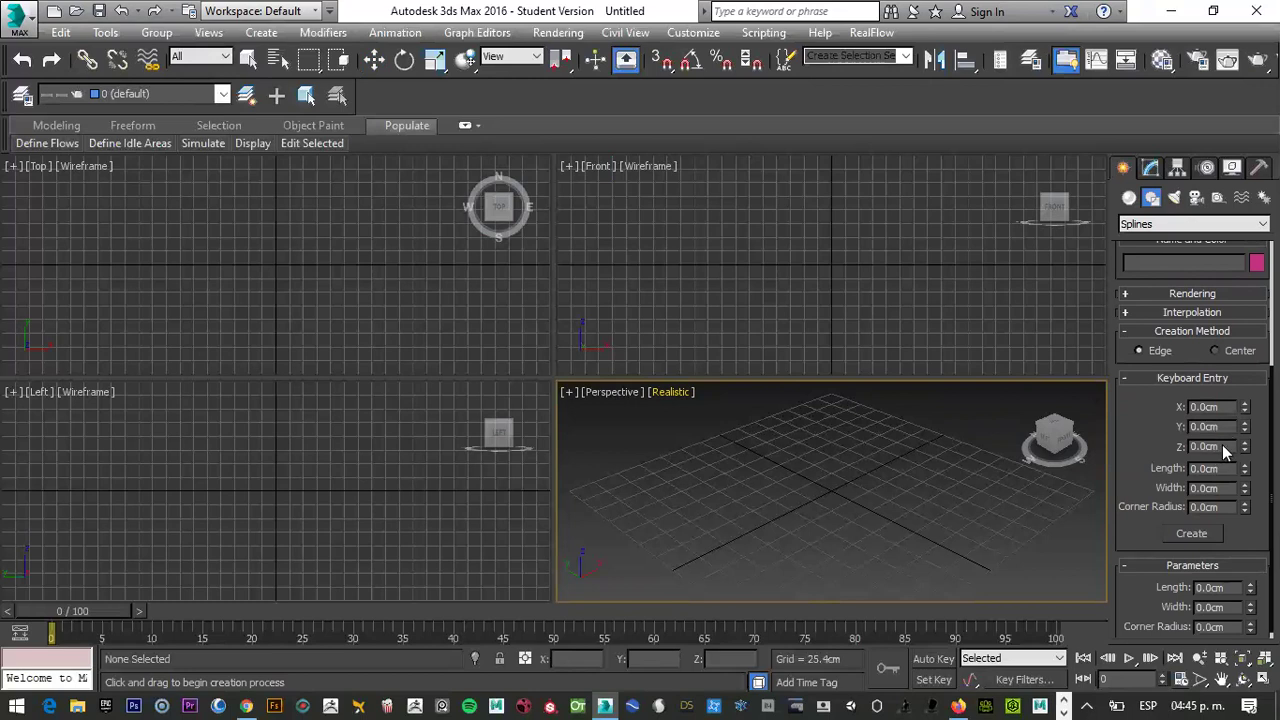
Set the display unit scale to metric centimeters
click(710, 33)
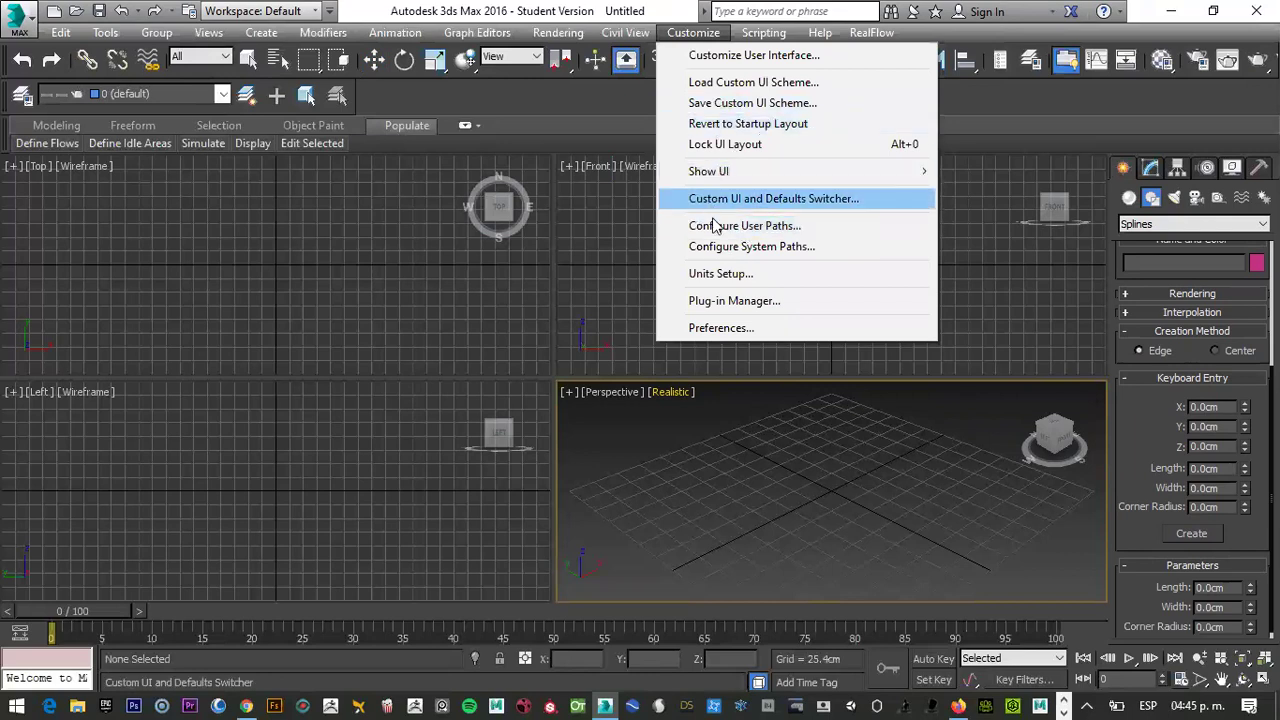
click(720, 273)
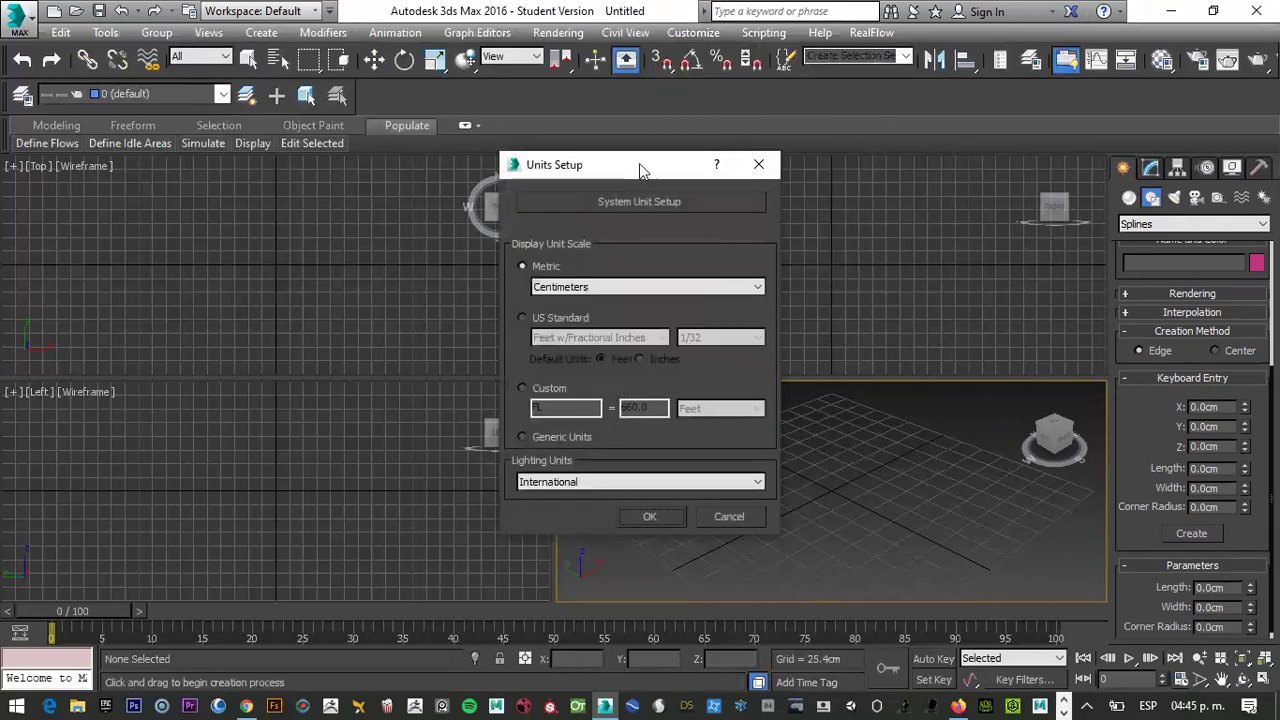
drag(639, 163, 699, 116)
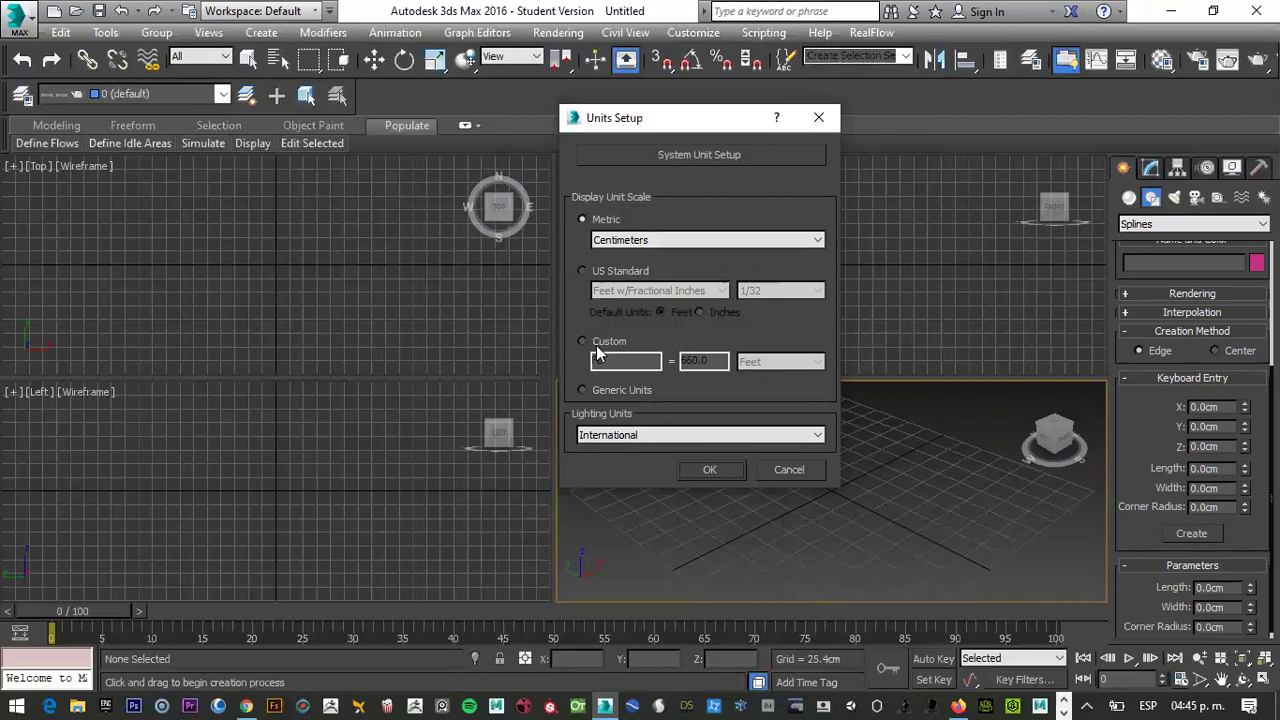
click(583, 390)
click(582, 219)
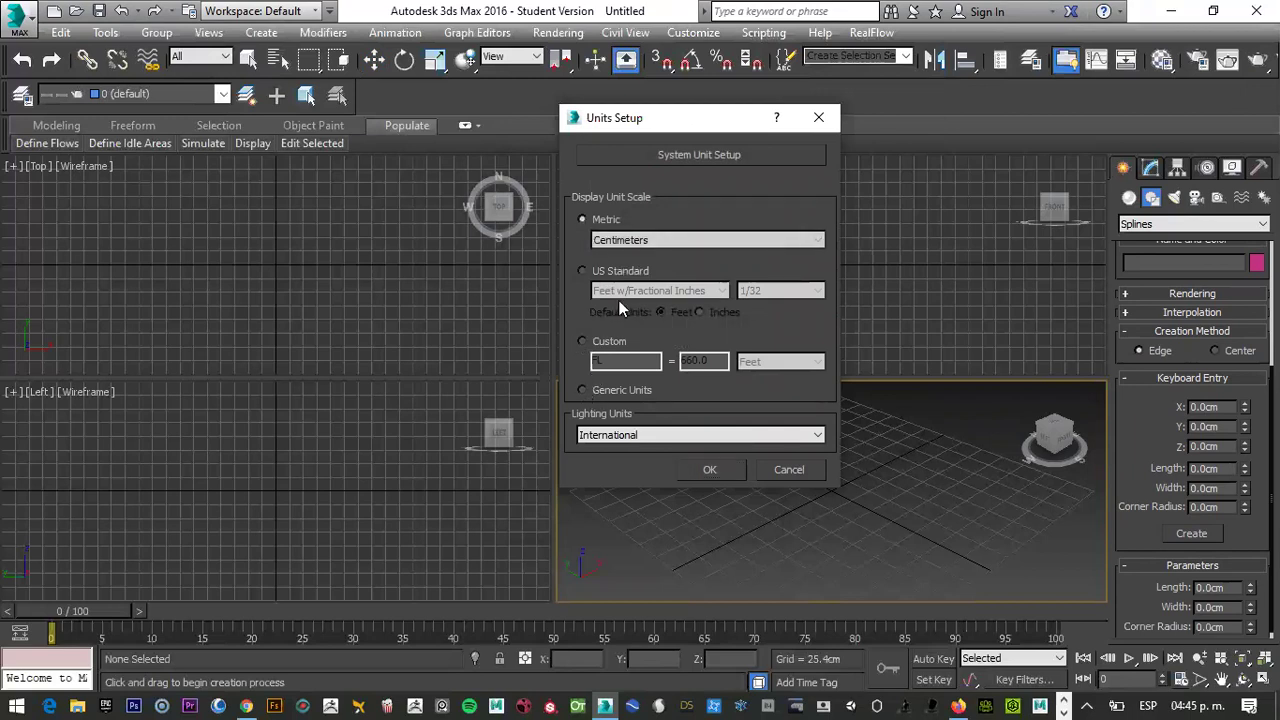
click(656, 242)
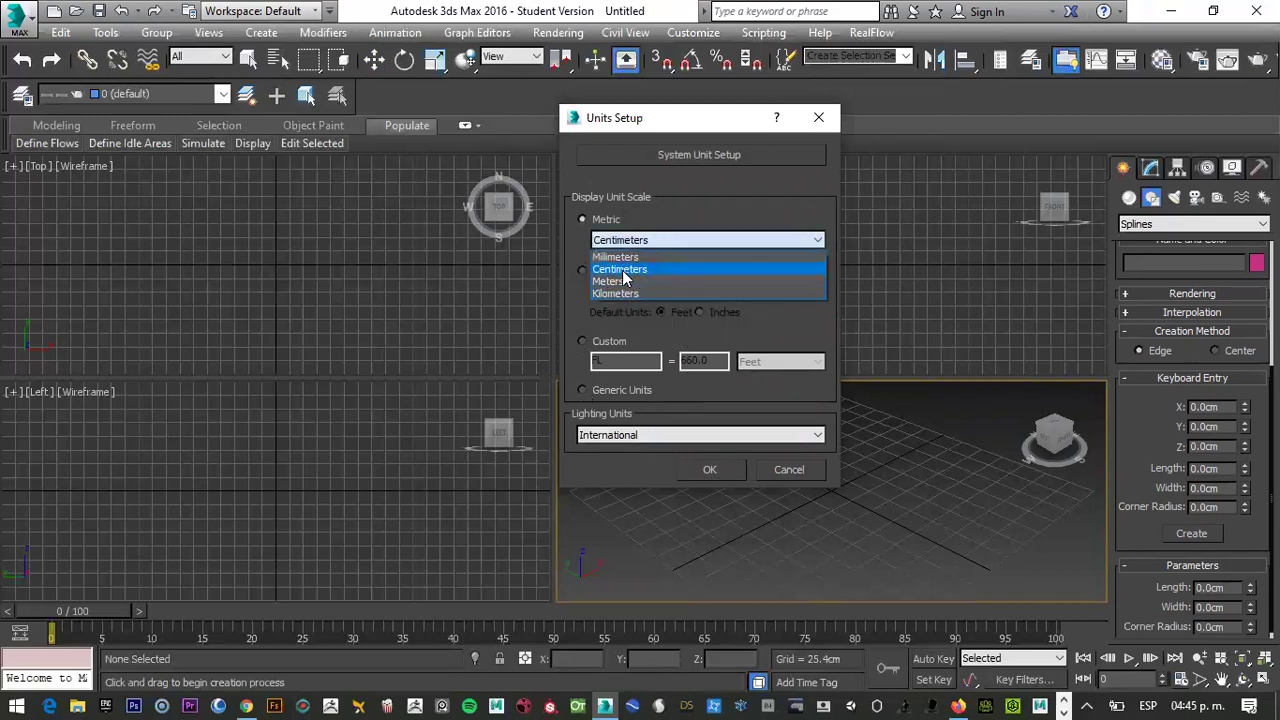
click(620, 269)
click(710, 468)
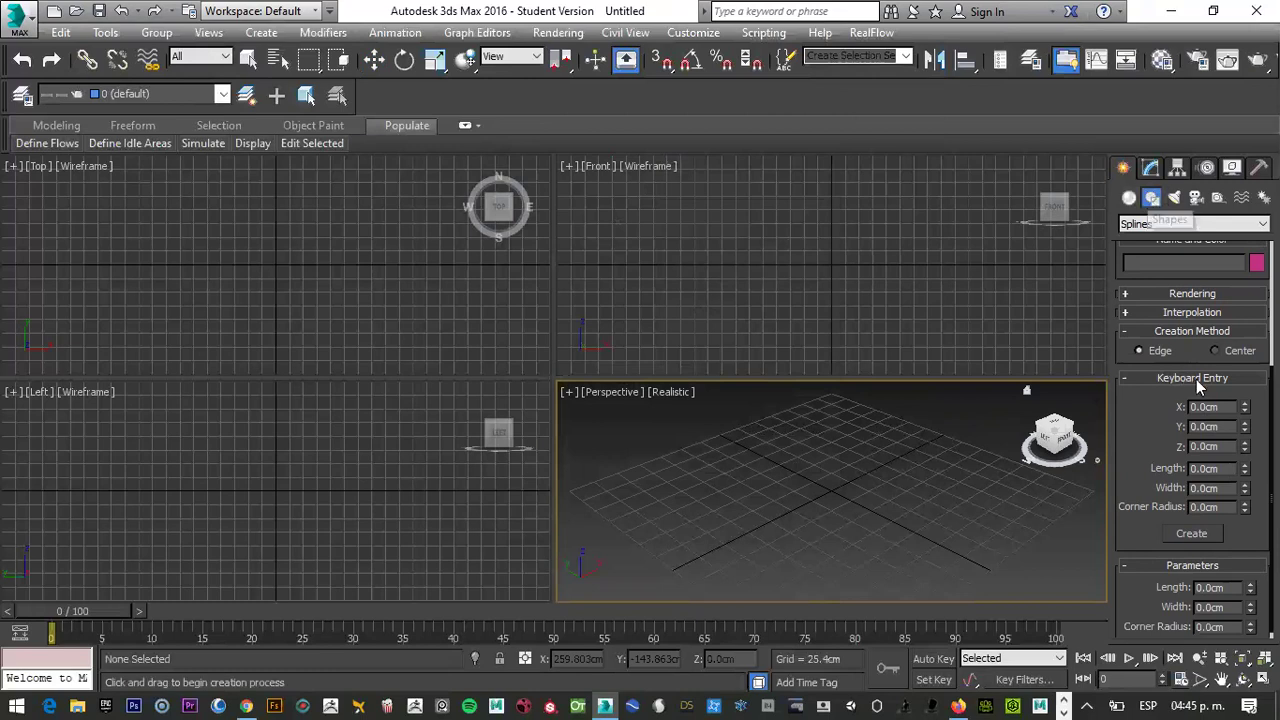
Enter a length of 12 cm, a width of 8 cm and a corner radius of 0.9 cm for the new rectangle
scroll(1237, 290, up, 5)
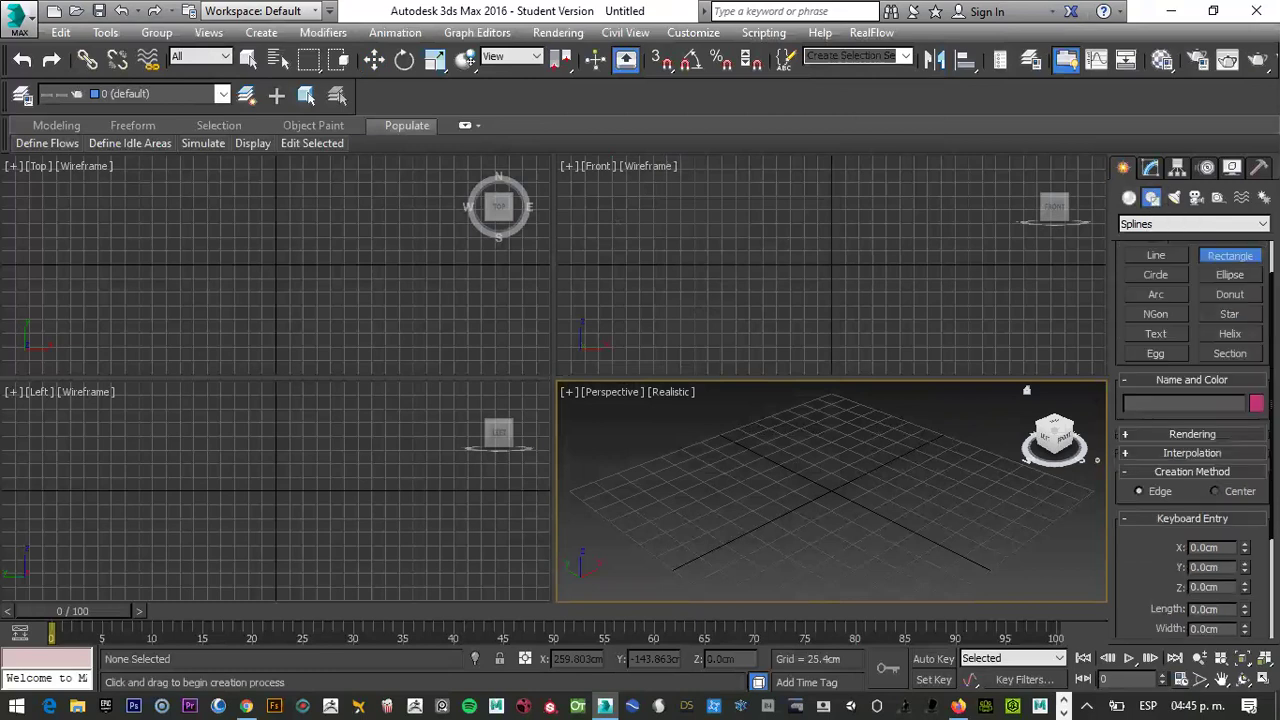
click(1237, 290)
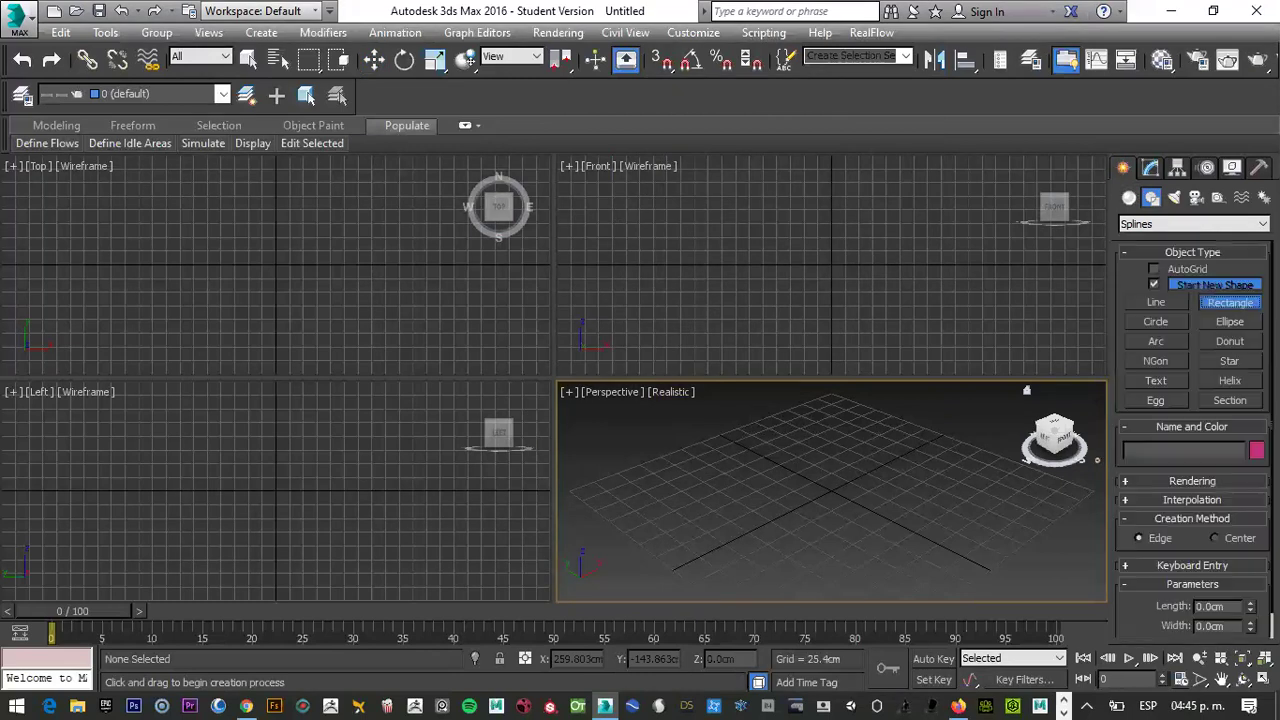
scroll(1195, 439, down, 1)
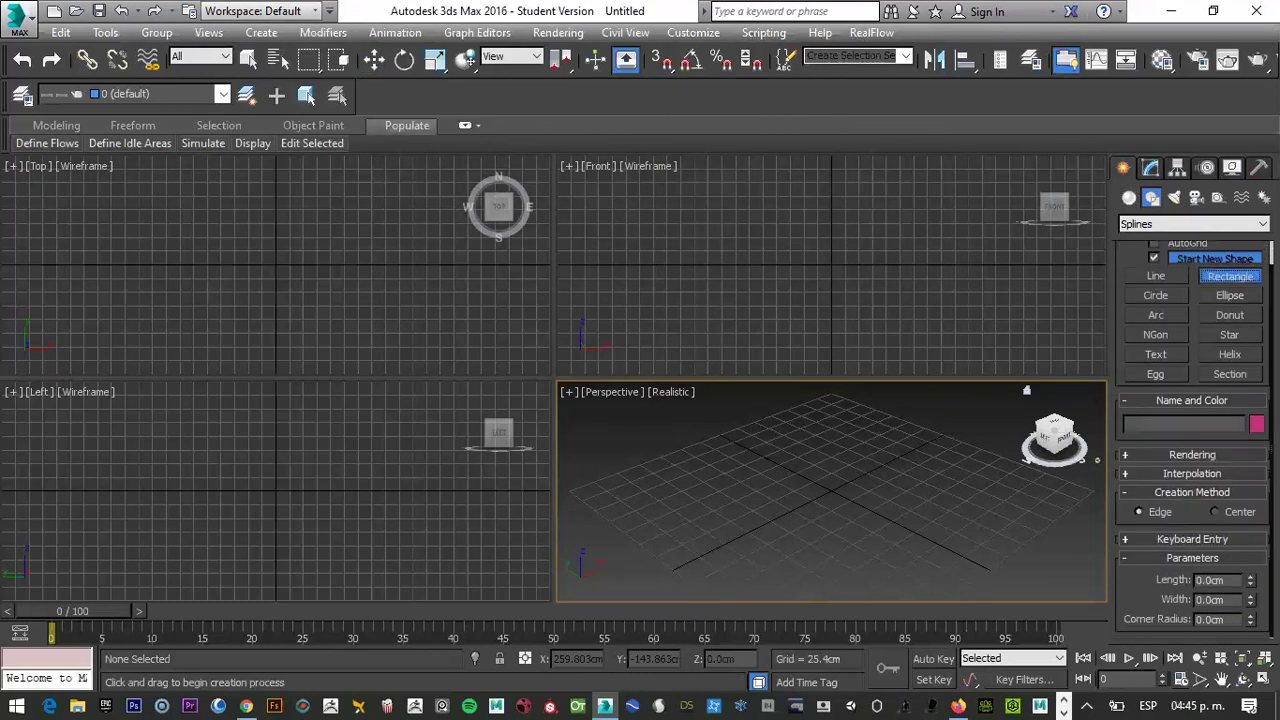
click(1152, 540)
scroll(1202, 481, down, 3)
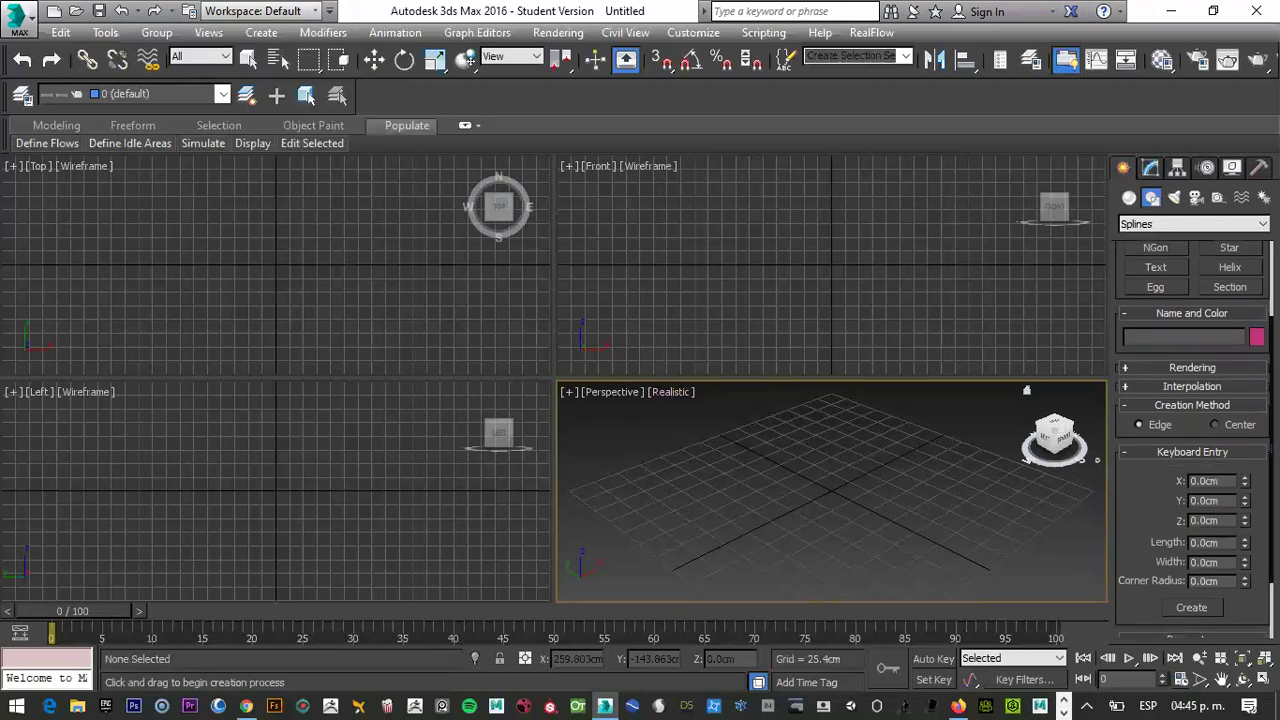
click(1224, 476)
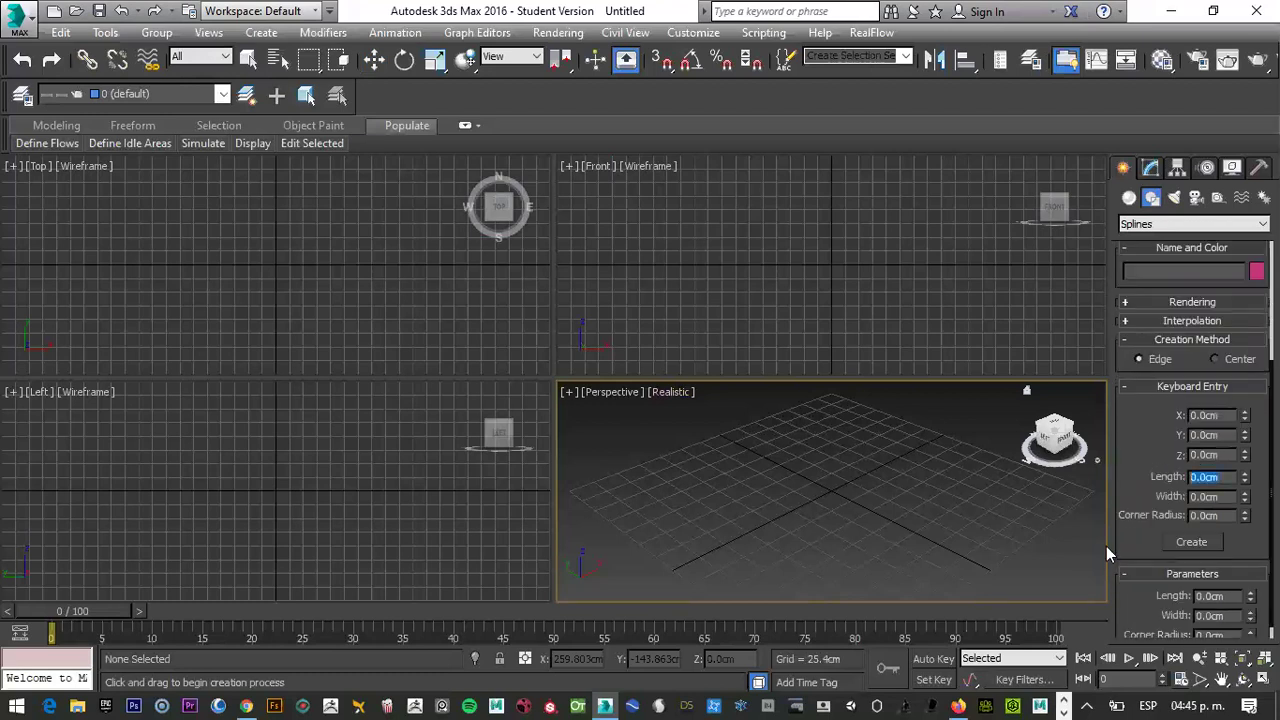
text(12)
key(Tab)
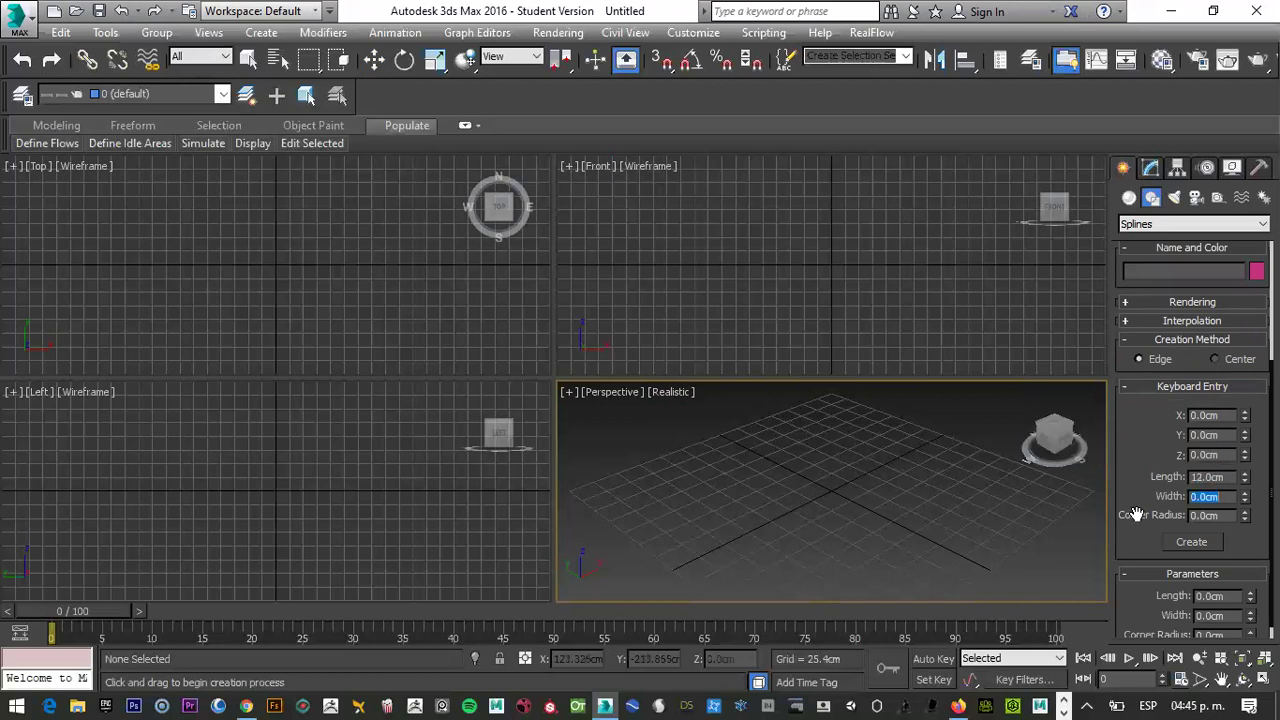
text(8)
key(Tab)
text(.)
Create the rounded rectangle in the Front viewport from the entered dimensions
click(637, 194)
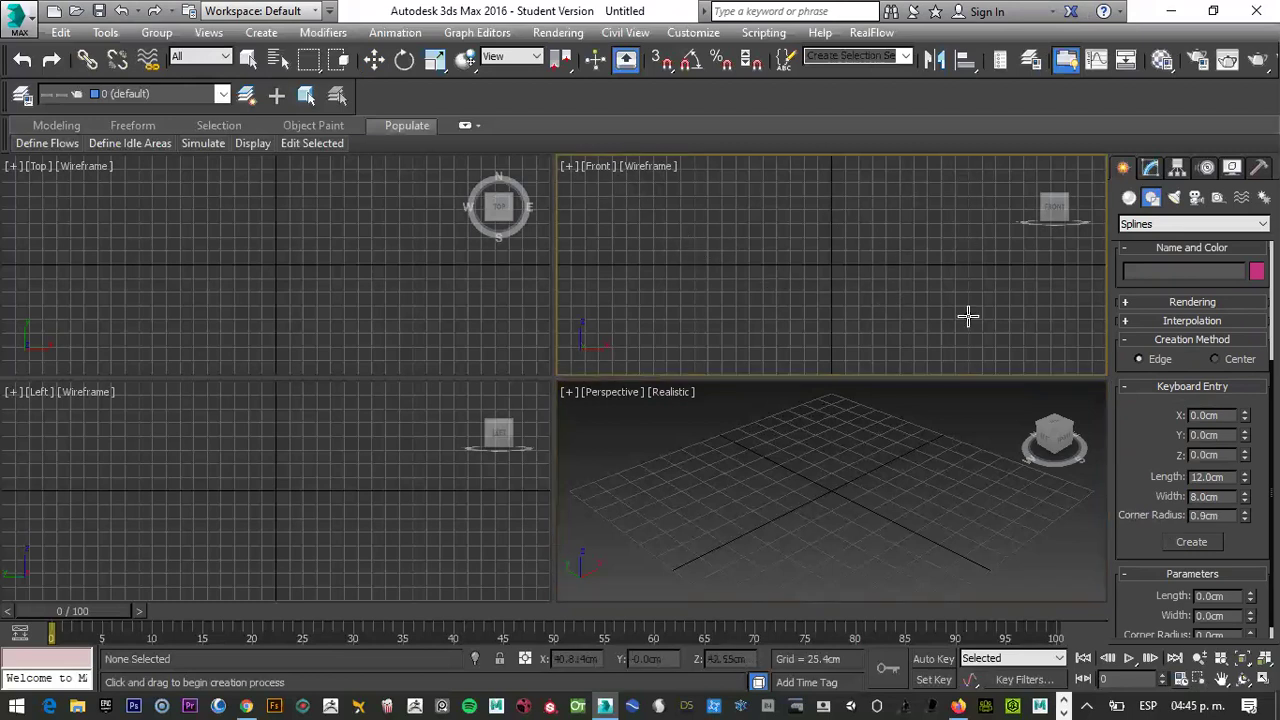
click(1192, 542)
scroll(833, 274, up, 5)
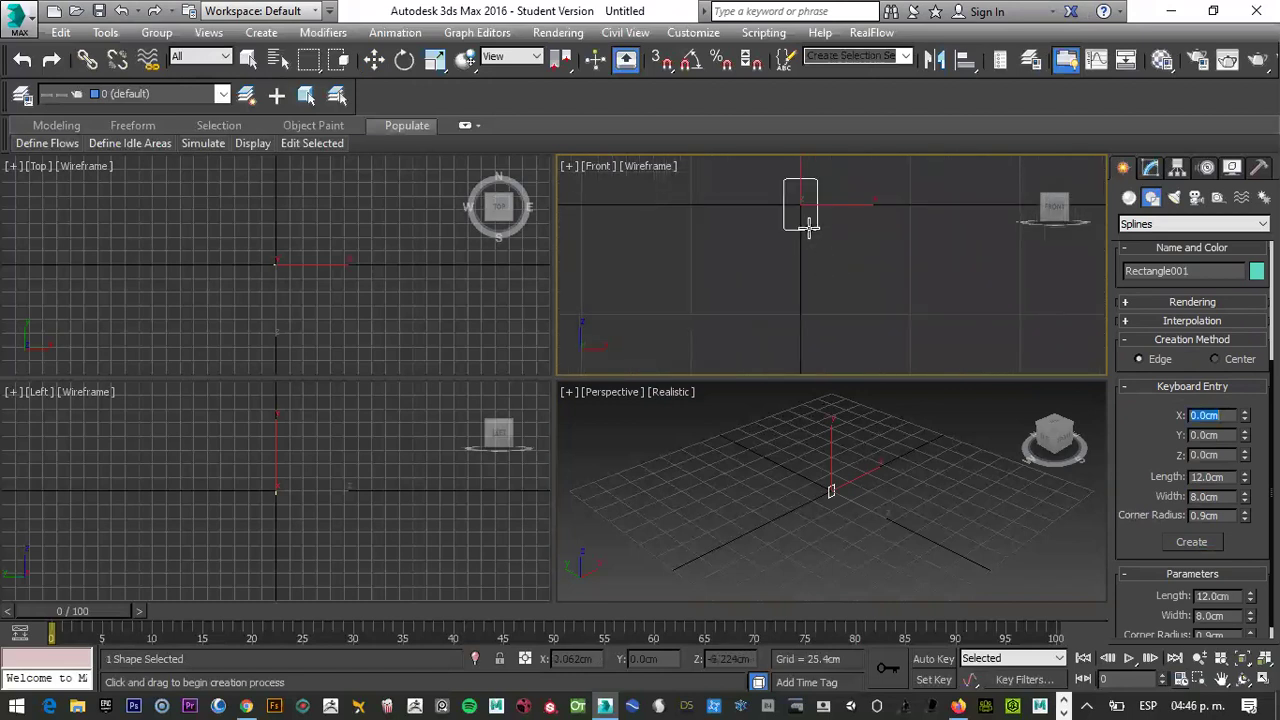
scroll(829, 300, up, 6)
middle_drag(809, 214, 863, 273)
scroll(863, 273, down, 2)
Apply an Extrude modifier to the rounded rectangle
click(1150, 168)
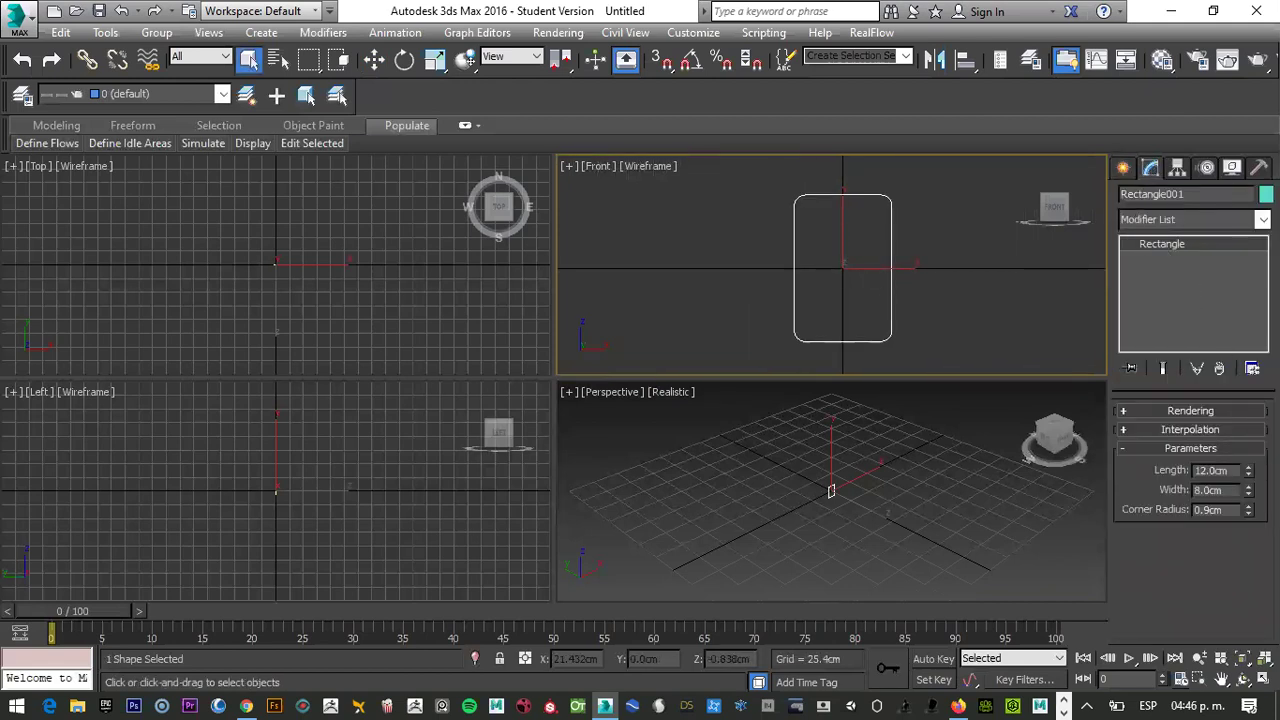
click(1262, 219)
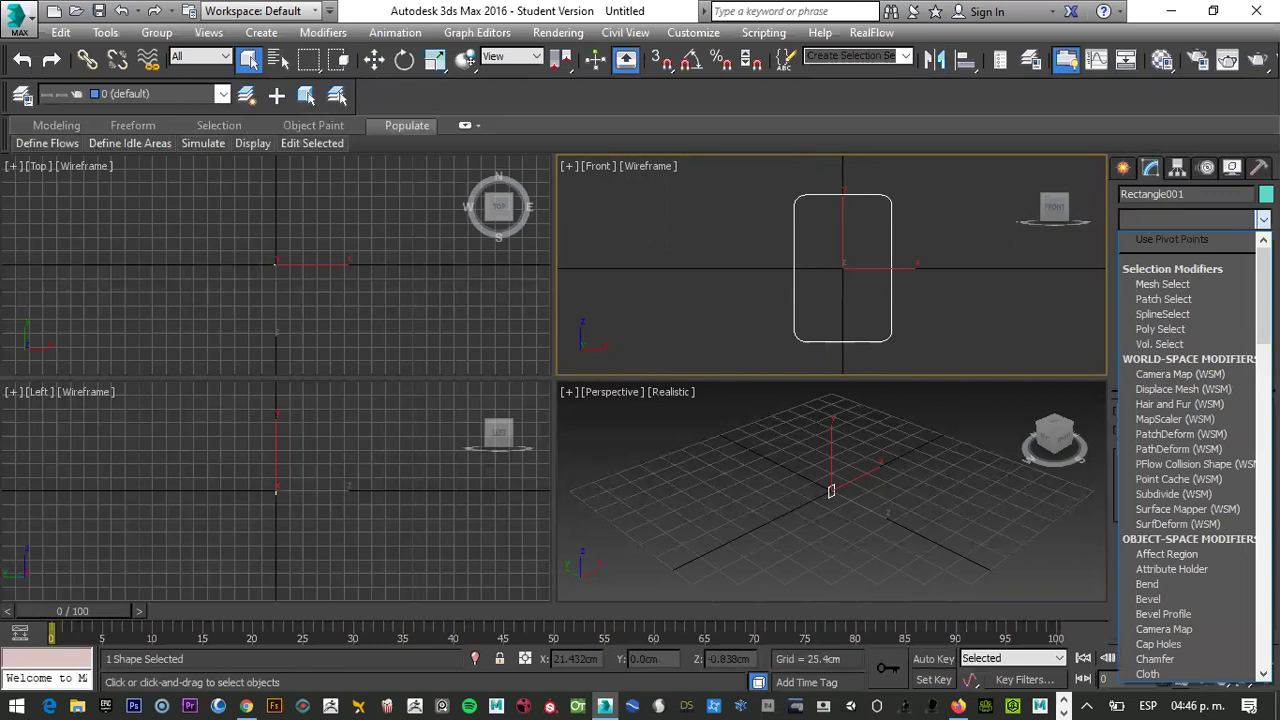
key(e)
key(e)
key(e)
key(e)
key(e)
key(e)
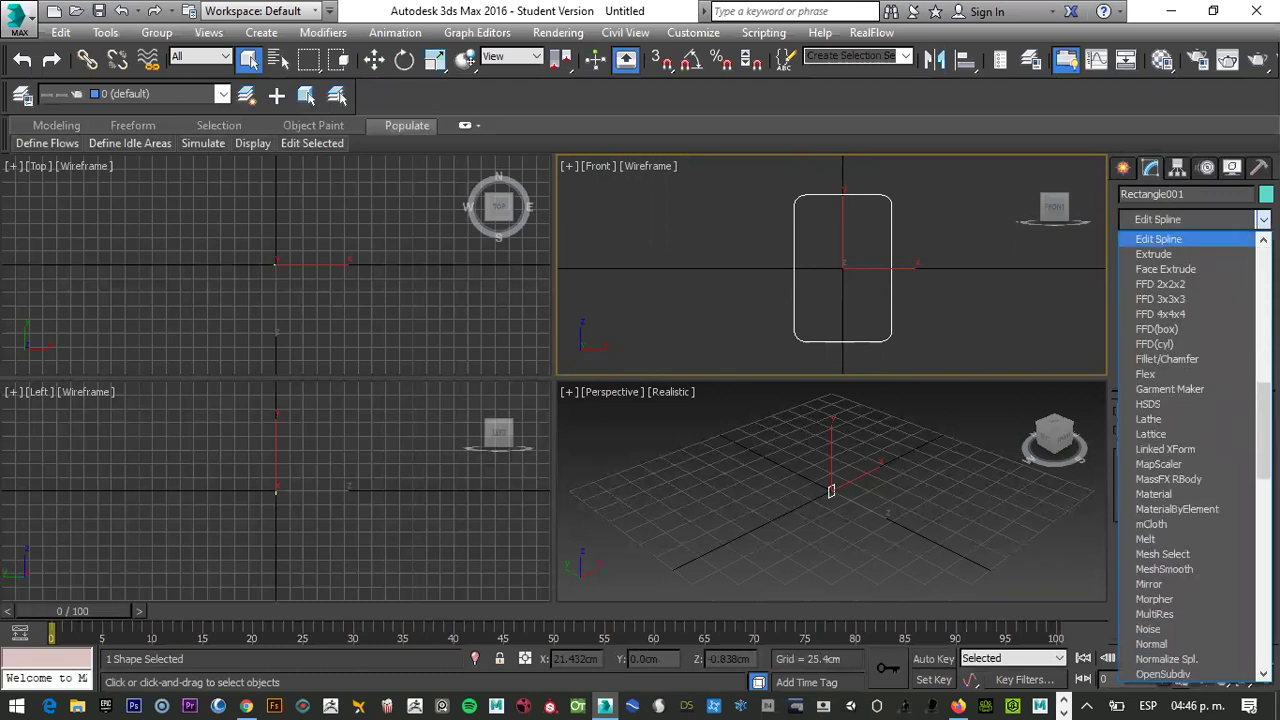
key(Return)
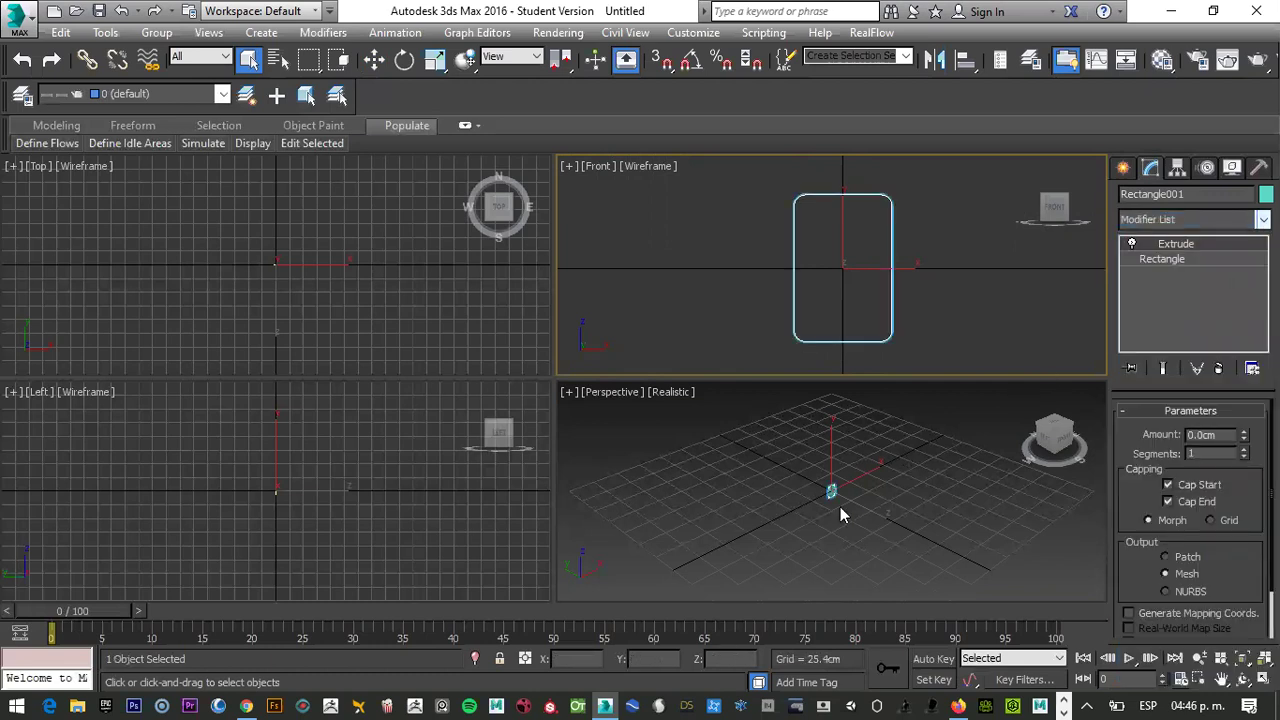
Frame the rectangle in all four viewports to examine its shape
right_click(798, 416)
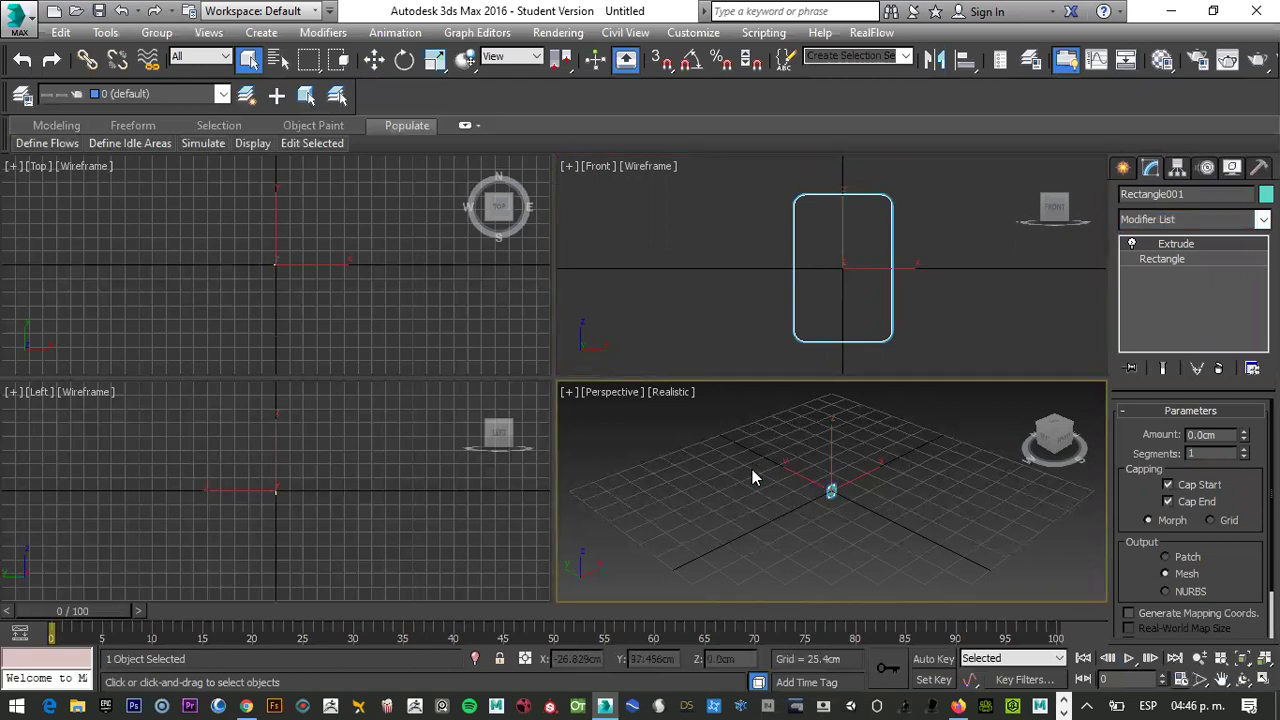
key(z)
right_click(712, 317)
key(z)
right_click(439, 298)
key(z)
right_click(401, 467)
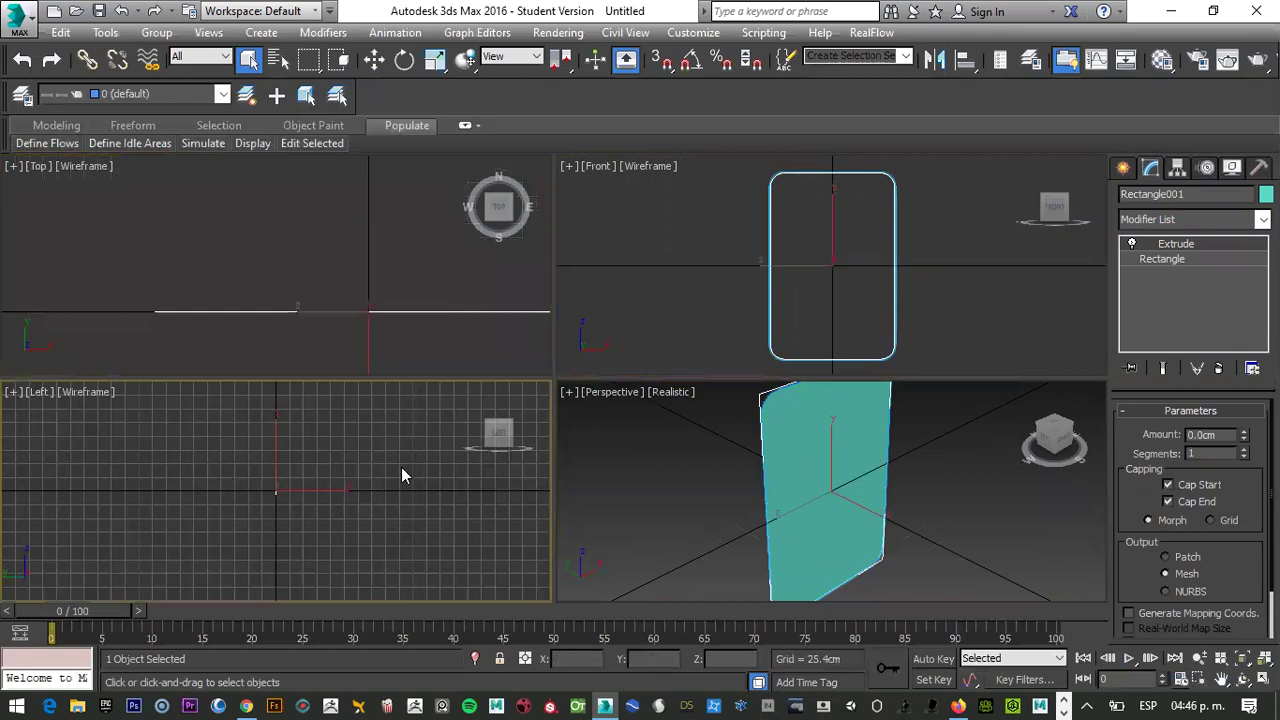
key(z)
scroll(840, 485, down, 3)
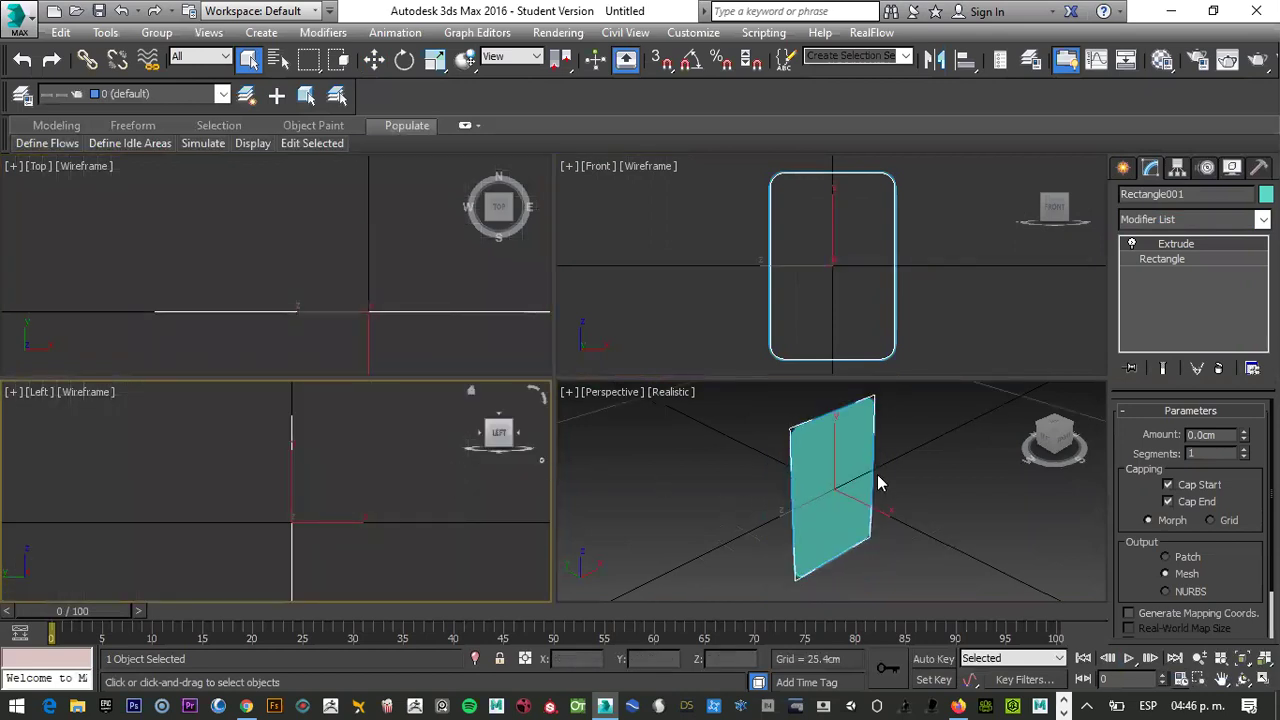
Set the rectangle's extrusion amount to 0.8 cm
click(1212, 435)
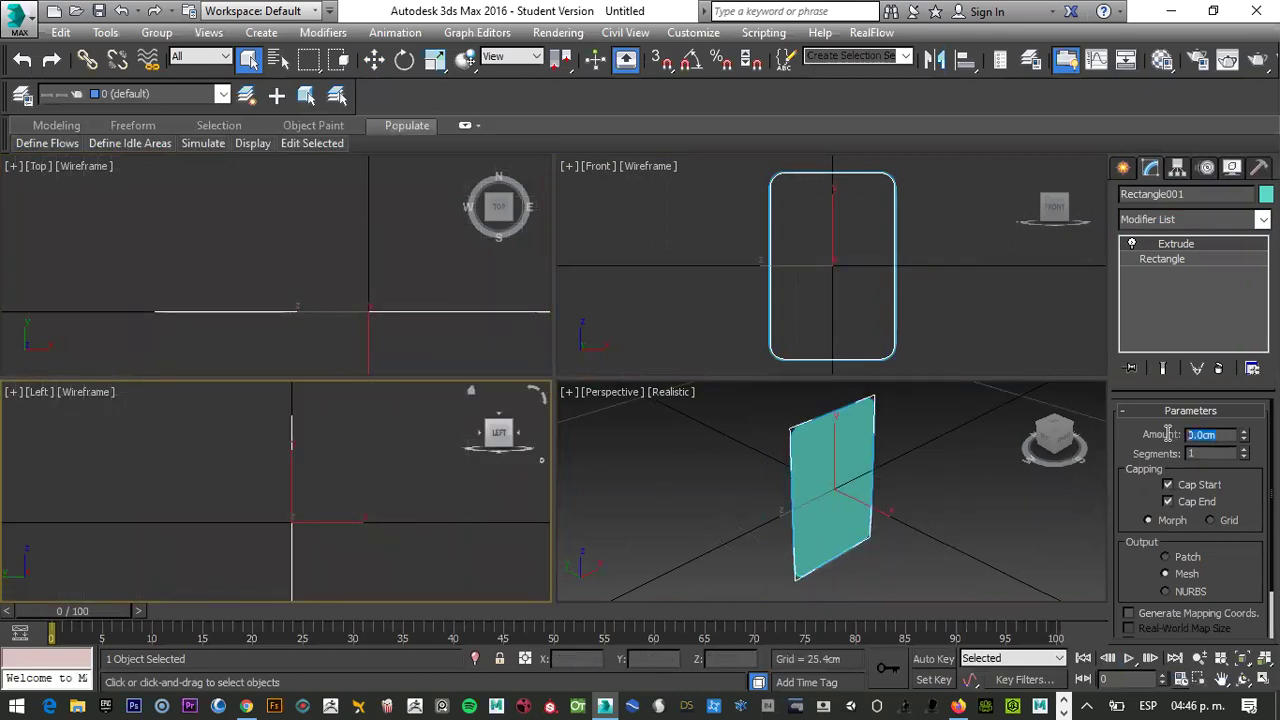
text(.)
text(.8)
key(Return)
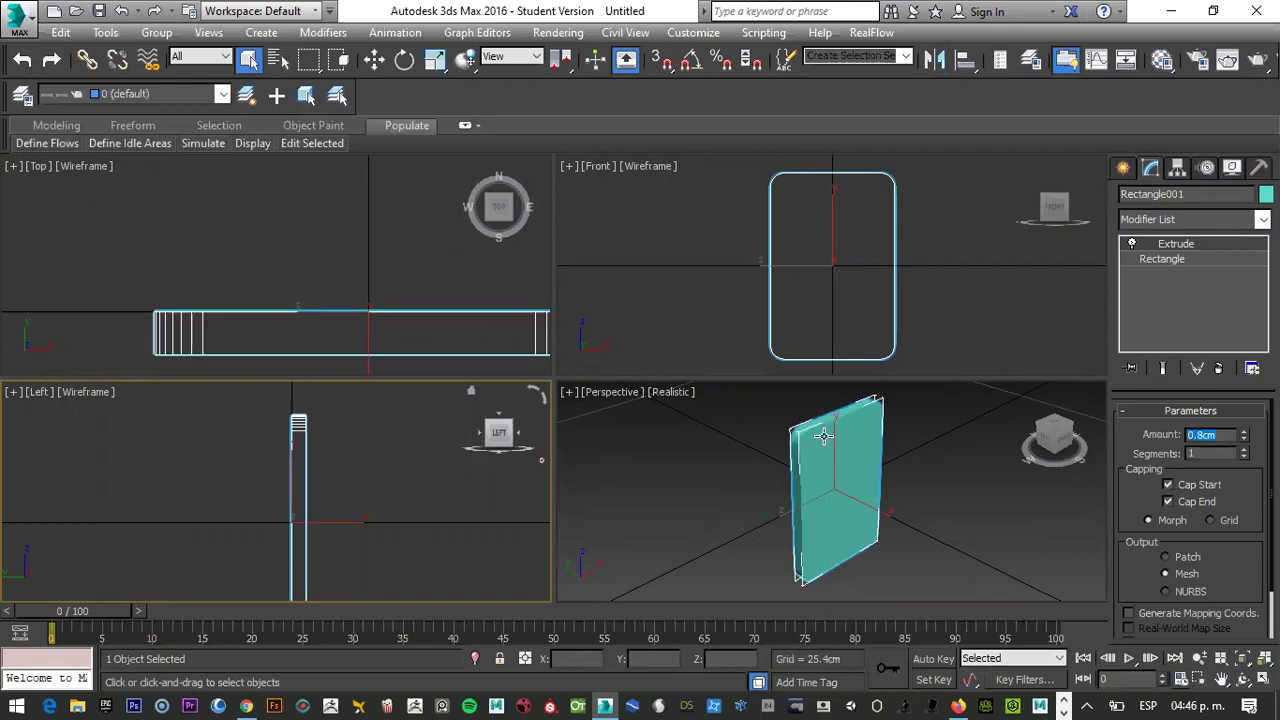
scroll(826, 440, up, 5)
scroll(826, 447, down, 4)
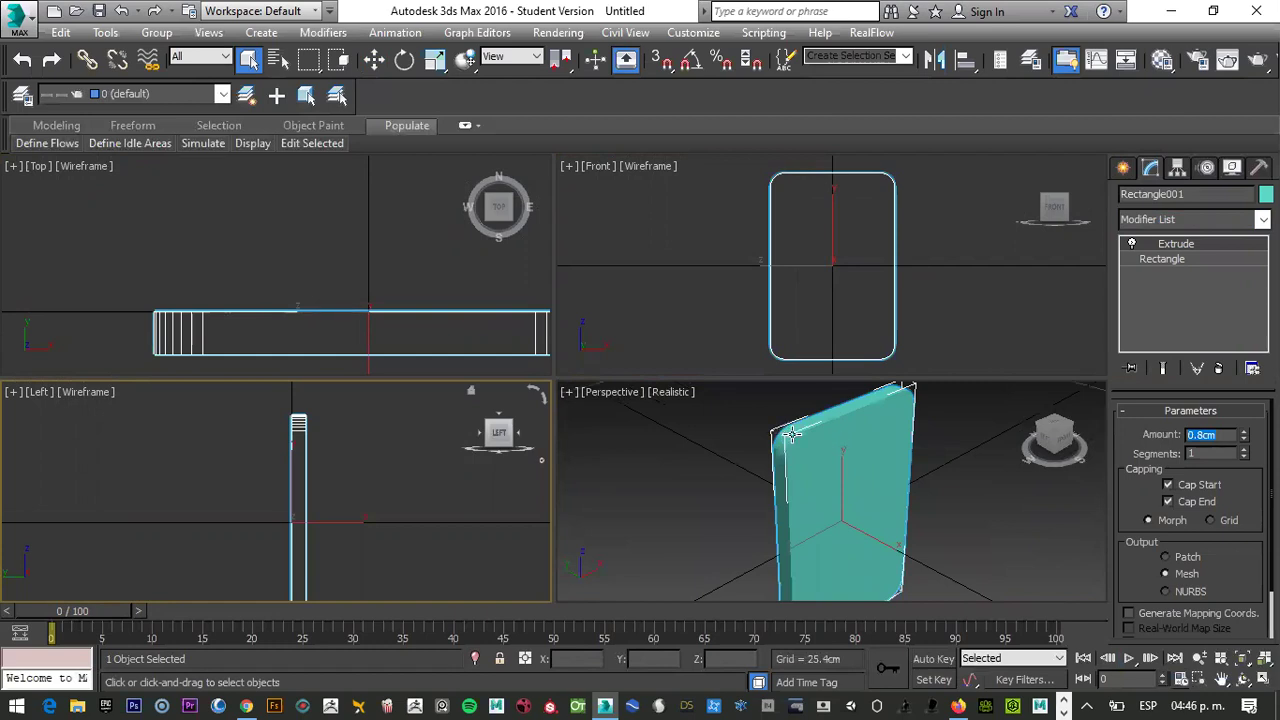
Hide the selection brackets and display edged faces in the Perspective viewport
key(BackSpace)
right_click(723, 427)
key(j)
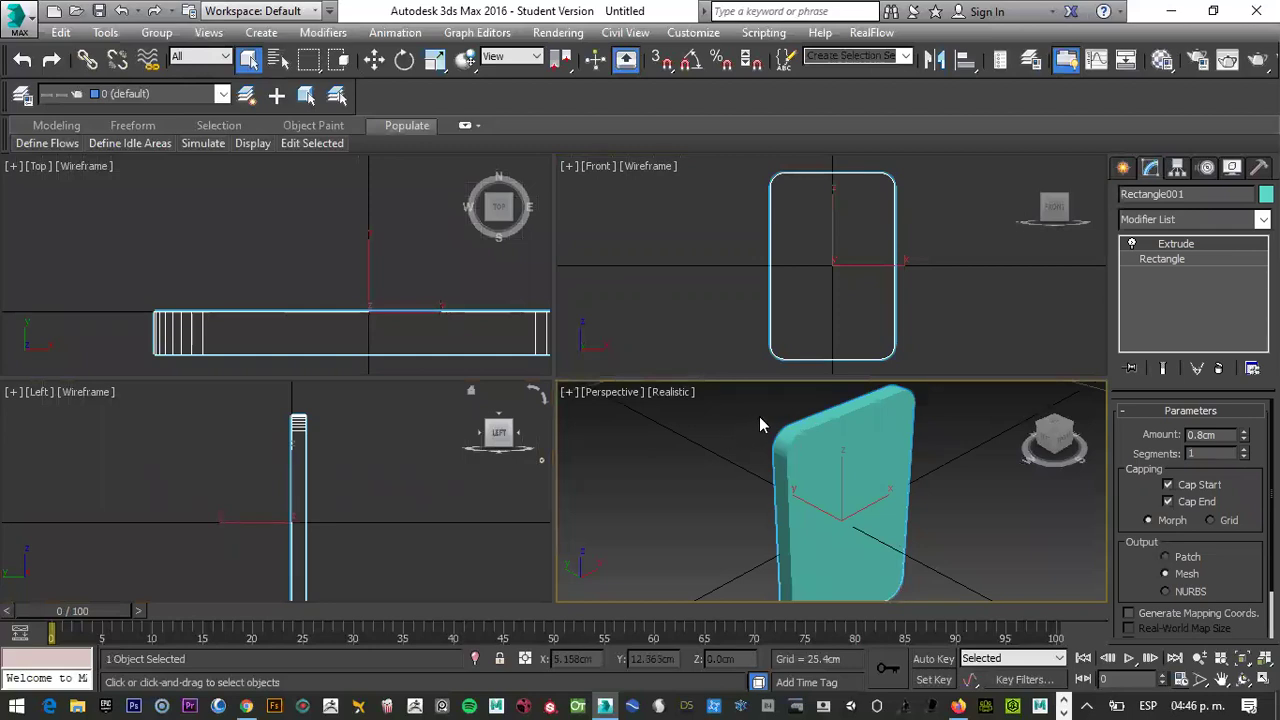
key(F4)
scroll(785, 445, up, 4)
scroll(791, 447, down, 5)
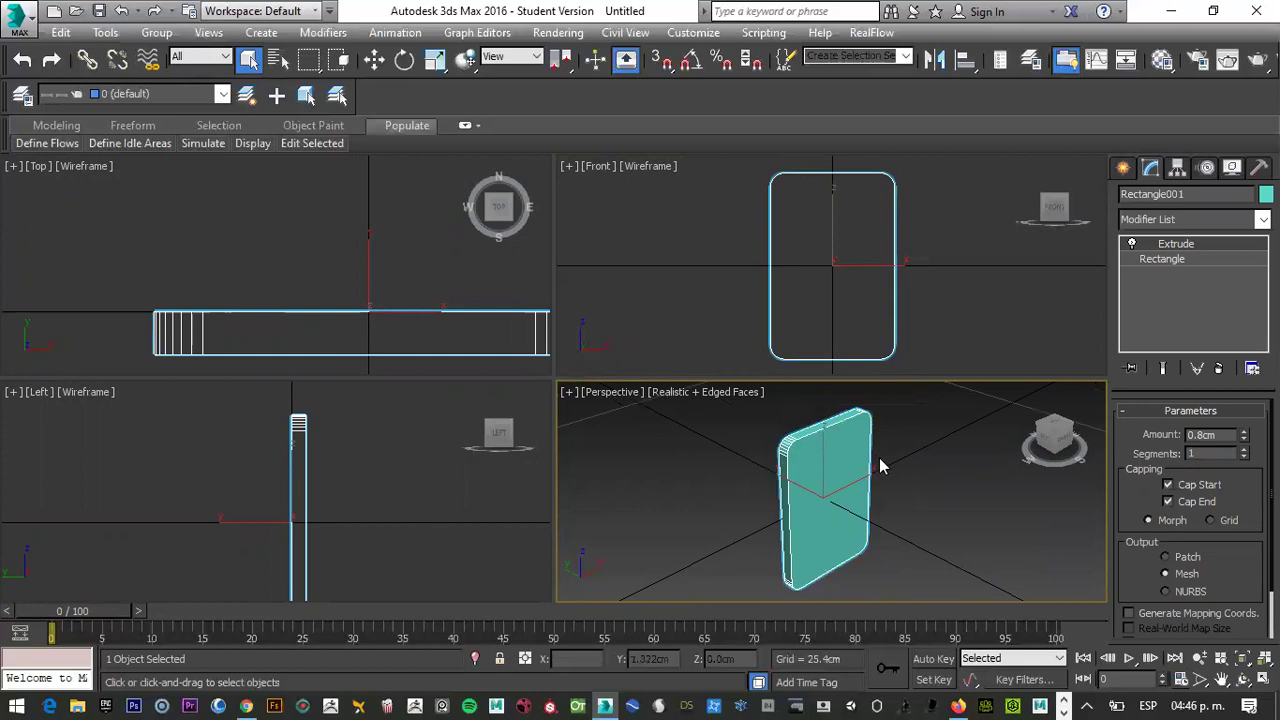
Add an Unwrap UVW modifier to the extruded rectangle
click(1263, 219)
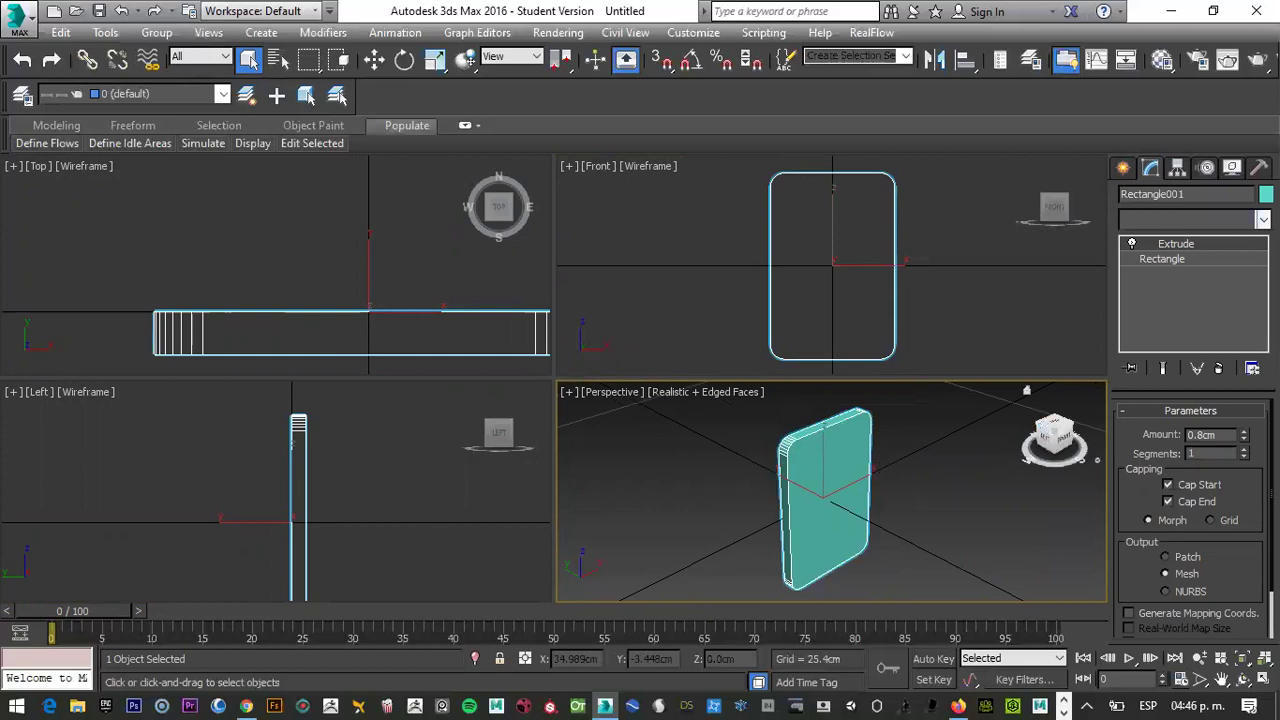
key(u)
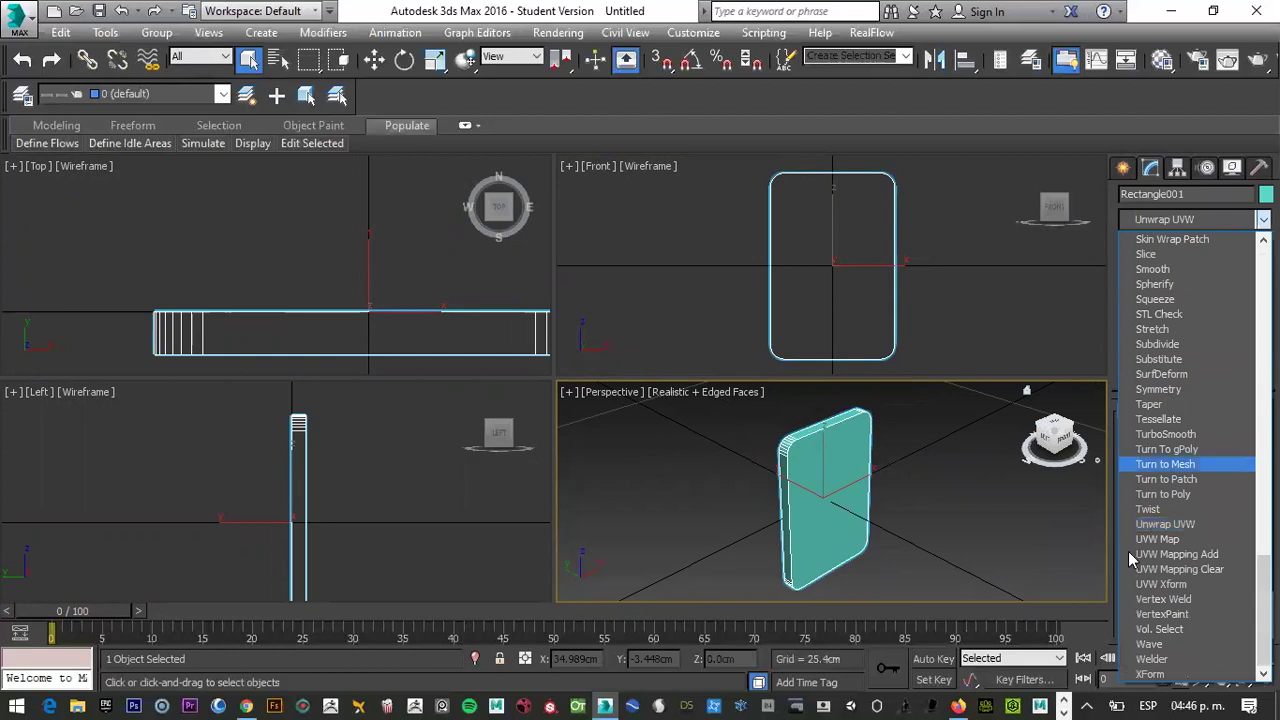
click(1193, 528)
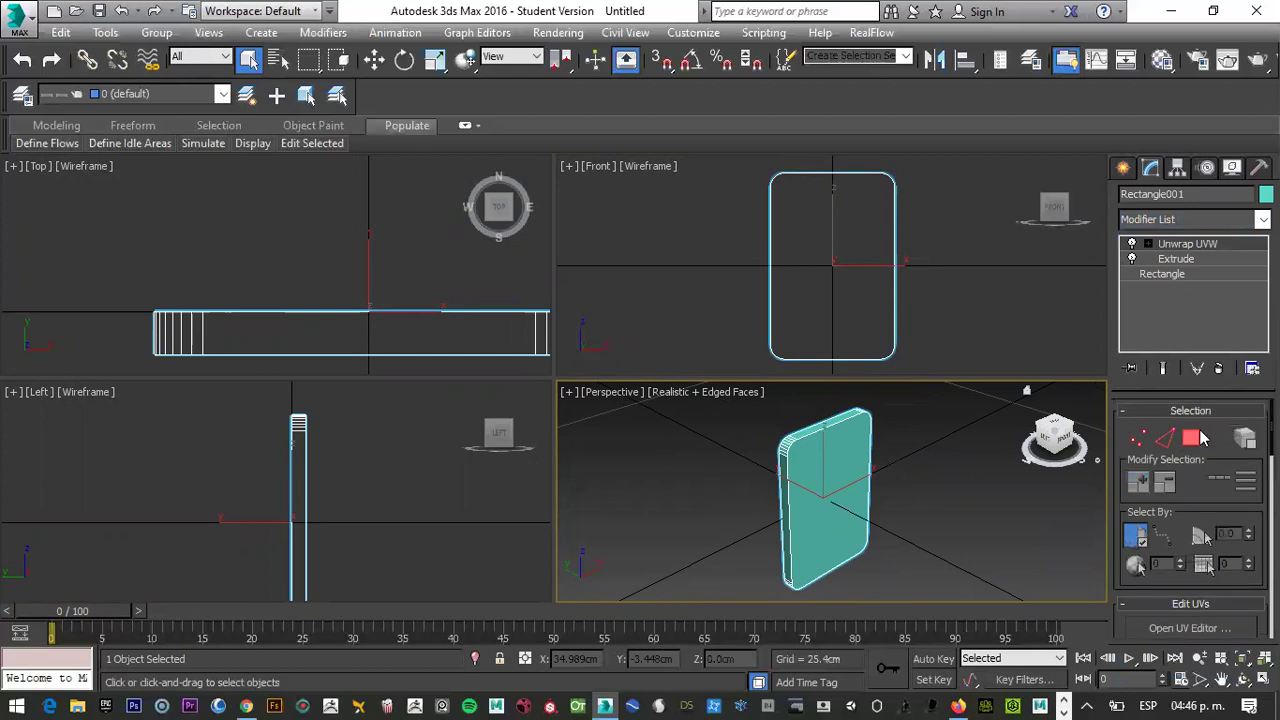
Select all faces of the extruded rectangle at the Unwrap UVW polygon level
click(1191, 438)
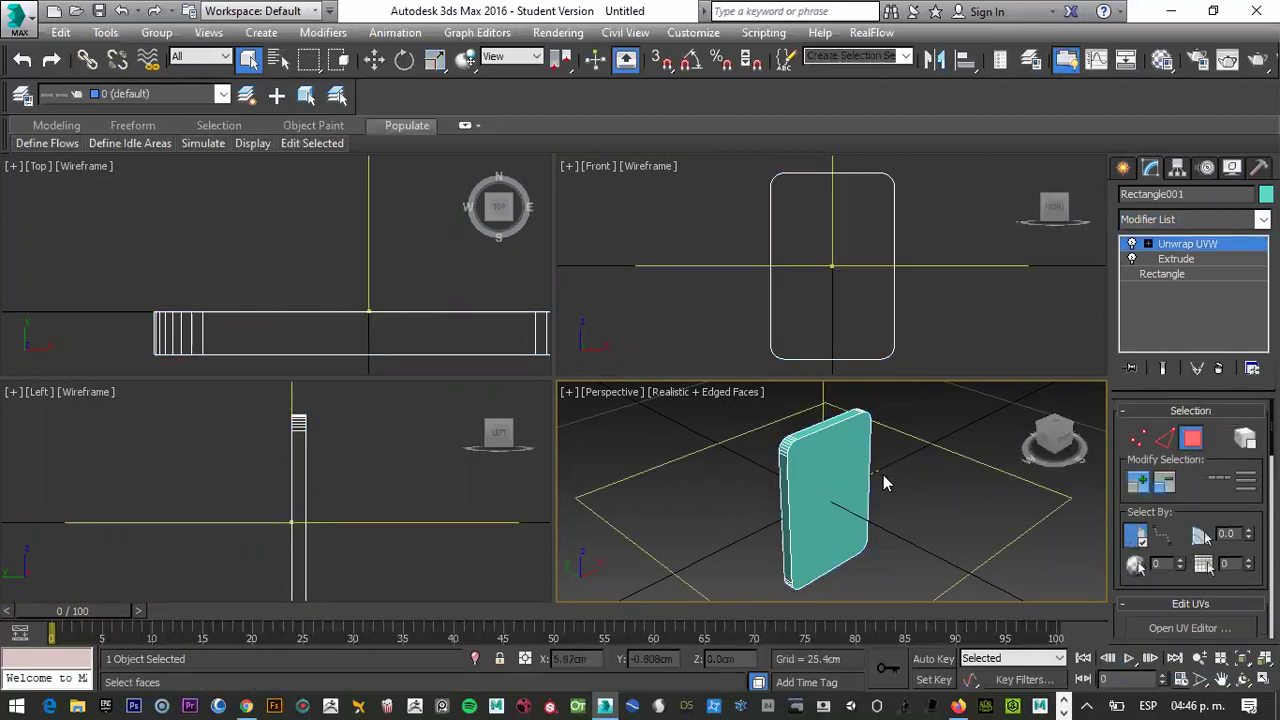
key(ctrl+a)
alt+middle_drag(872, 477, 1026, 390)
scroll(1190, 516, down, 4)
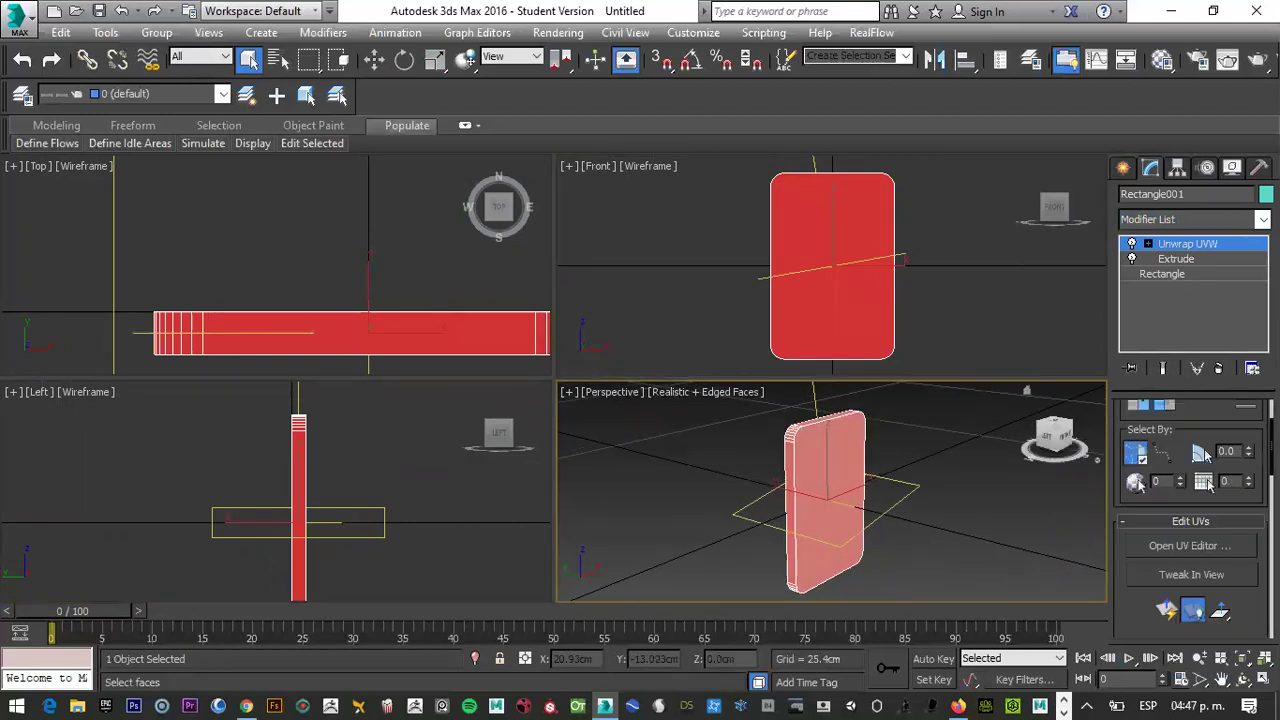
Open the UV editor and apply Flatten Mapping to the slab's selected faces with a 45.0 polygon angle and 0.02 spacing
click(1185, 465)
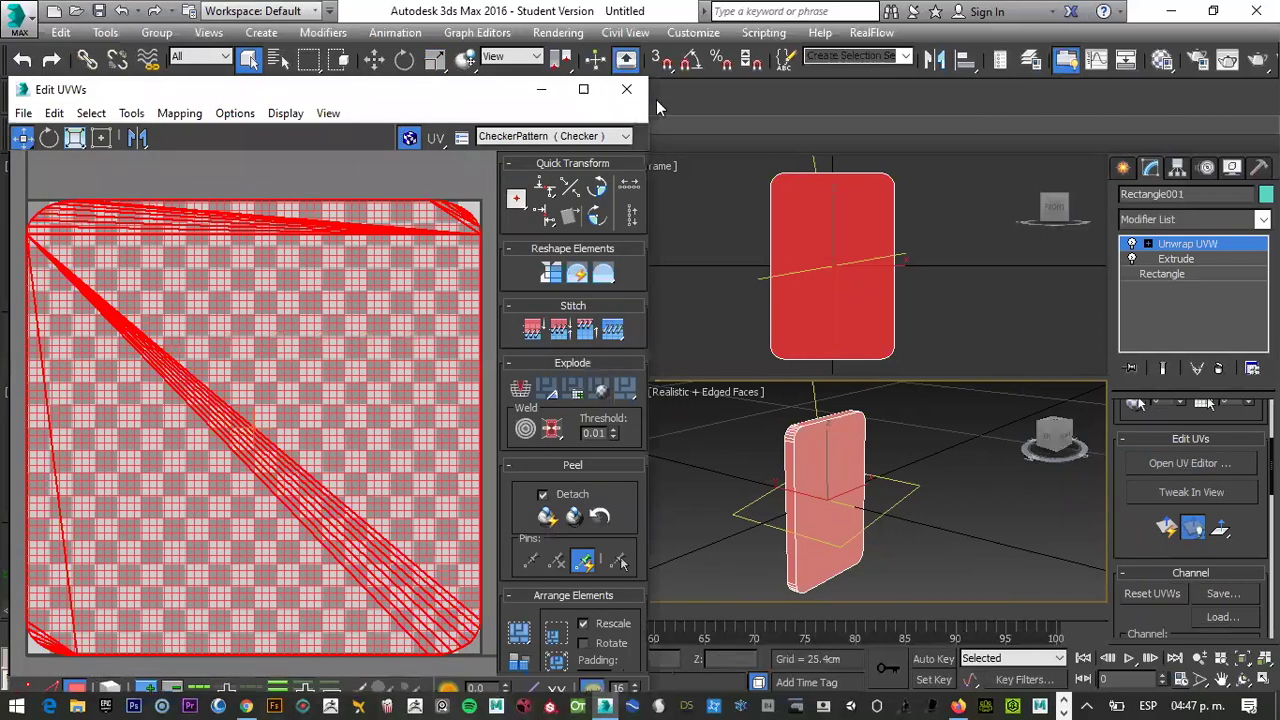
drag(445, 103, 765, 103)
click(499, 113)
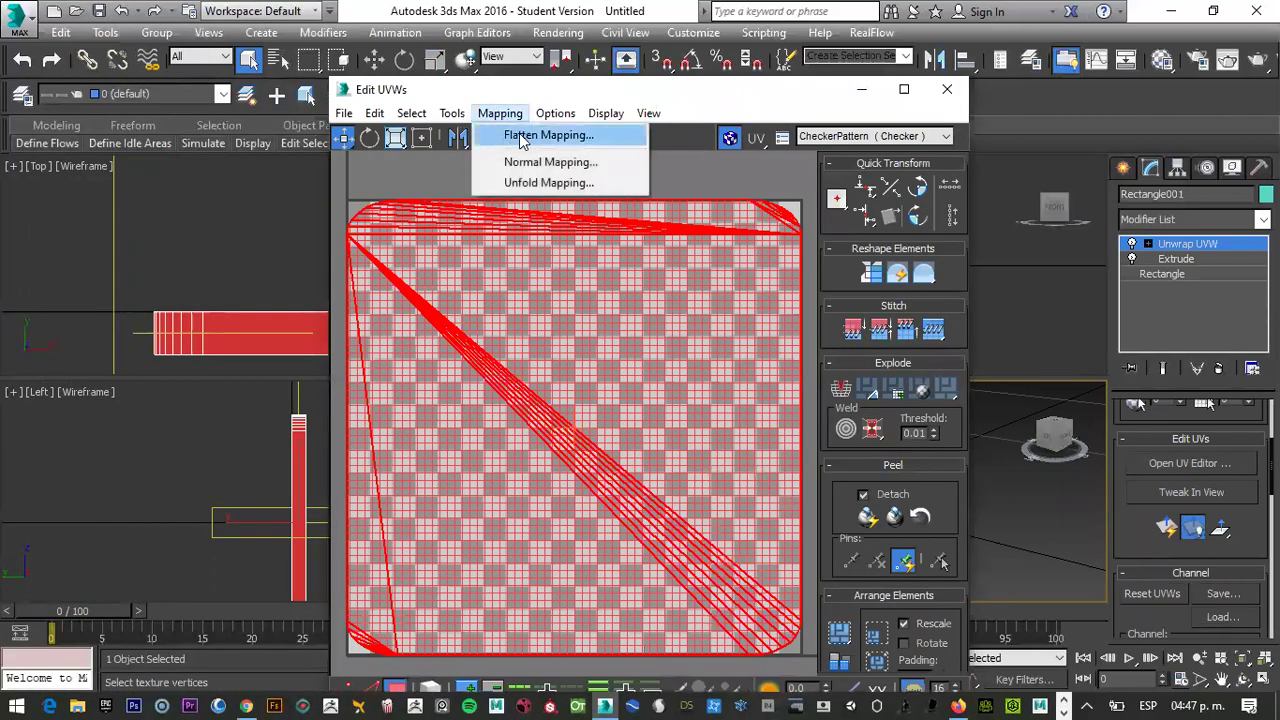
click(537, 140)
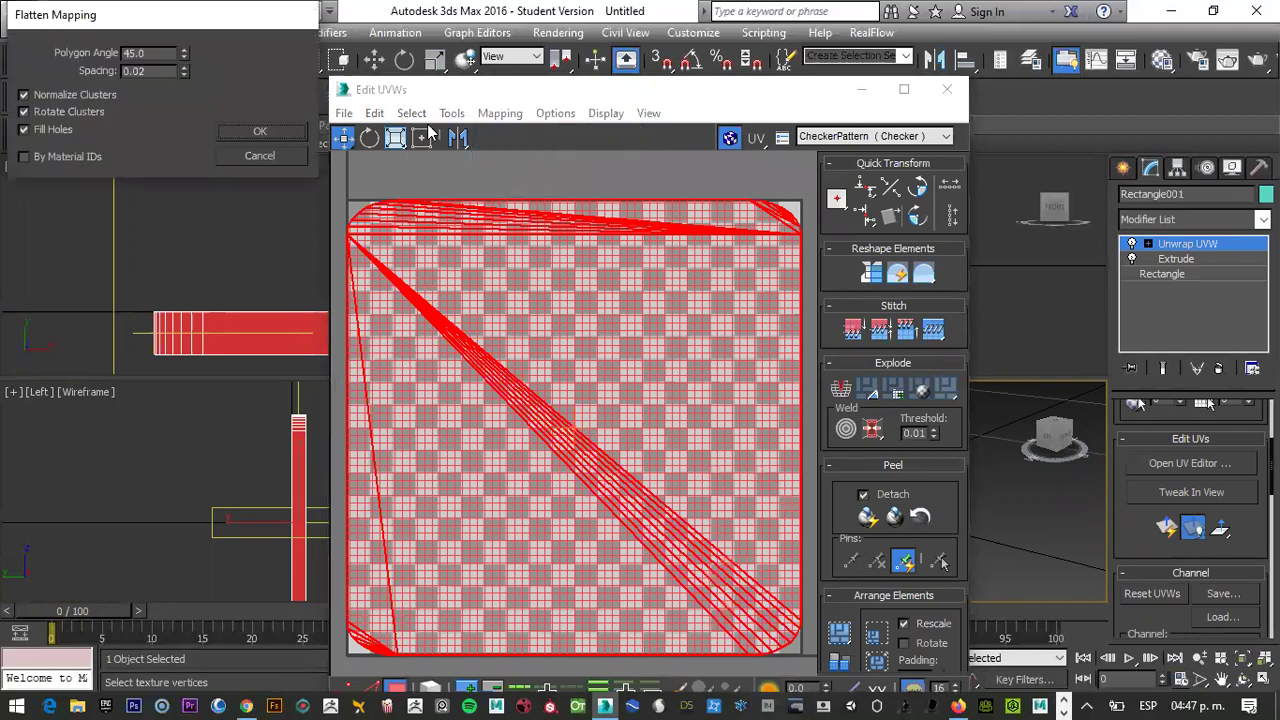
click(256, 134)
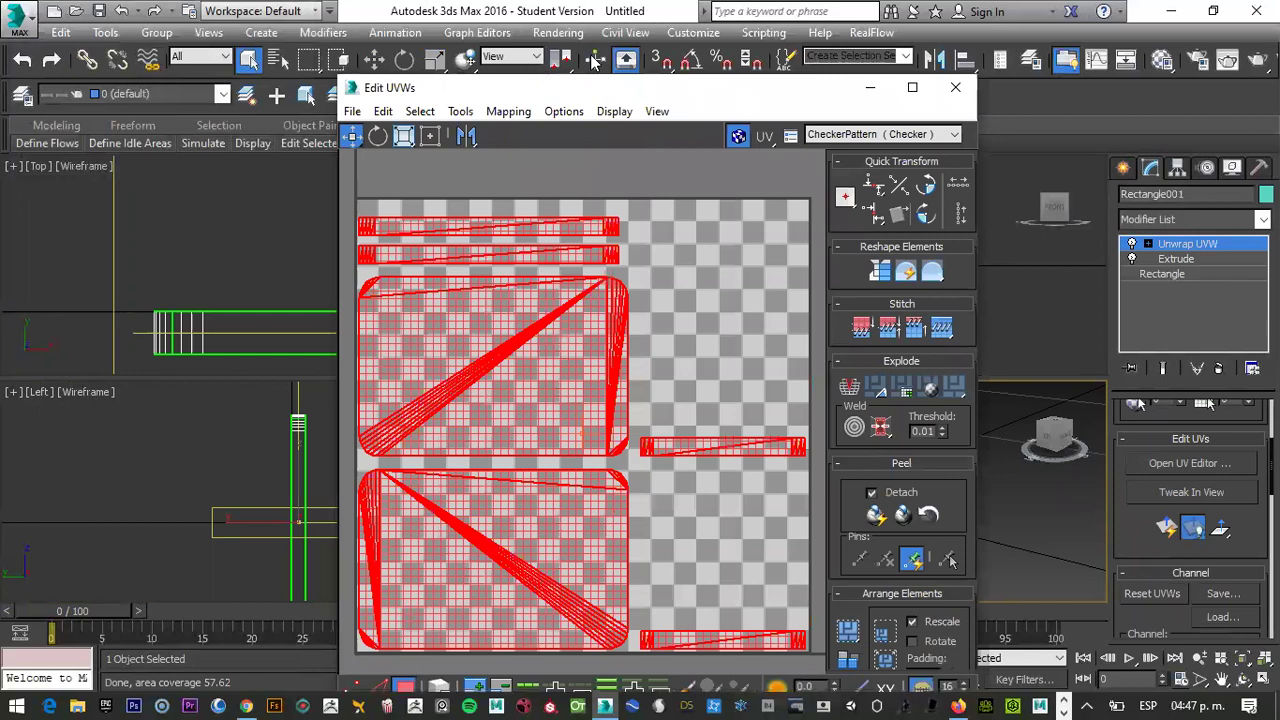
Hide the checker background in the UV editor and reselect all the flattened faces
drag(550, 88, 626, 56)
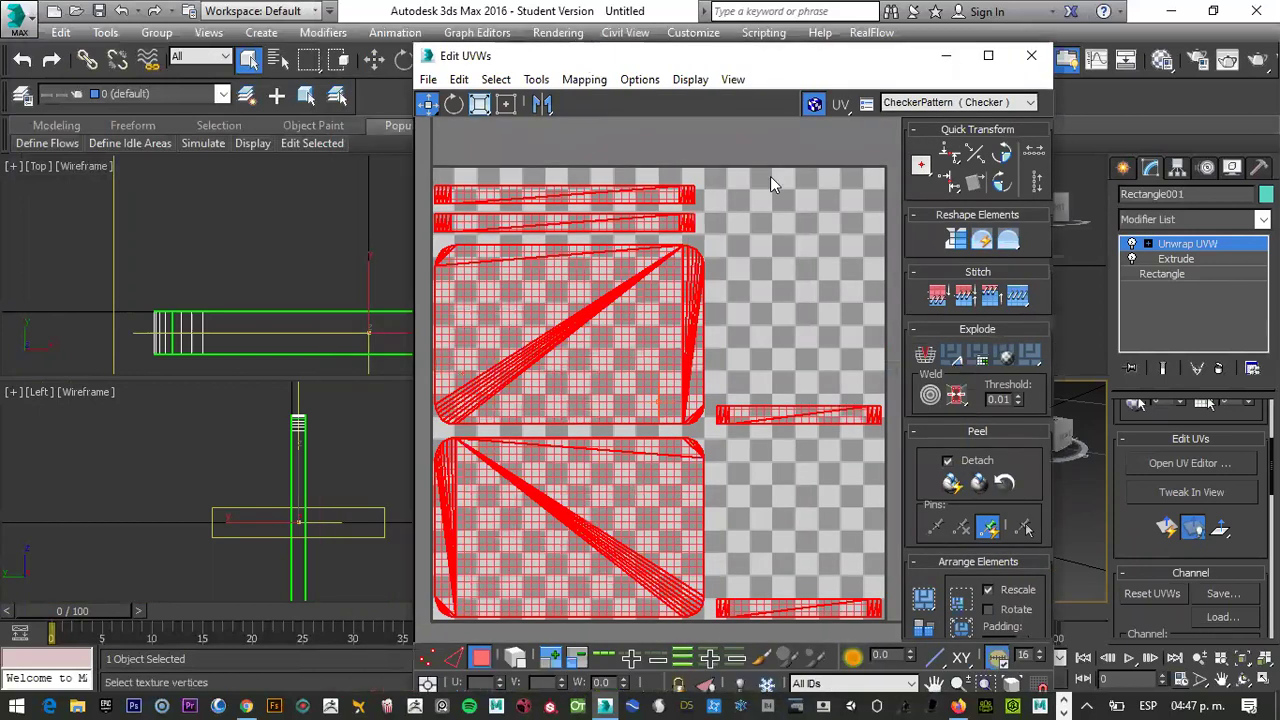
click(814, 104)
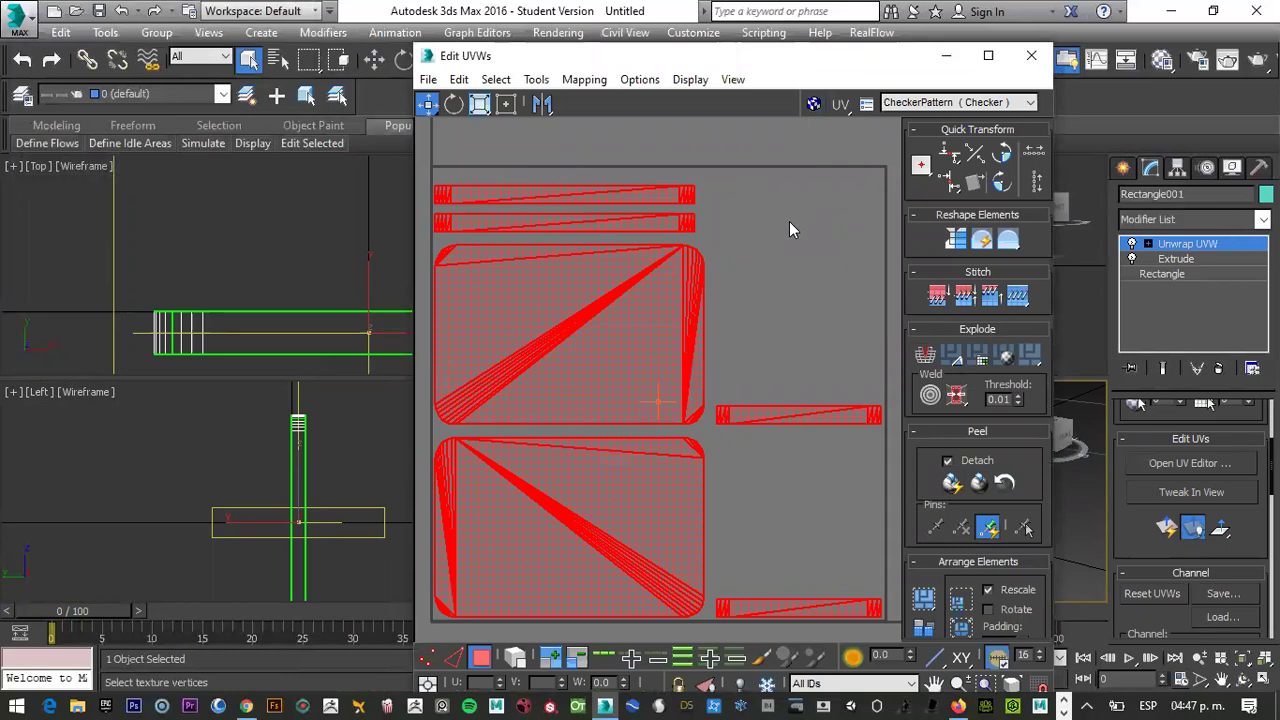
click(789, 222)
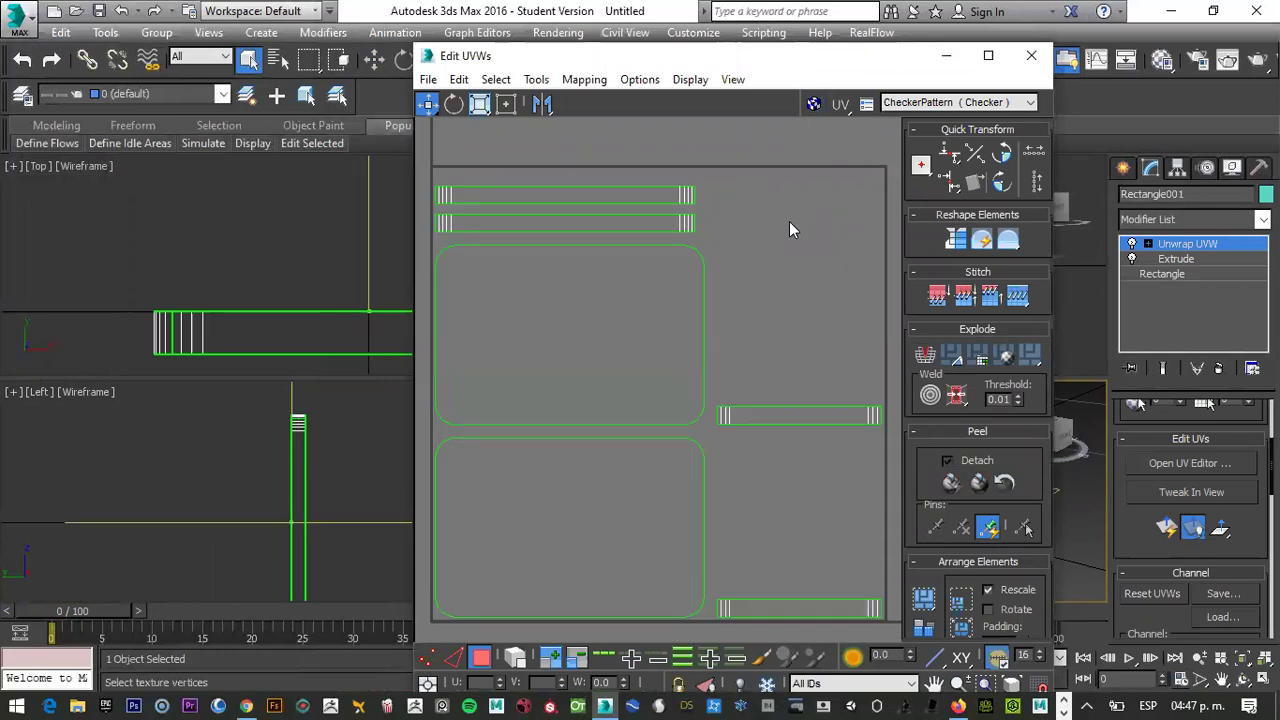
key(ctrl+a)
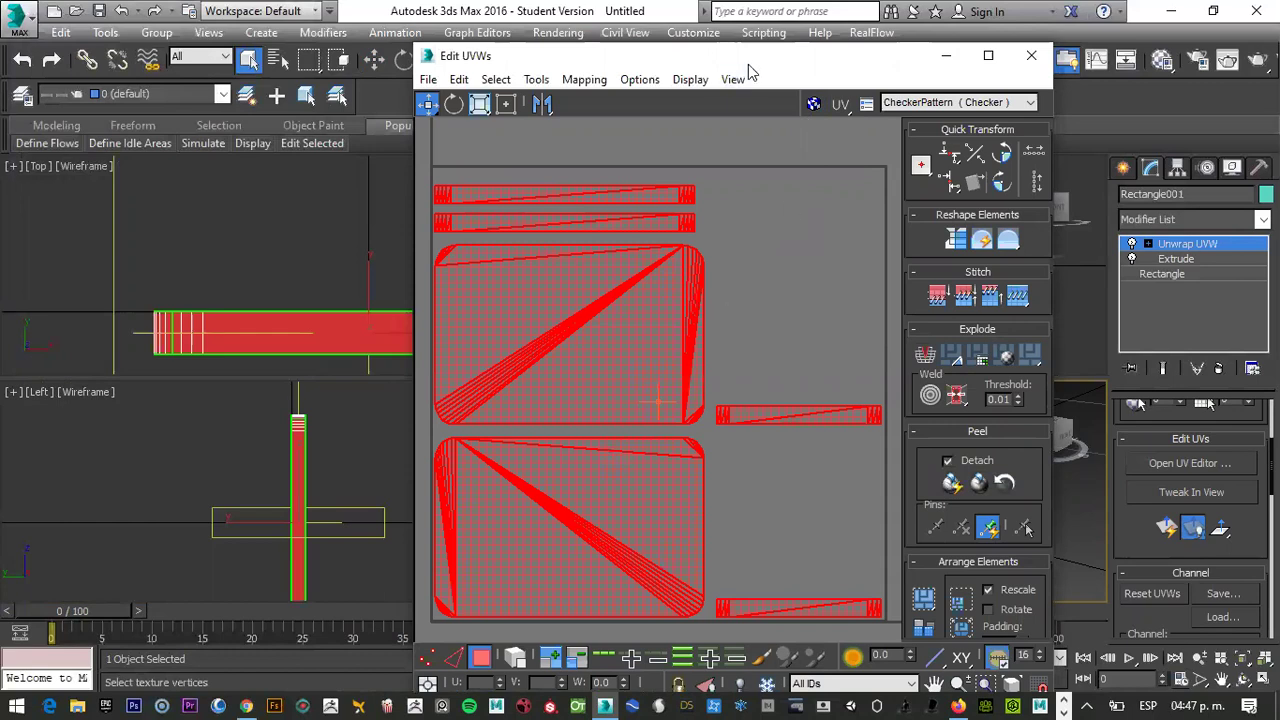
drag(748, 63, 754, 34)
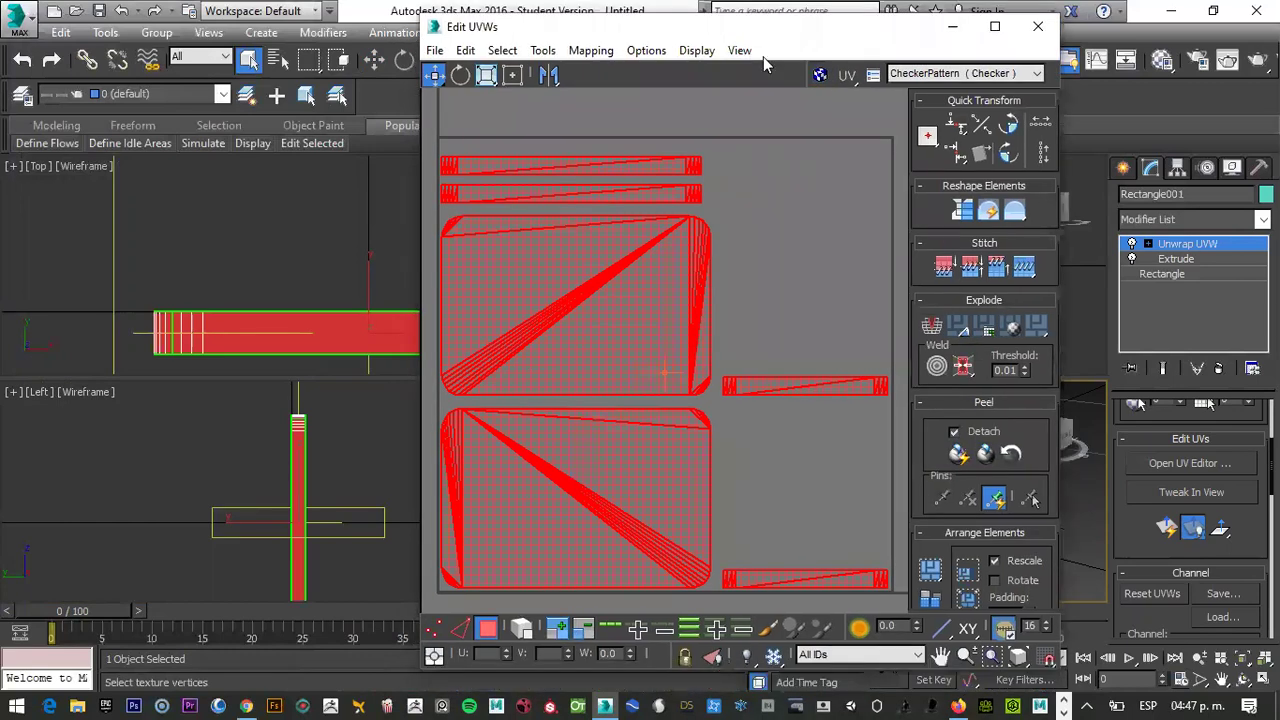
Render the UVW template of the flattened slab at 1024 x 1024
click(548, 52)
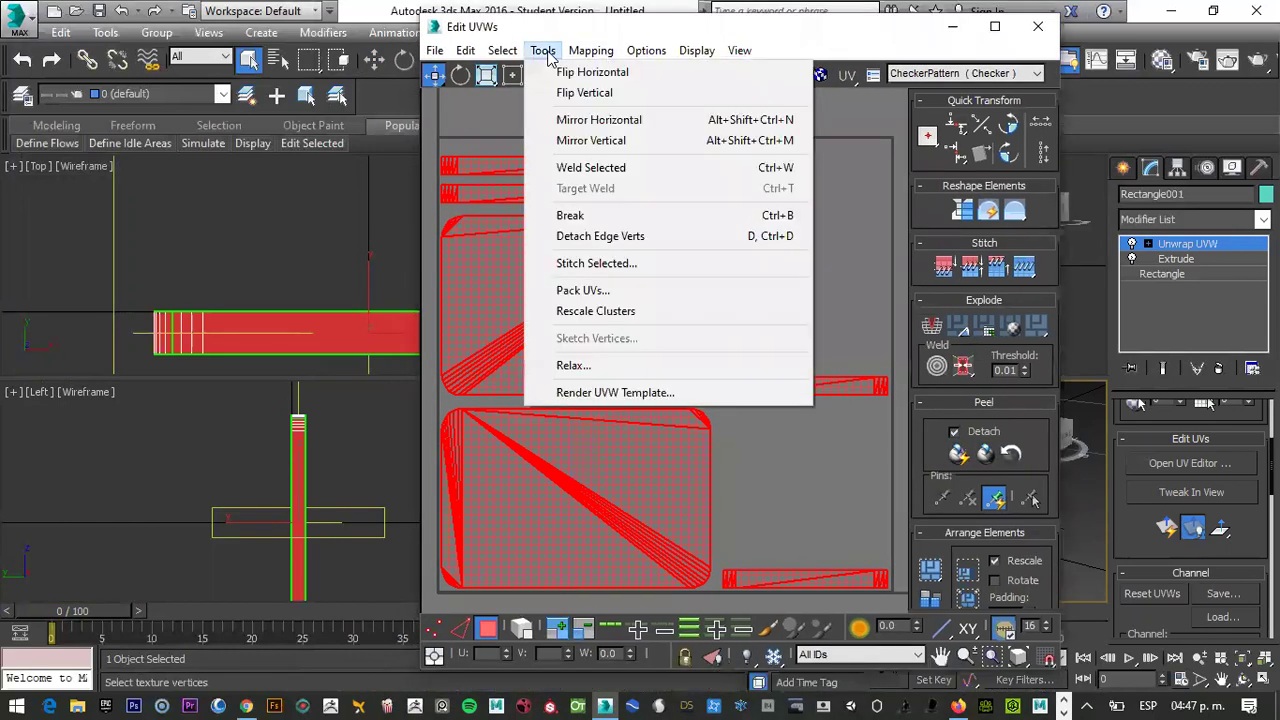
click(617, 393)
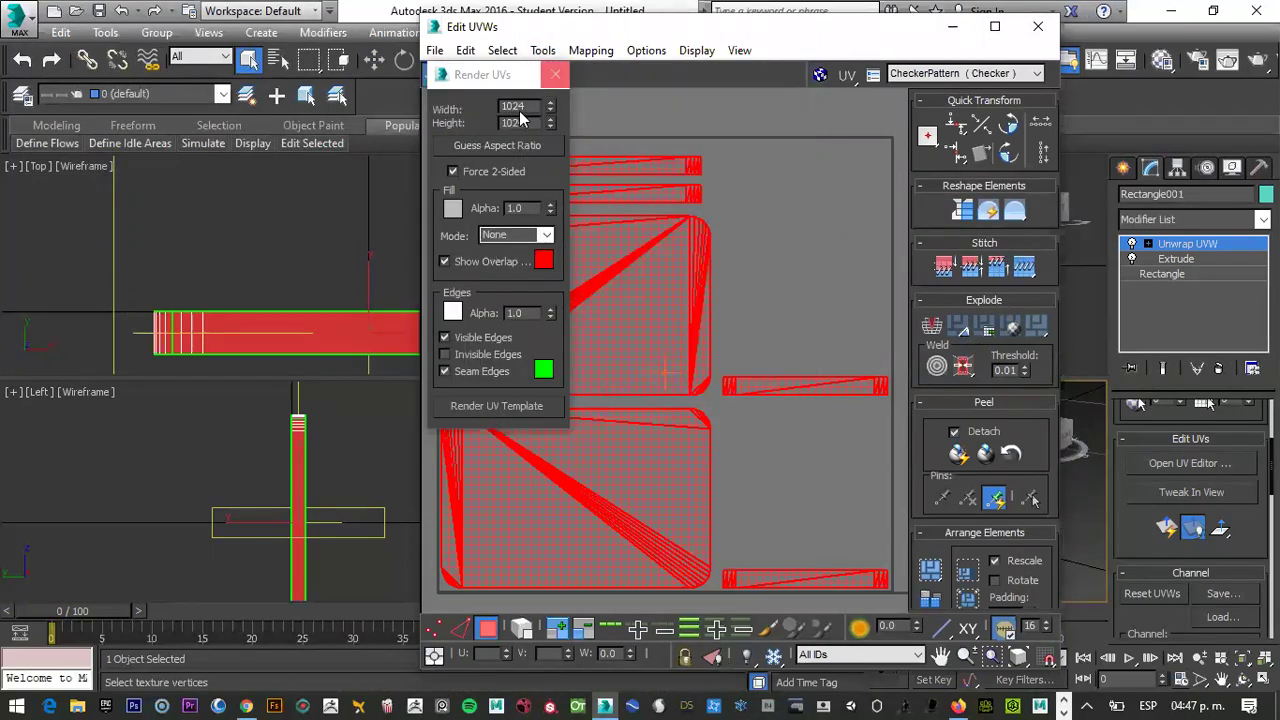
click(487, 405)
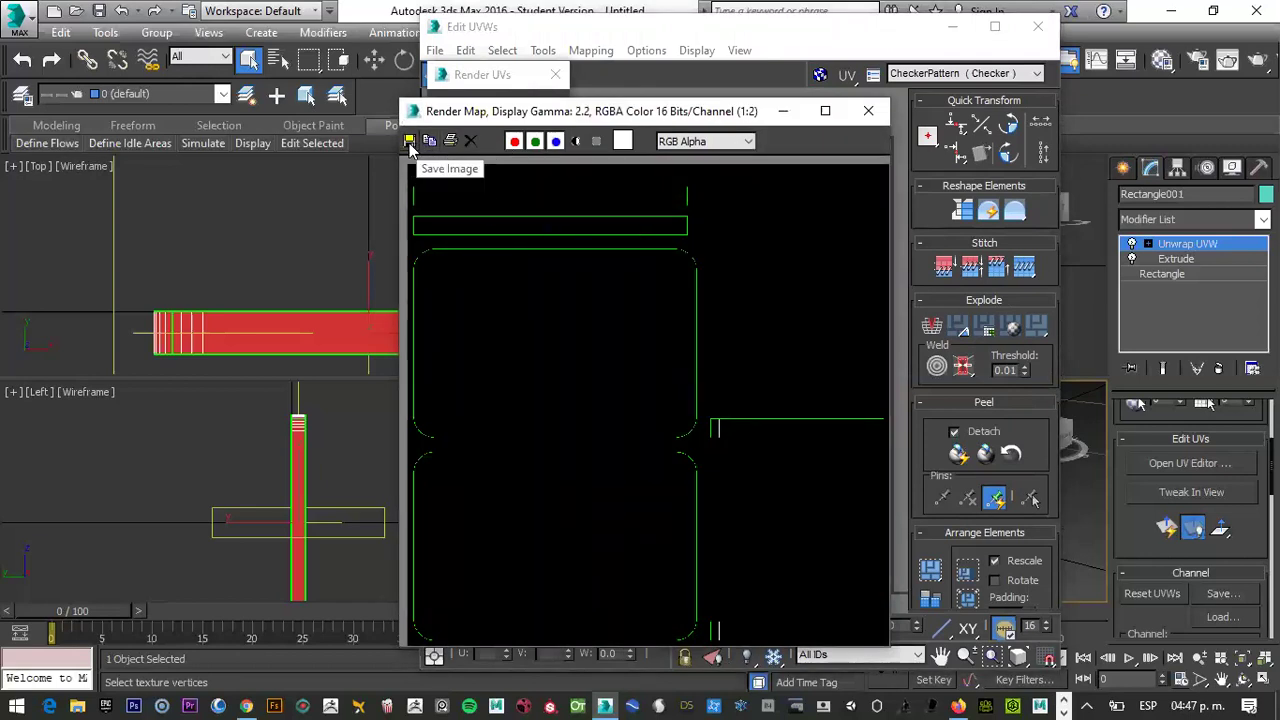
Start saving the rendered template image and create and open a desktop folder named "000 phone" for it
click(410, 142)
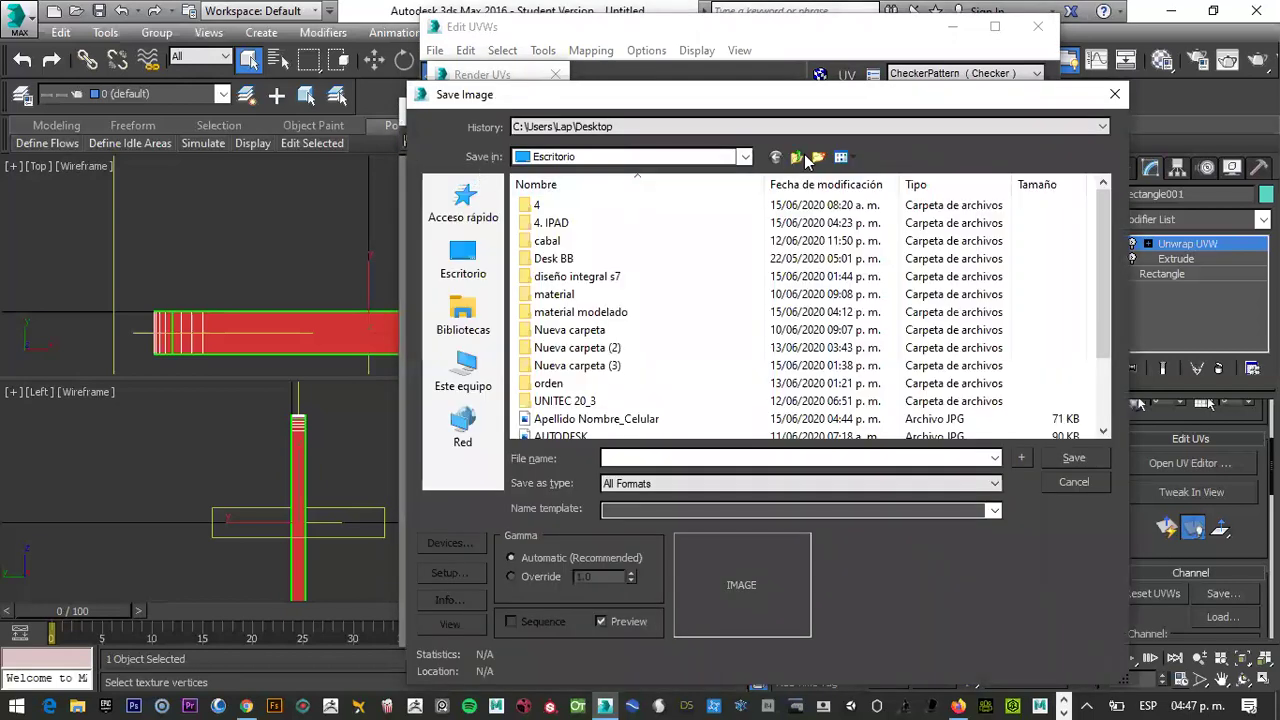
click(817, 158)
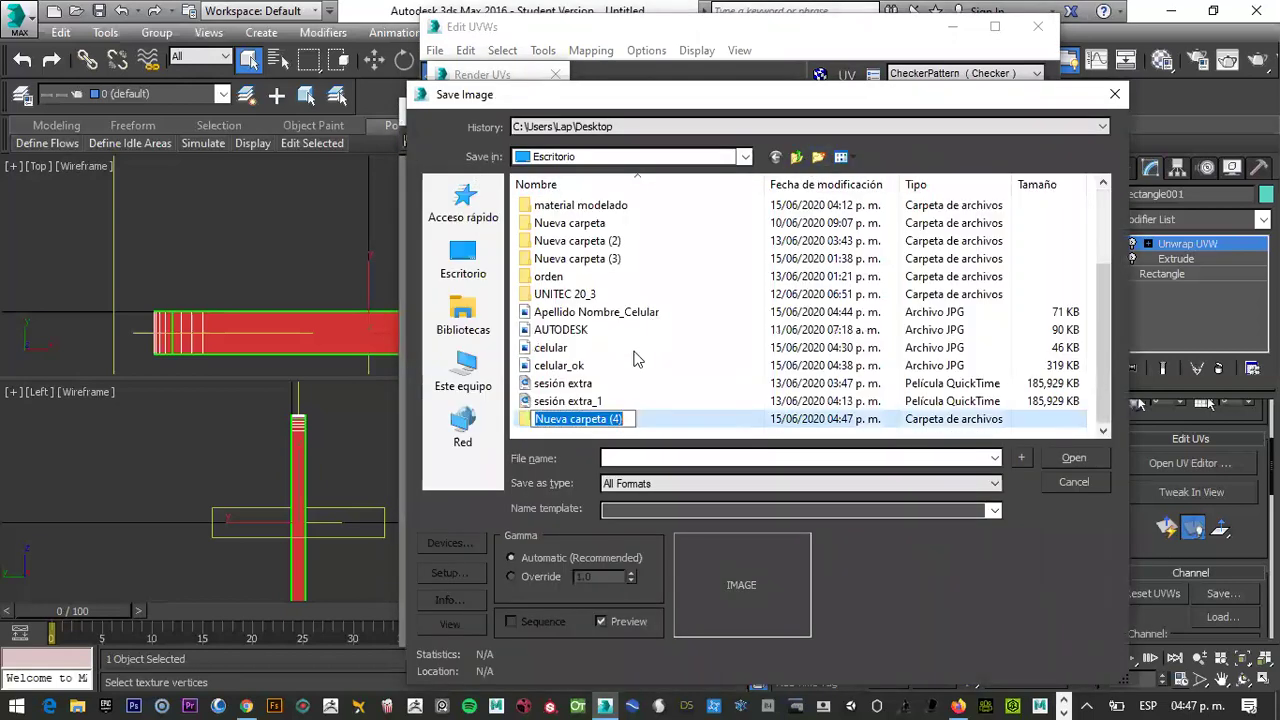
text(000)
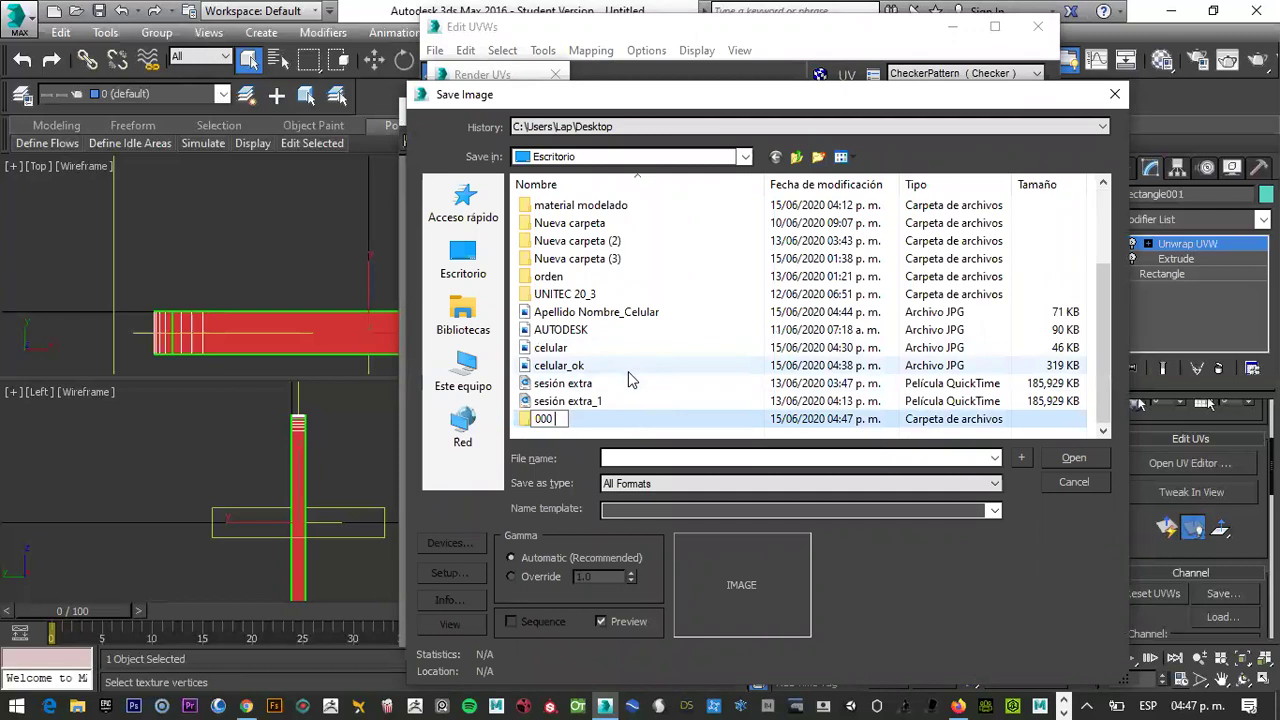
text( phone)
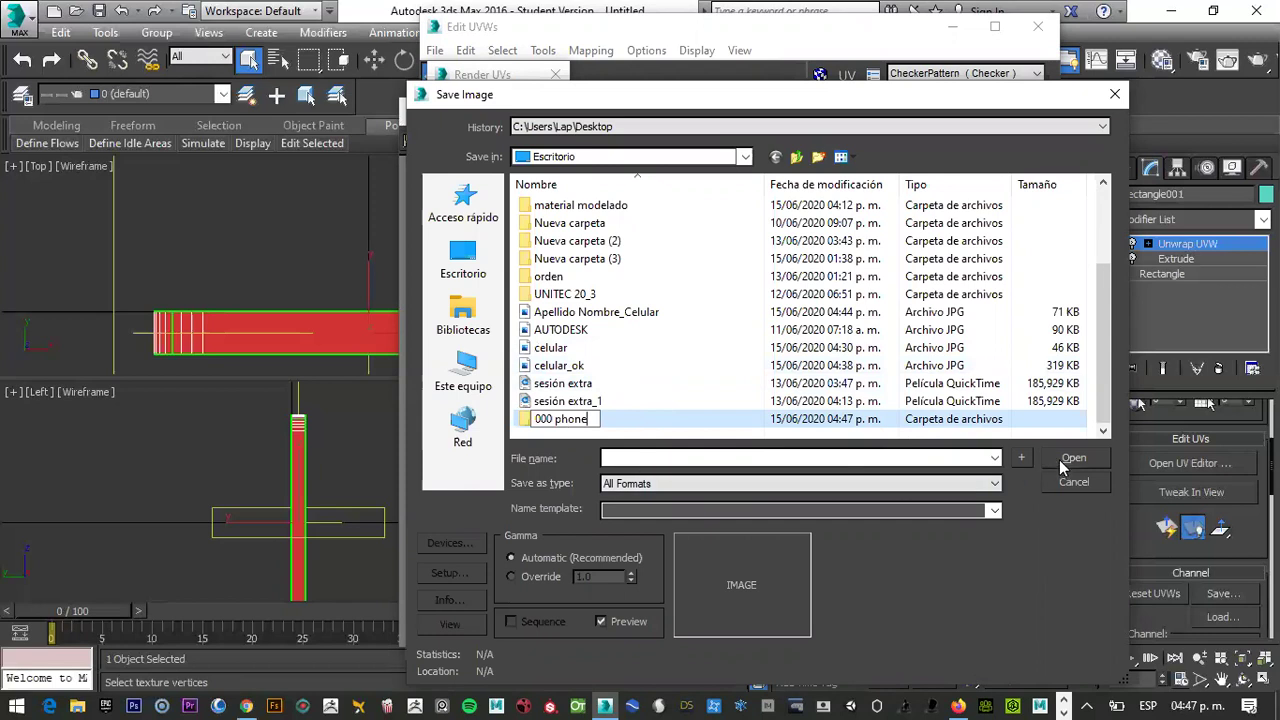
click(588, 420)
click(1073, 462)
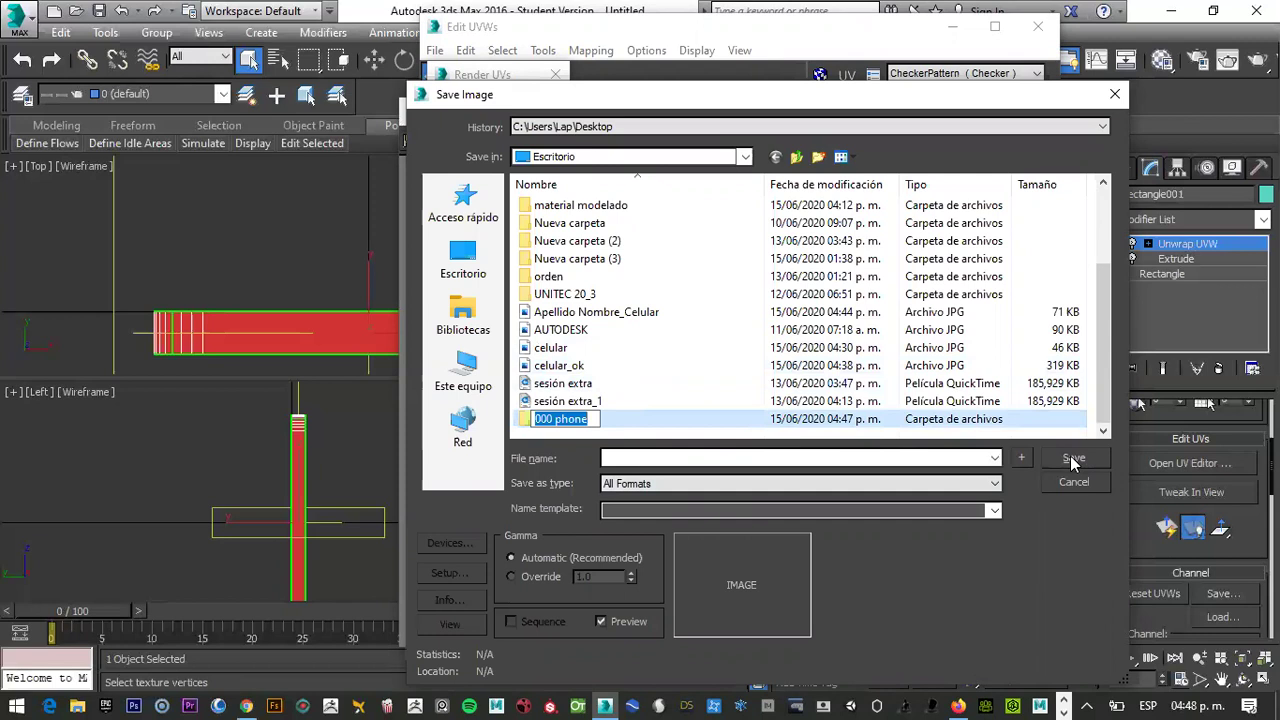
double_click(537, 420)
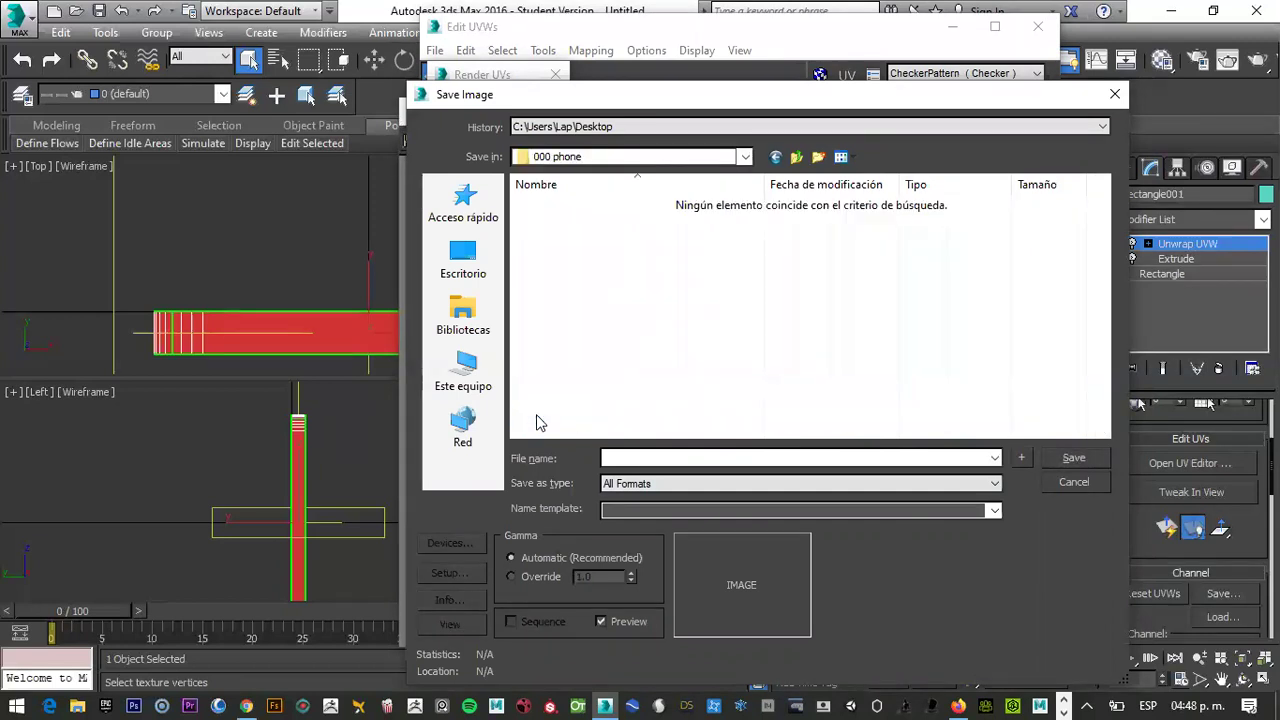
Save the UV template in the folder as a JPEG file named "uvw" with quality 100
click(647, 460)
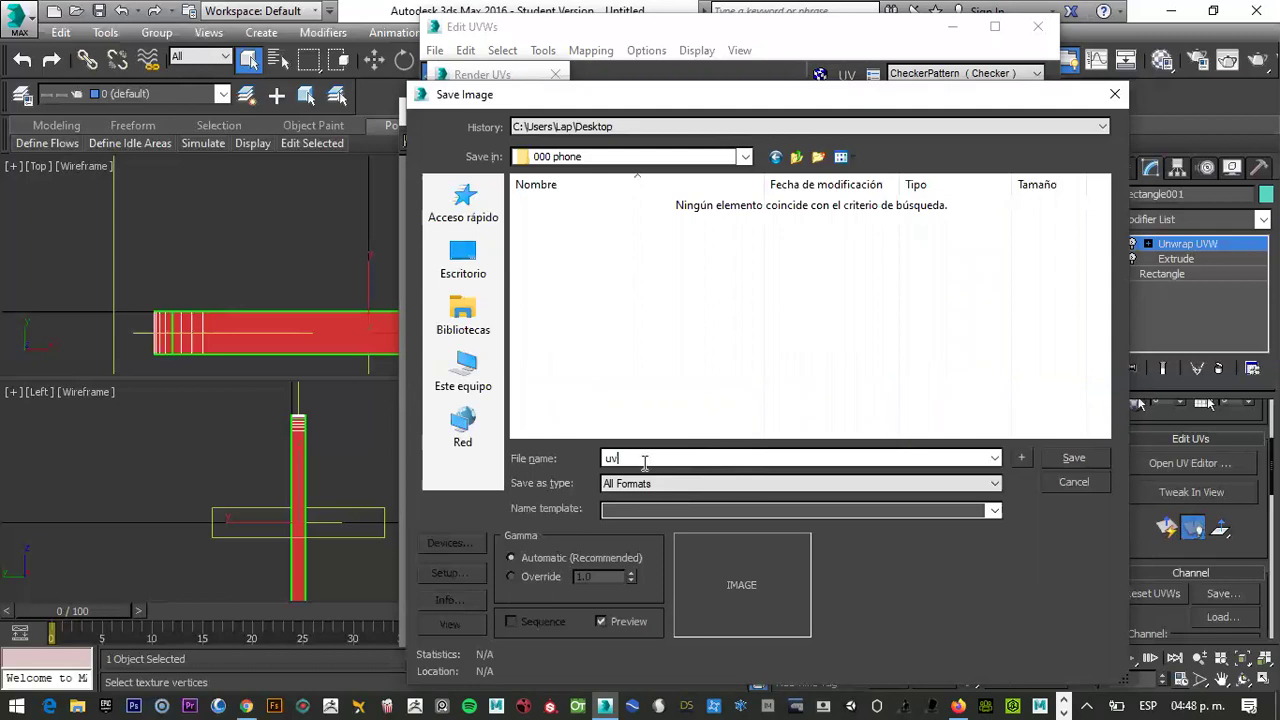
text(uvw)
click(637, 484)
click(614, 580)
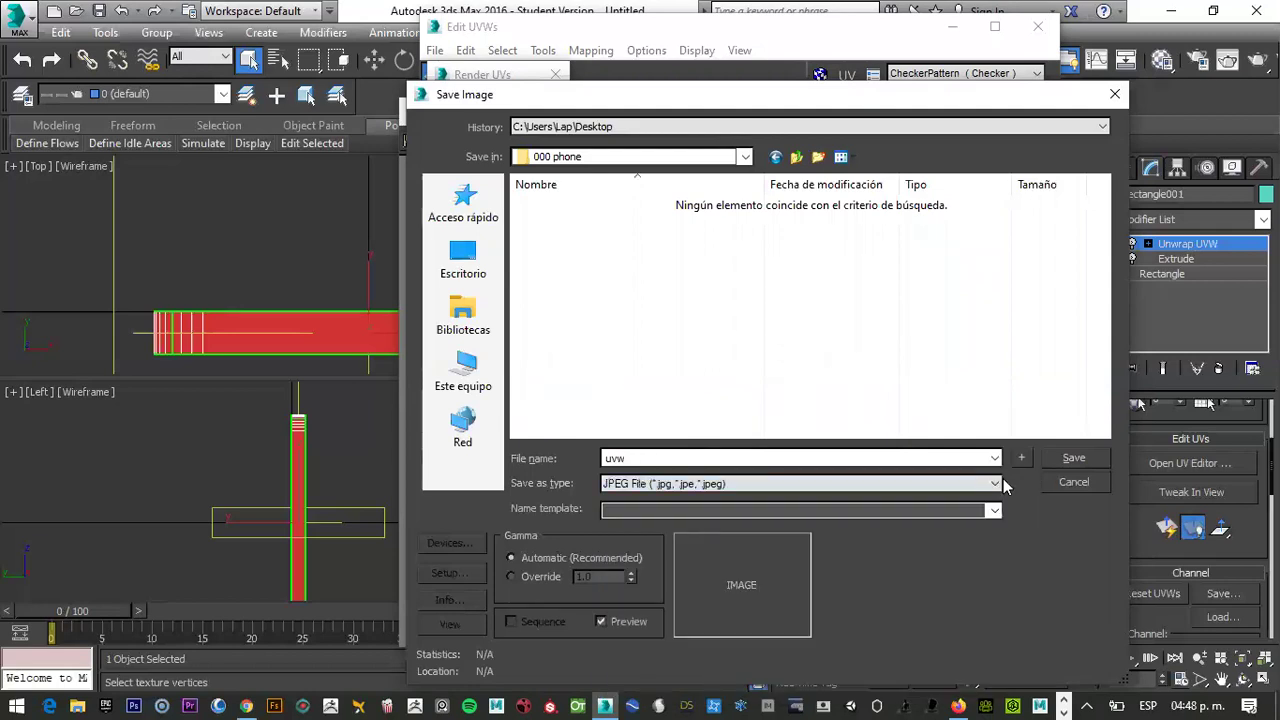
click(1071, 466)
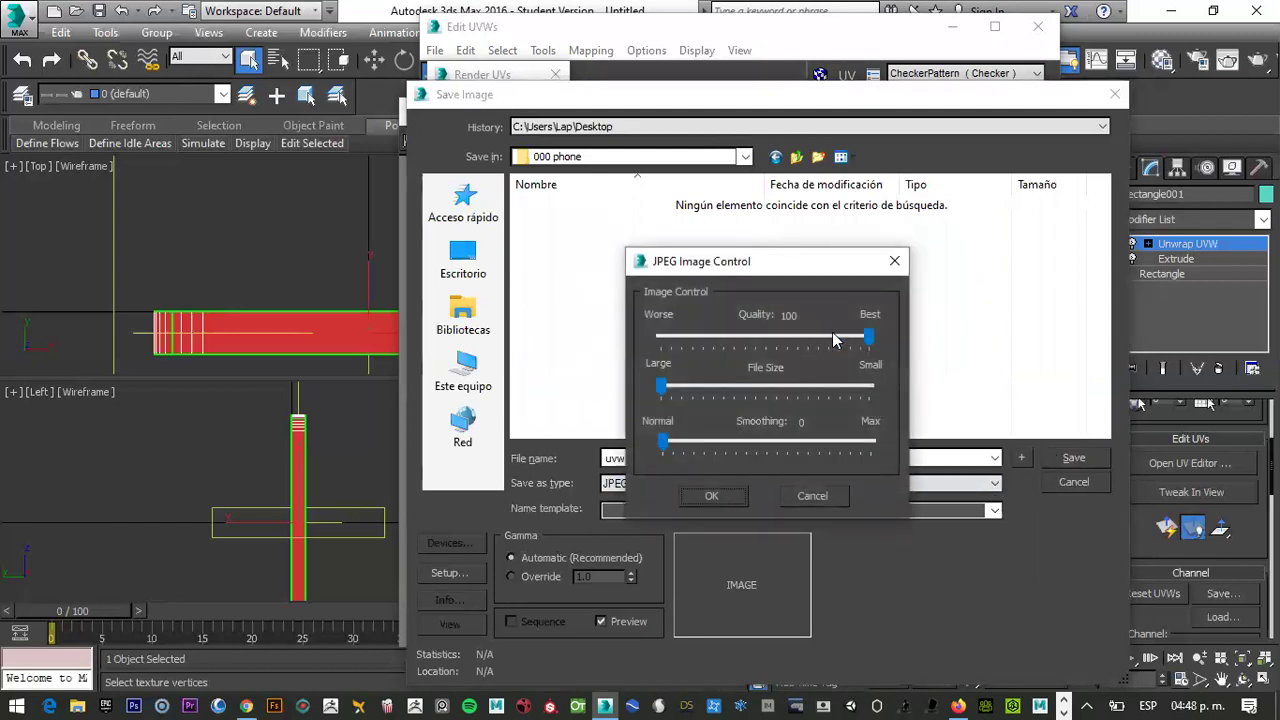
click(876, 338)
click(876, 338)
click(722, 501)
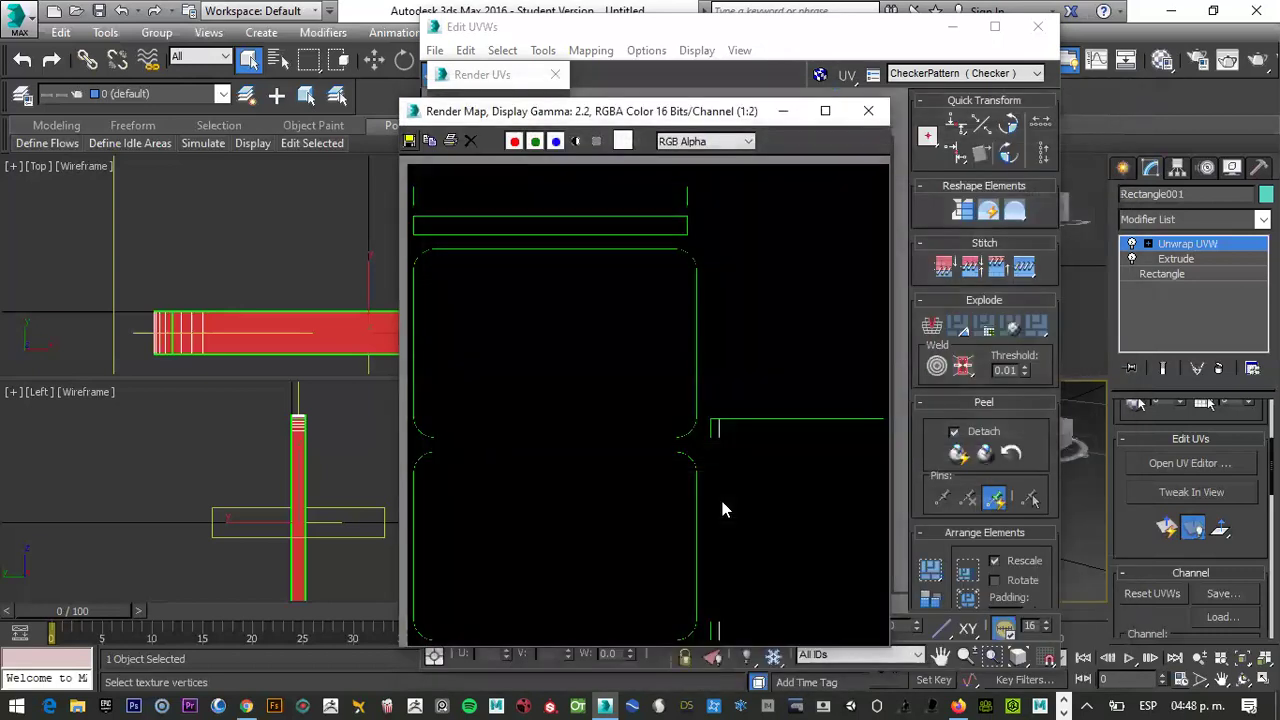
Close the Render UVs dialog, the UV editor and the rendered map window
click(929, 151)
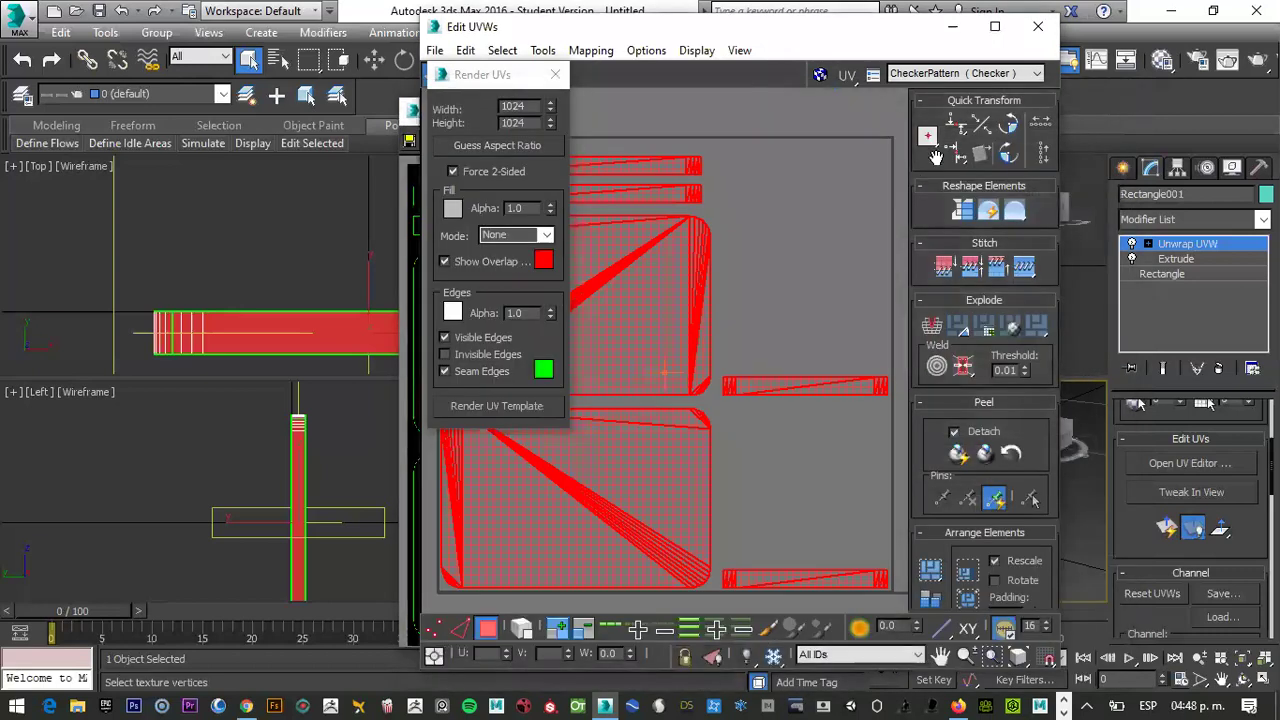
click(555, 74)
click(1036, 30)
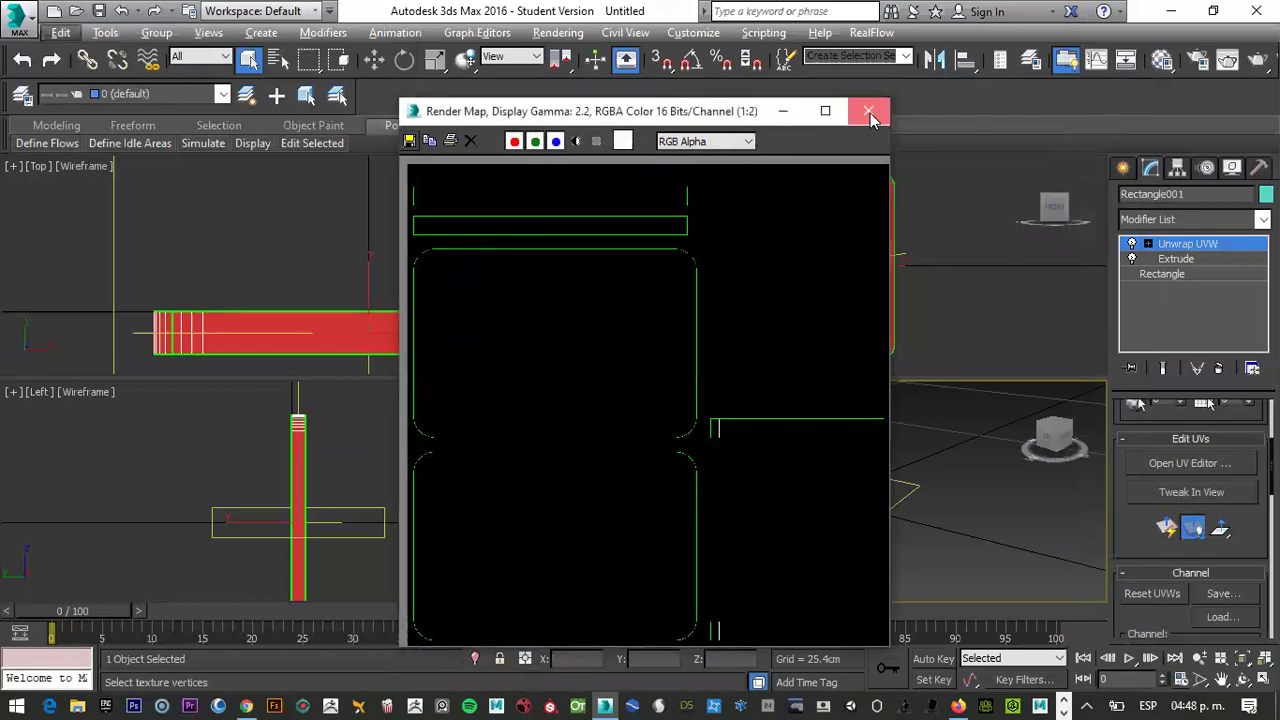
click(868, 111)
Switch to Photoshop and close celular.jpg without saving its changes
key(alt+Tab)
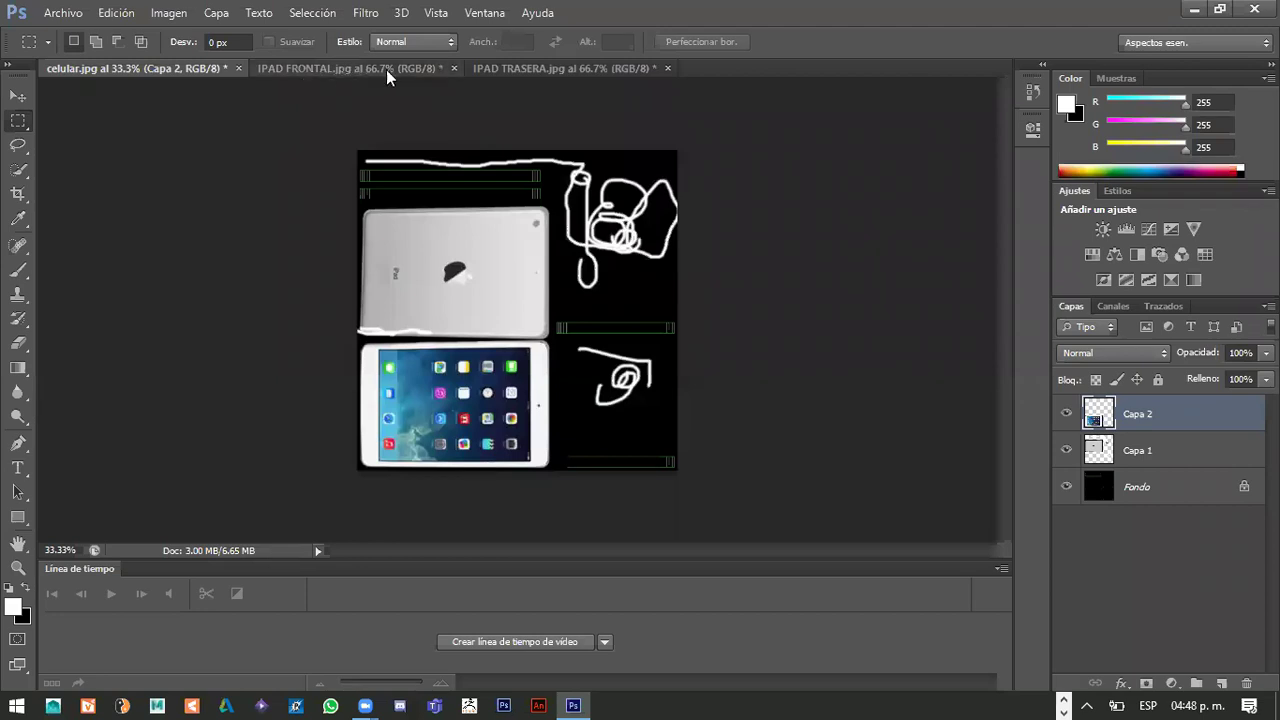
click(236, 68)
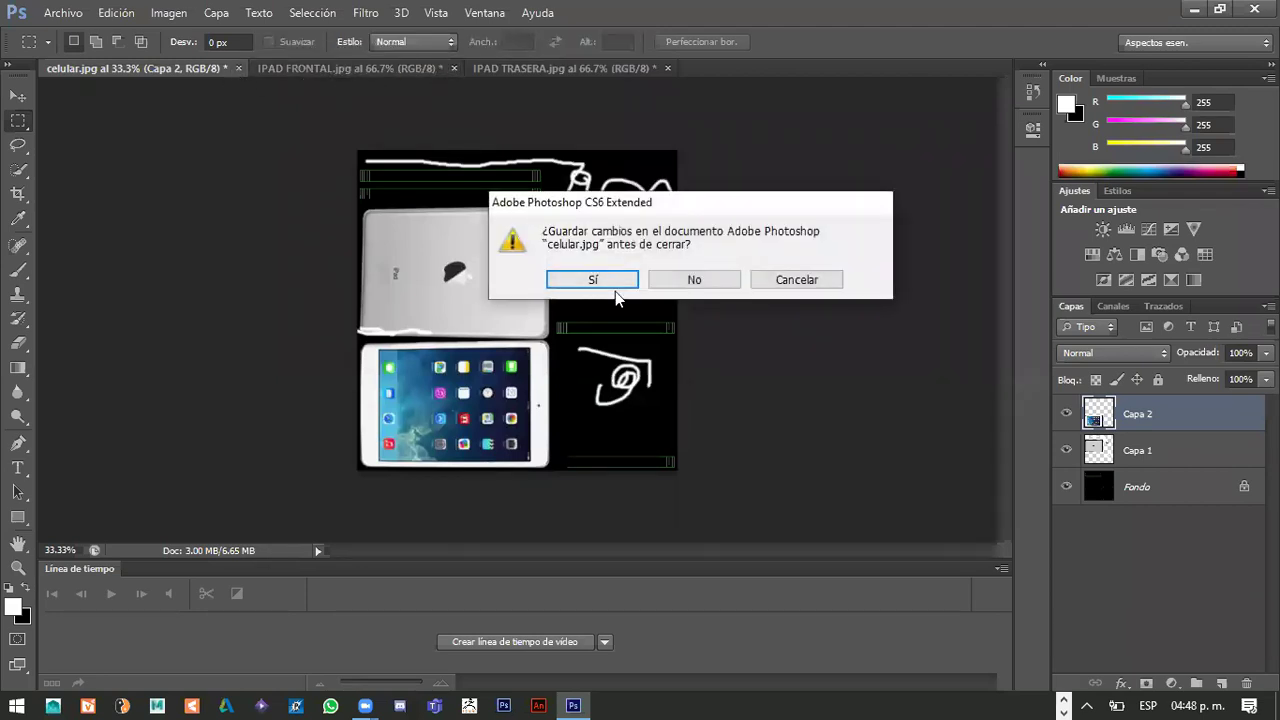
click(695, 280)
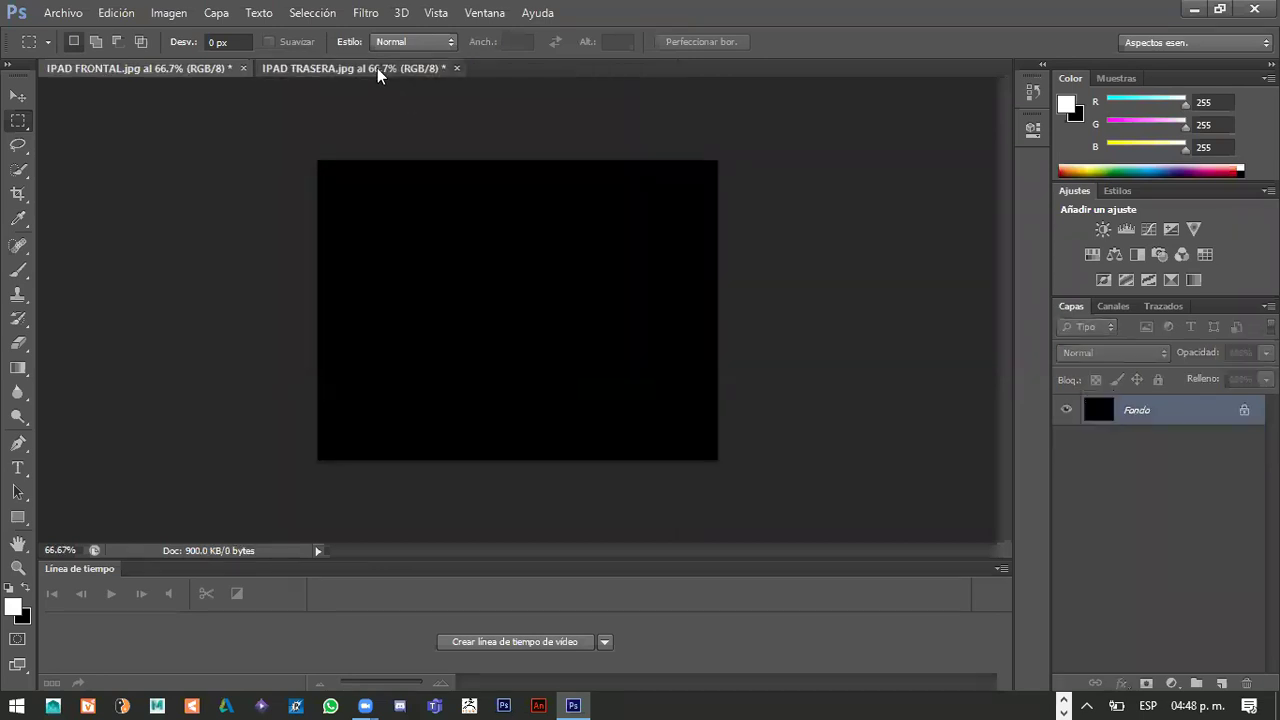
Revert IPAD TRASERA.jpg and IPAD FRONTAL.jpg to their original iPad images
click(377, 68)
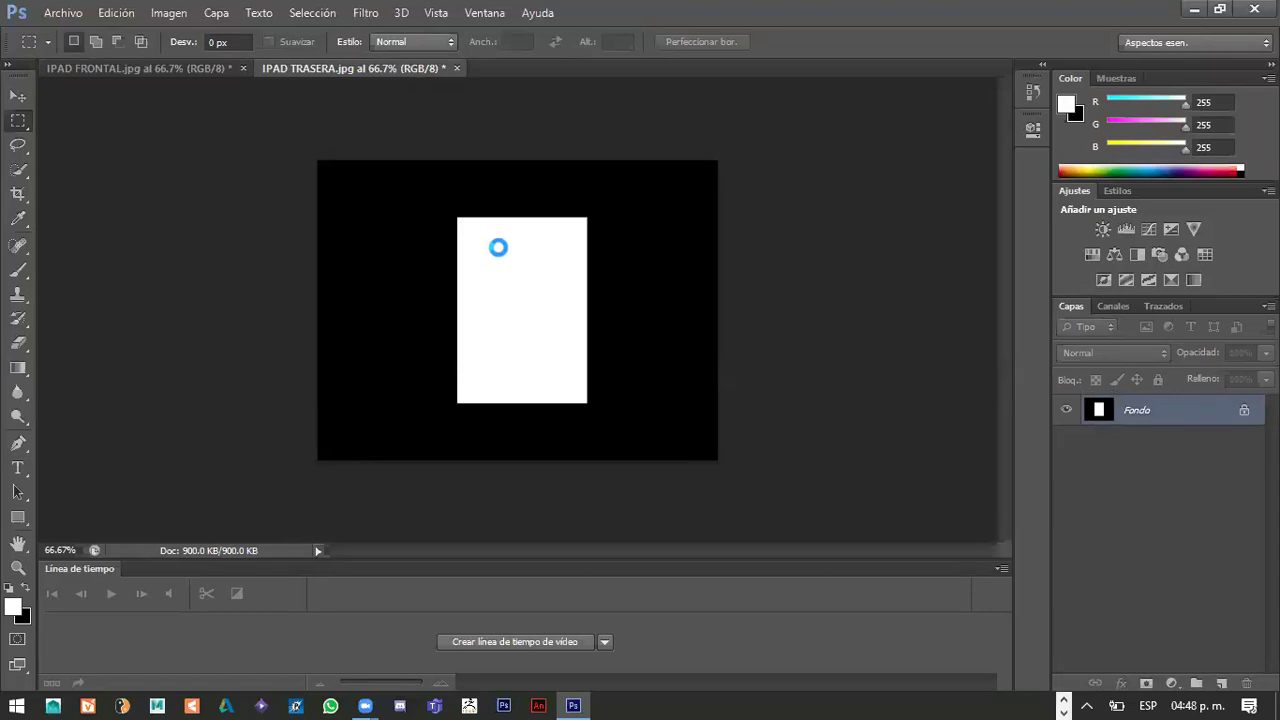
click(217, 69)
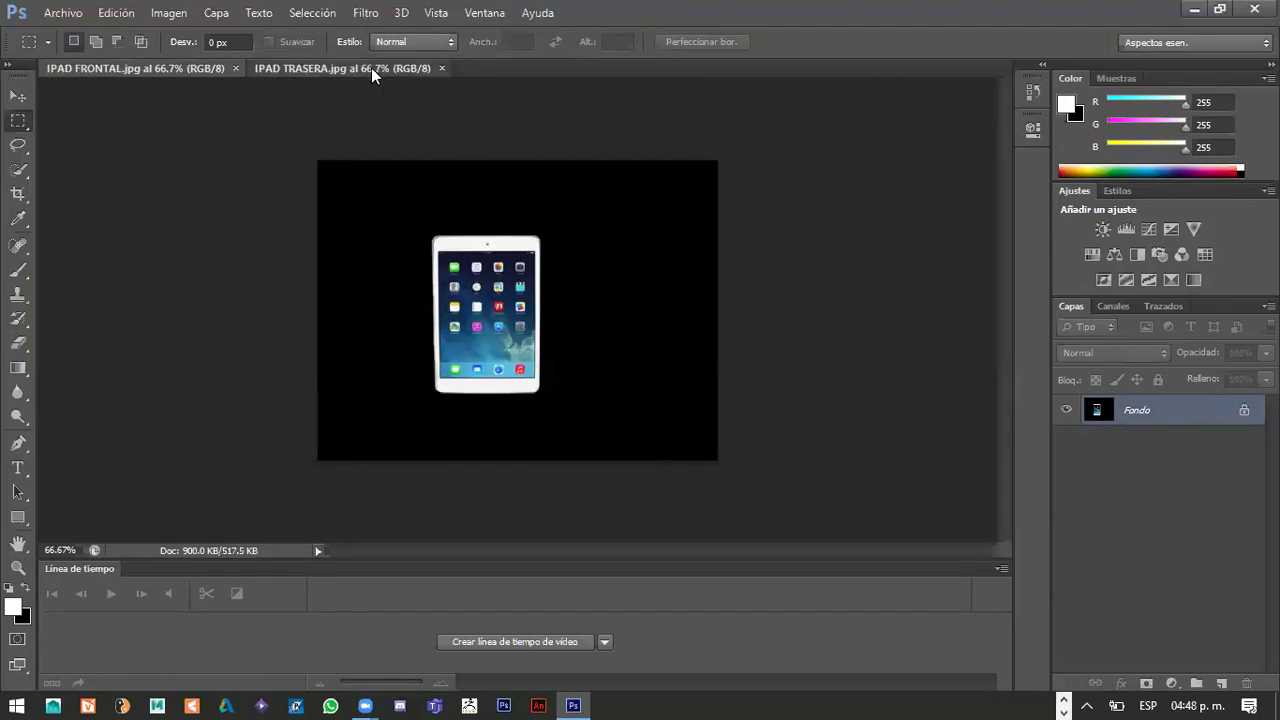
click(315, 68)
click(137, 68)
Open the uvw image from the "000 phone" folder on the desktop
click(63, 12)
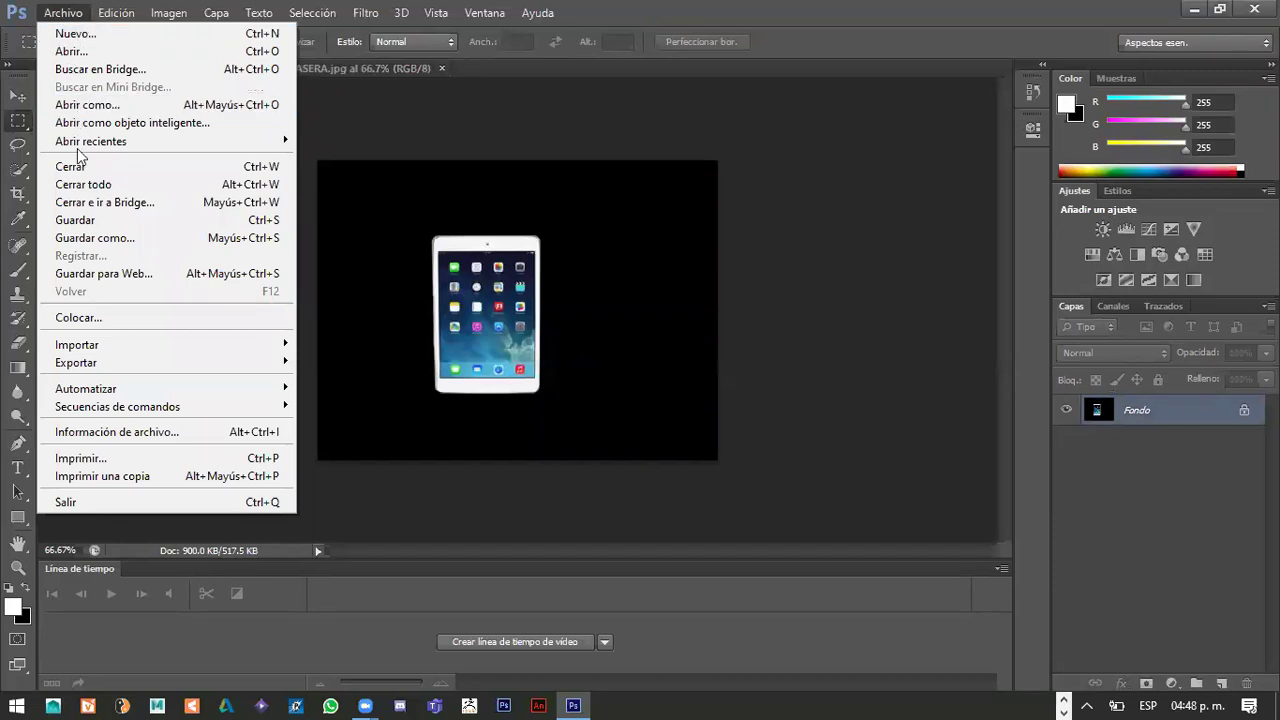
click(70, 51)
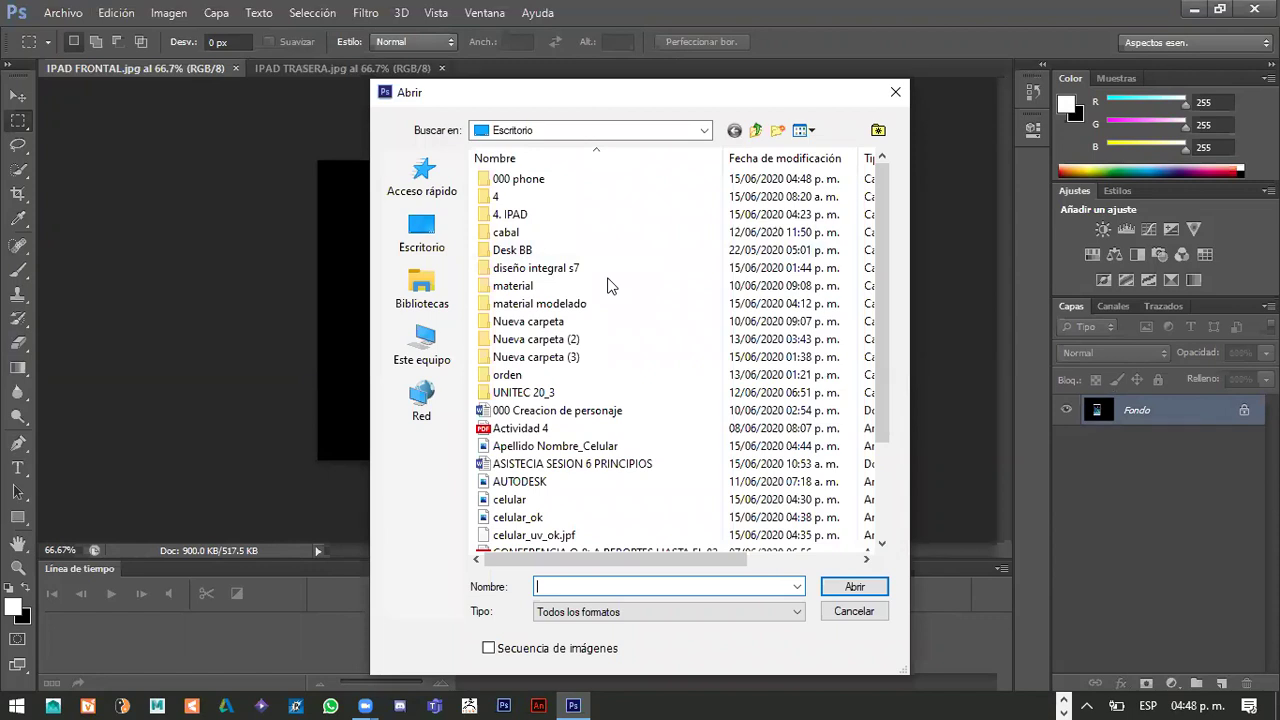
double_click(512, 180)
click(510, 184)
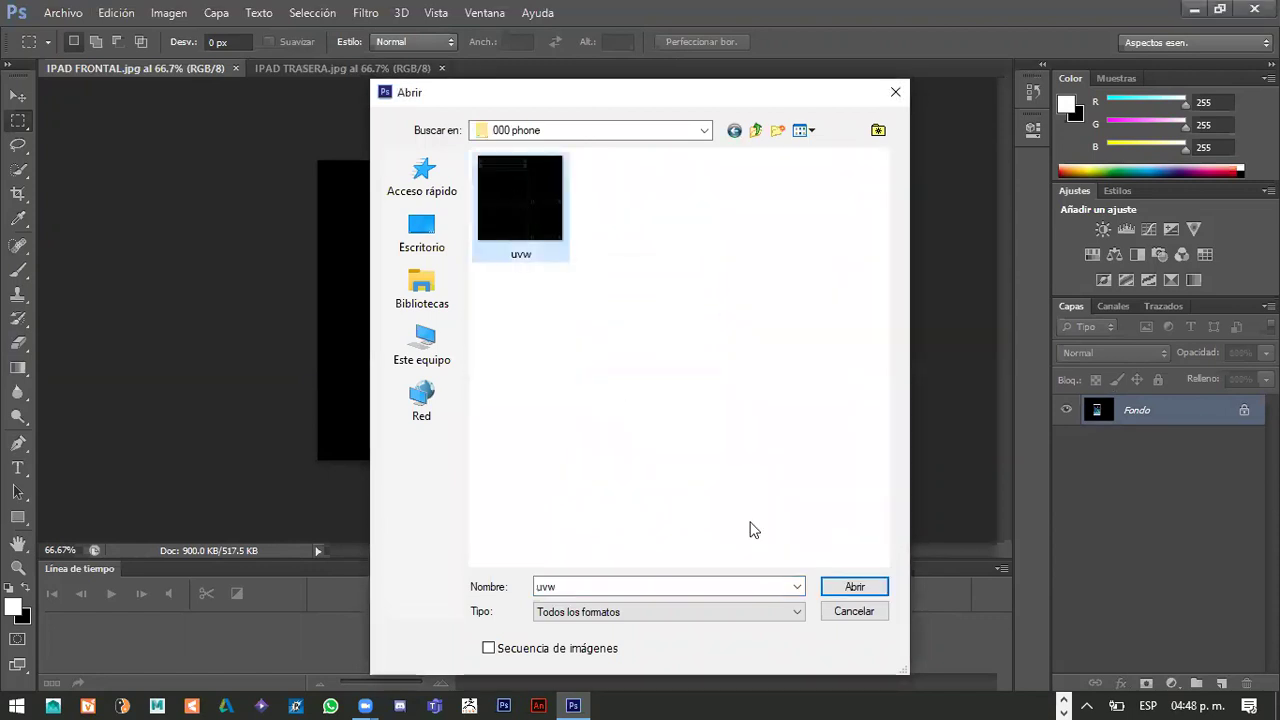
click(854, 587)
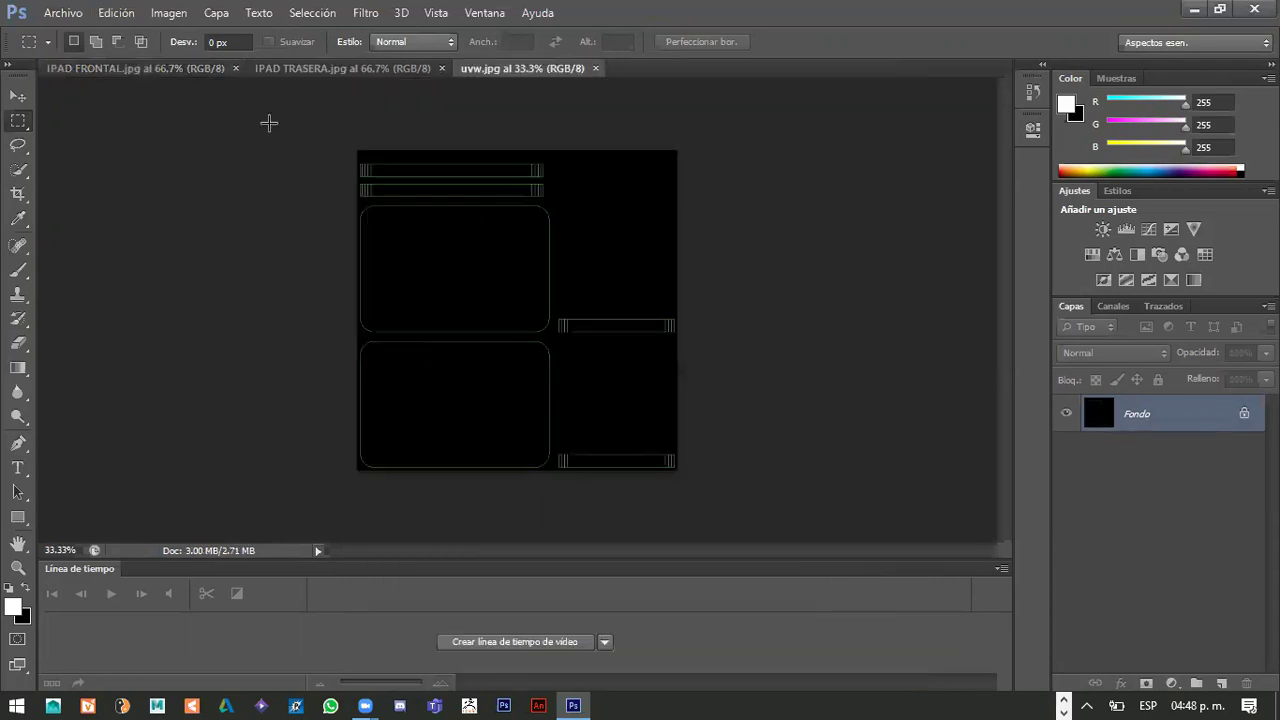
Cut the iPad back out of IPAD TRASERA.jpg with a rectangular selection and paste it into uvw.jpg
click(330, 68)
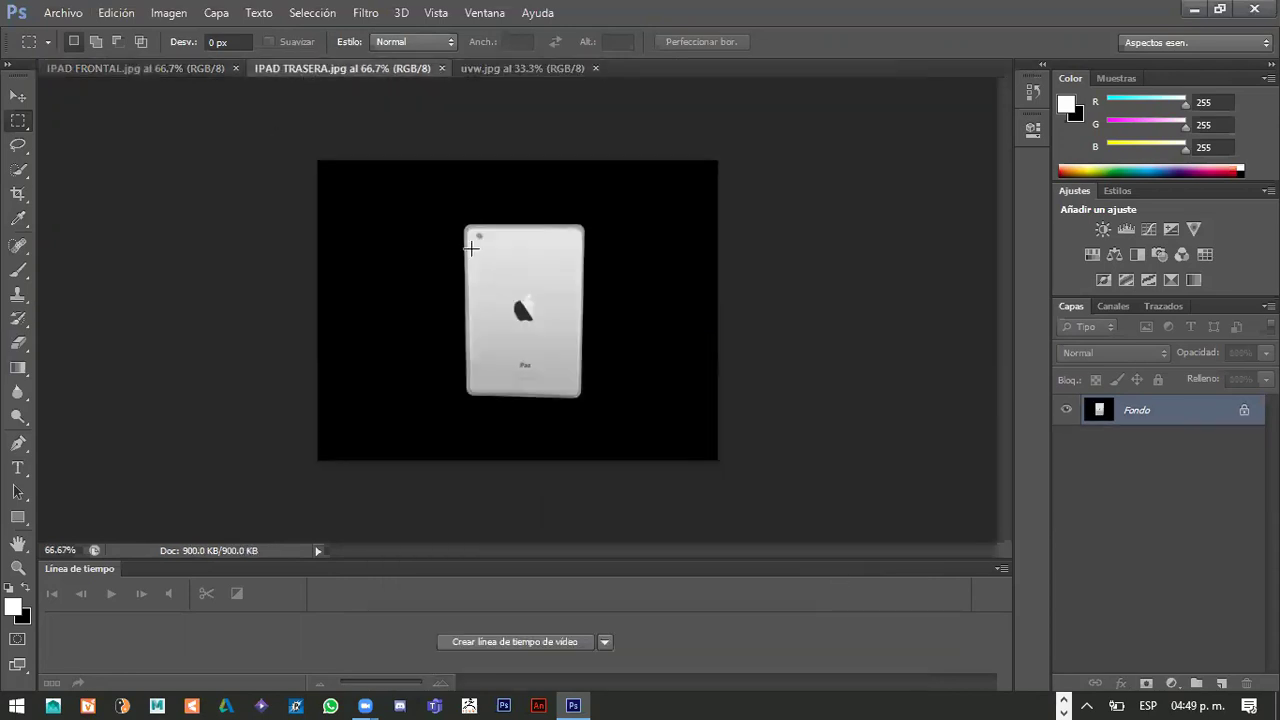
drag(457, 214, 576, 396)
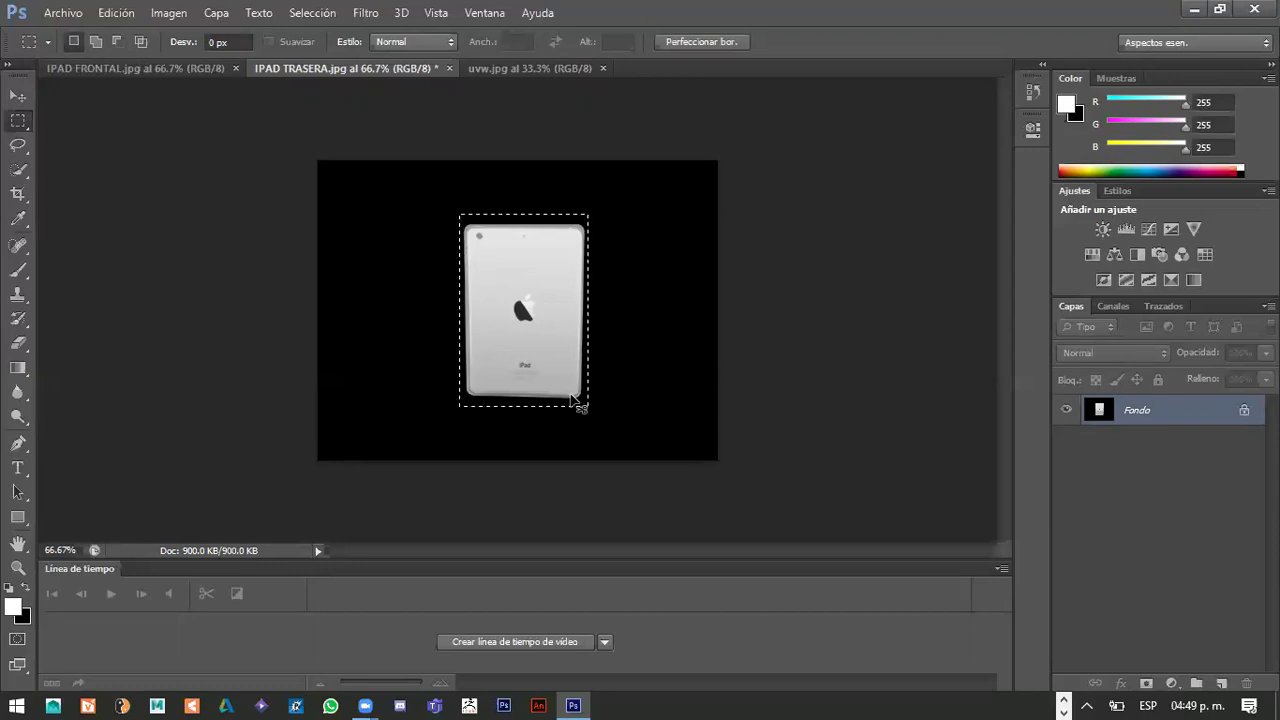
key(ctrl+x)
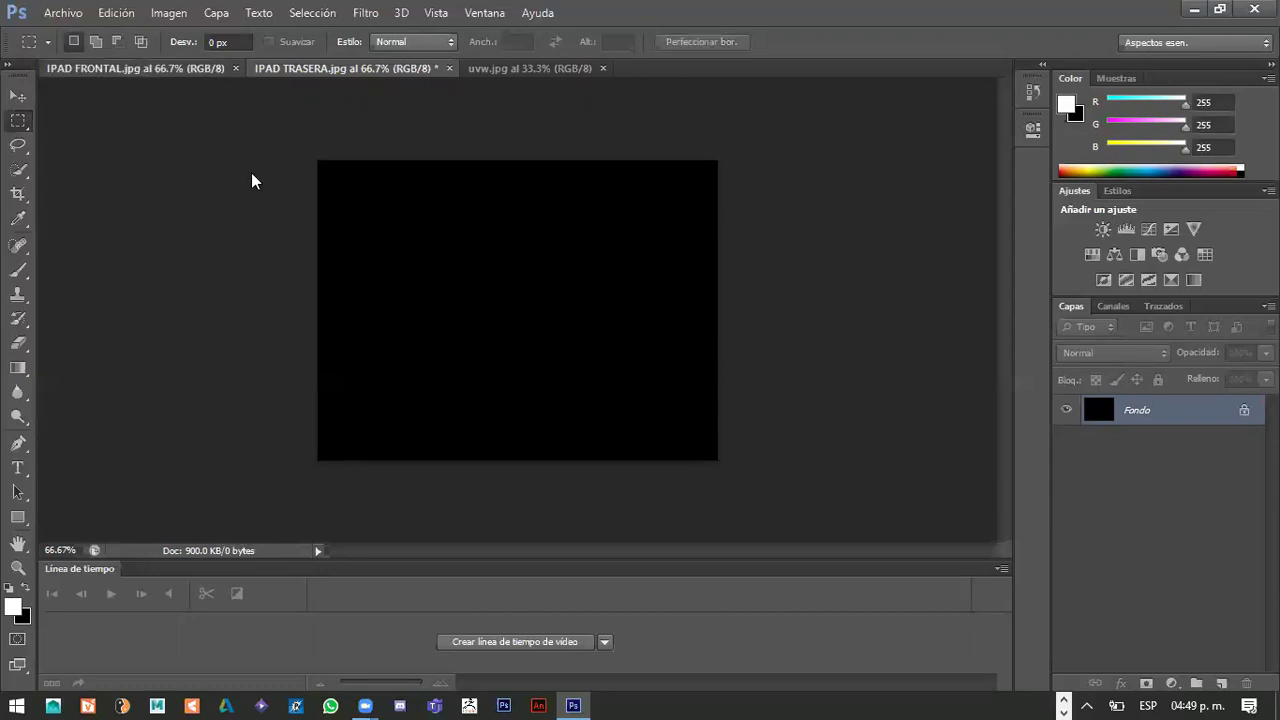
key(ctrl+shift+Tab)
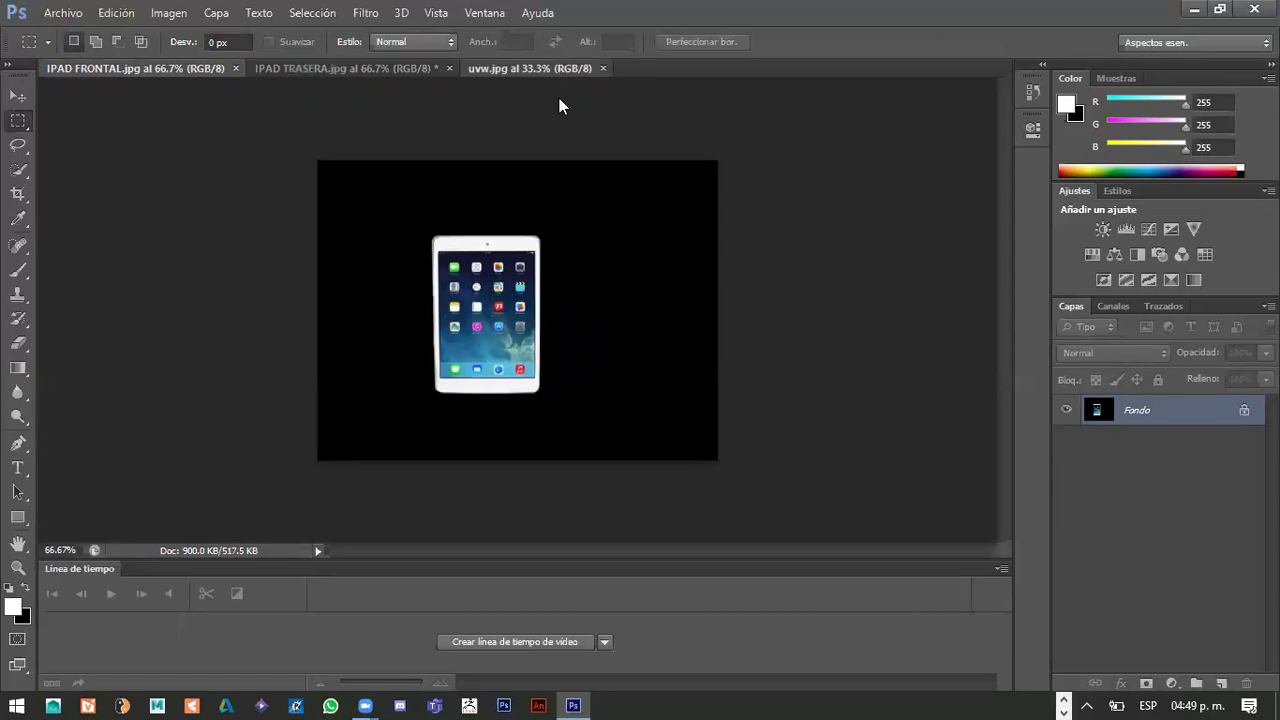
key(ctrl+shift+Tab)
key(ctrl+v)
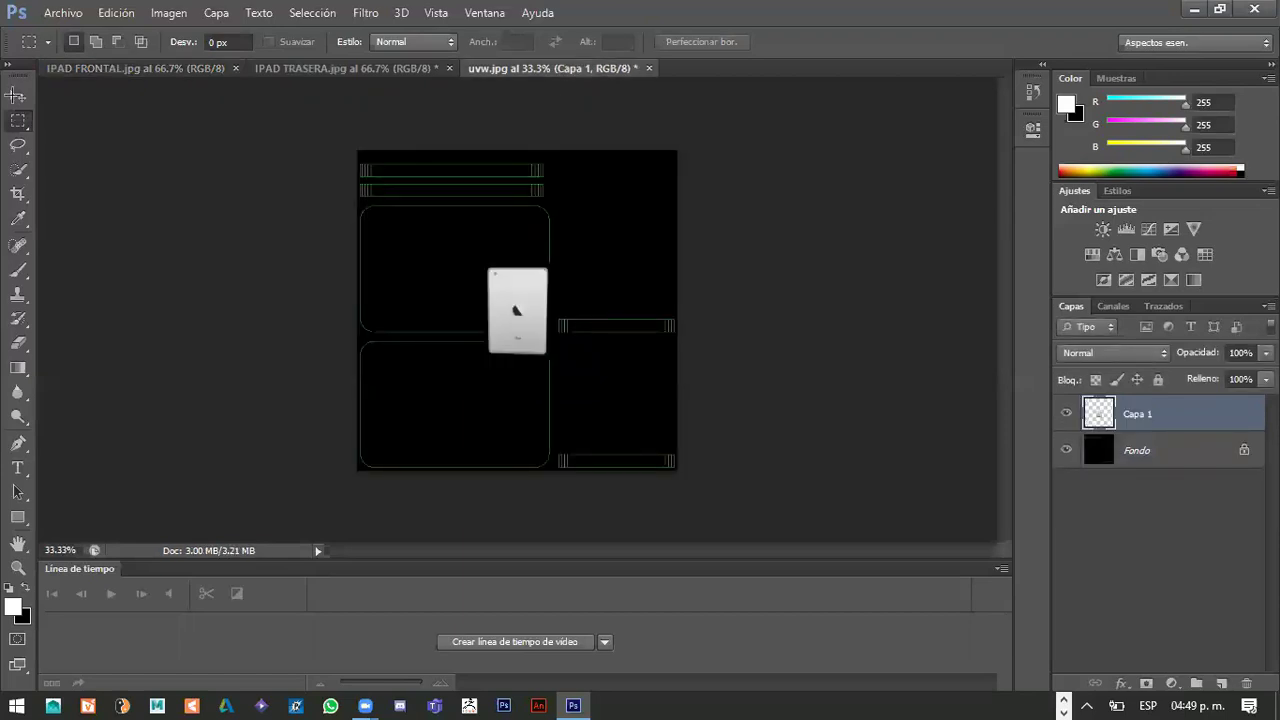
Rotate the pasted iPad back image 90° clockwise so it lies horizontally
click(18, 95)
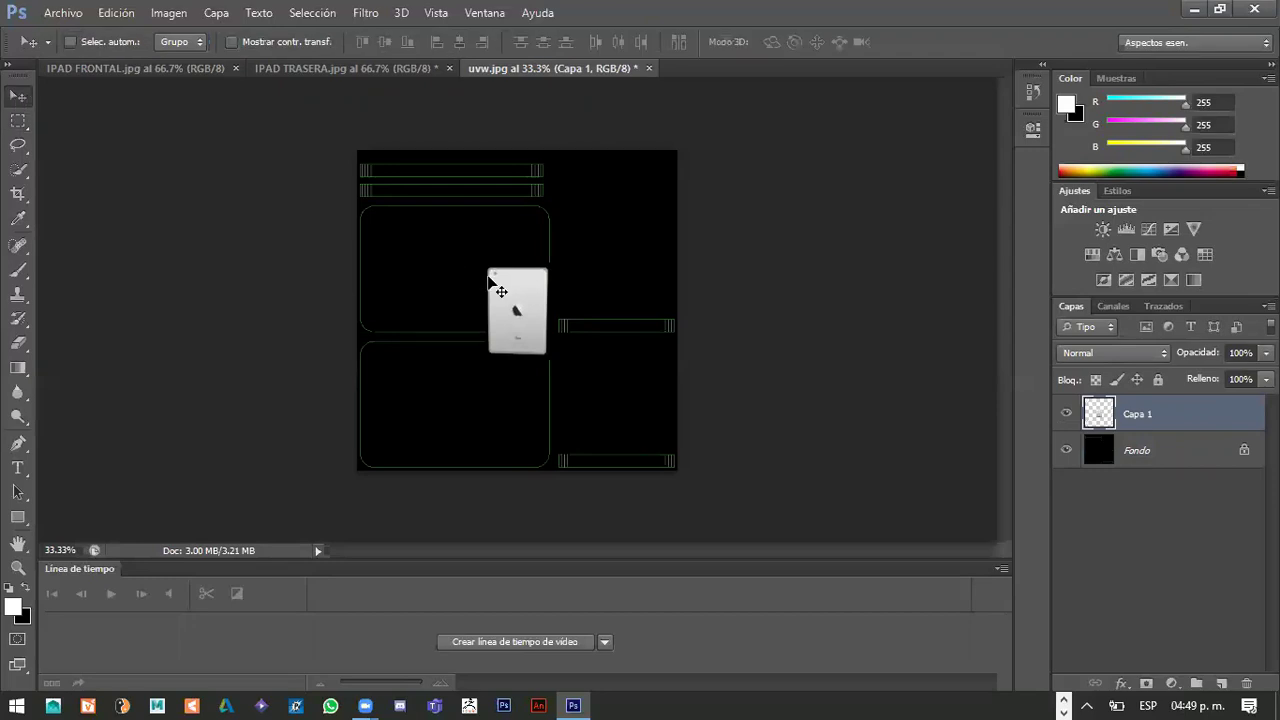
key(ctrl+t)
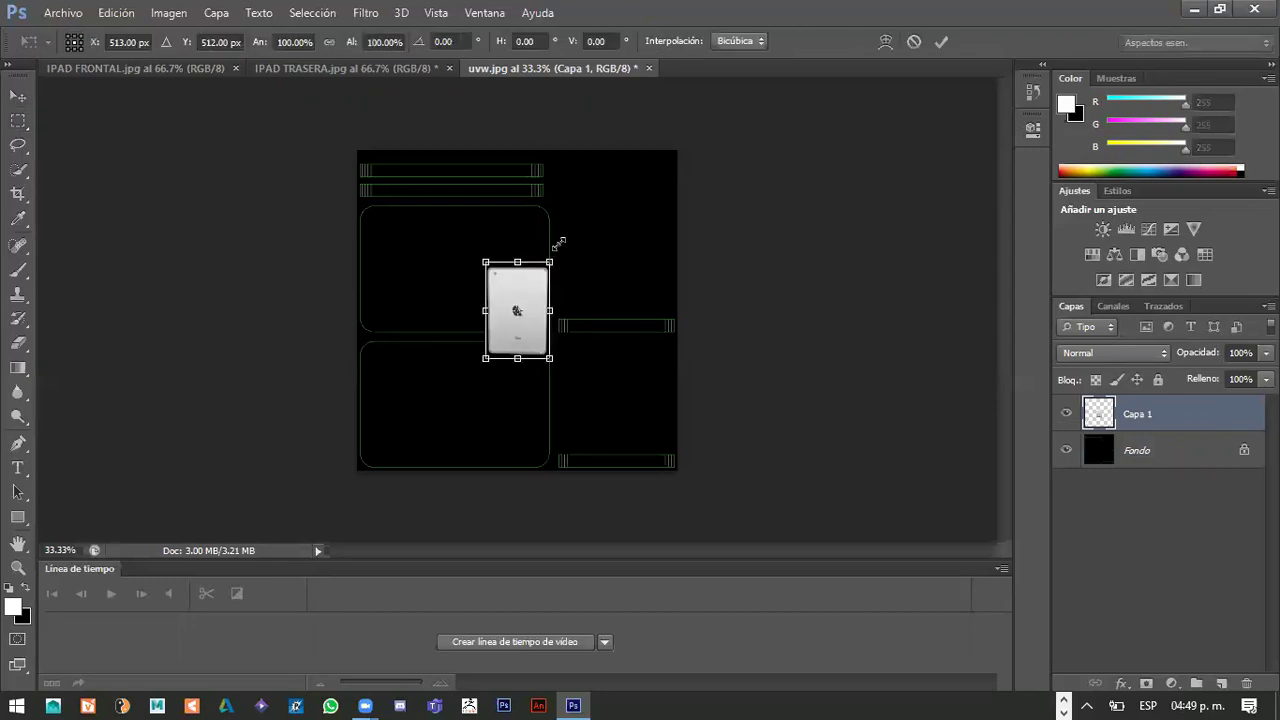
drag(586, 267, 641, 371)
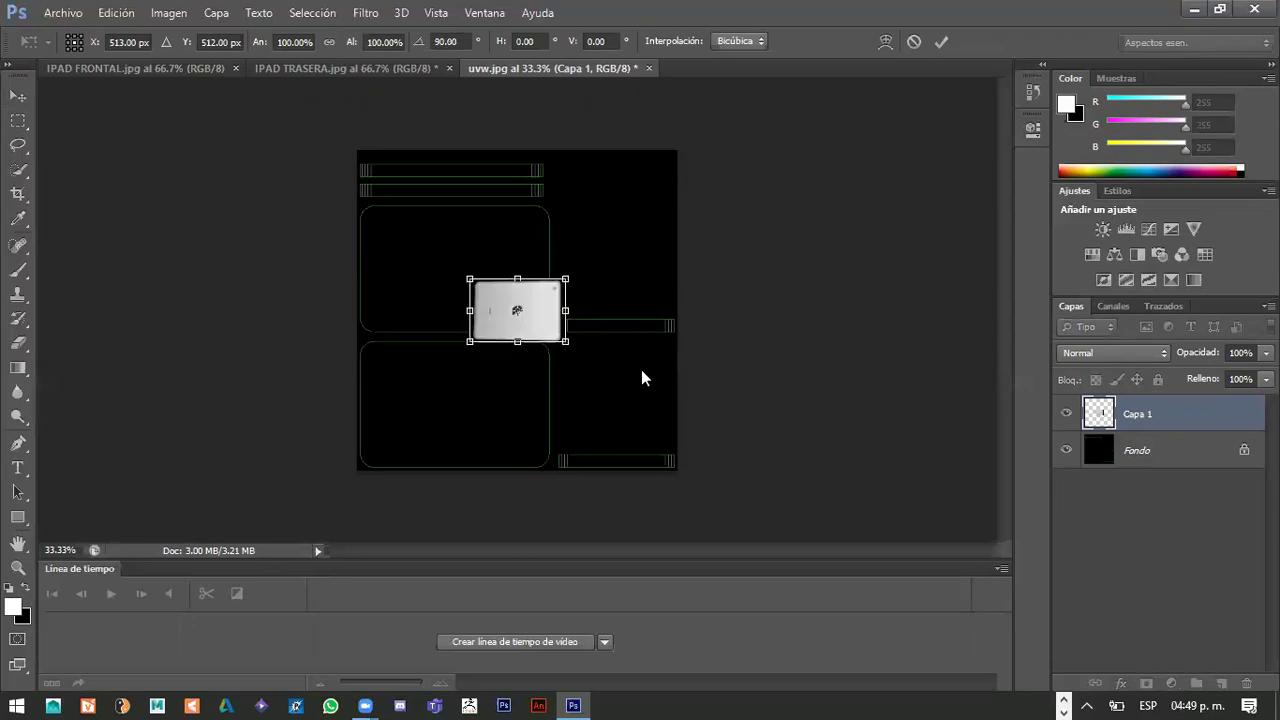
key(Return)
Scale the iPad back image to about 235% and place it over the lower large rounded outline of the UV template
key(ctrl+t)
shift+drag(575, 340, 696, 428)
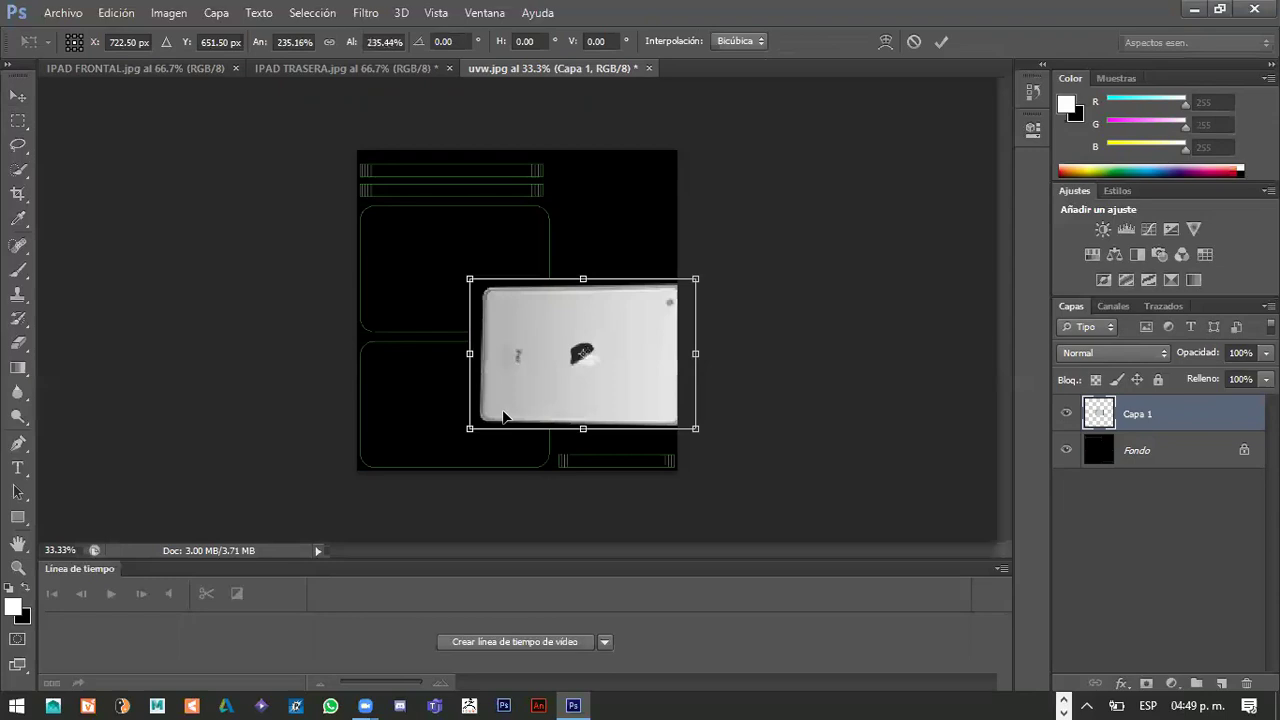
drag(639, 371, 507, 414)
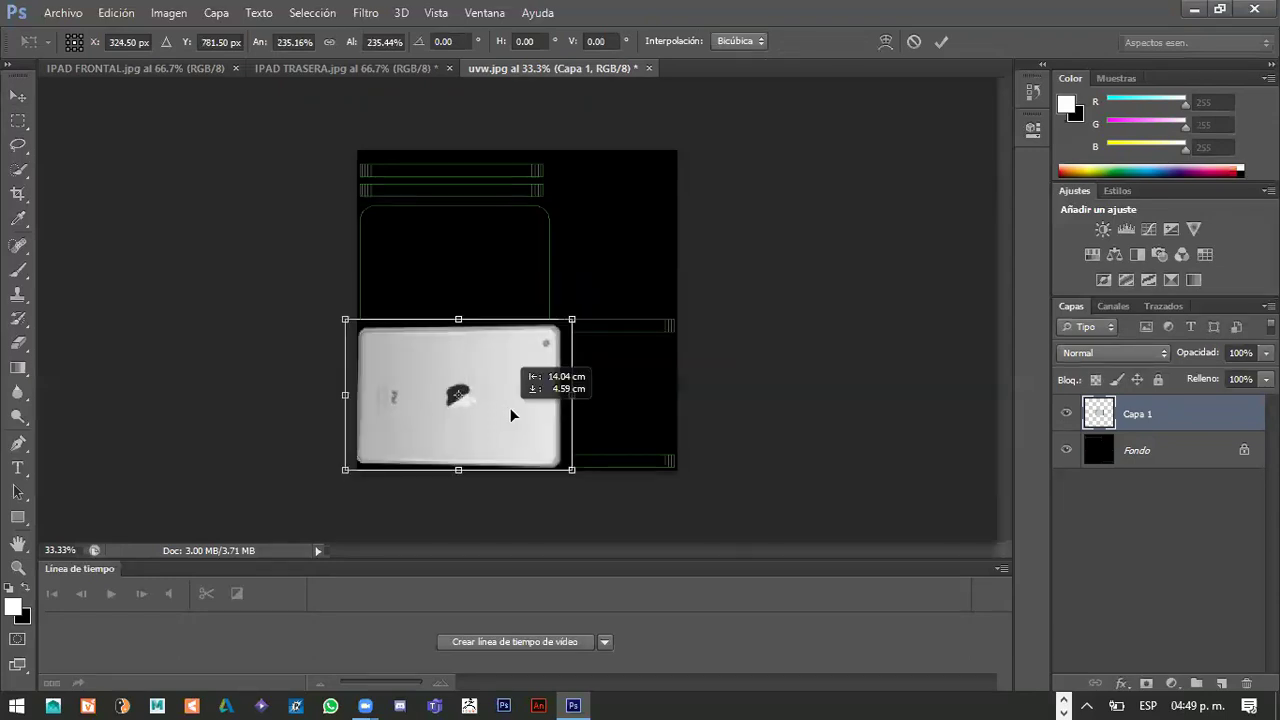
key(Return)
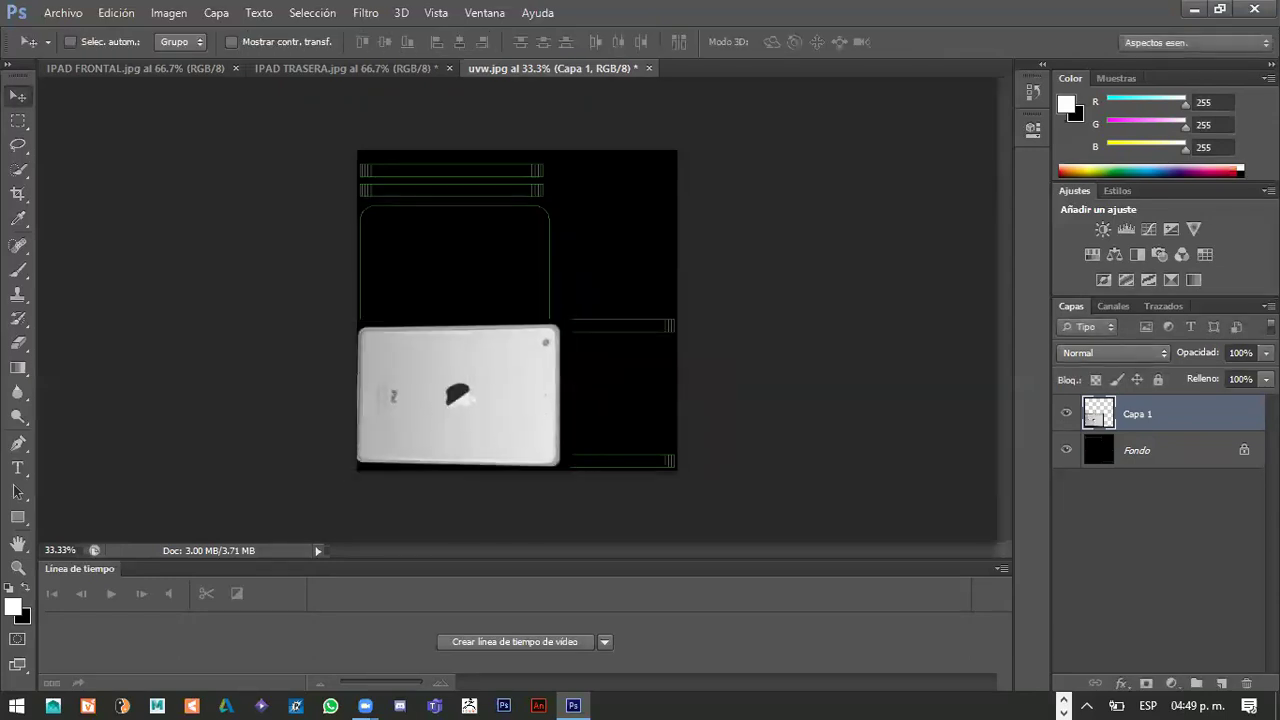
Lower the opacity of Capa 1 to 42% so the UV outline shows through
click(1266, 353)
drag(1262, 374, 1216, 375)
click(557, 364)
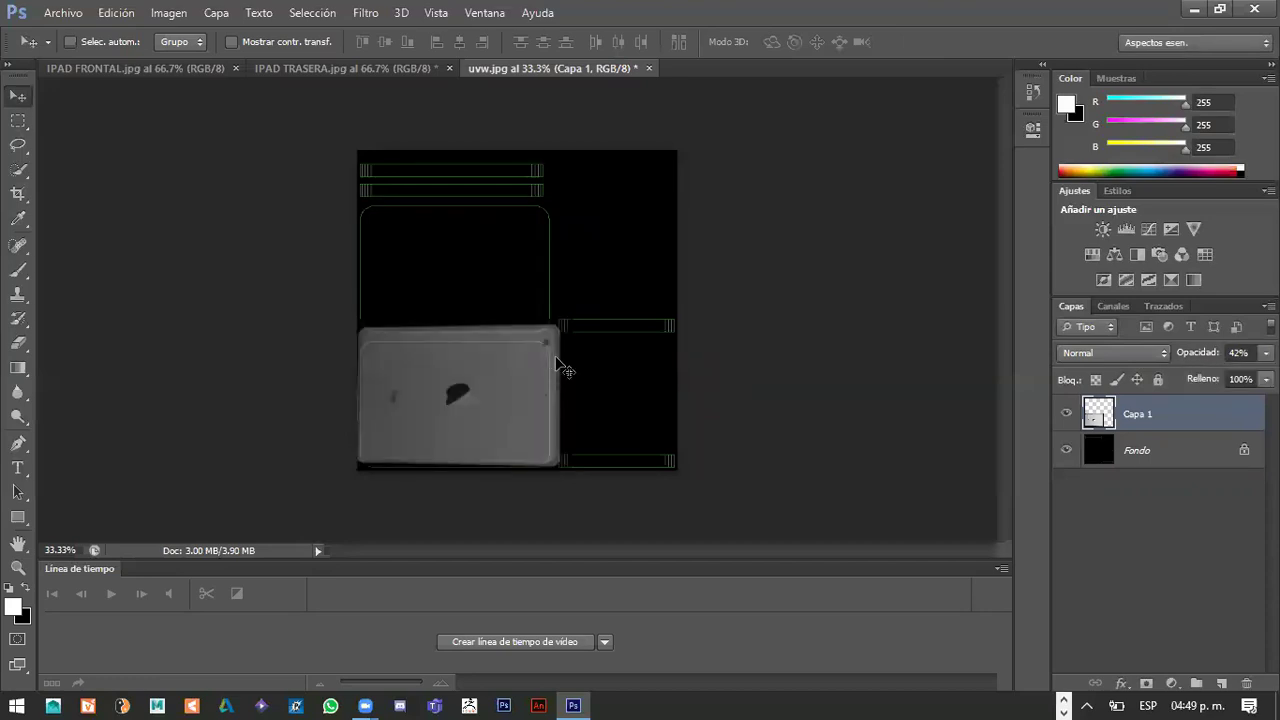
Resize the iPad back image to fit the lower large rounded outline and restore the opacity of Capa 1 to 100%
key(ctrl+t)
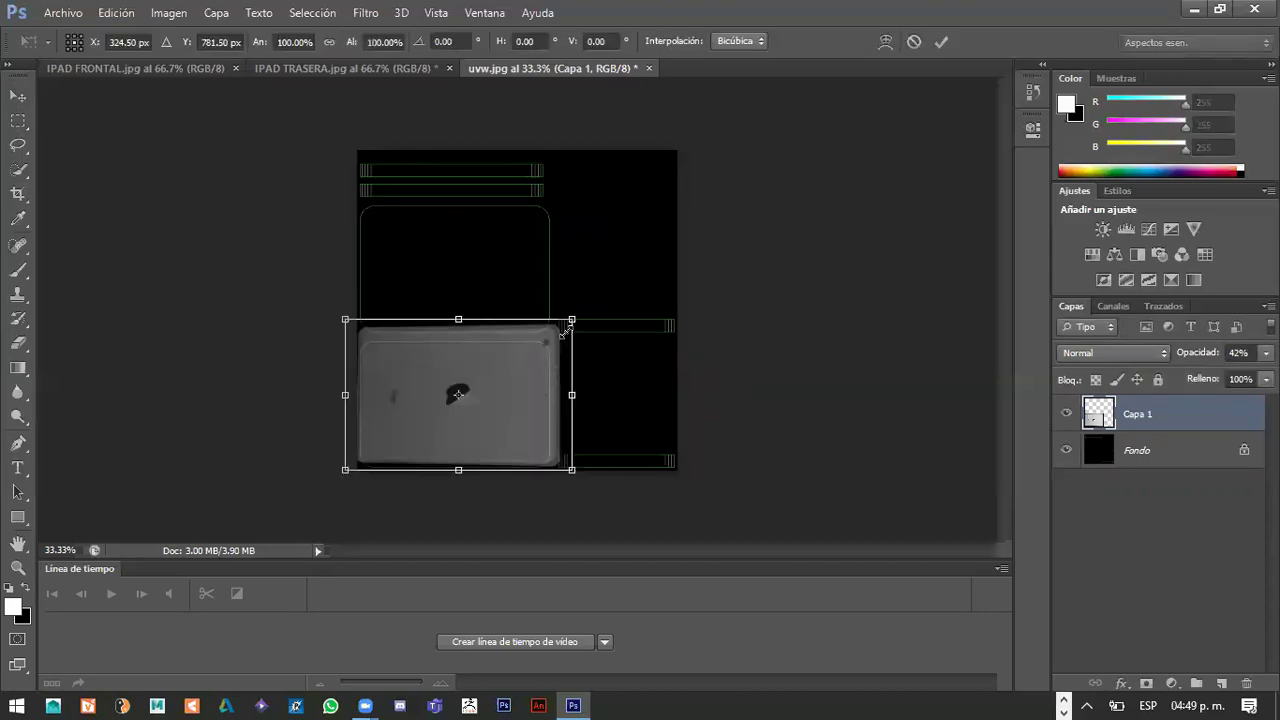
drag(556, 343, 551, 338)
drag(501, 400, 504, 401)
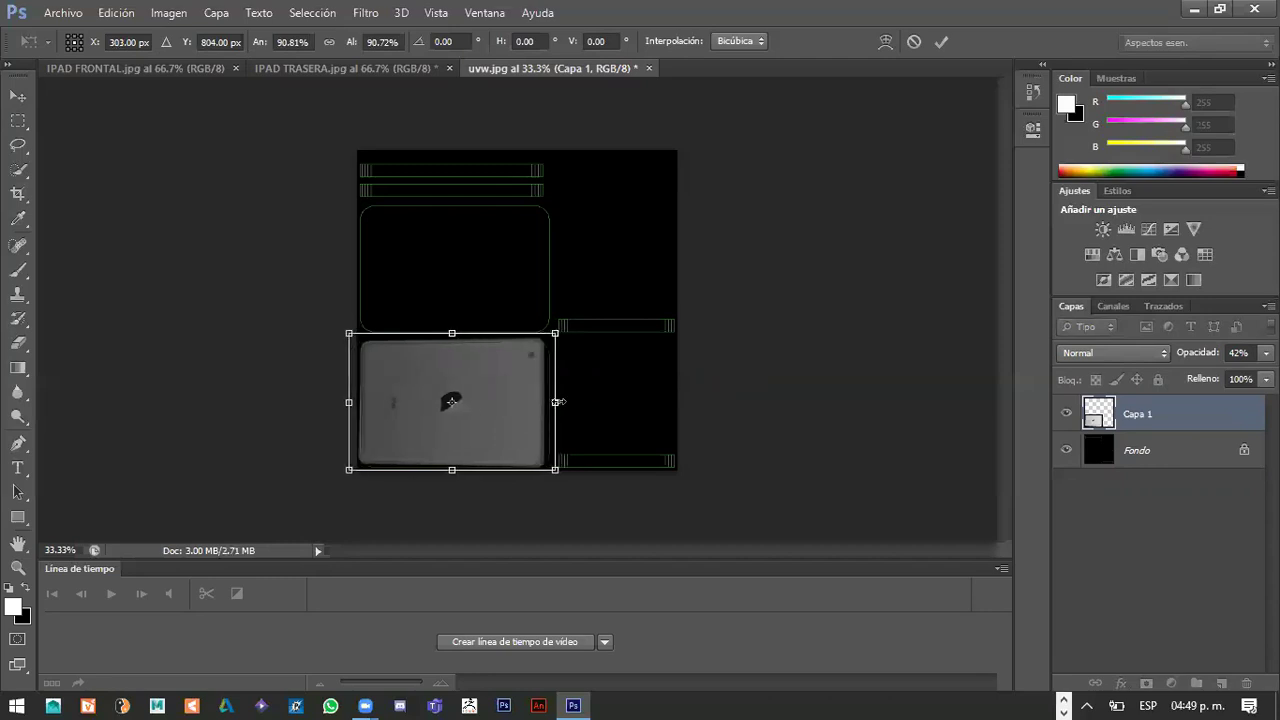
drag(556, 401, 573, 397)
key(Return)
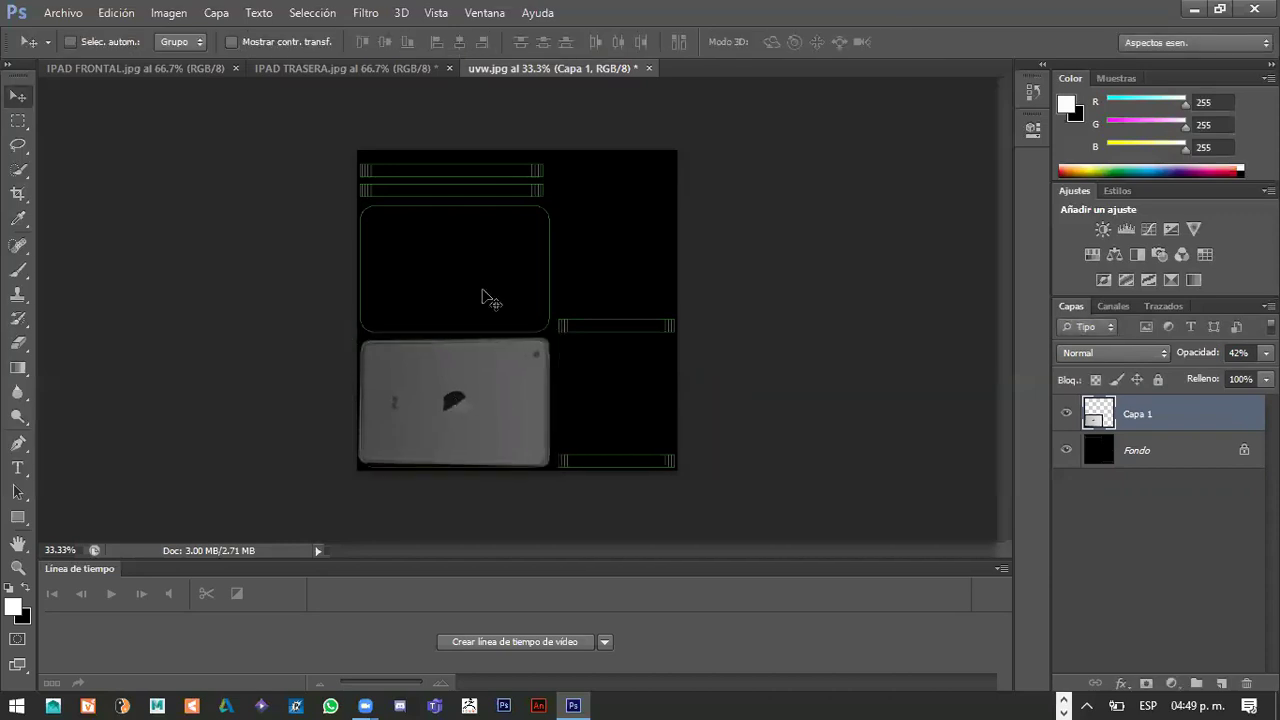
click(1266, 352)
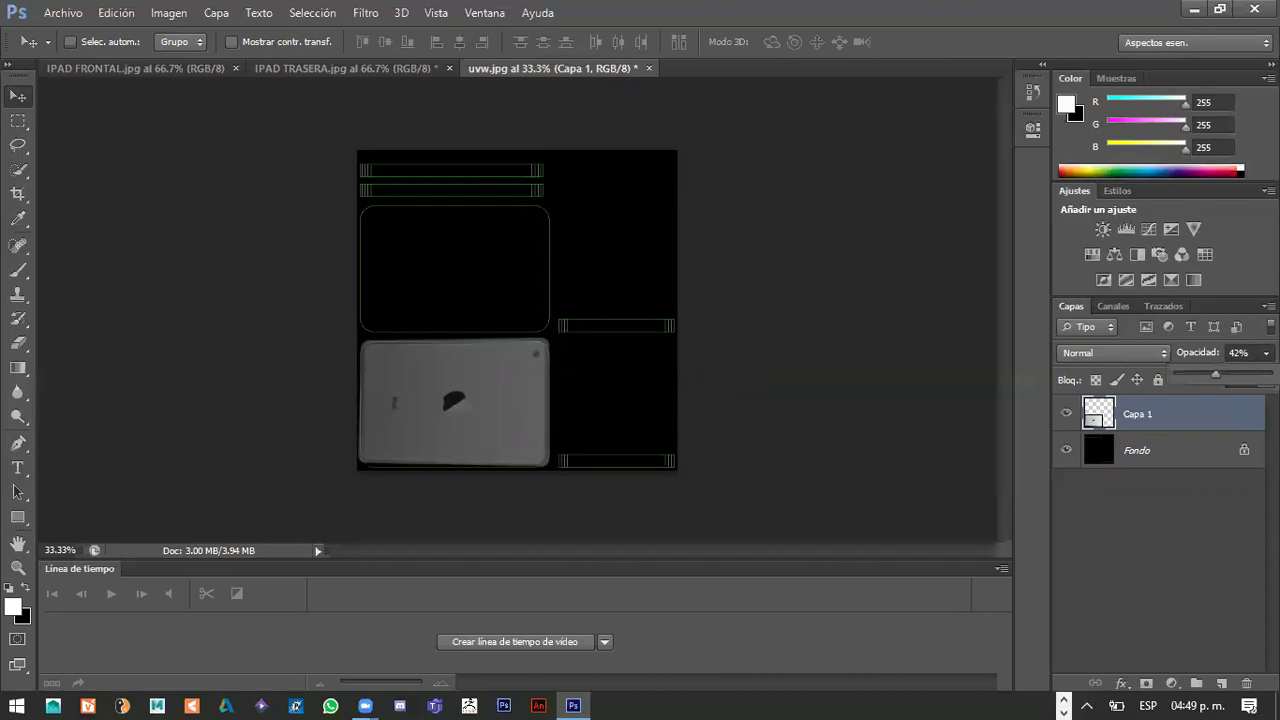
click(352, 67)
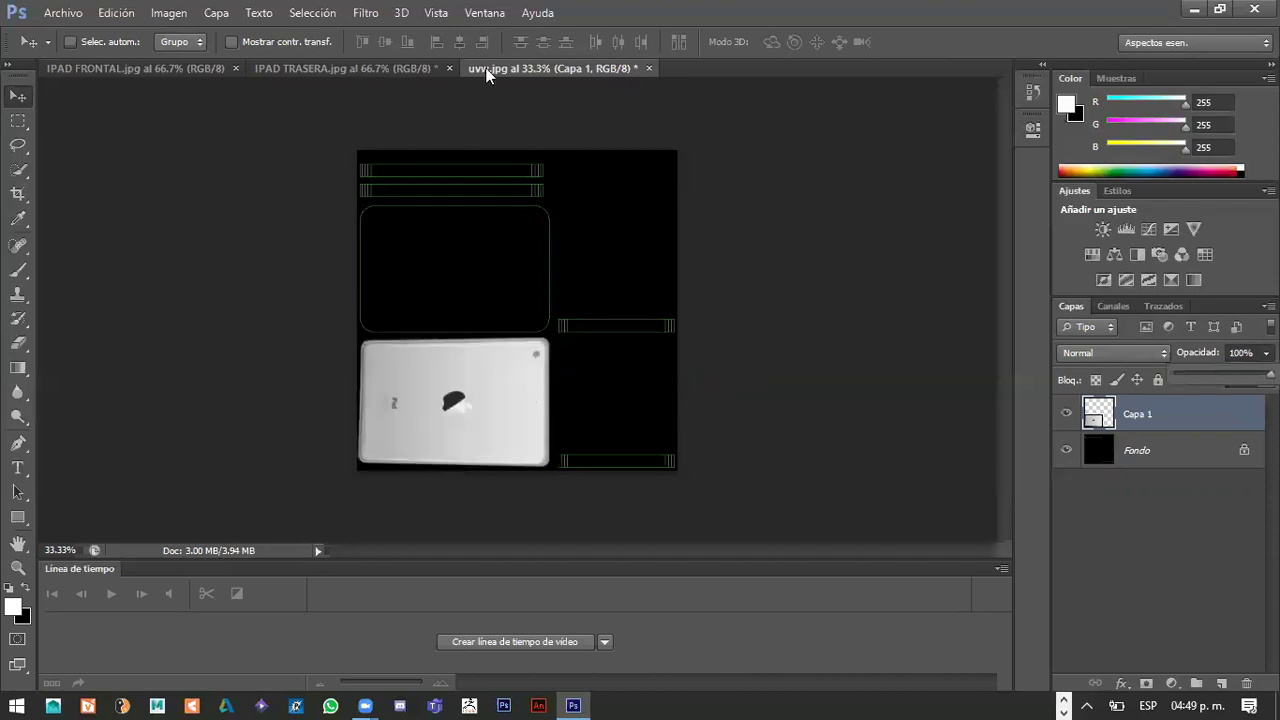
Cut the iPad front out of IPAD FRONTAL.jpg with a rectangular selection and paste it into uvw.jpg
click(170, 70)
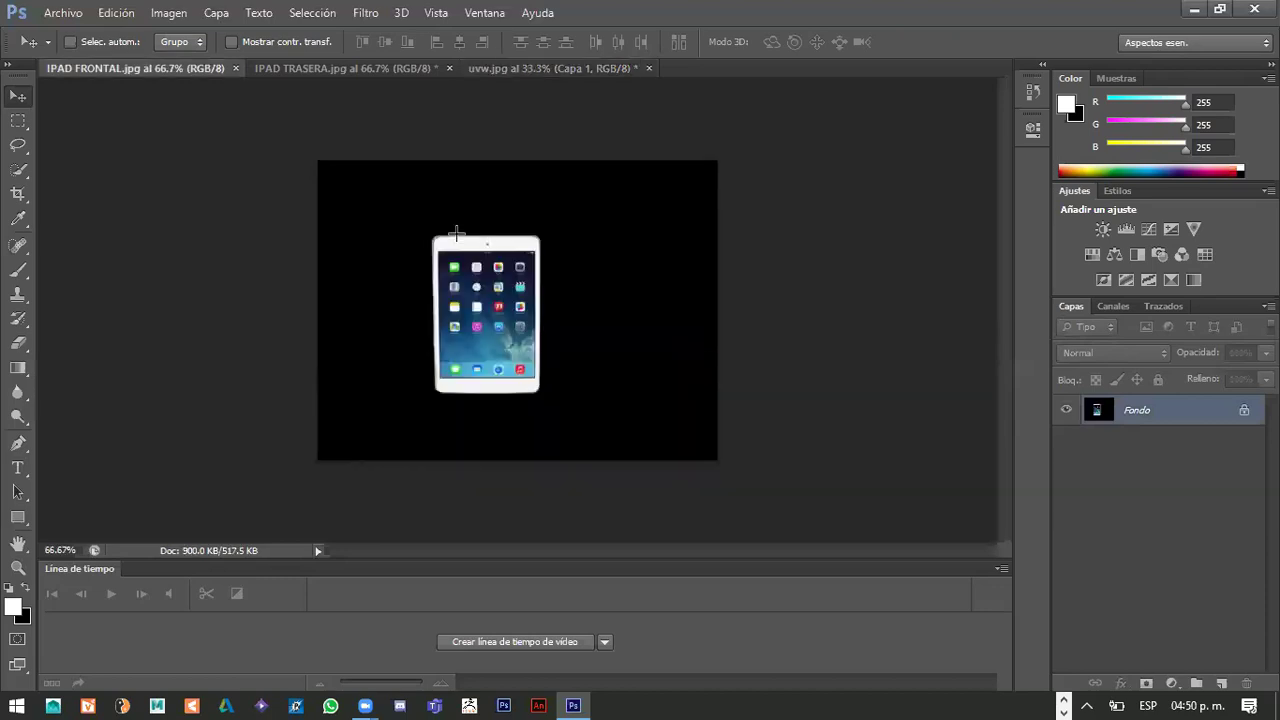
key(m)
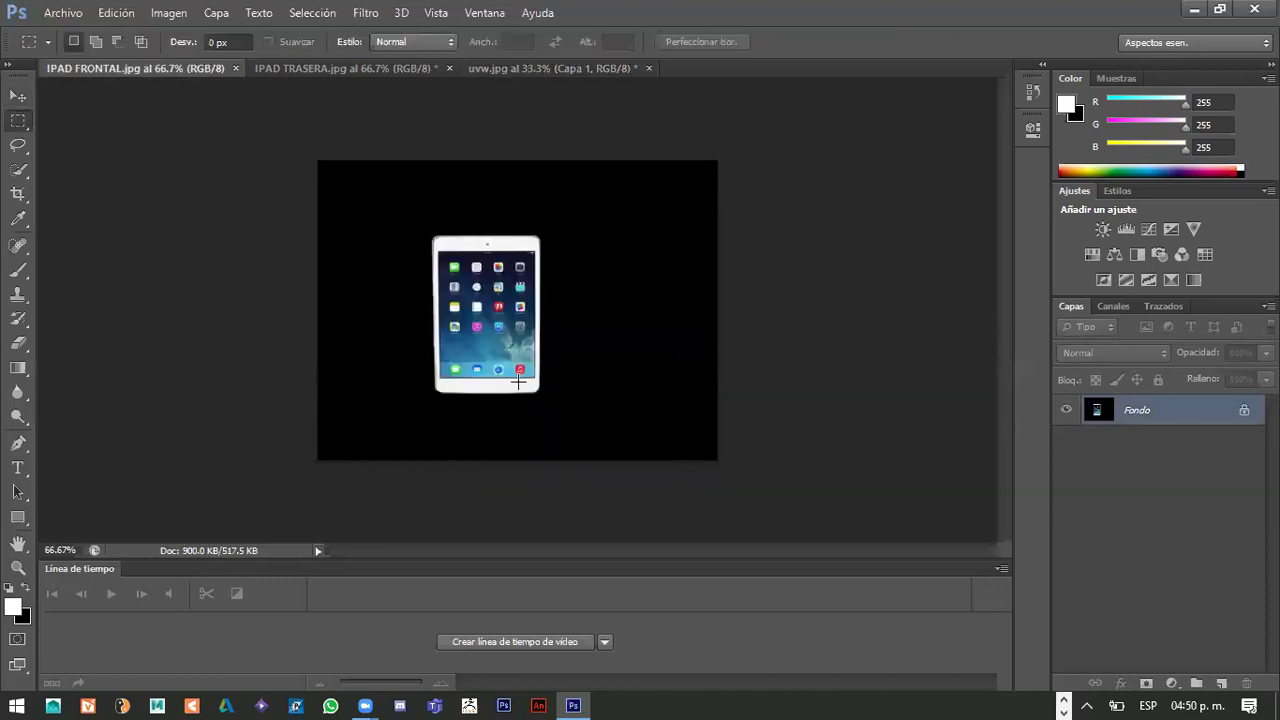
drag(519, 381, 540, 408)
key(ctrl+z)
key(v)
drag(470, 338, 432, 215)
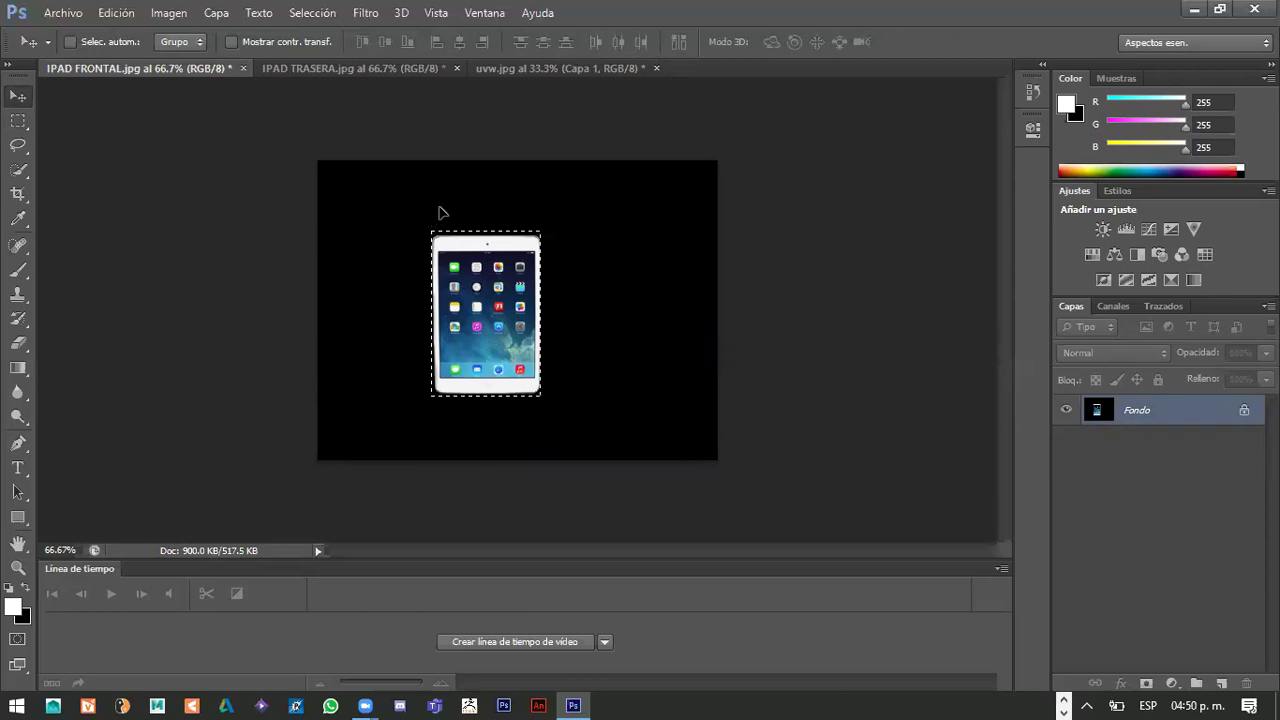
key(ctrl+x)
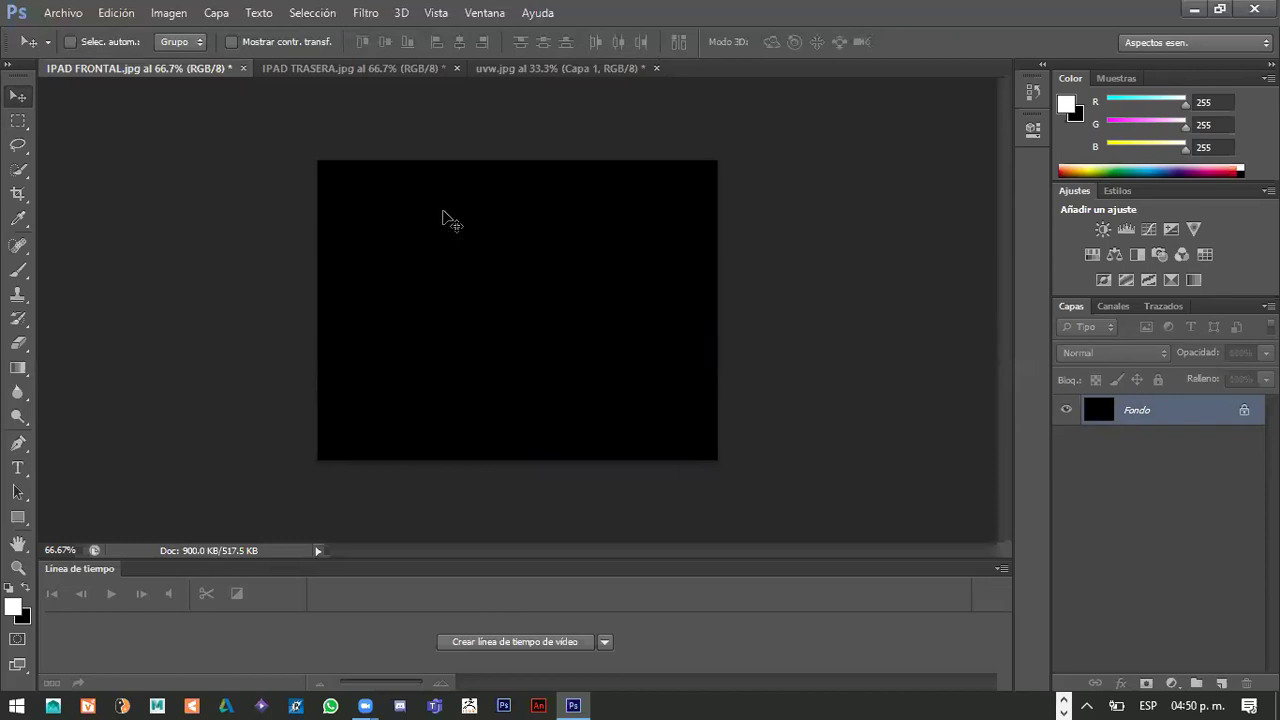
click(511, 66)
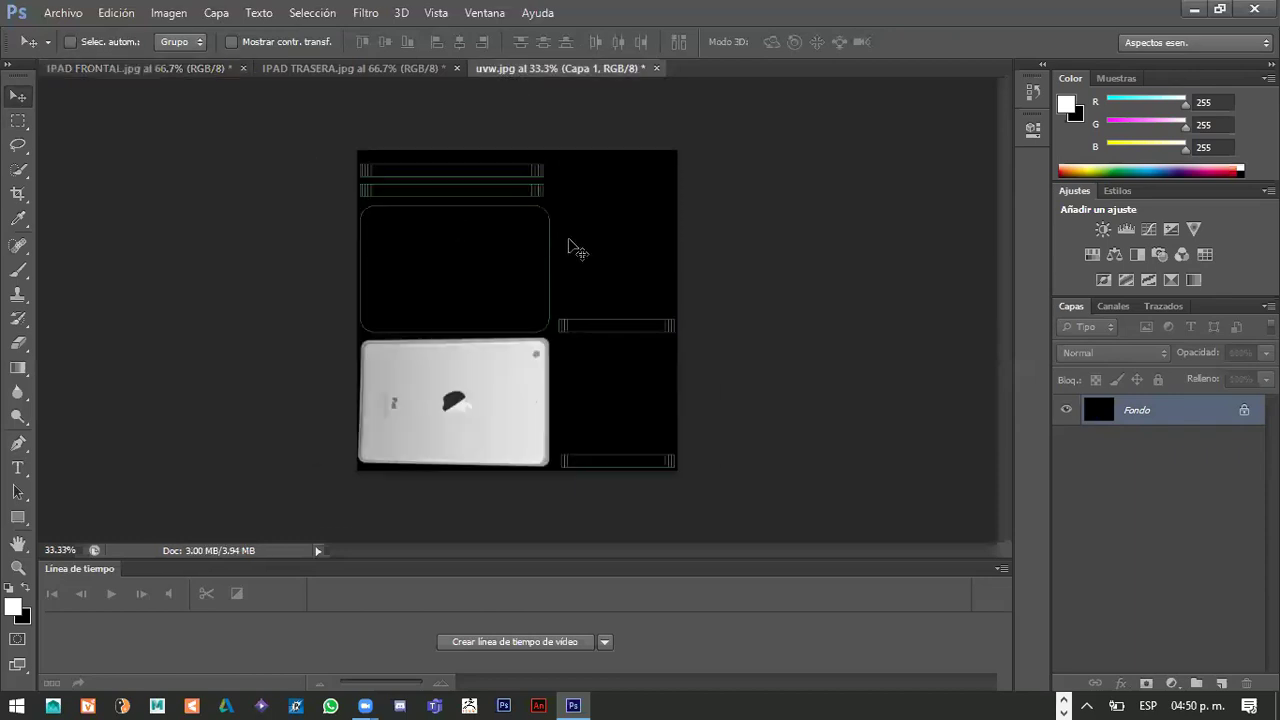
key(ctrl+v)
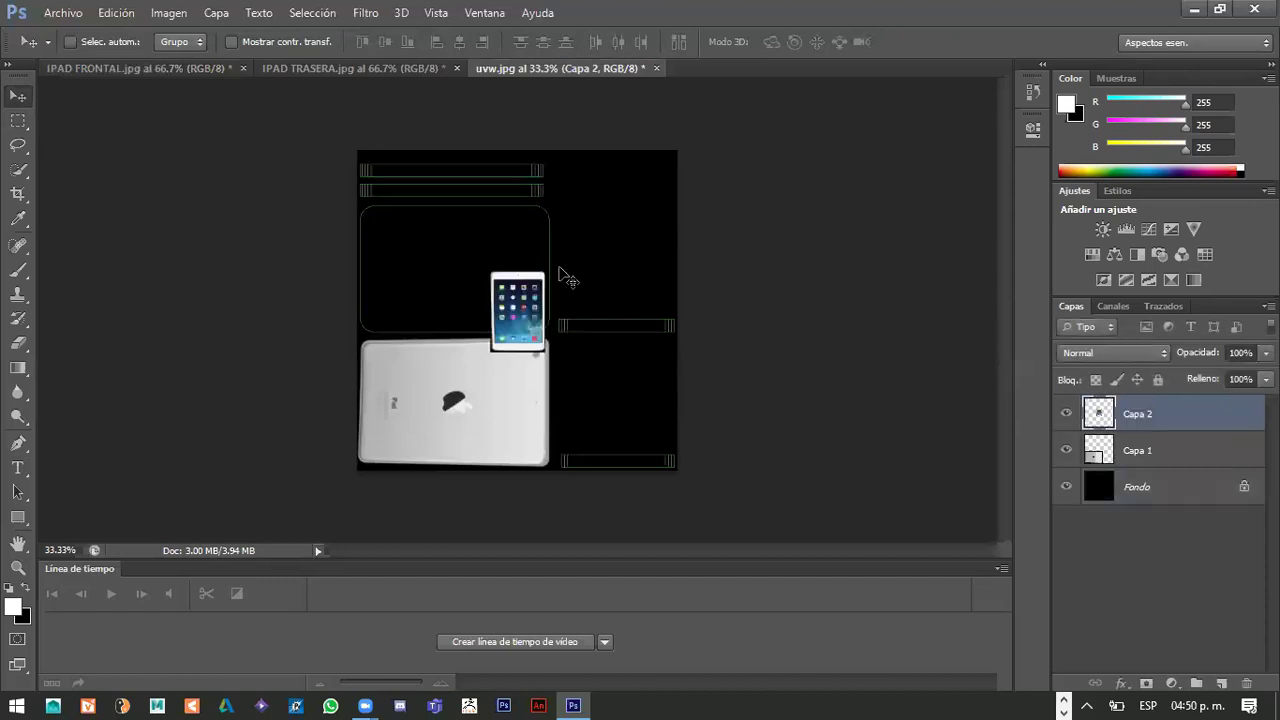
Rotate the pasted iPad front image 90° clockwise and move it to the middle of the upper large rounded outline
key(ctrl+t)
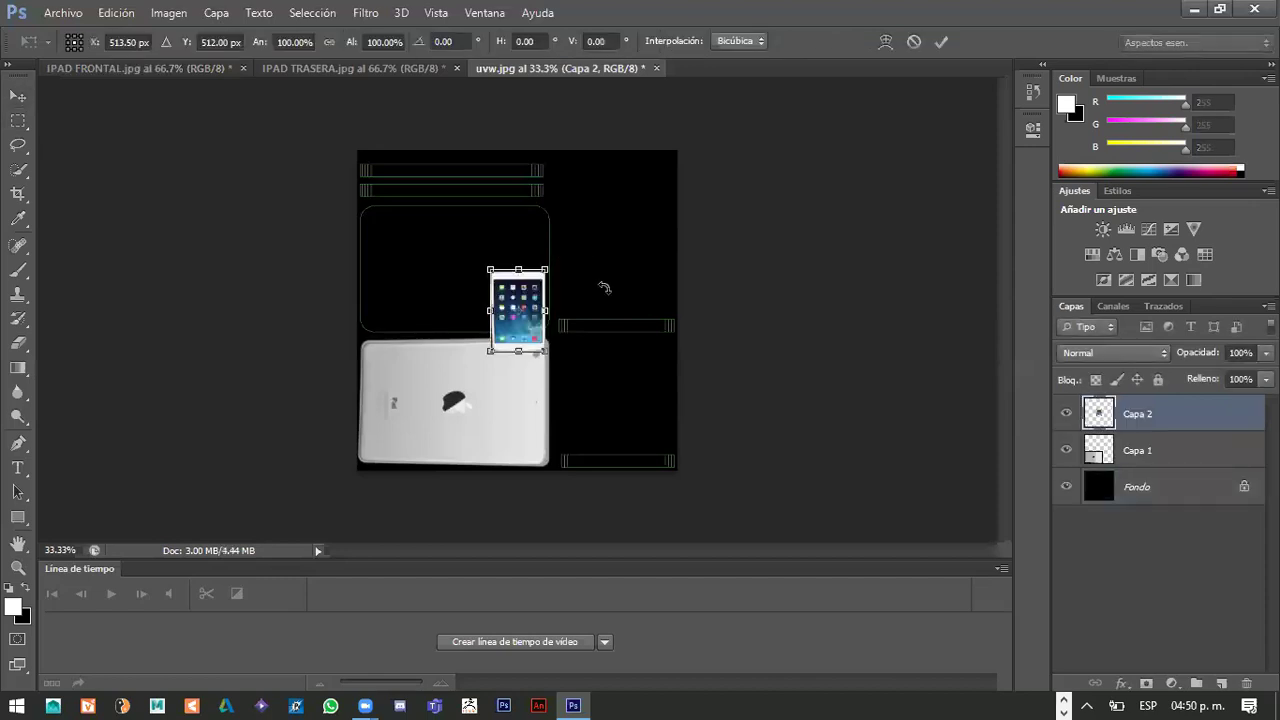
drag(604, 288, 605, 324)
drag(631, 395, 625, 388)
key(Return)
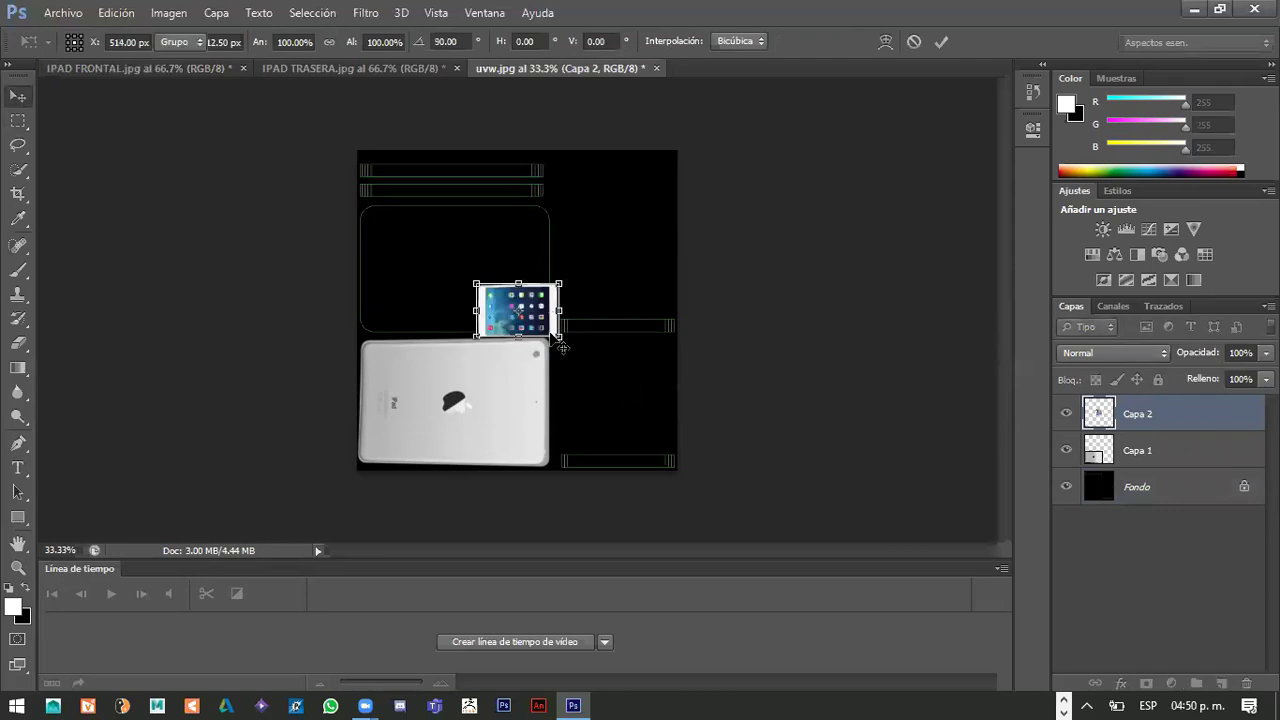
drag(518, 310, 454, 262)
key(Return)
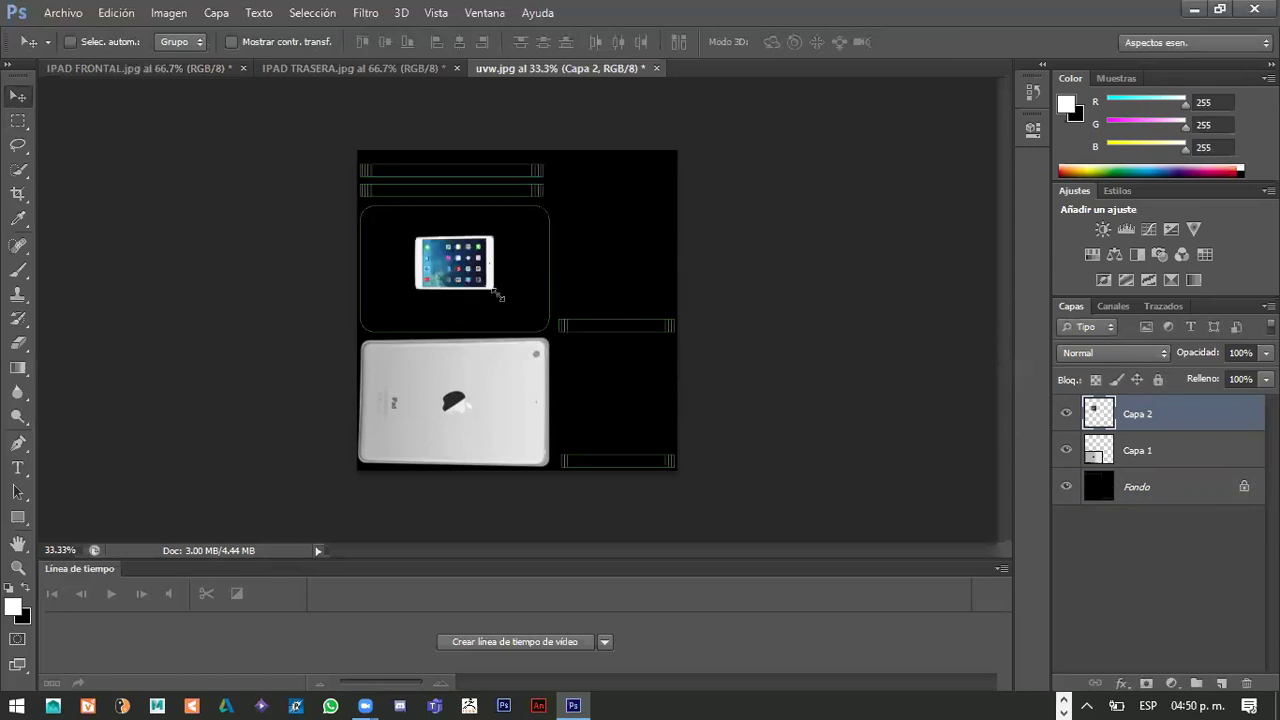
Enlarge the iPad front image to about 260% so it covers the upper large rounded outline
key(ctrl+t)
drag(494, 289, 557, 330)
drag(415, 237, 355, 207)
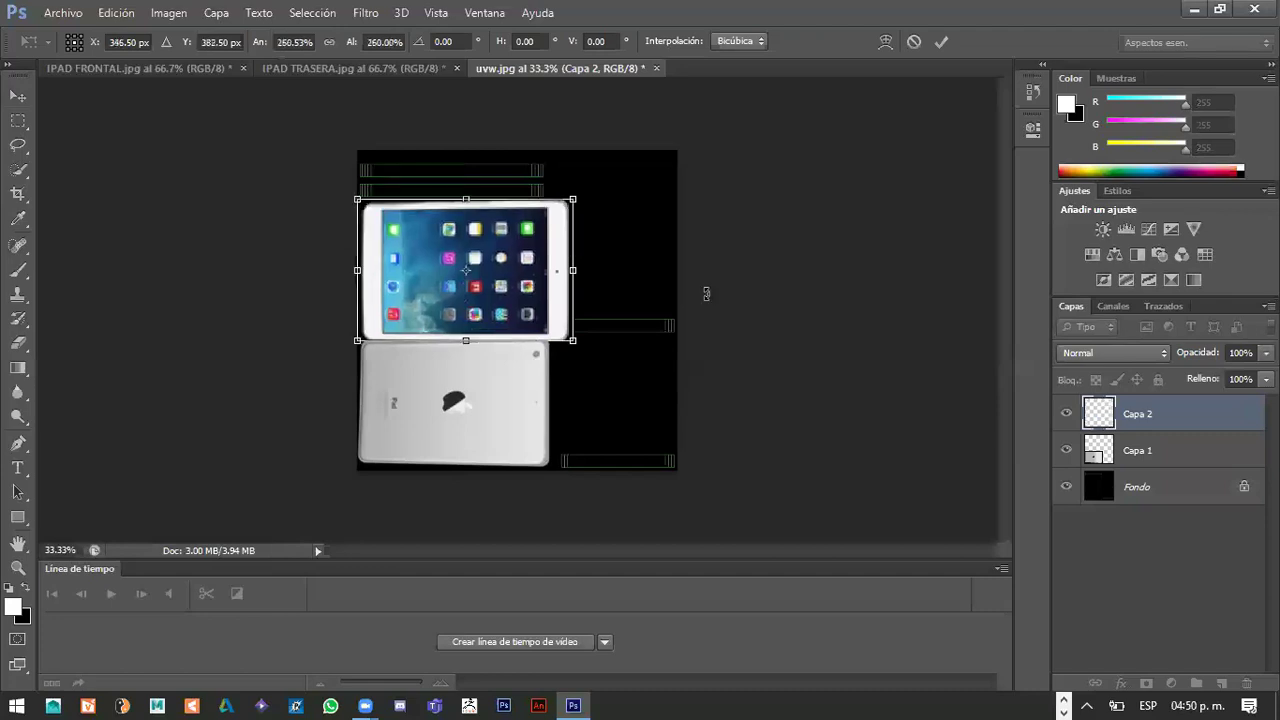
key(Return)
Set the opacity of Capa 2 to 40% so the UV outline shows through
click(1206, 357)
text(4)
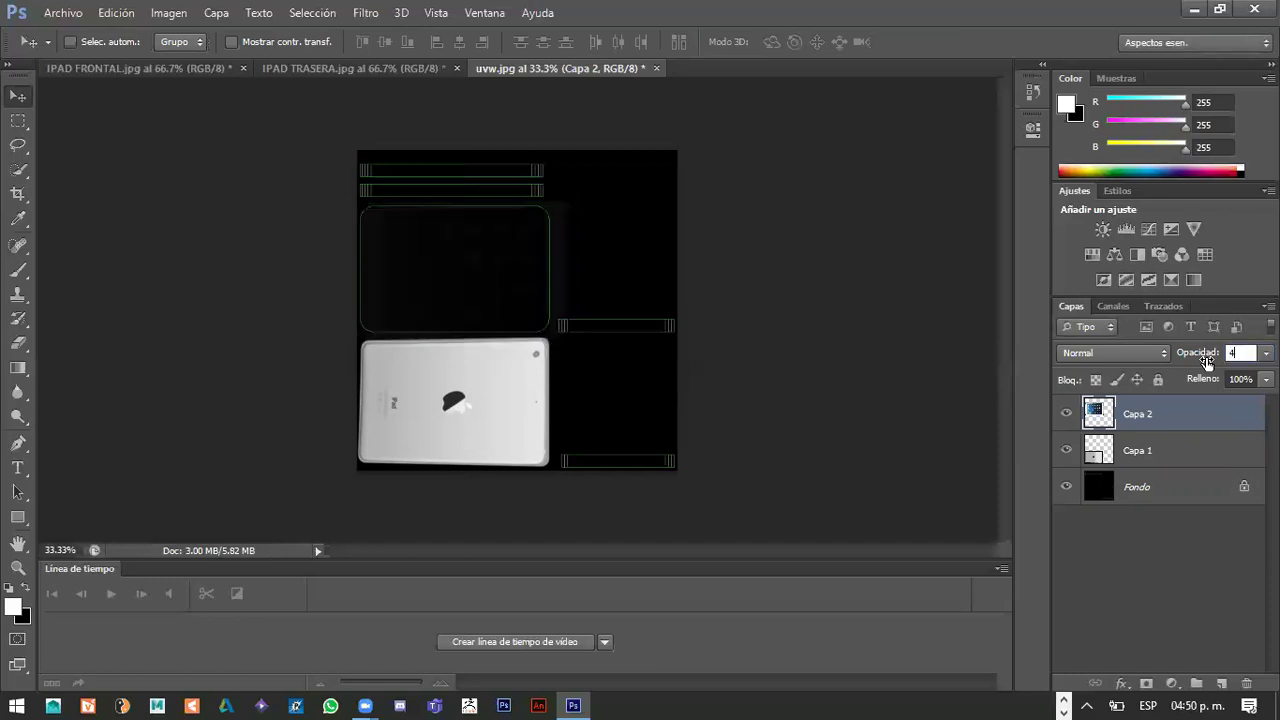
text(0)
key(Return)
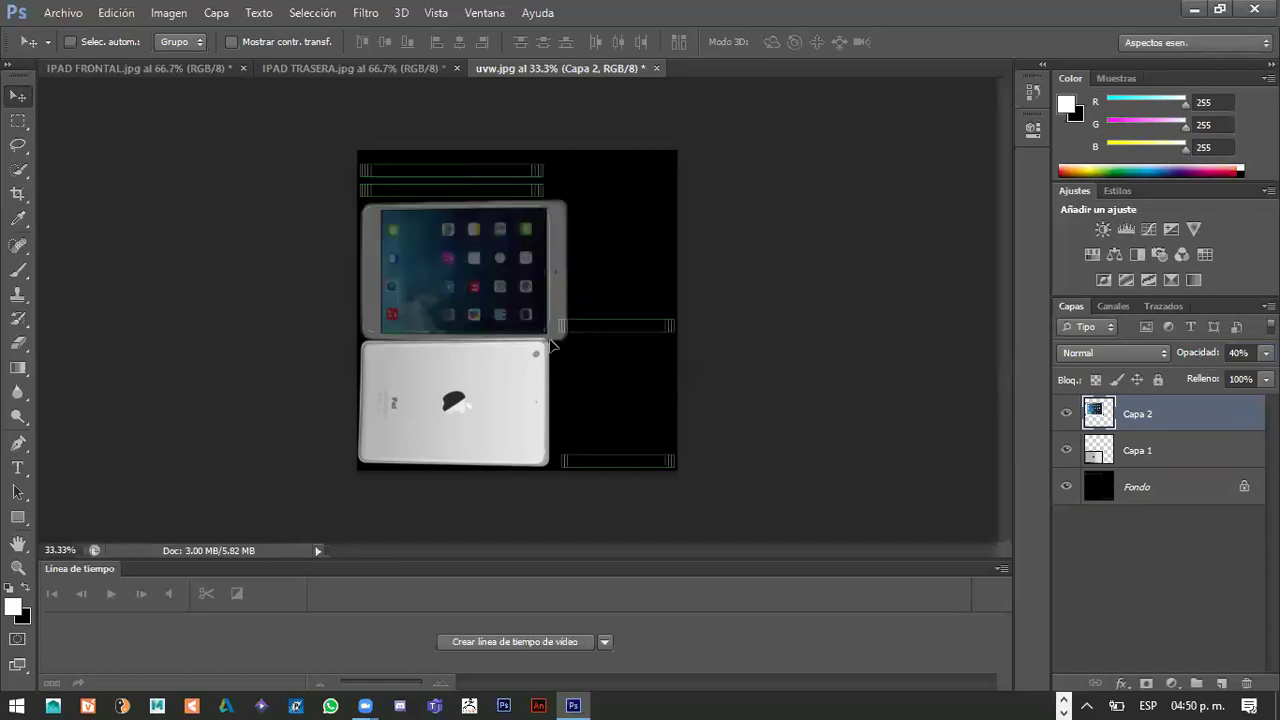
Shrink the iPad front image in width and height to match the upper large rounded outline
key(ctrl+t)
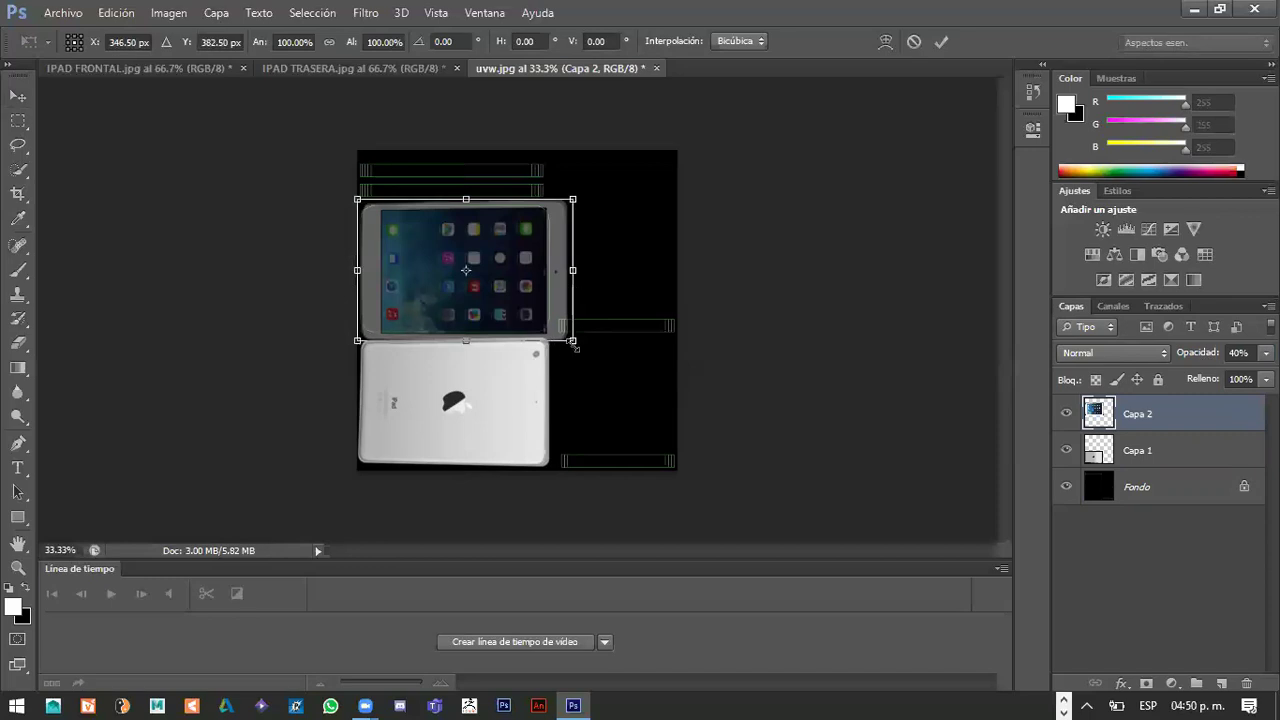
drag(574, 344, 565, 335)
mouse_move(565, 267)
mouse_down()
mouse_move(546, 280)
mouse_move(557, 286)
mouse_up()
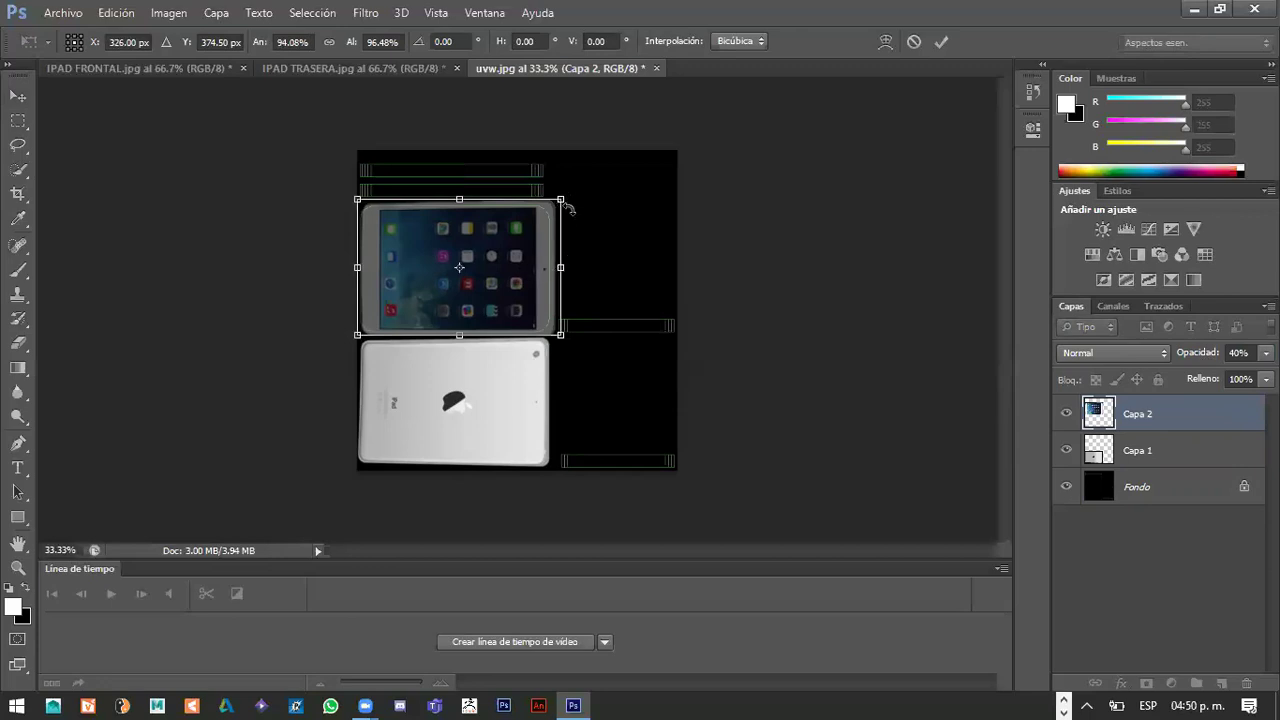
drag(561, 199, 568, 210)
key(Return)
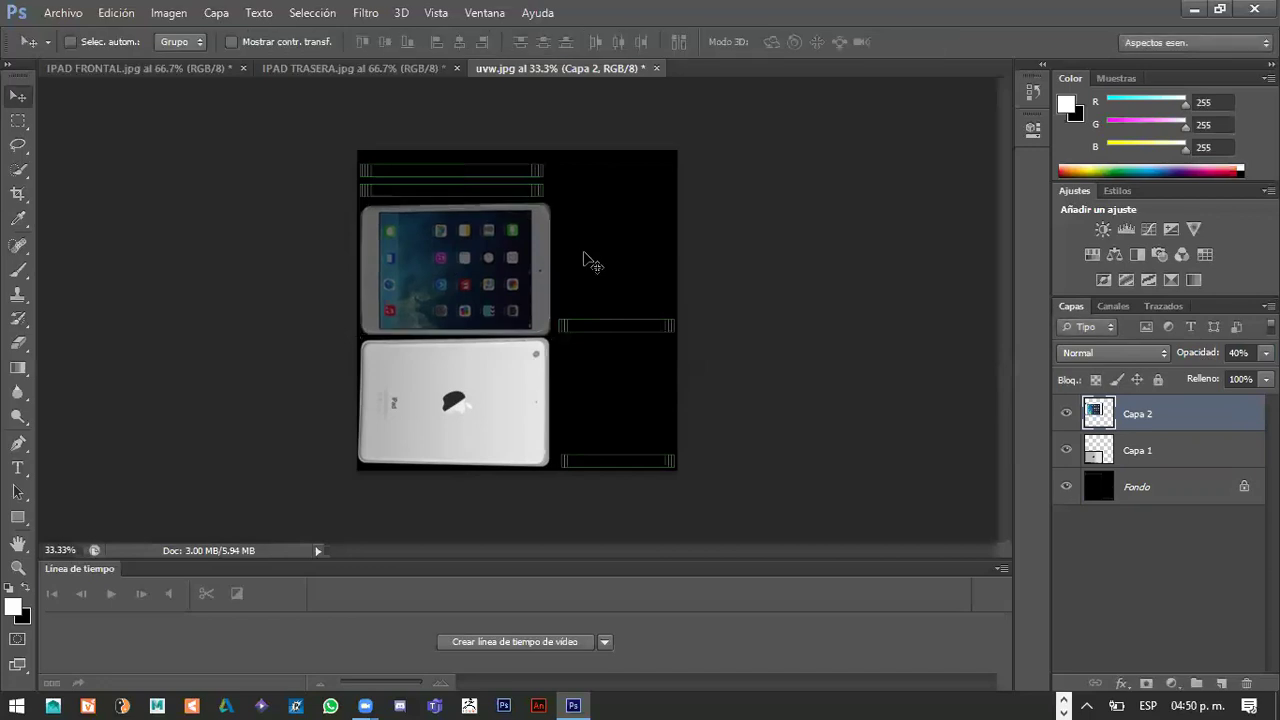
Set the opacity of Capa 2 back to 100%
click(1248, 347)
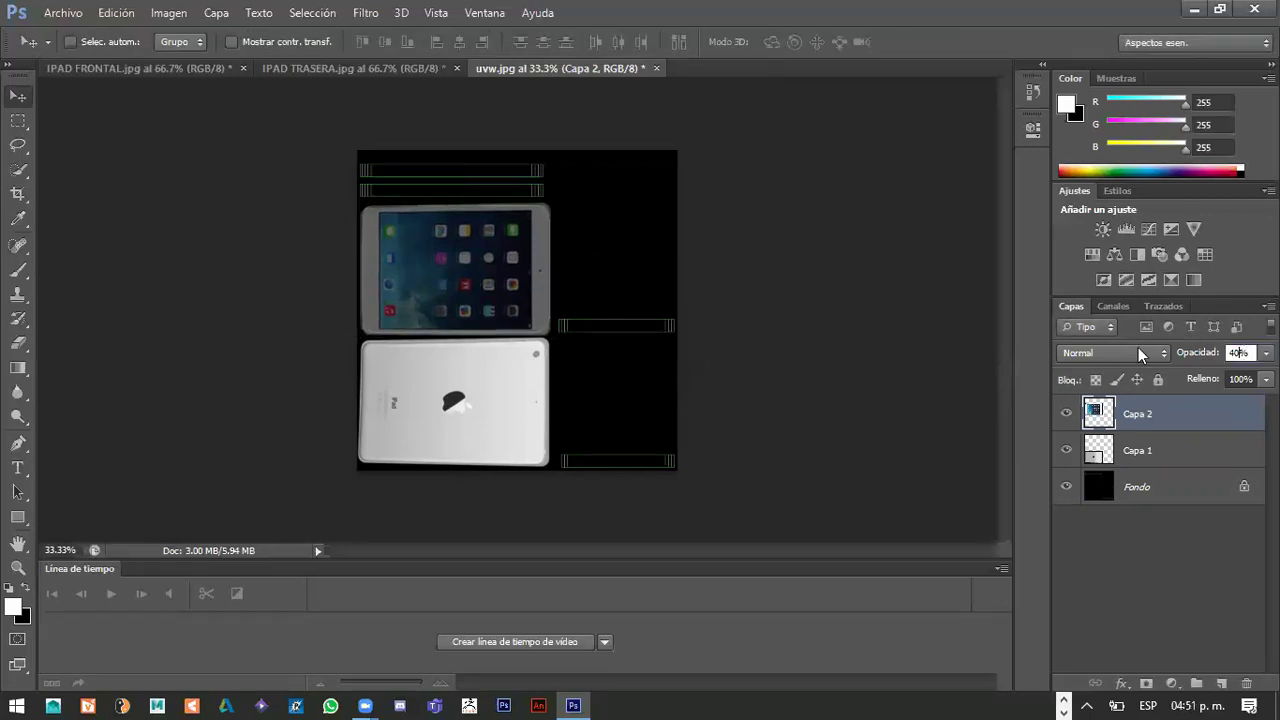
text(100)
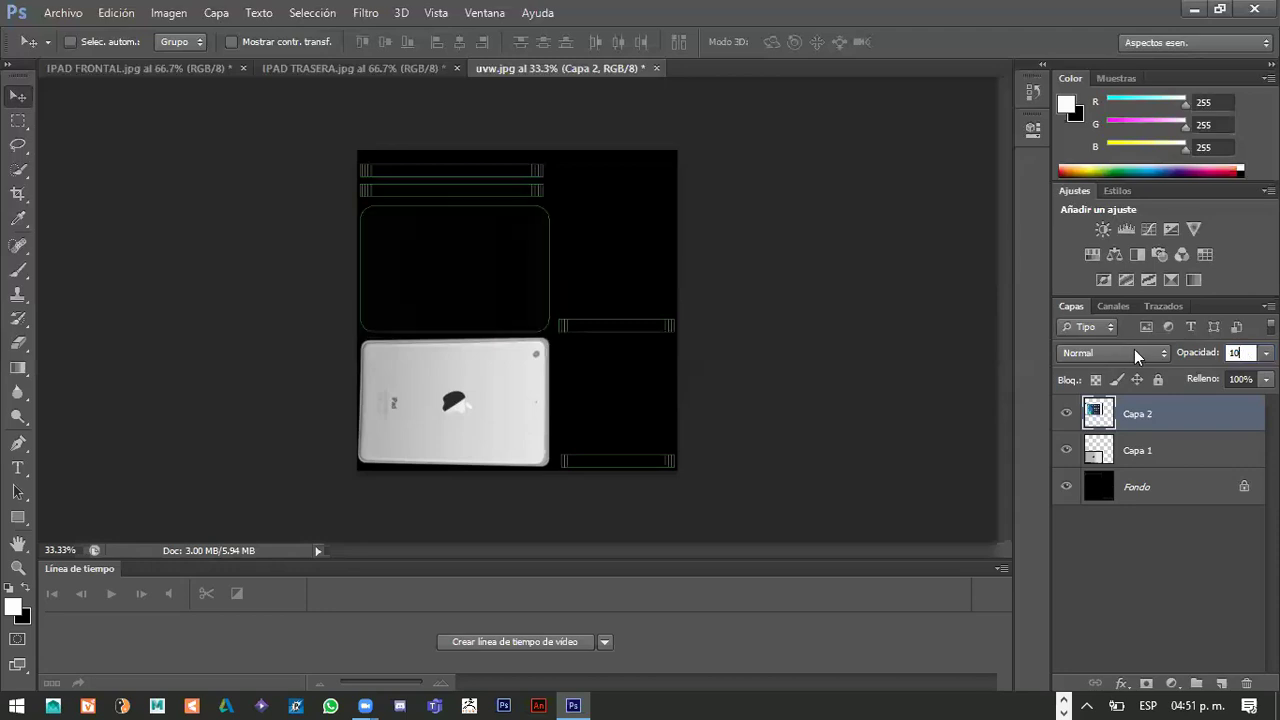
key(Return)
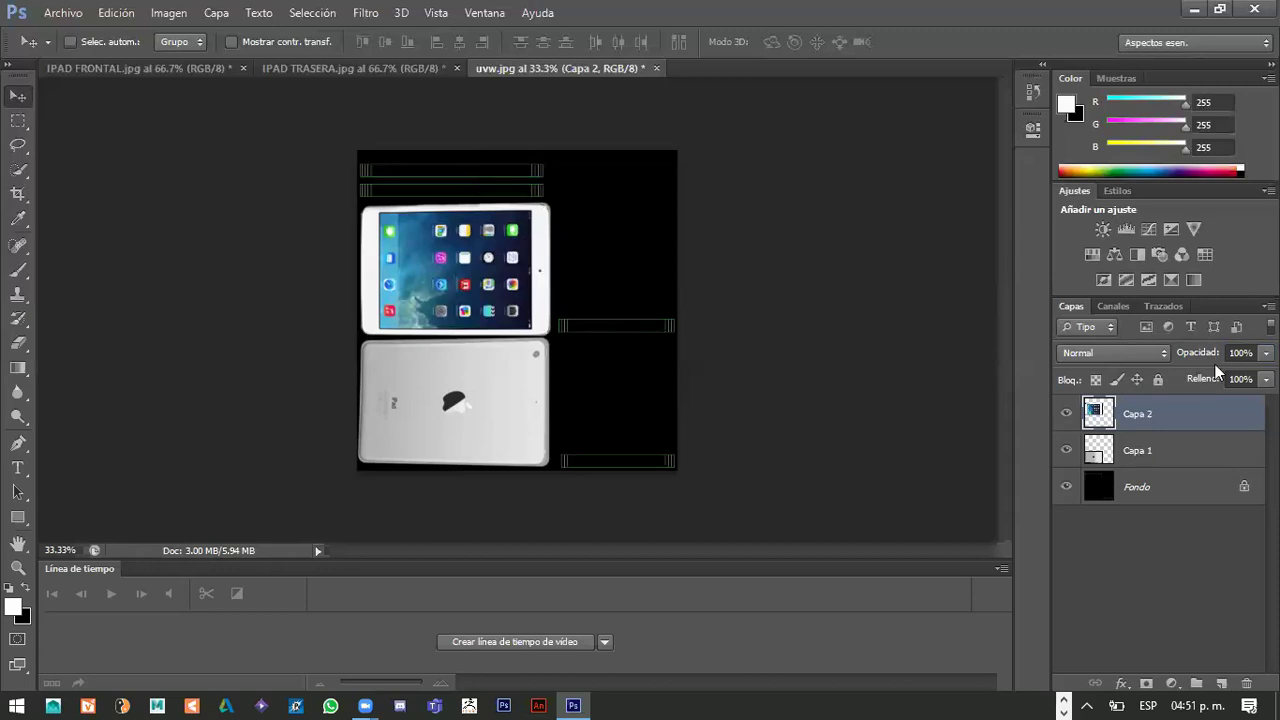
Save the layered UV document as the Photoshop file uvw_editable in the 000 phone folder, with maximum compatibility
key(alt+bracketleft)
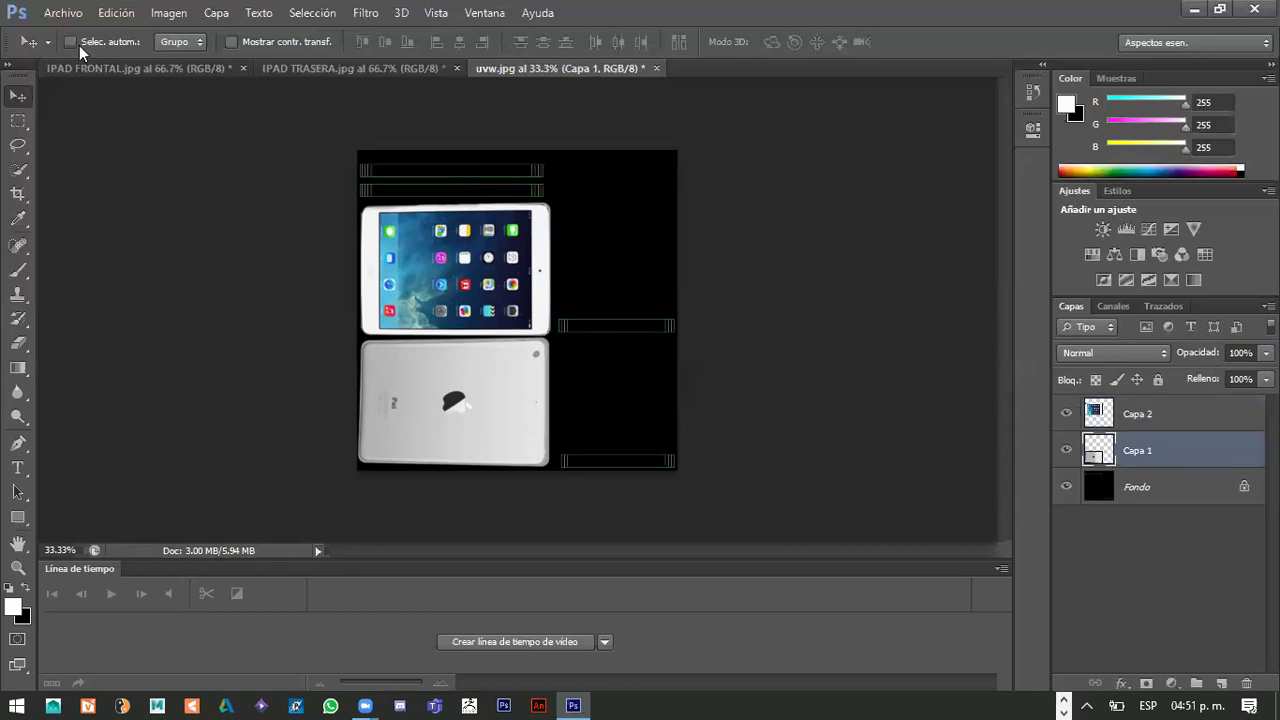
click(63, 13)
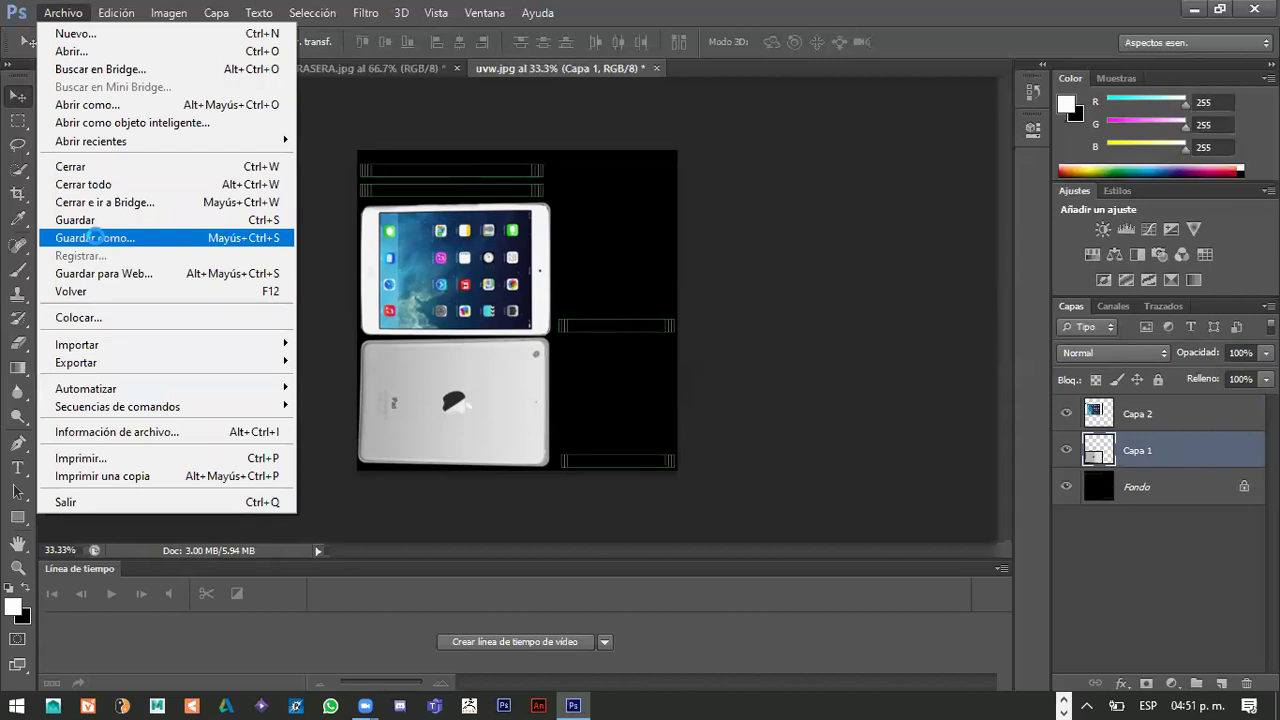
click(98, 242)
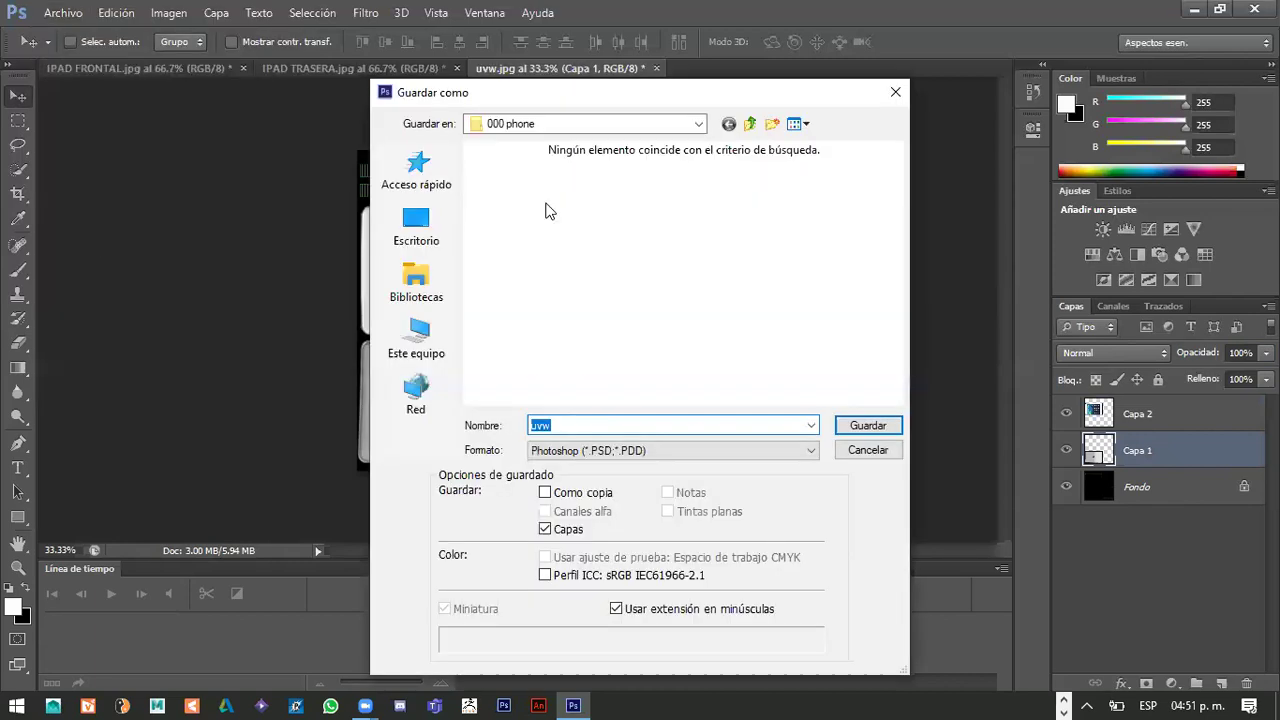
click(571, 426)
text(_editable)
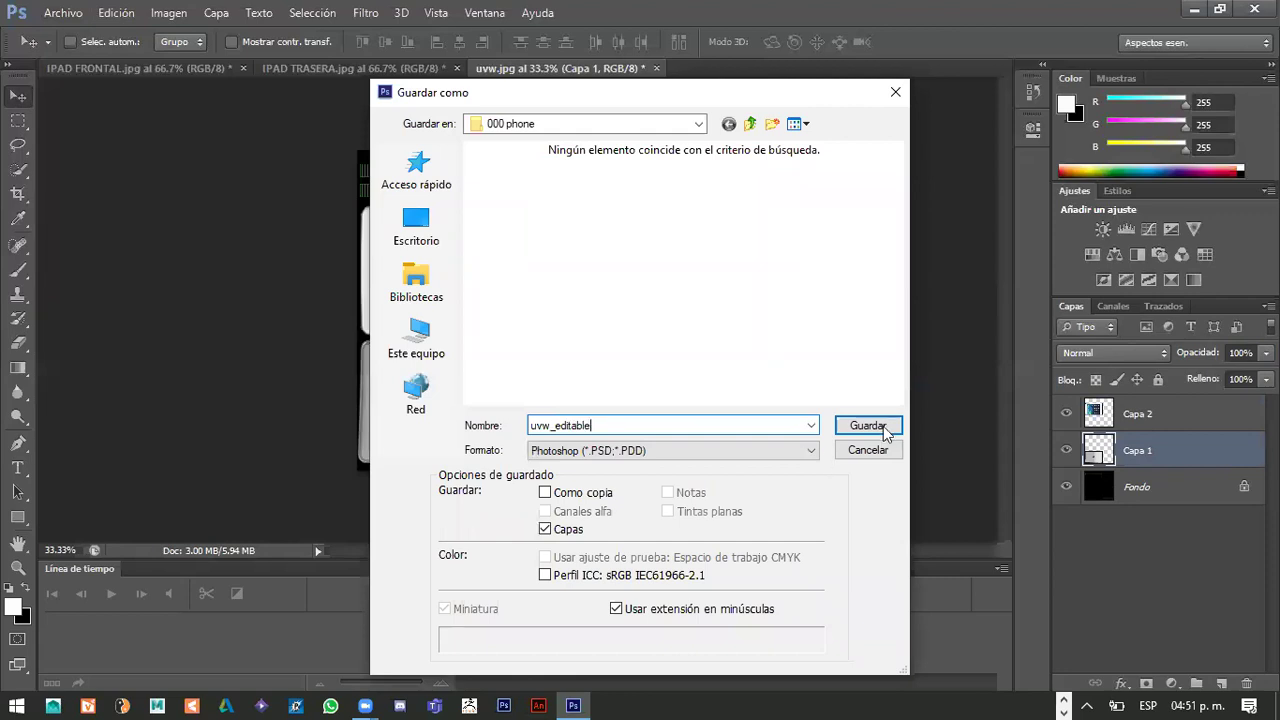
key(Return)
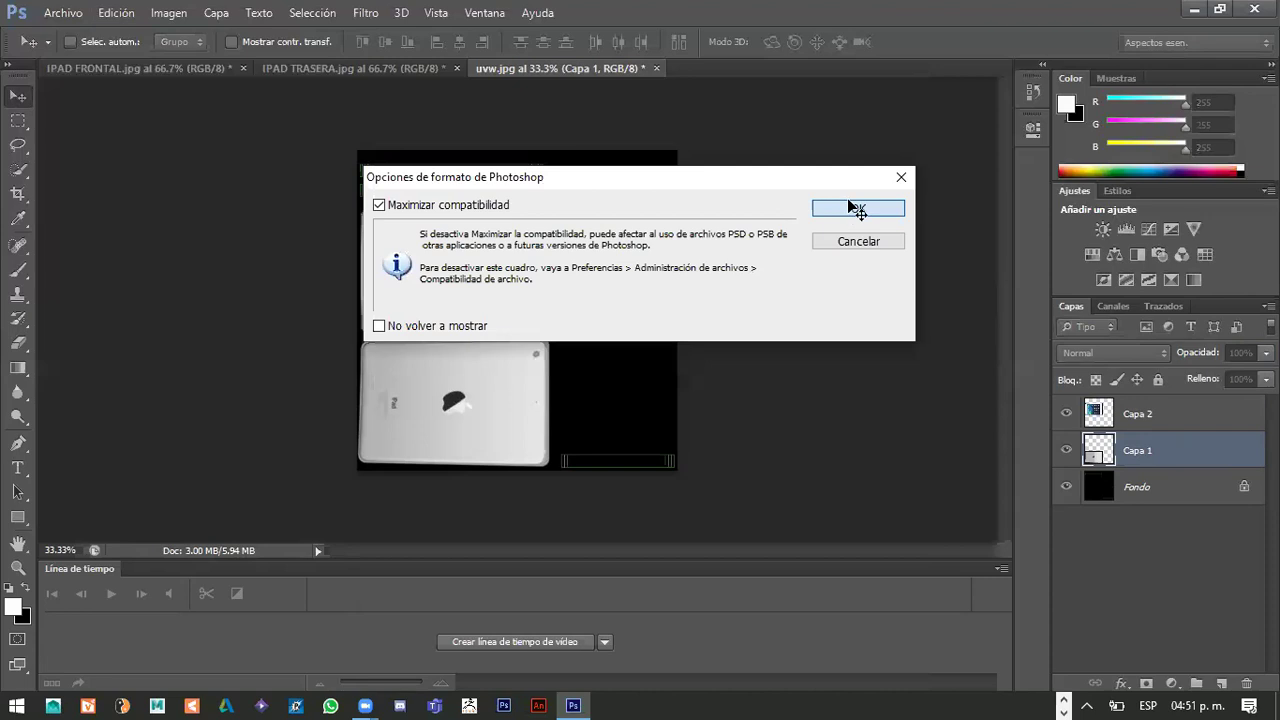
key(Return)
Save a JPEG copy of the texture as uvw_final.jpg in the 000 phone folder
click(60, 13)
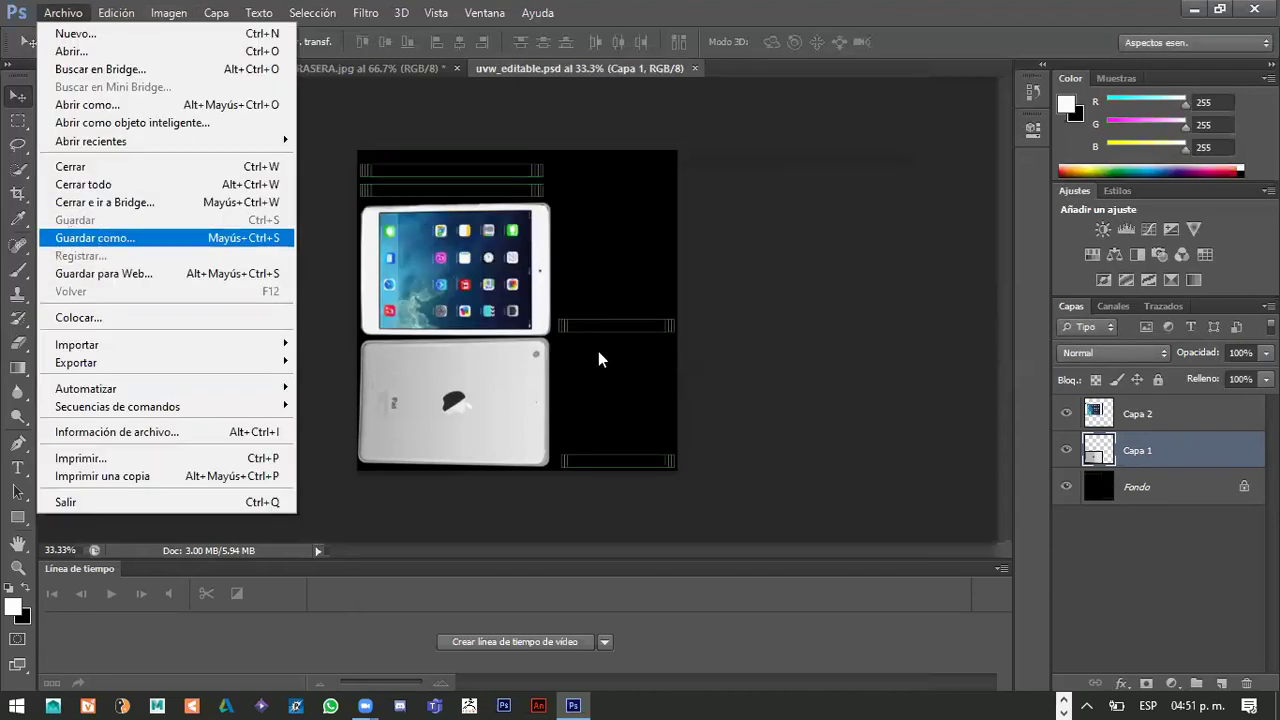
key(Return)
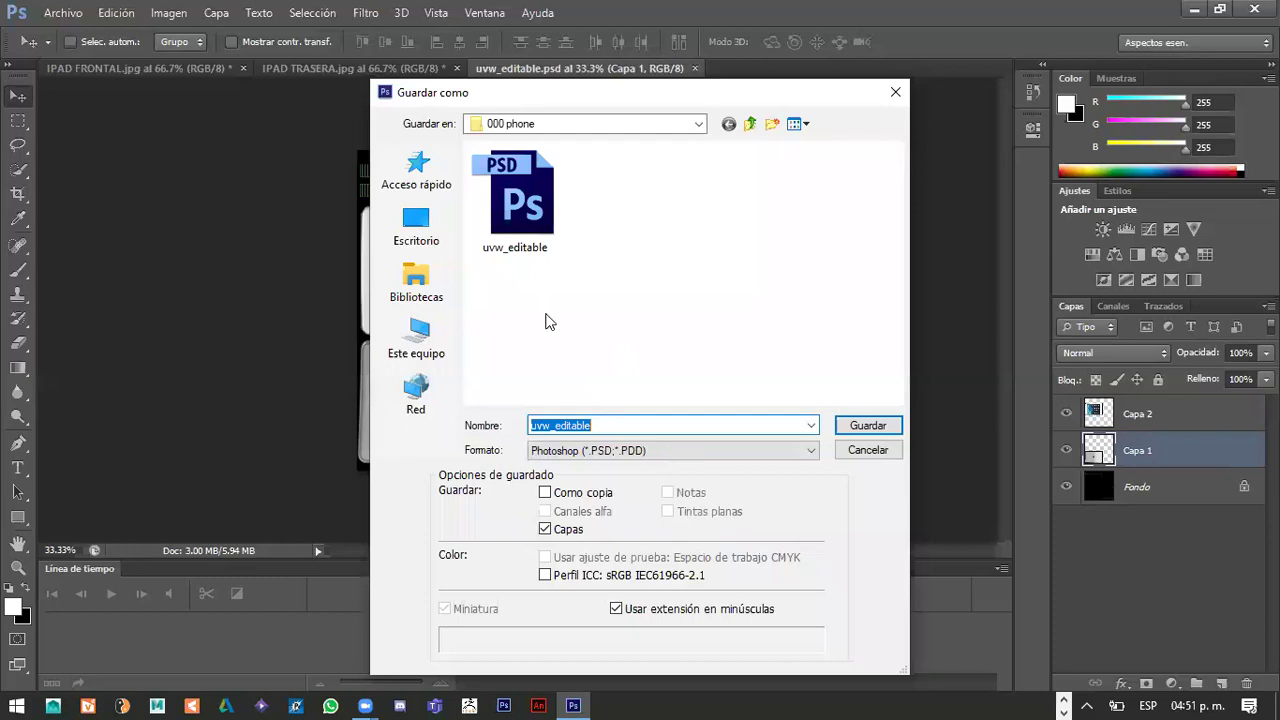
click(600, 450)
click(549, 311)
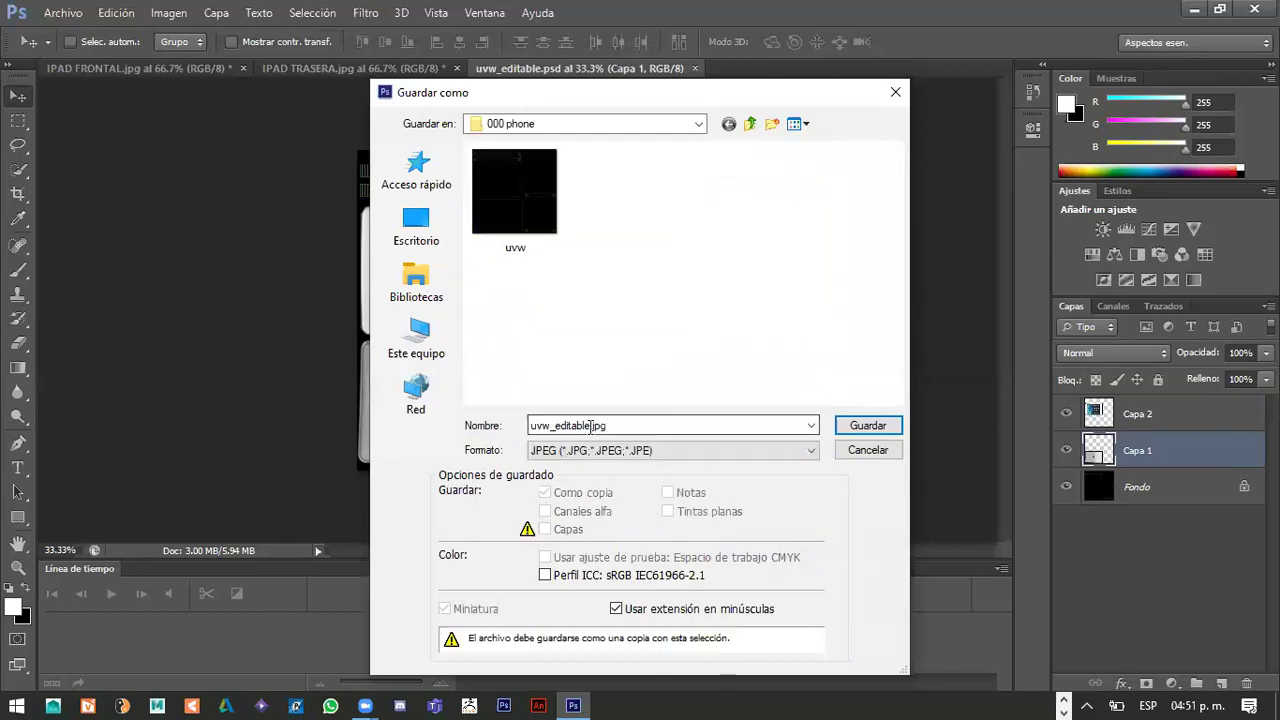
double_click(563, 426)
click(558, 426)
drag(555, 426, 590, 426)
text(fin)
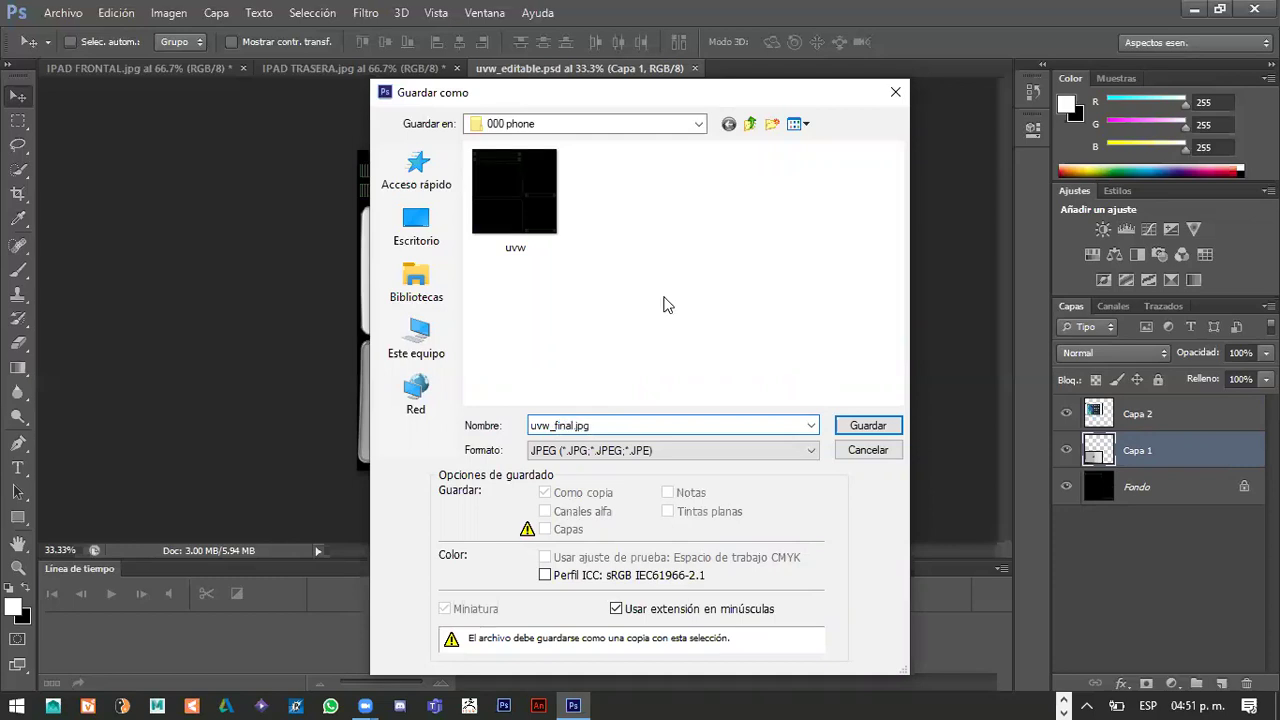
key(Return)
click(750, 172)
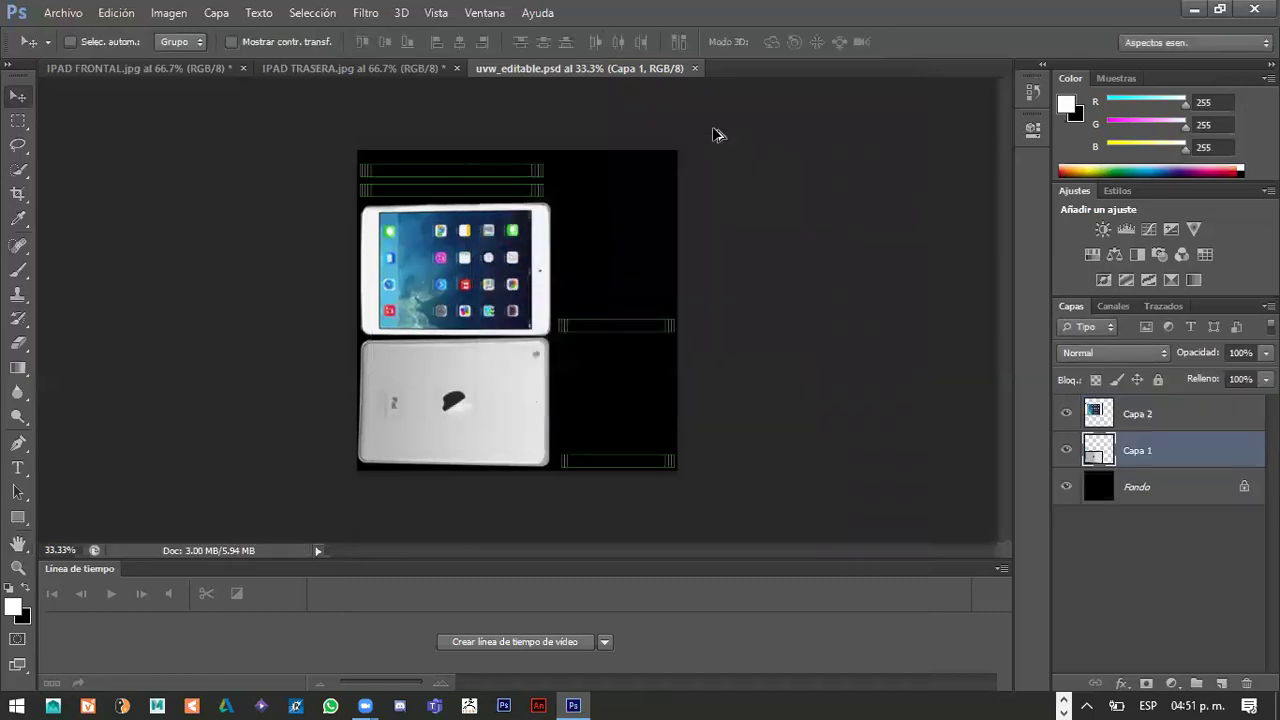
Switch to 3ds Max, leave the Unwrap UVW face editing and raise the slab about 6.05 cm to stand on the grid
key(alt+Tab)
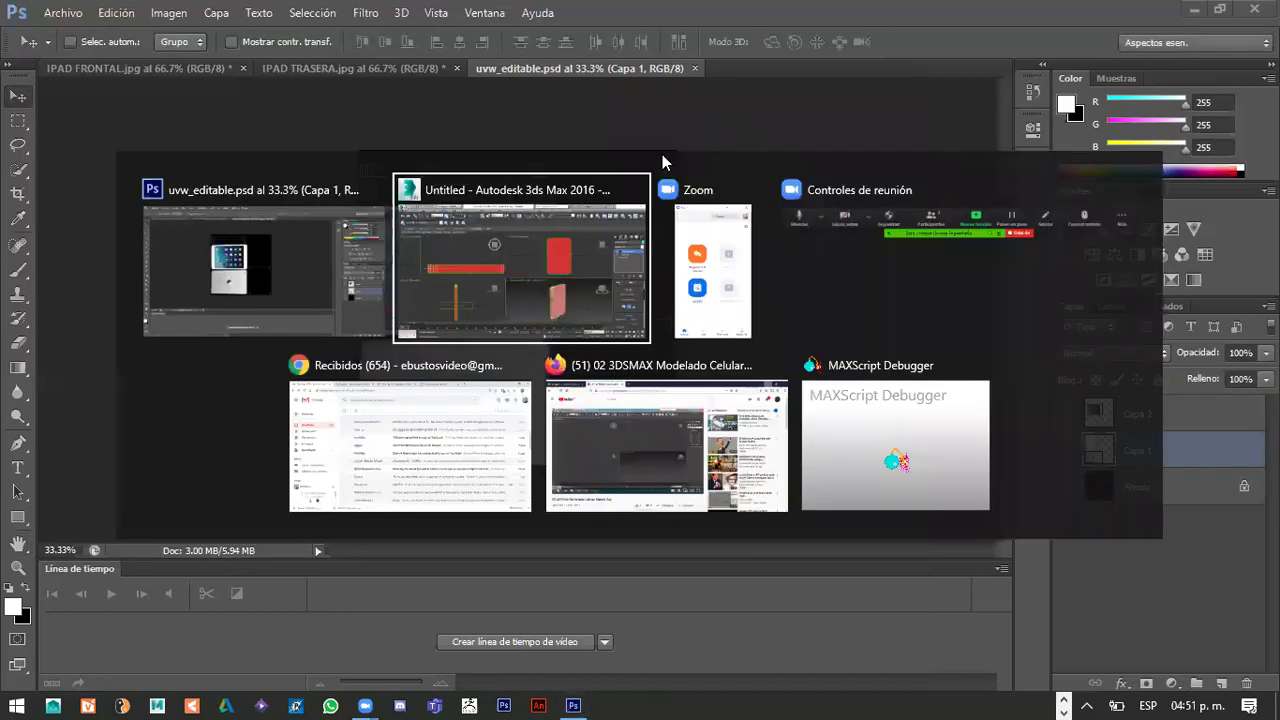
click(508, 278)
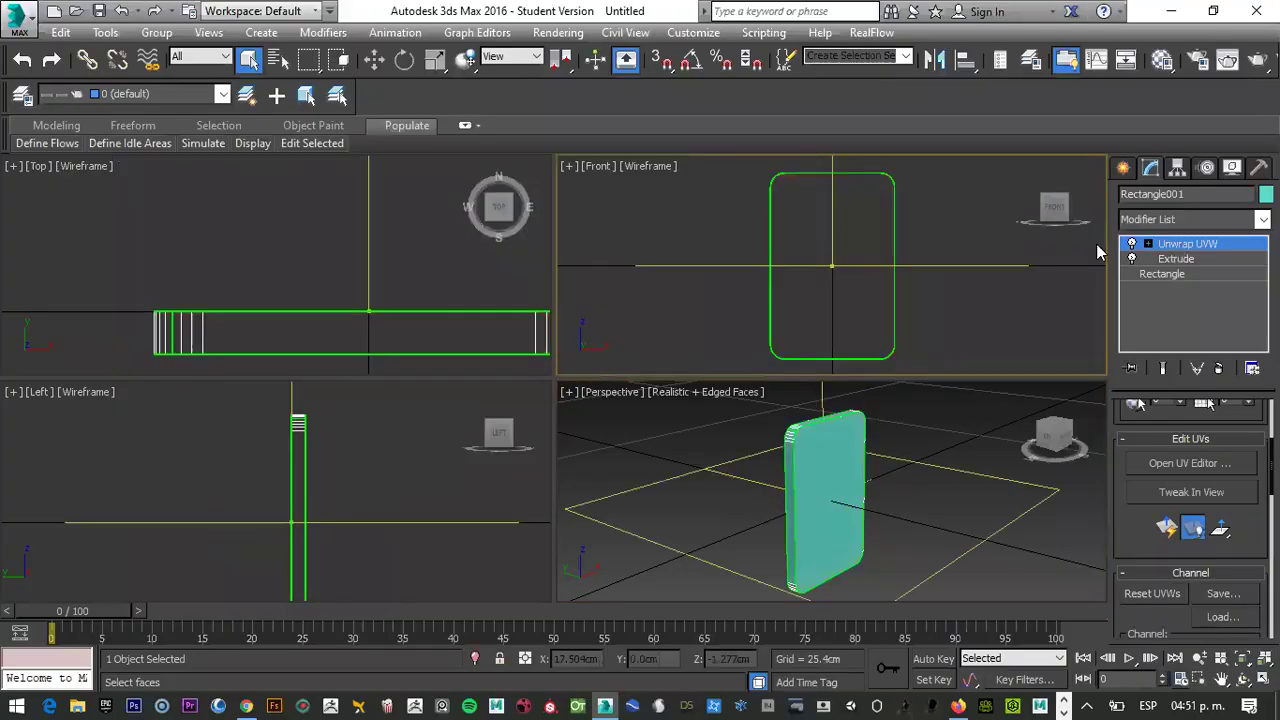
click(1187, 243)
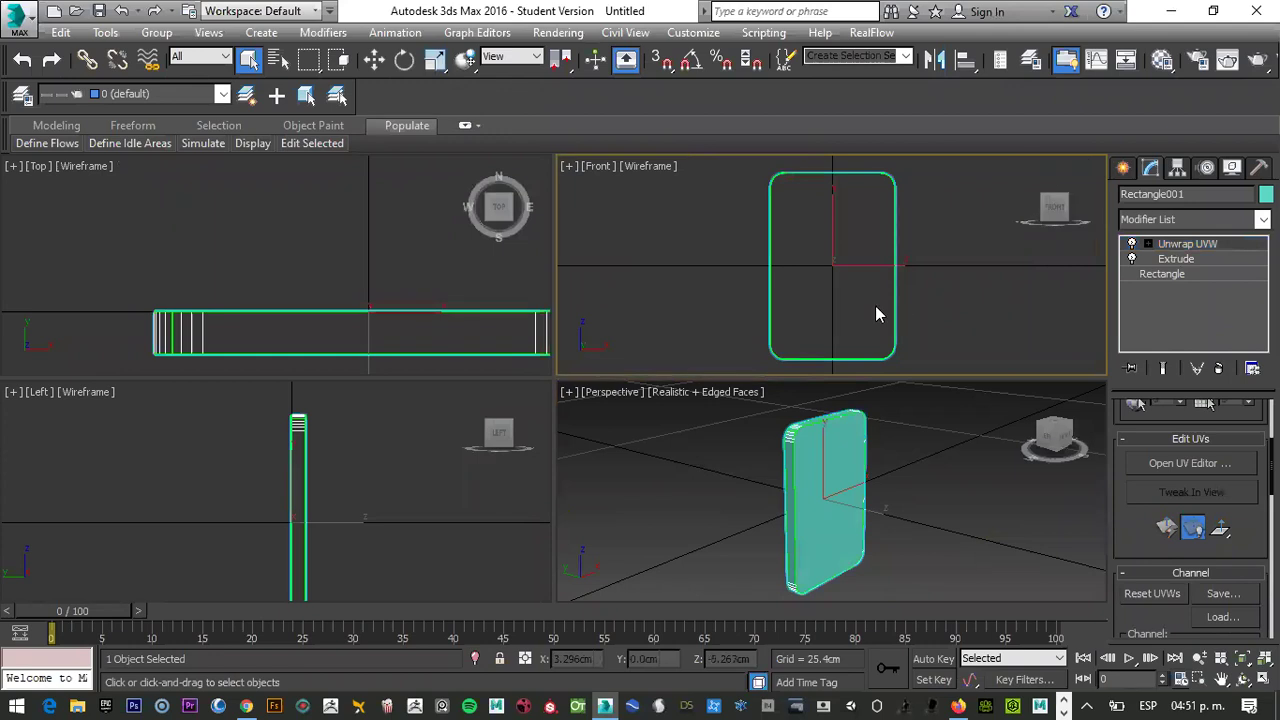
key(w)
drag(824, 220, 828, 134)
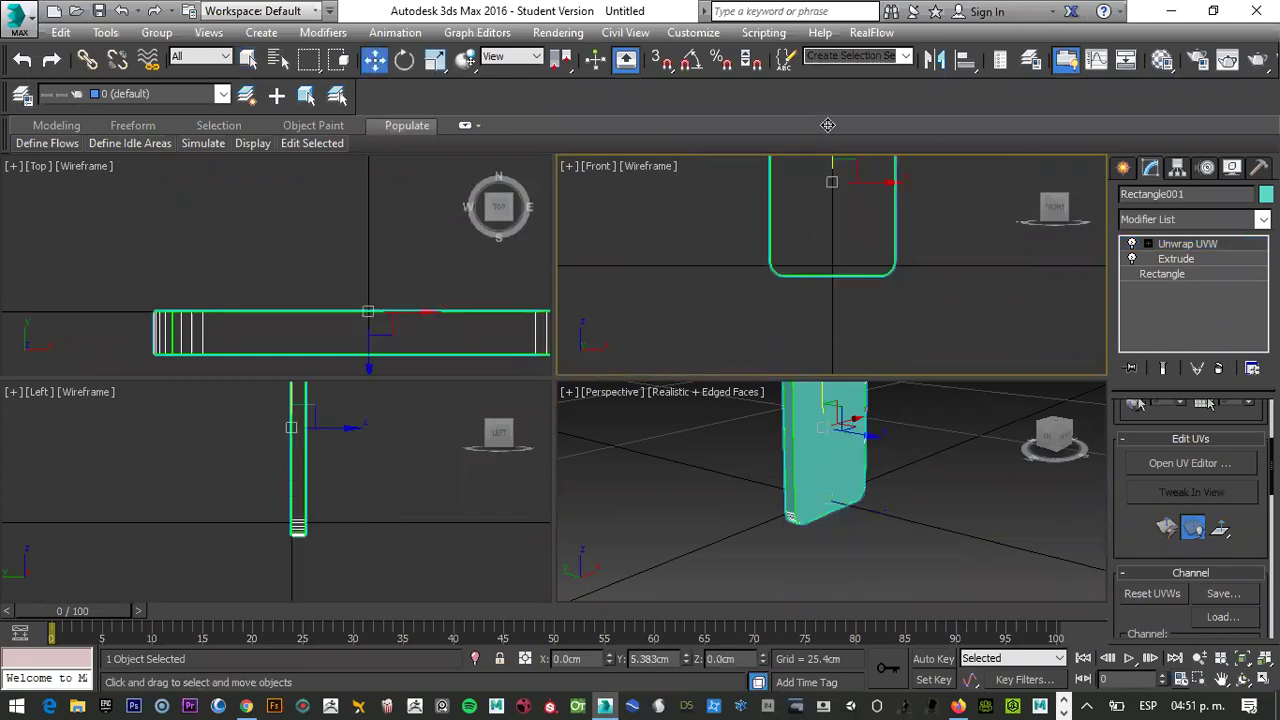
scroll(948, 260, down, 3)
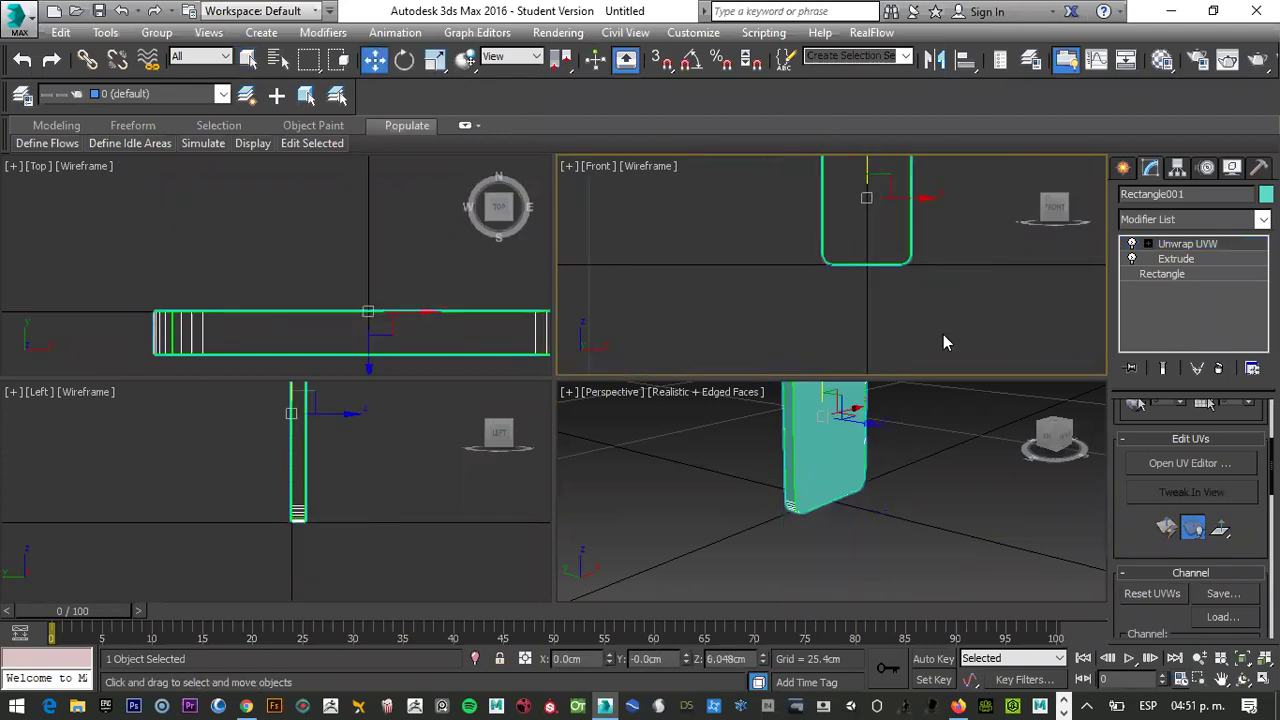
scroll(943, 342, down, 2)
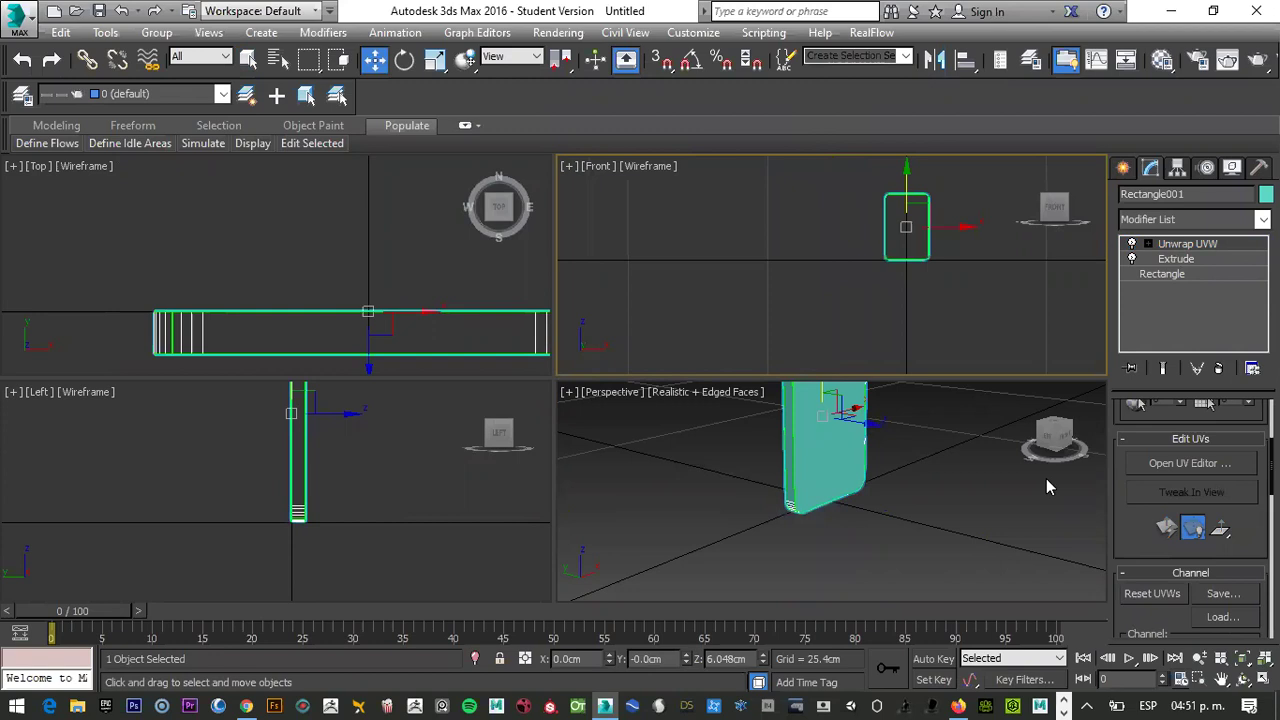
Create a ground plane about 107 cm long and 163 cm wide around the slab in the Top view
click(1123, 167)
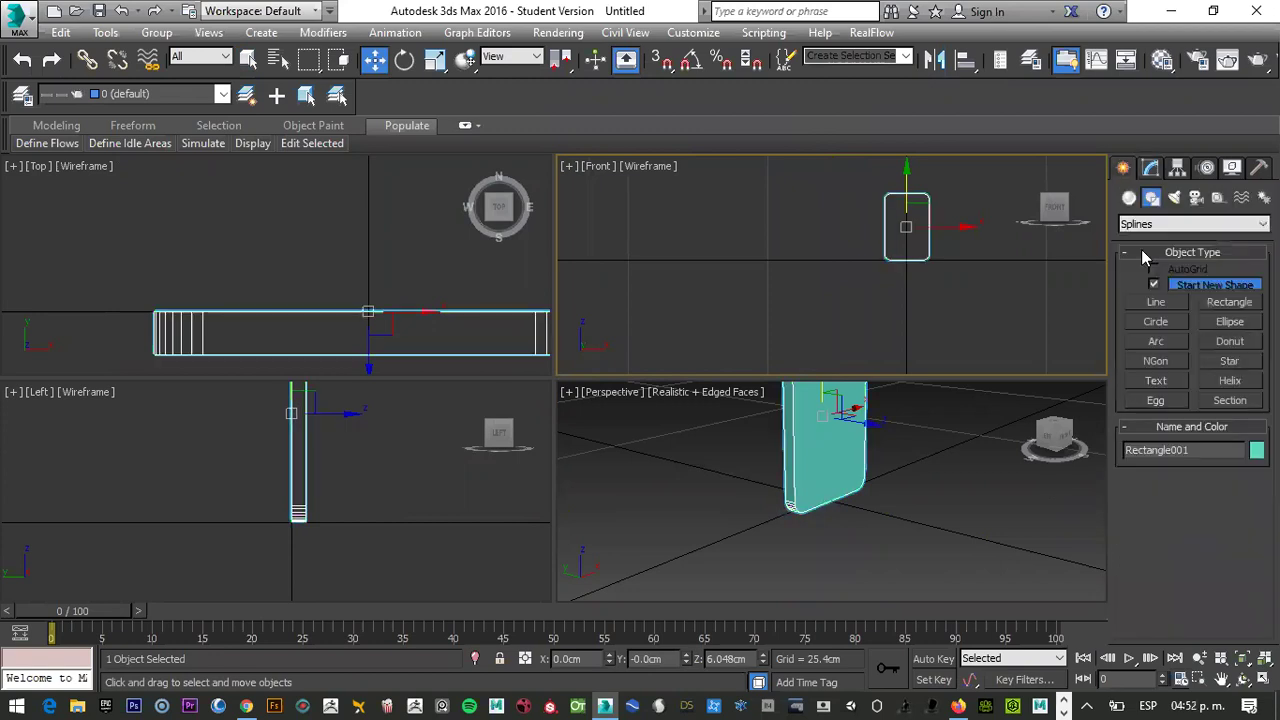
click(1129, 199)
click(1230, 366)
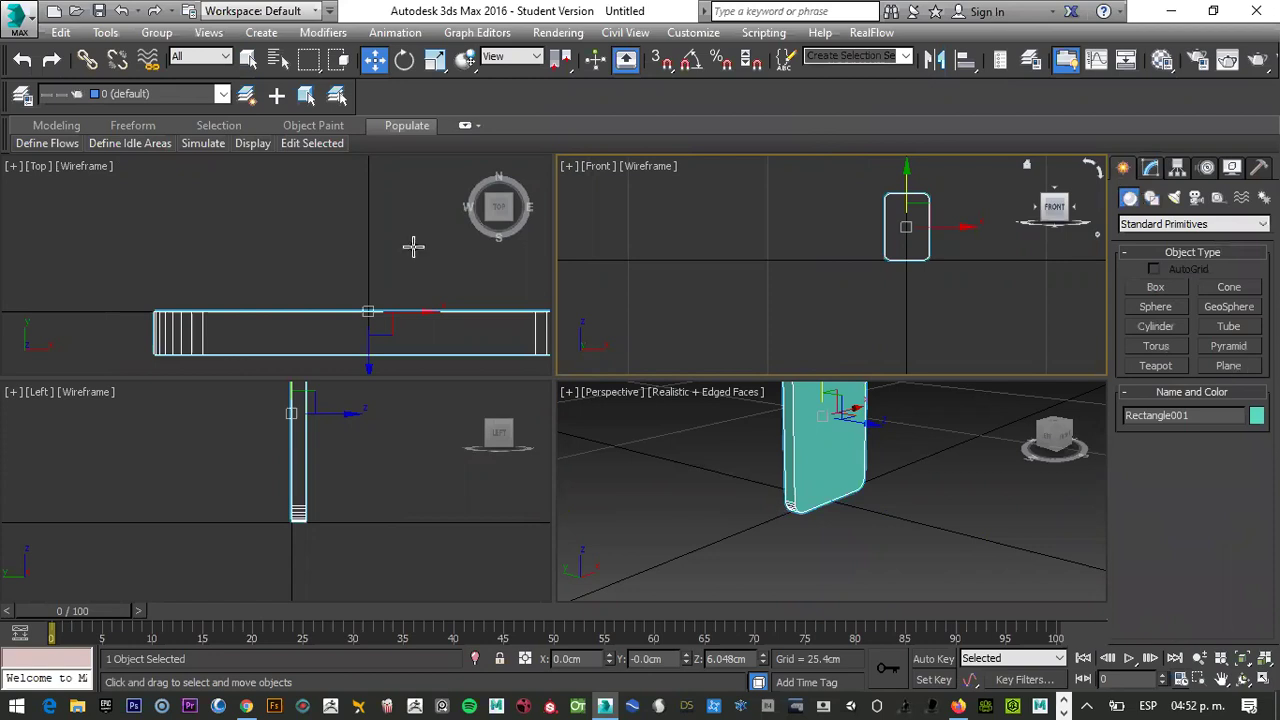
scroll(372, 265, down, 10)
scroll(223, 197, down, 2)
drag(222, 196, 494, 374)
middle_drag(831, 337, 831, 345)
middle_drag(800, 430, 803, 467)
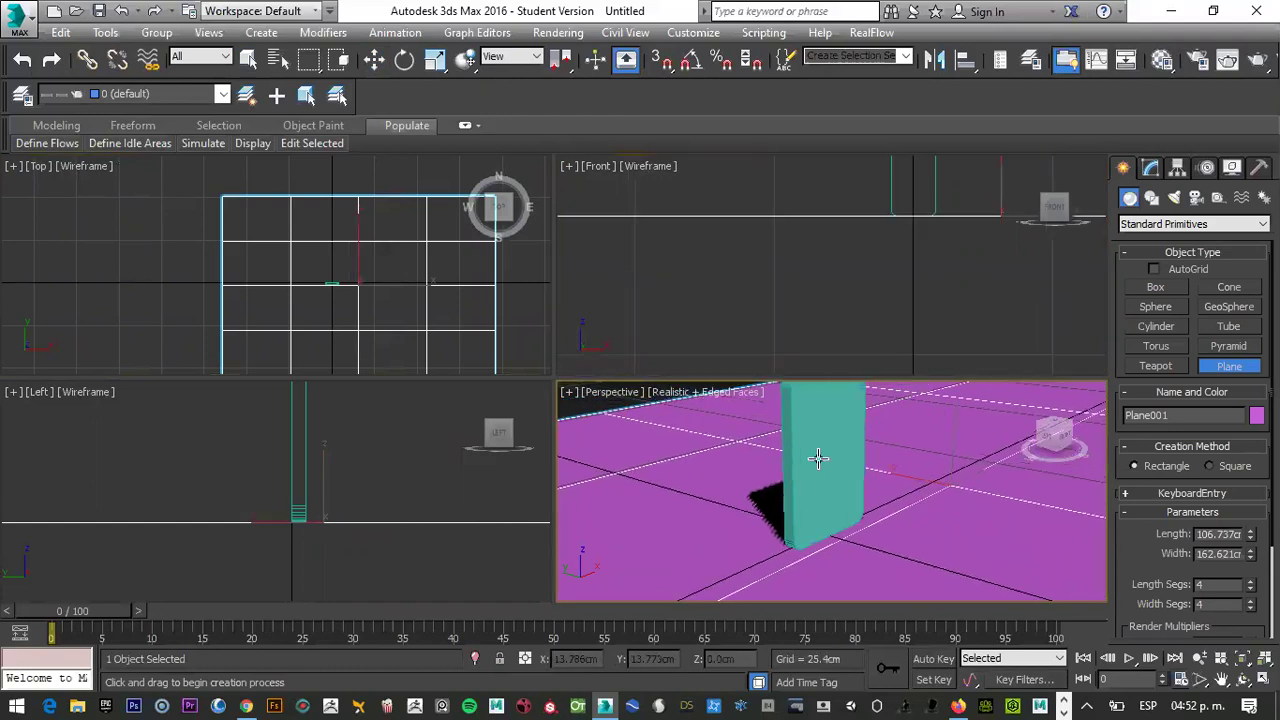
Load uvw_final from the 000 phone folder as the diffuse bitmap of the first material, 01 - Default
key(m)
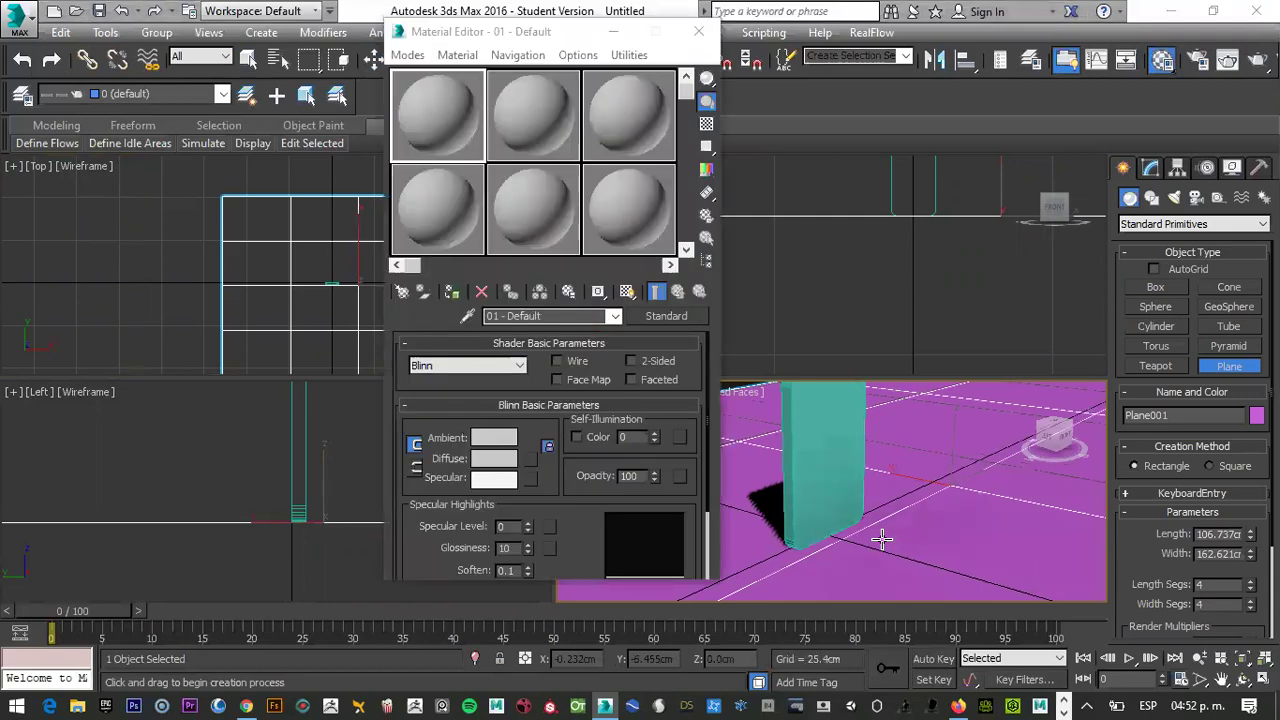
click(532, 460)
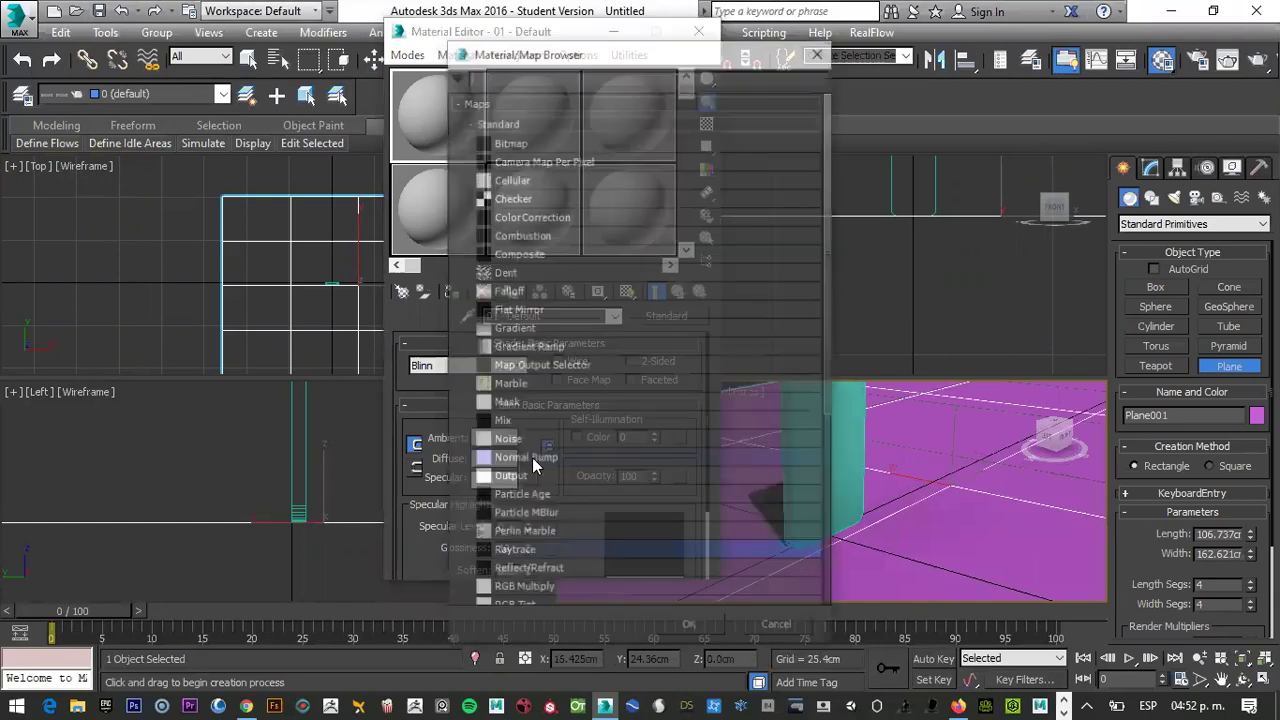
double_click(507, 142)
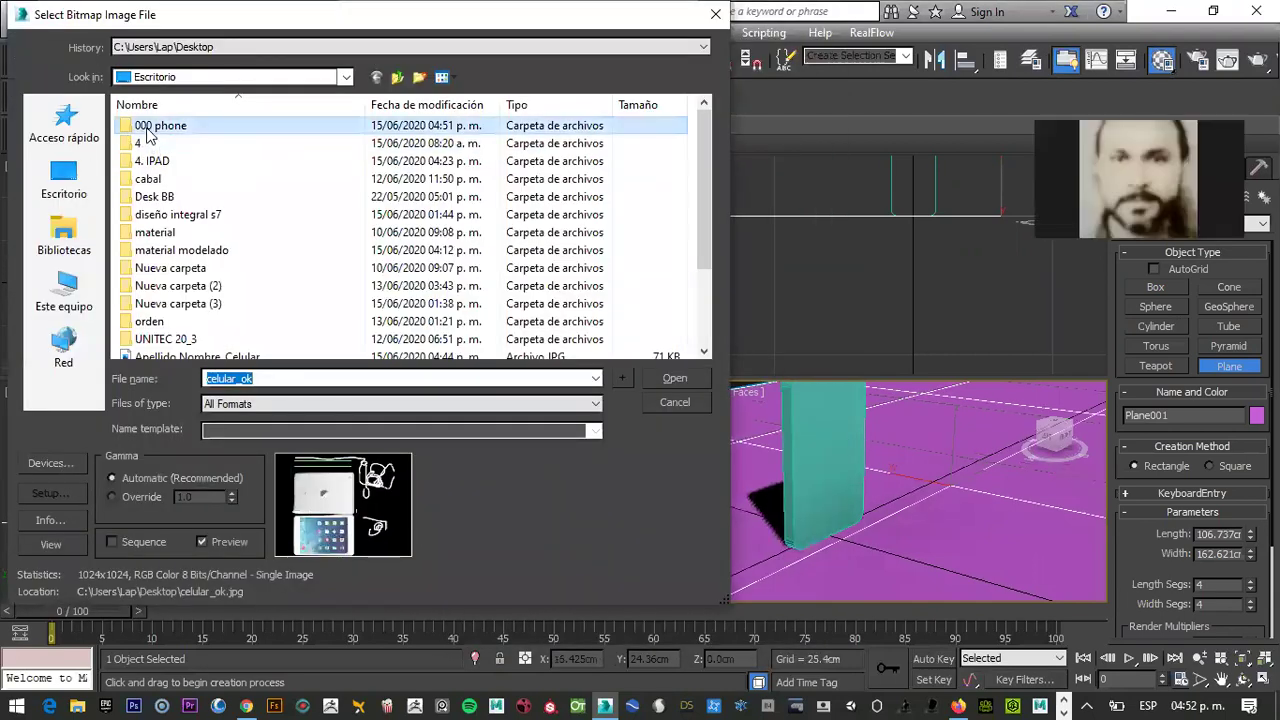
double_click(150, 126)
click(349, 140)
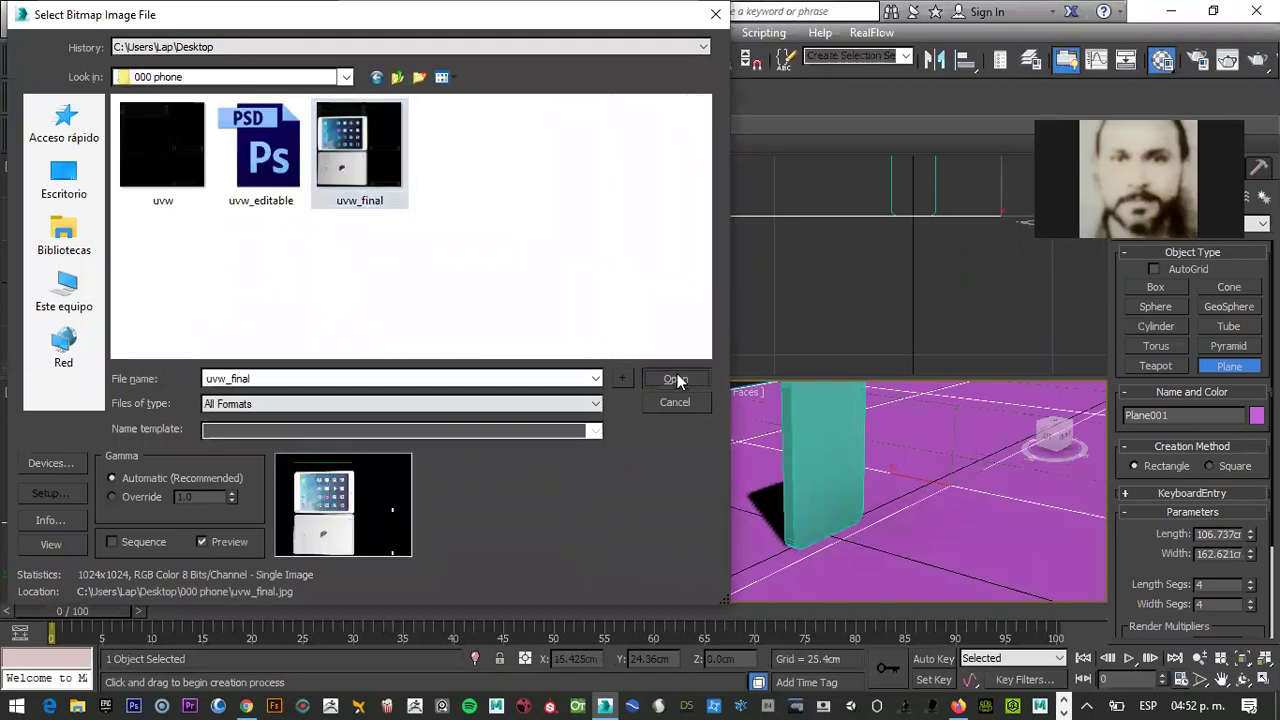
click(675, 378)
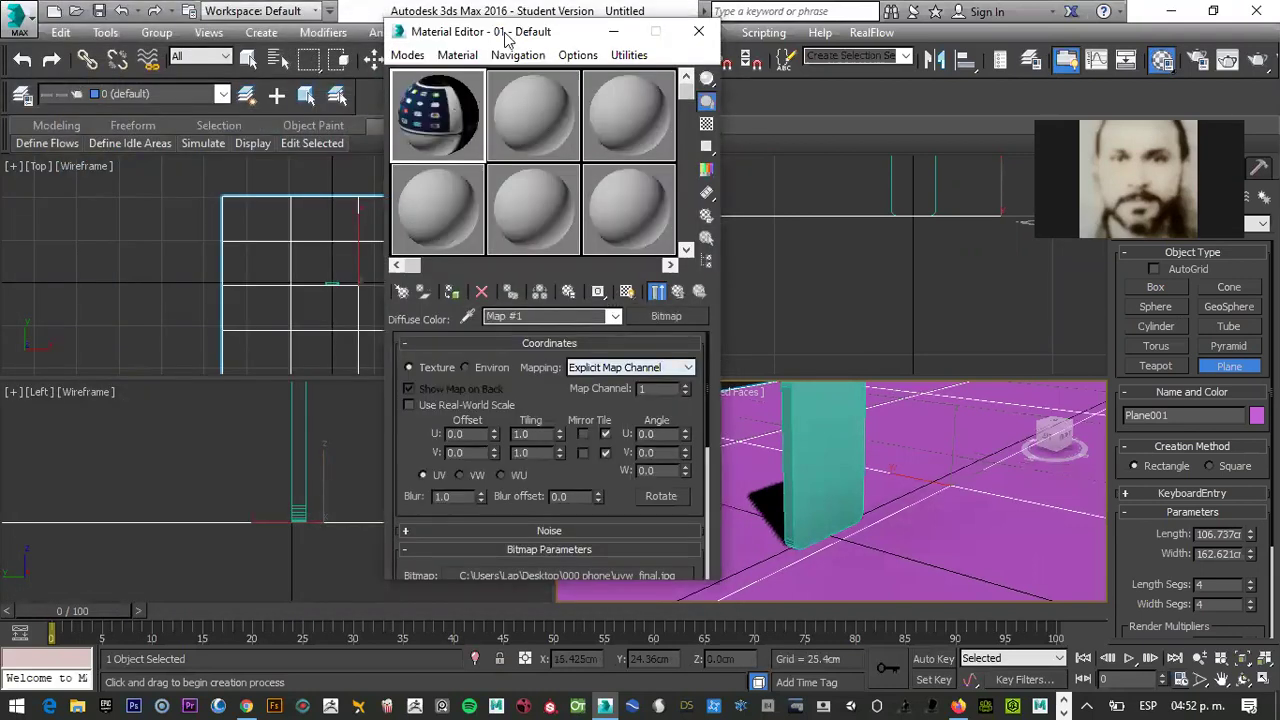
Apply the uvw_final material to the slab and display its map in the viewport
drag(510, 36, 347, 32)
drag(265, 125, 851, 431)
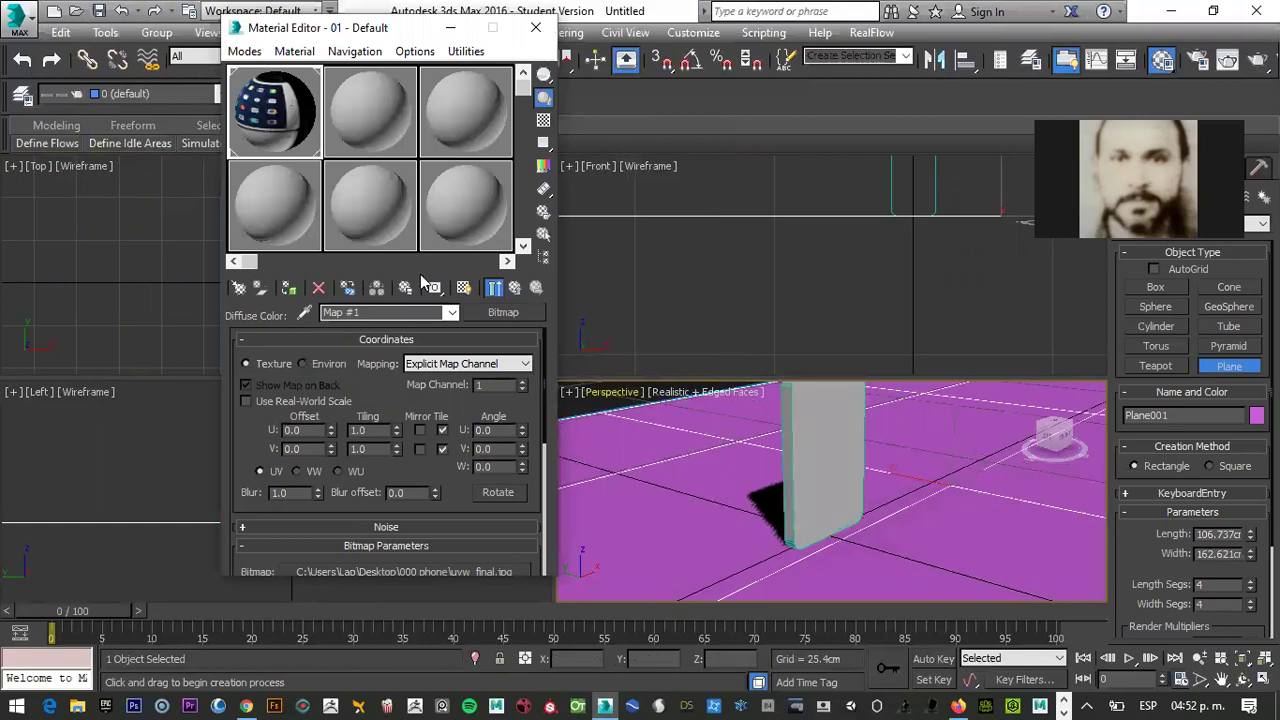
click(463, 288)
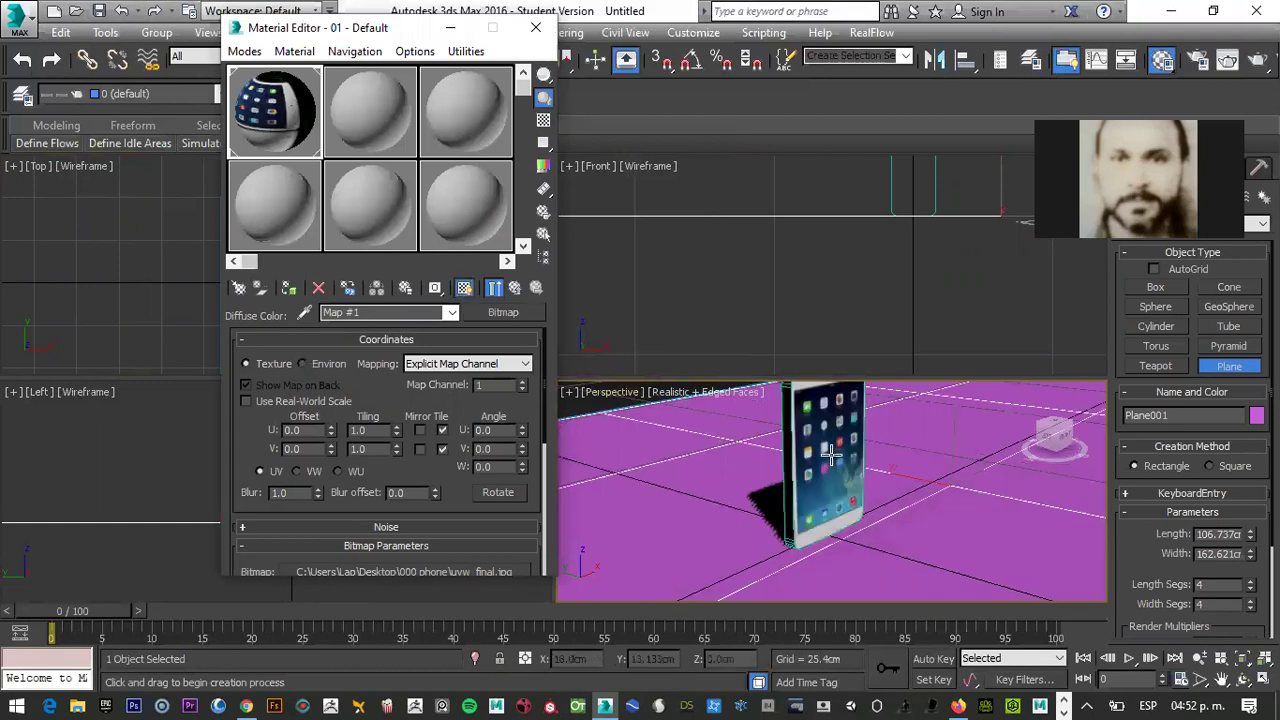
Switch to Photoshop and outline the whole UV texture with a rectangular marquee to review its layout
key(alt+Tab)
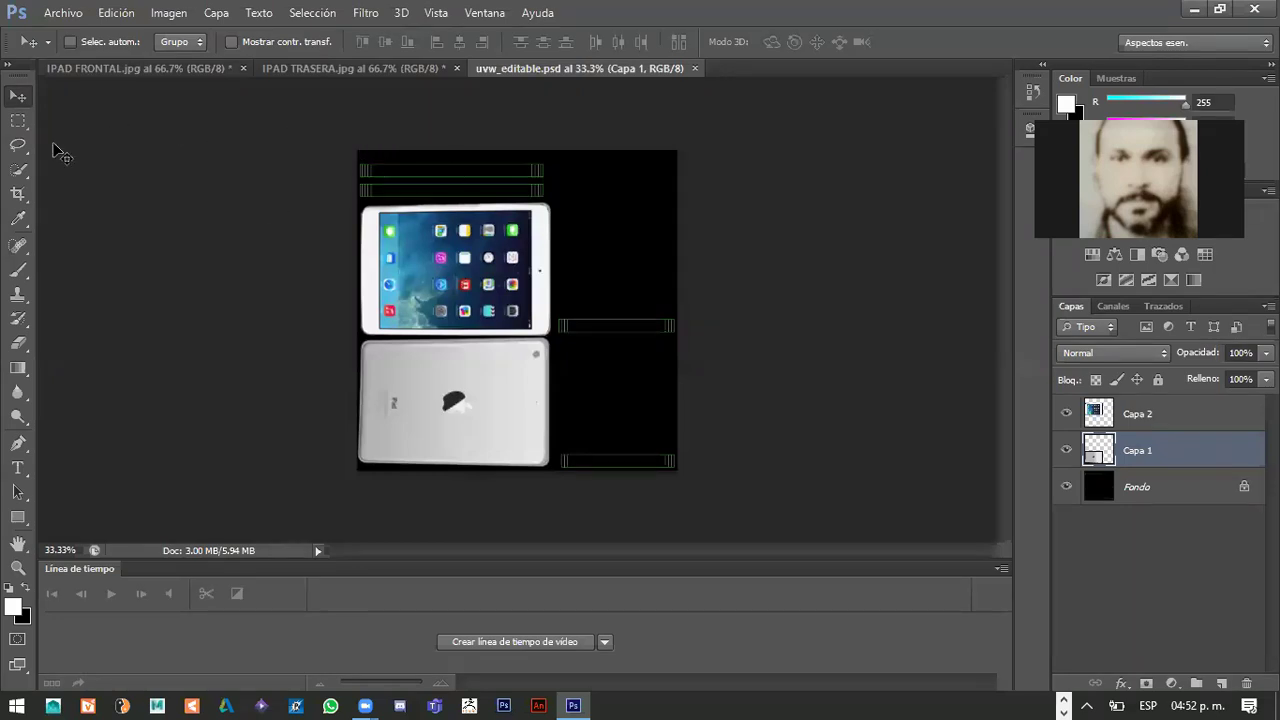
click(18, 121)
drag(314, 126, 815, 543)
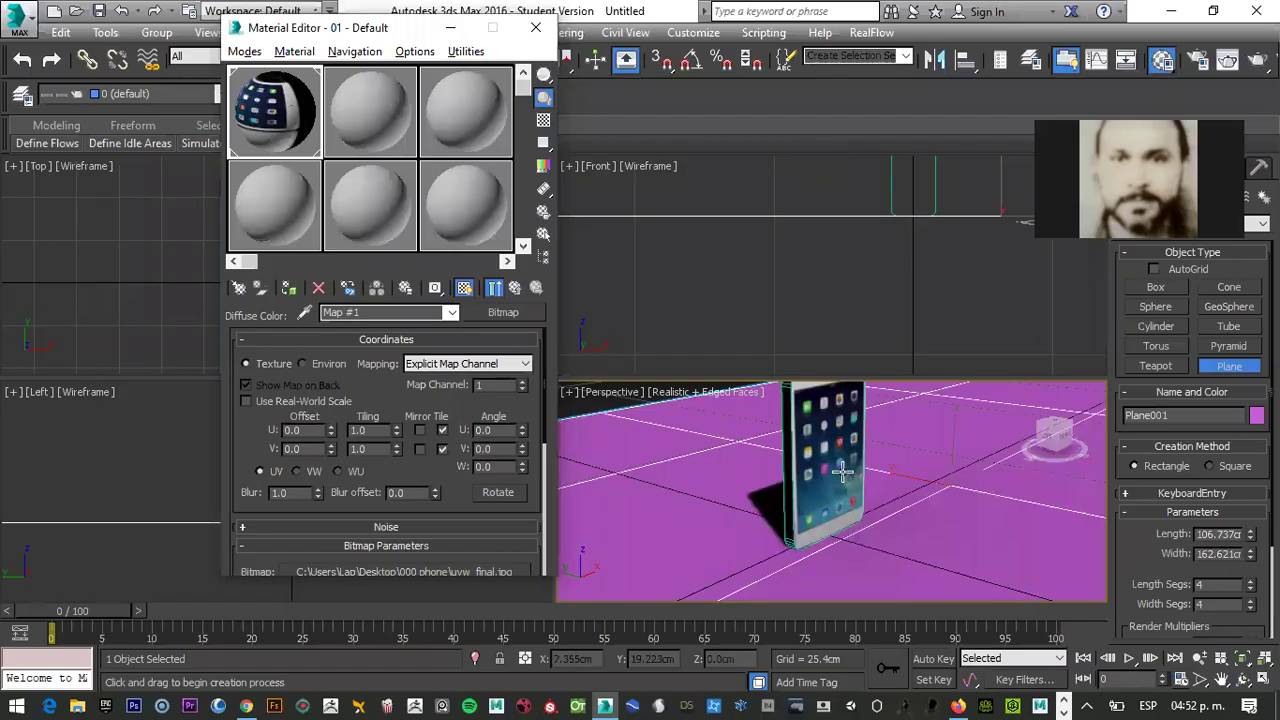
Examine the textured slab's front and side edges in the enlarged Perspective view of 3ds Max
alt+middle_drag(842, 472, 733, 465)
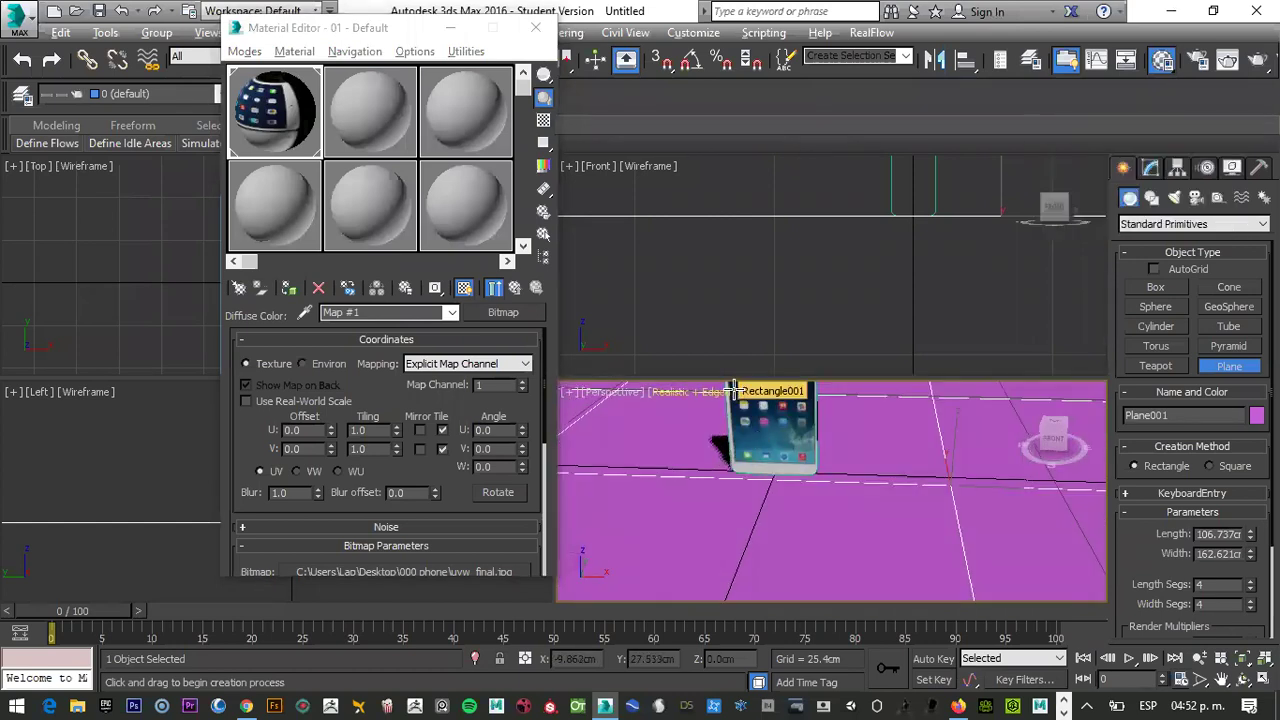
key(alt+w)
drag(396, 28, 864, 252)
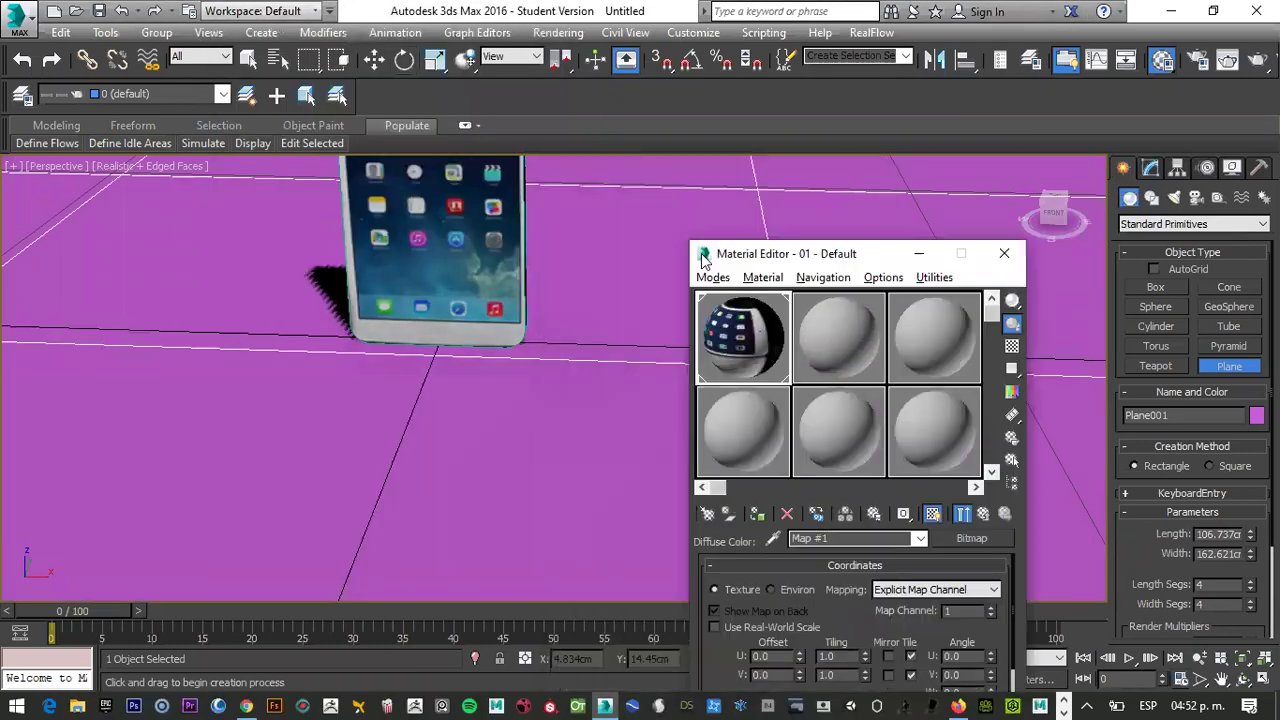
key(z)
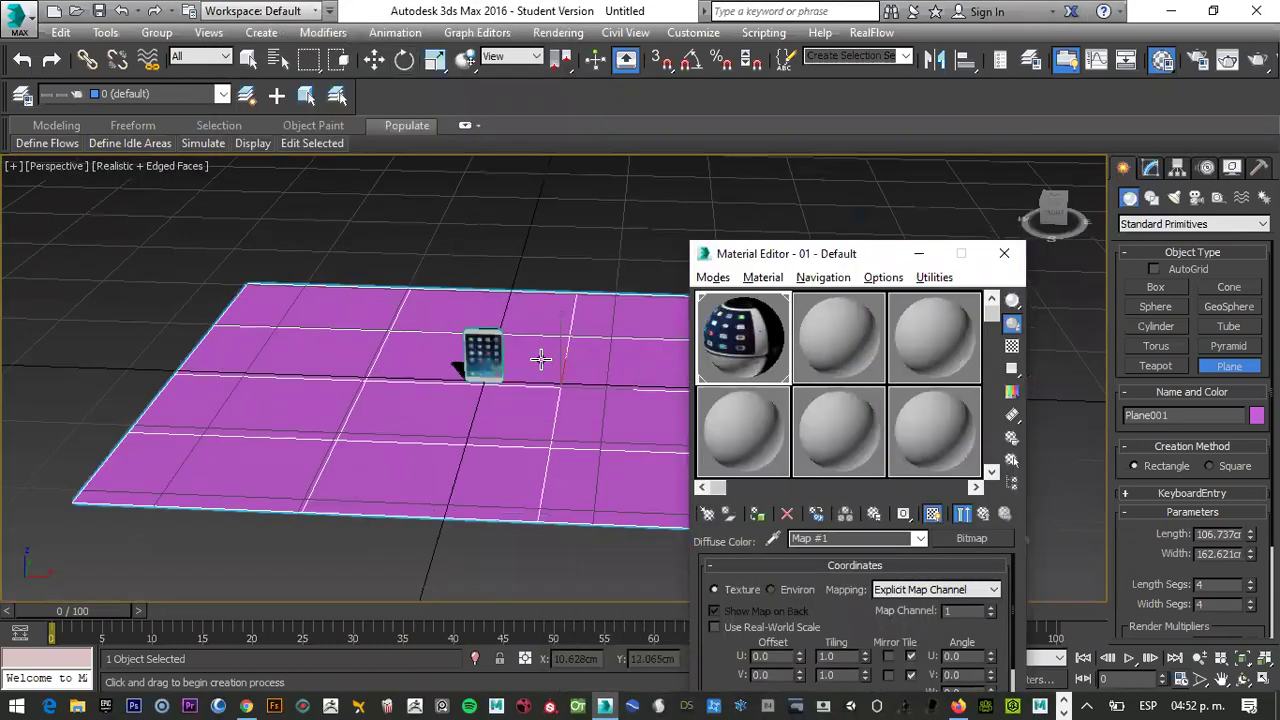
key(w)
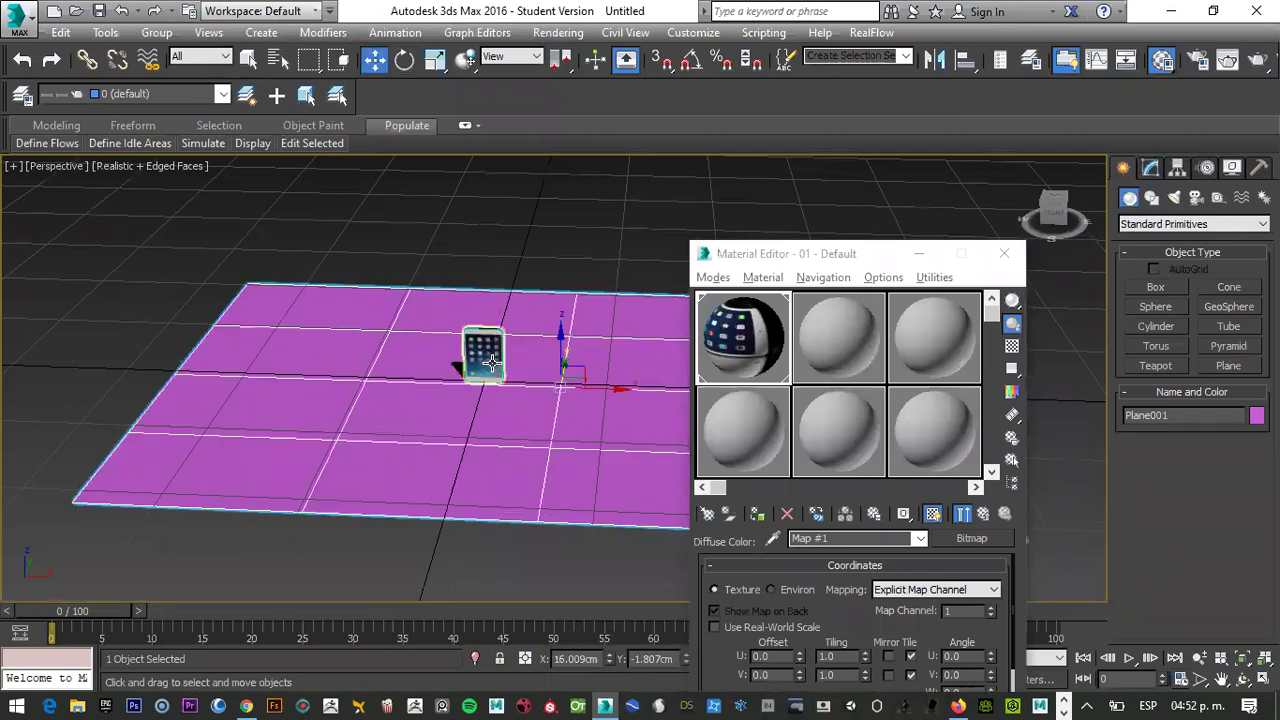
click(490, 362)
key(z)
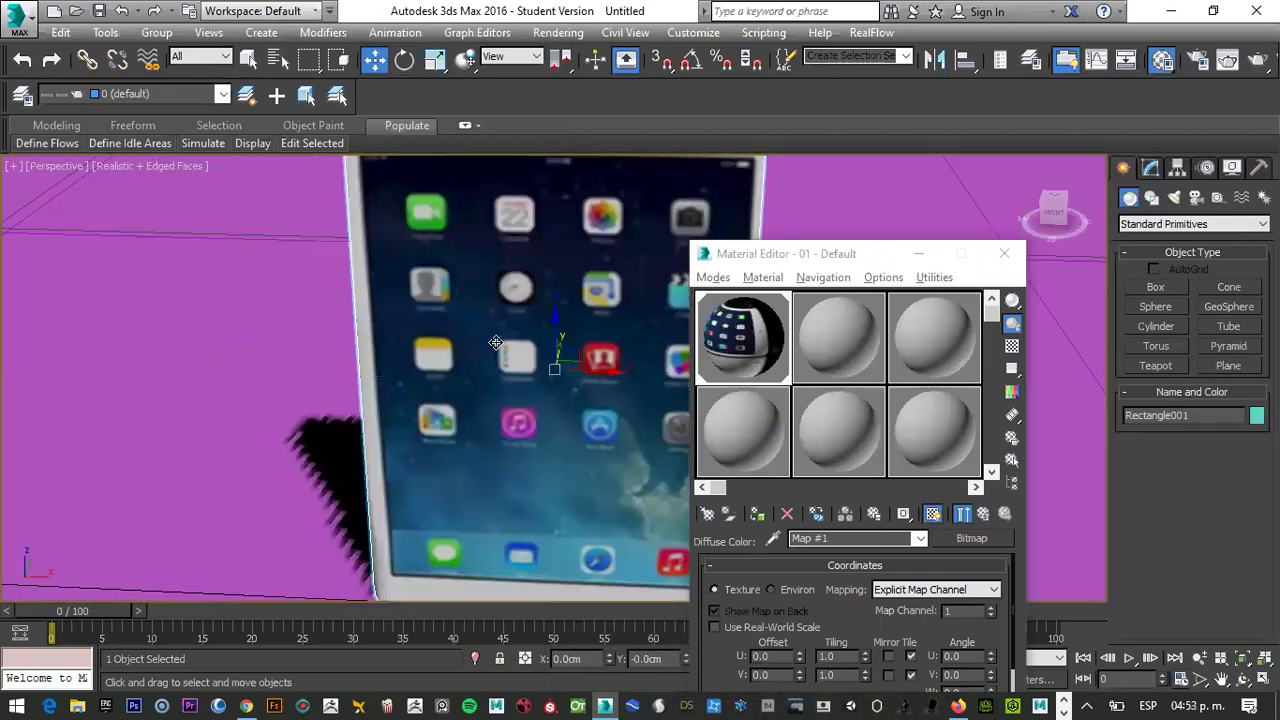
drag(812, 261, 913, 297)
scroll(617, 339, down, 3)
alt+middle_drag(623, 335, 587, 290)
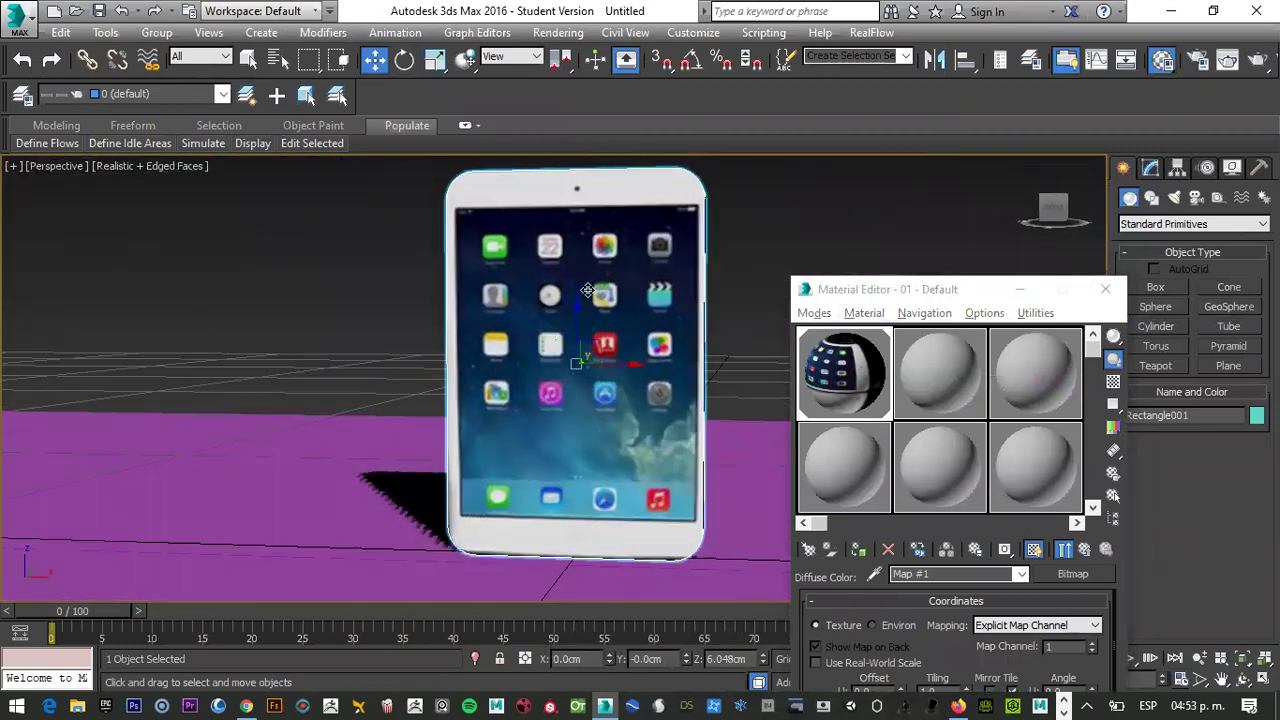
alt+middle_drag(659, 311, 717, 365)
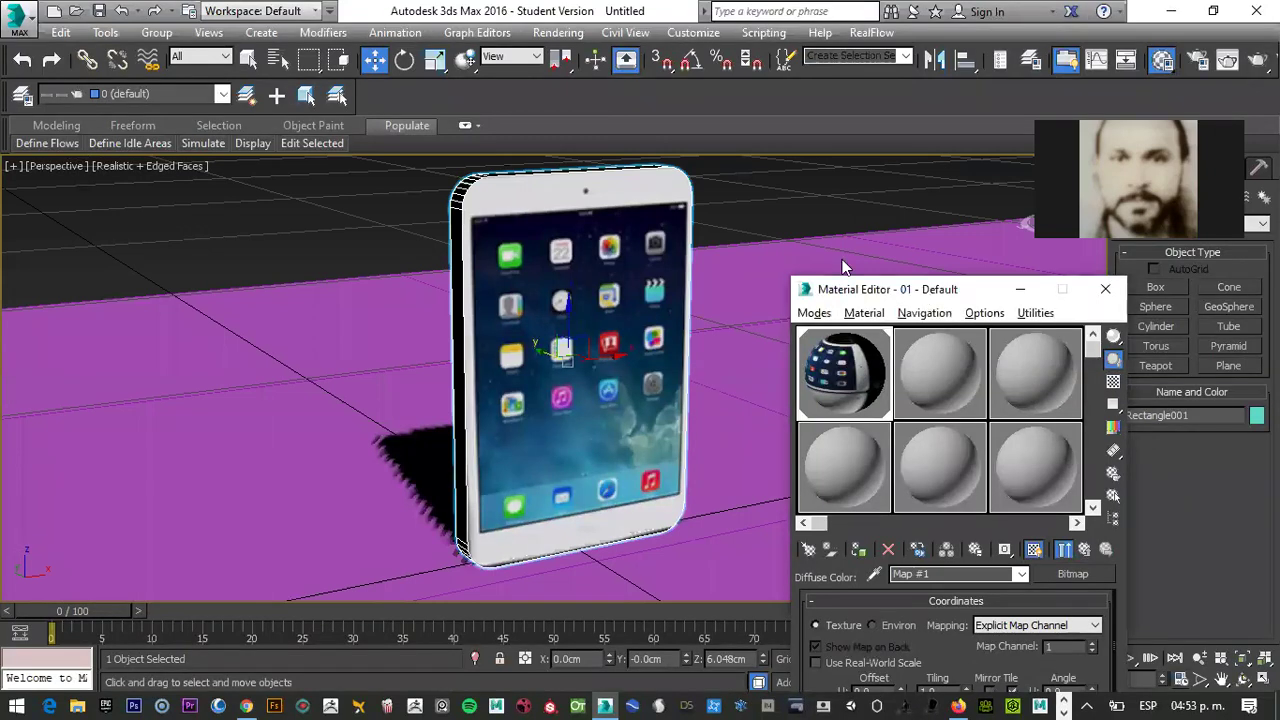
Return to the 01 - Default material's basic parameters and set its Specular Level to 83 and Glossiness to 22
drag(843, 289, 539, 121)
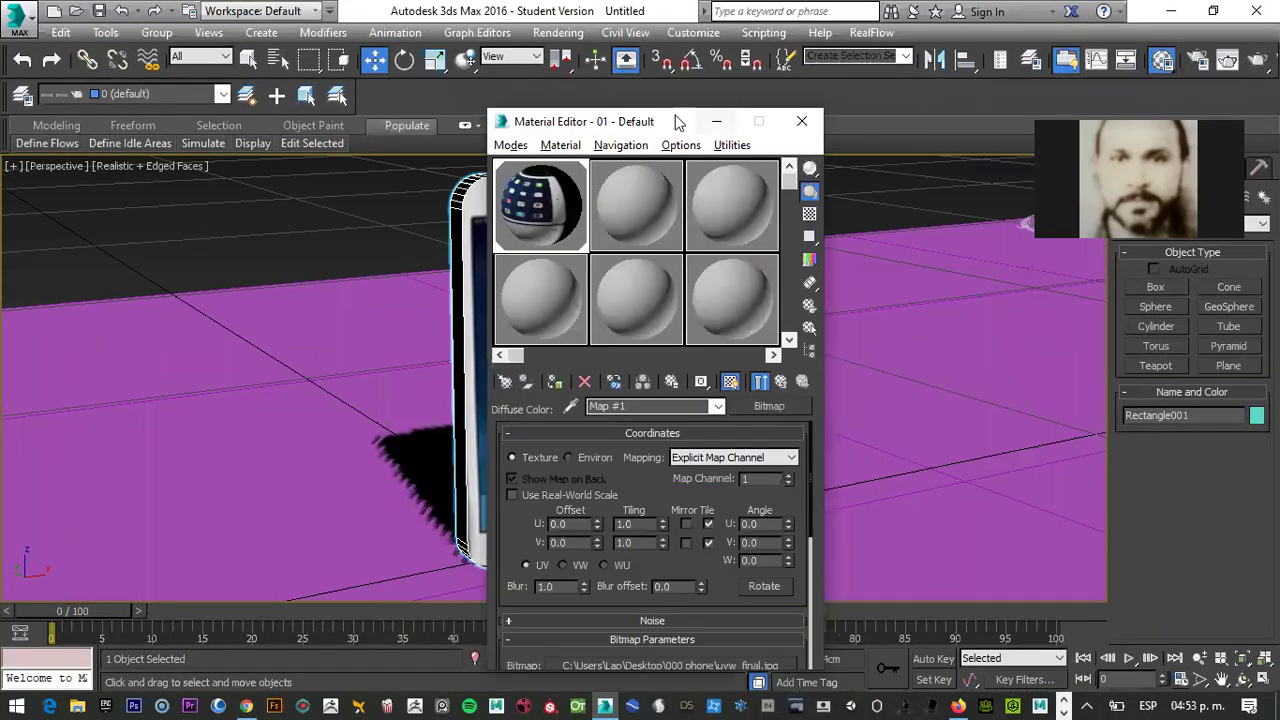
drag(651, 120, 723, 50)
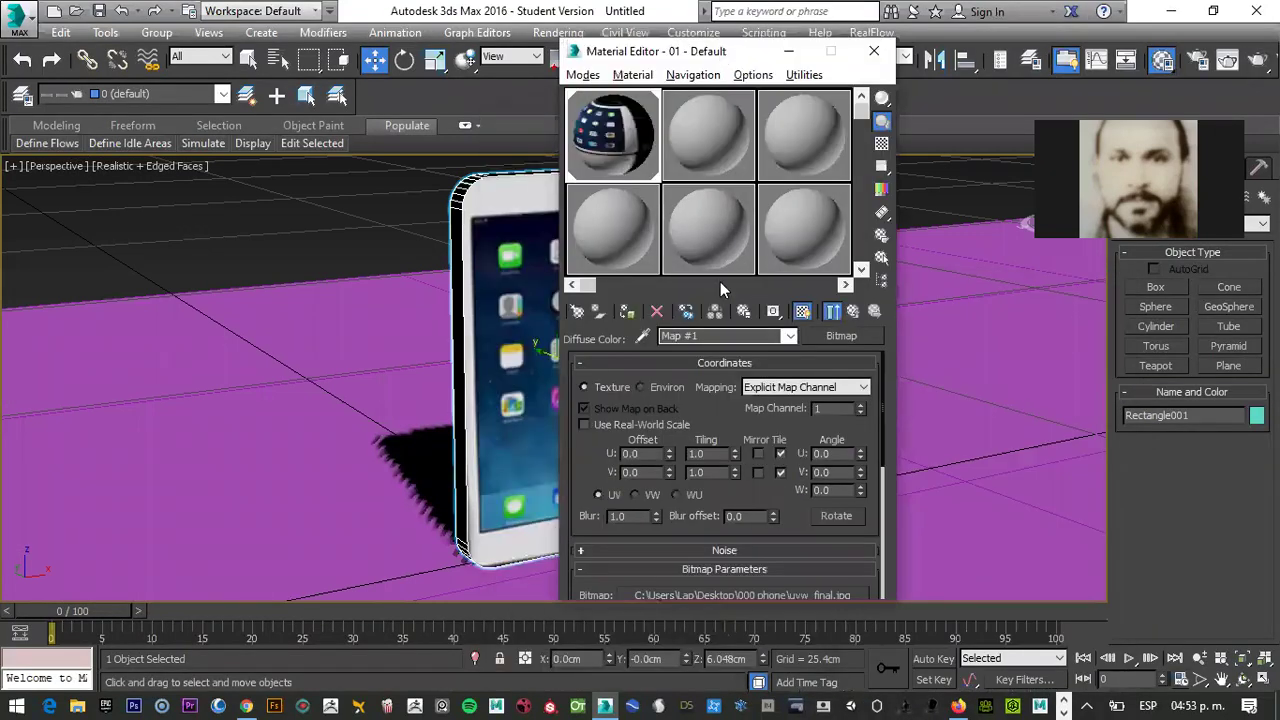
click(853, 311)
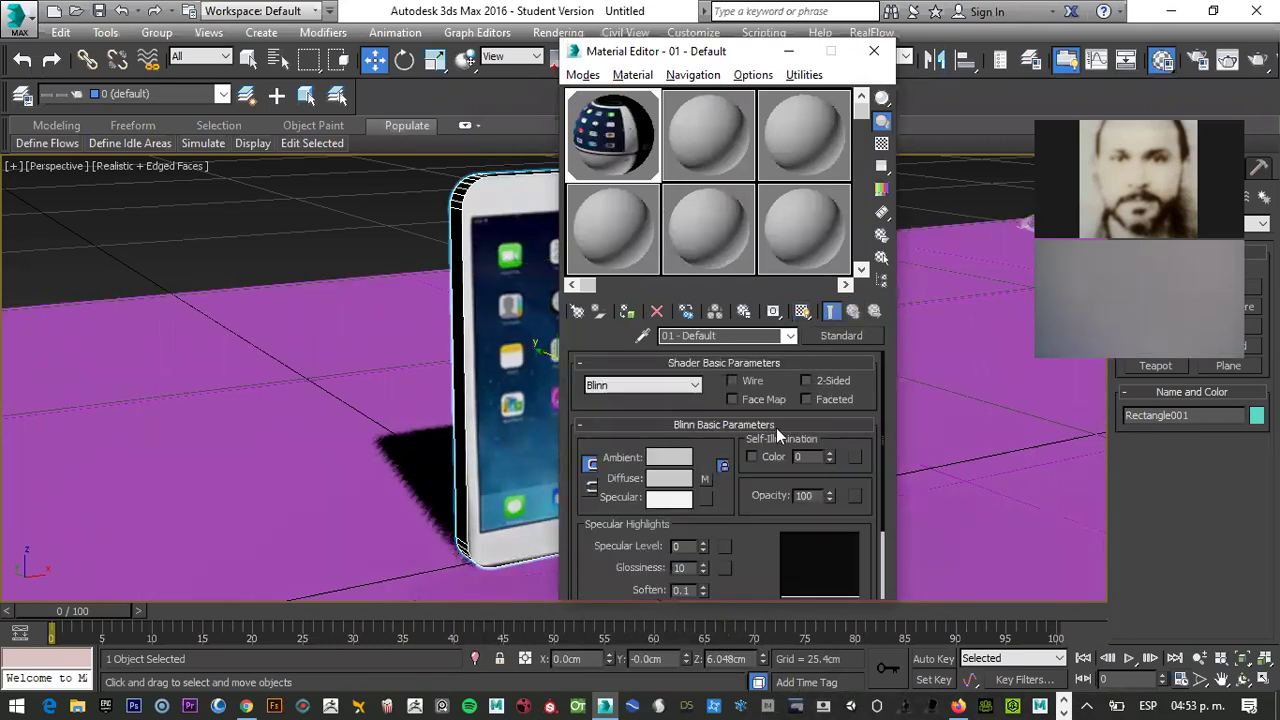
drag(703, 547, 709, 469)
drag(705, 566, 707, 550)
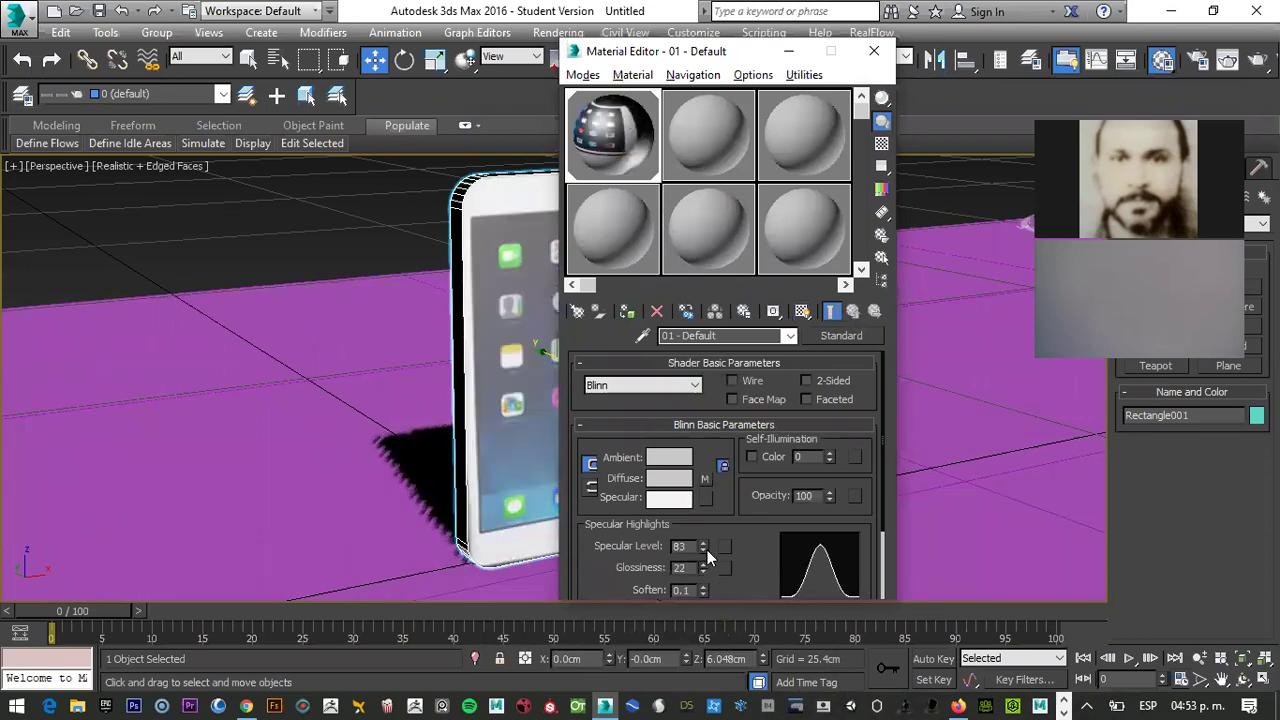
Enable the Reflection map of 01 - Default at amount 40 with a Raytrace map and return to the parent material
drag(757, 42, 728, 45)
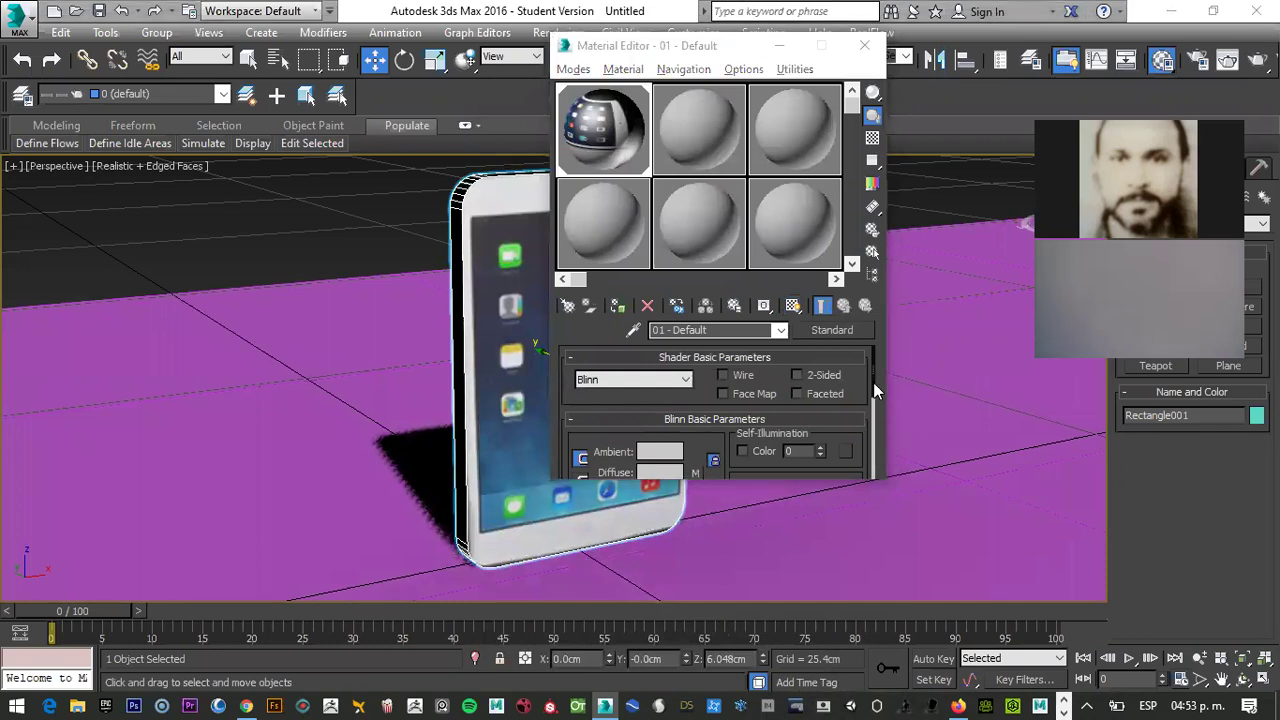
drag(870, 396, 873, 459)
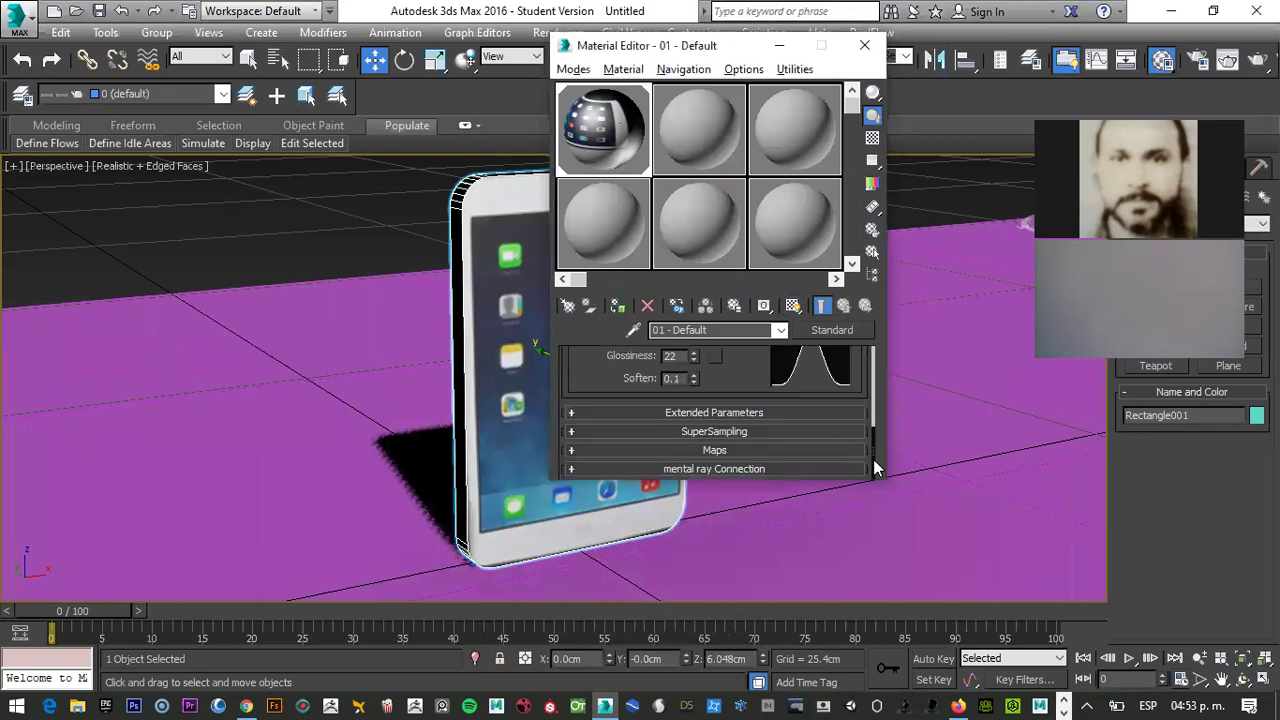
click(711, 451)
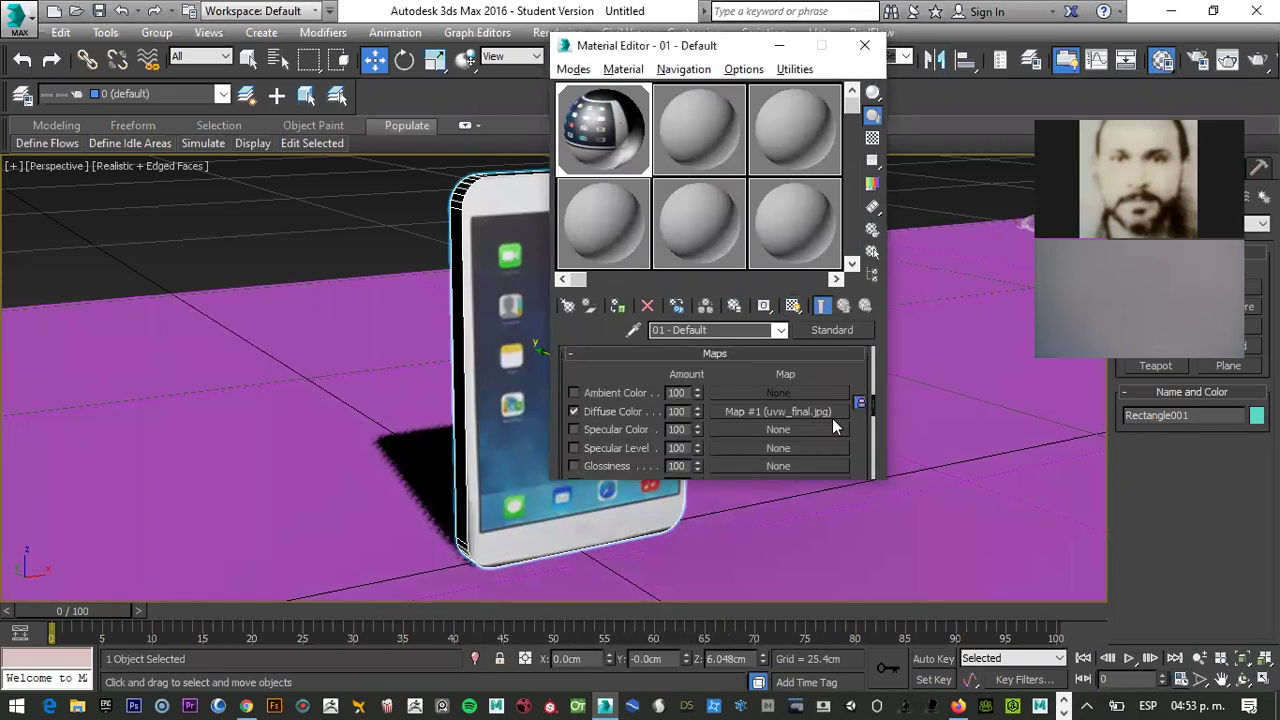
drag(873, 413, 873, 433)
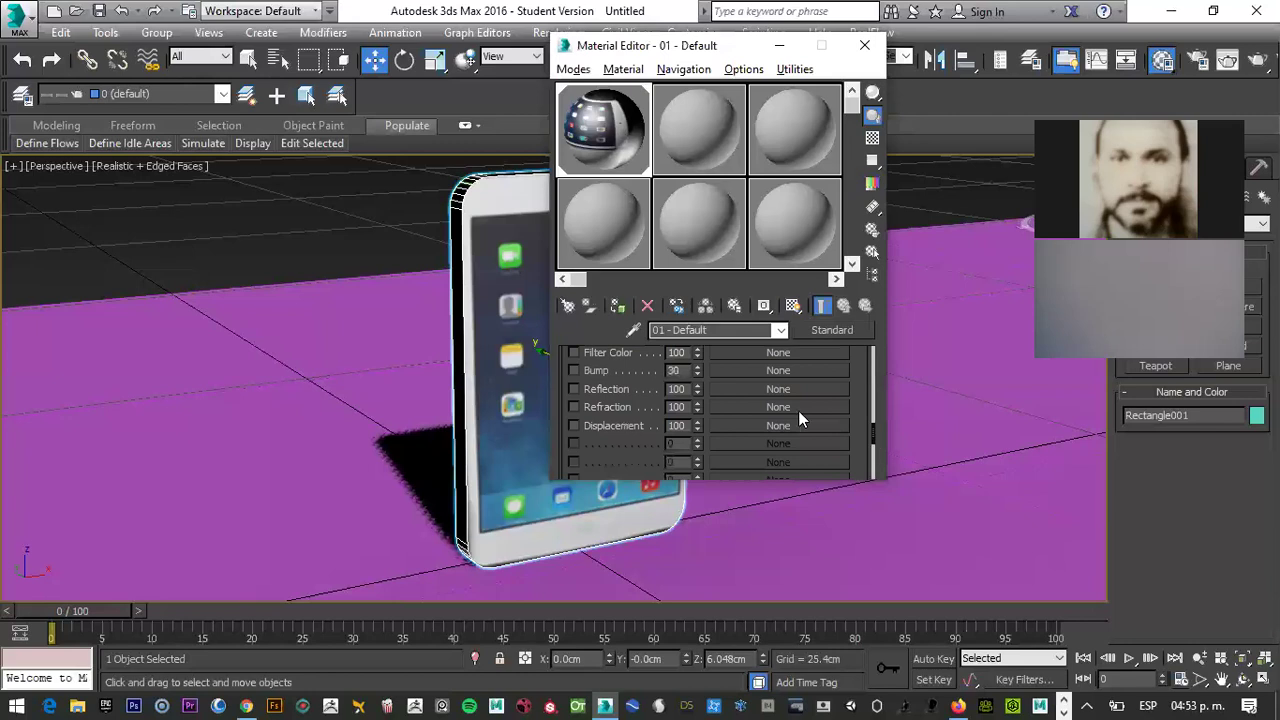
click(573, 389)
drag(688, 389, 647, 393)
text(40)
click(765, 390)
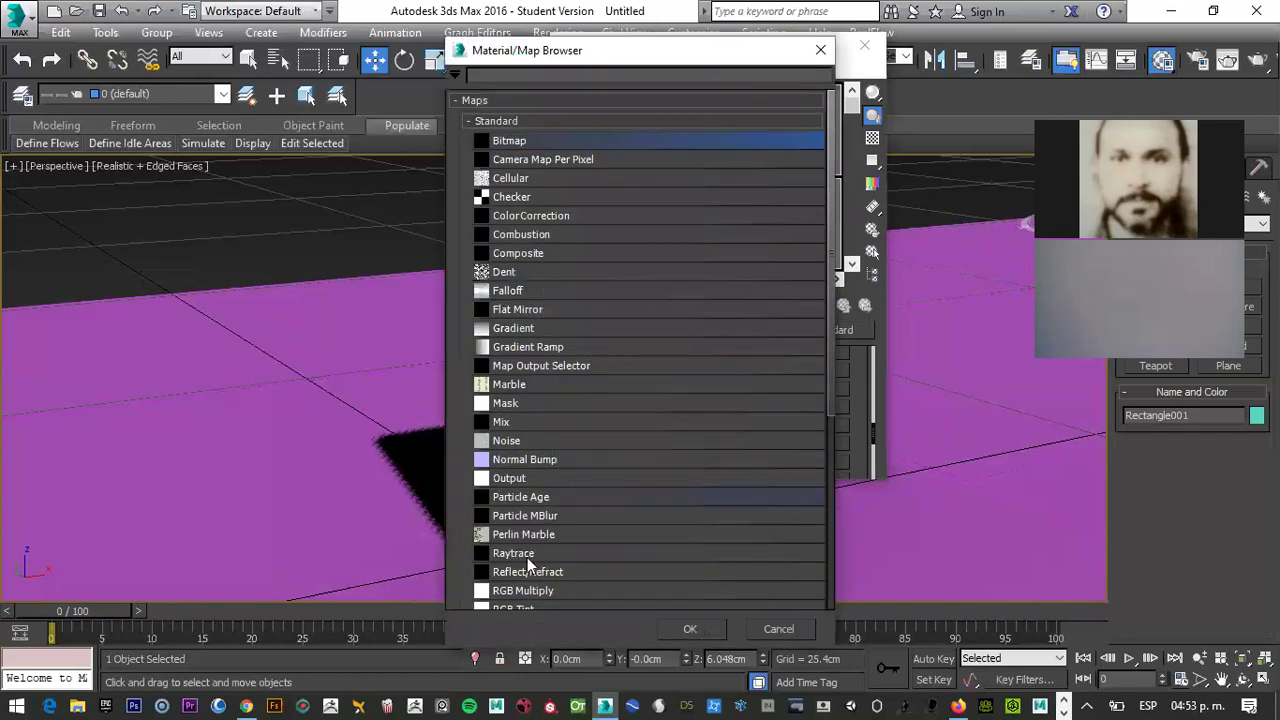
click(534, 553)
click(690, 629)
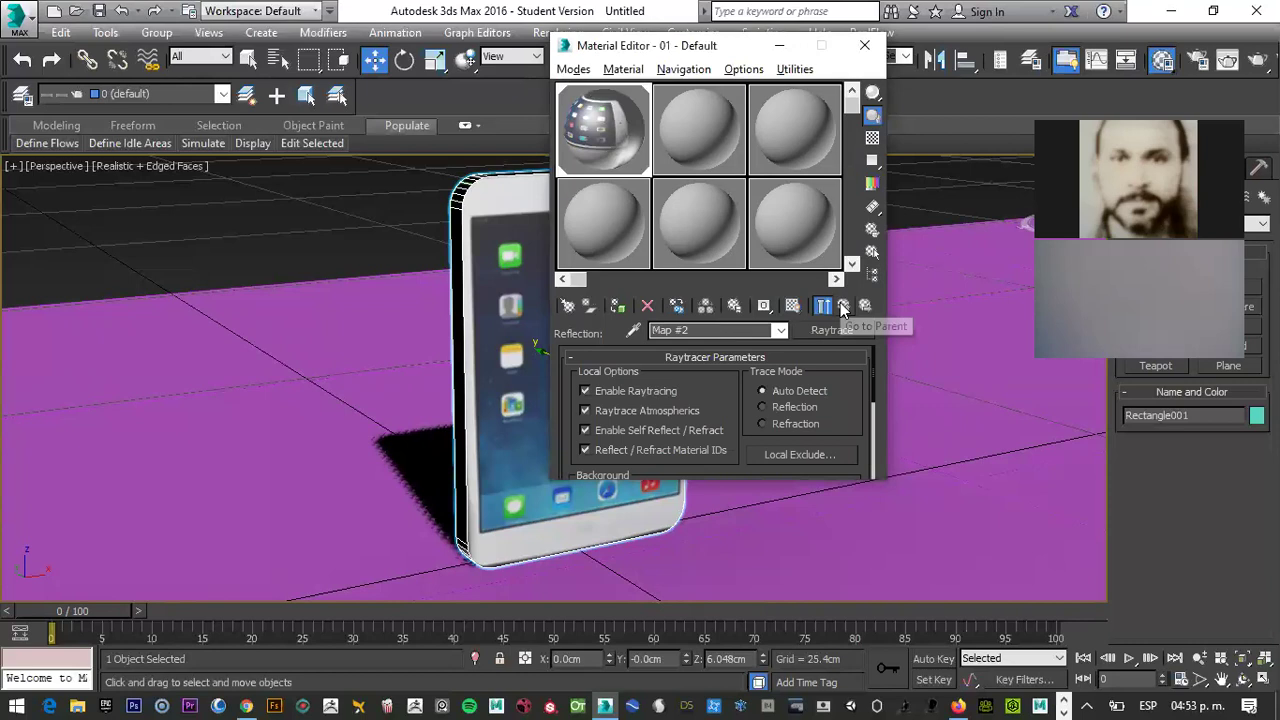
click(841, 310)
click(842, 310)
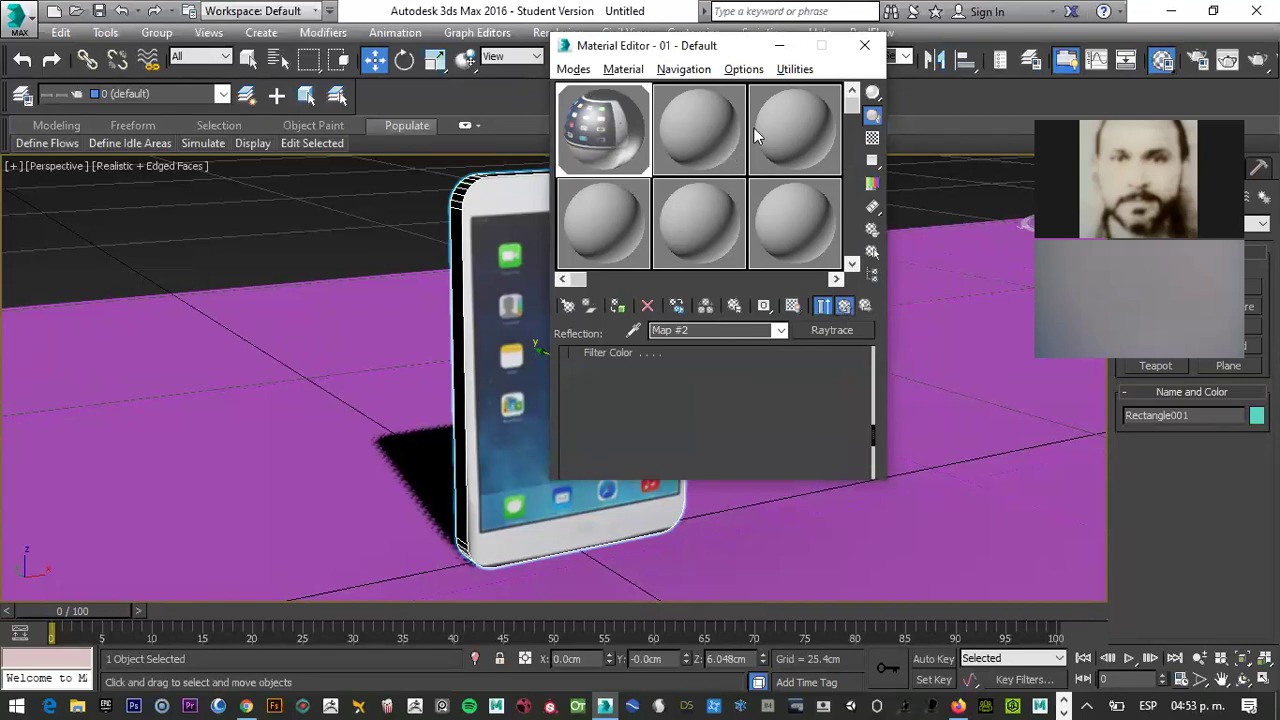
Turn on the checkered sample background and inspect the 01 - Default reflections in an enlarged preview
click(873, 138)
double_click(610, 130)
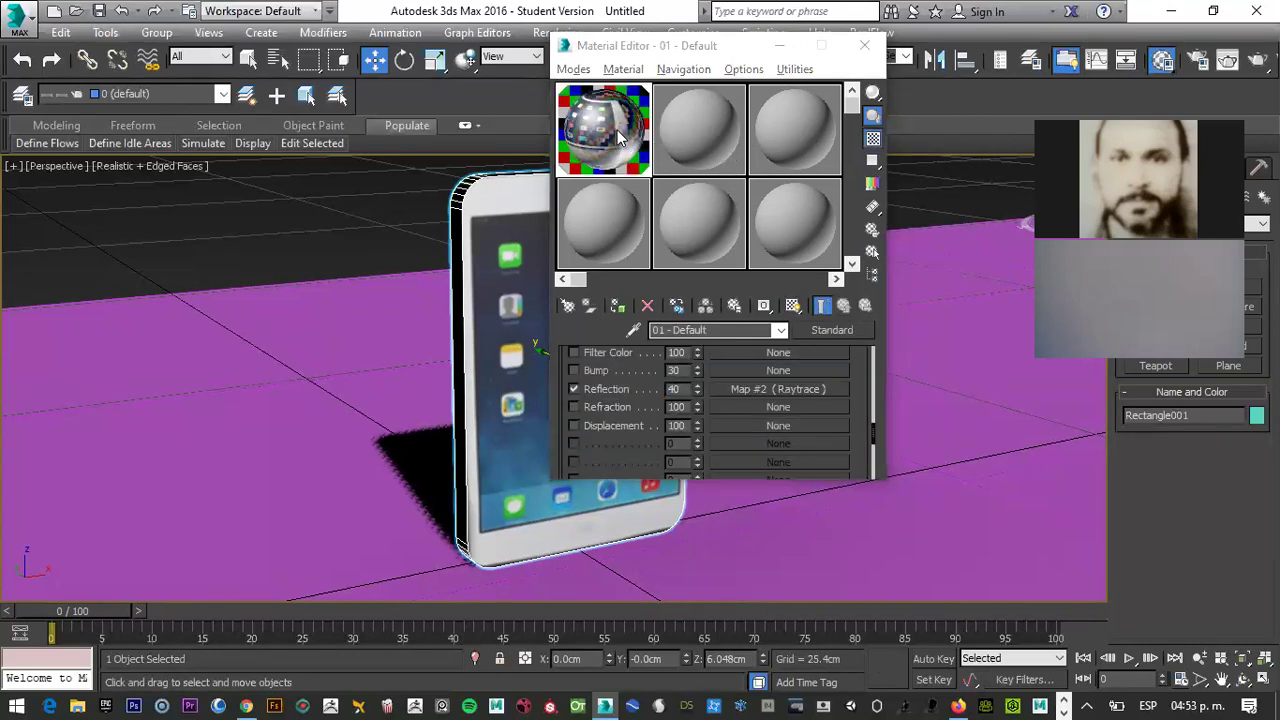
drag(898, 73, 423, 59)
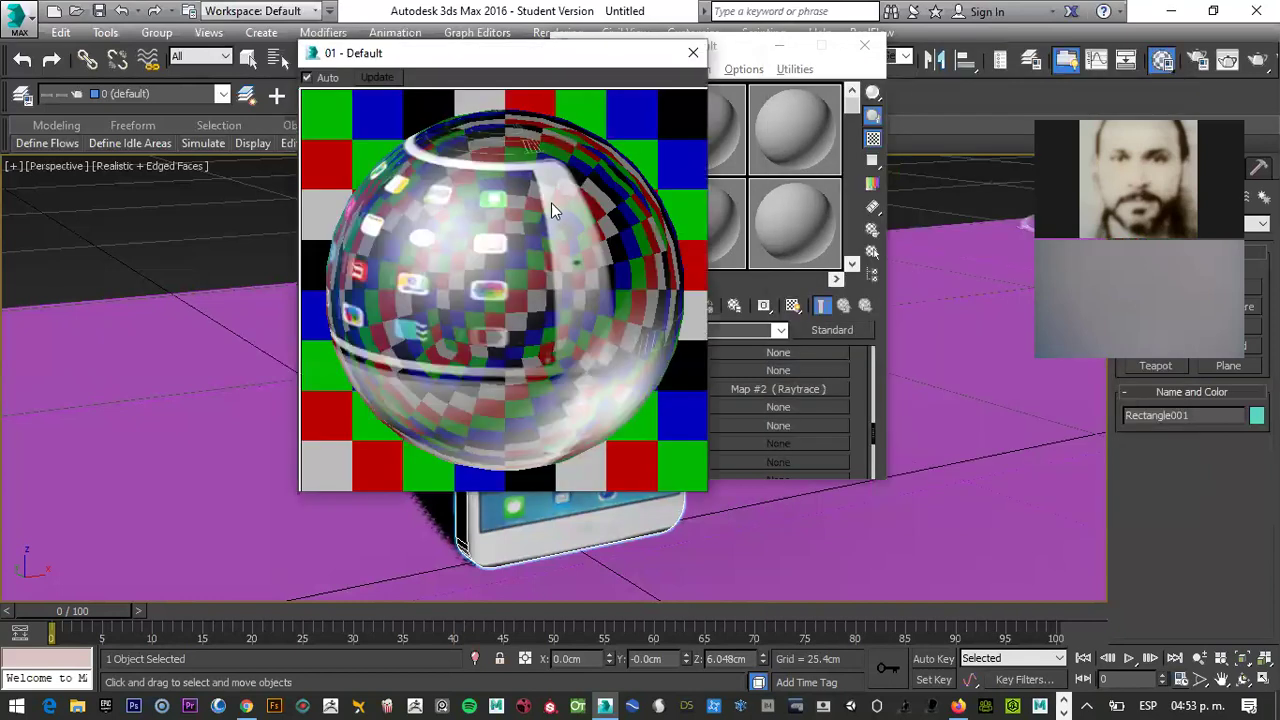
click(693, 51)
Apply the 02 - Default material to the ground plane in the Perspective view
drag(708, 48, 281, 72)
click(291, 170)
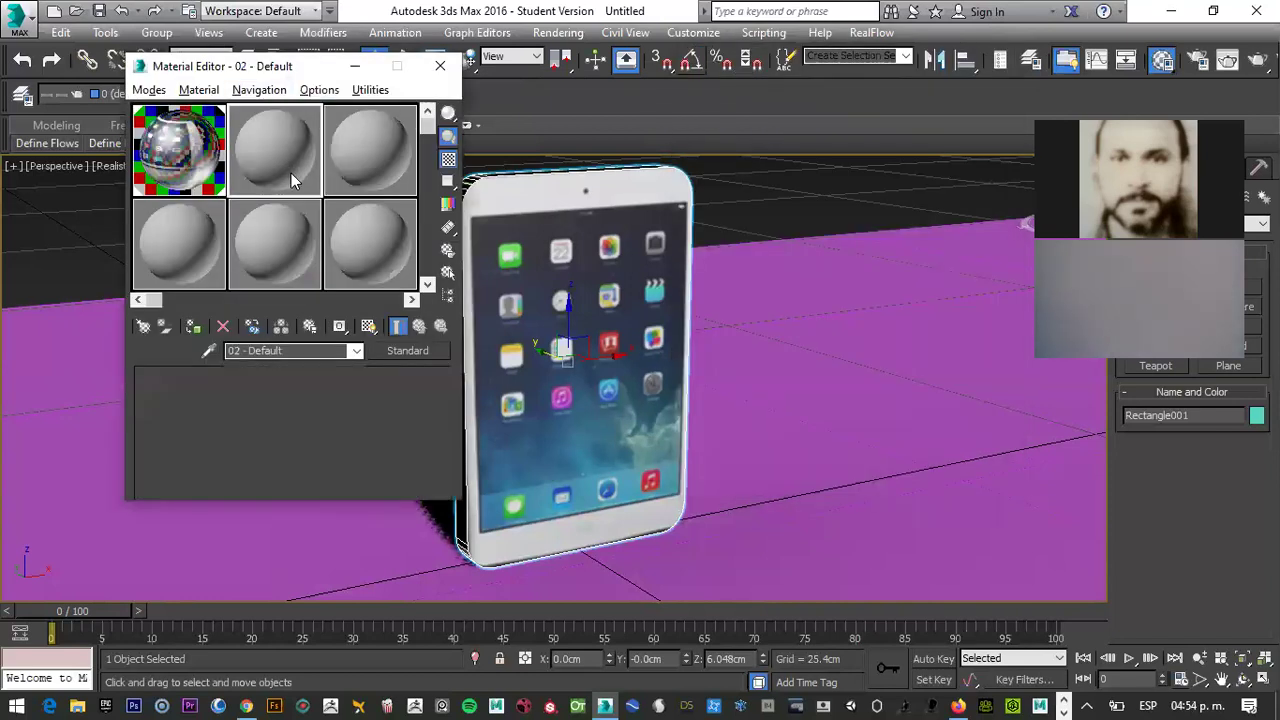
drag(298, 156, 843, 441)
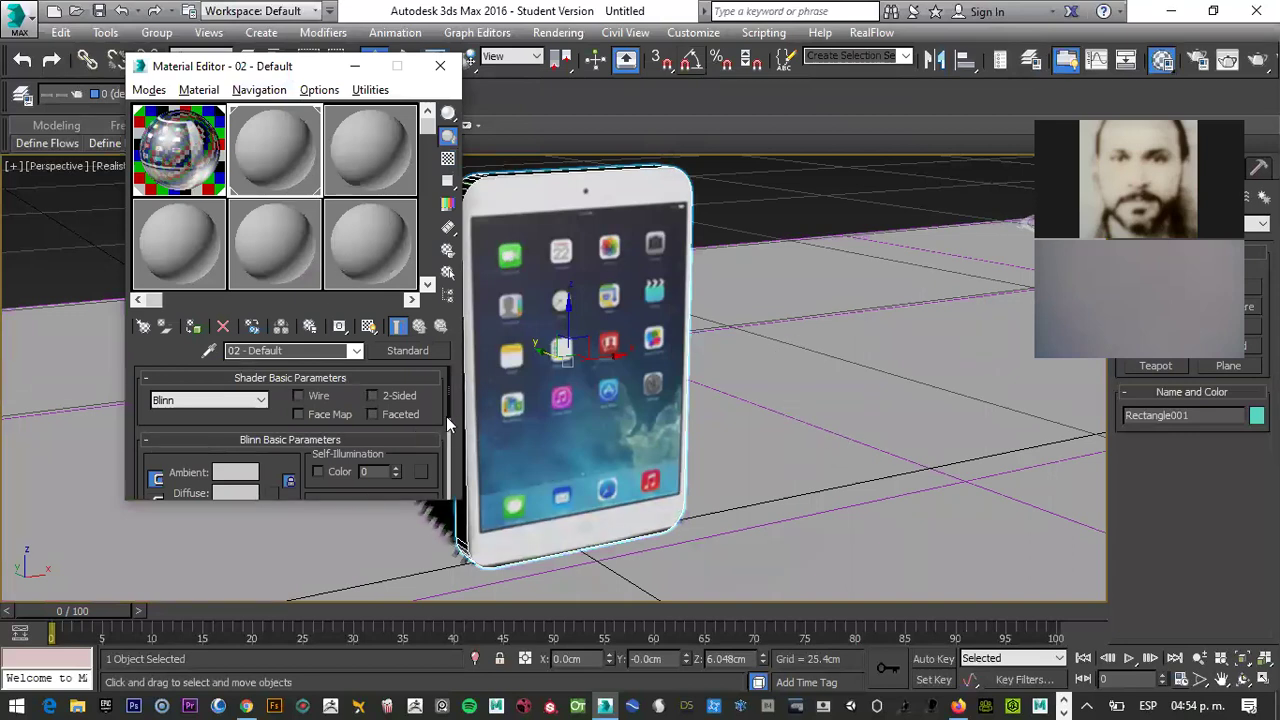
Set the Specular Level of 02 - Default to 96 and its Glossiness to 34
drag(448, 411, 450, 437)
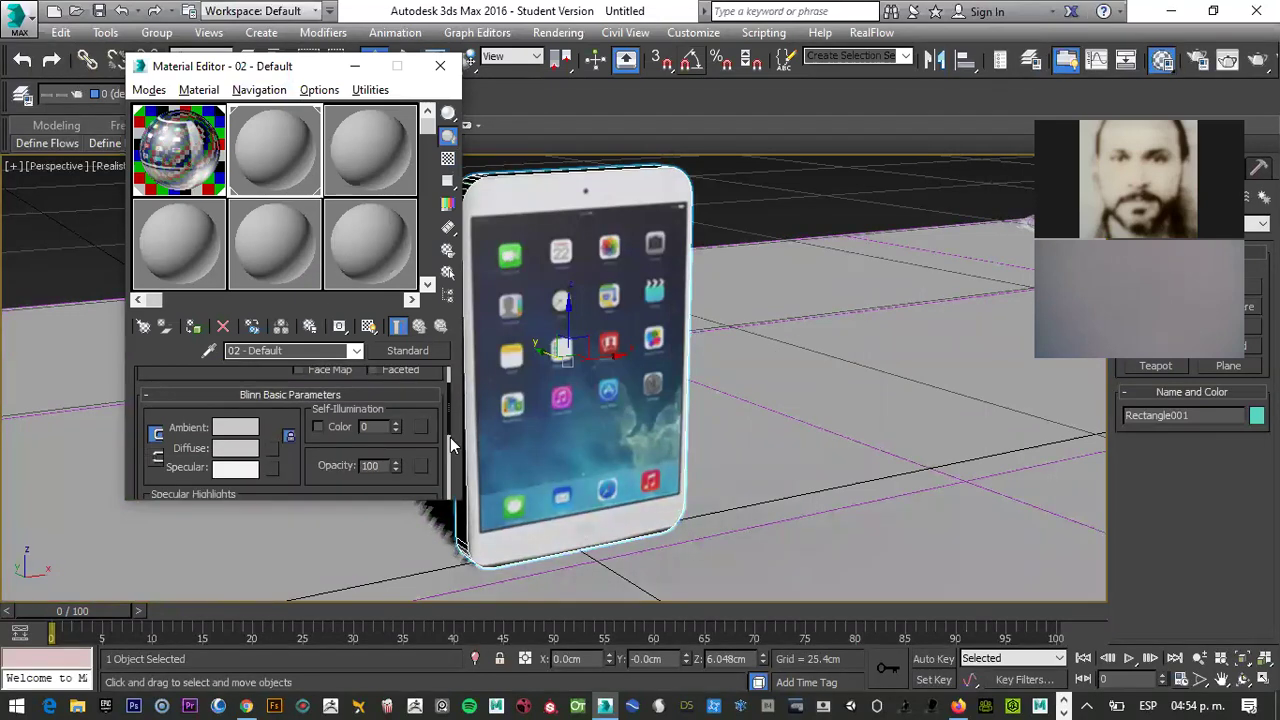
scroll(268, 422, down, 3)
drag(268, 334, 269, 328)
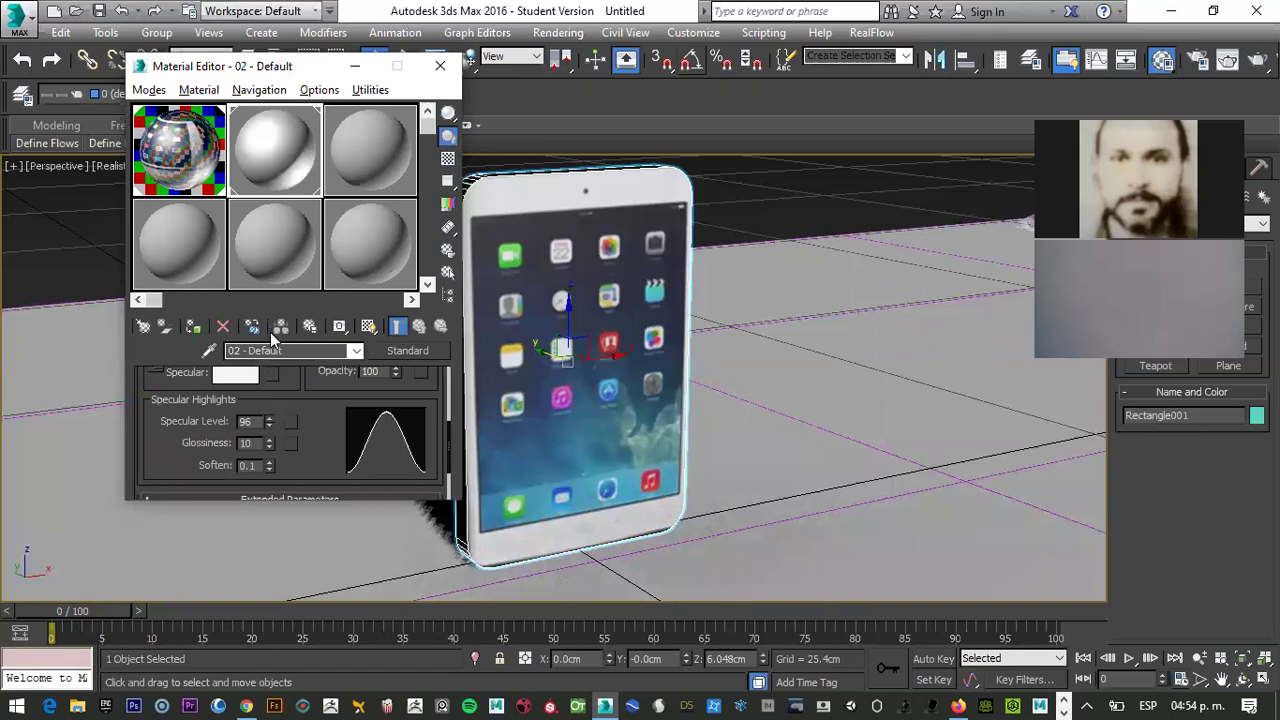
drag(268, 441, 269, 416)
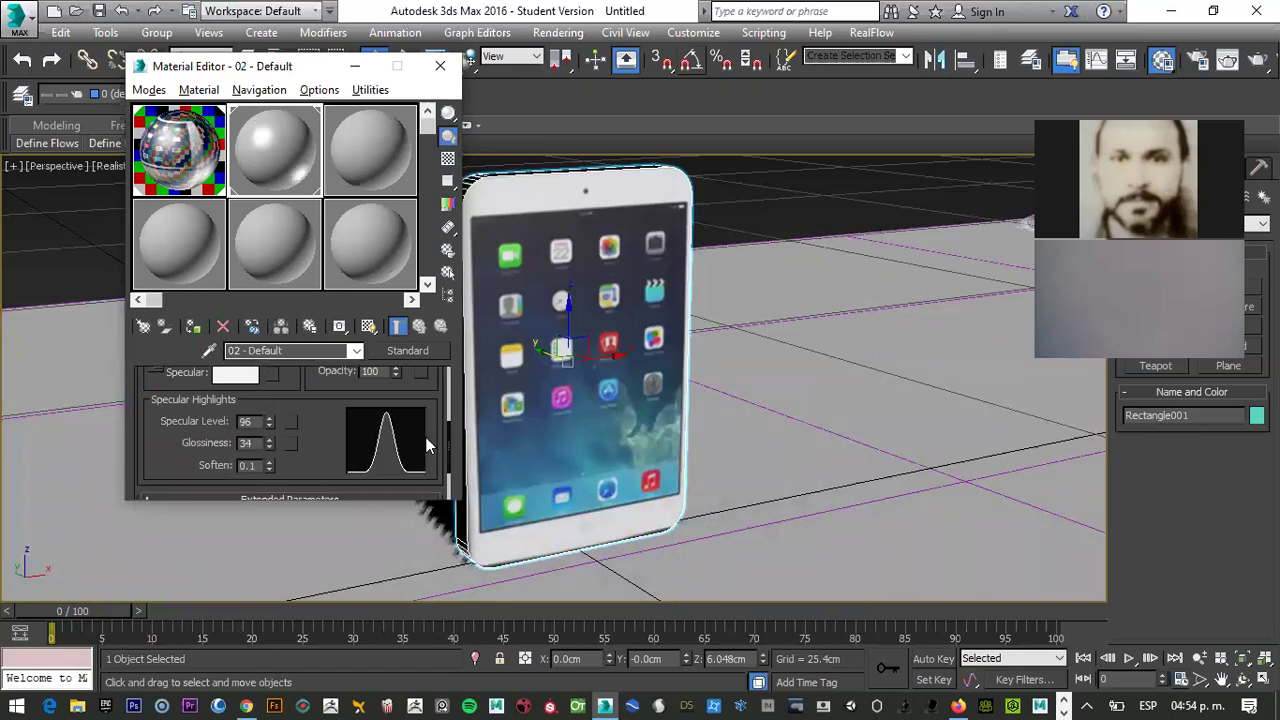
Enable the Reflection map of 02 - Default at amount 80 with a Raytrace map and close the Material Editor
scroll(448, 491, down, 2)
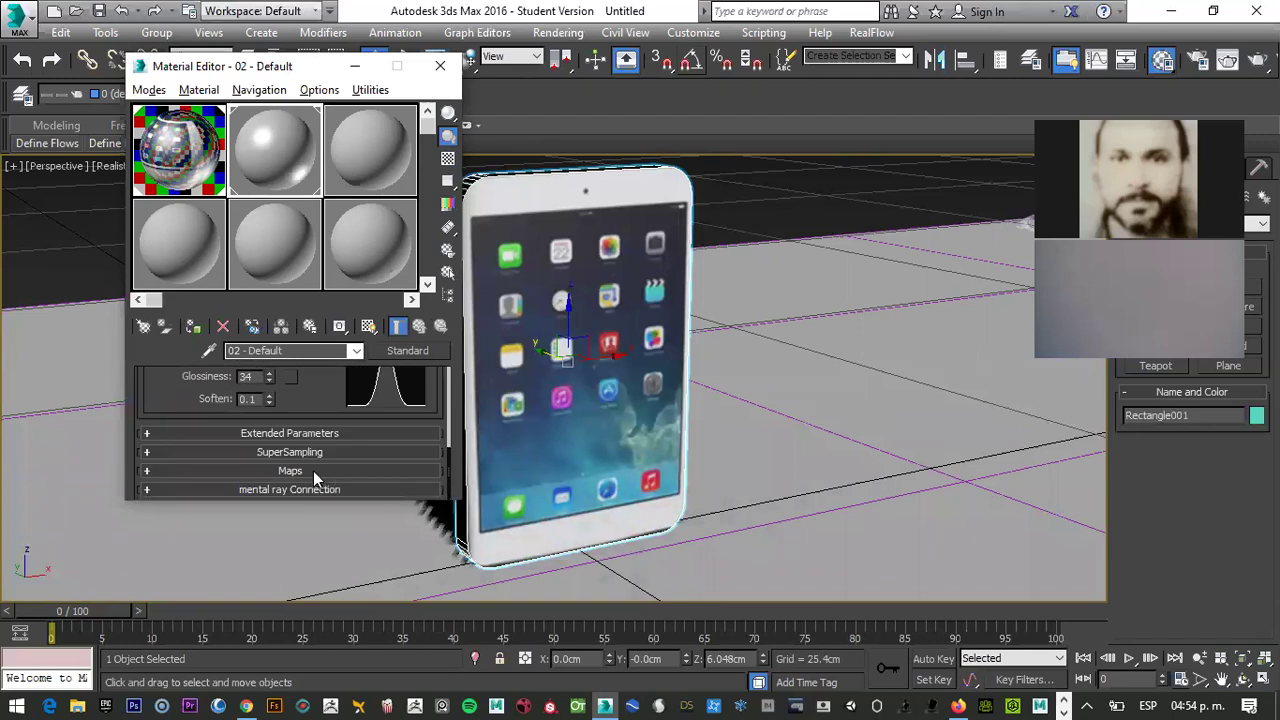
click(313, 471)
scroll(424, 456, down, 2)
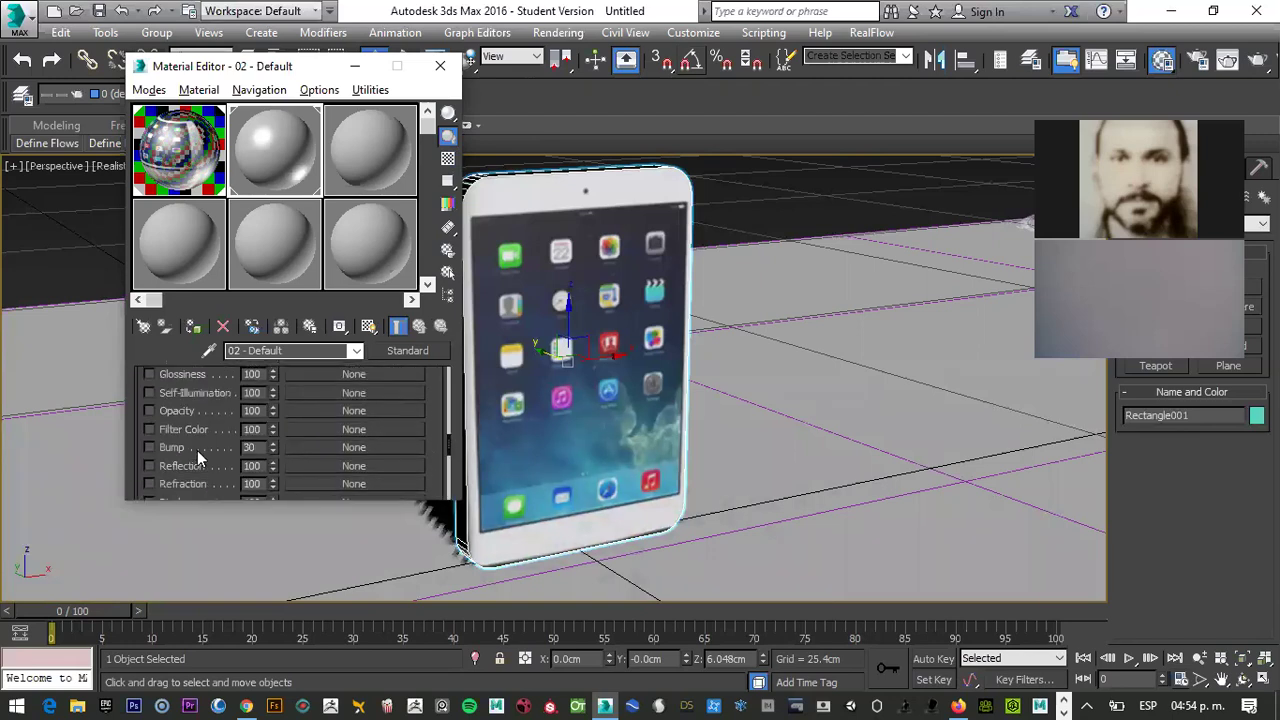
click(150, 465)
drag(262, 465, 232, 474)
text(80)
click(373, 465)
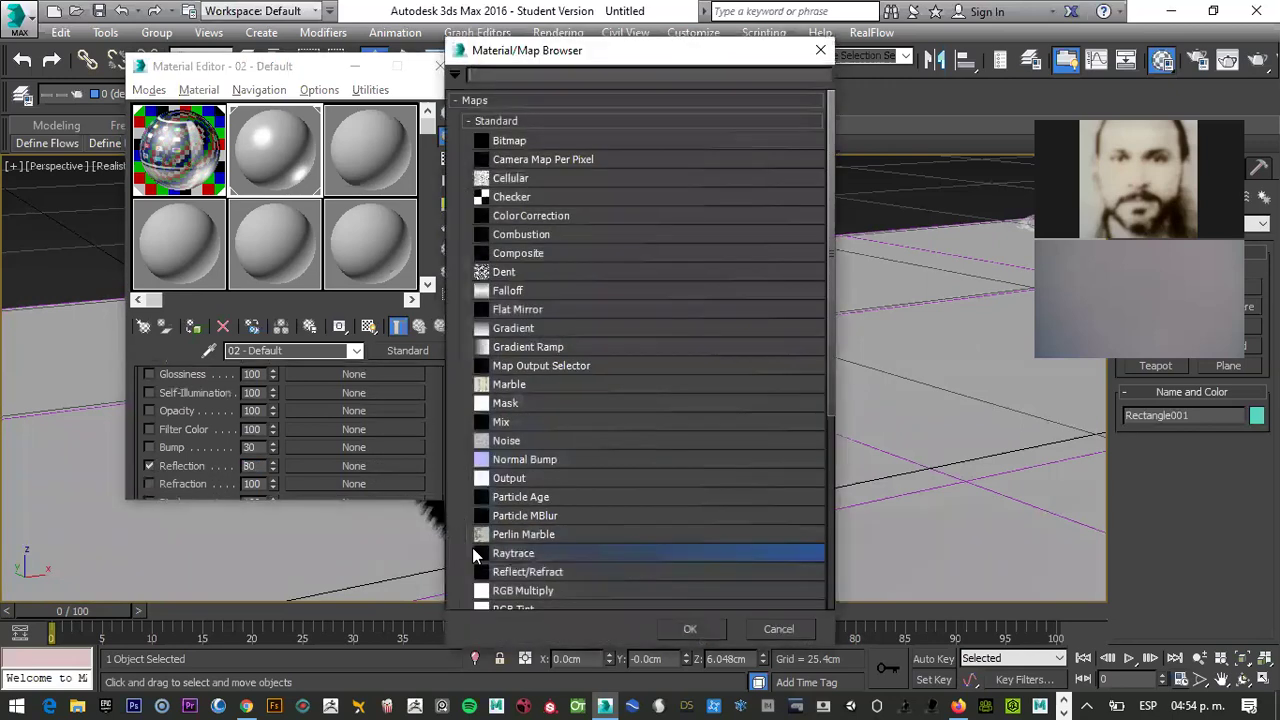
double_click(512, 555)
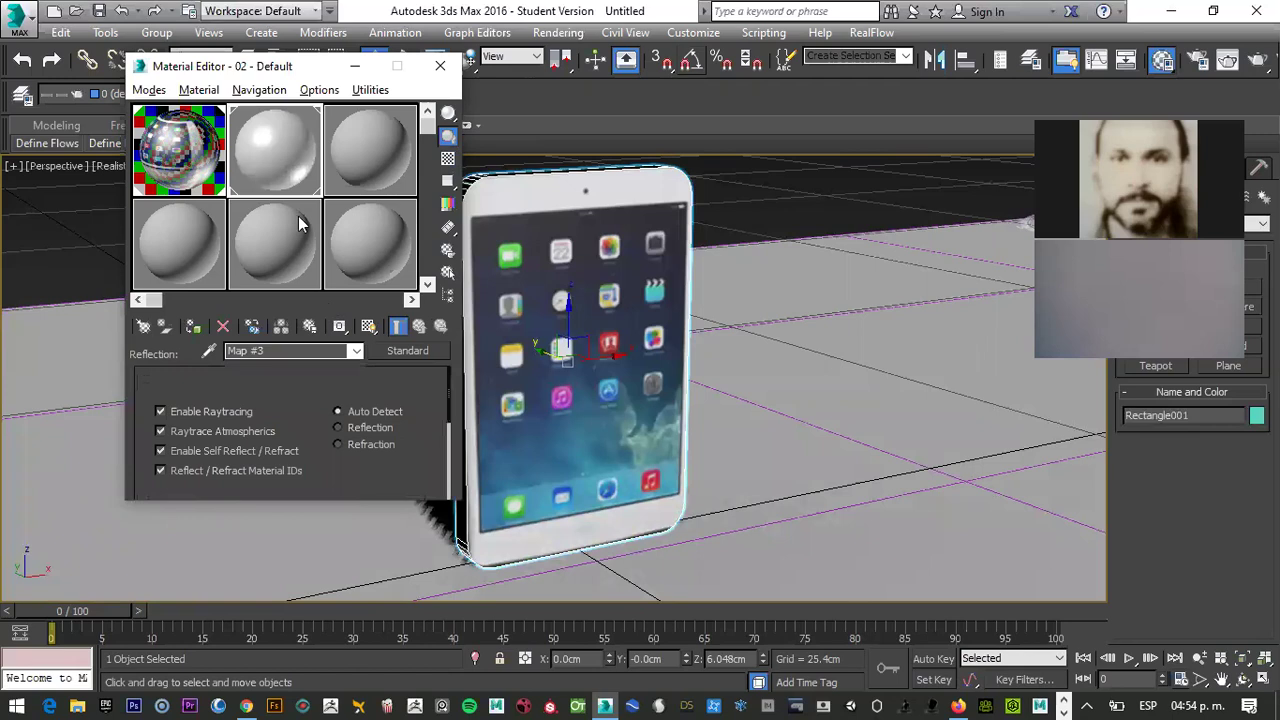
click(440, 68)
Clone the textured slab along the X axis to place a second one beside it
scroll(634, 360, down, 3)
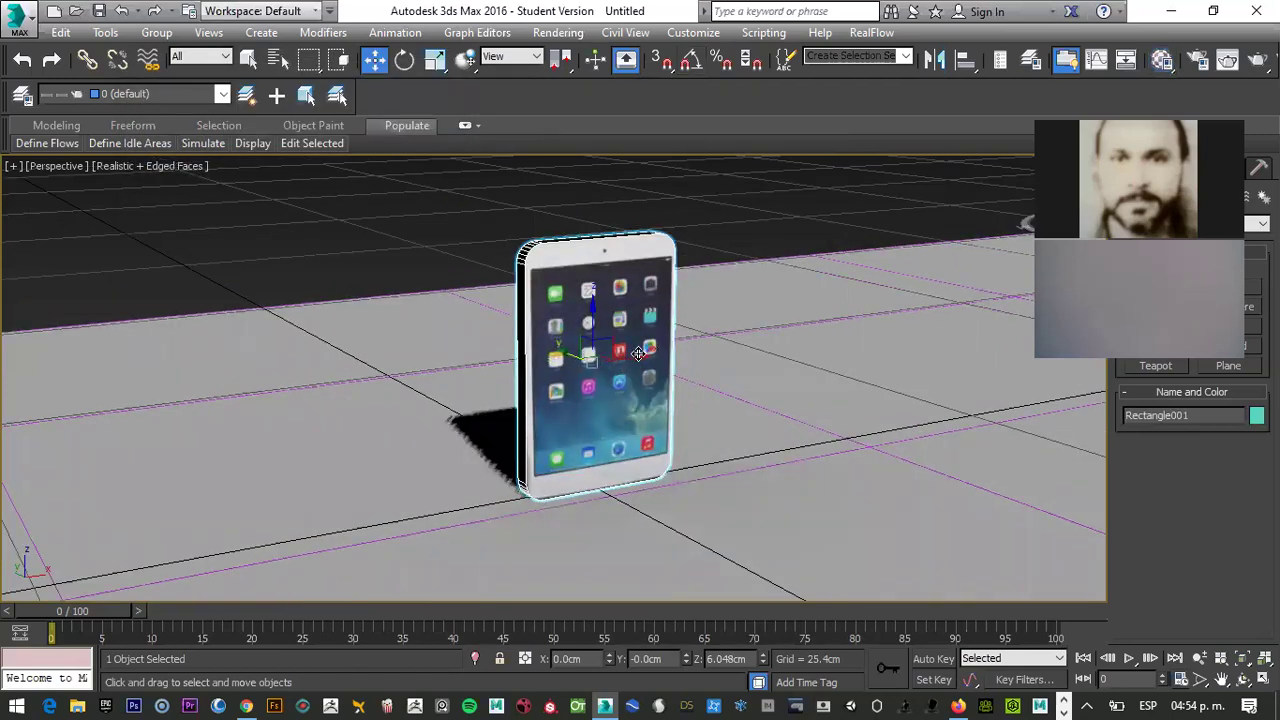
shift+drag(638, 354, 824, 354)
click(656, 433)
With angle snap on, rotate the cloned slab about its vertical axis so its back faces the view
key(e)
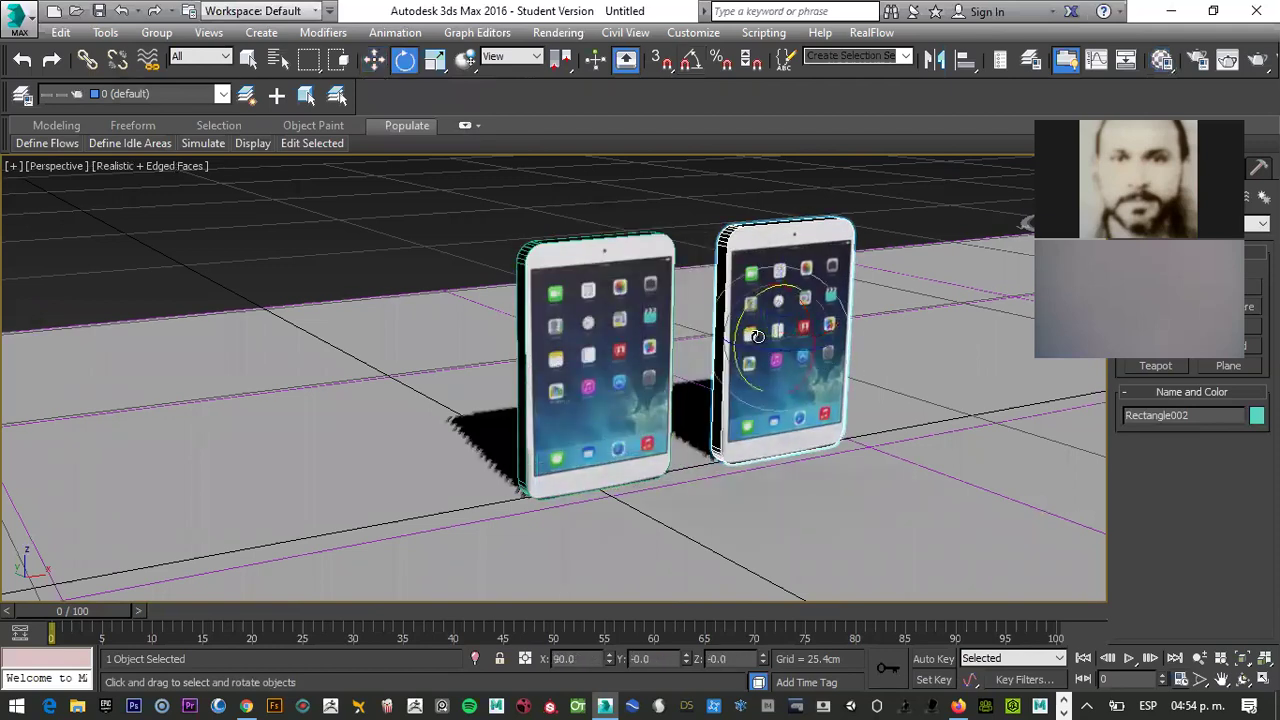
click(690, 59)
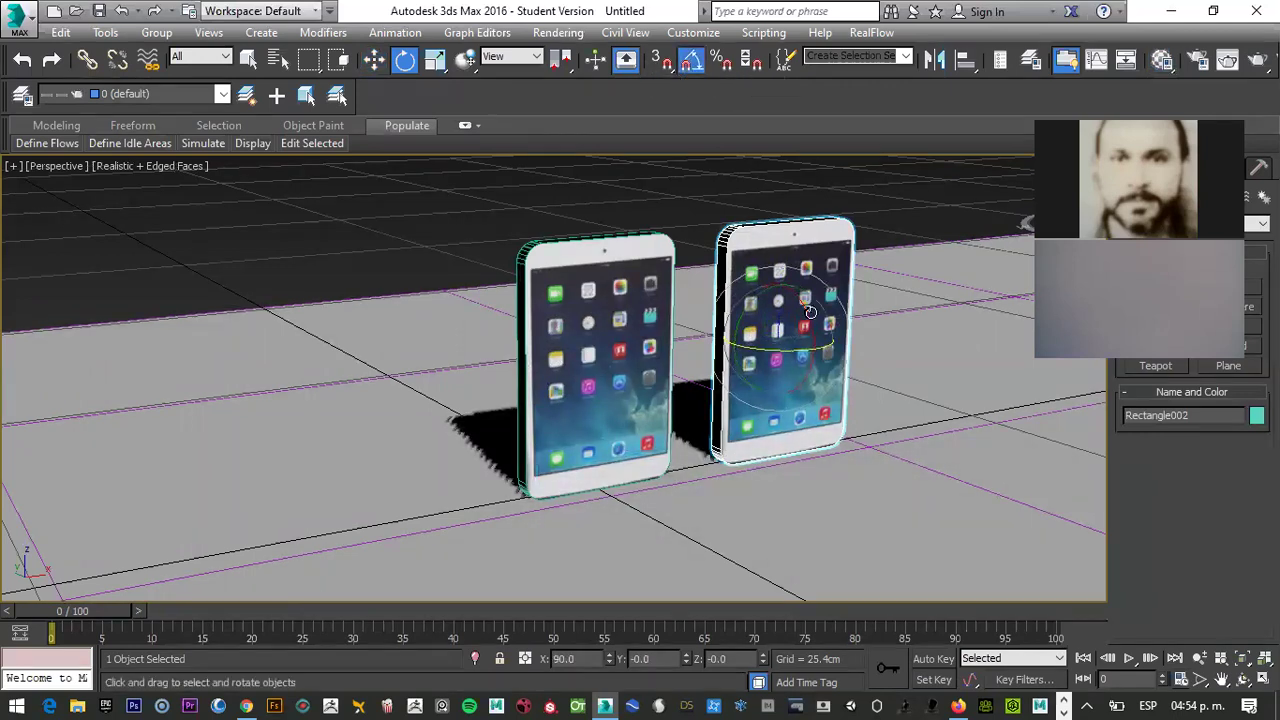
drag(816, 384, 811, 486)
mouse_move(780, 353)
mouse_down()
mouse_move(735, 370)
mouse_move(720, 358)
mouse_up()
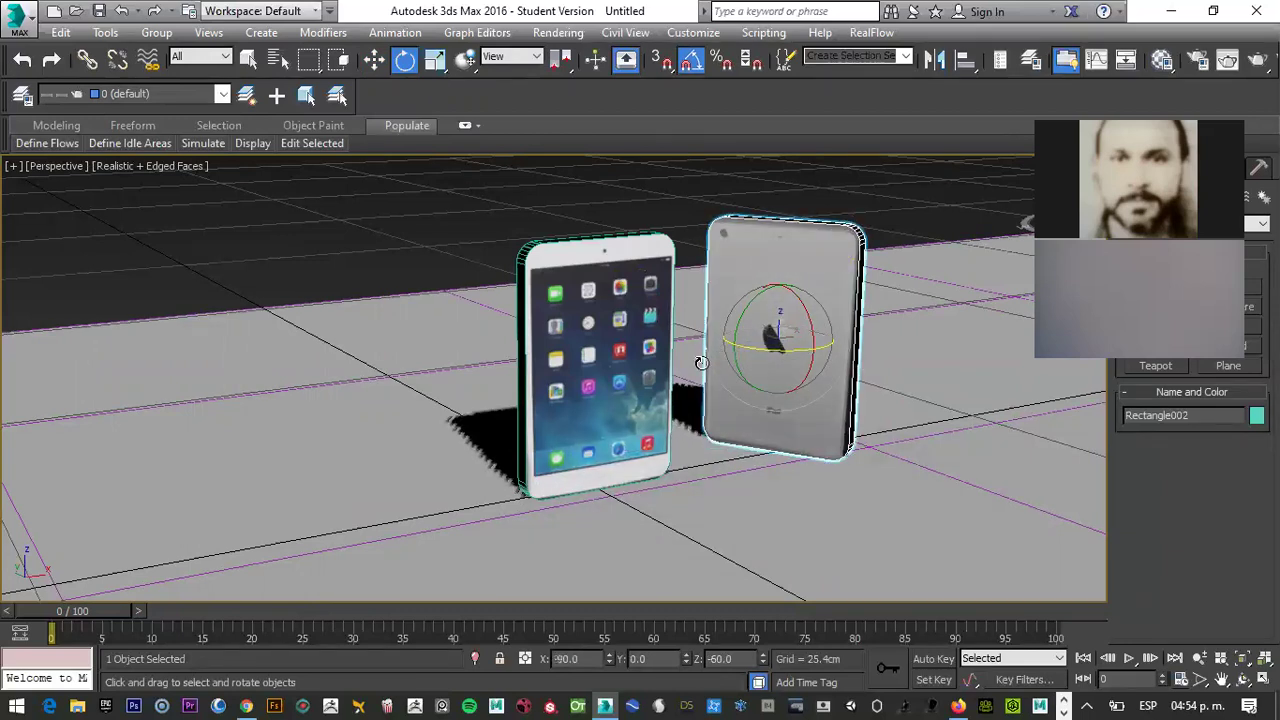
Move the cloned slab forward on the ground plane and turn it about Z to -80 degrees
key(w)
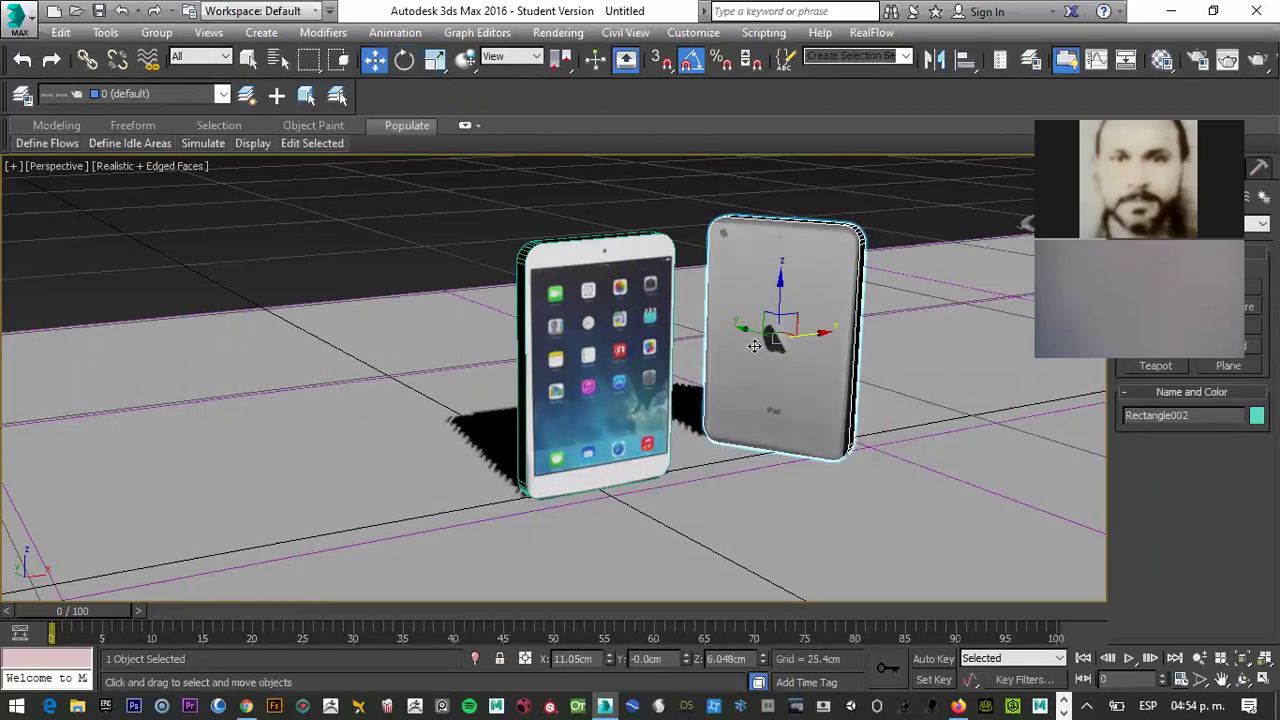
mouse_move(752, 342)
mouse_down()
mouse_move(855, 406)
mouse_move(898, 402)
mouse_move(890, 390)
mouse_move(825, 421)
mouse_up()
key(e)
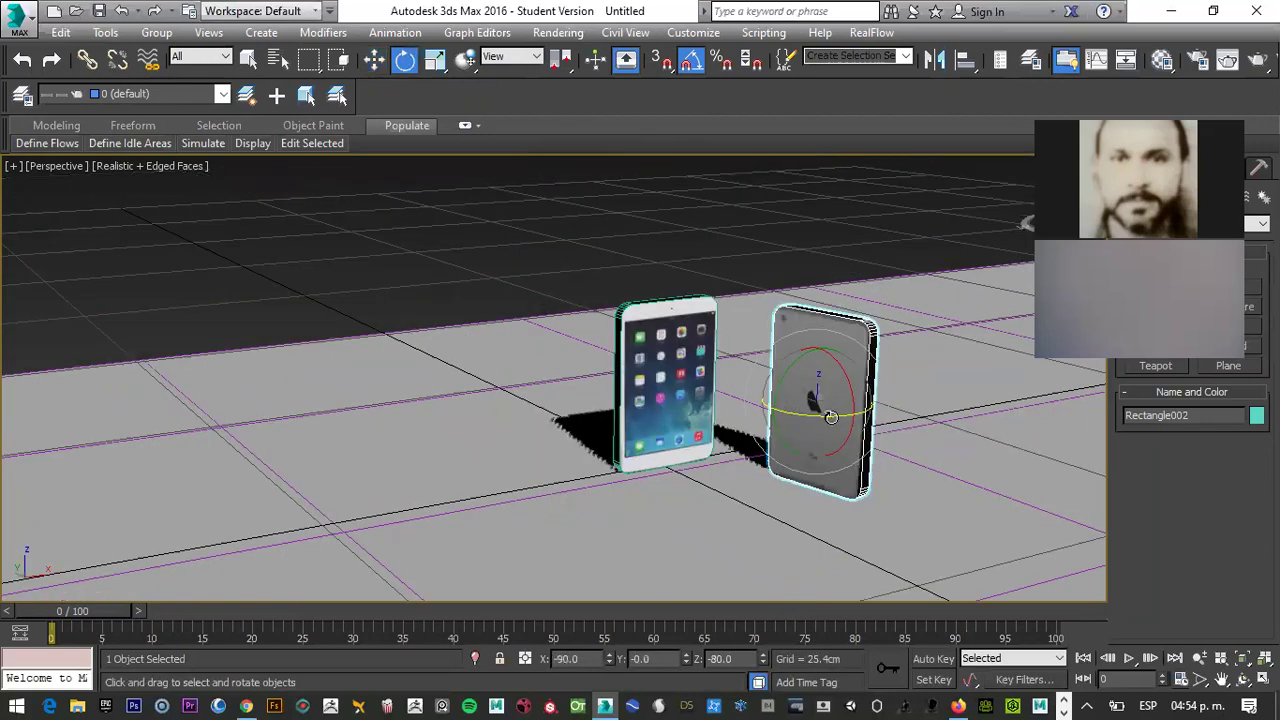
Scale the ground plane to about 460% in X and 989% in Y so it extends to the horizon
alt+middle_drag(900, 400, 902, 397)
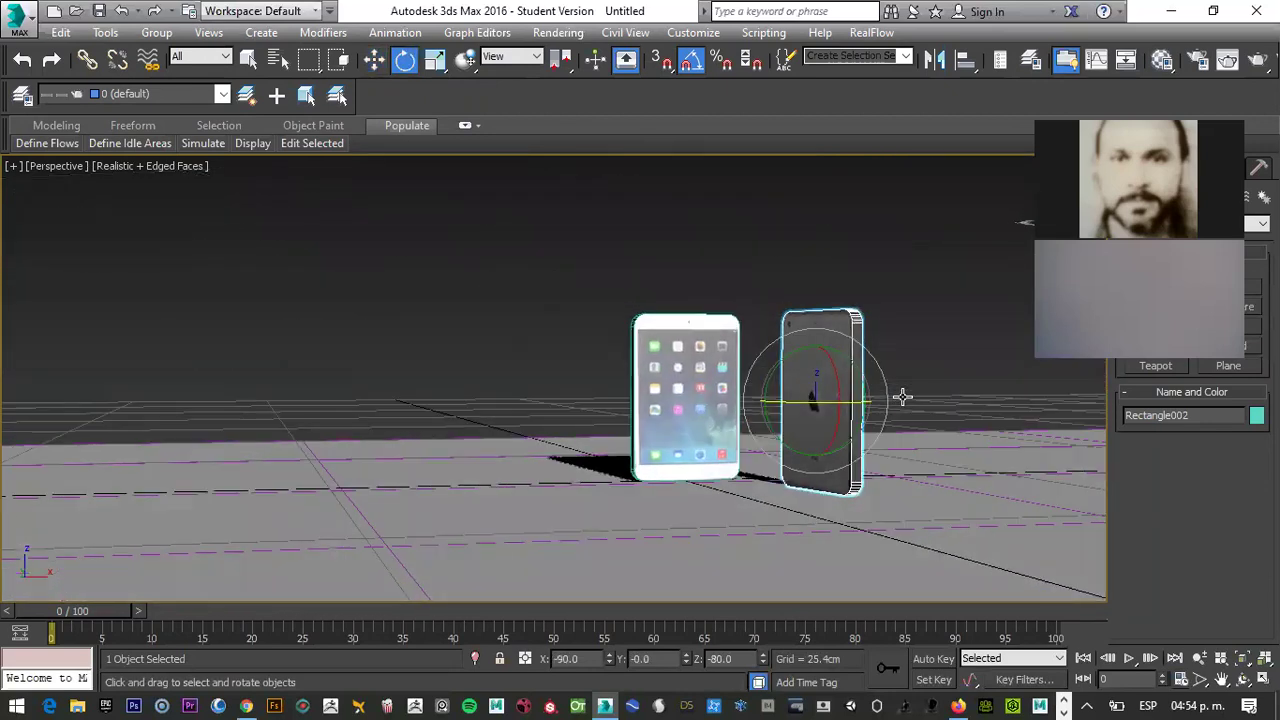
click(560, 470)
alt+middle_drag(771, 531, 780, 526)
scroll(780, 526, up, 2)
key(r)
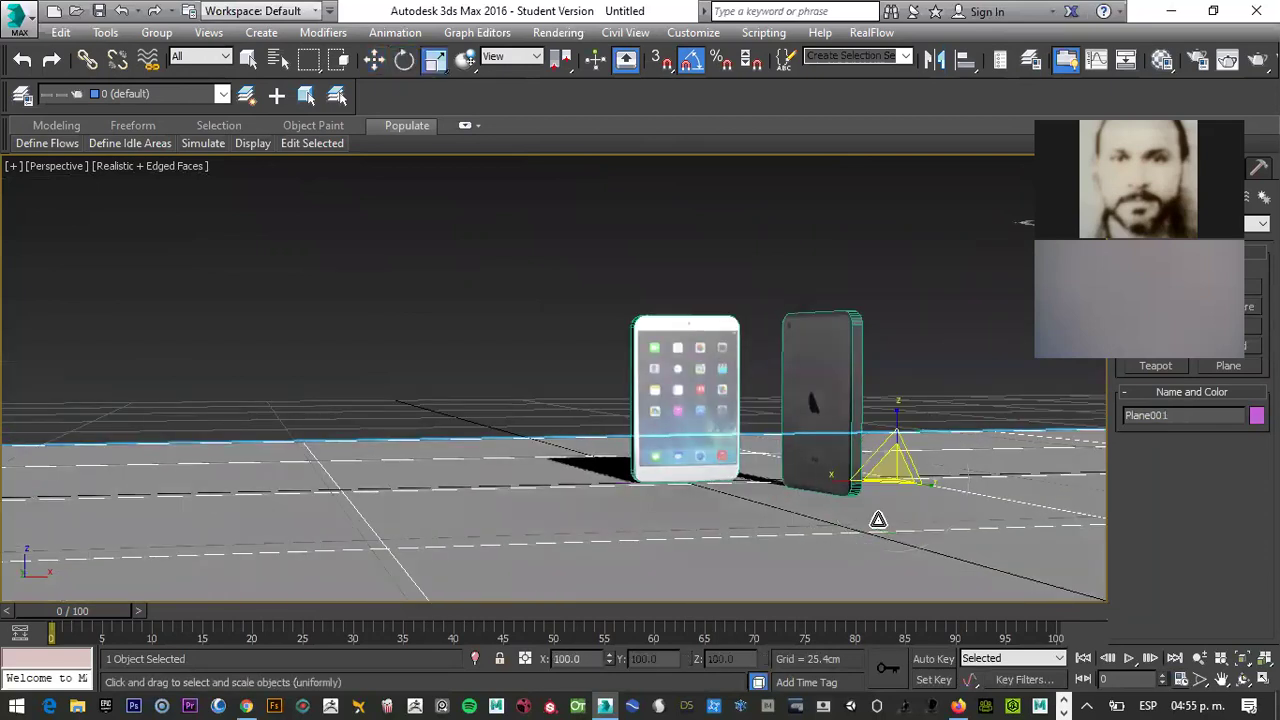
drag(944, 492, 1000, 505)
drag(843, 481, 610, 482)
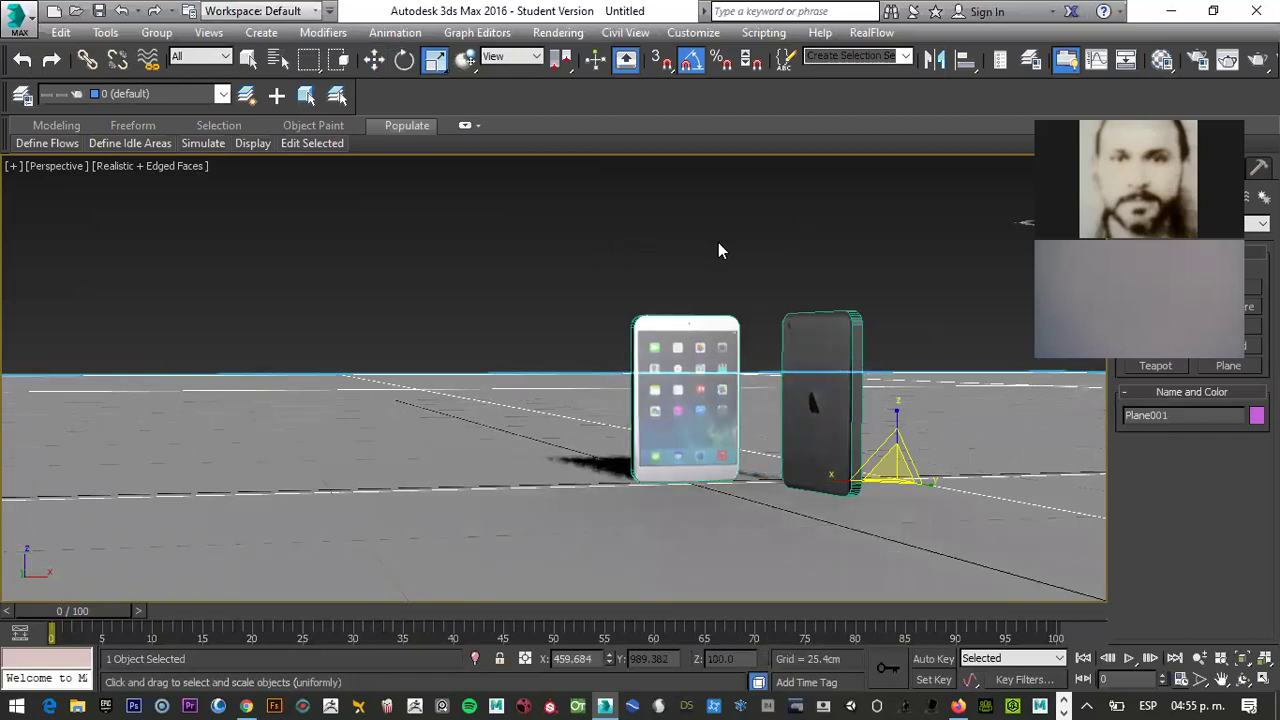
Show the safe frame in the Perspective view and open Render Setup
key(shift+f)
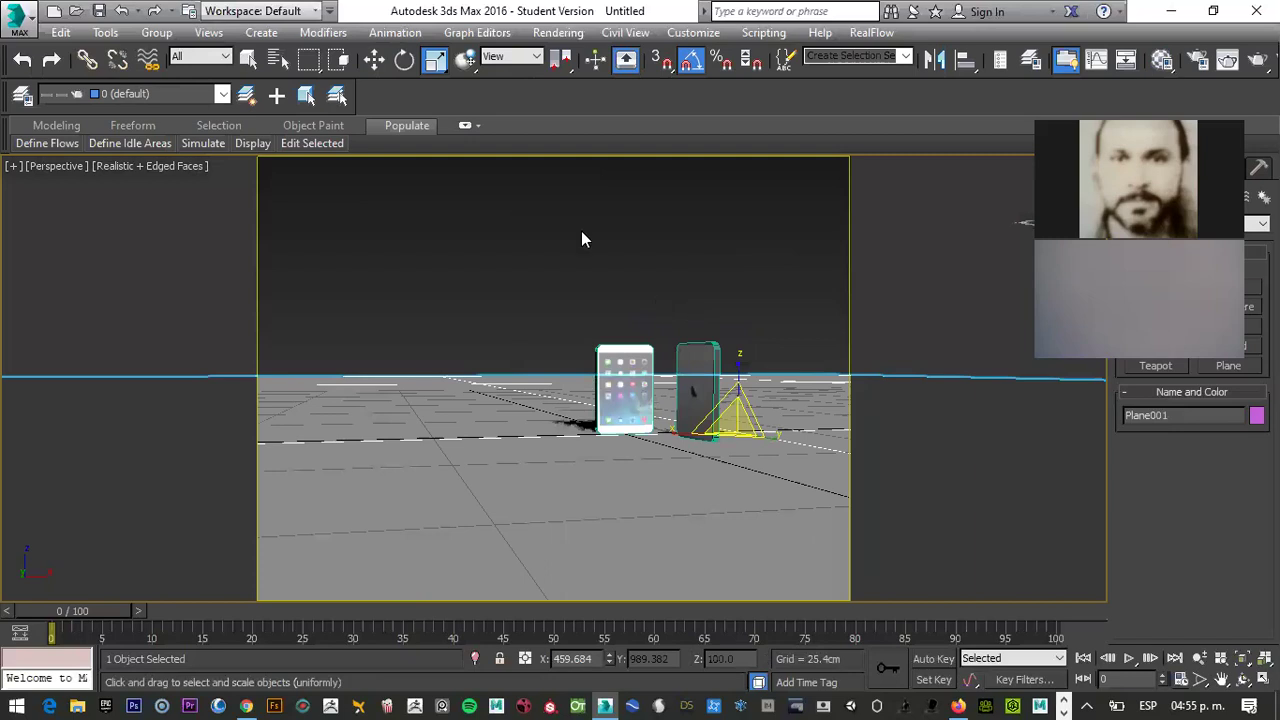
click(558, 32)
click(628, 118)
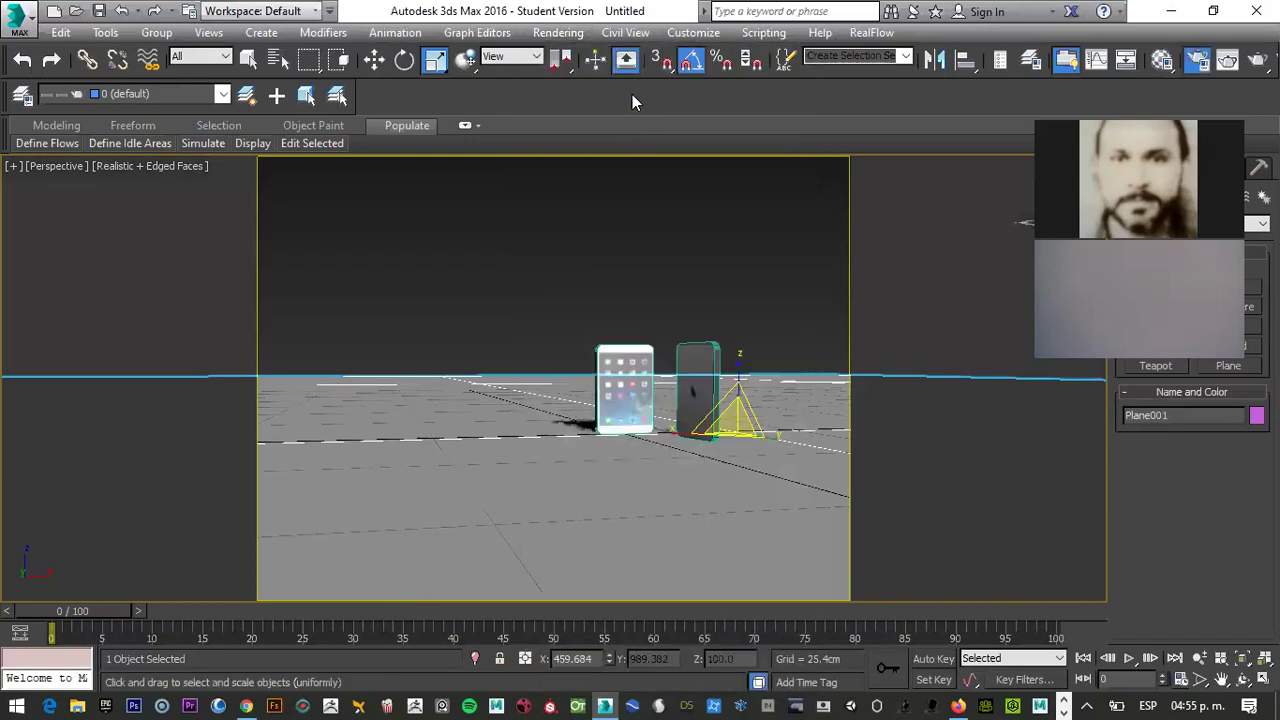
Rotate the front-facing slab about its vertical axis to a Z rotation of 30 degrees
click(564, 291)
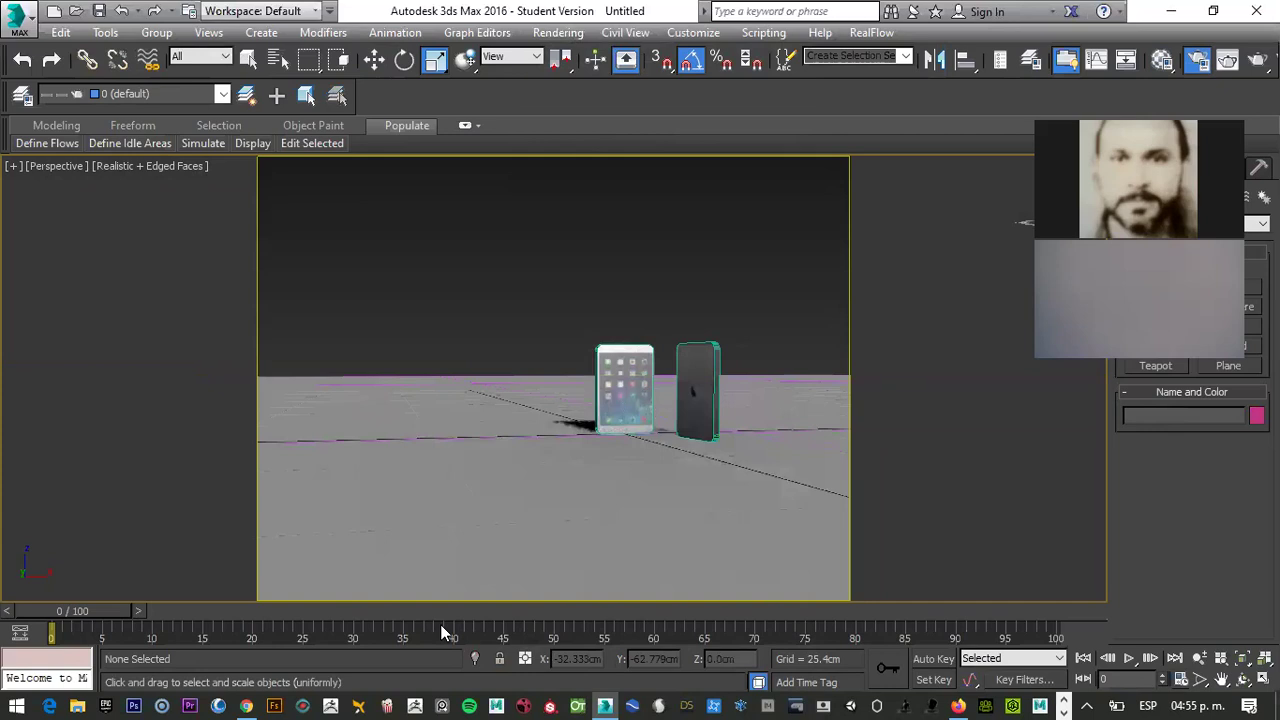
click(1200, 660)
drag(672, 475, 773, 511)
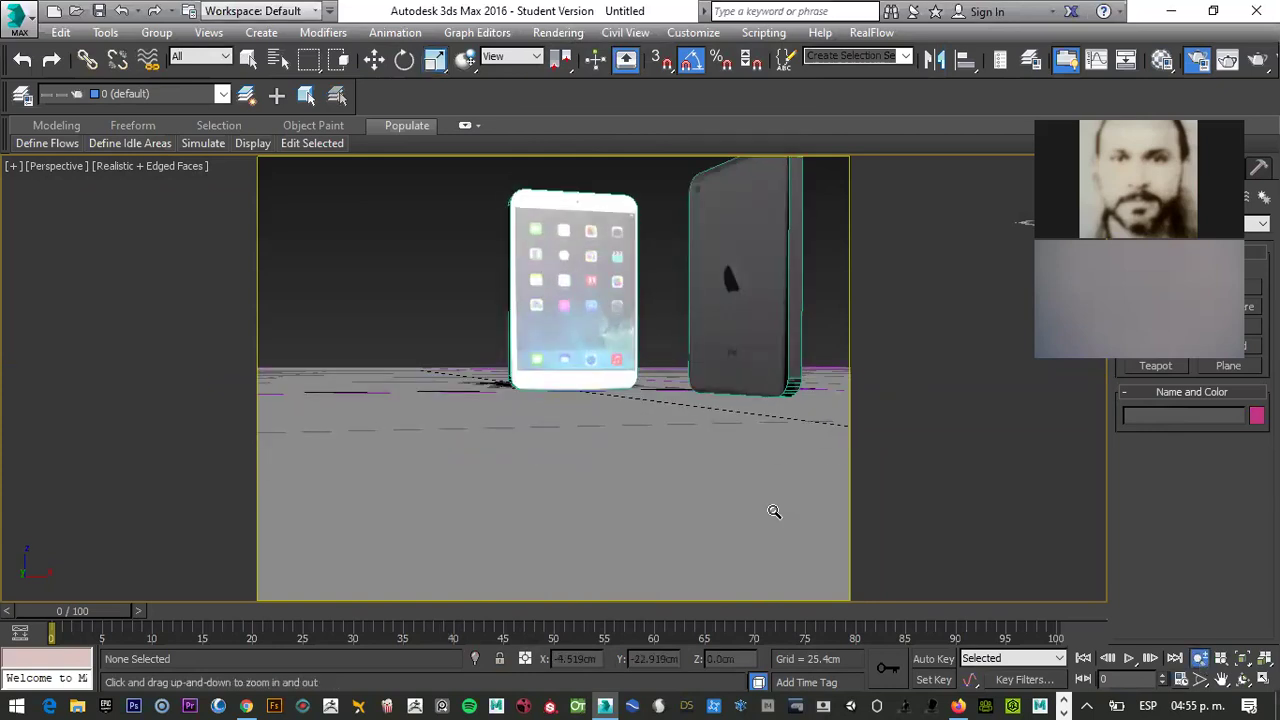
click(1221, 679)
drag(645, 421, 546, 462)
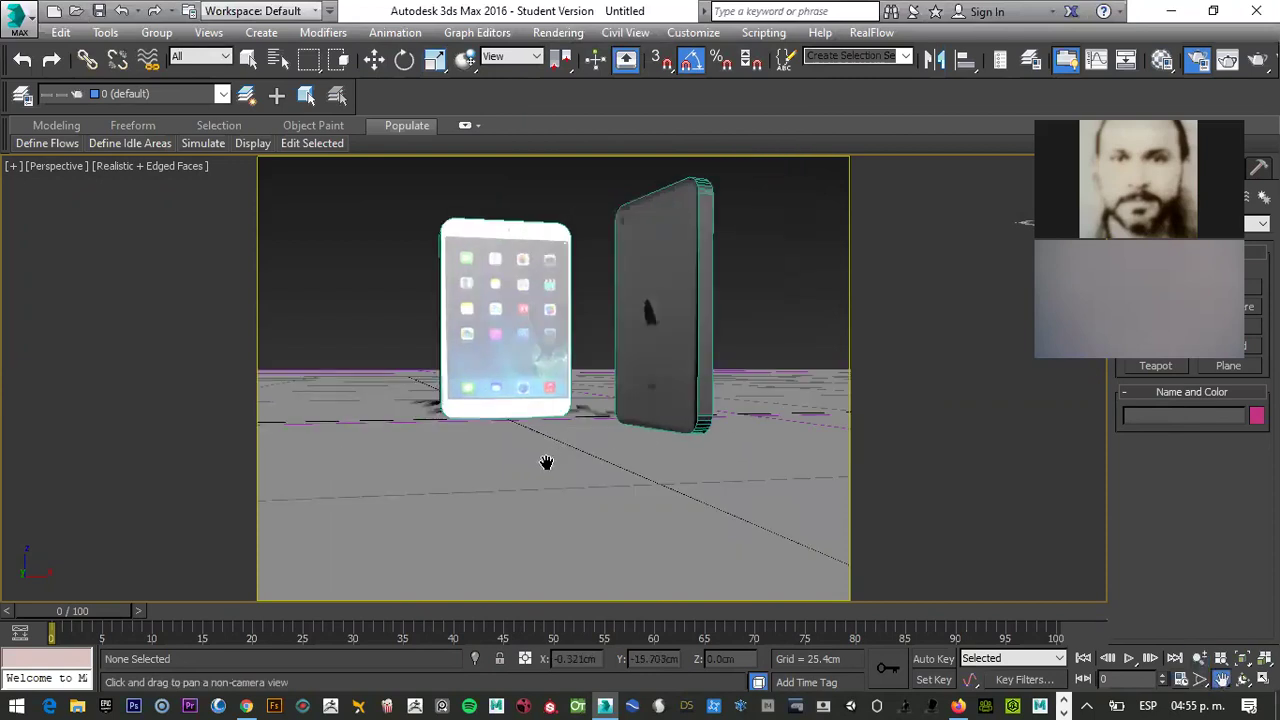
click(485, 350)
key(e)
mouse_move(463, 346)
mouse_down()
mouse_move(481, 342)
mouse_move(402, 344)
mouse_move(484, 352)
mouse_up()
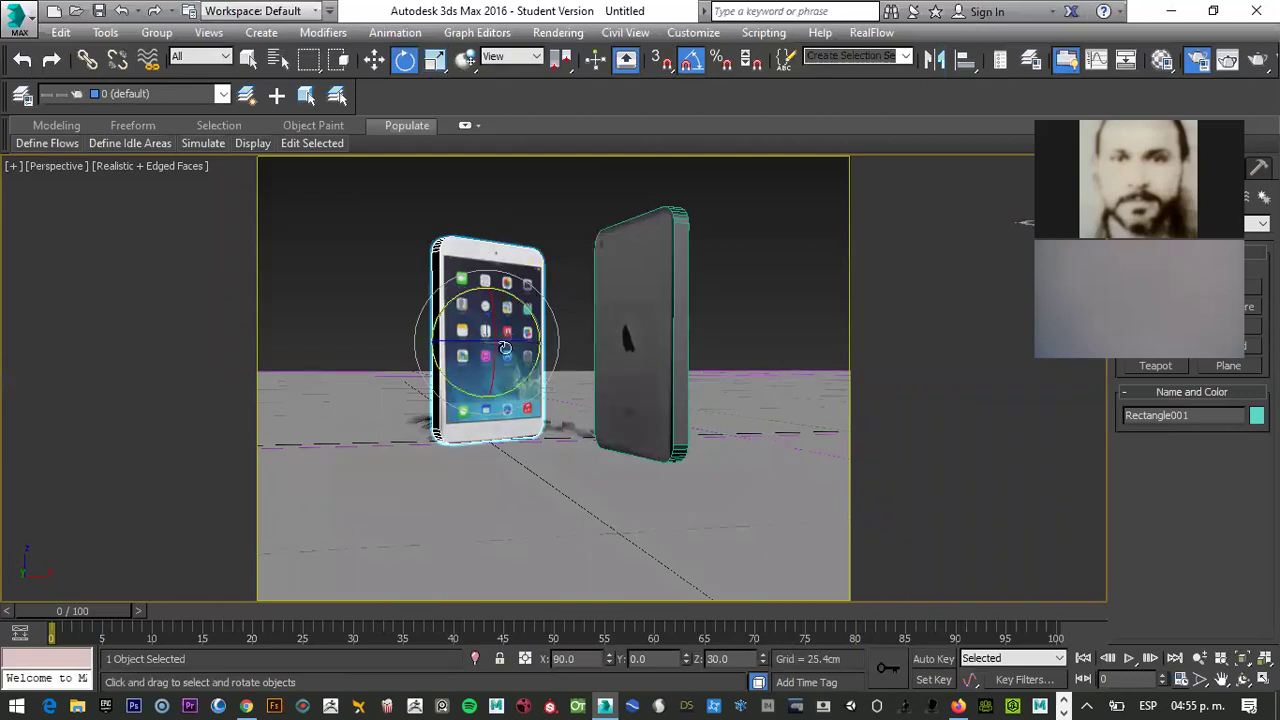
click(388, 277)
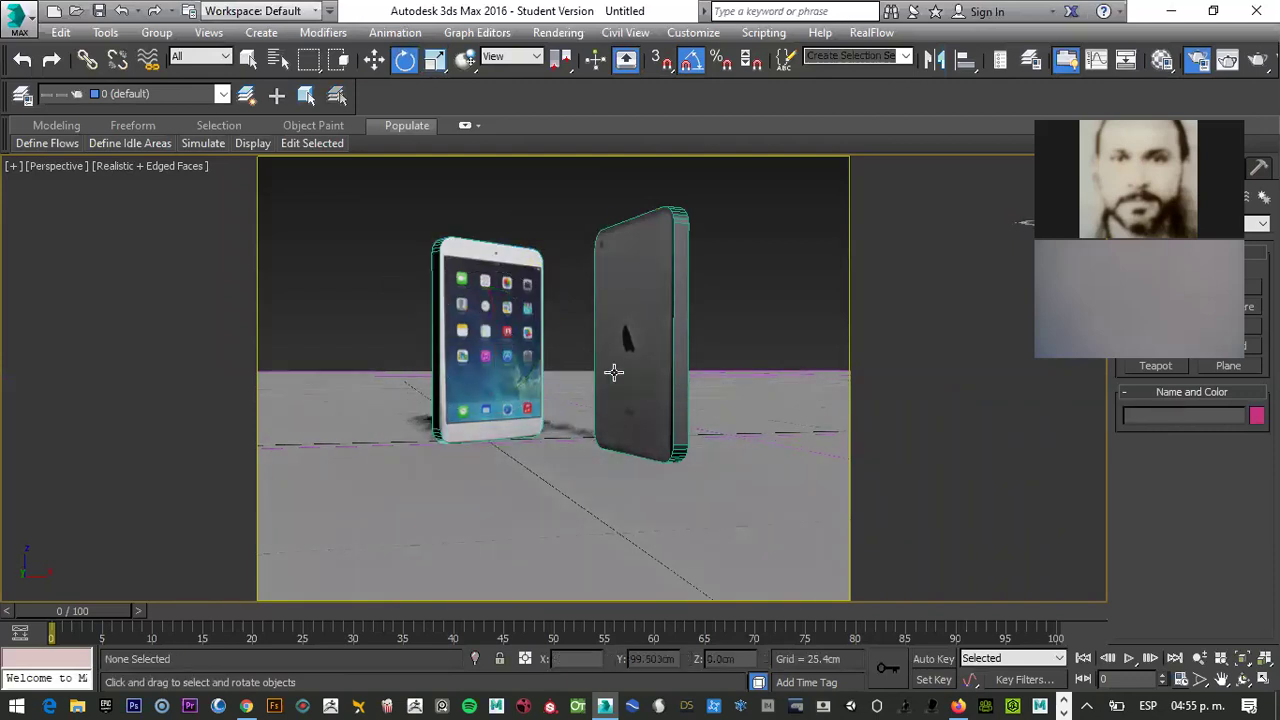
Frame both slabs closely in the Perspective view and place a standard Skylight on the ground beside the front-facing slab
scroll(585, 372, up, 5)
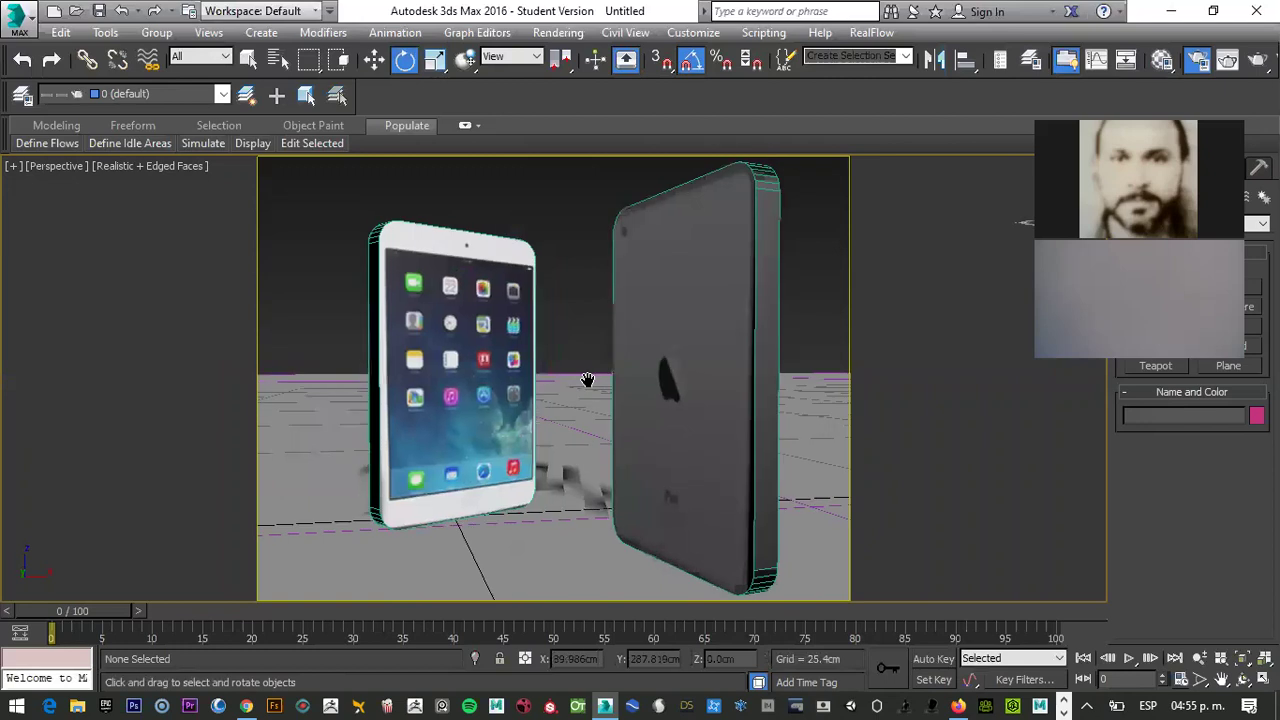
middle_drag(585, 372, 580, 372)
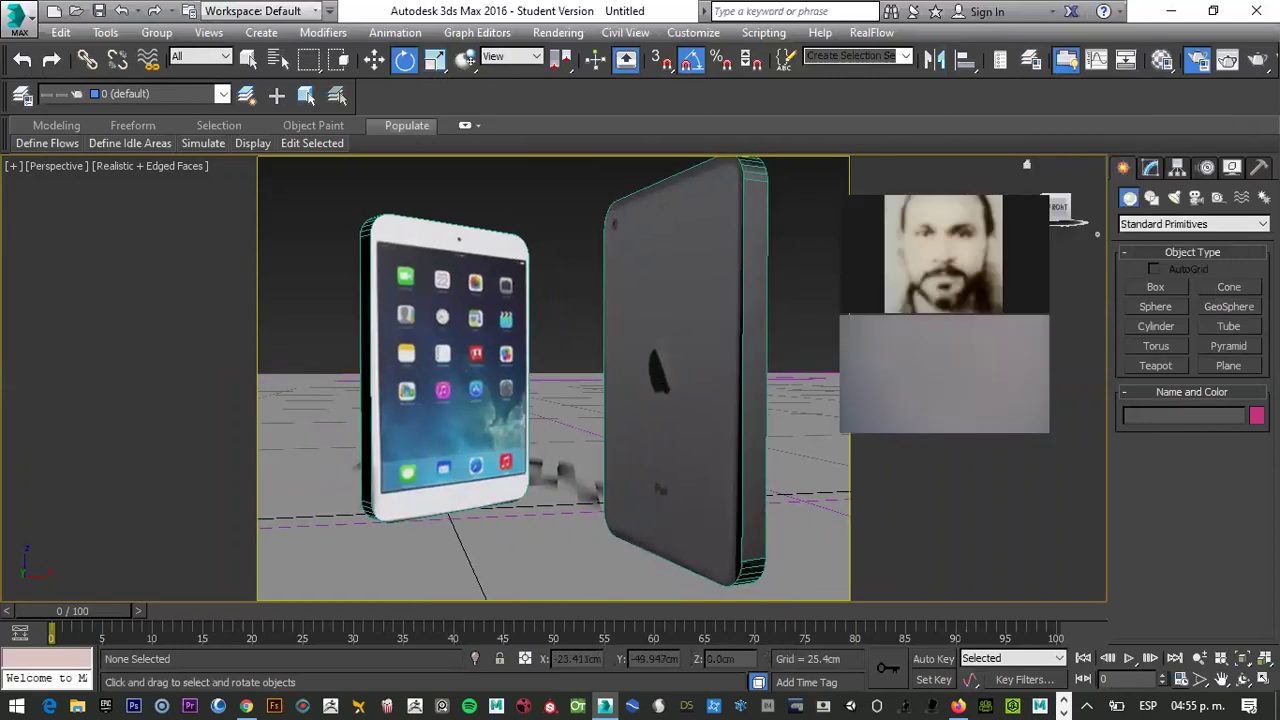
click(1174, 197)
click(1178, 224)
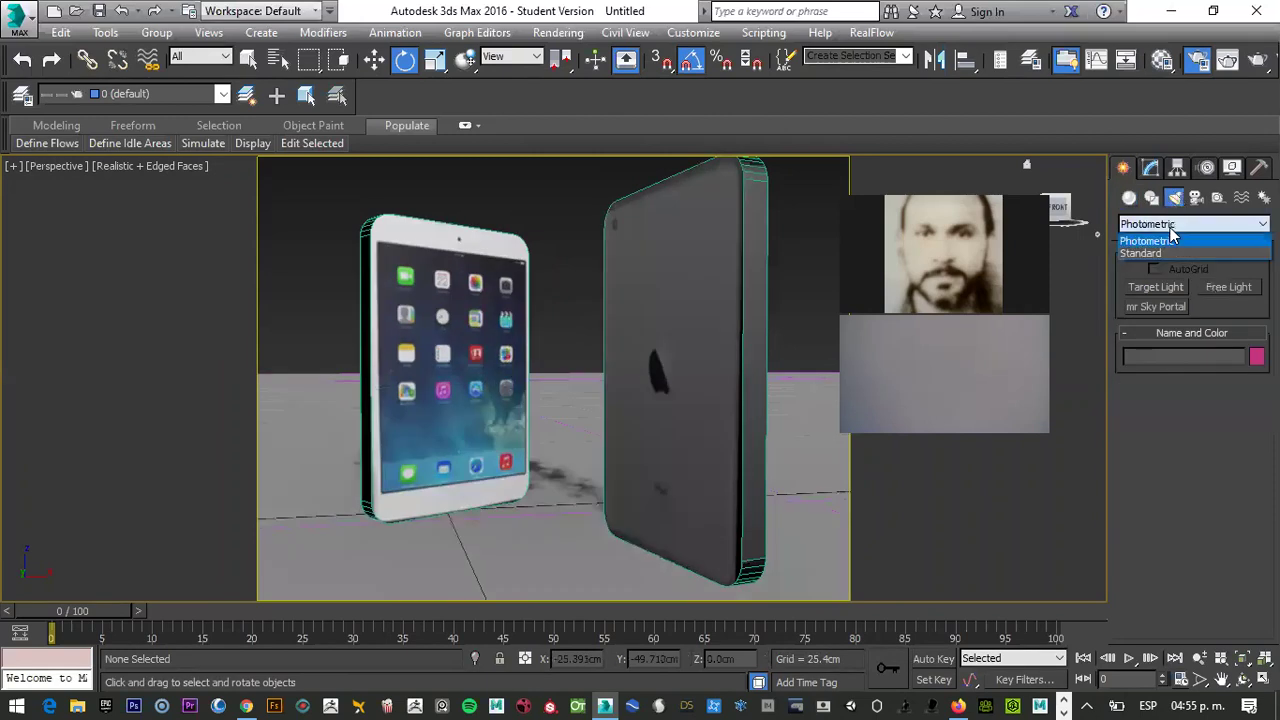
click(1162, 253)
click(1226, 327)
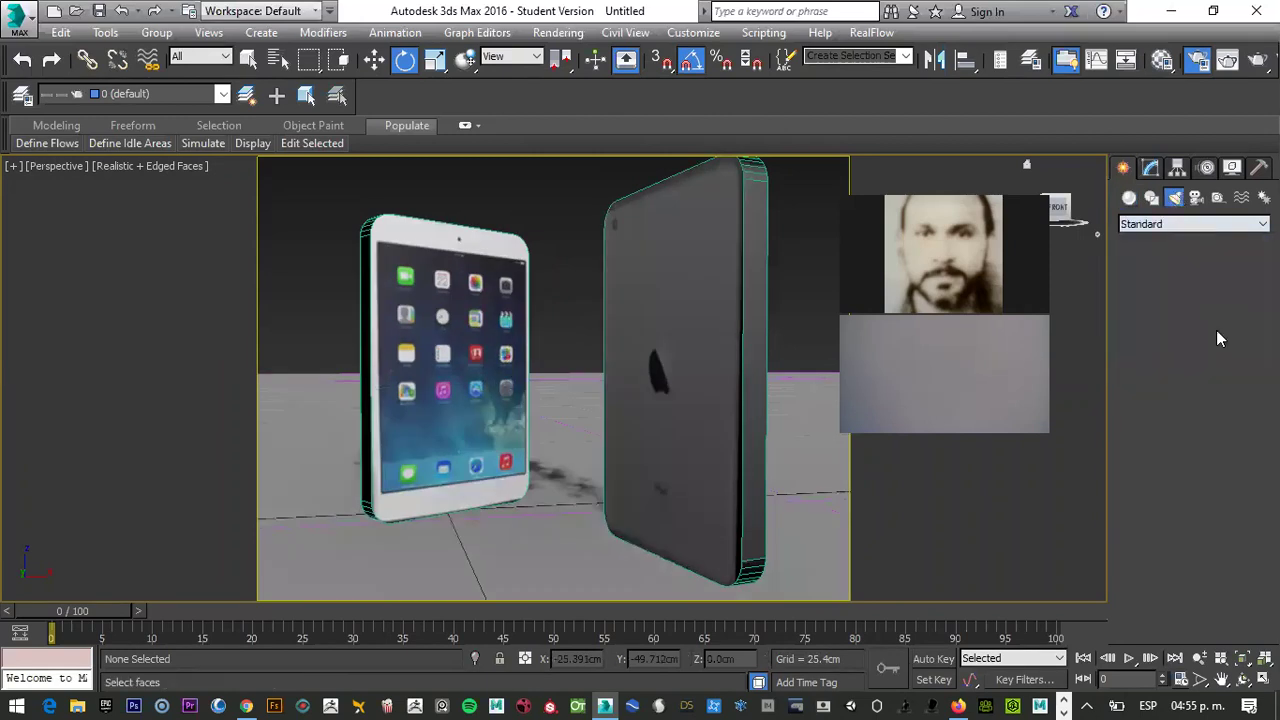
click(310, 502)
key(w)
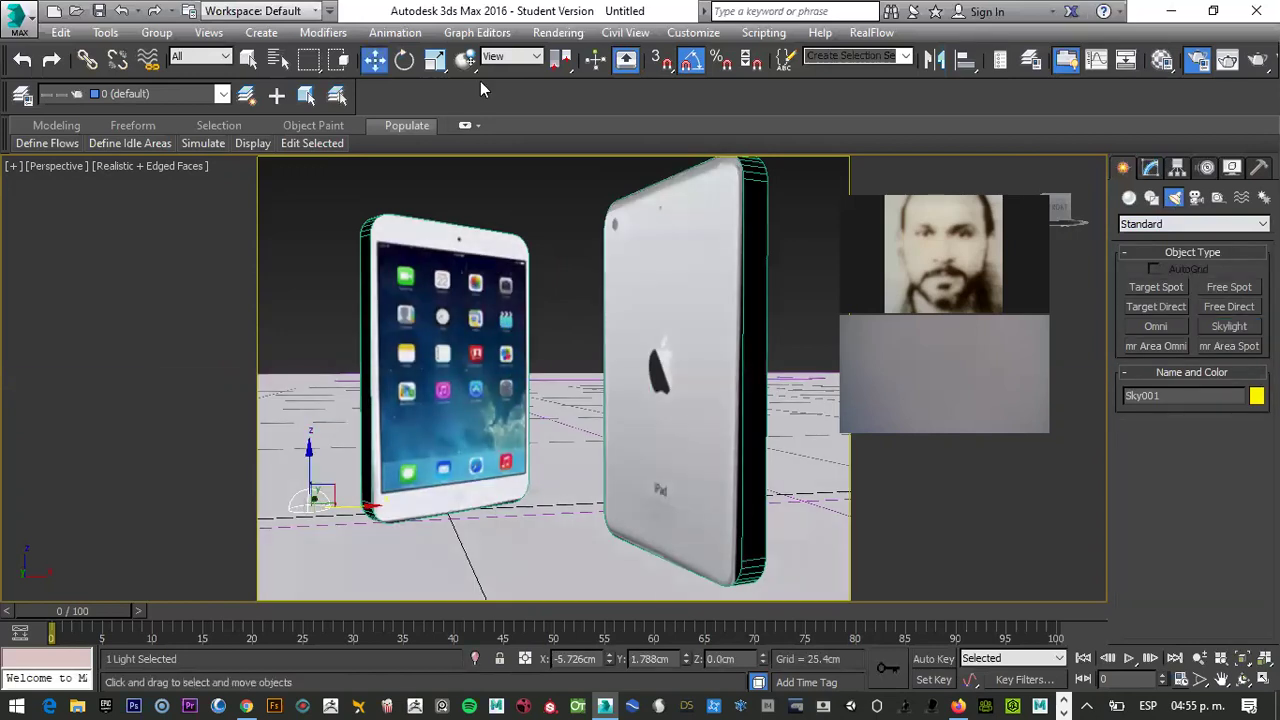
Enable Light Tracer as the advanced lighting for the render and deselect the skylight
click(558, 32)
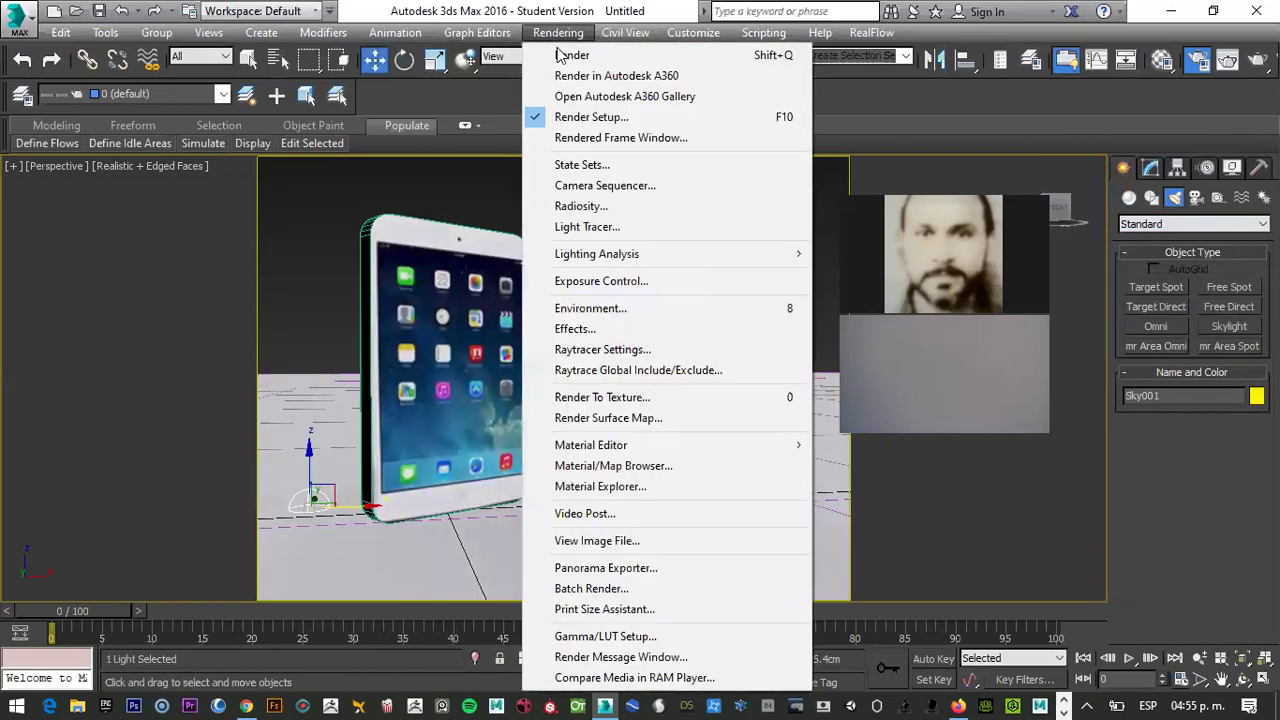
click(598, 227)
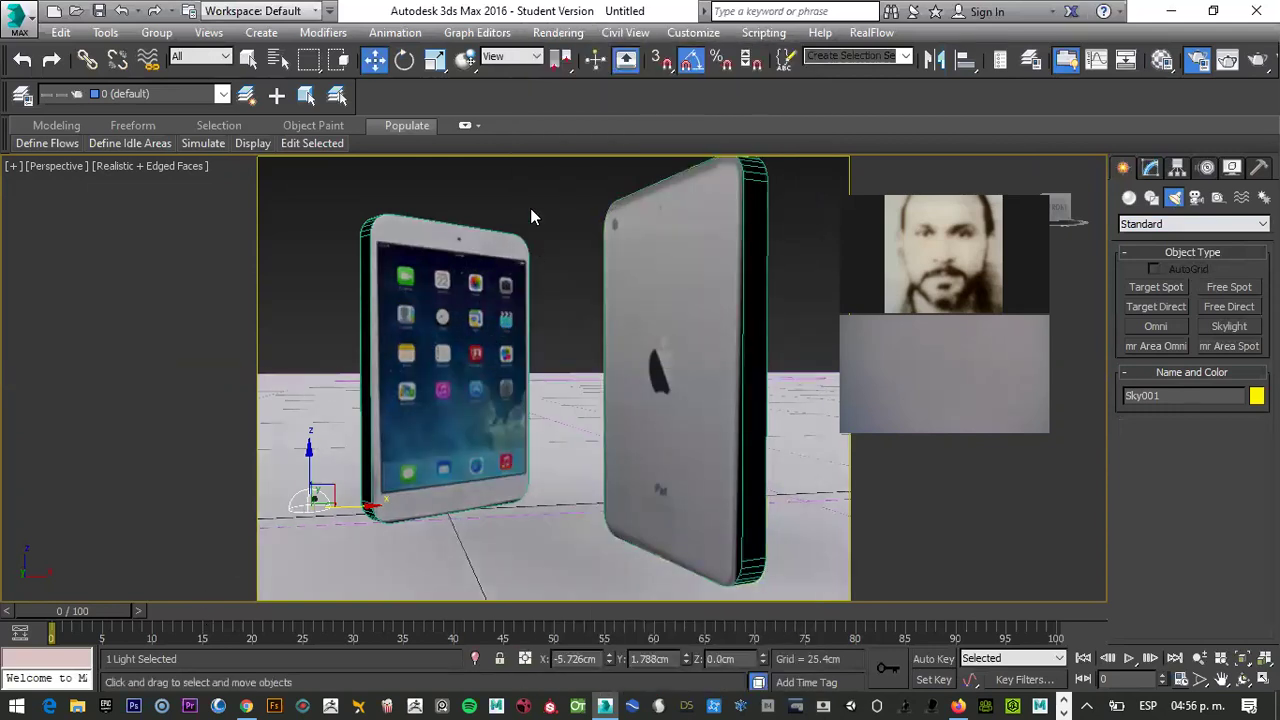
click(176, 257)
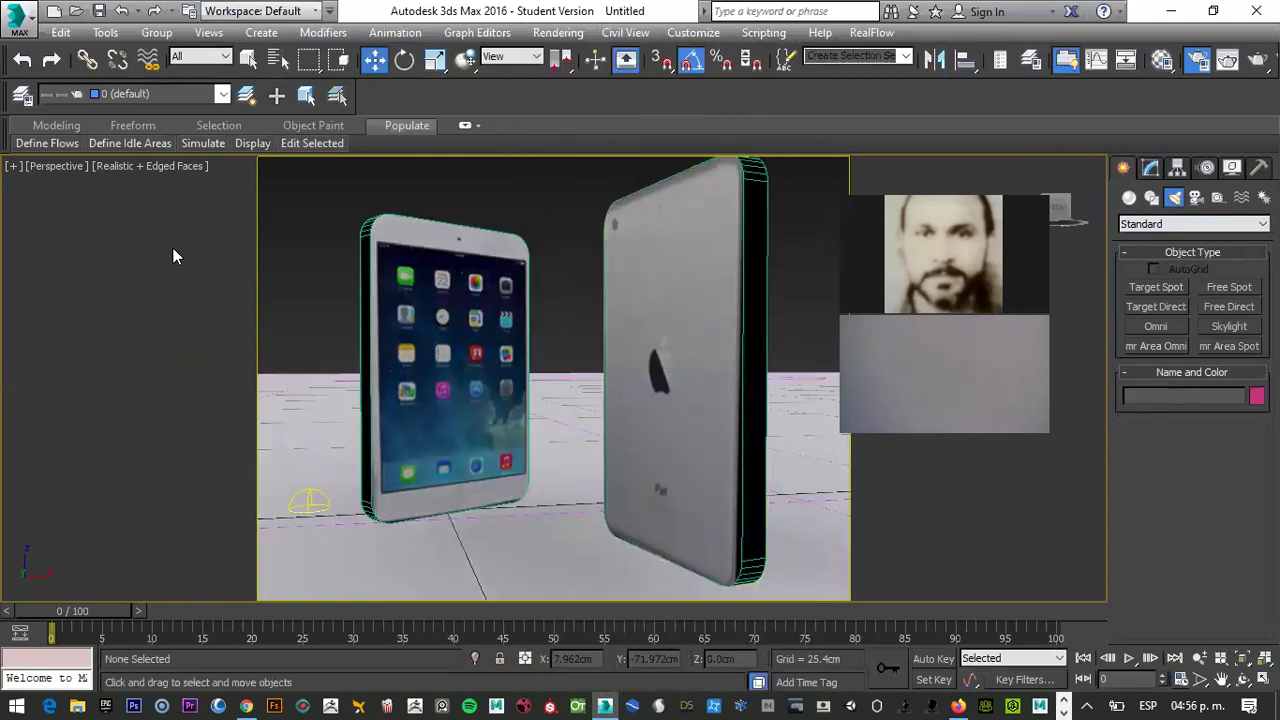
Render the Perspective view and examine the lighting and reflections on both slabs
key(shift+q)
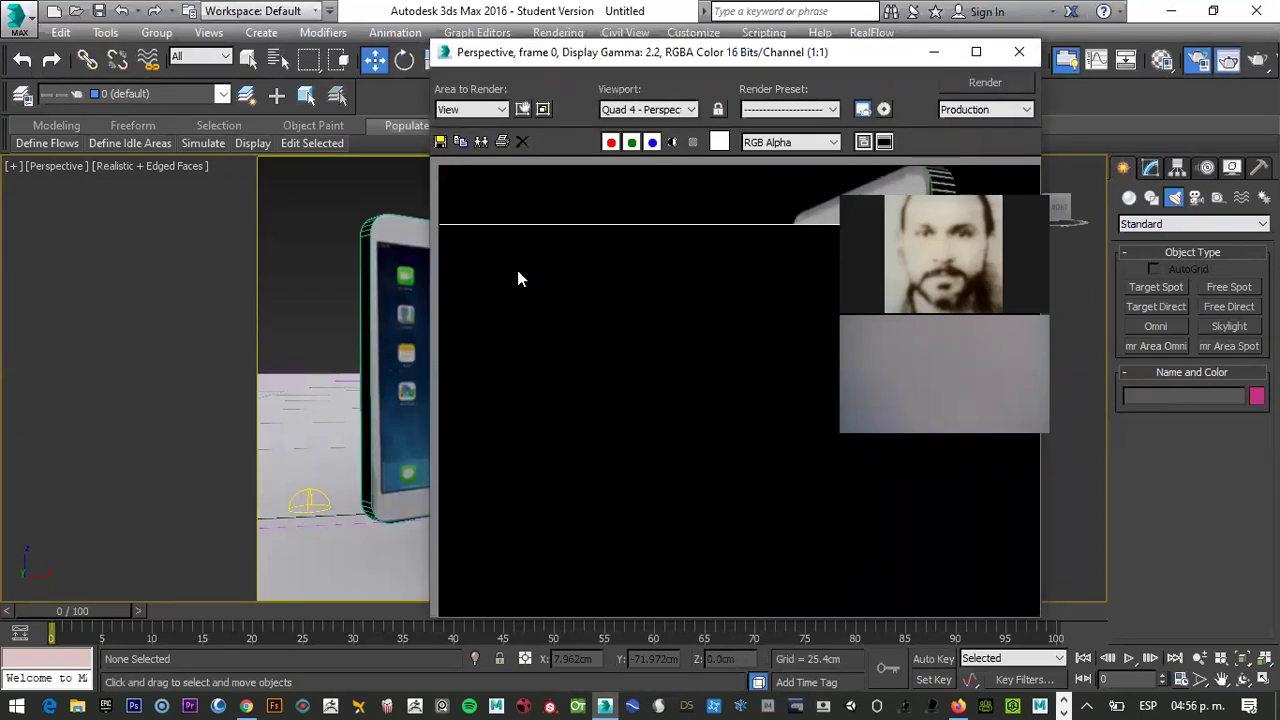
drag(633, 45, 437, 40)
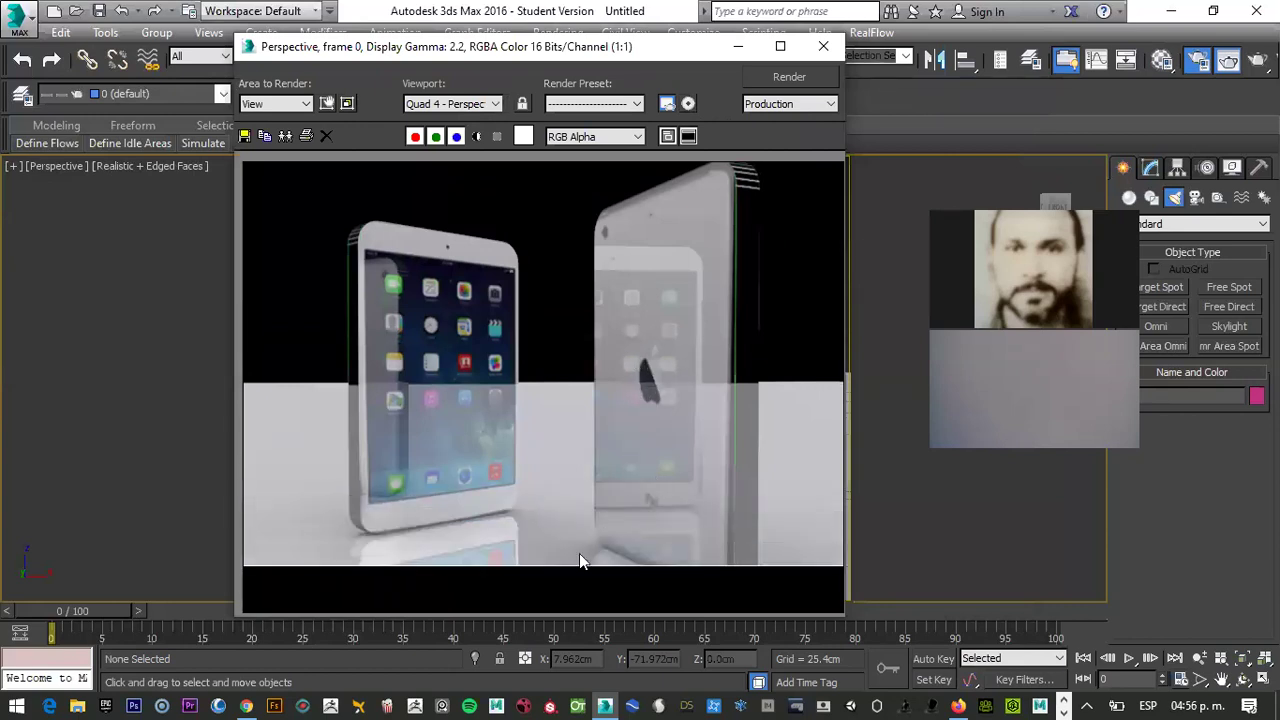
scroll(628, 564, up, 2)
scroll(618, 525, down, 2)
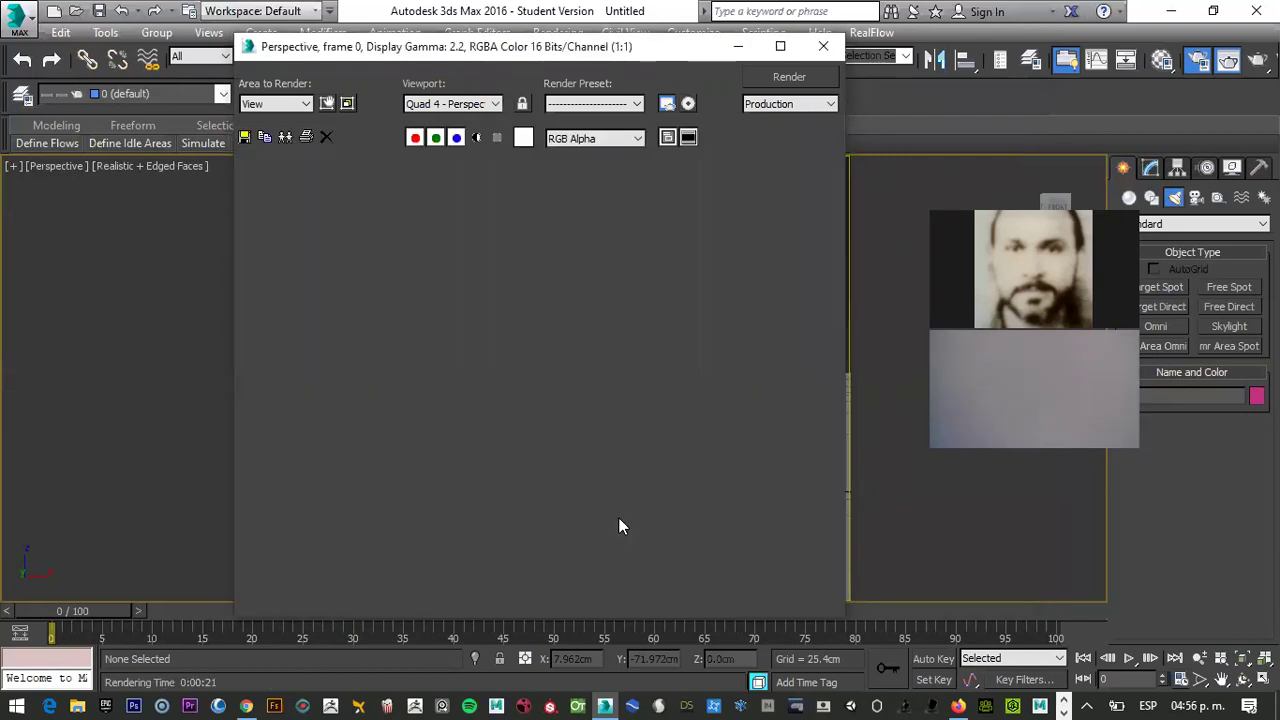
click(823, 46)
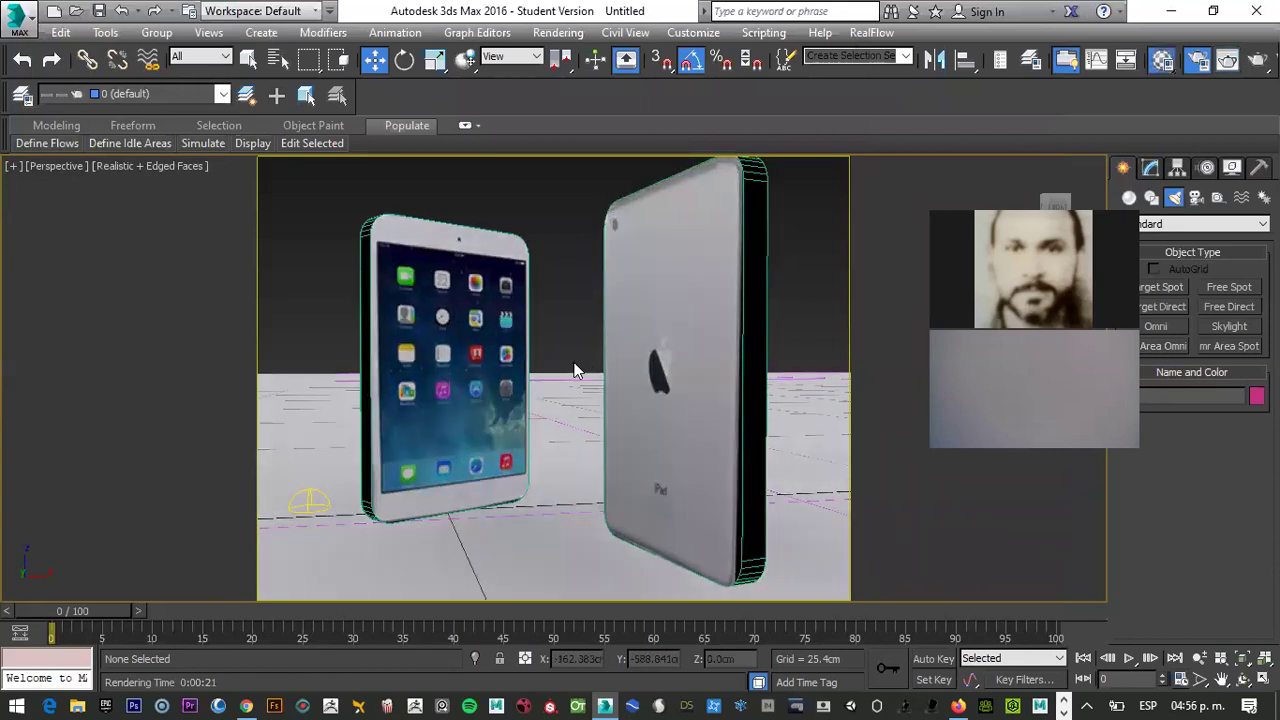
Lower the raytraced reflection amount of the slab material 01 - Default and set the reflection of 02 - Default to 80
key(m)
click(187, 170)
scroll(343, 369, down, 5)
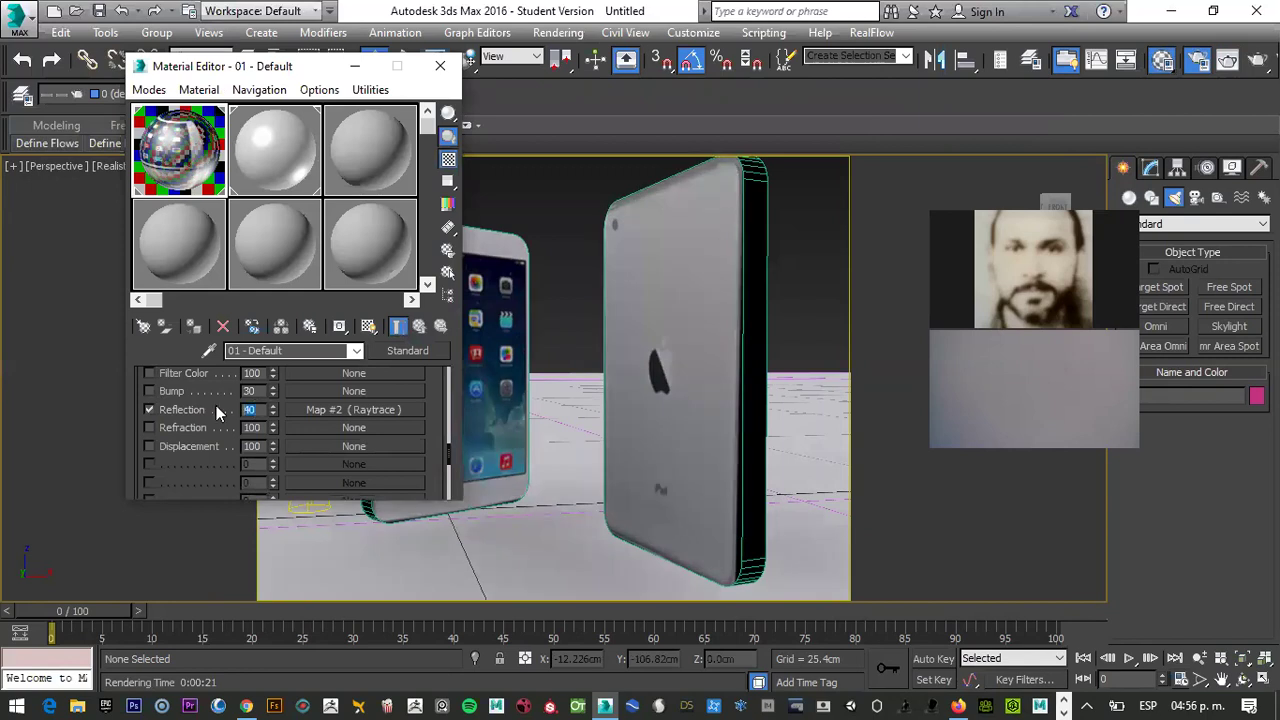
text(0)
click(262, 148)
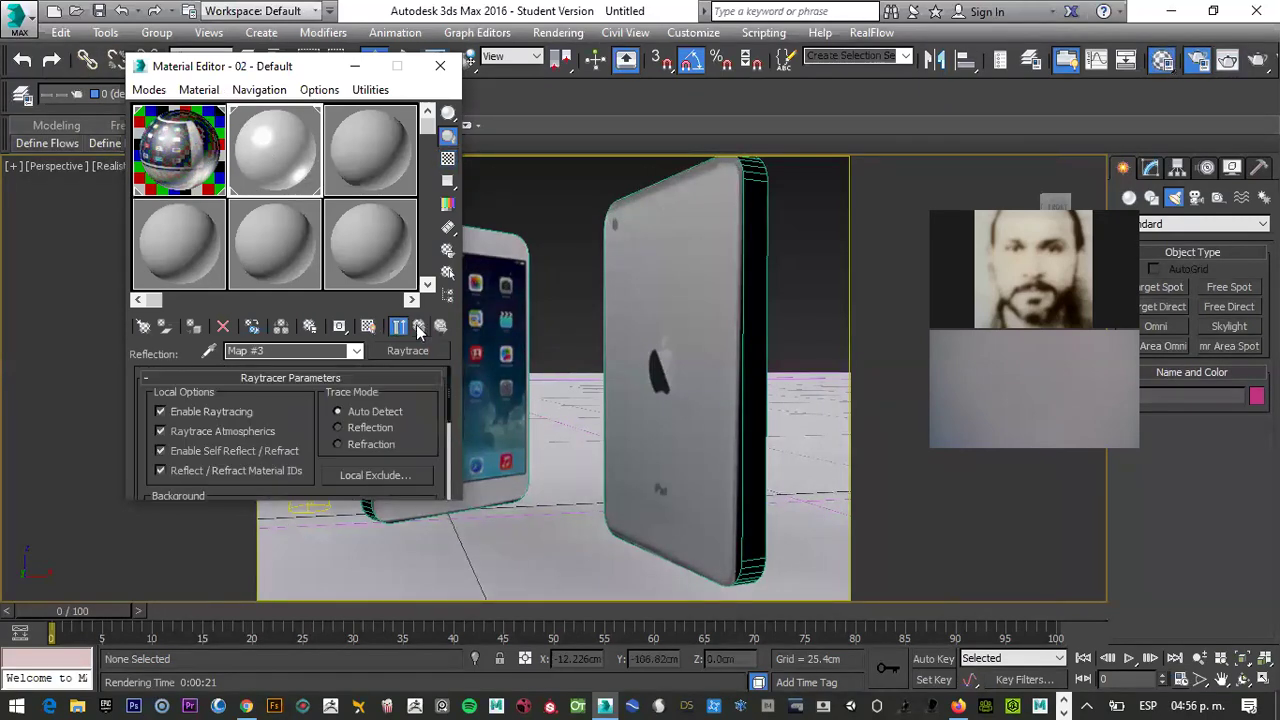
key(Up)
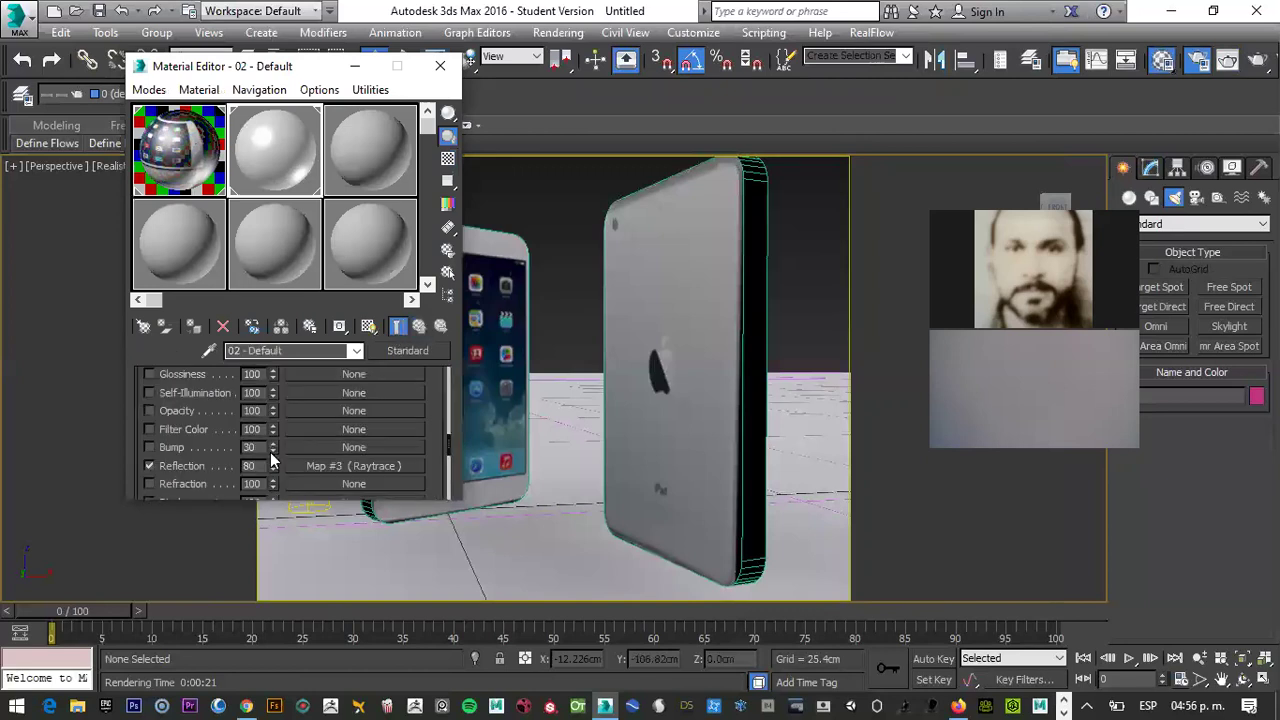
click(545, 200)
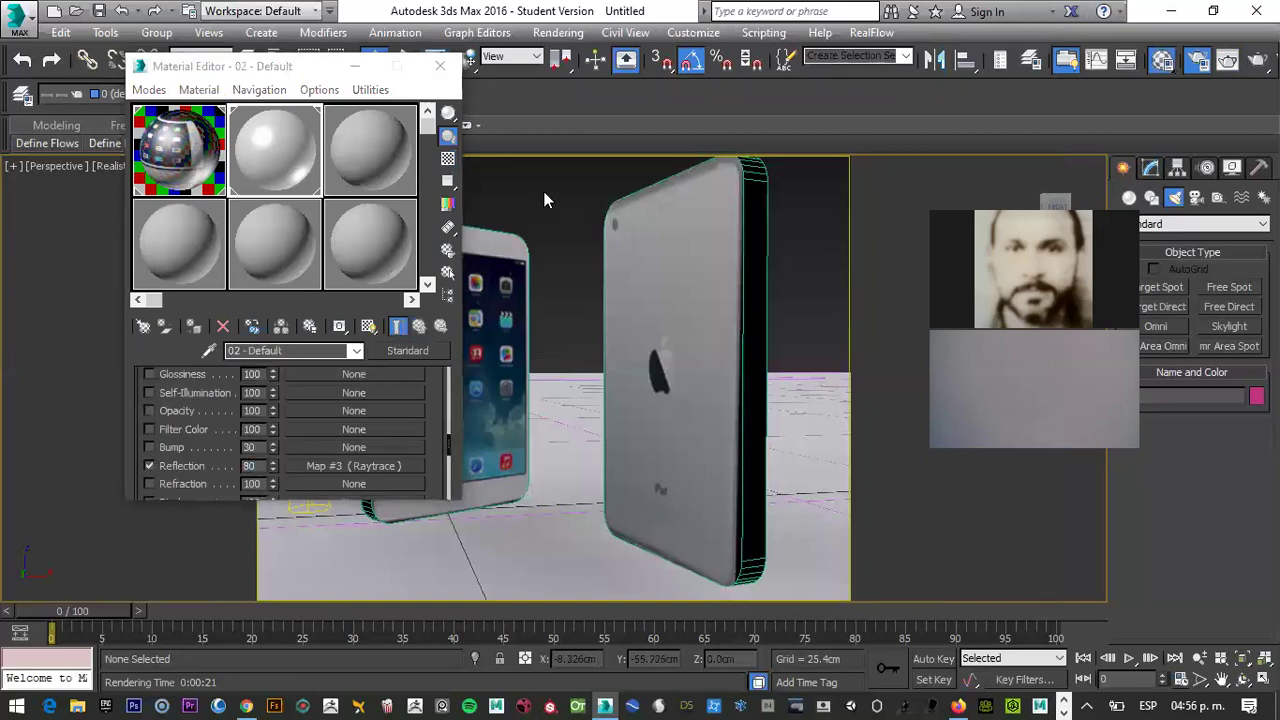
Render the Perspective view again with the adjusted reflections and inspect the image up close
key(shift+q)
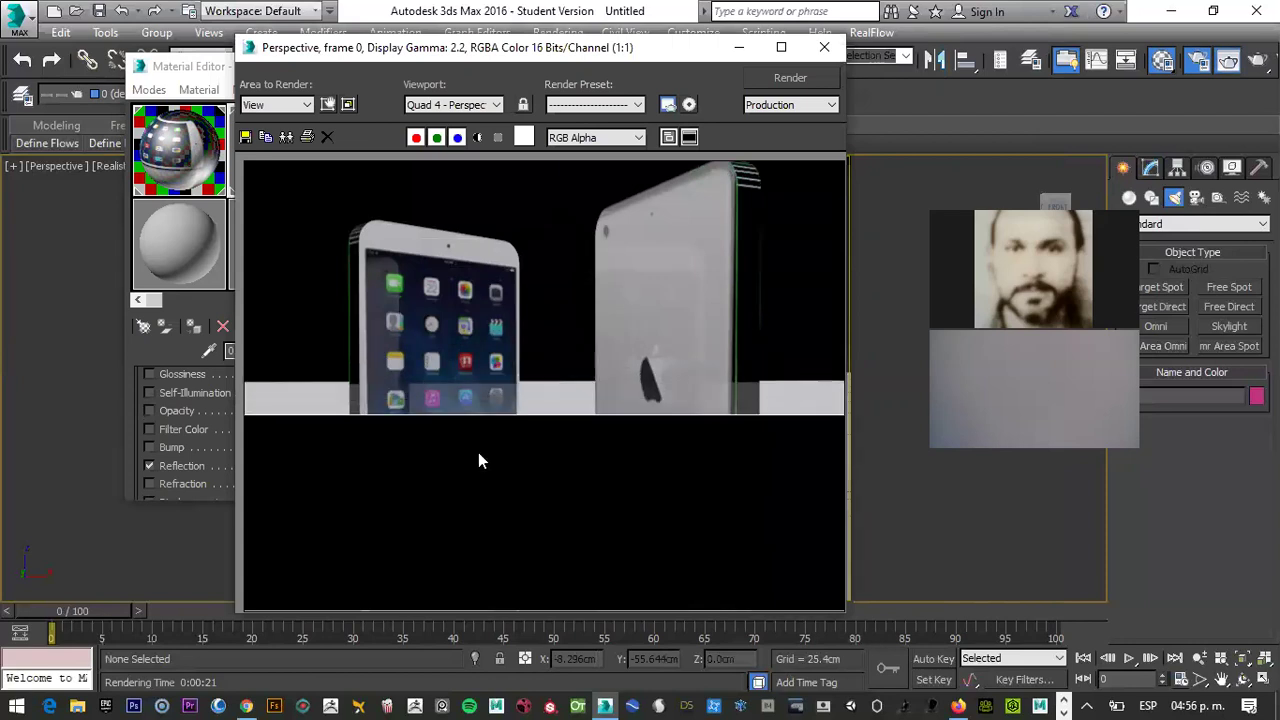
scroll(467, 357, up, 2)
scroll(472, 352, up, 3)
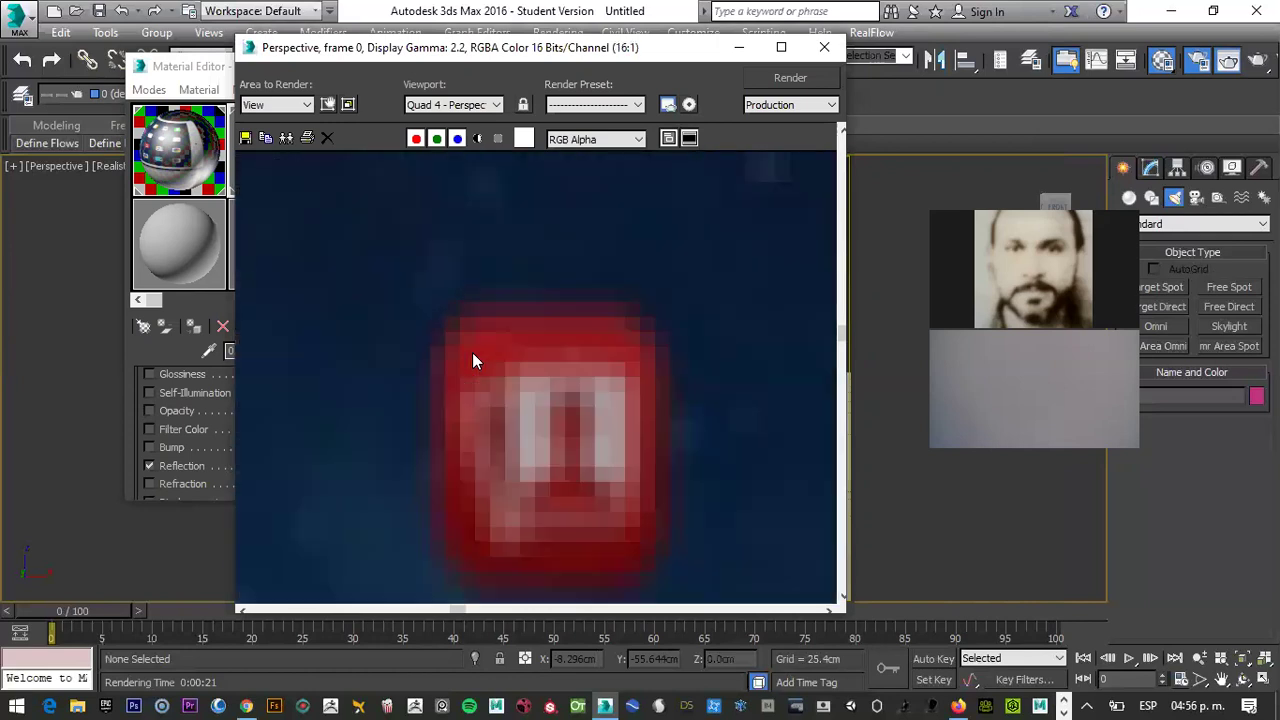
scroll(472, 354, down, 3)
scroll(472, 354, up, 3)
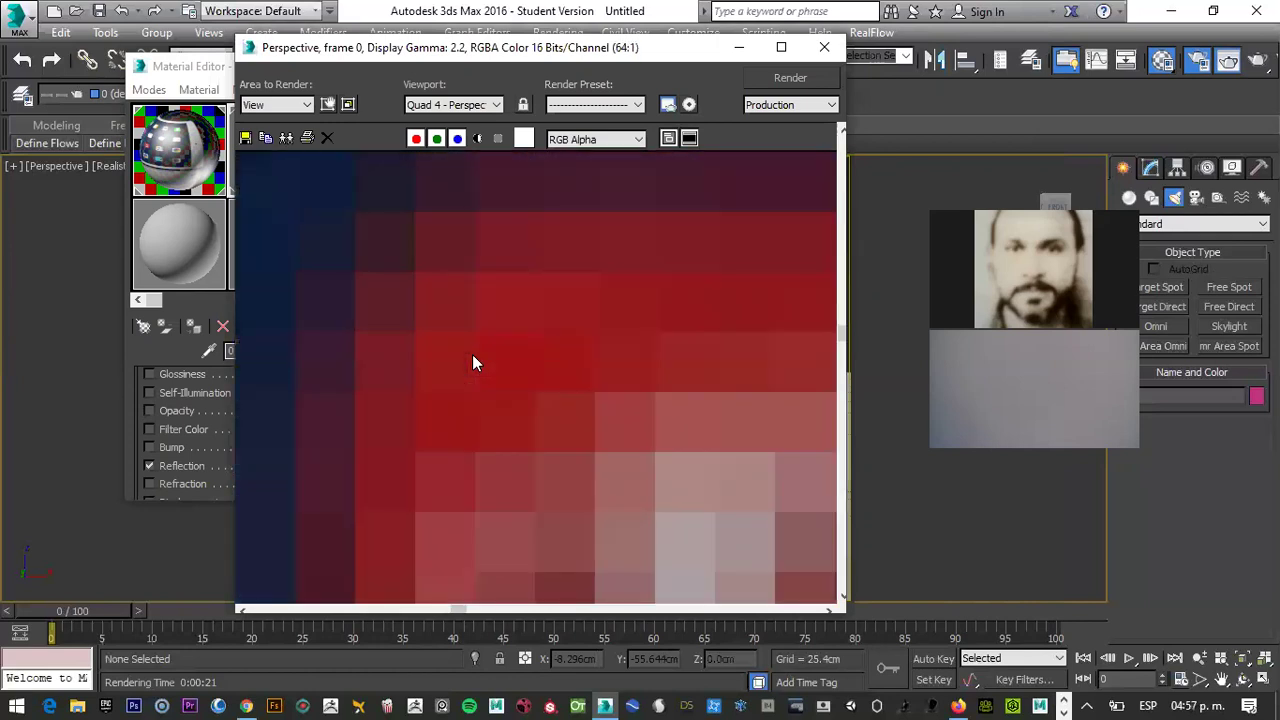
scroll(480, 346, down, 5)
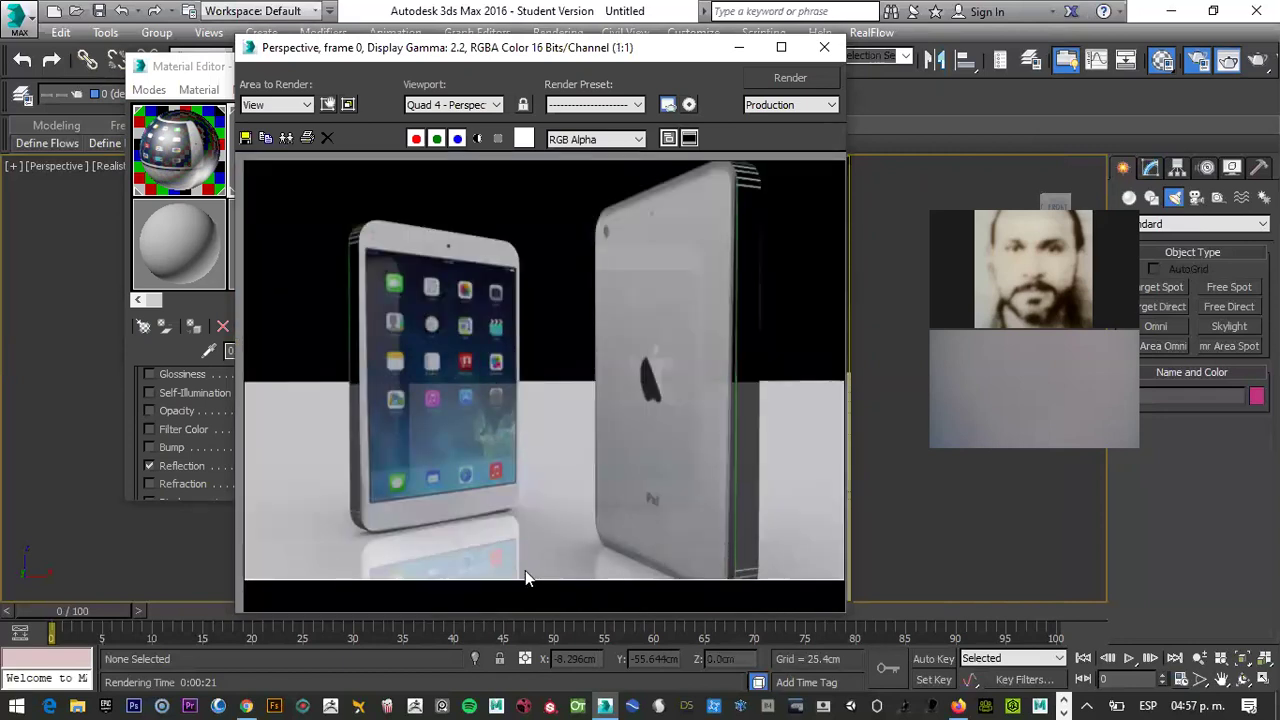
scroll(499, 527, up, 3)
scroll(490, 518, down, 2)
scroll(495, 518, down, 1)
Save the rendered image in the 000 phone folder as a JPEG named "Apellido Nombre_ Celular" at quality 100
click(244, 138)
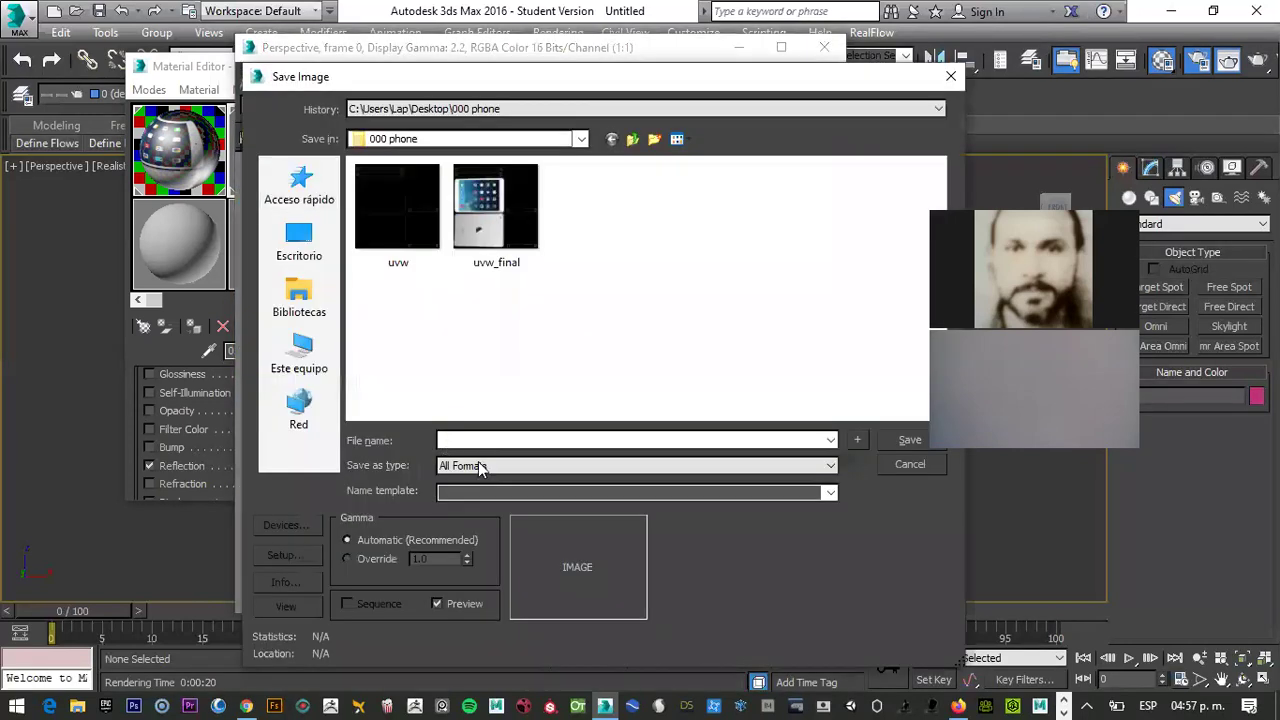
text(apellido Nombre_Celular)
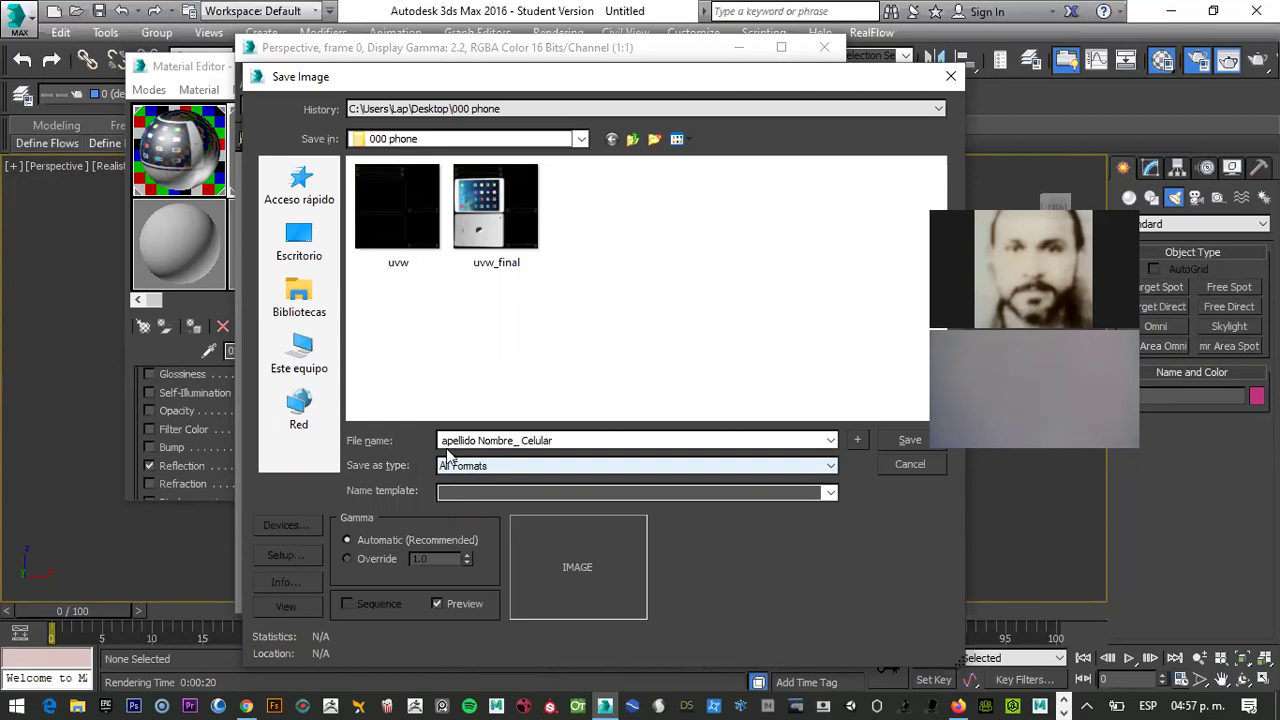
drag(444, 445, 430, 452)
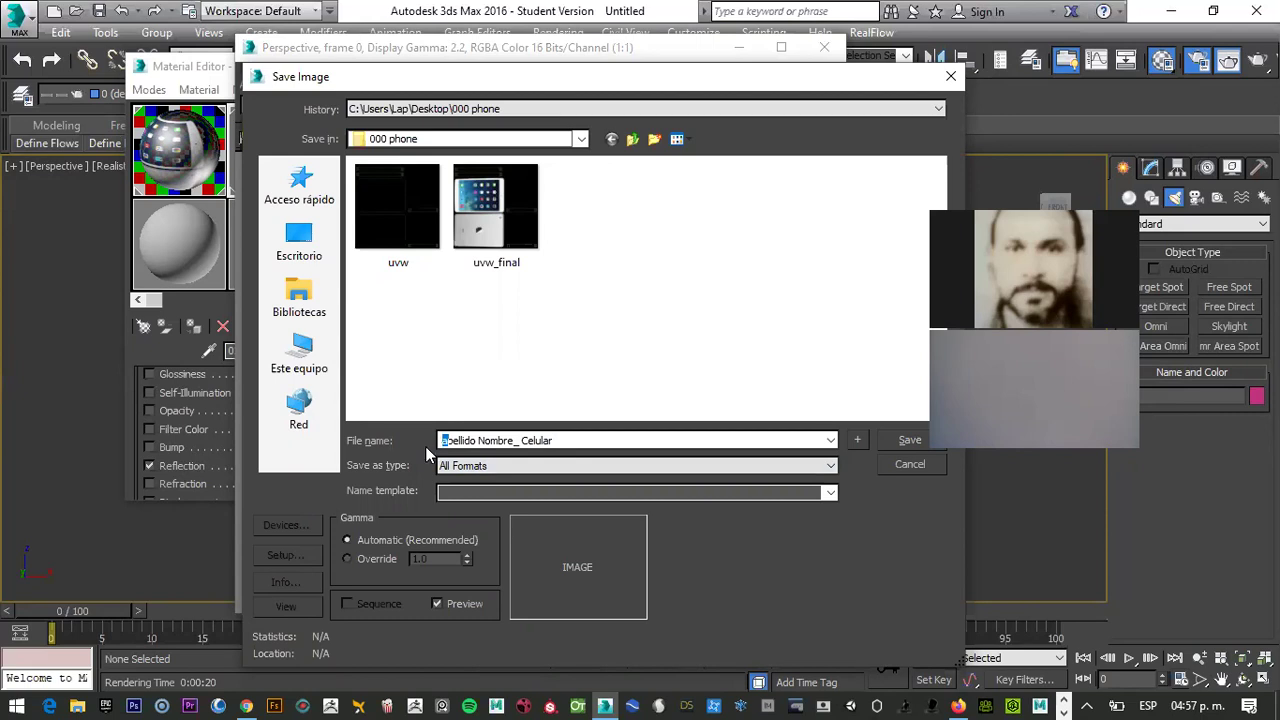
click(514, 466)
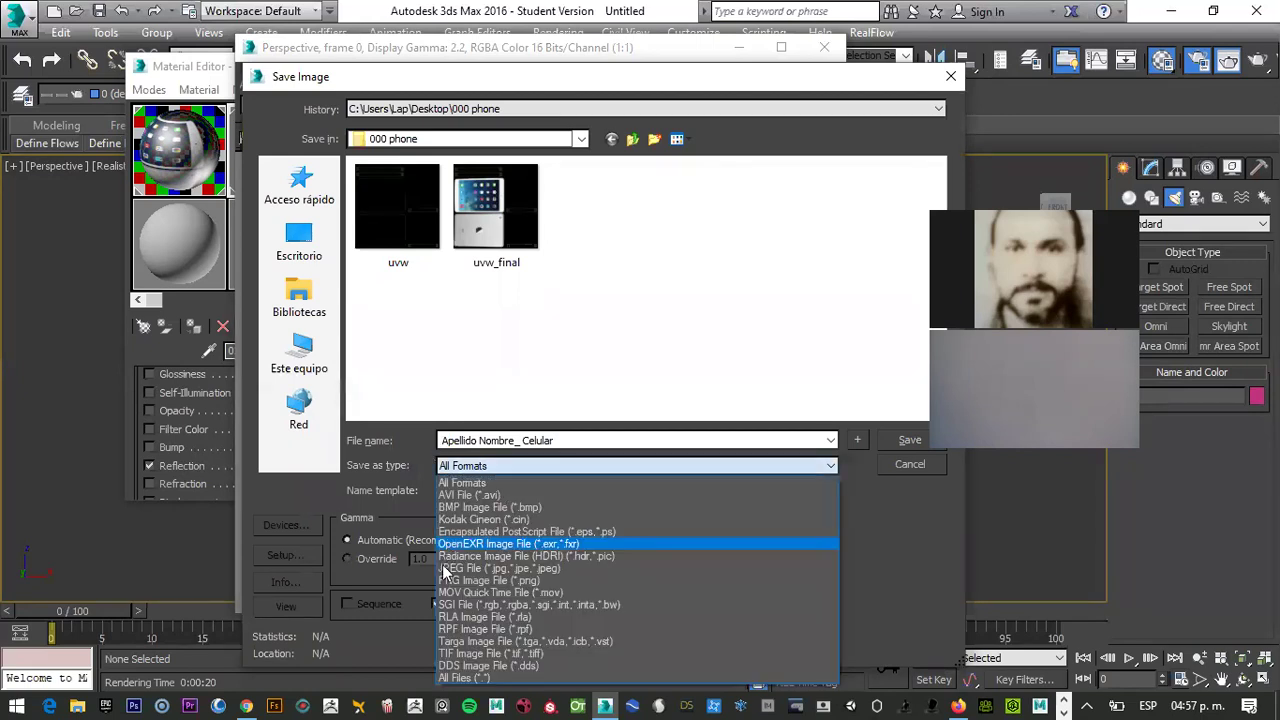
click(470, 568)
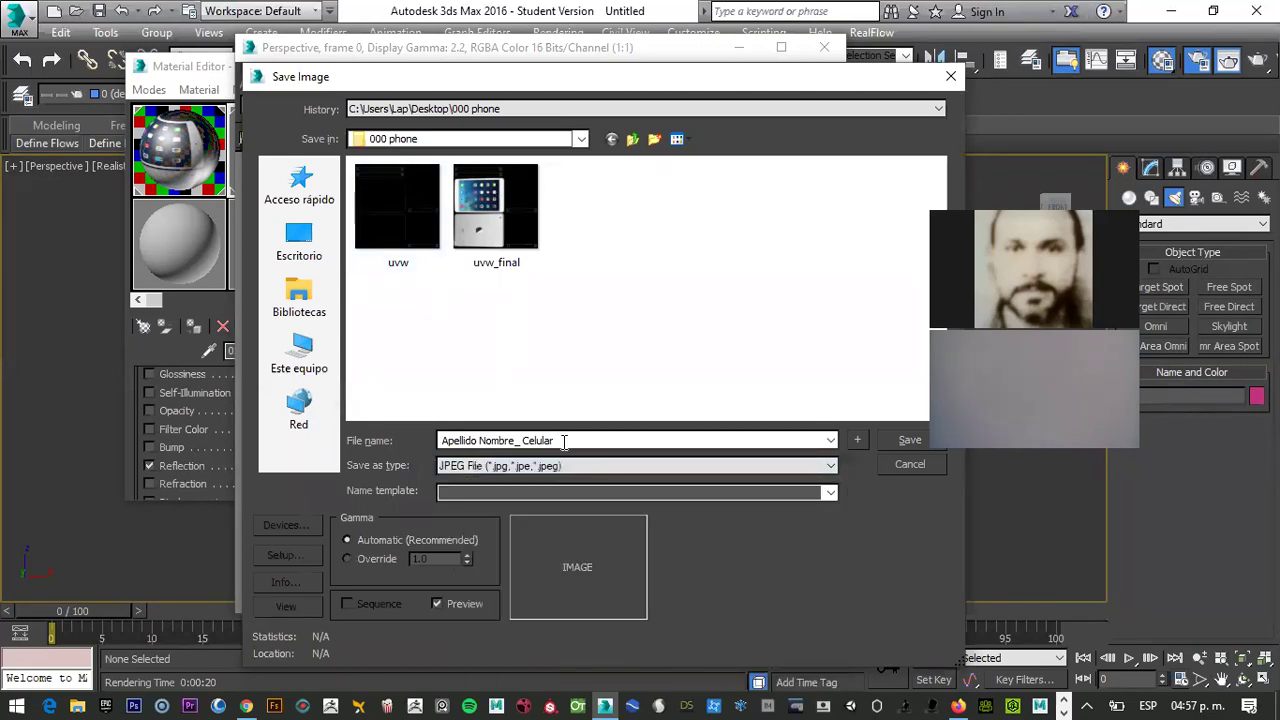
click(898, 443)
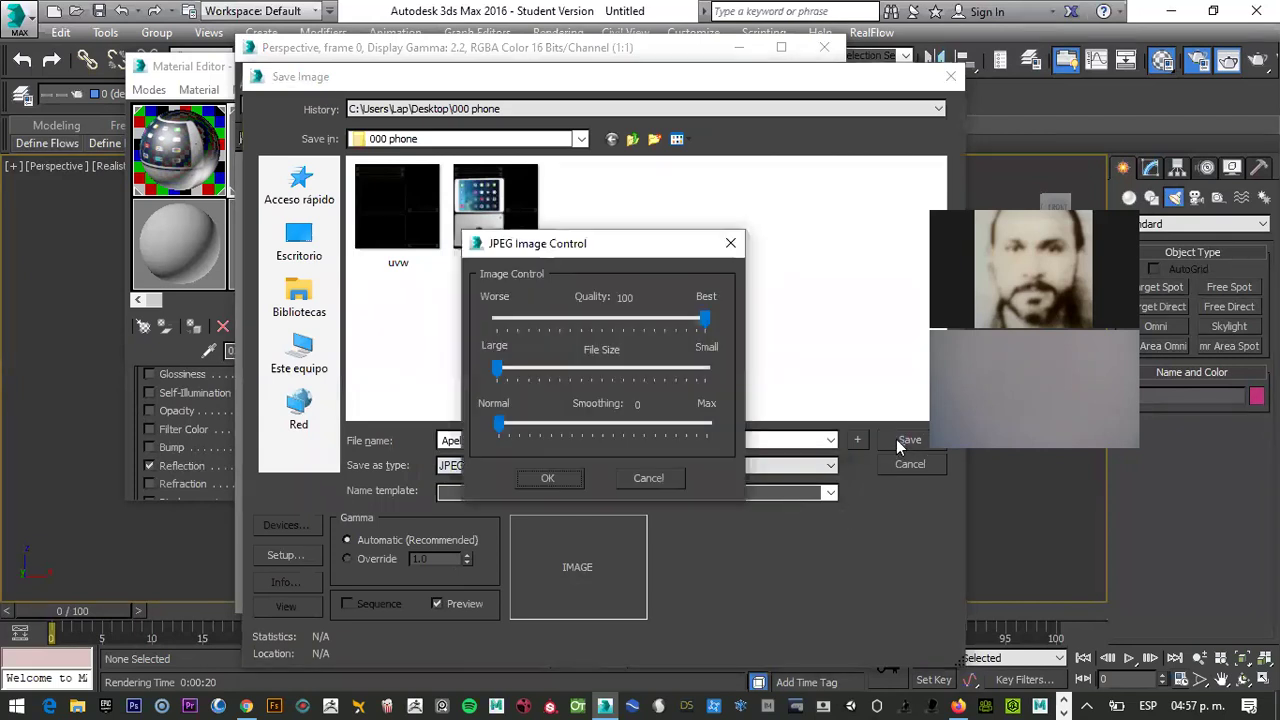
click(546, 480)
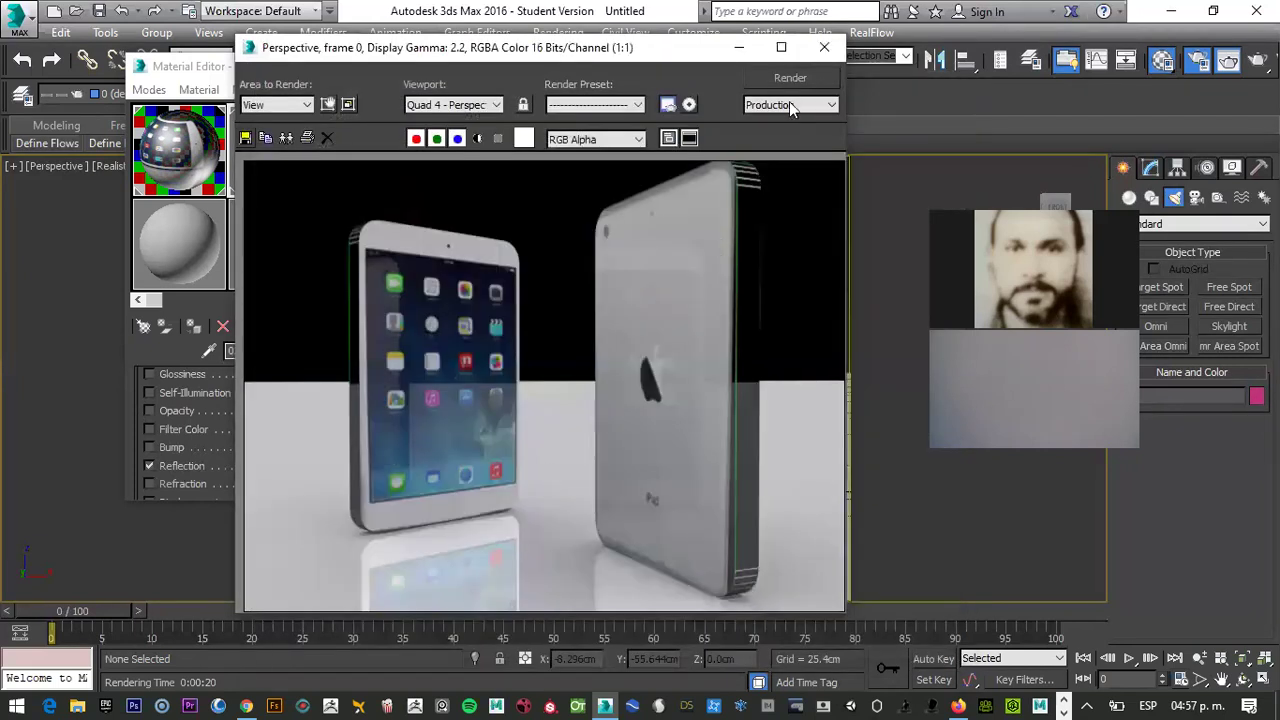
Create a physical camera from a wider framing of both slabs, and return the viewport to Perspective
click(824, 47)
click(441, 68)
scroll(549, 311, down, 5)
scroll(549, 311, up, 2)
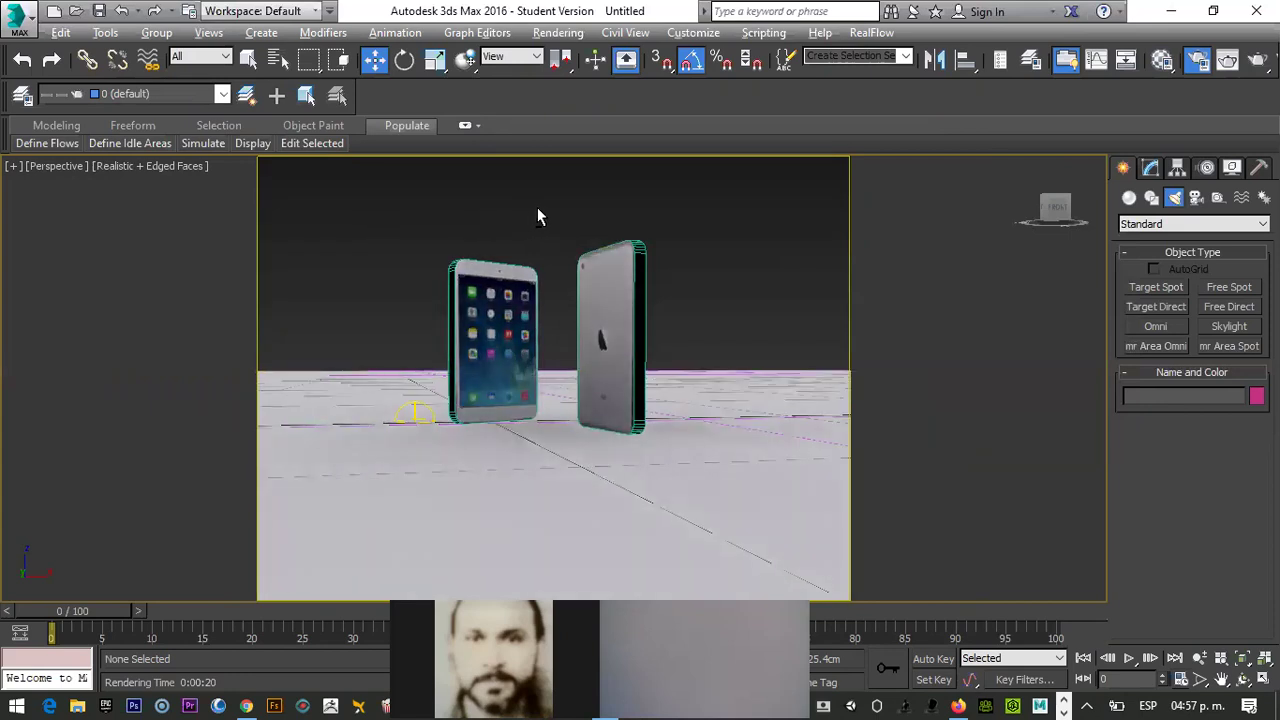
key(alt)
key(ctrl+c)
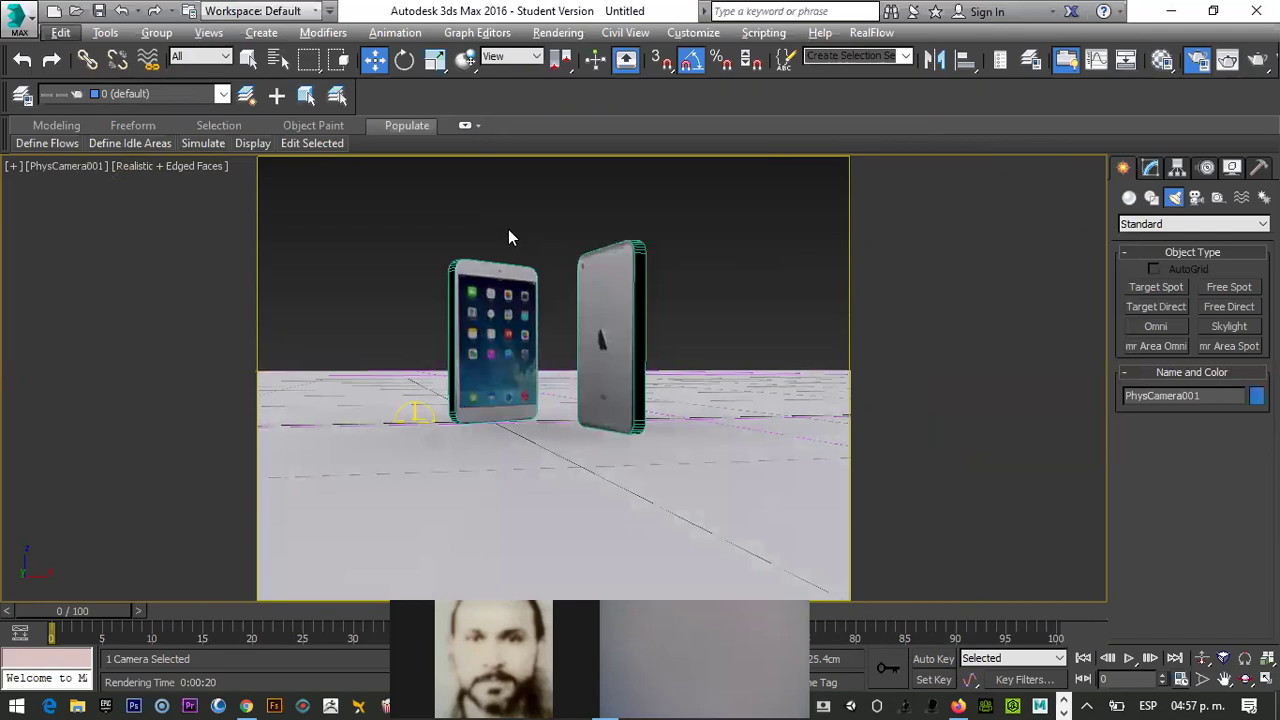
key(p)
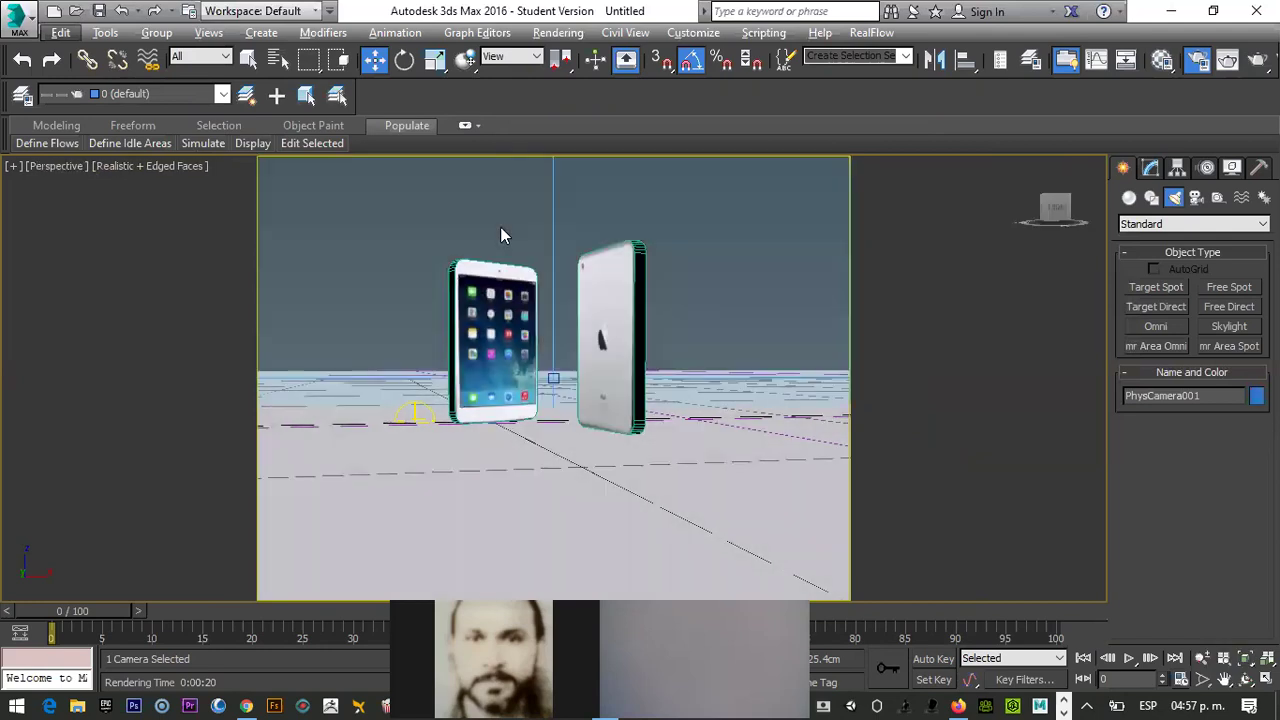
Examine the physical camera's placement around the slabs and compare its view with the Perspective view
alt+middle_drag(481, 246, 503, 316)
scroll(453, 275, down, 5)
scroll(468, 278, up, 4)
scroll(503, 316, up, 3)
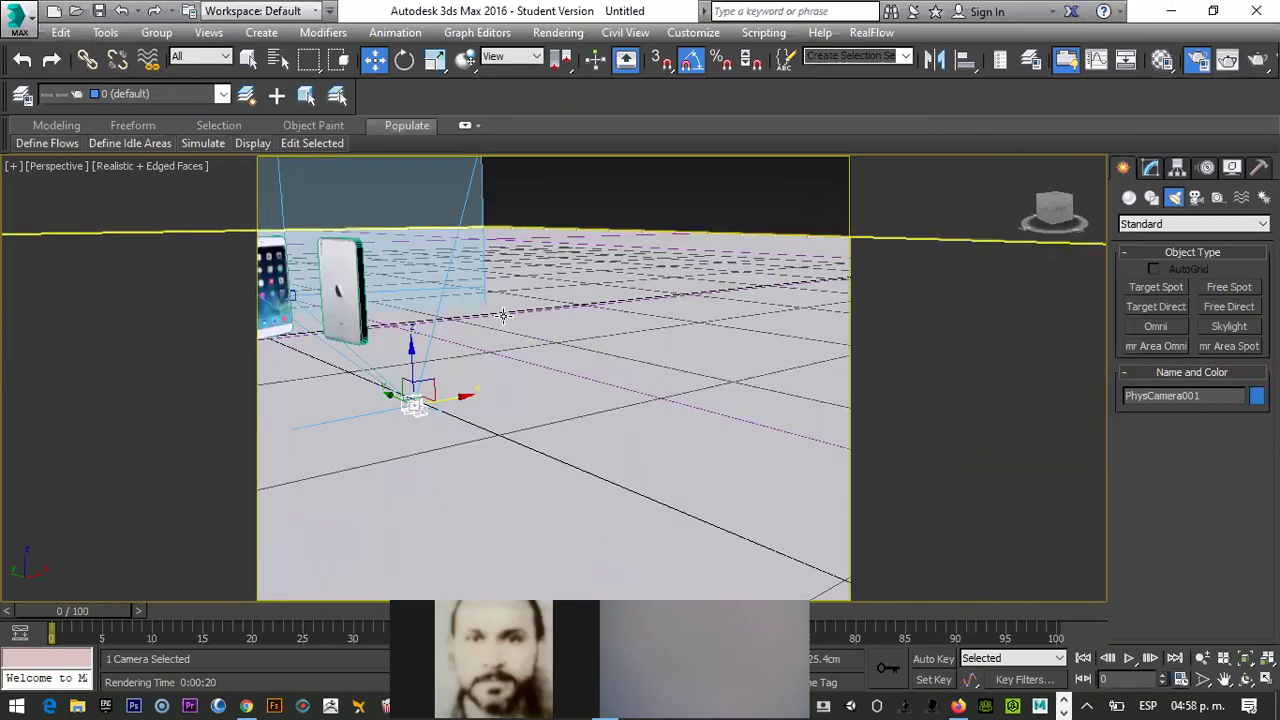
alt+middle_drag(433, 380, 447, 358)
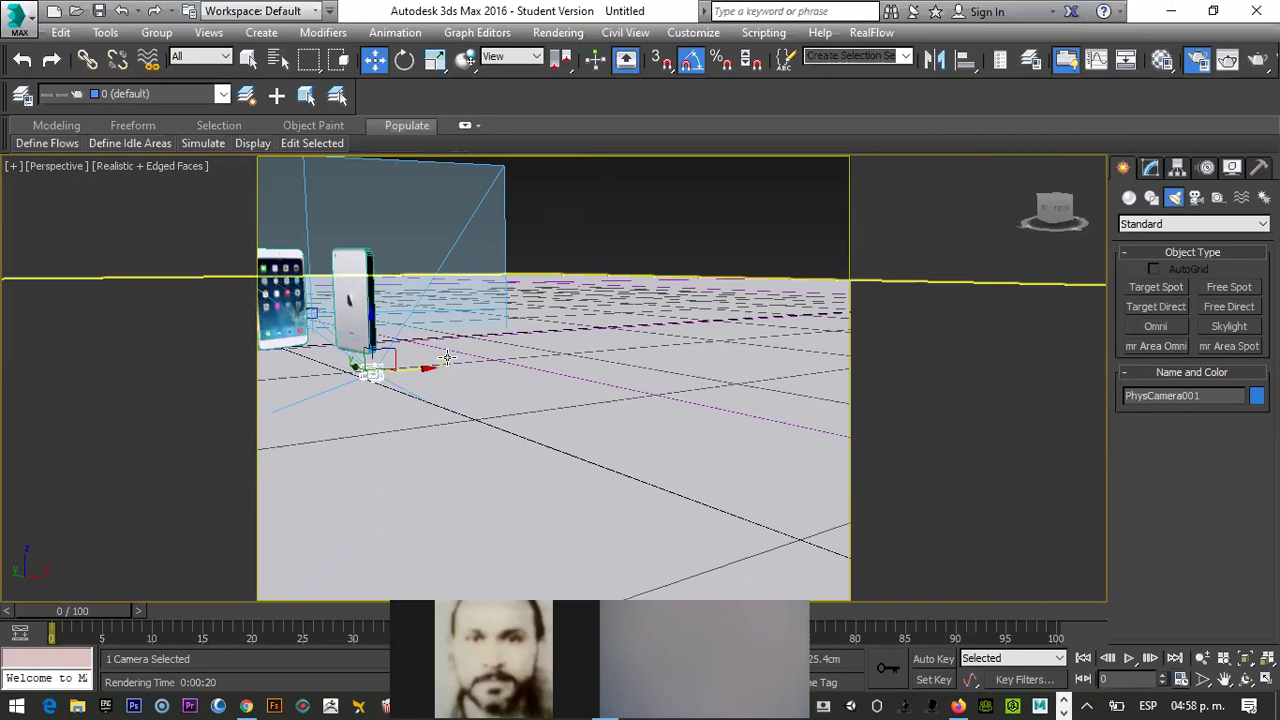
key(c)
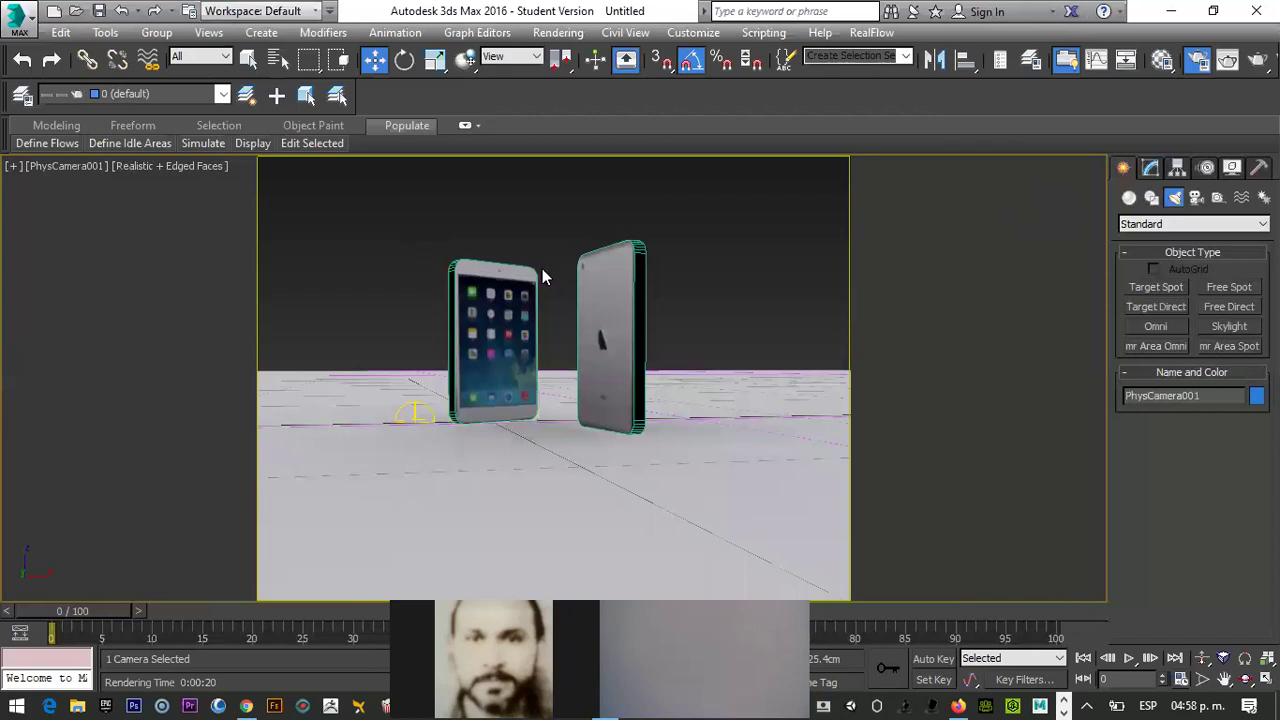
key(p)
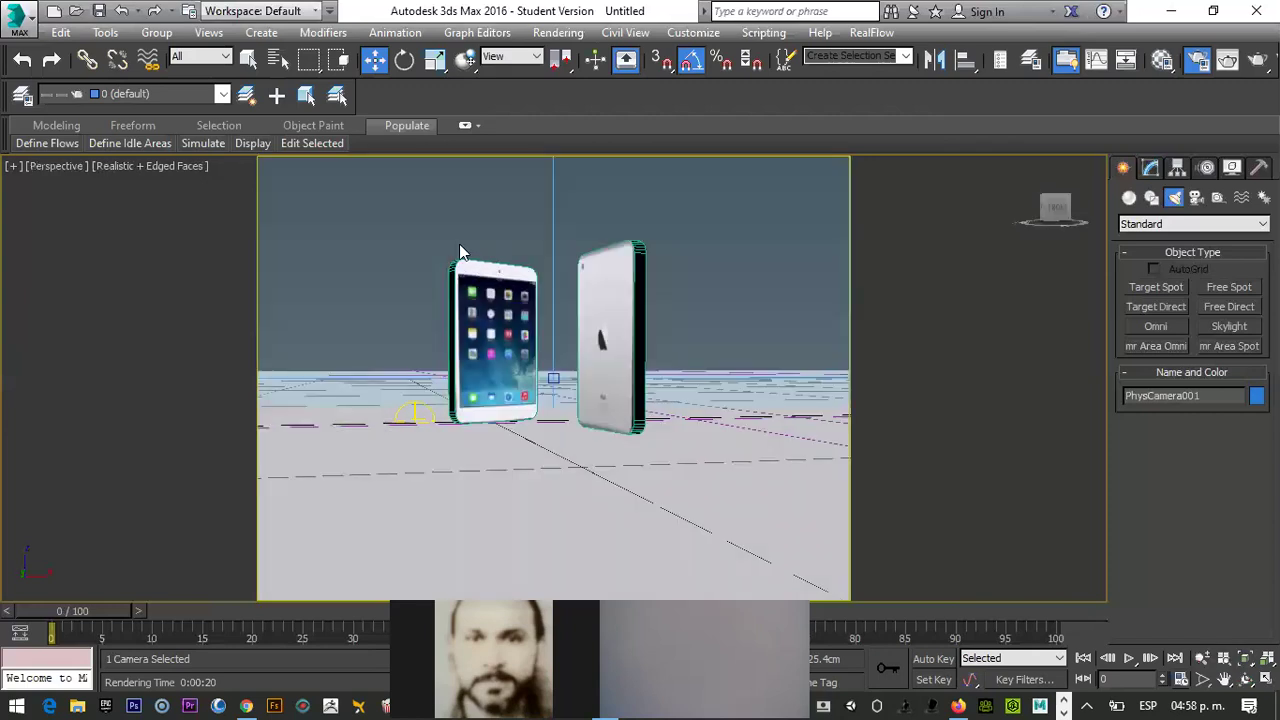
Show the four-viewport layout and hide the selected physical camera
key(alt+w)
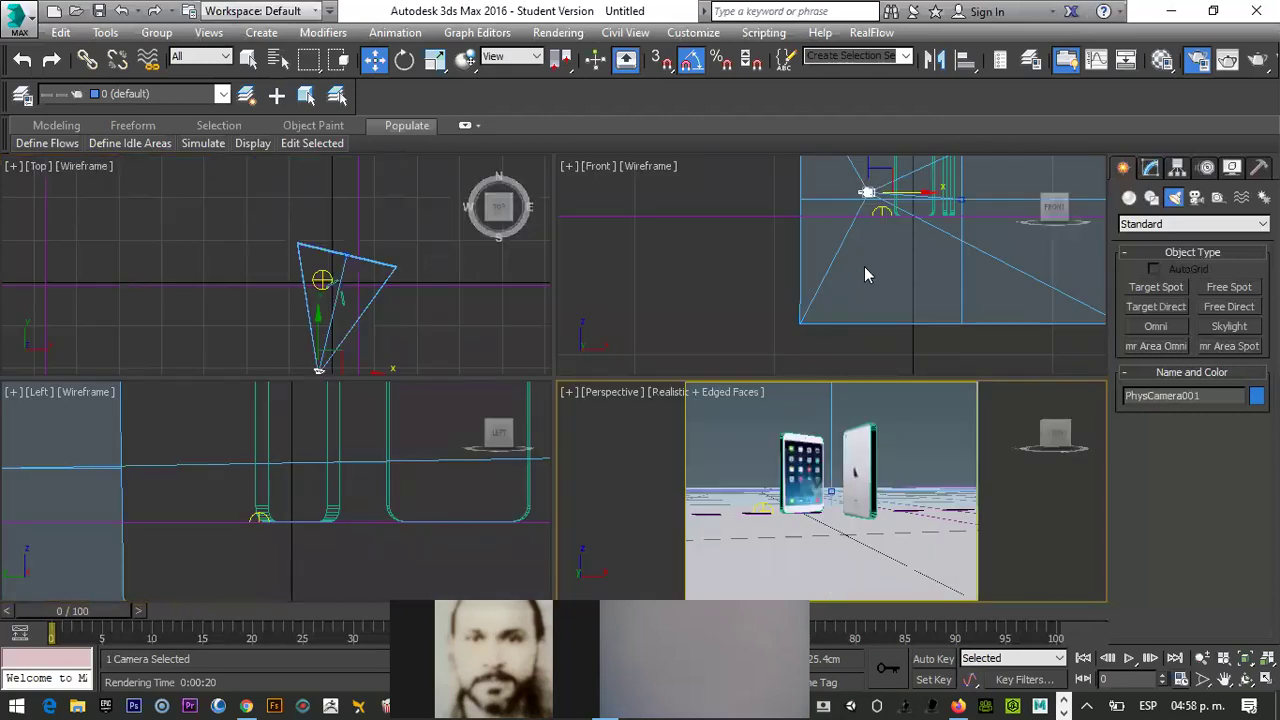
scroll(868, 237, down, 2)
scroll(845, 273, up, 3)
middle_drag(845, 273, 771, 361)
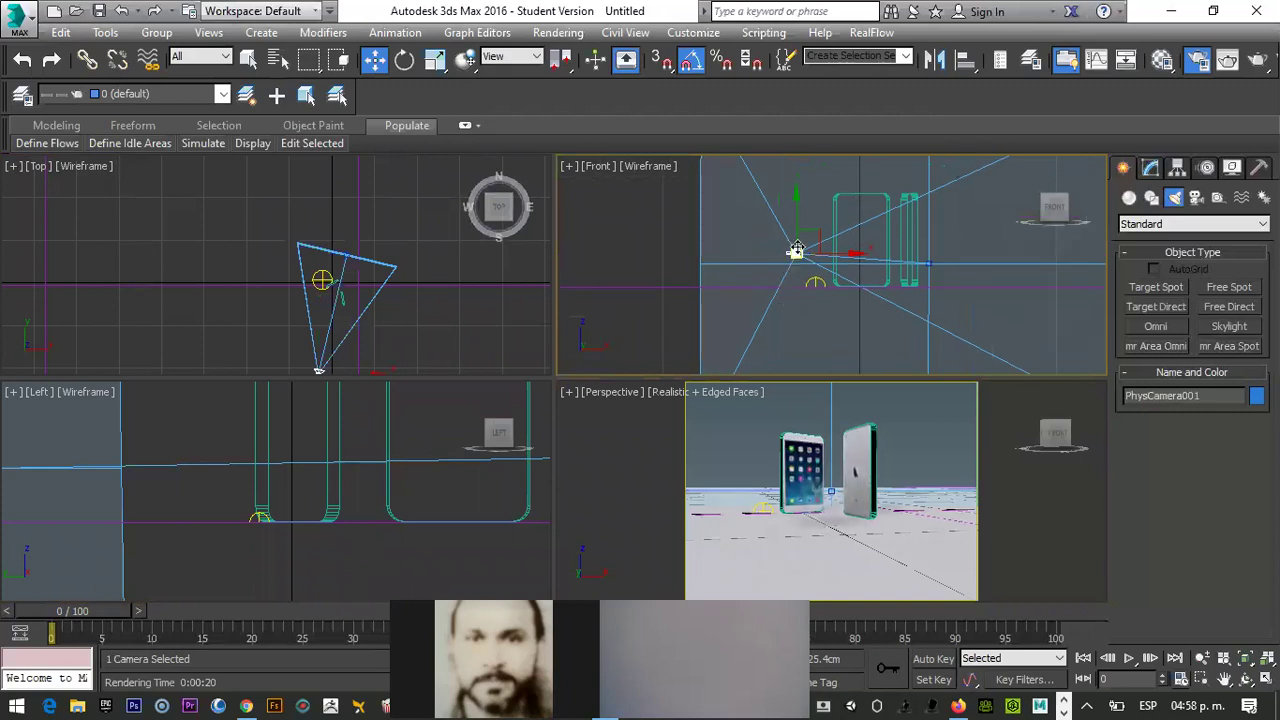
right_click(795, 253)
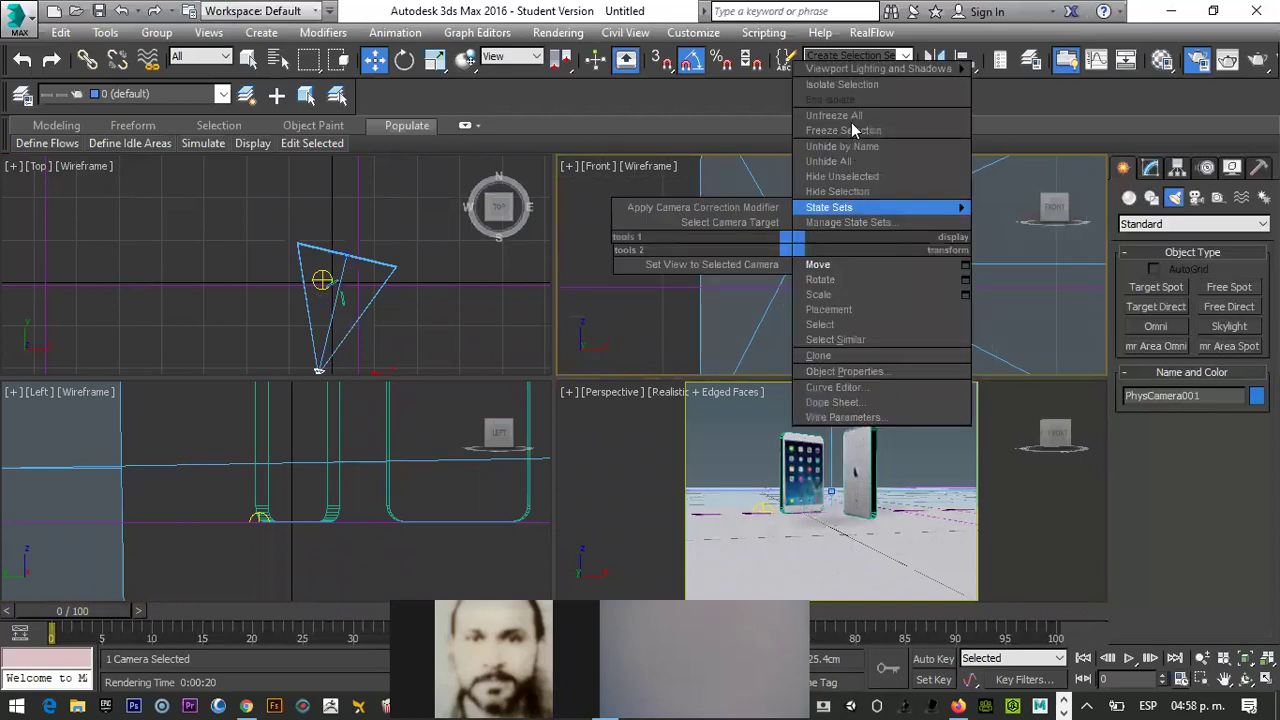
click(850, 192)
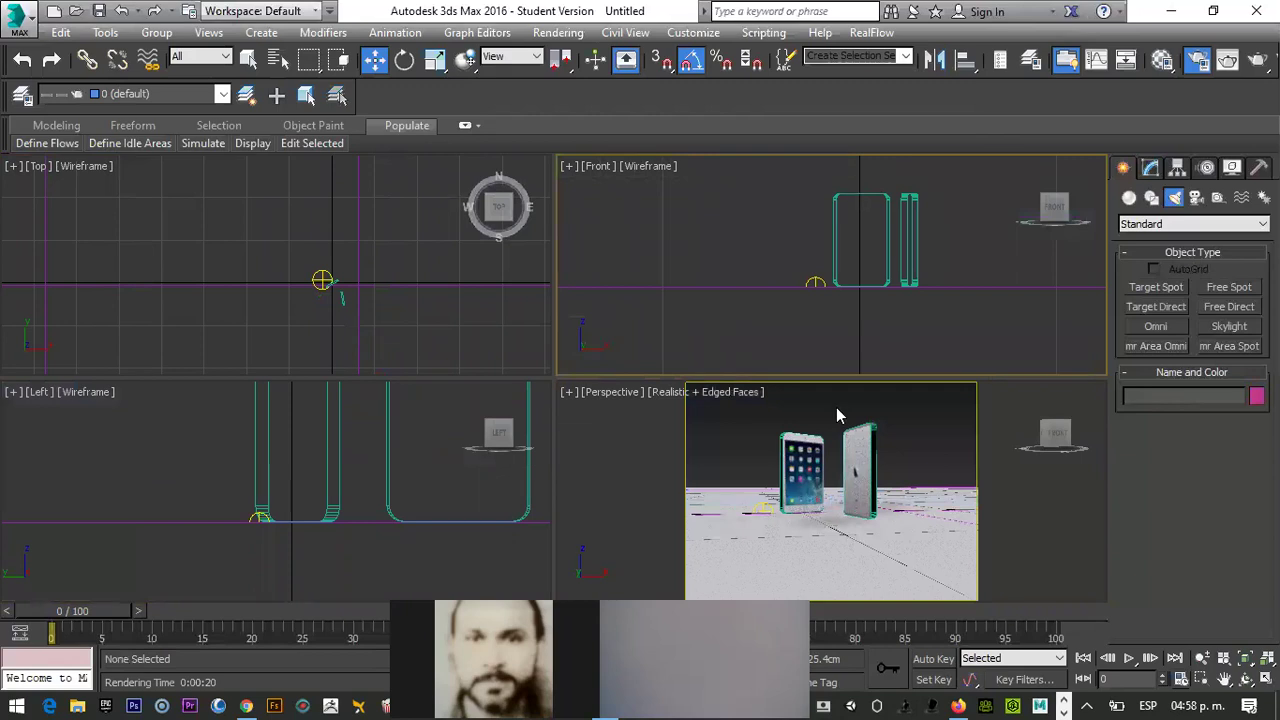
Switch the Perspective viewport to PhysCamera001 and pan its framing of the two slabs slightly
click(607, 457)
scroll(761, 250, down, 4)
click(757, 236)
scroll(757, 232, up, 5)
scroll(746, 263, down, 2)
click(712, 433)
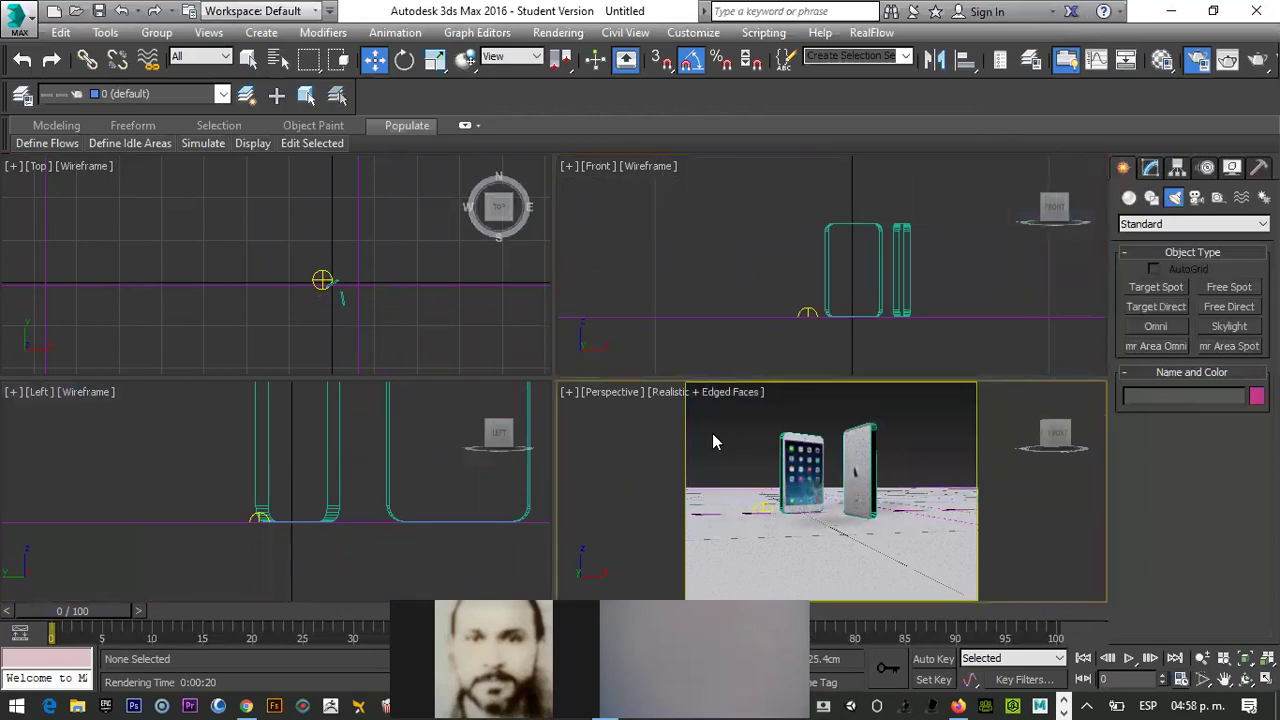
key(c)
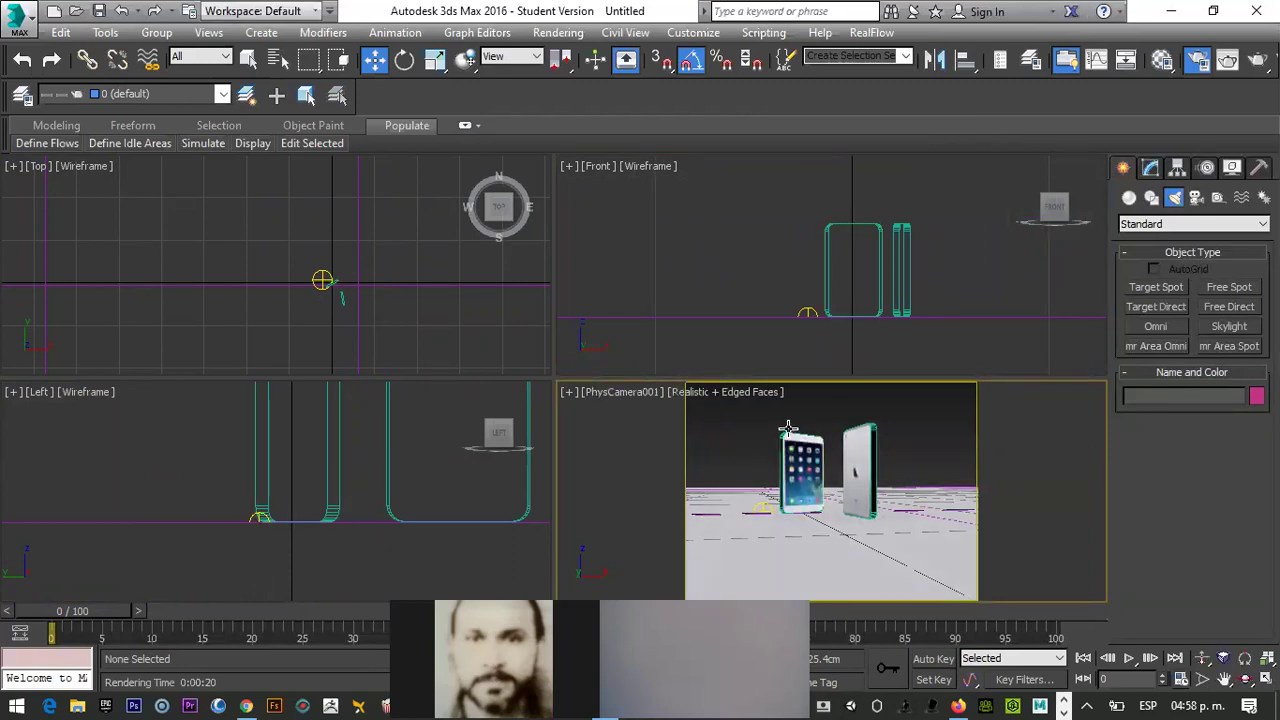
middle_drag(780, 415, 787, 395)
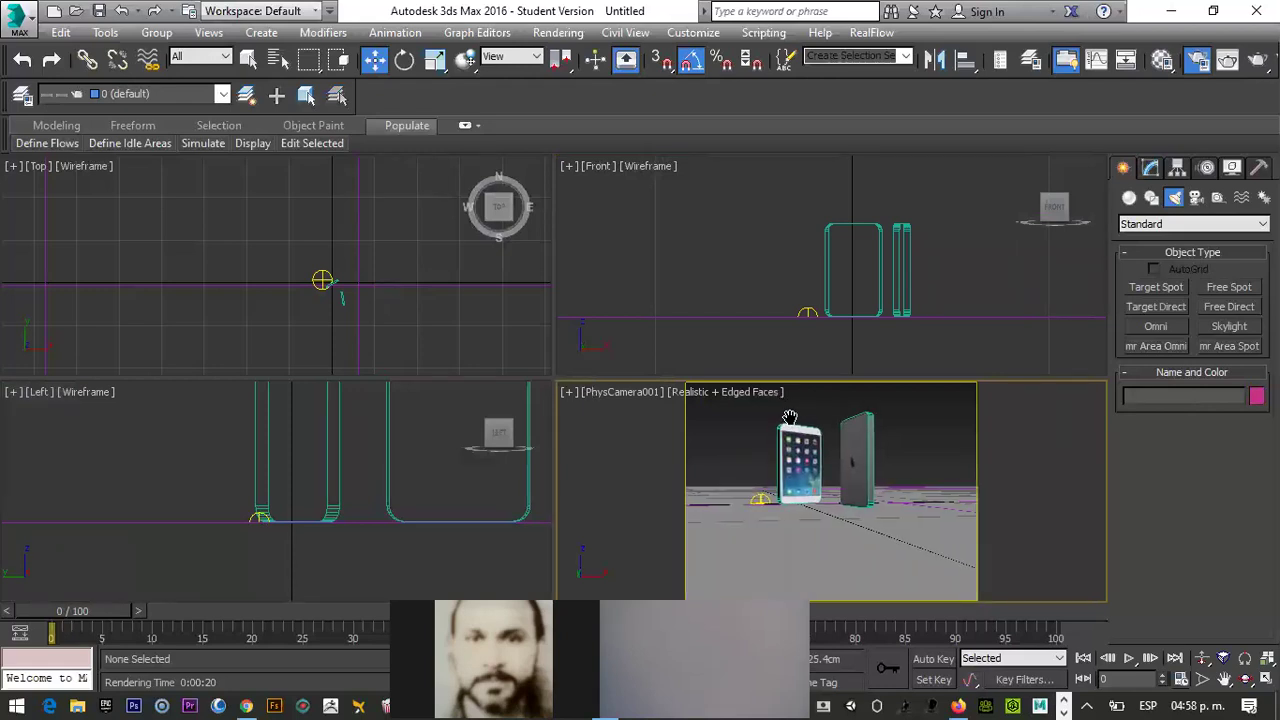
middle_drag(748, 452, 746, 437)
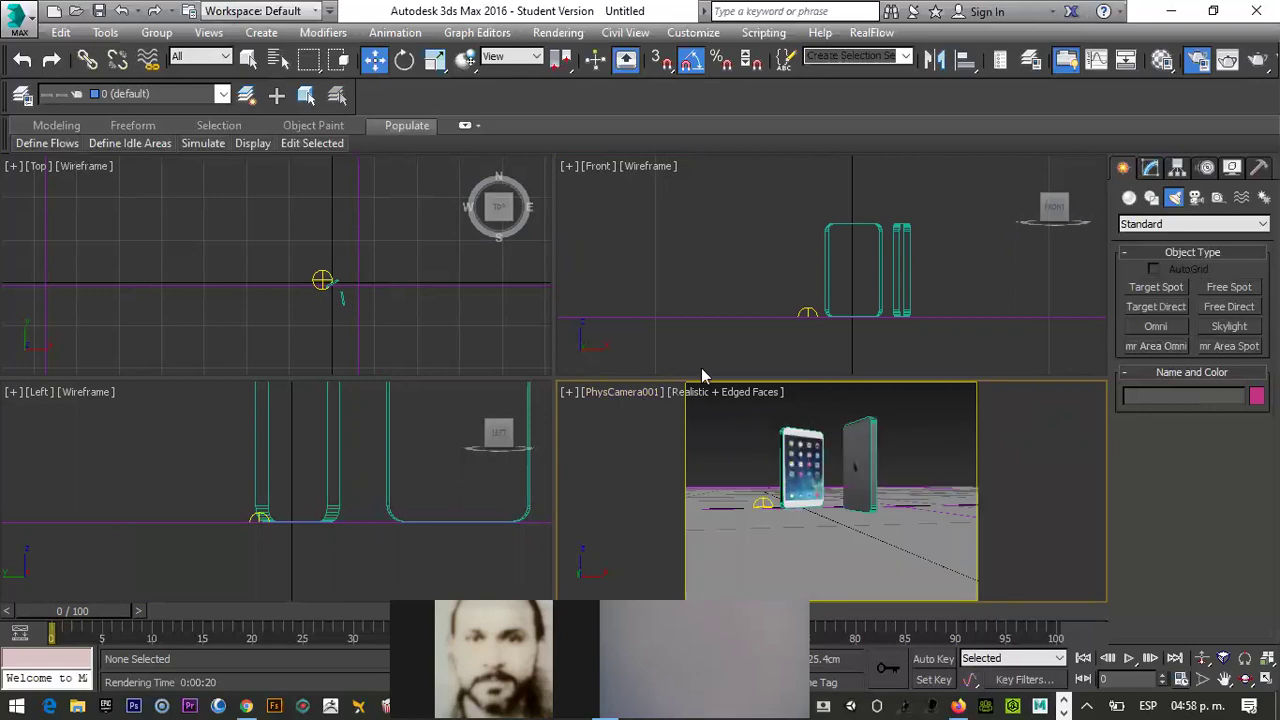
Return the camera viewport to Perspective, framed closer on the slabs, keeping the Front view in its own viewport
click(649, 366)
key(p)
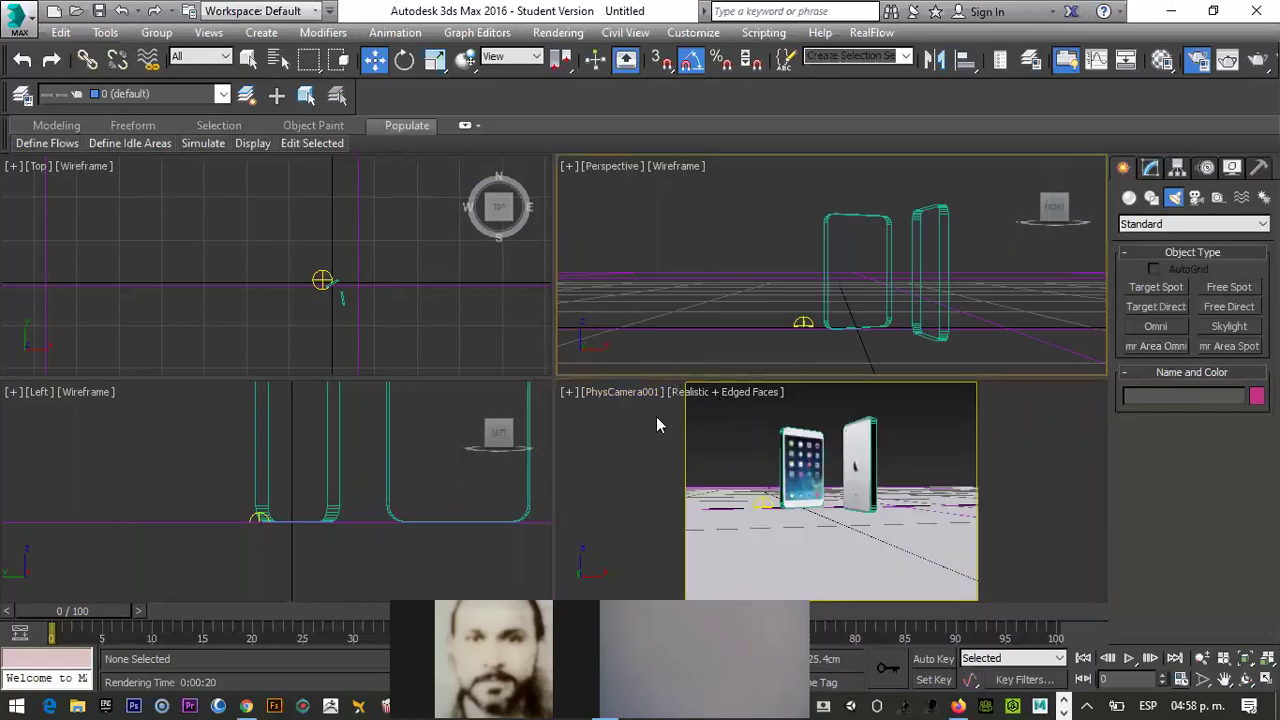
key(f)
click(644, 462)
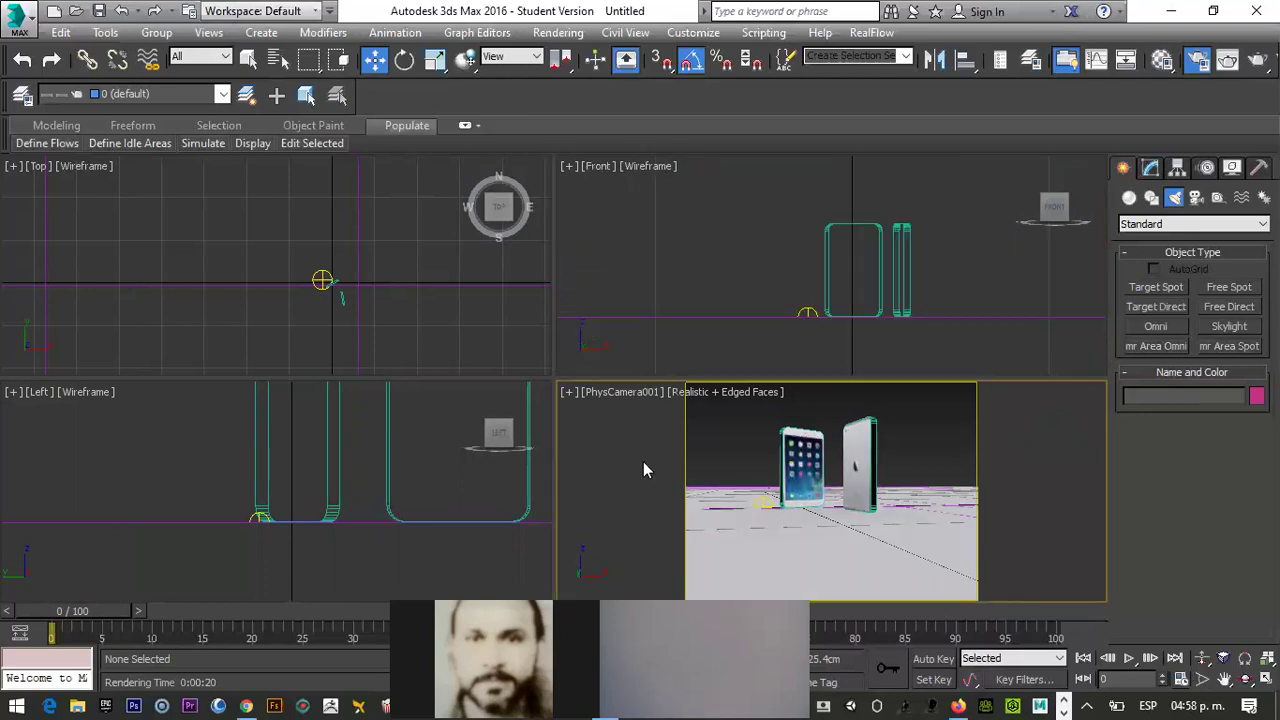
key(p)
scroll(762, 421, up, 3)
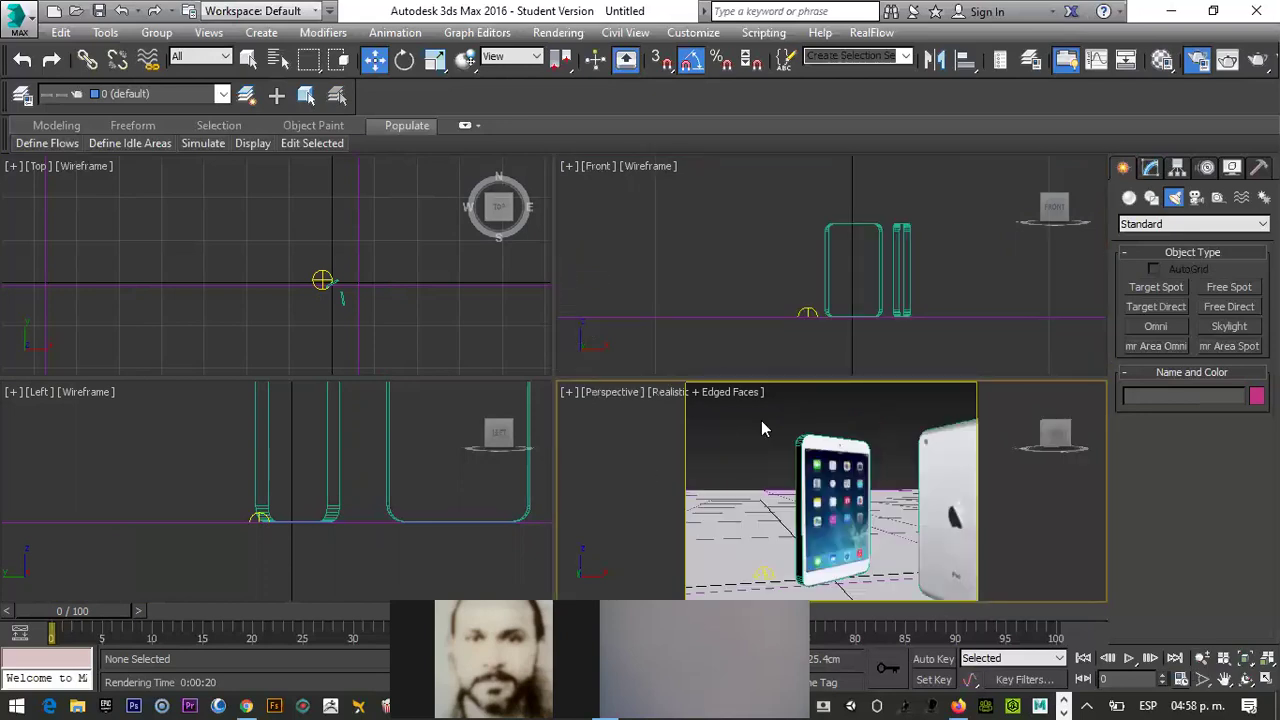
middle_drag(864, 234, 862, 244)
key(ctrl+z)
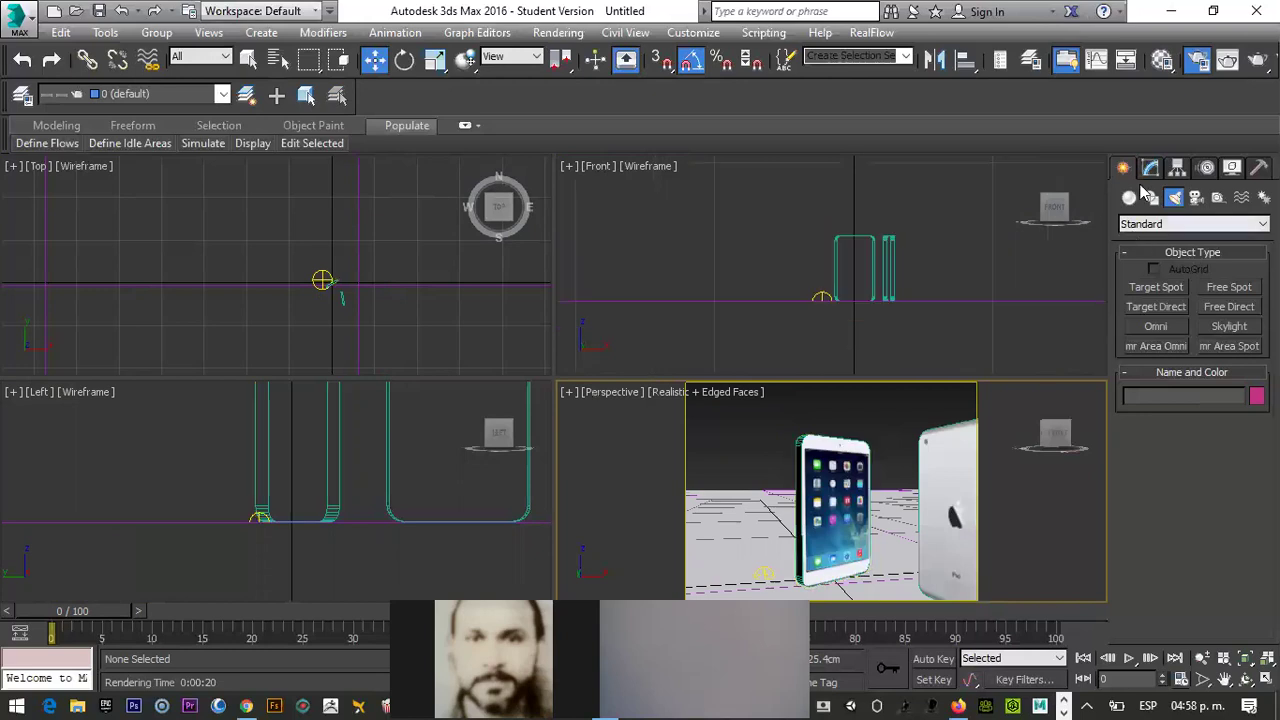
Start a Line spline in the Front view beside the slabs, drawing a curved, stepped profile that descends away from them
click(1151, 197)
middle_drag(792, 250, 812, 273)
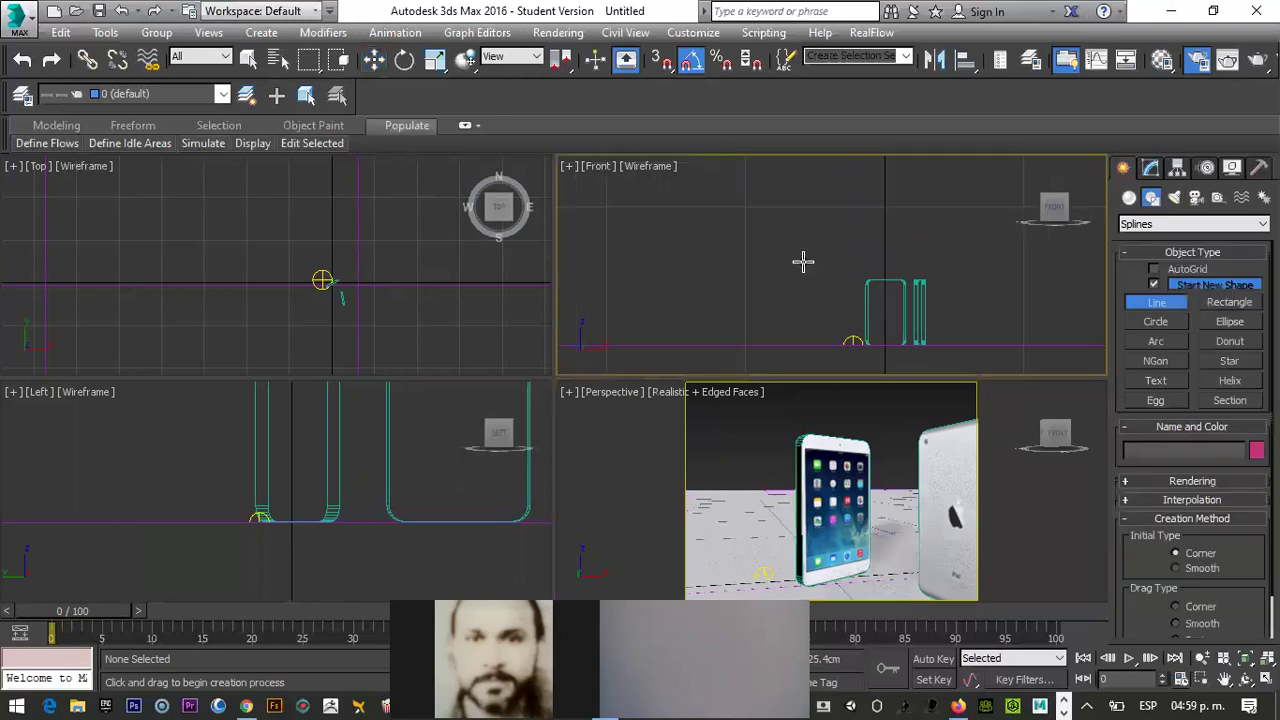
scroll(838, 188, up, 2)
click(834, 193)
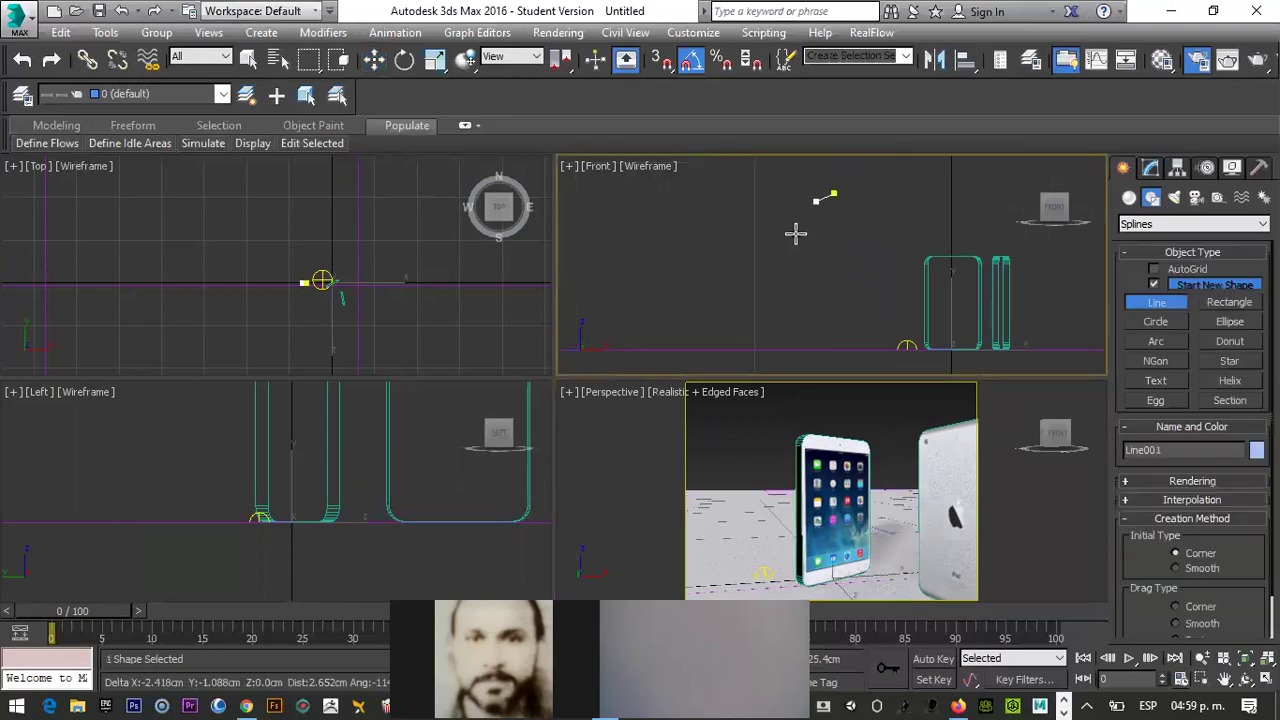
drag(809, 212, 777, 250)
click(769, 251)
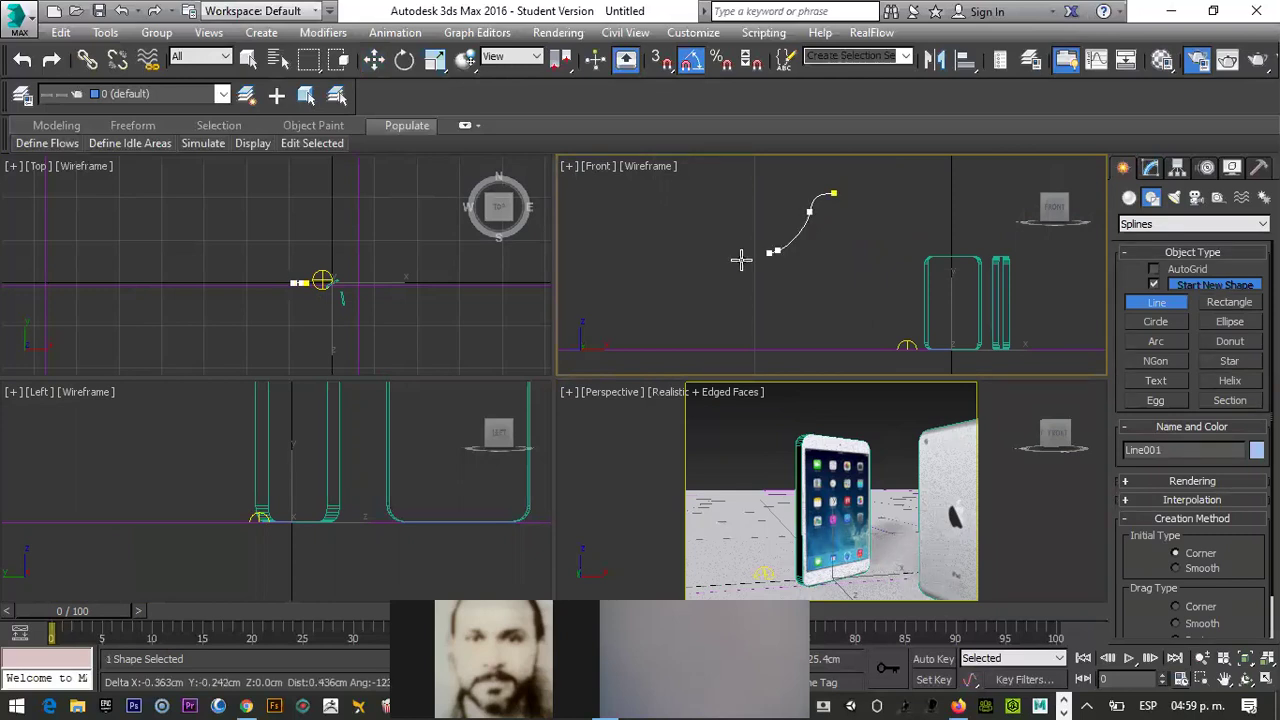
click(737, 265)
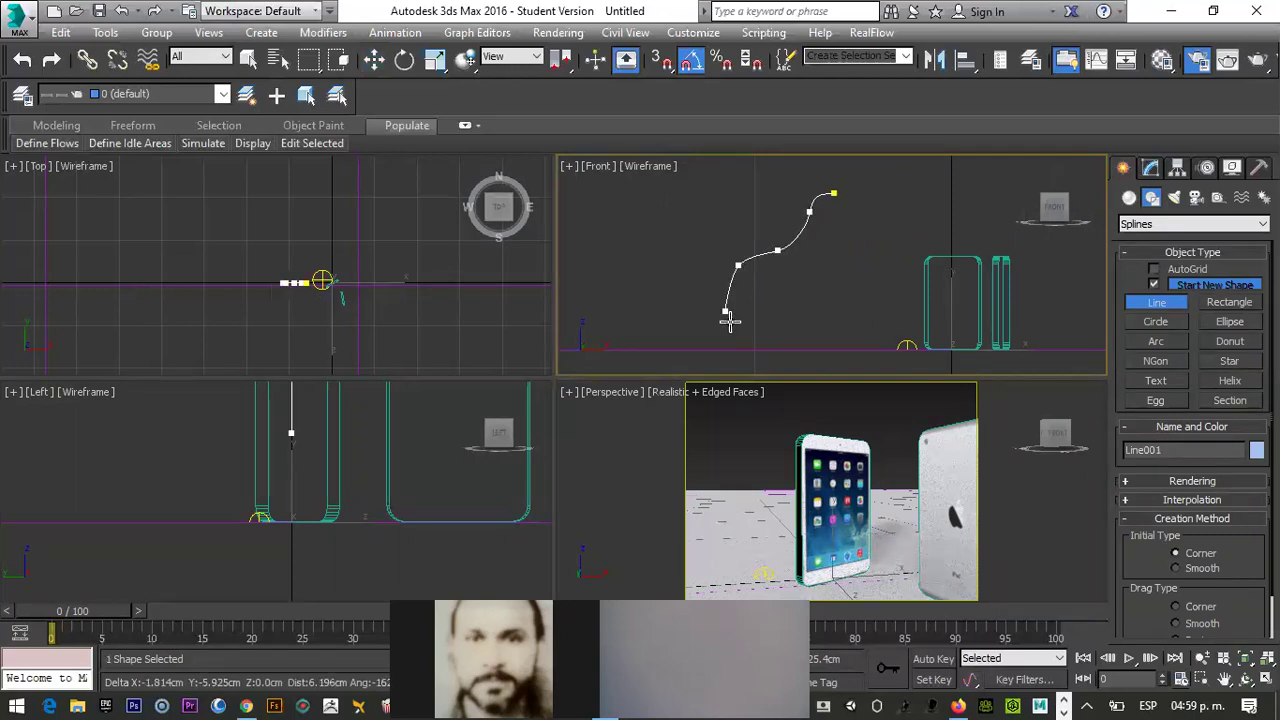
click(733, 310)
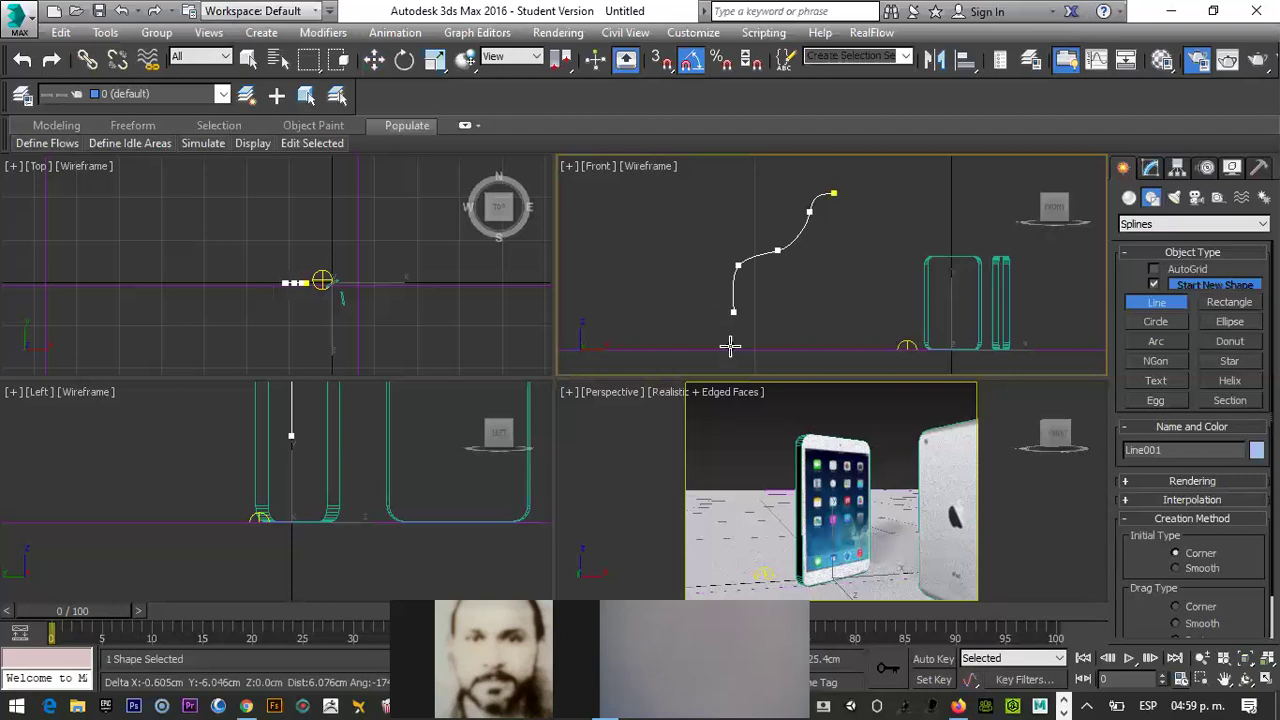
Finish the profile with a straight outer side, a flat base and a vertical side about 22 cm high, and close the spline
click(734, 362)
right_click(734, 363)
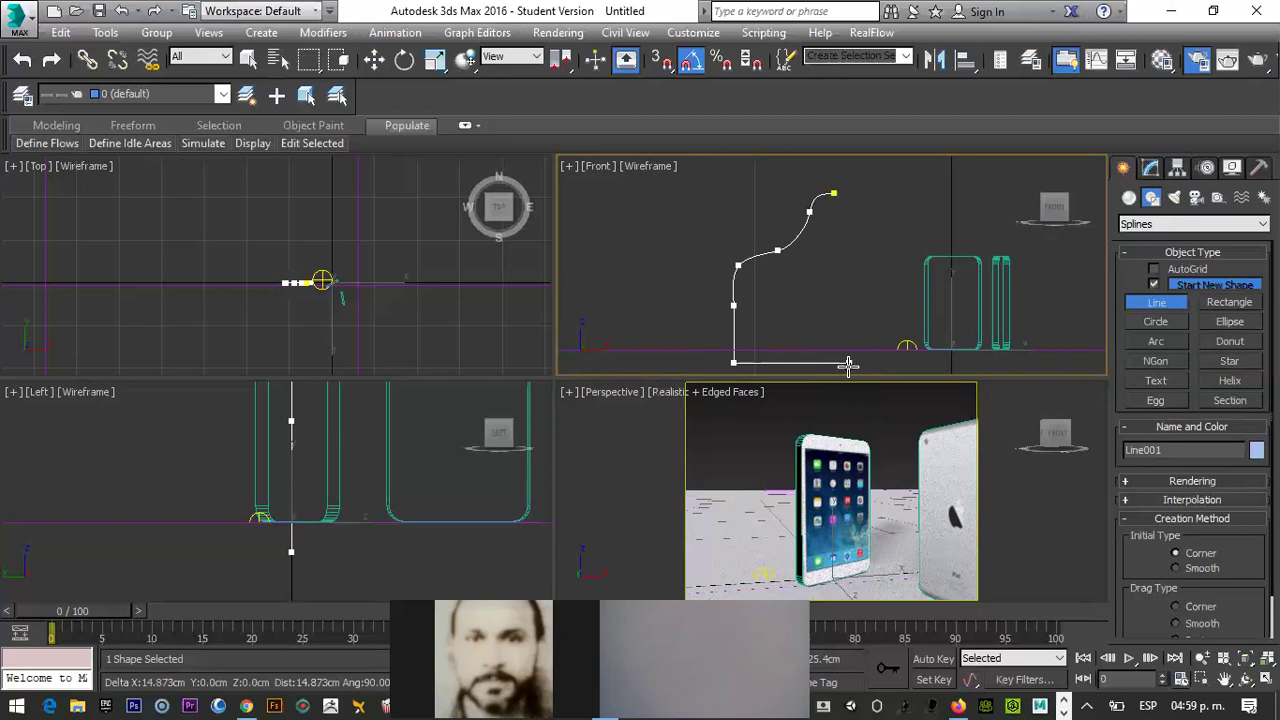
click(836, 362)
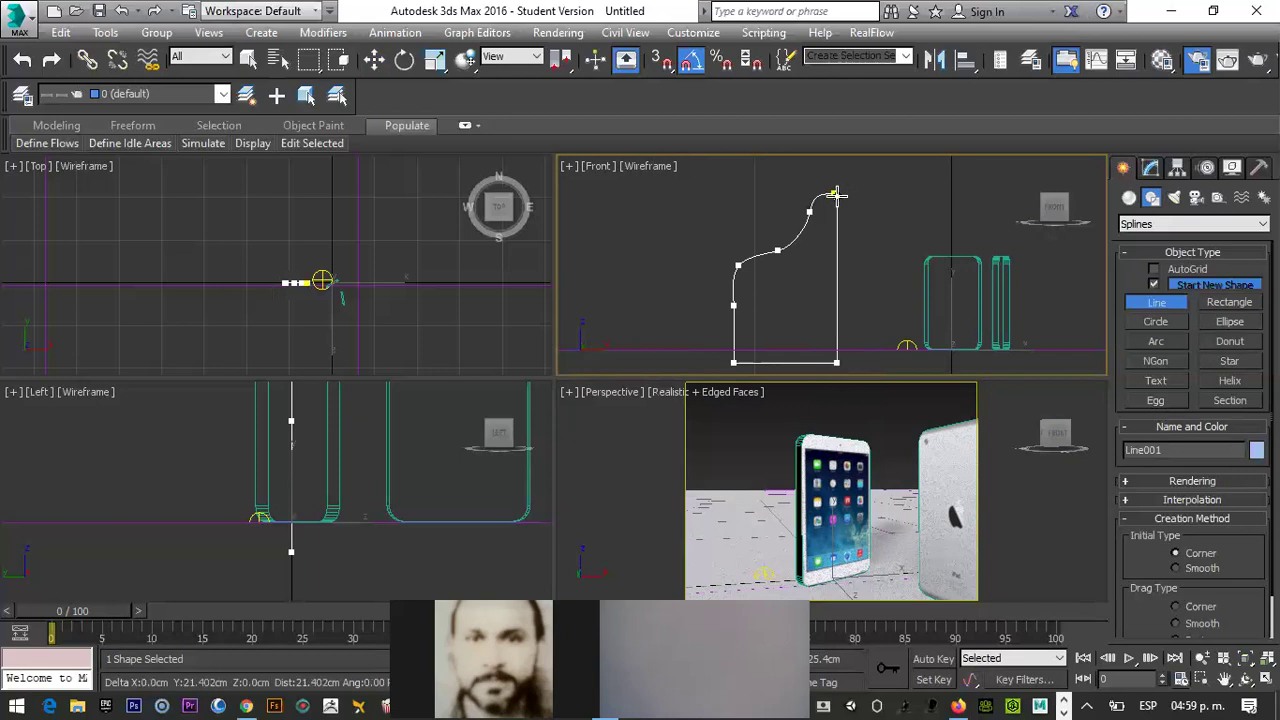
click(836, 195)
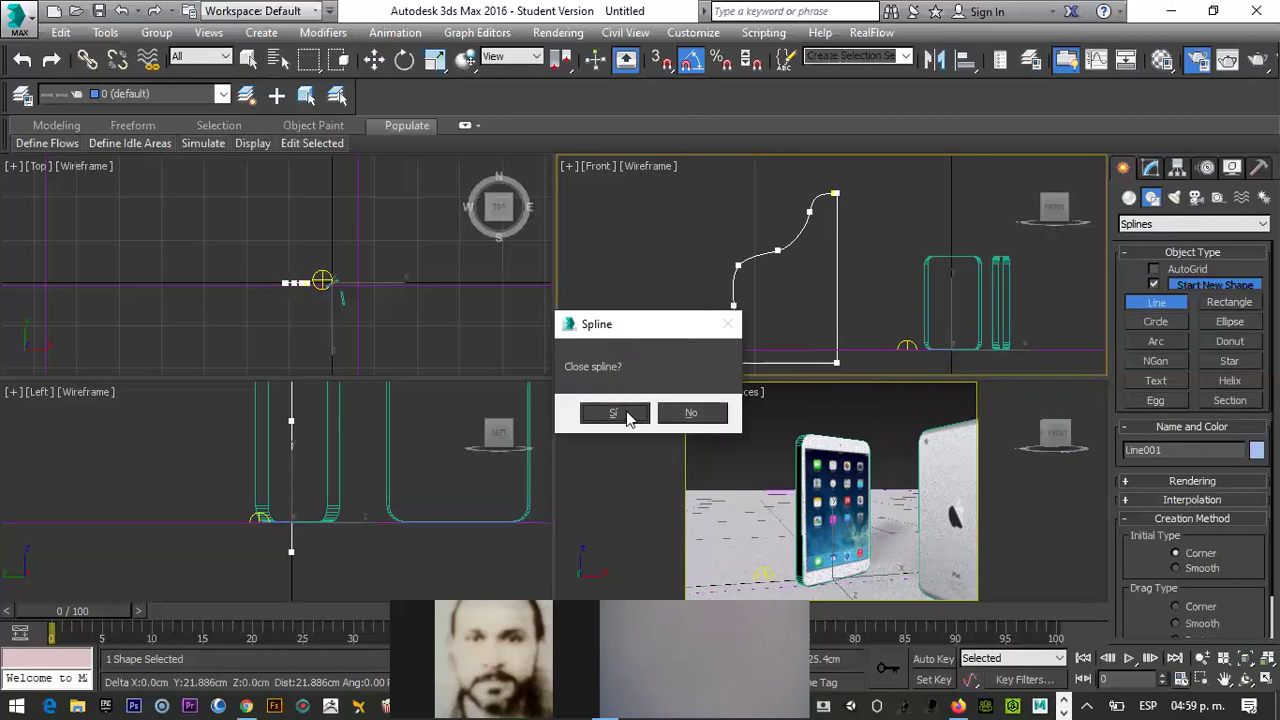
click(626, 414)
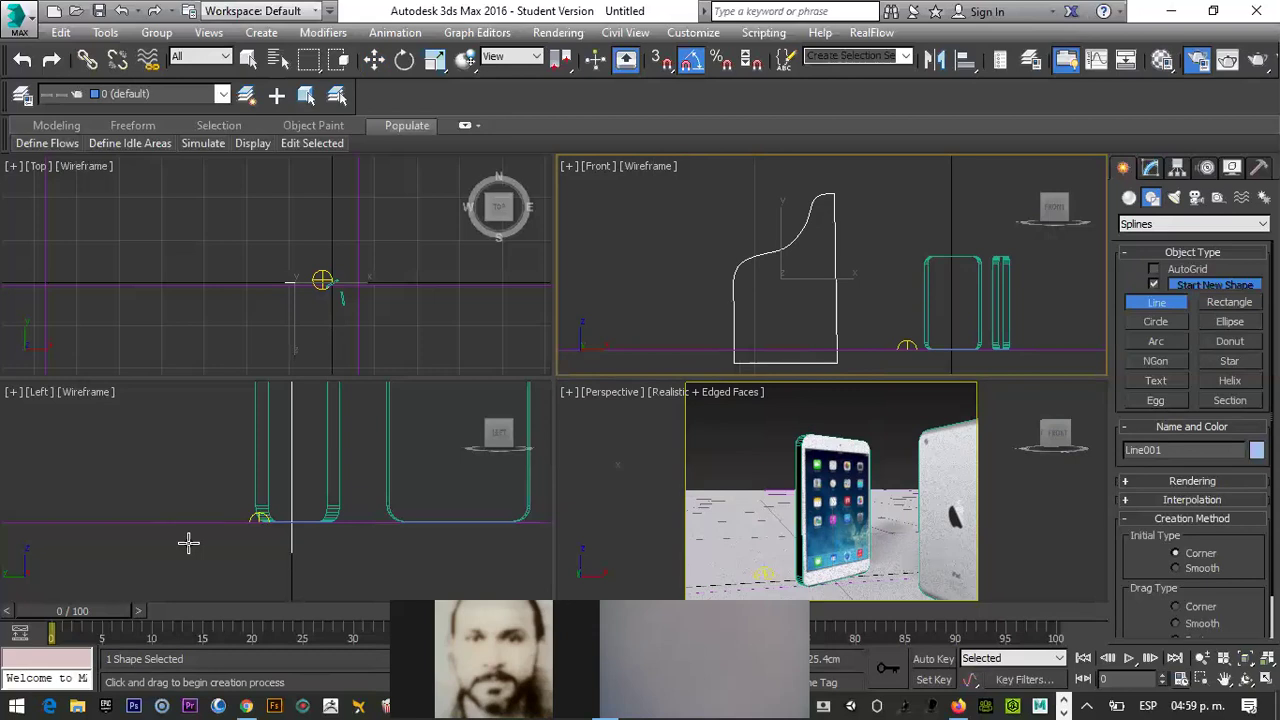
Enter vertex editing on the closed profile and select the corner vertex where the base meets the tall vertical side
click(1151, 168)
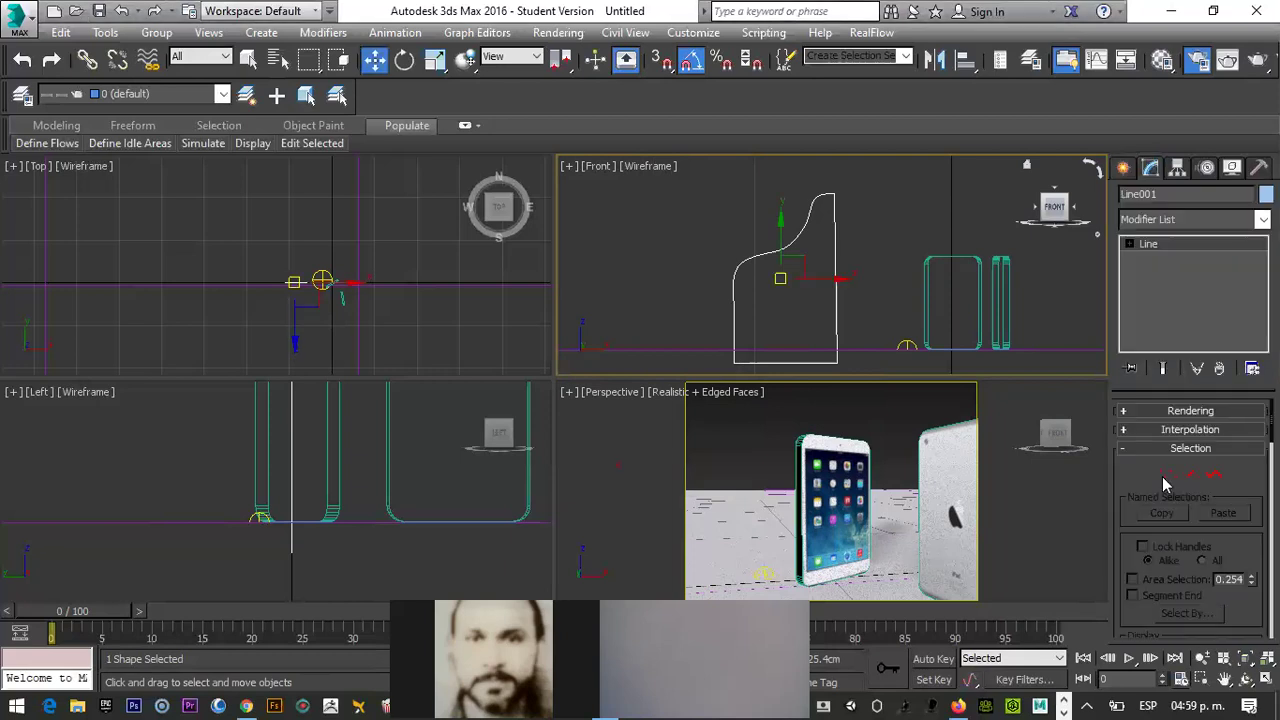
key(1)
click(837, 363)
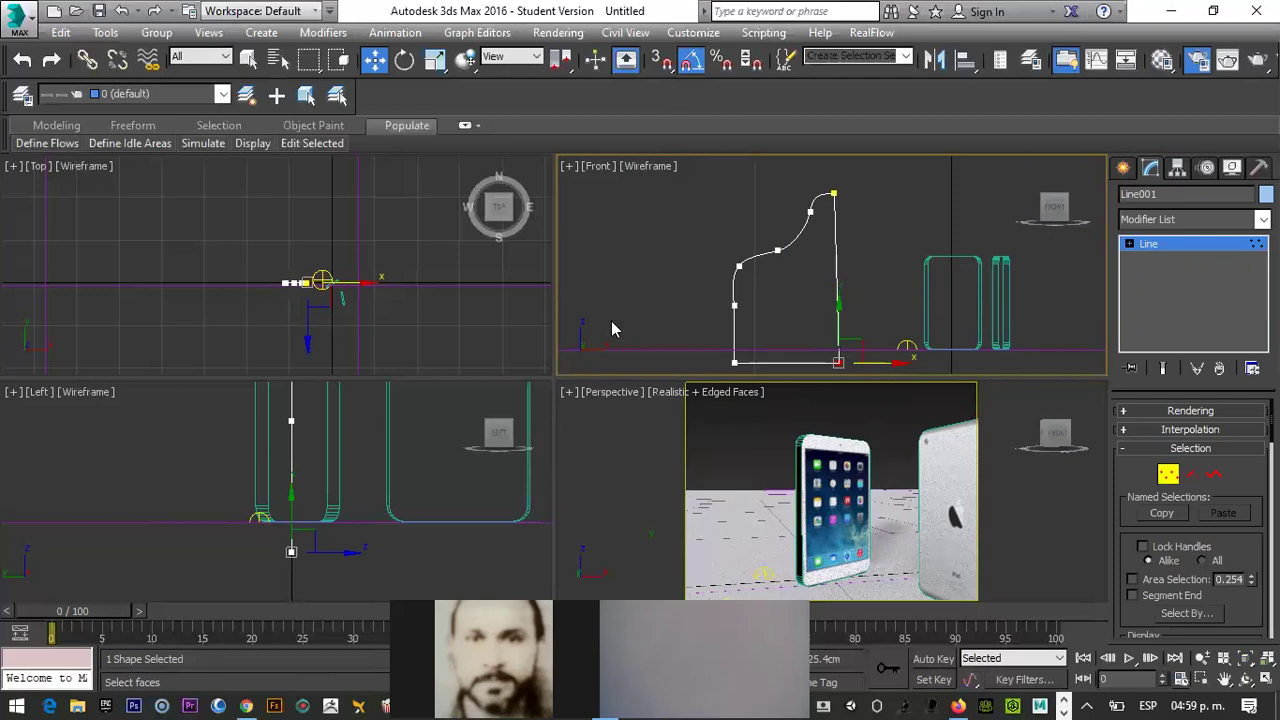
Align the profile's lower-right vertex beneath the top vertex to make that edge vertical, and finish vertex editing
key(alt+w)
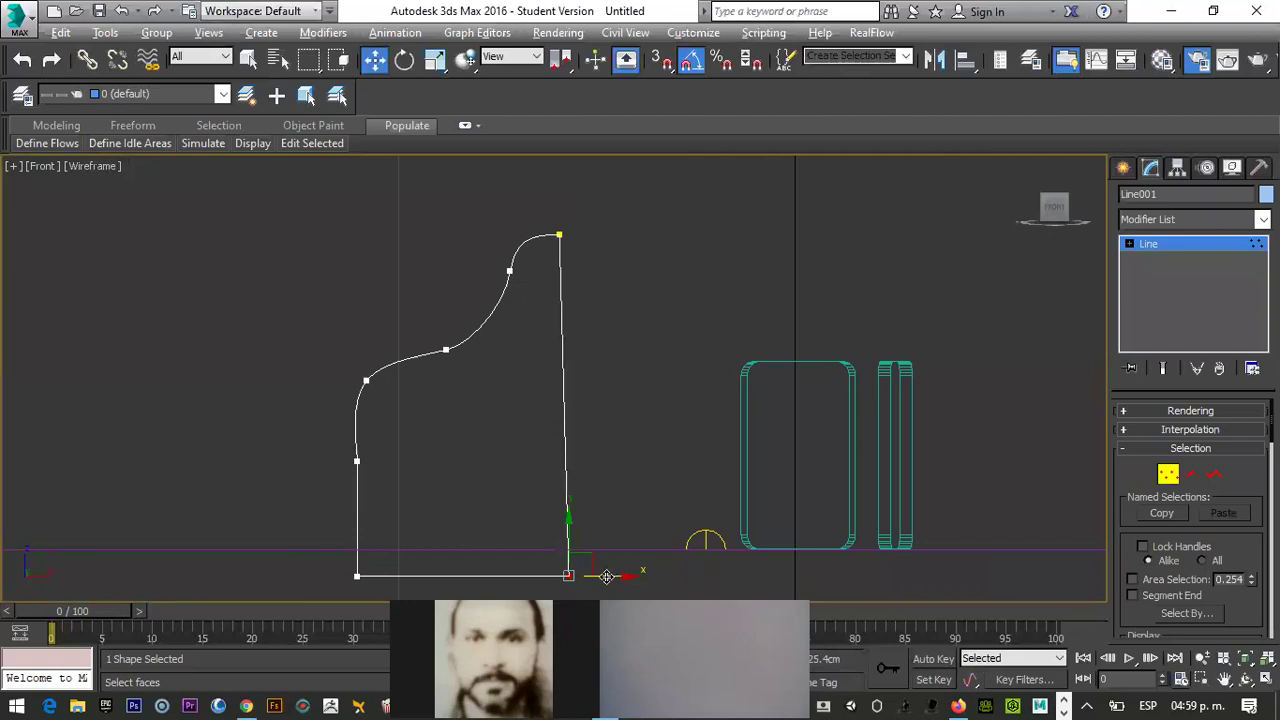
drag(602, 576, 593, 576)
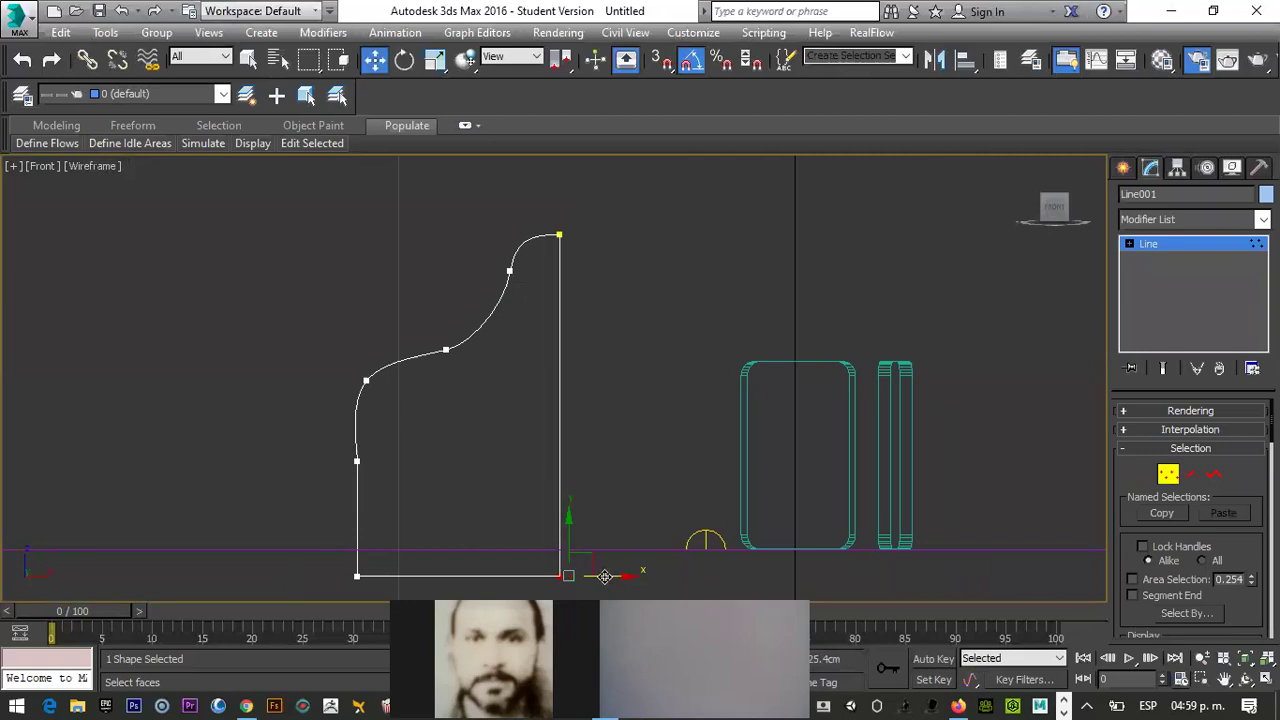
click(652, 465)
click(559, 576)
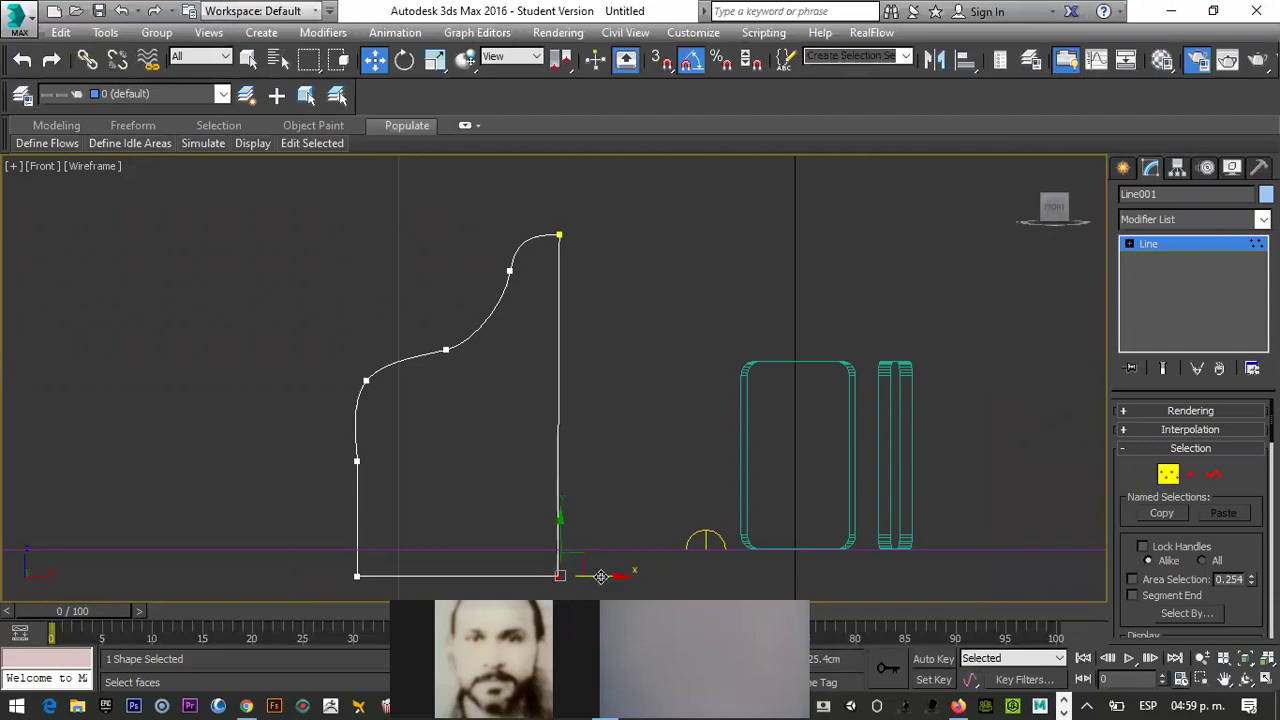
click(582, 316)
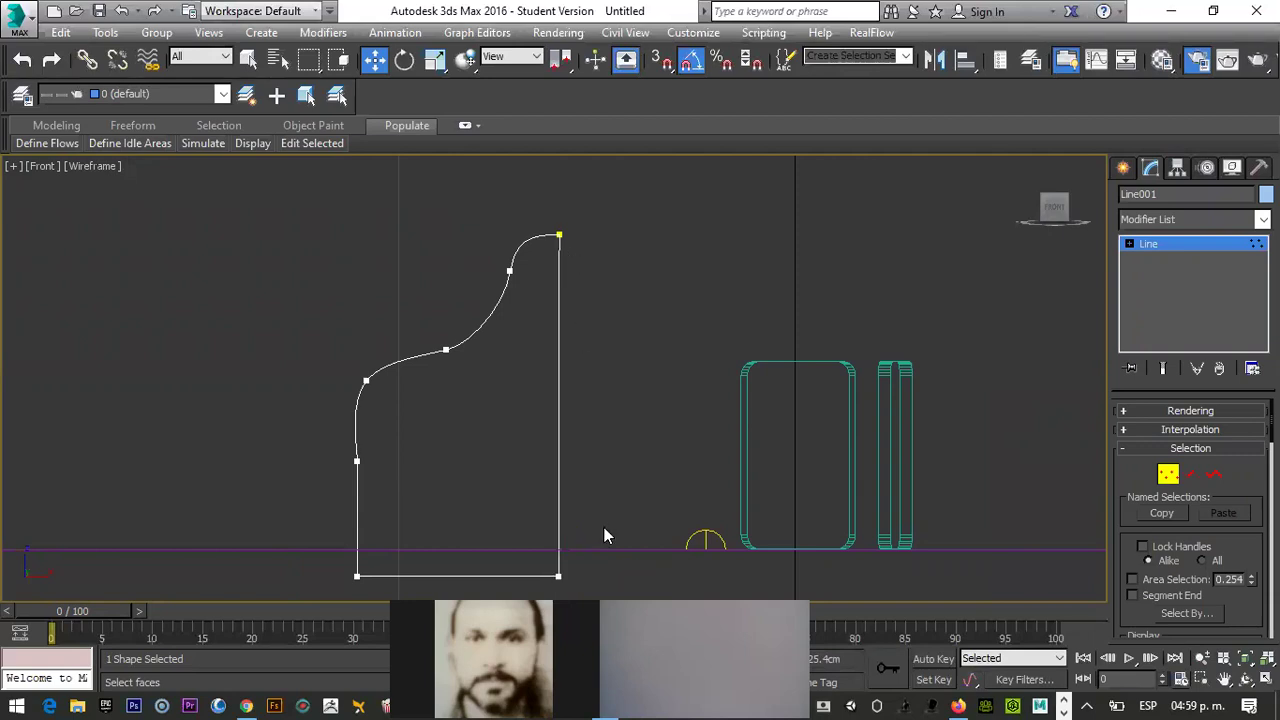
click(557, 577)
scroll(613, 310, down, 2)
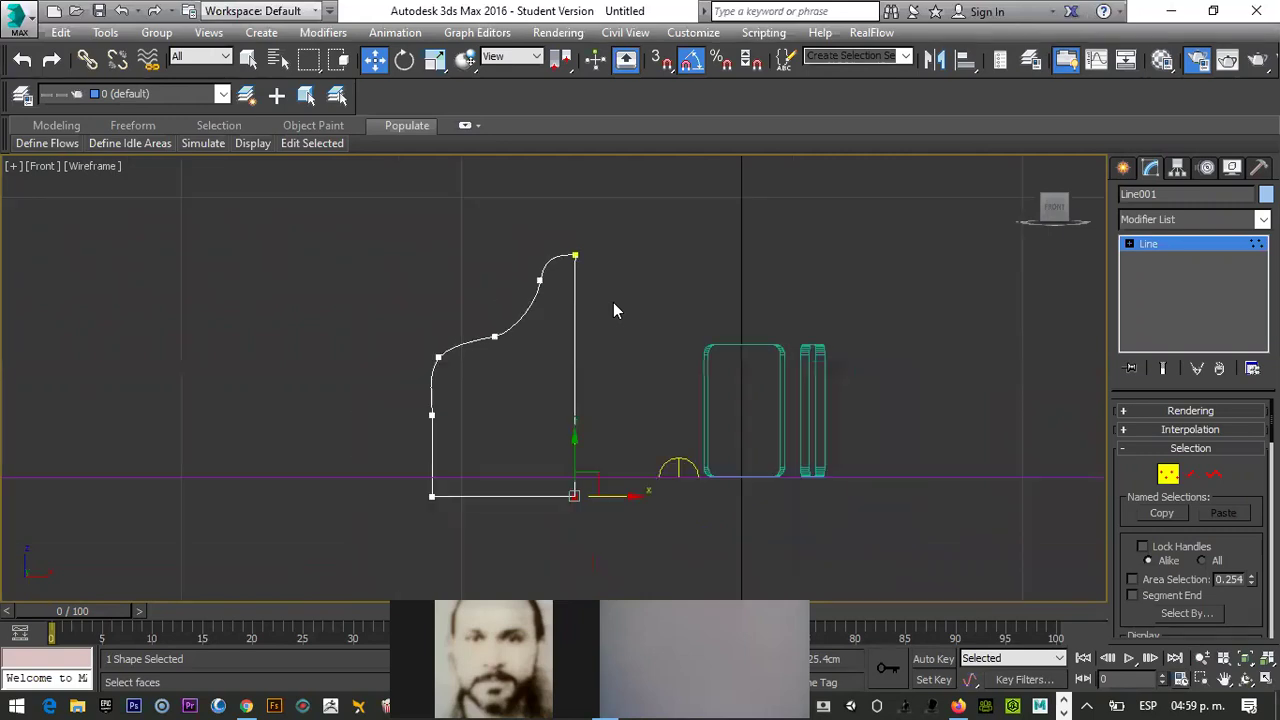
click(1168, 475)
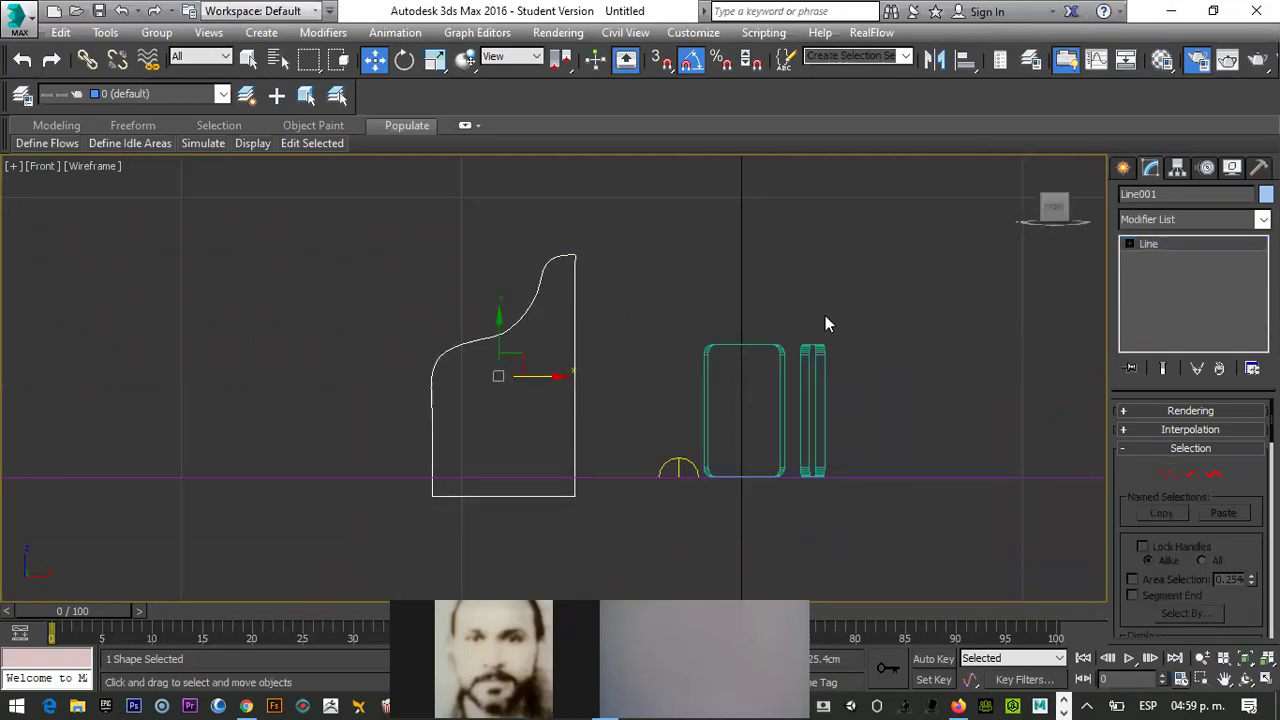
Move the closed profile sideways in the Left view until it stands clear of the tablets
key(alt)
key(l)
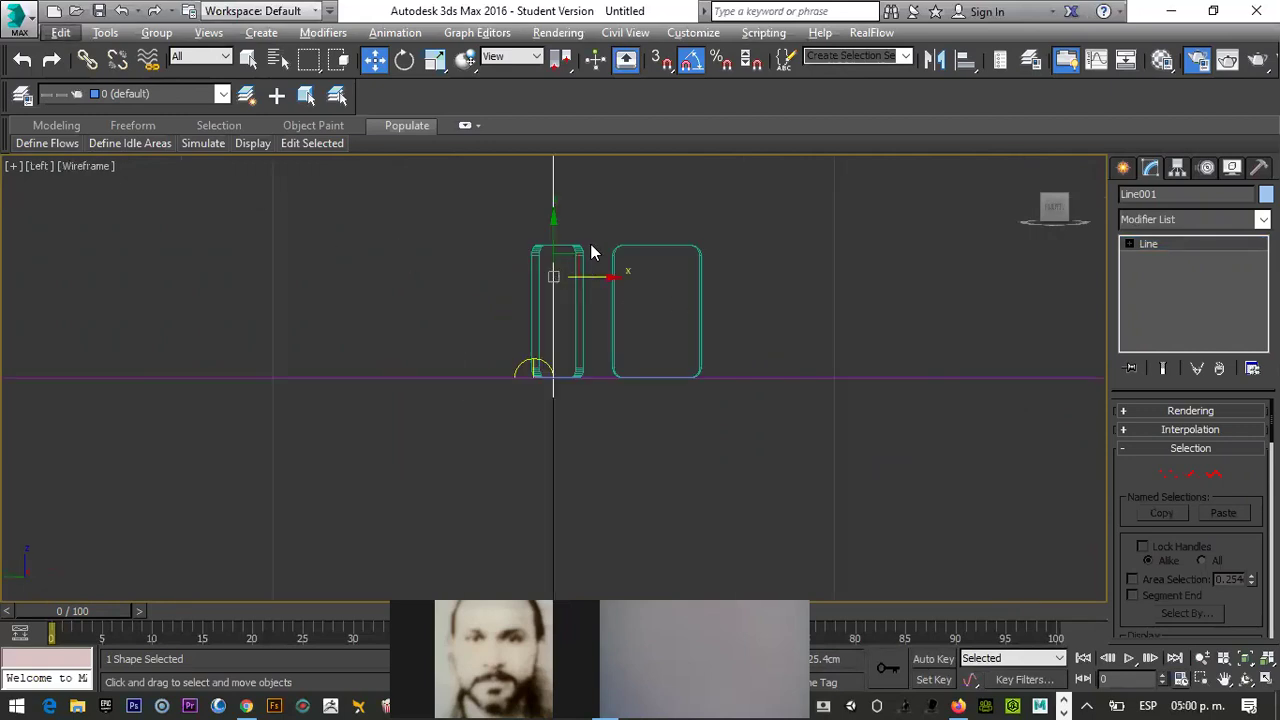
middle_drag(591, 252, 600, 357)
drag(603, 369, 527, 362)
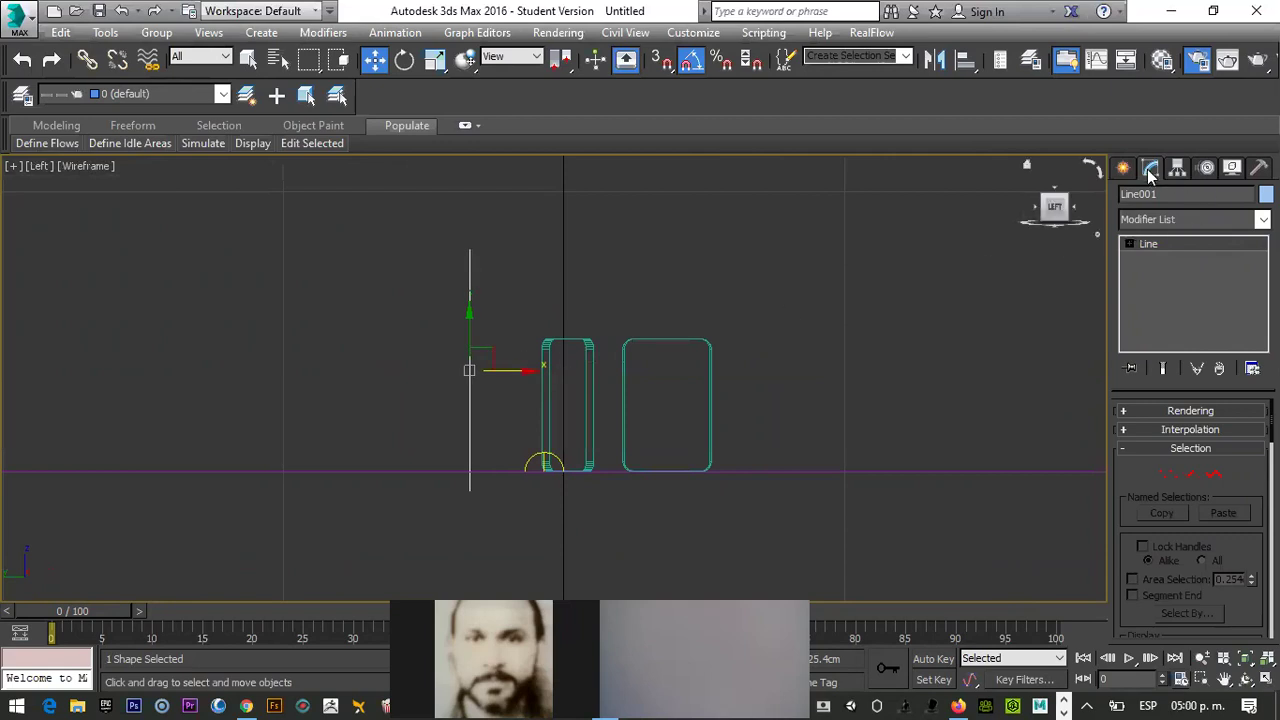
Apply an Extrude modifier to the profile with an amount of 2.5 cm
click(1192, 219)
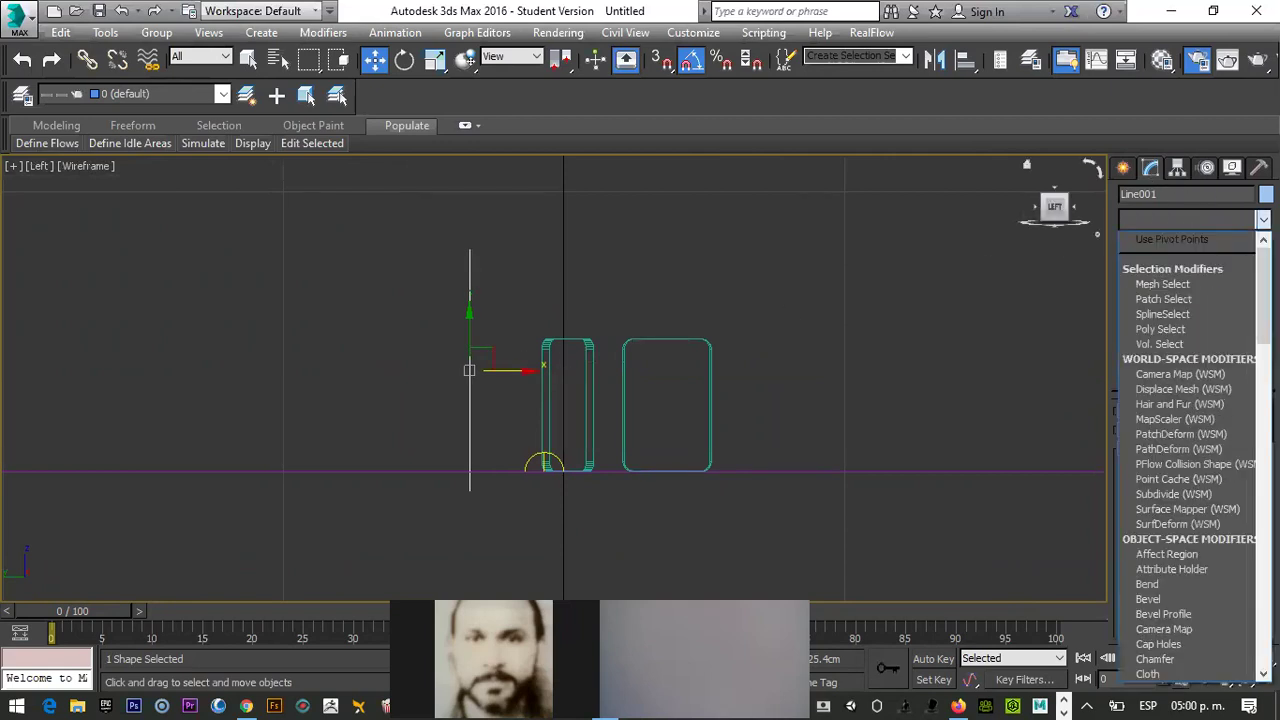
scroll(1187, 456, down, 2)
key(e)
key(e)
key(e)
key(e)
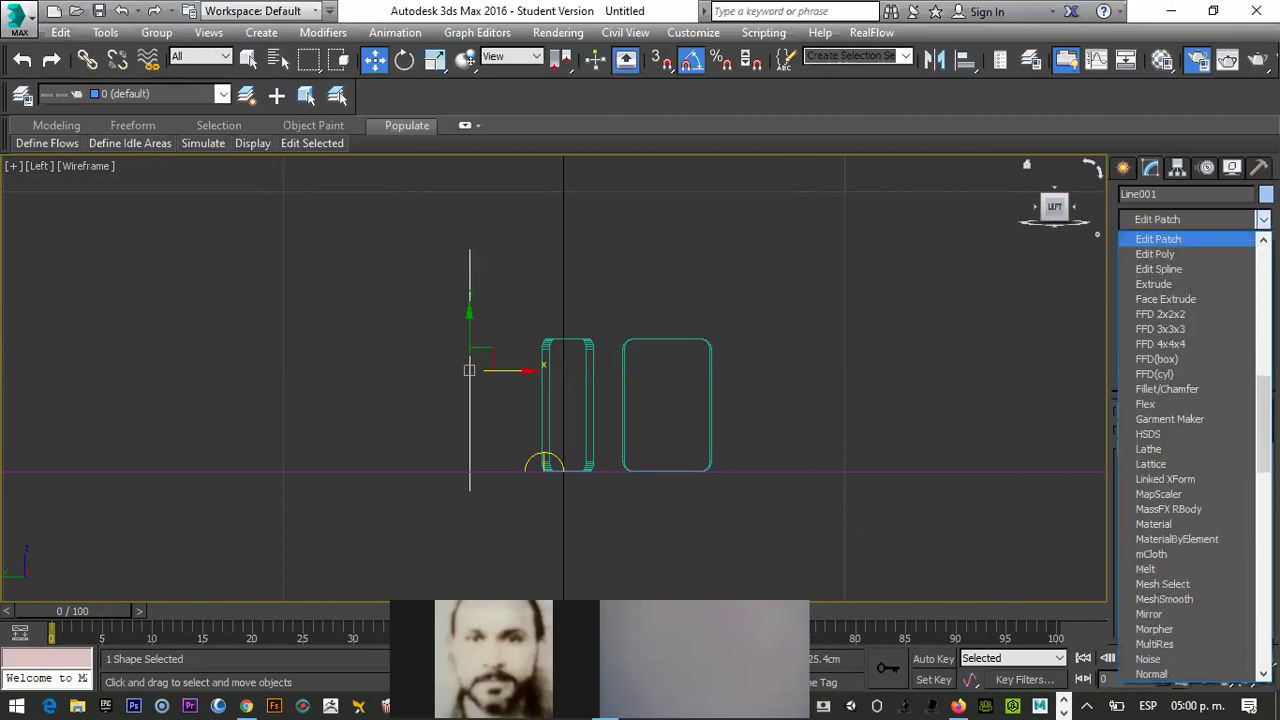
key(e)
key(e)
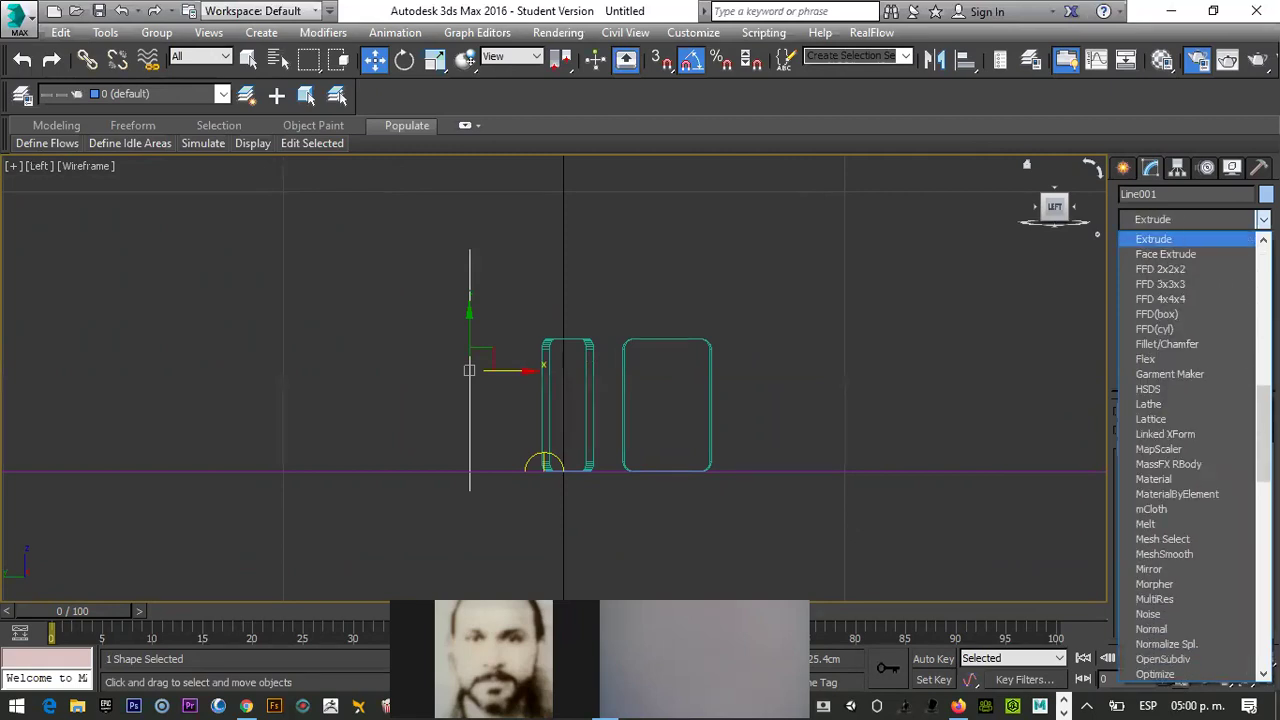
key(Return)
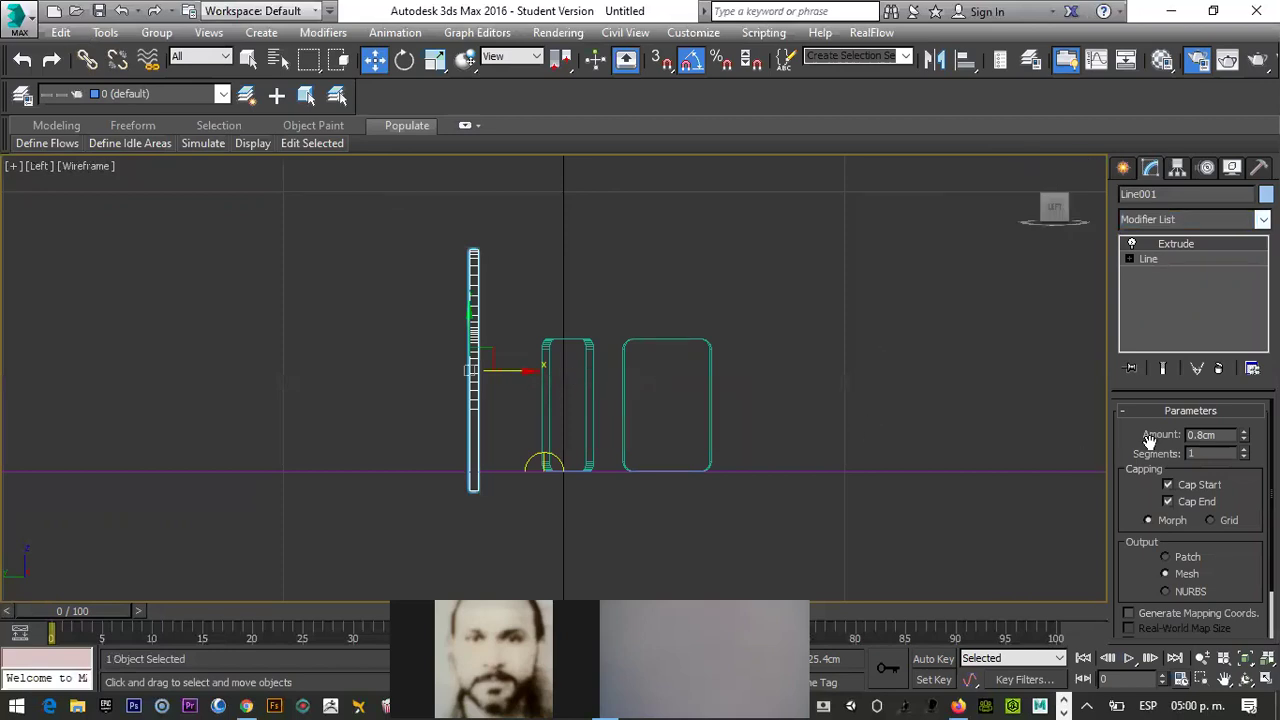
double_click(1218, 435)
text(2.5)
key(Return)
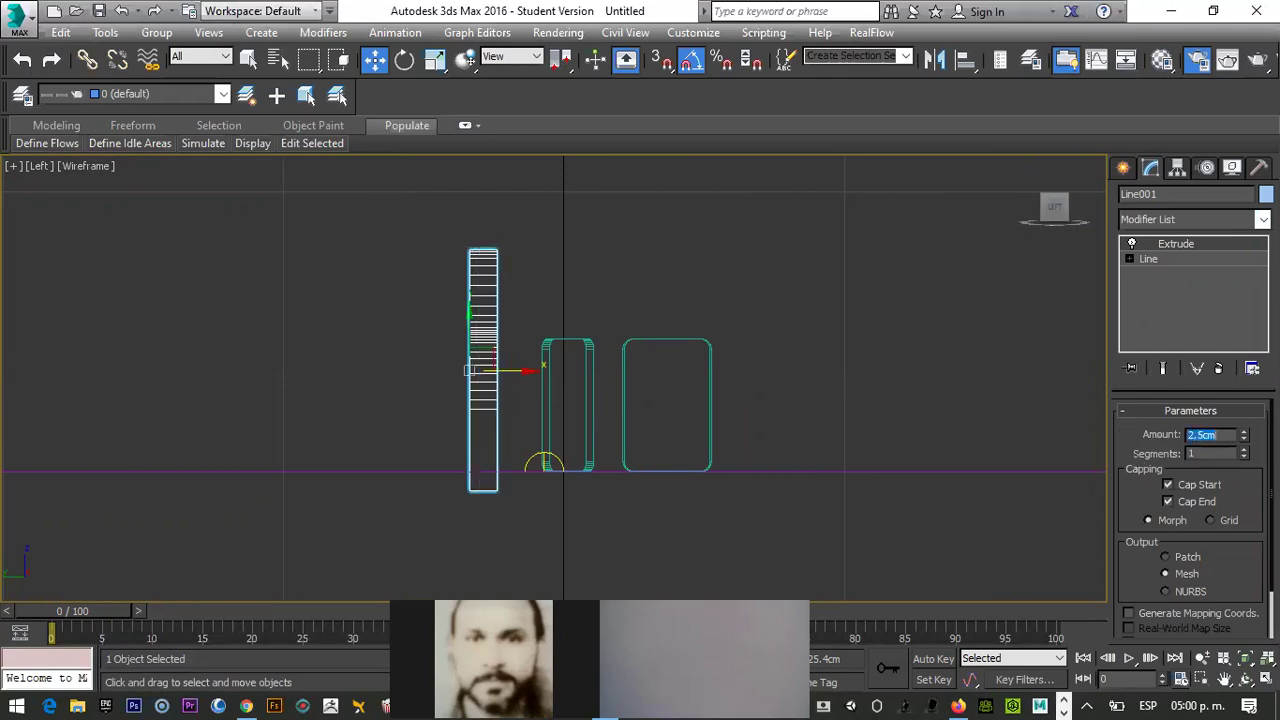
Raise the extruded panel in the Left view until its base sits on the ground line
scroll(500, 343, down, 2)
scroll(508, 343, up, 2)
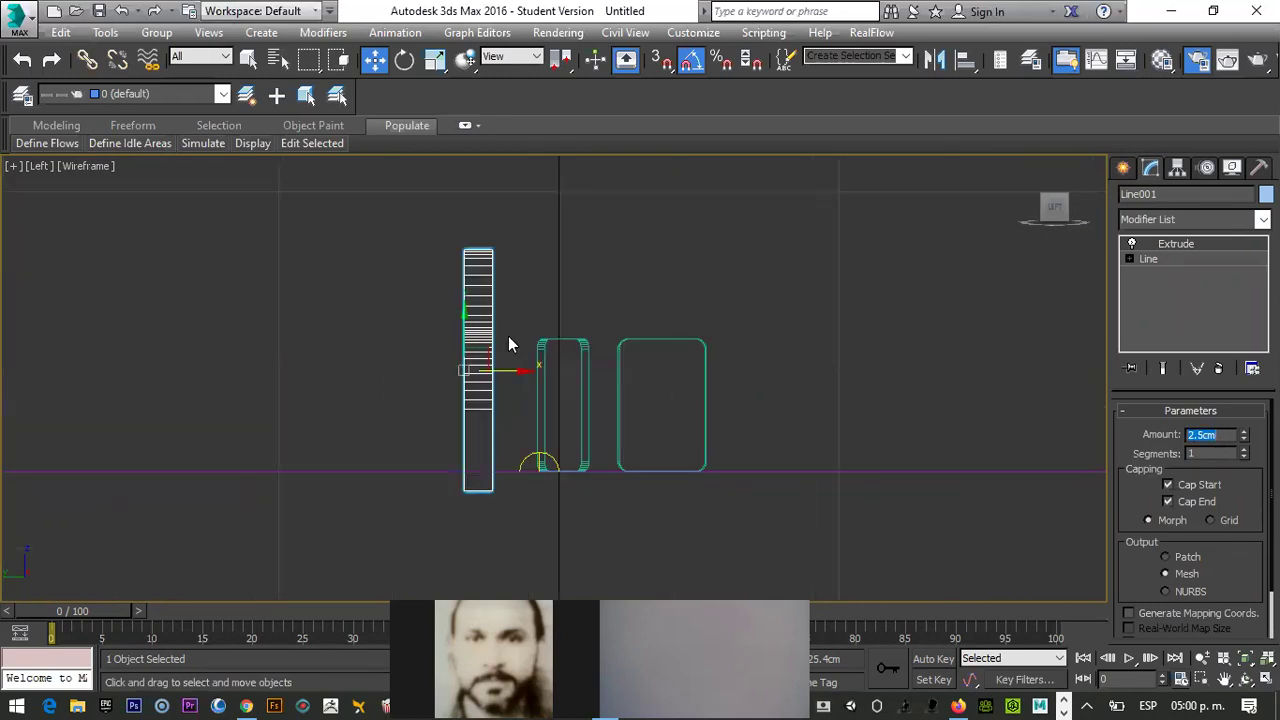
drag(464, 336, 464, 315)
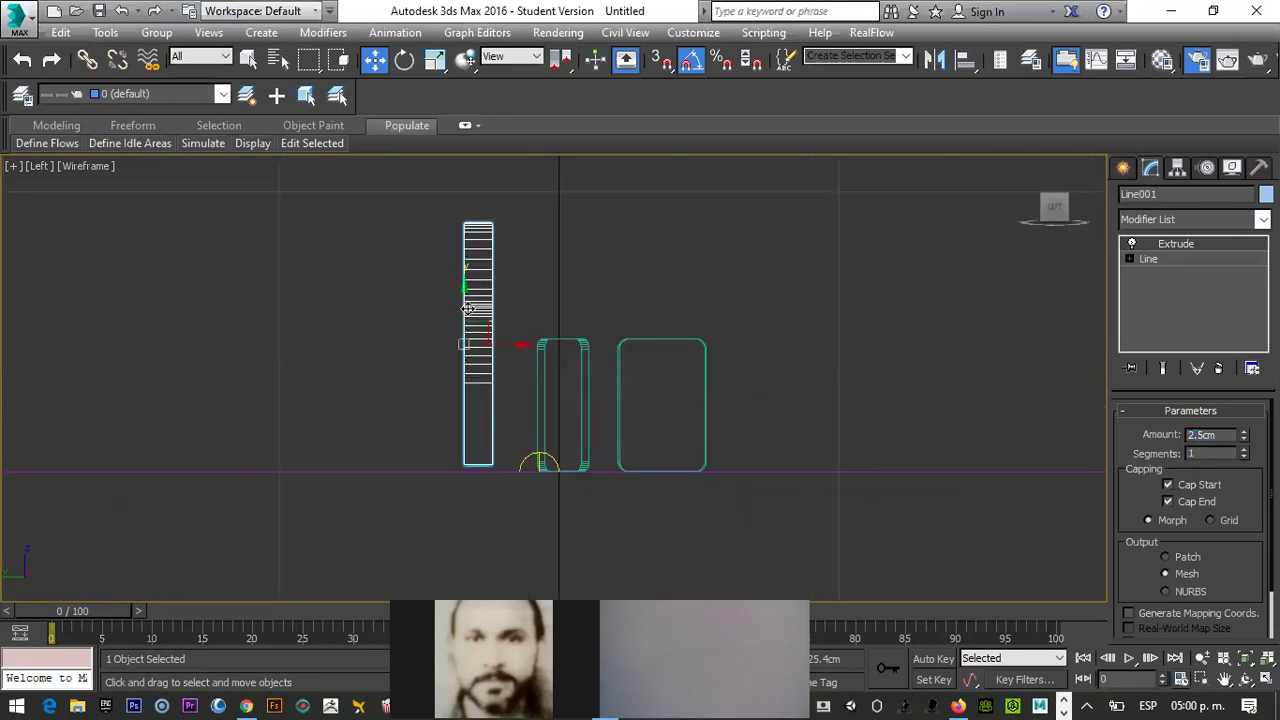
scroll(714, 332, down, 4)
key(alt+w)
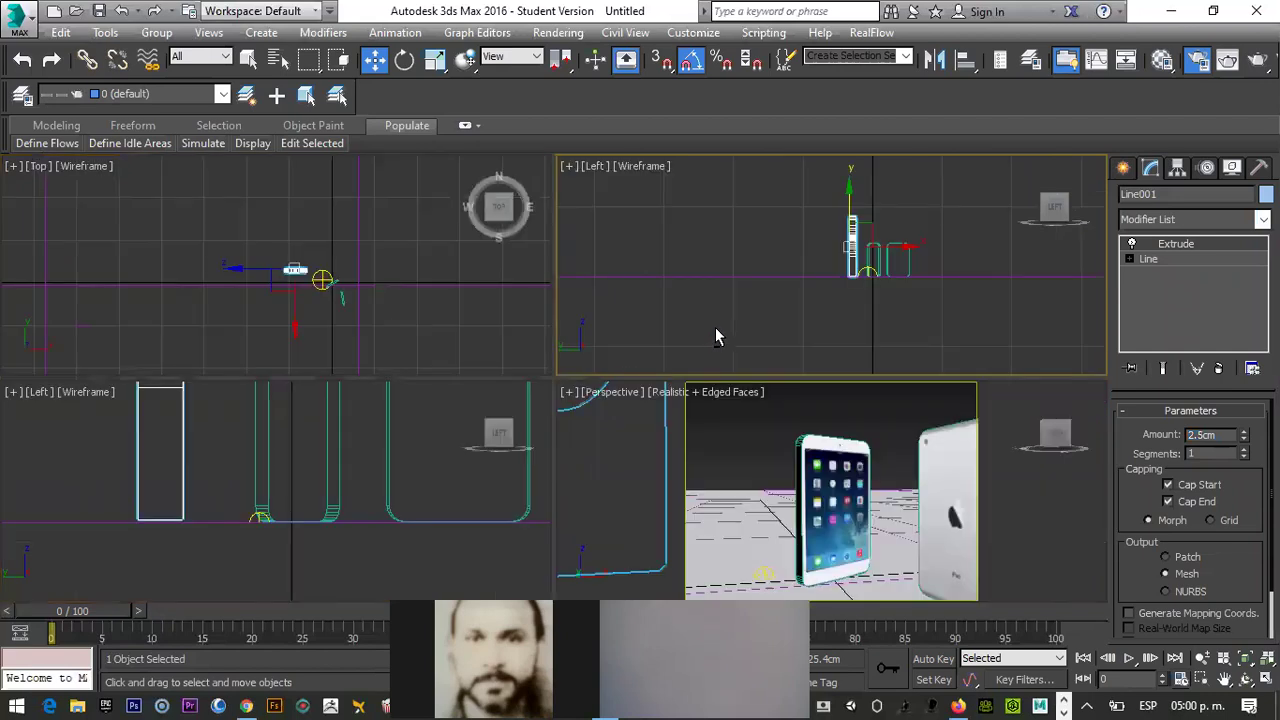
scroll(731, 448, down, 5)
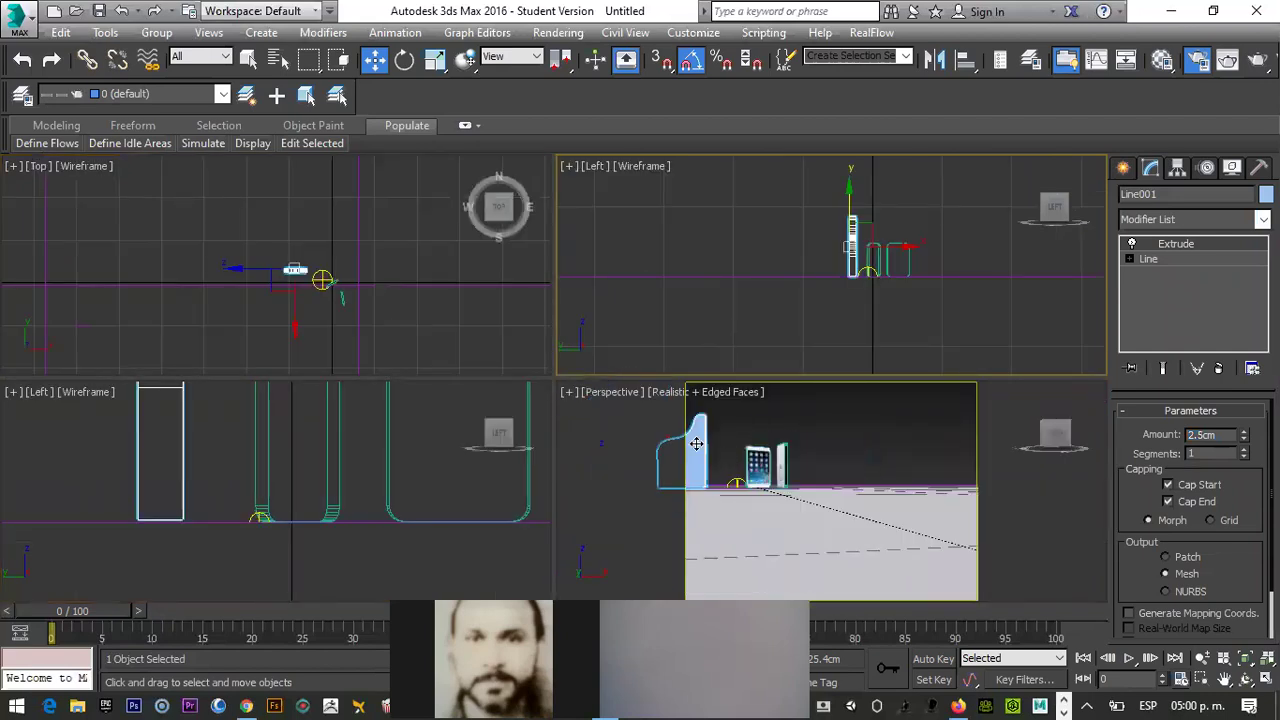
Scale the panel up uniformly to several times its size, and reduce its thickness in the Left view
click(685, 436)
right_click(693, 478)
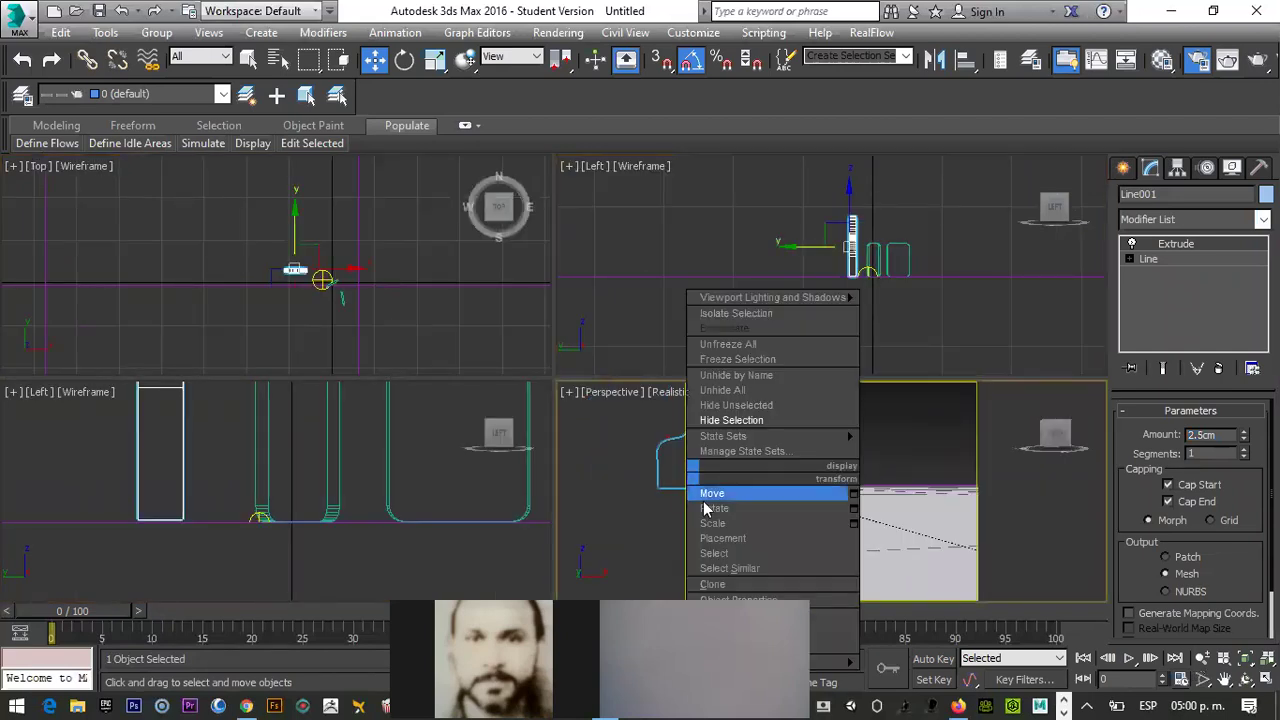
click(712, 524)
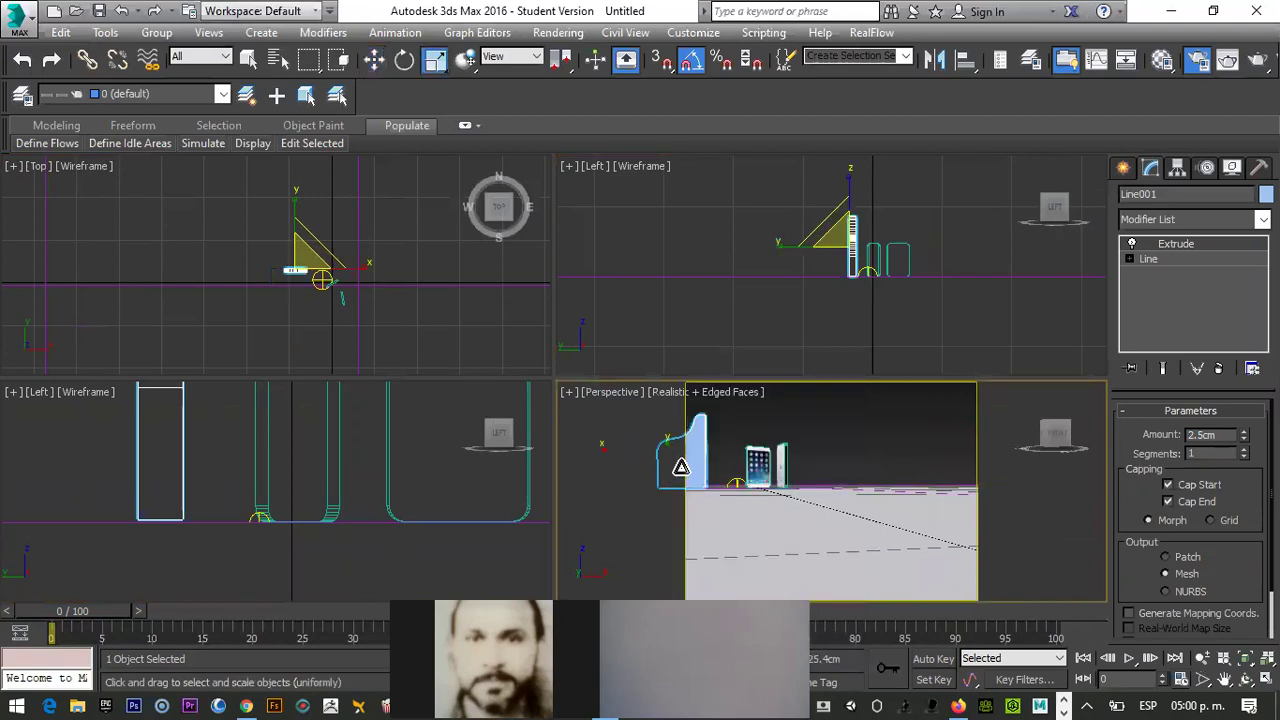
drag(705, 458, 793, 150)
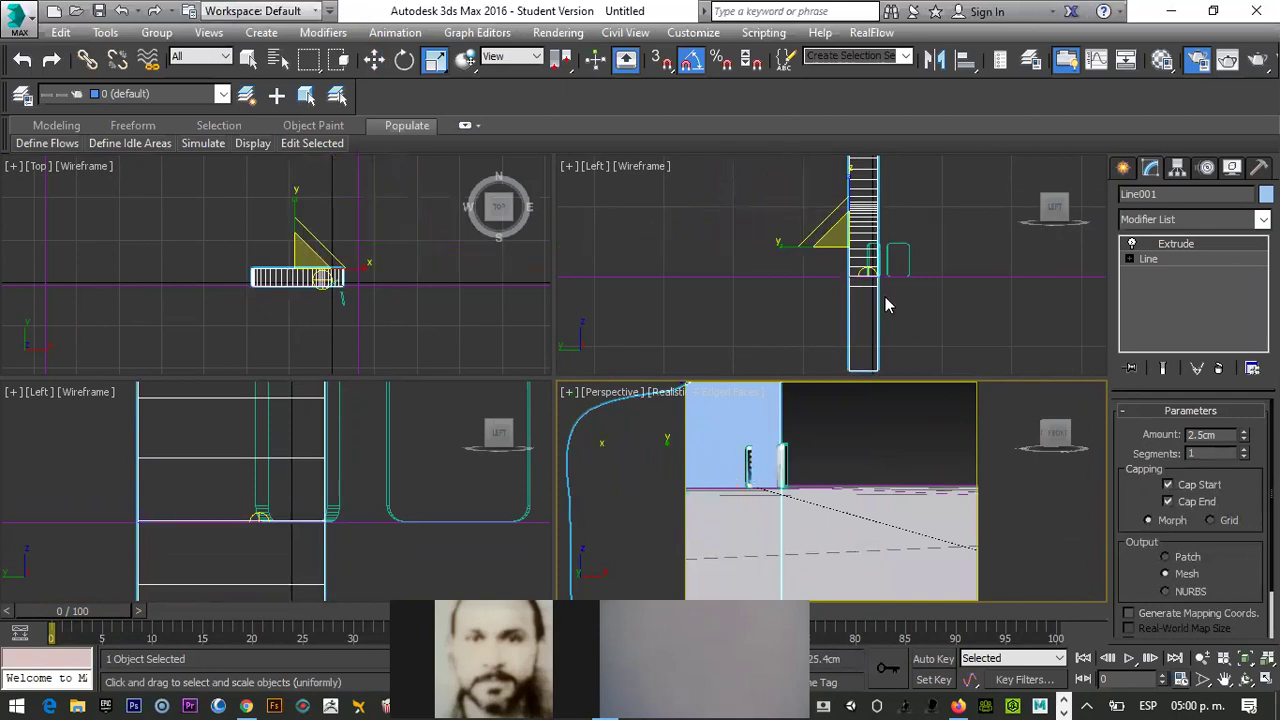
right_click(780, 240)
drag(900, 246, 846, 249)
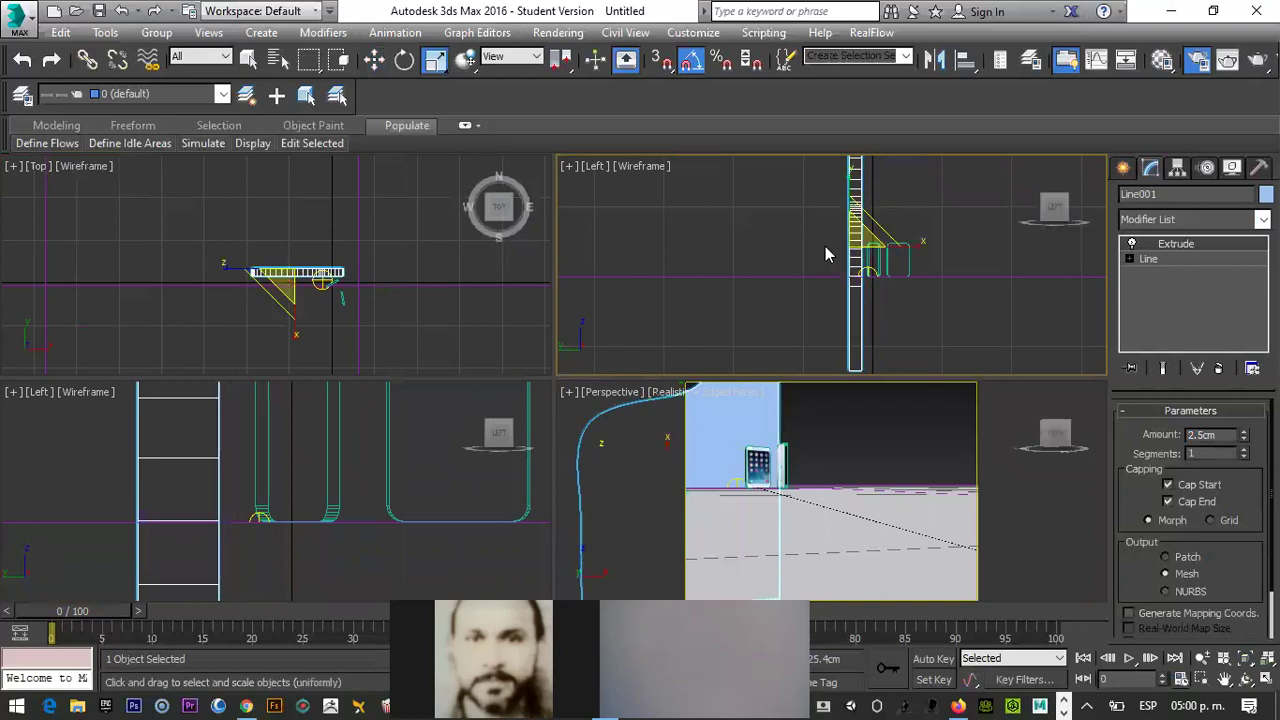
Move the enlarged panel up onto the ground line and behind the tablets in the Left view
scroll(849, 260, down, 2)
key(w)
drag(870, 252, 830, 178)
scroll(791, 466, down, 3)
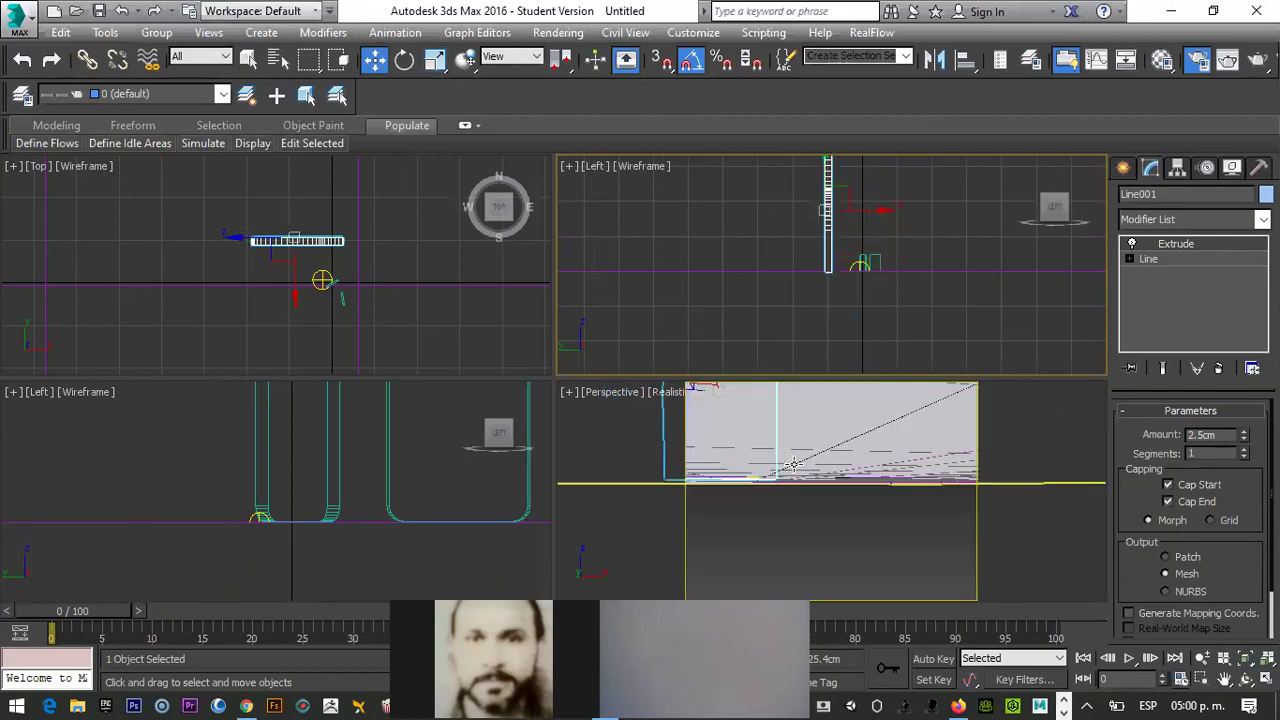
Clone the panel as a single copy set apart from the original, farther from the tablets
alt+middle_drag(771, 427, 880, 455)
click(781, 211)
shift+drag(871, 212, 776, 213)
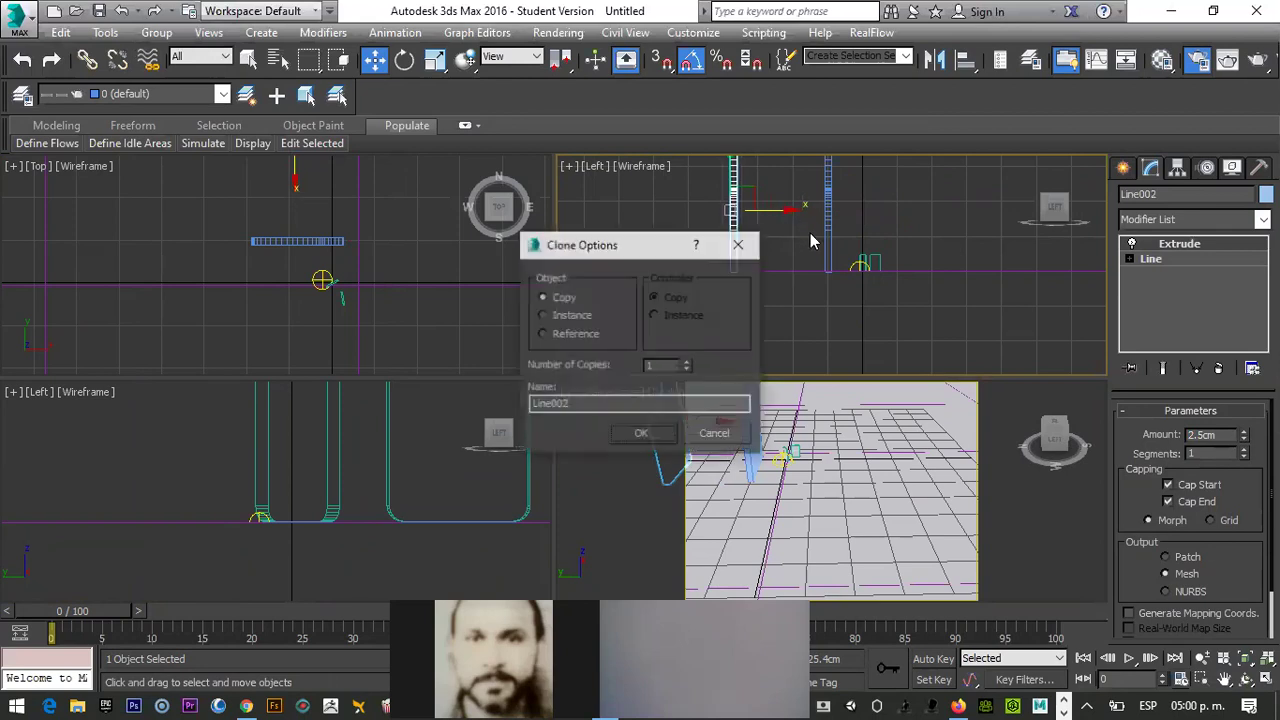
click(641, 434)
Create a box spanning the gap between the two side panels, about 67 cm long, 22 cm wide and 4.5 cm high
scroll(310, 233, down, 2)
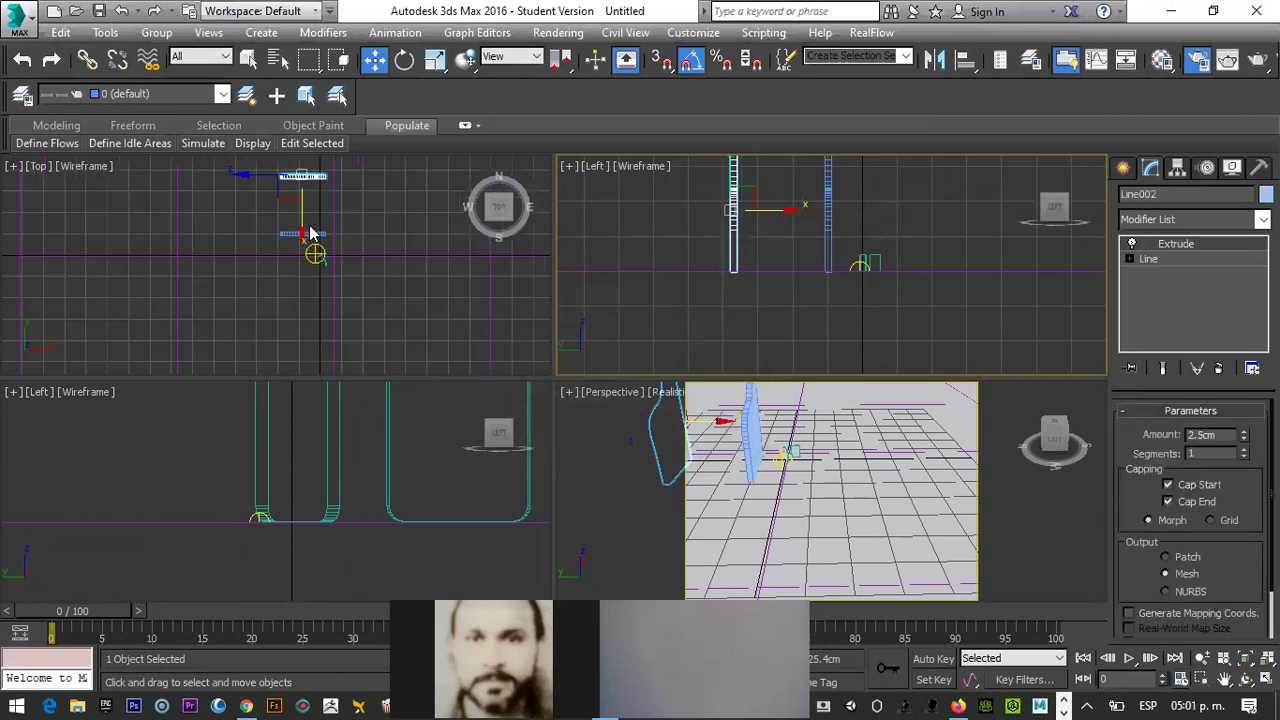
alt+middle_drag(306, 200, 314, 275)
key(t)
scroll(309, 222, down, 4)
scroll(315, 257, up, 5)
scroll(315, 255, down, 2)
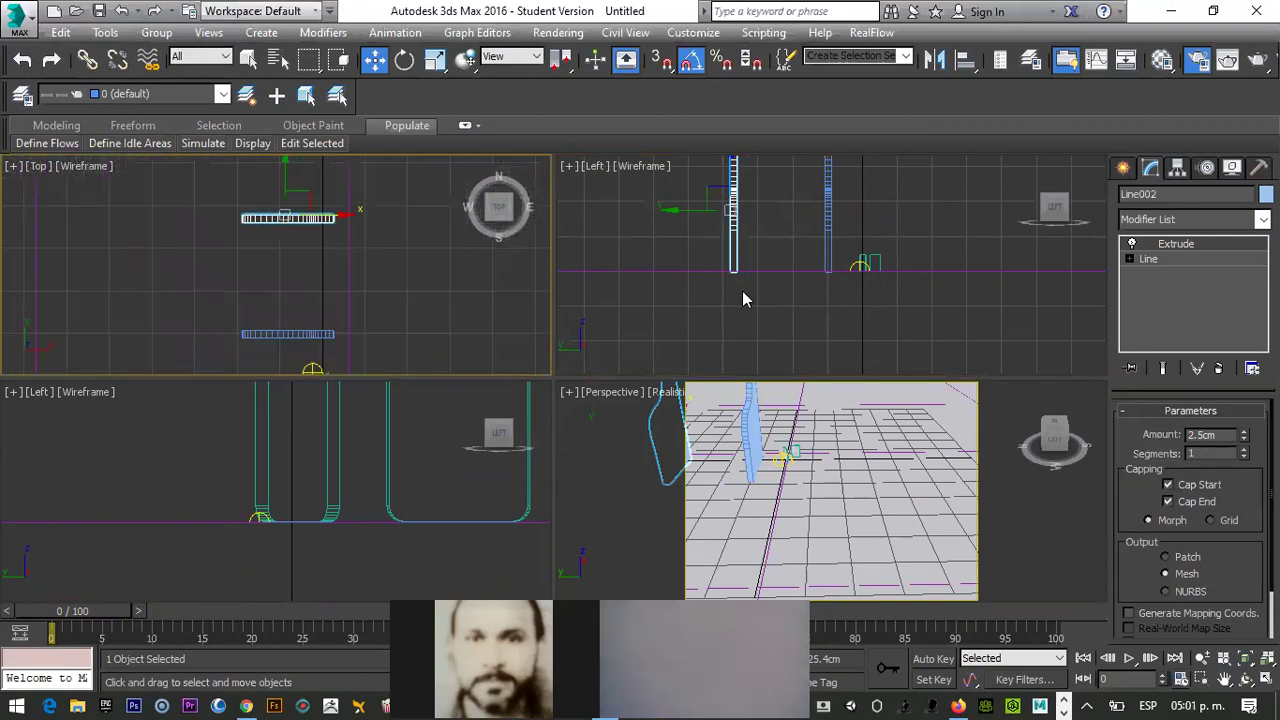
click(1123, 168)
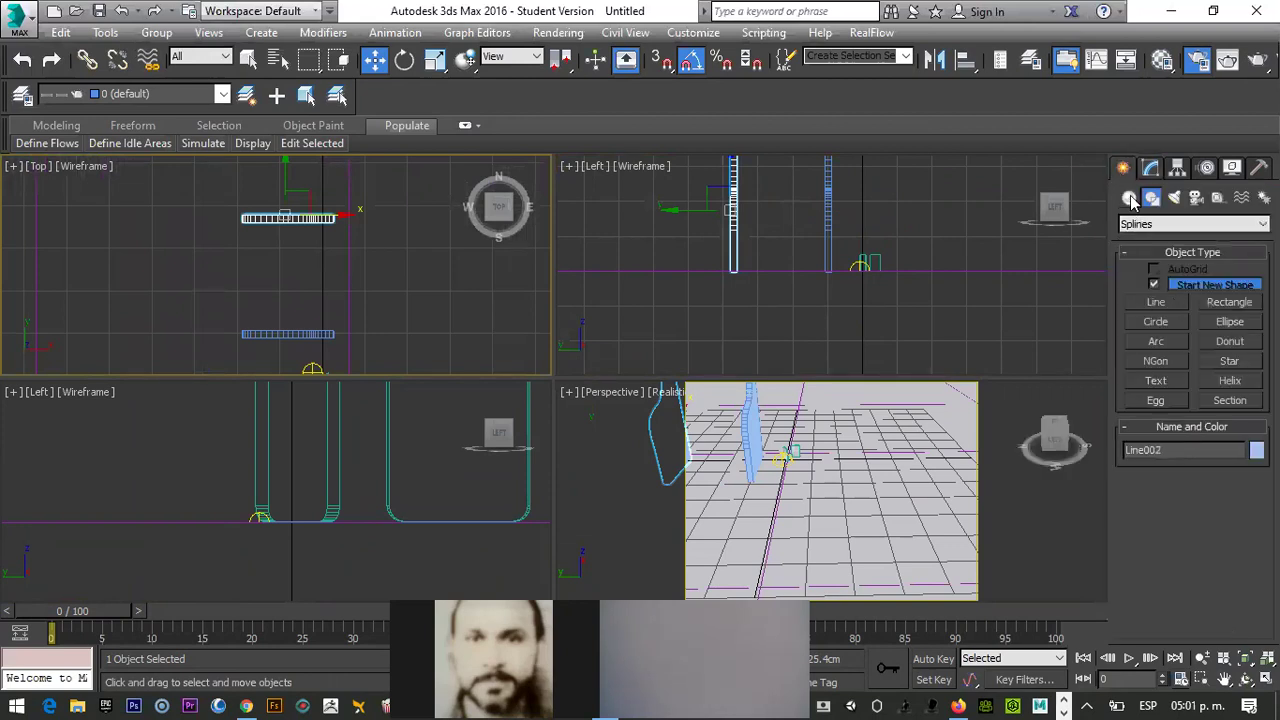
click(1129, 197)
click(1157, 288)
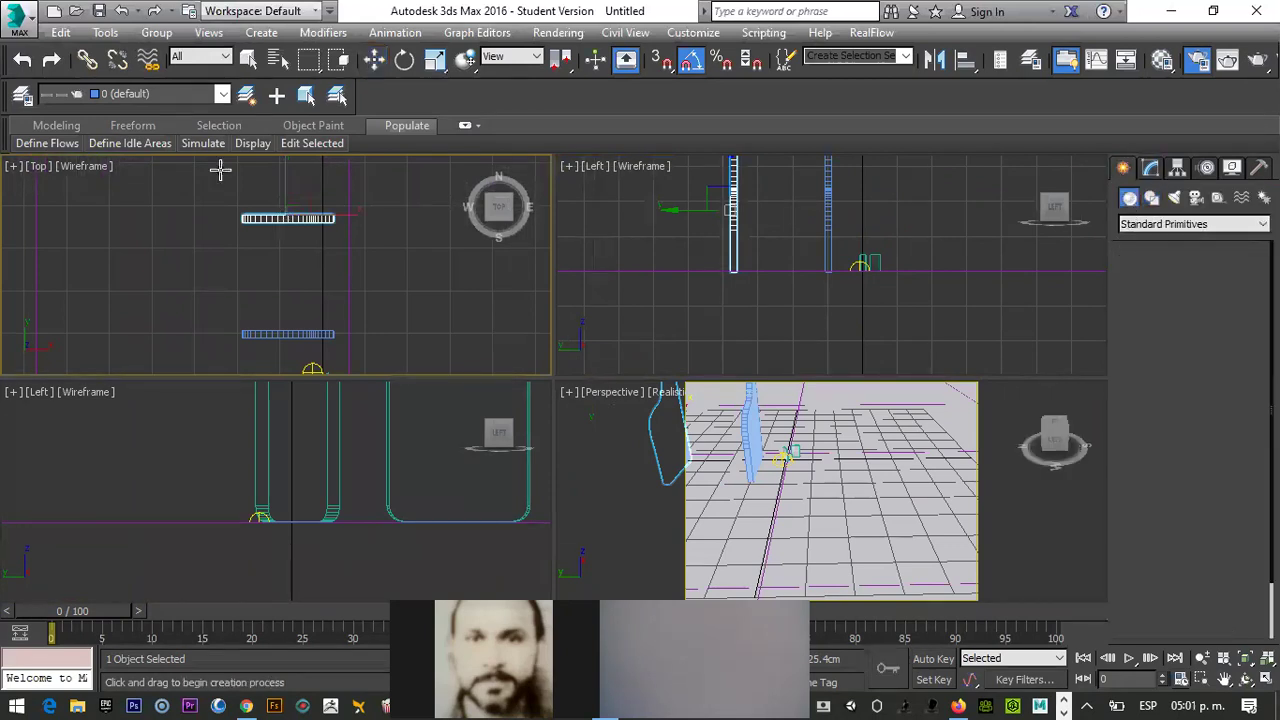
drag(272, 219, 309, 334)
click(312, 325)
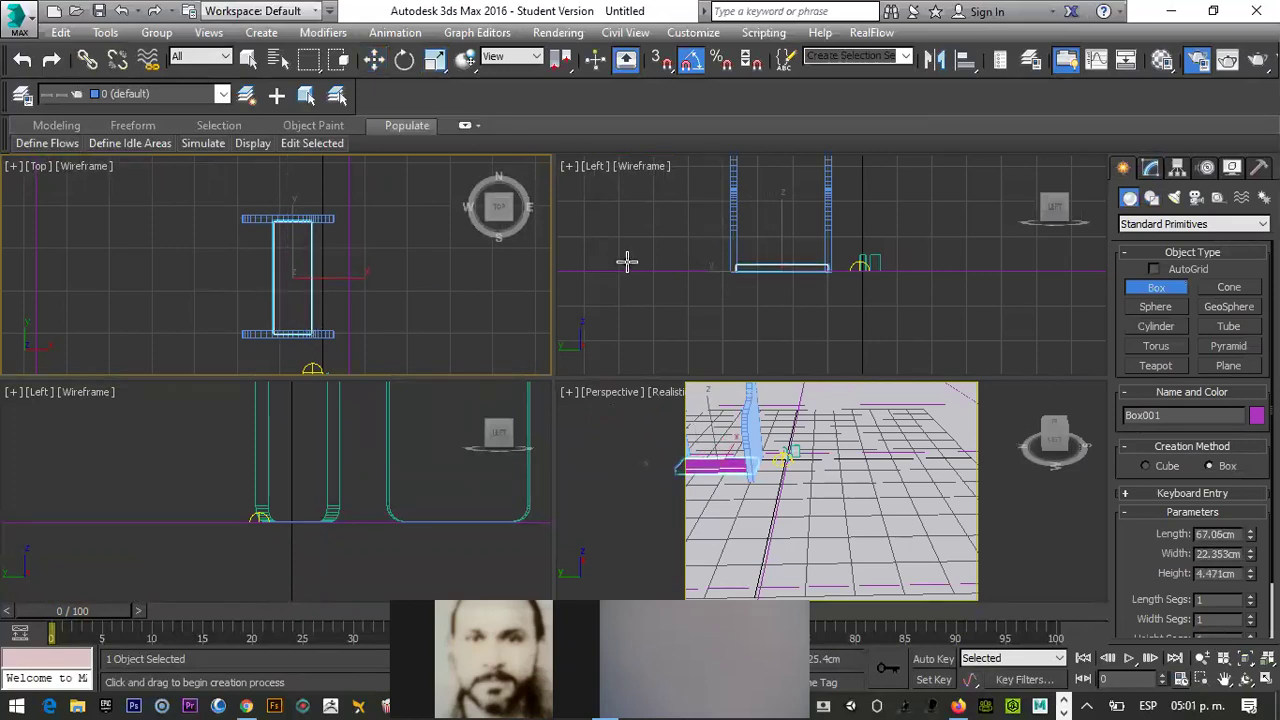
Raise the box off the ground as a shelf between the panels, and copy it upward as a second shelf
scroll(728, 244, down, 2)
right_click(755, 274)
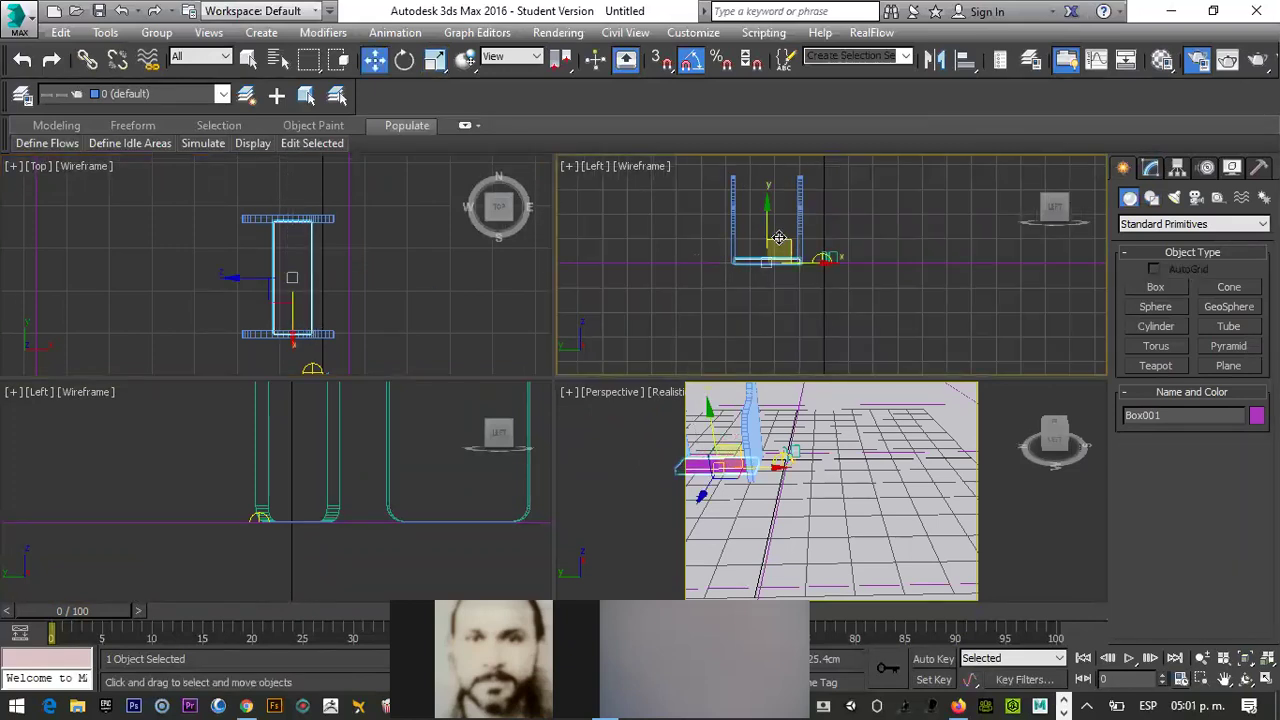
drag(766, 228, 764, 182)
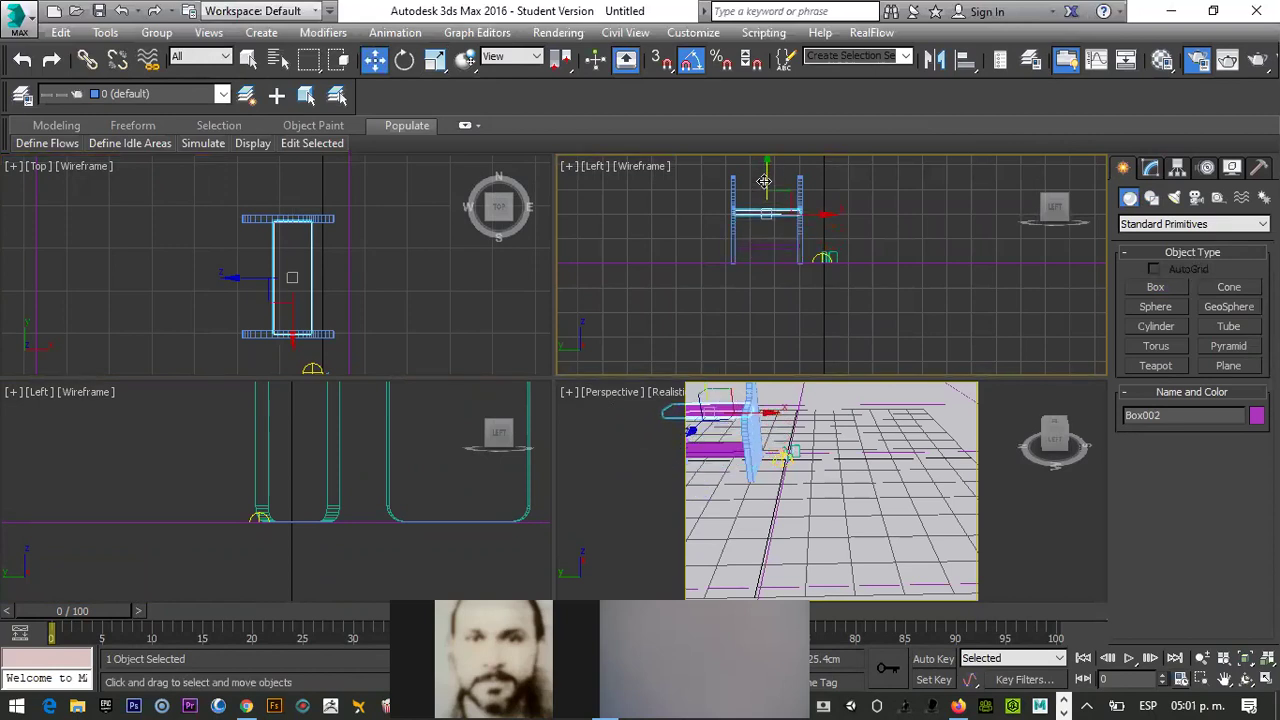
click(640, 435)
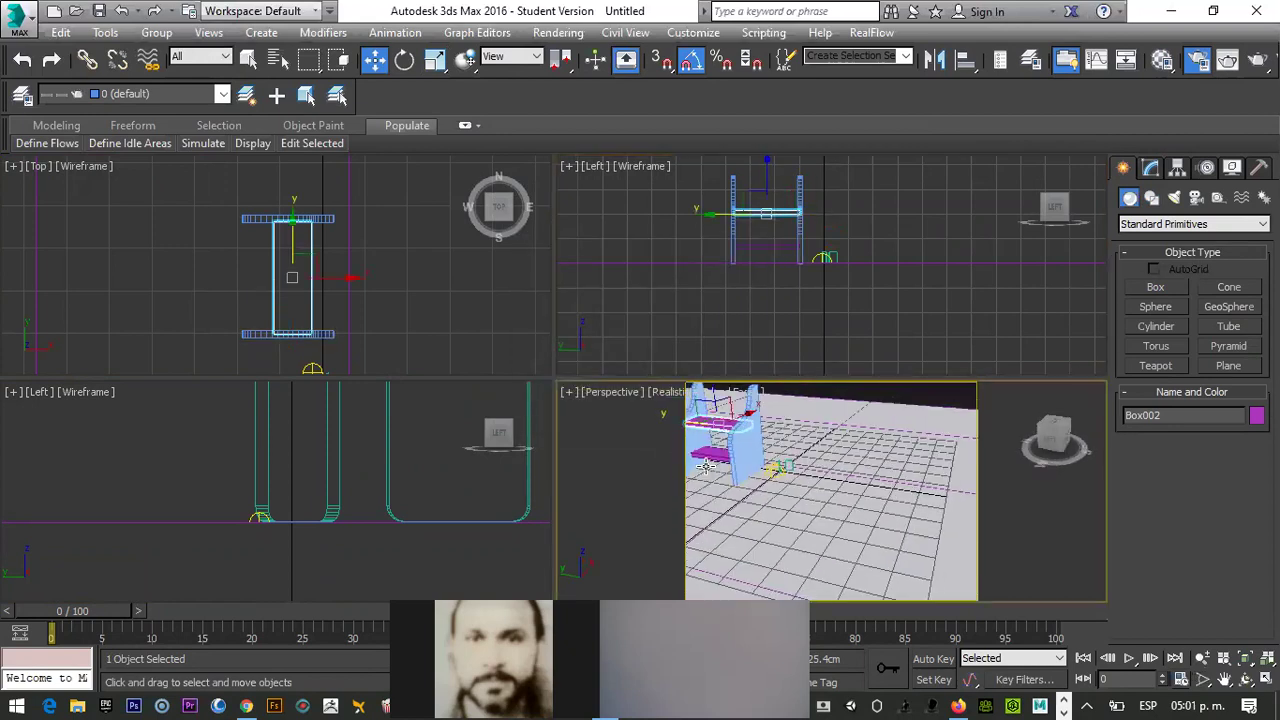
Select both shelf boxes and group them under the name "stand"
click(705, 178)
drag(708, 178, 818, 260)
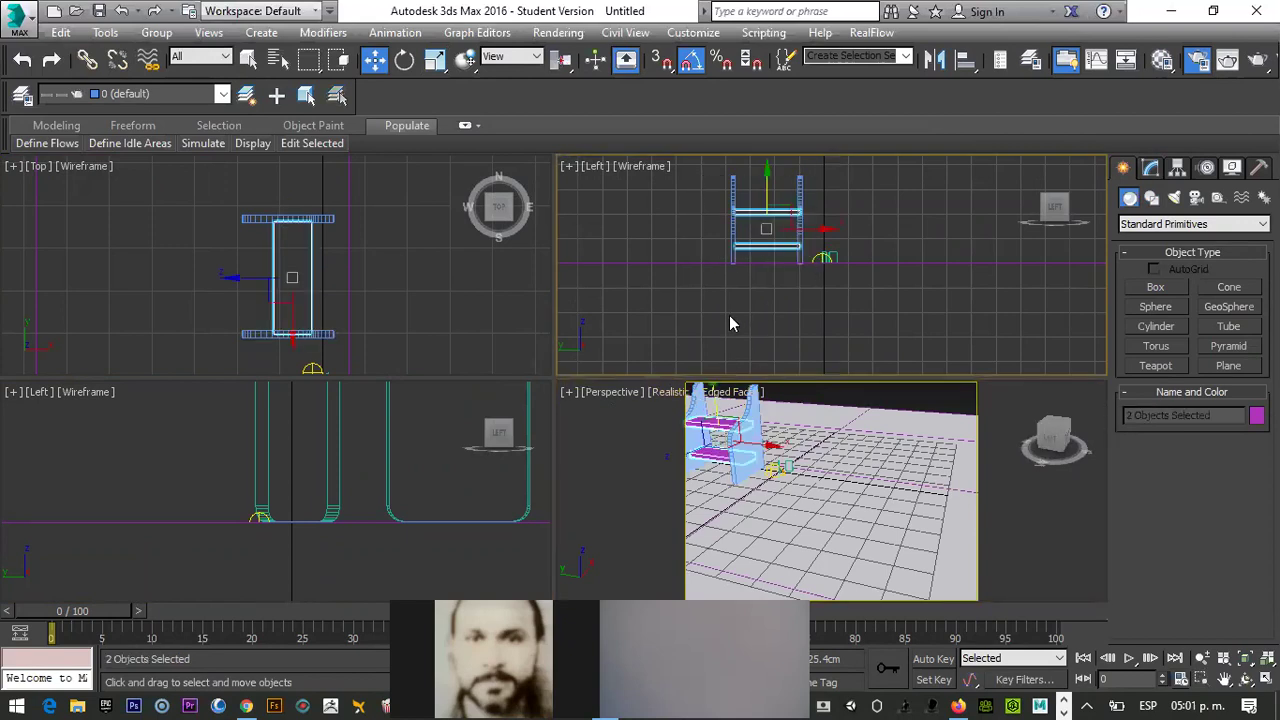
click(157, 32)
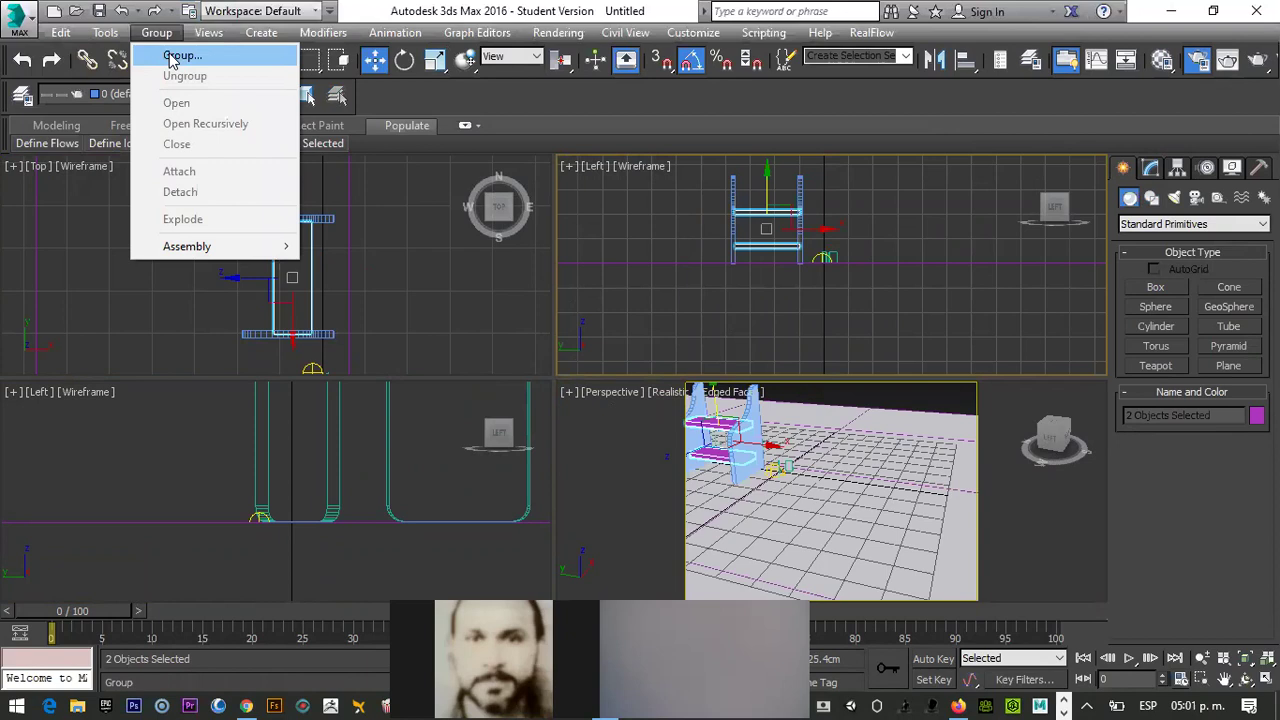
click(170, 57)
text(stand)
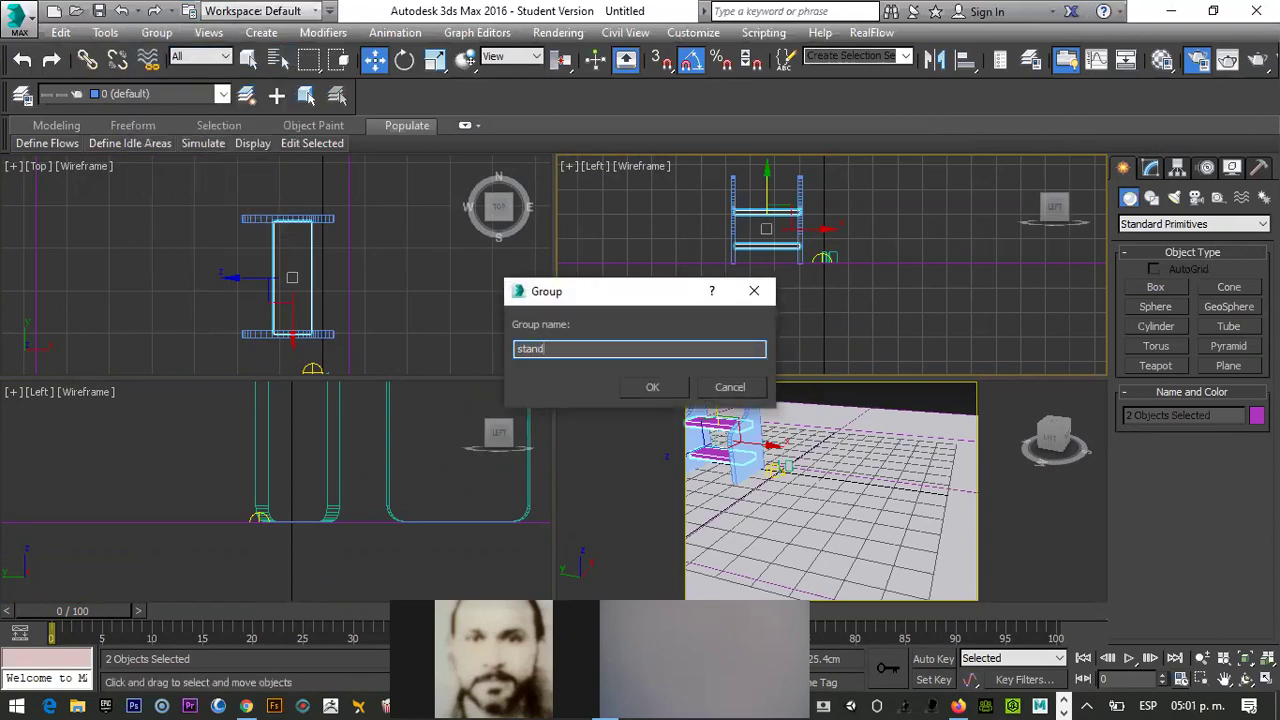
click(652, 387)
click(757, 296)
click(800, 218)
click(778, 214)
click(156, 32)
click(180, 56)
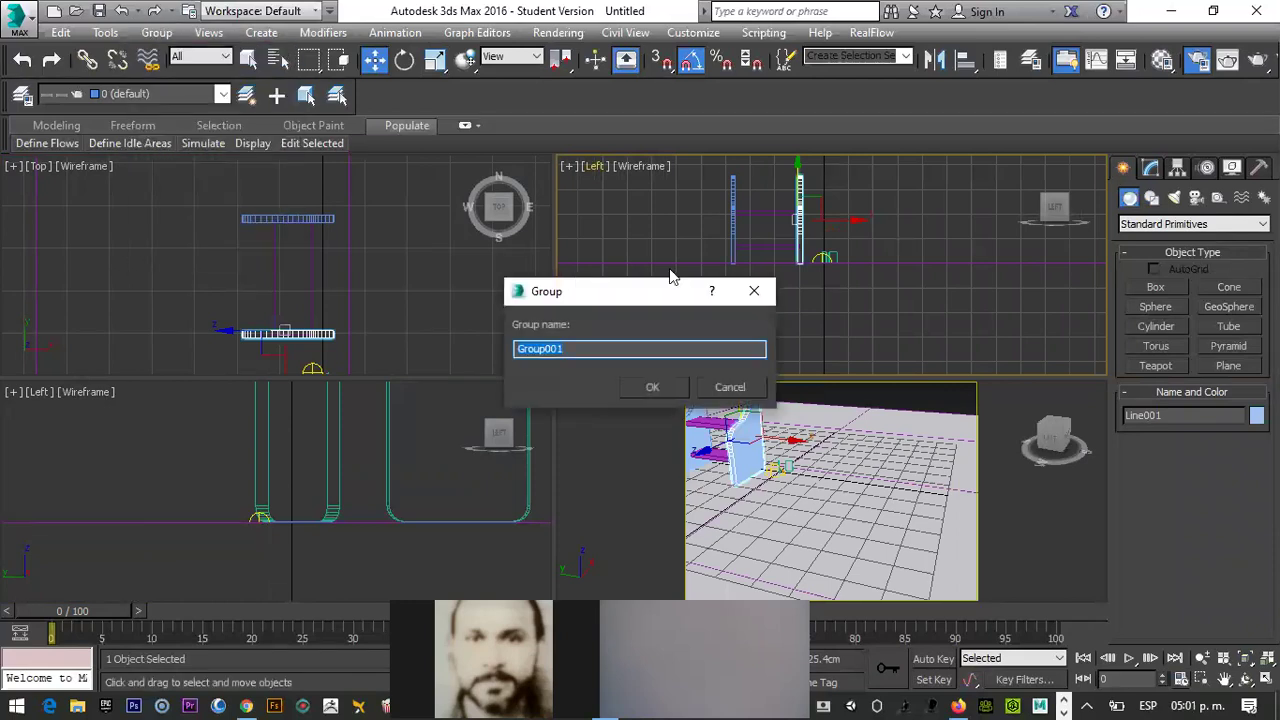
click(729, 388)
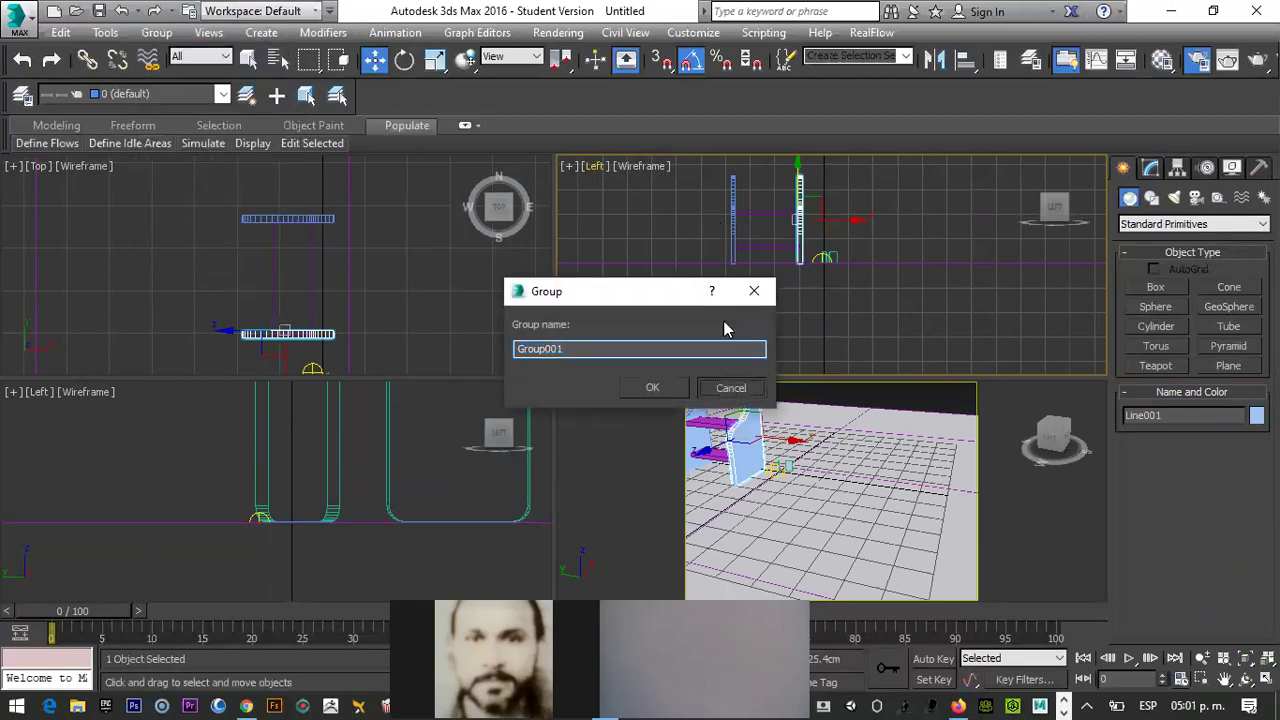
click(732, 230)
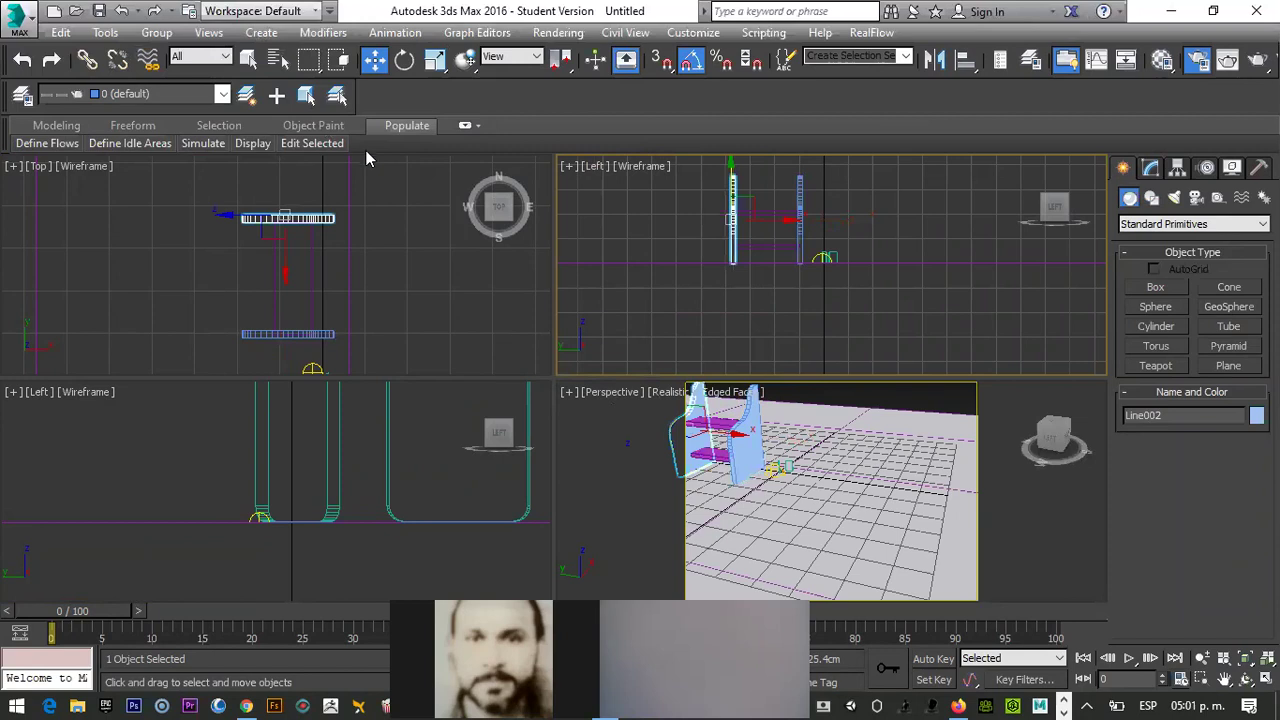
Select the "stand" group by name, add both side panels to the selection, and move everything together slightly farther from the tablets
key(h)
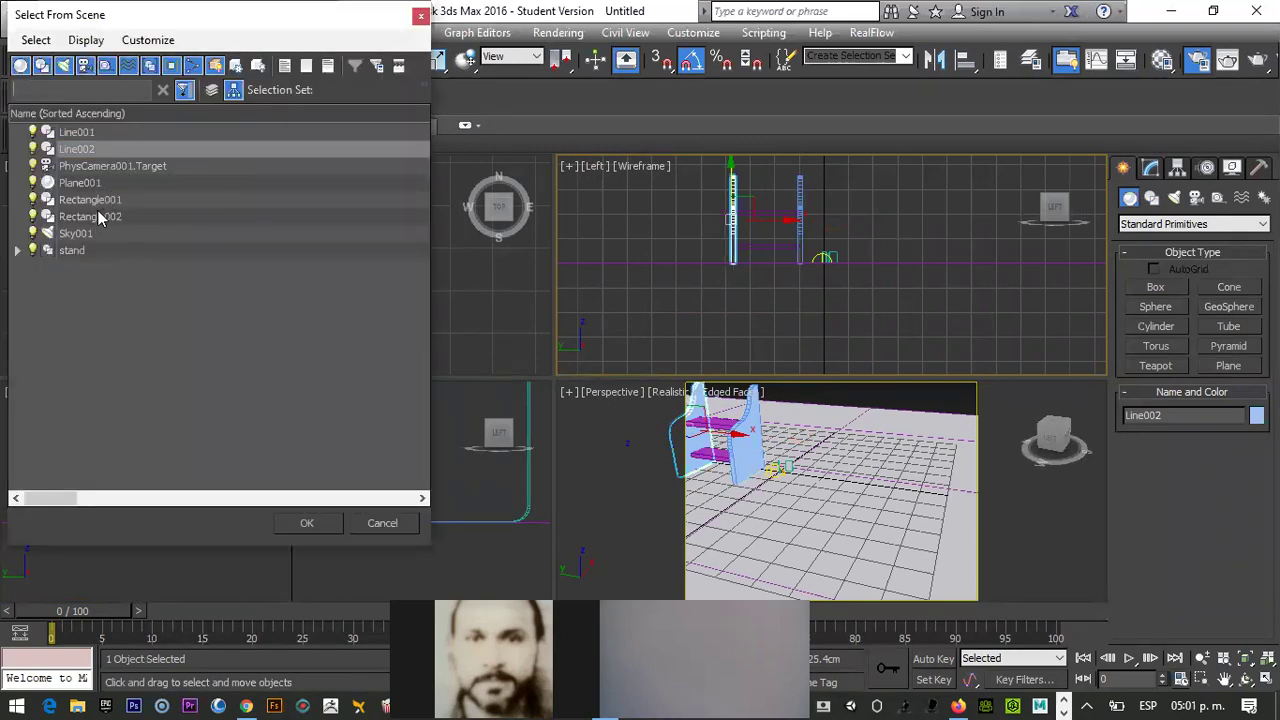
click(76, 250)
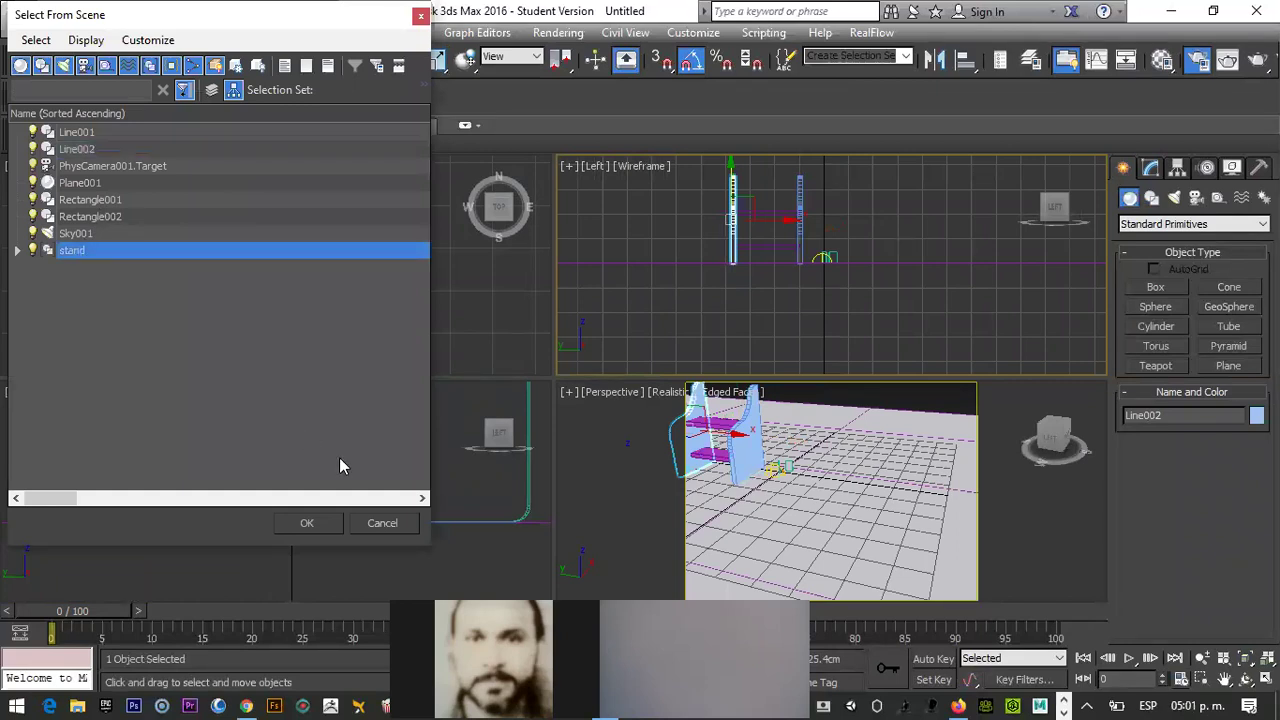
click(309, 523)
mouse_move(809, 228)
mouse_down()
mouse_move(822, 228)
mouse_move(805, 228)
mouse_up()
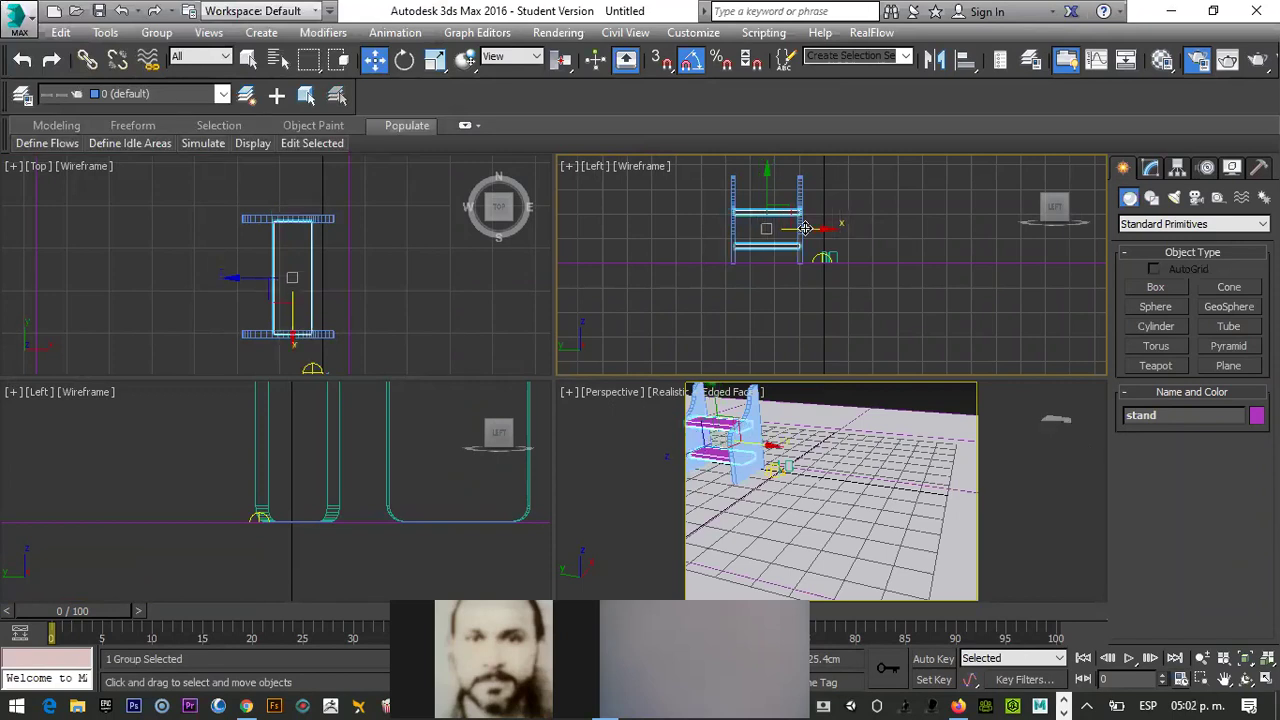
ctrl+click(734, 189)
ctrl+click(797, 185)
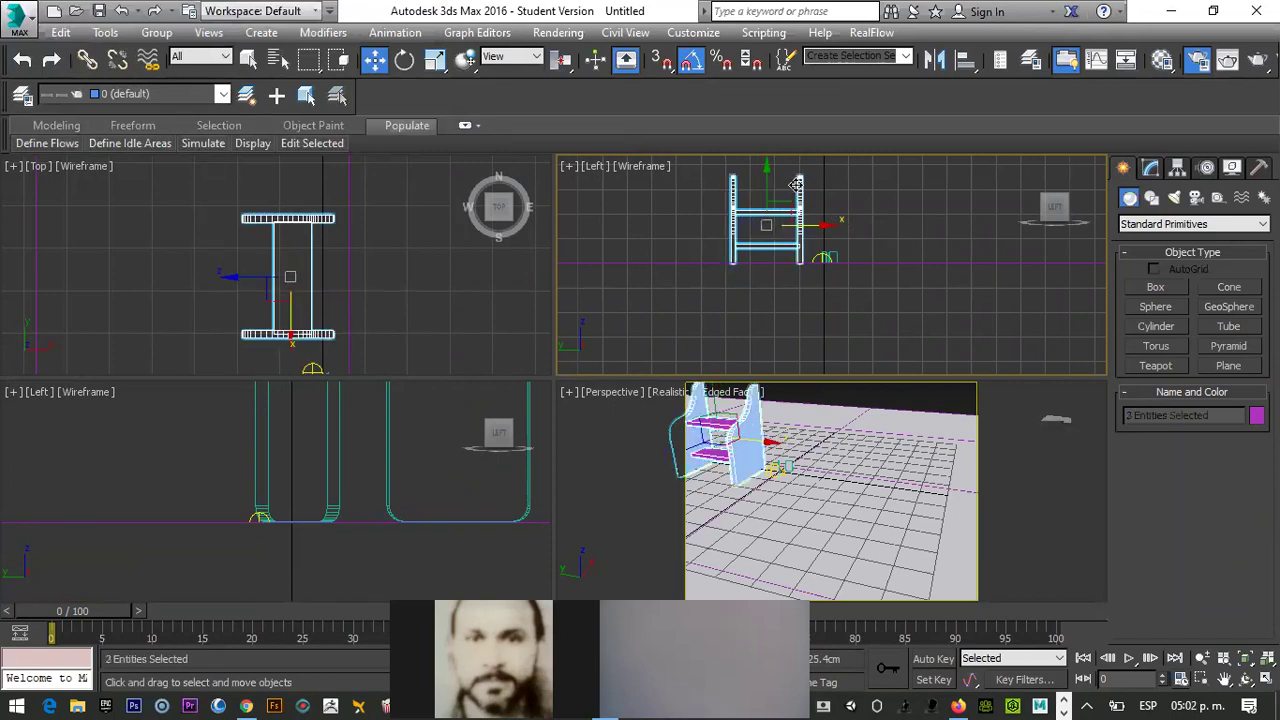
drag(812, 228, 801, 228)
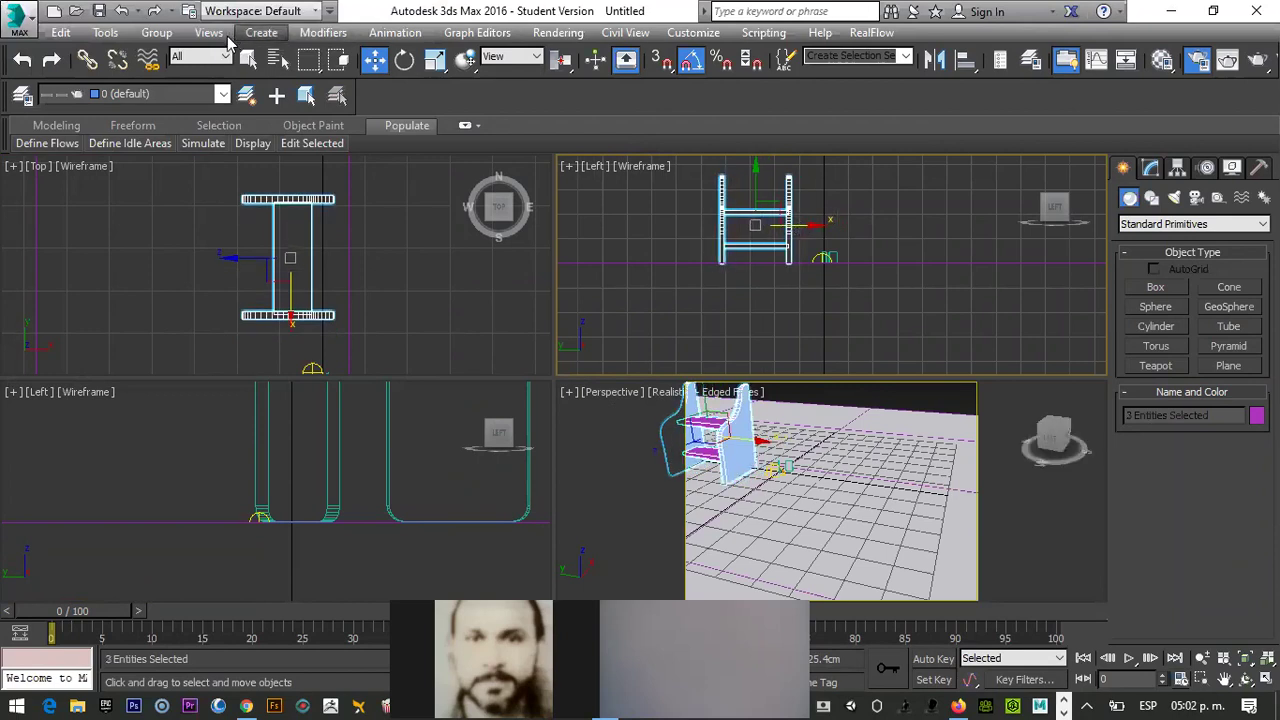
Group the selected shelves and side panels under the name "exhibidor" and shift the group slightly farther from the tablets
click(156, 32)
click(176, 54)
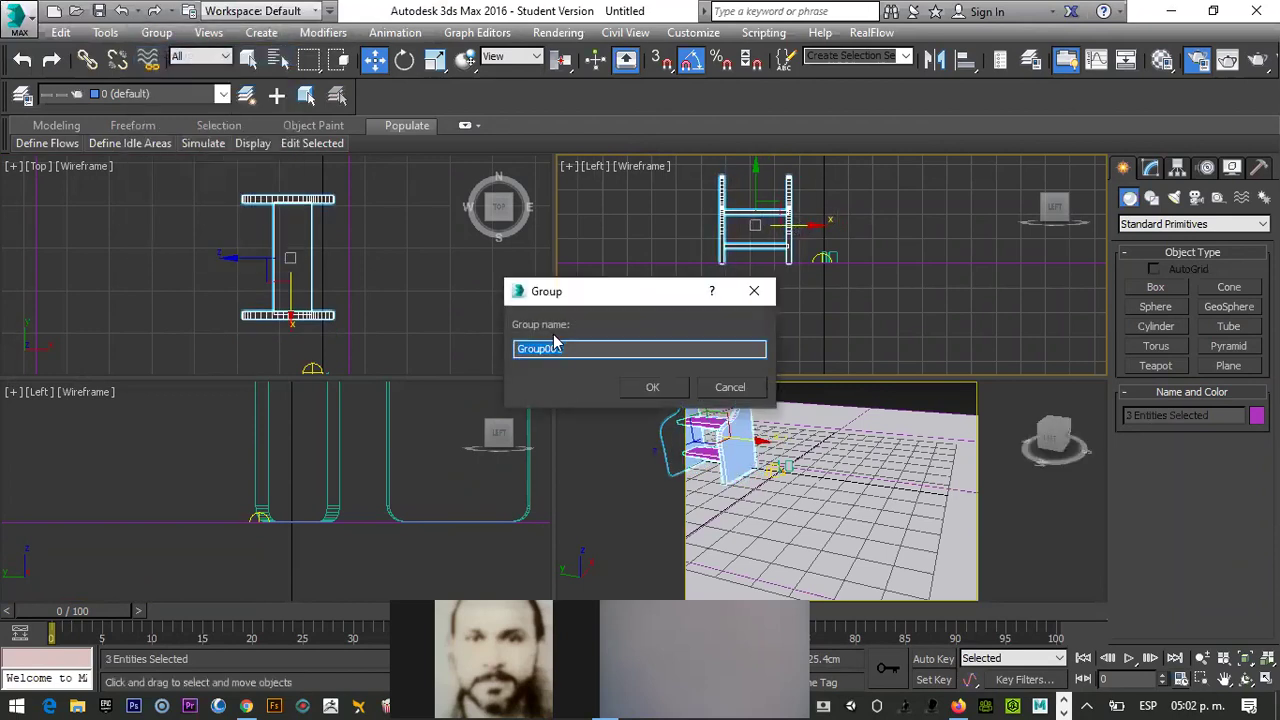
text(e)
click(652, 387)
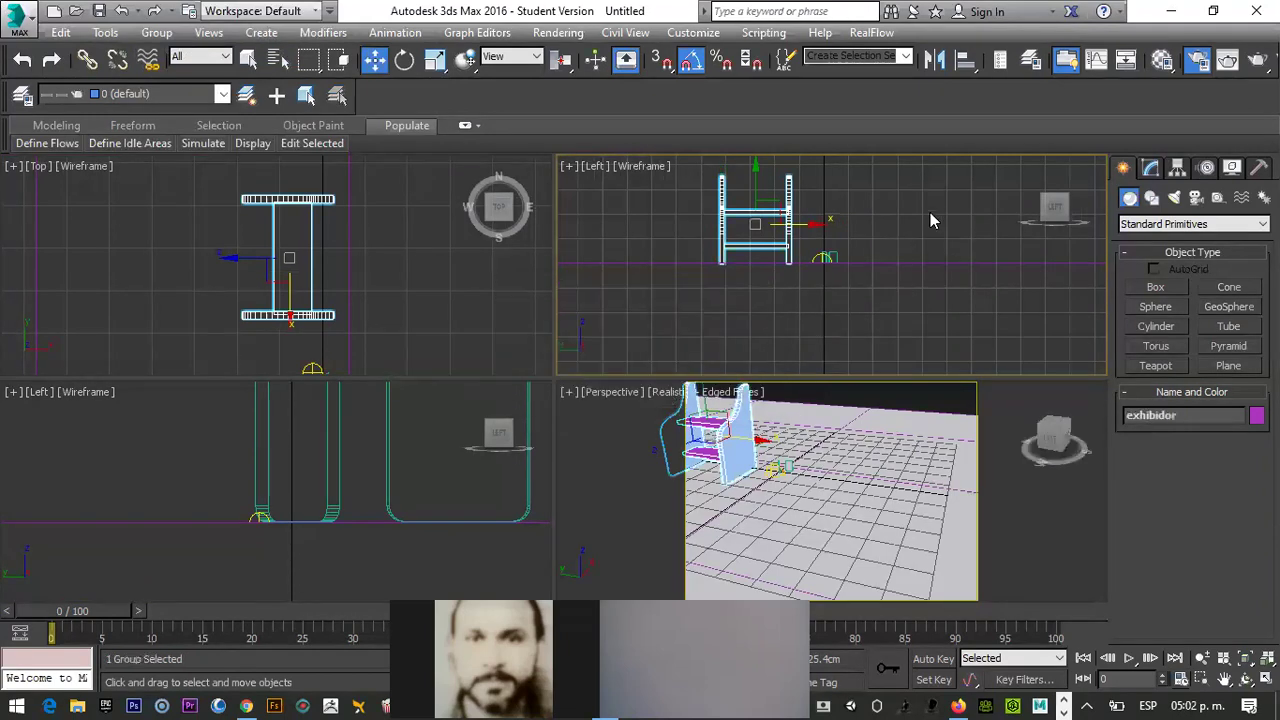
click(817, 225)
click(788, 222)
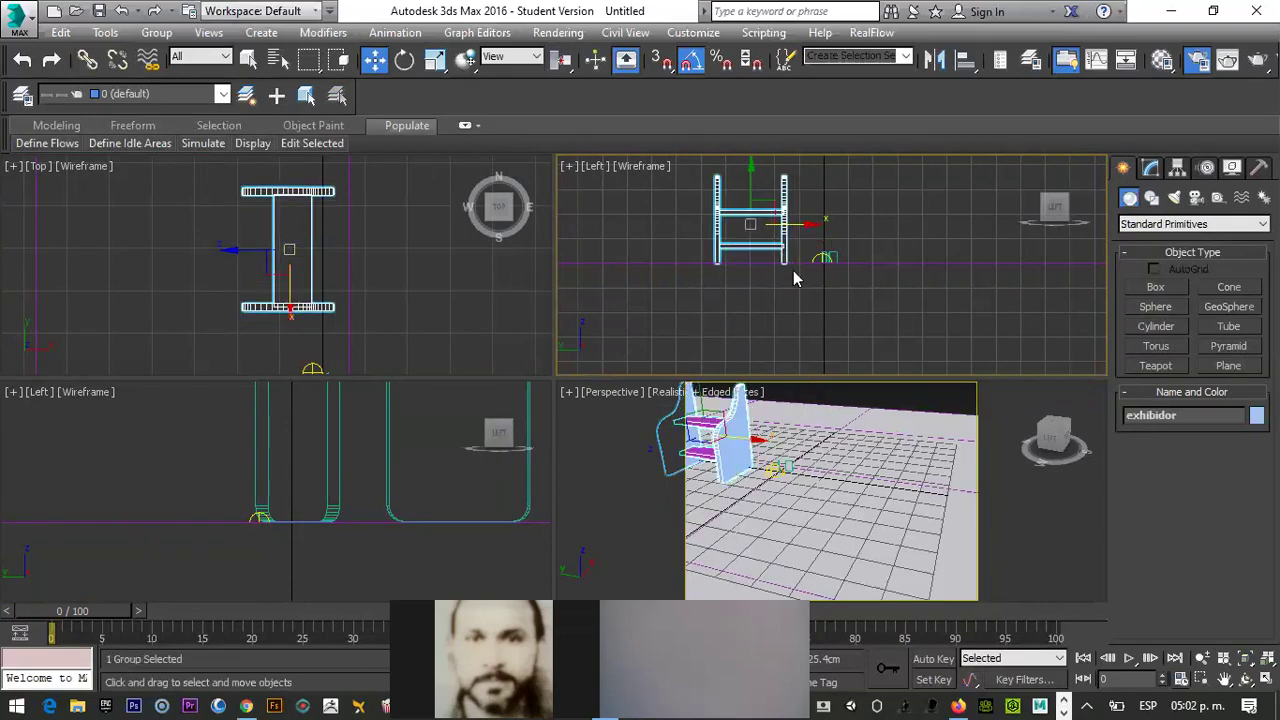
Assign the unused third sample material, 03 - Default, to the "exhibidor" group
key(m)
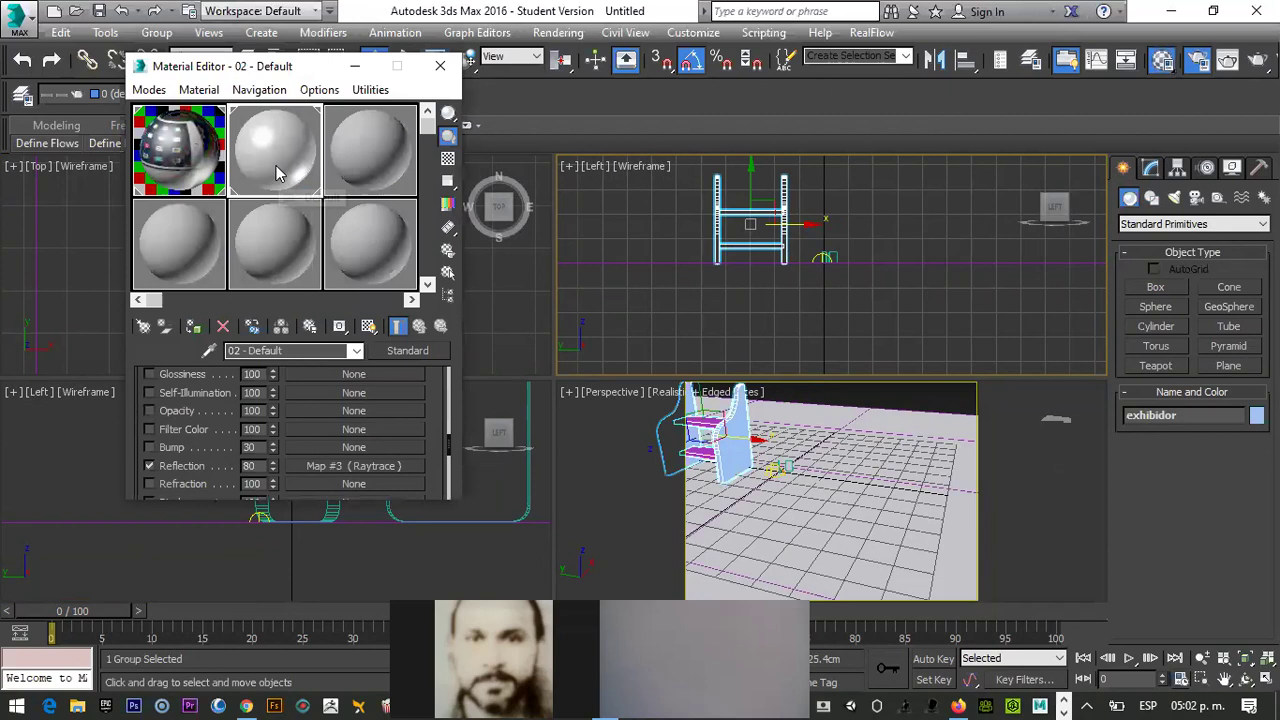
click(374, 160)
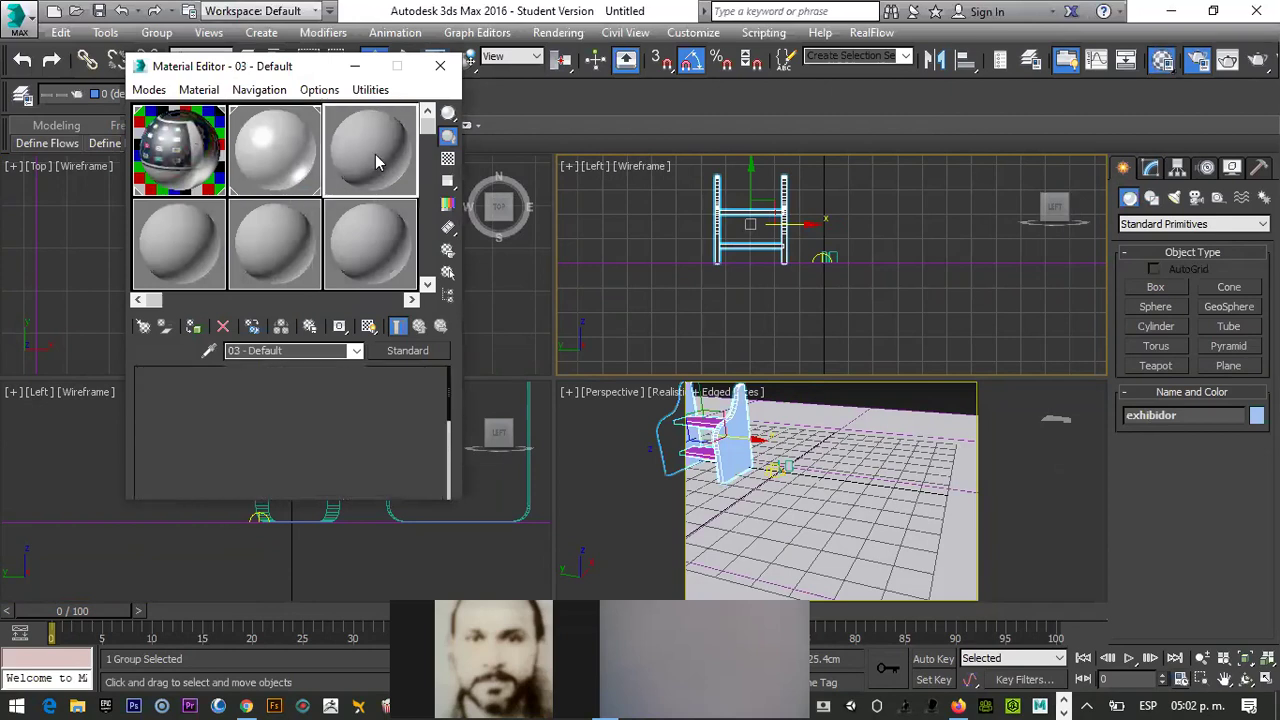
drag(606, 194, 717, 213)
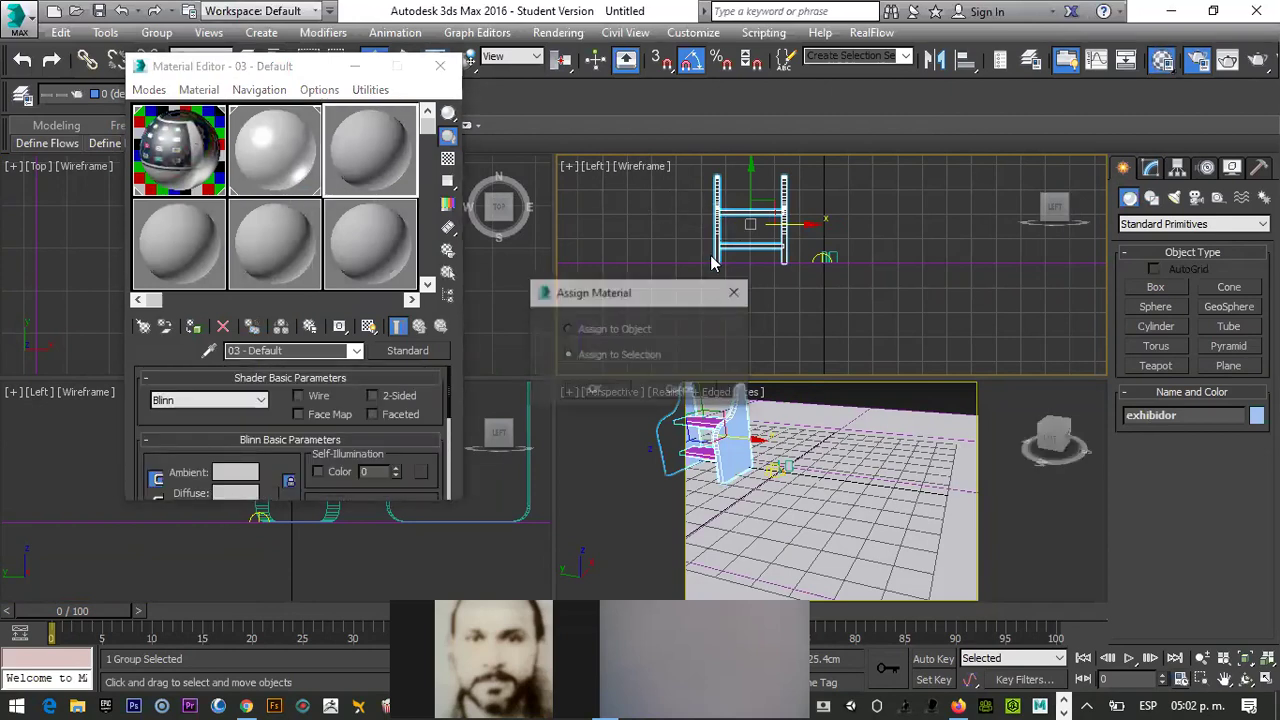
click(600, 333)
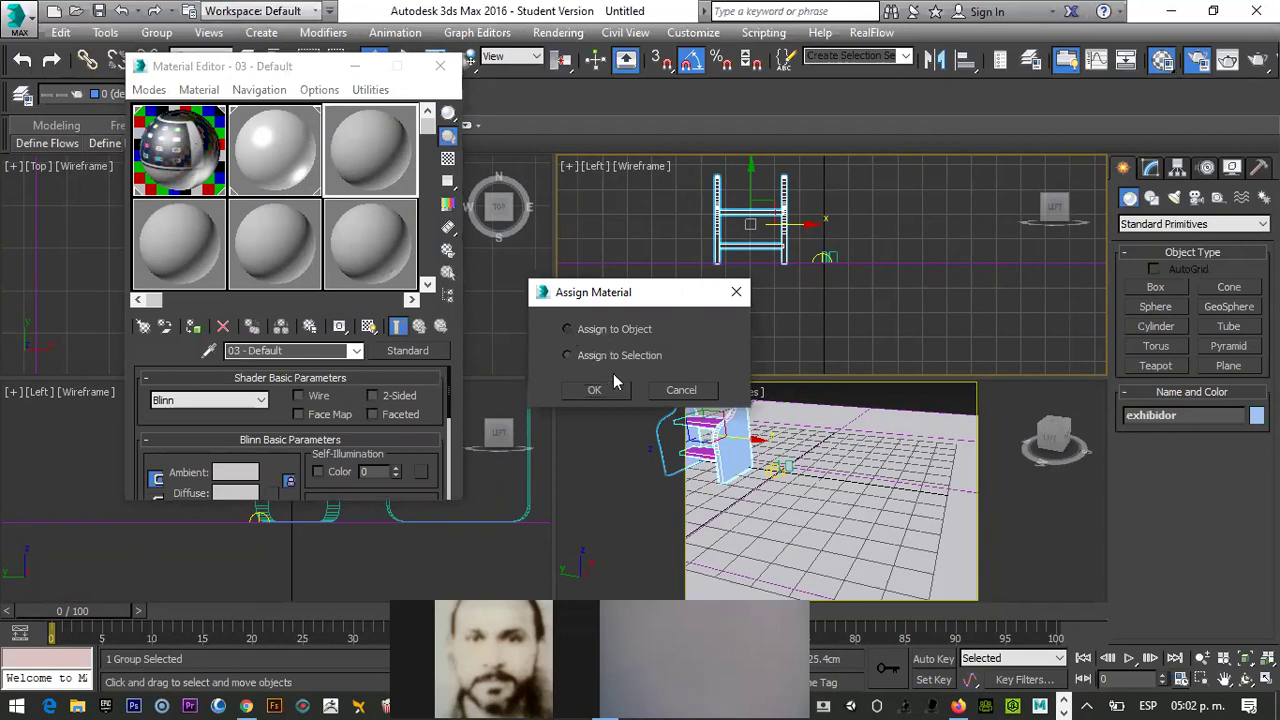
click(598, 391)
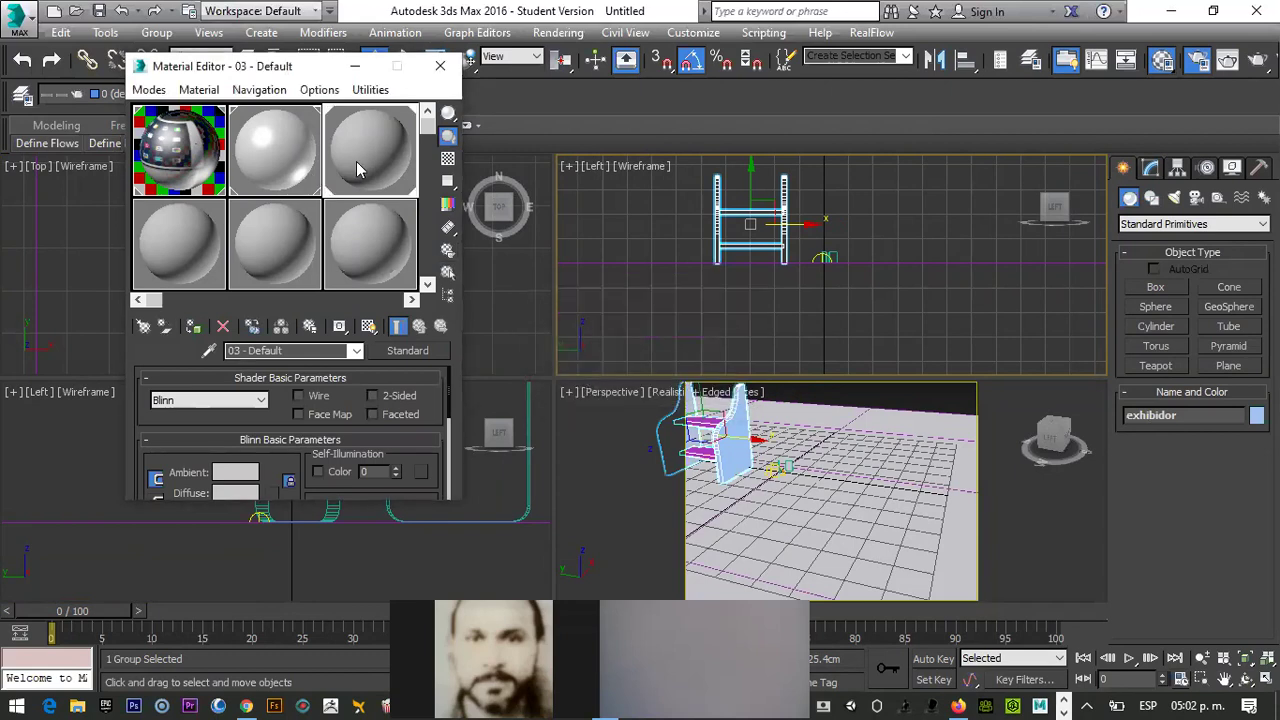
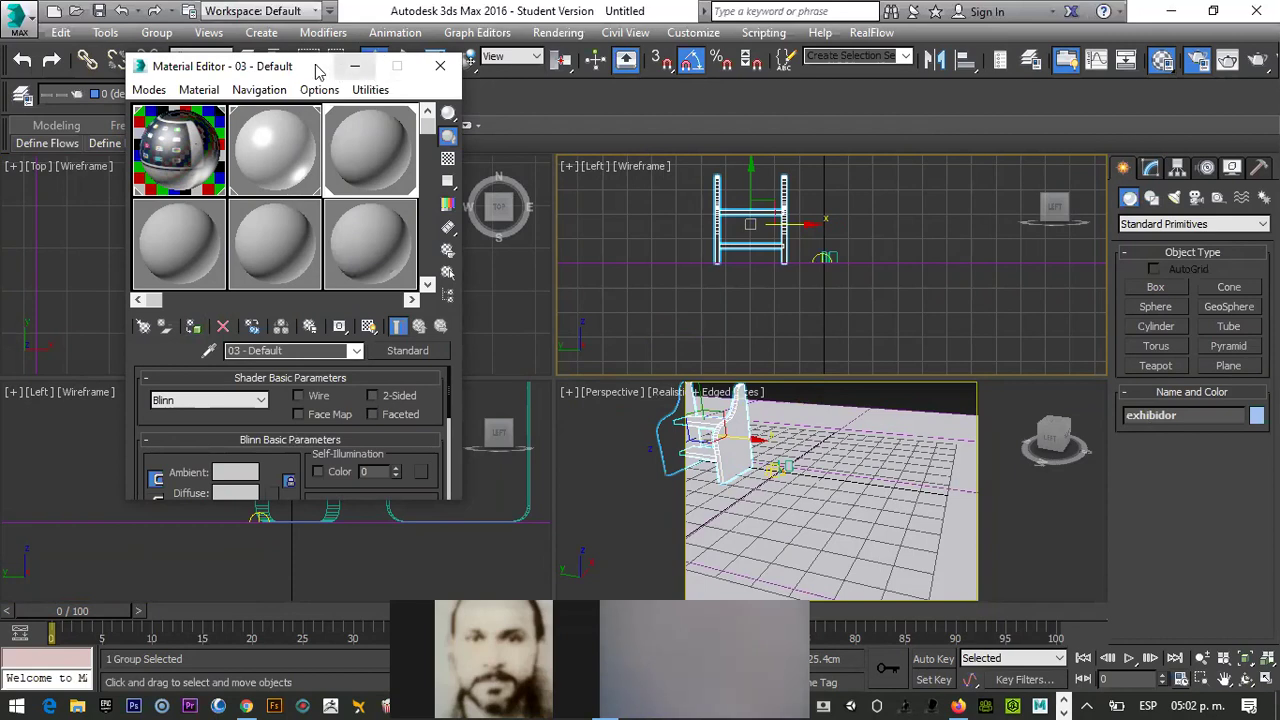
Set the 03 - Default material's specular level to 100 and its glossiness to 80
drag(313, 60, 313, 19)
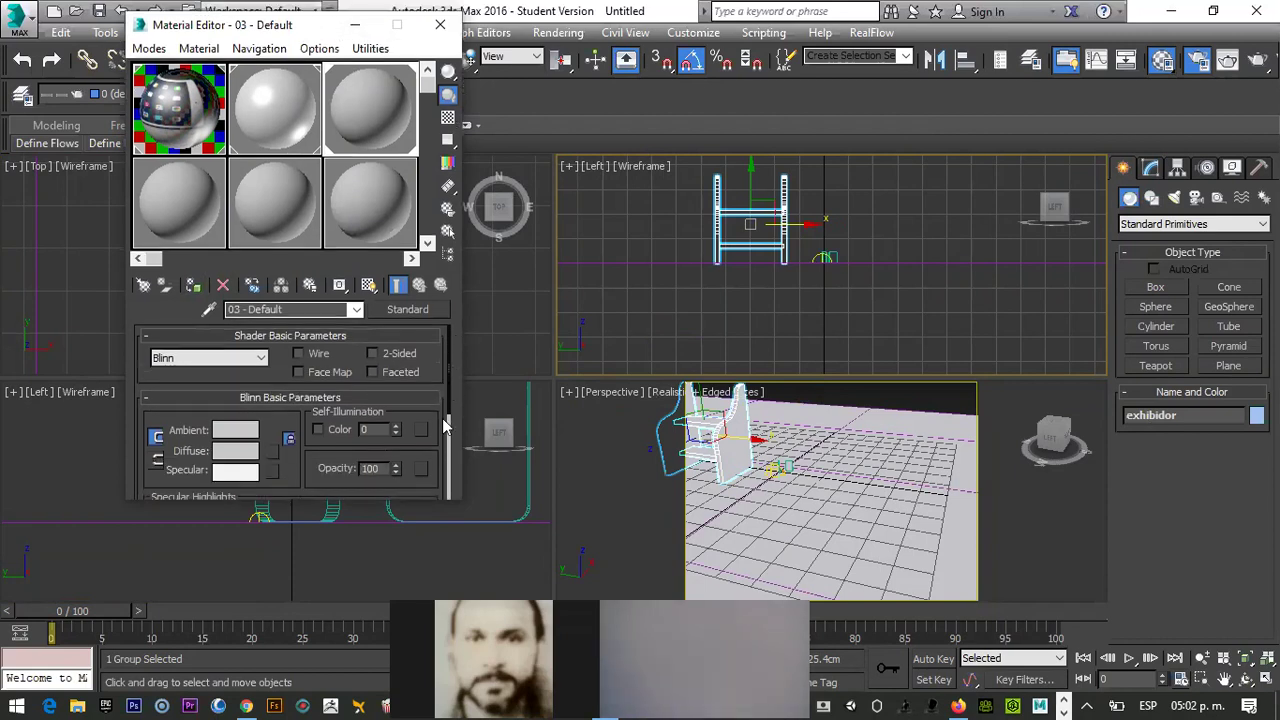
scroll(447, 427, down, 3)
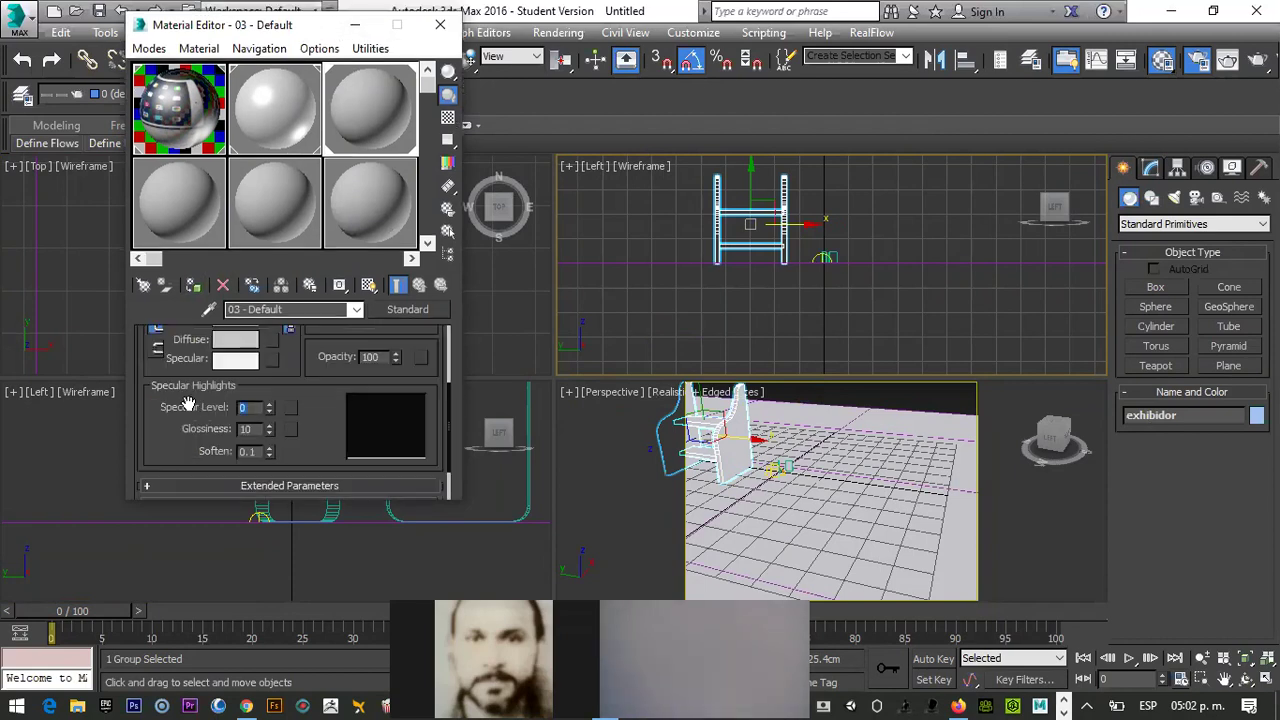
text(1)
key(Return)
click(268, 433)
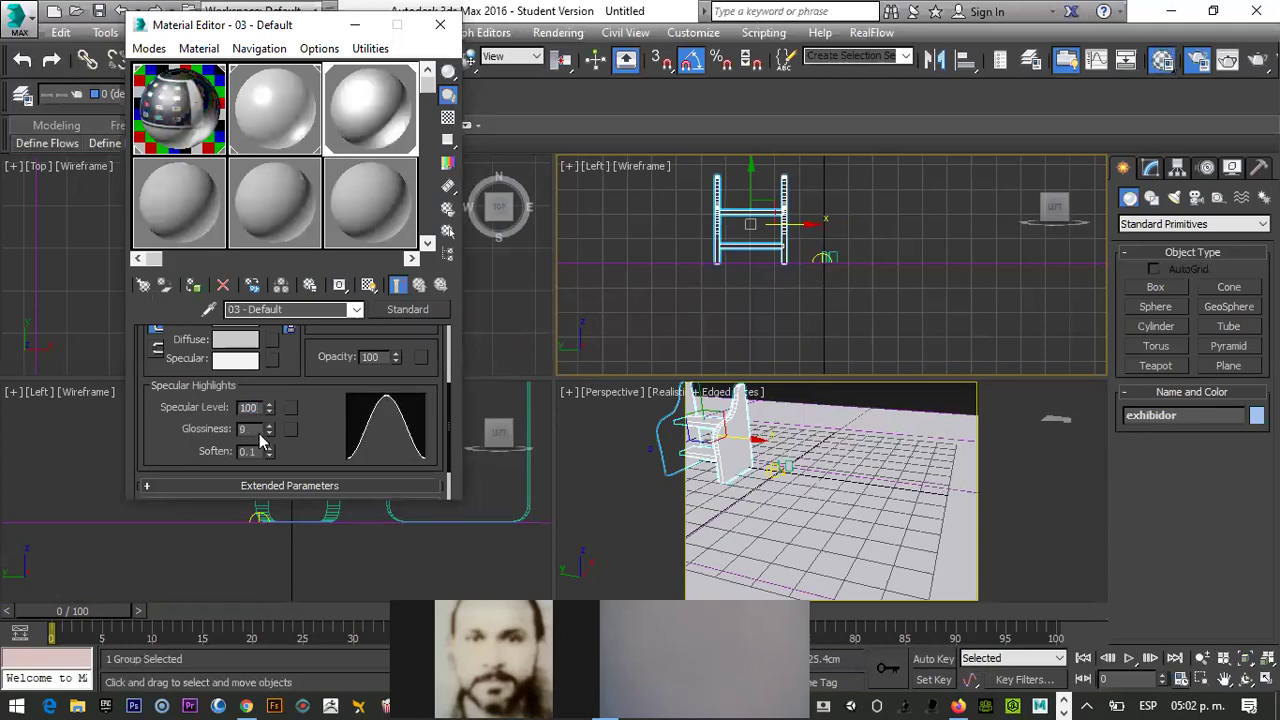
drag(254, 429, 198, 428)
text(8)
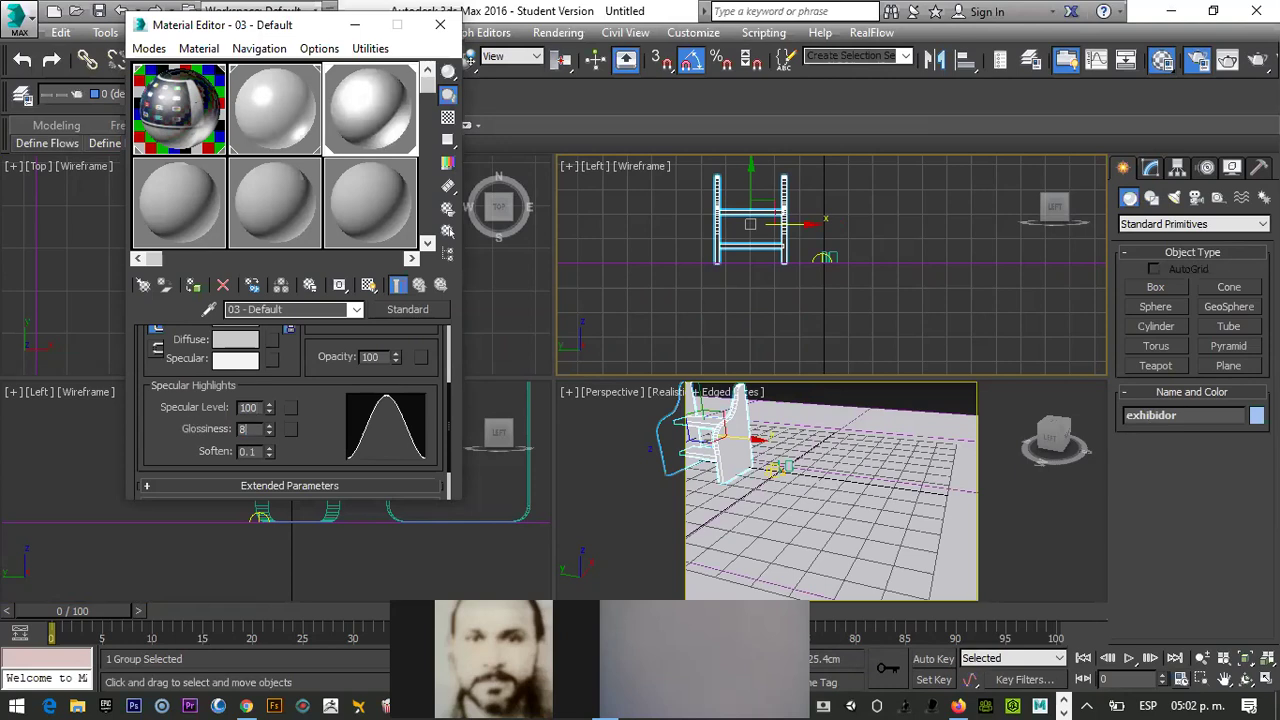
text(0)
key(Return)
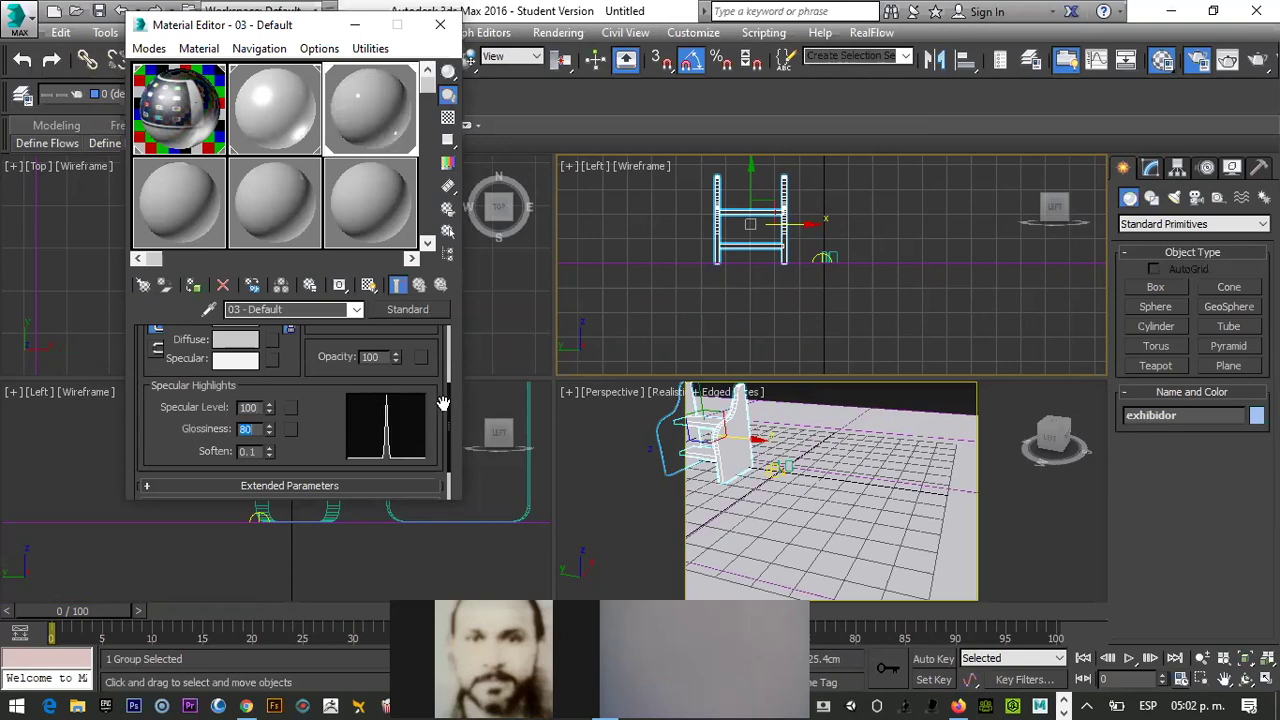
Enable refraction at 100 in the 03 - Default material's maps and give it a Raytrace map
scroll(447, 411, down, 2)
click(297, 477)
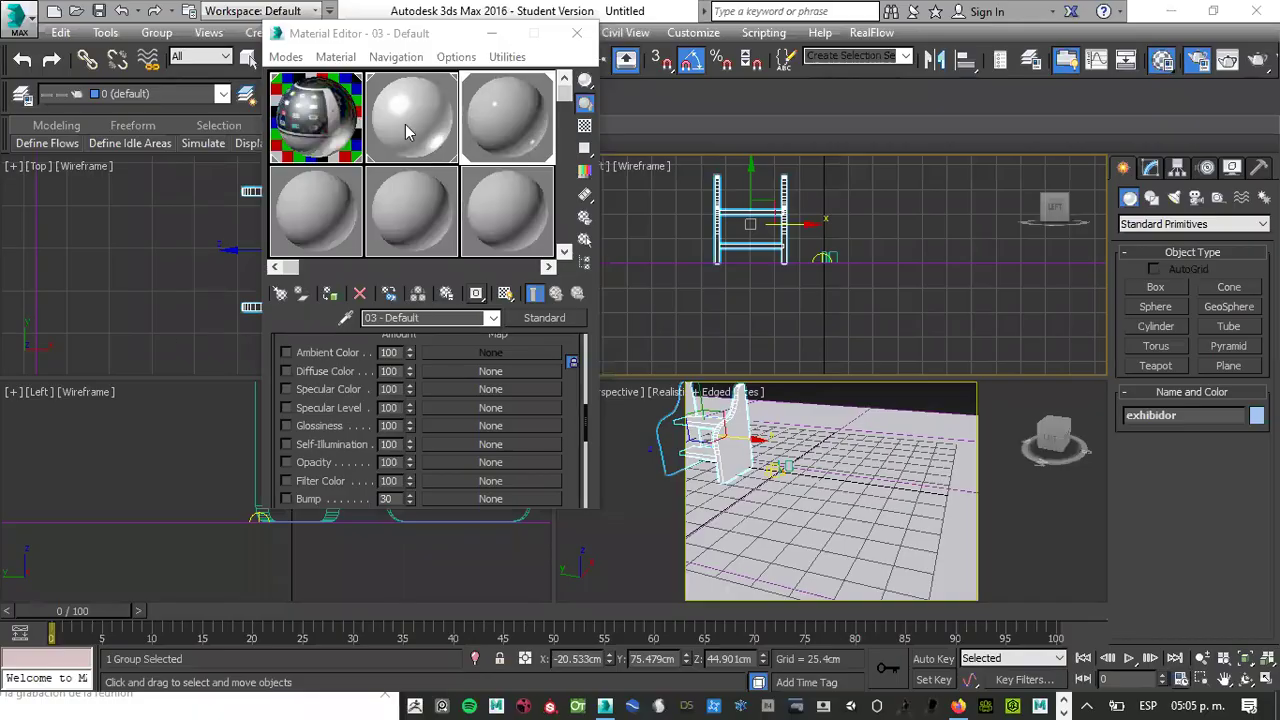
click(568, 398)
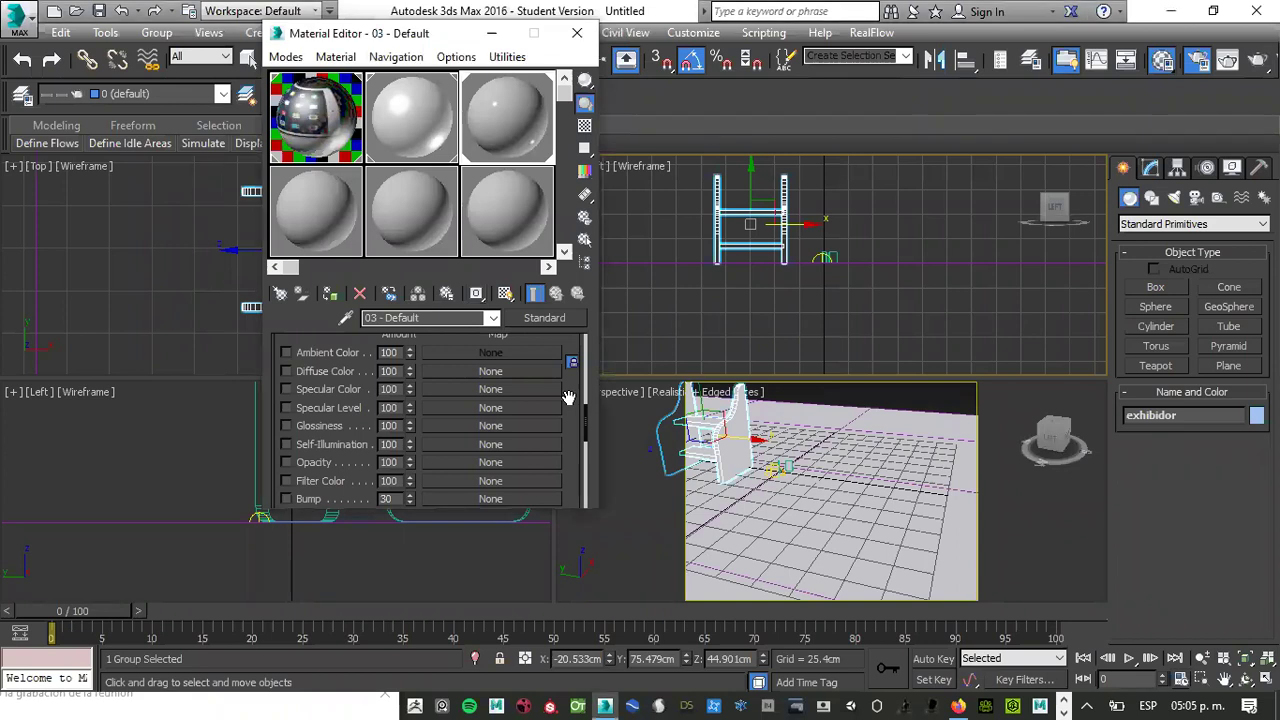
drag(574, 409, 576, 428)
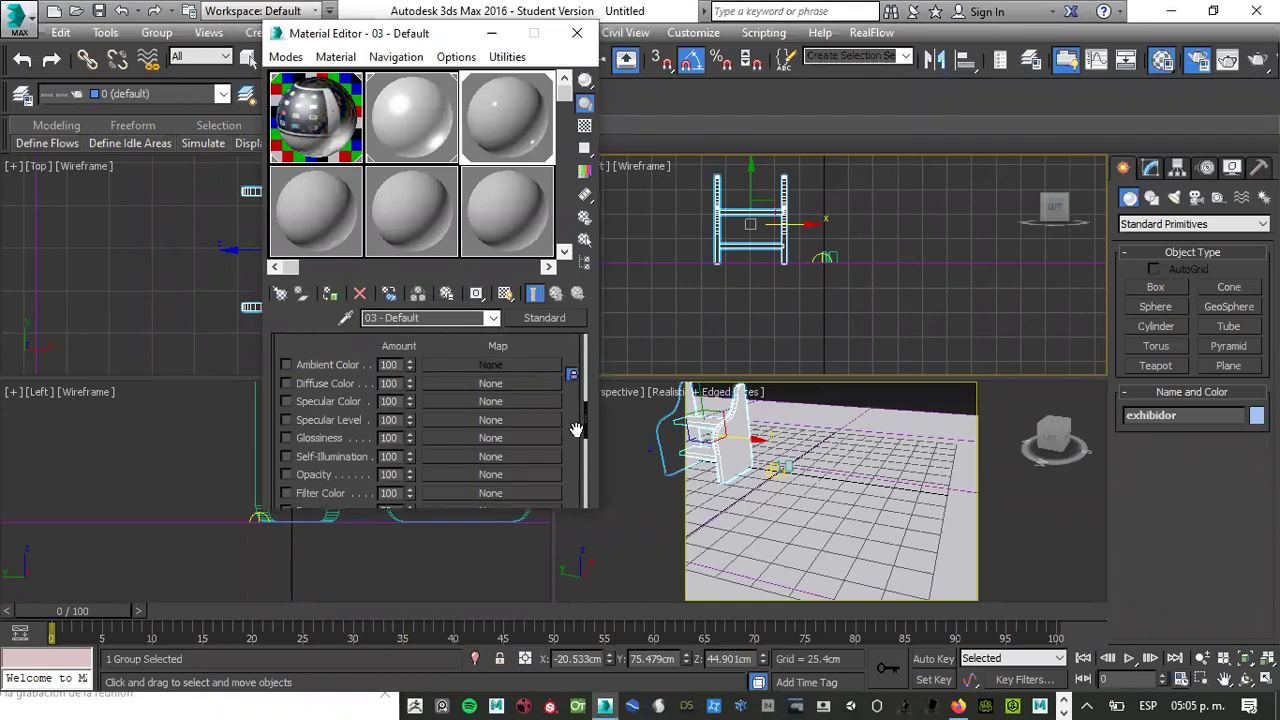
scroll(567, 436, up, 2)
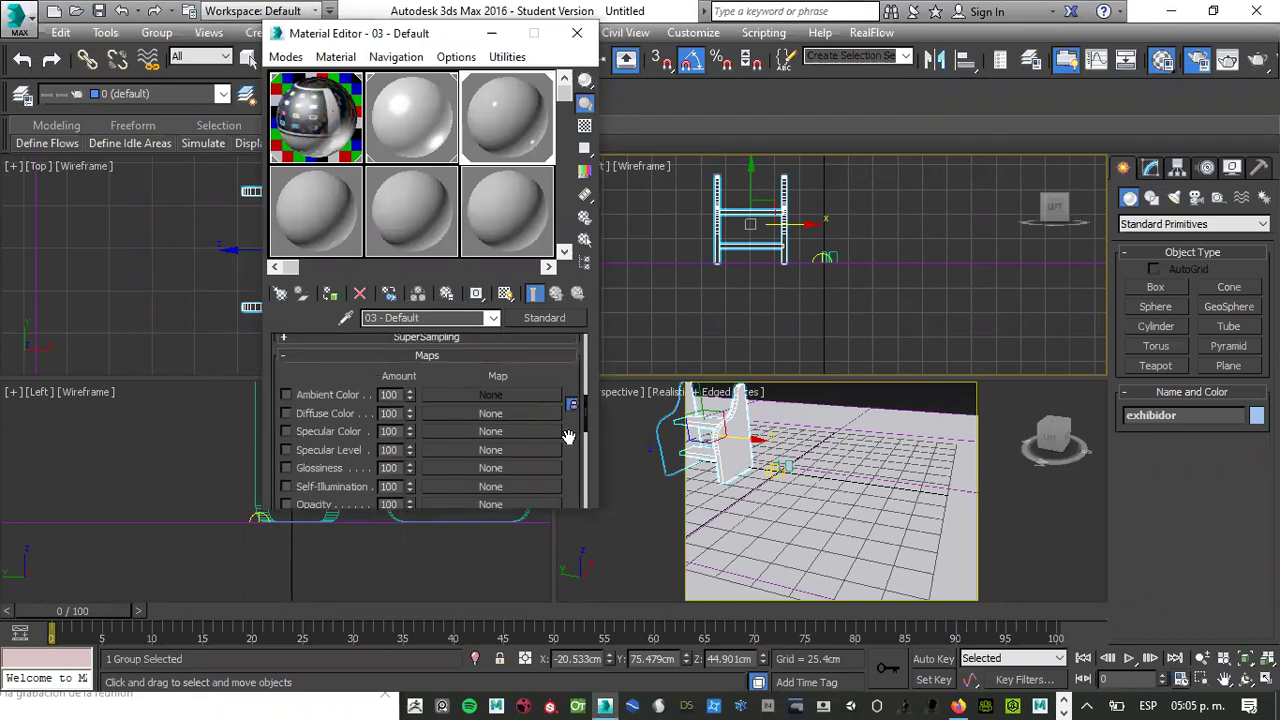
scroll(309, 450, down, 5)
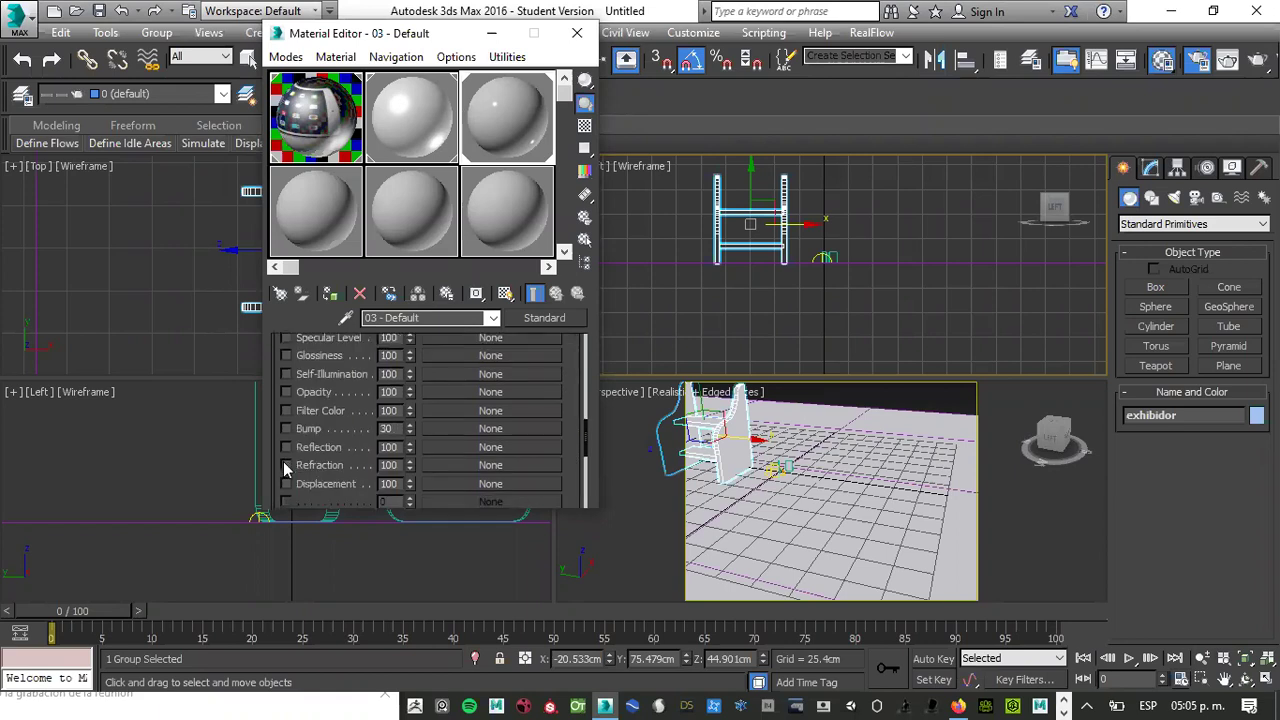
click(287, 464)
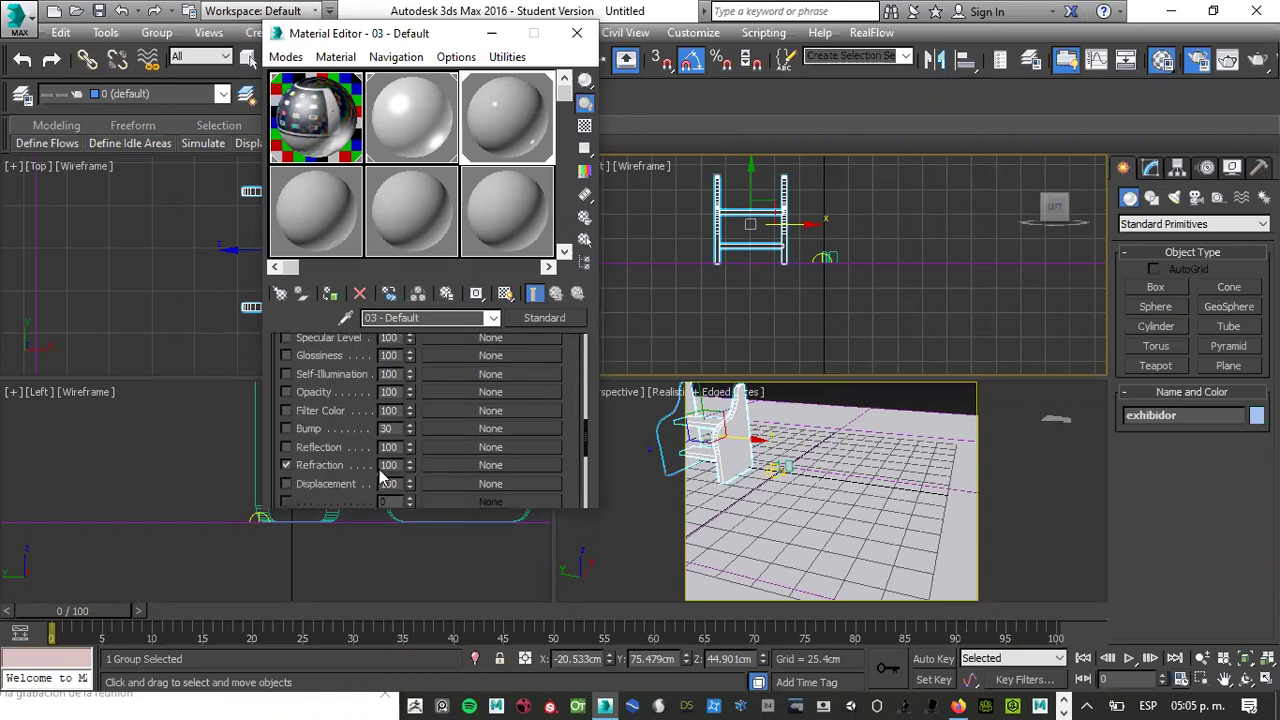
drag(379, 465, 429, 467)
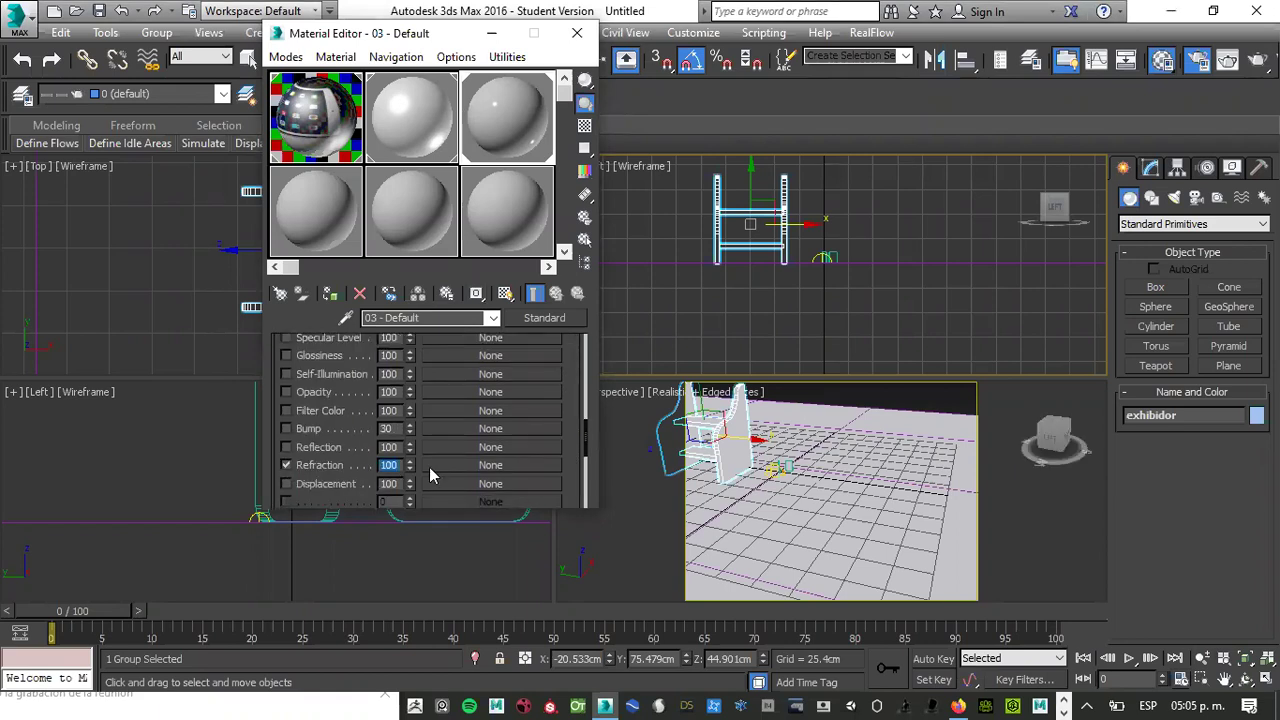
click(459, 467)
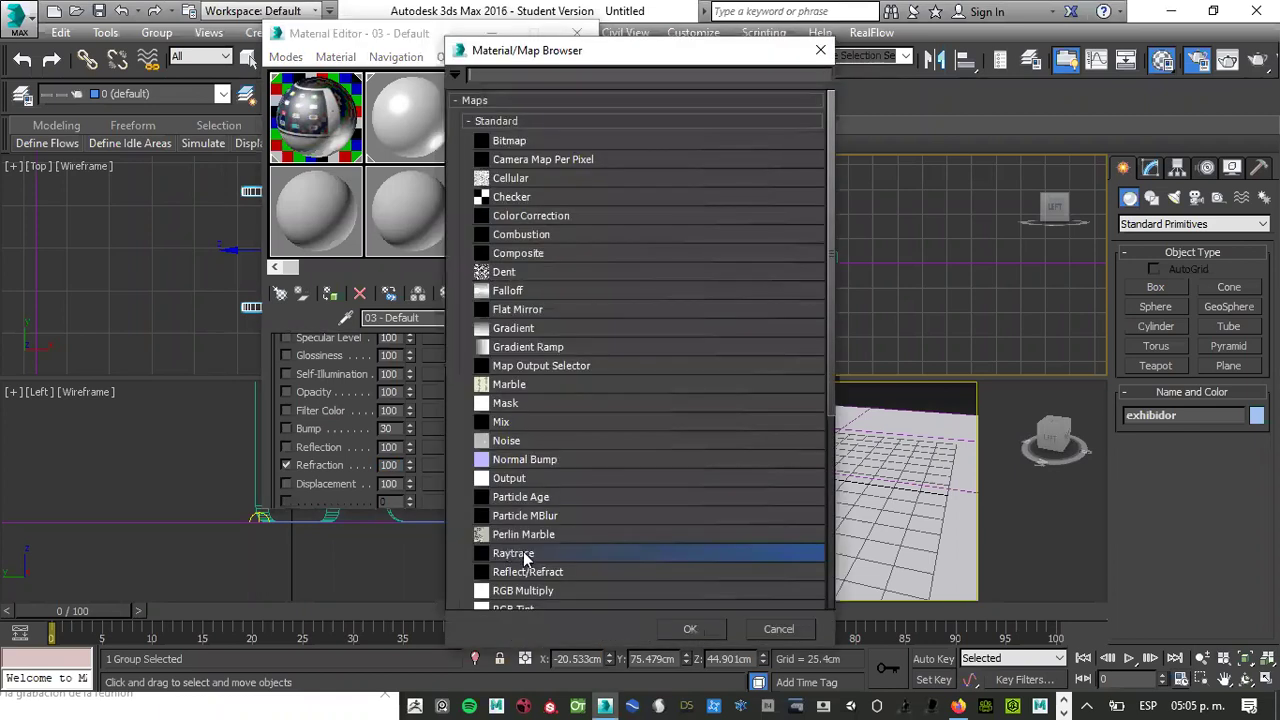
double_click(514, 553)
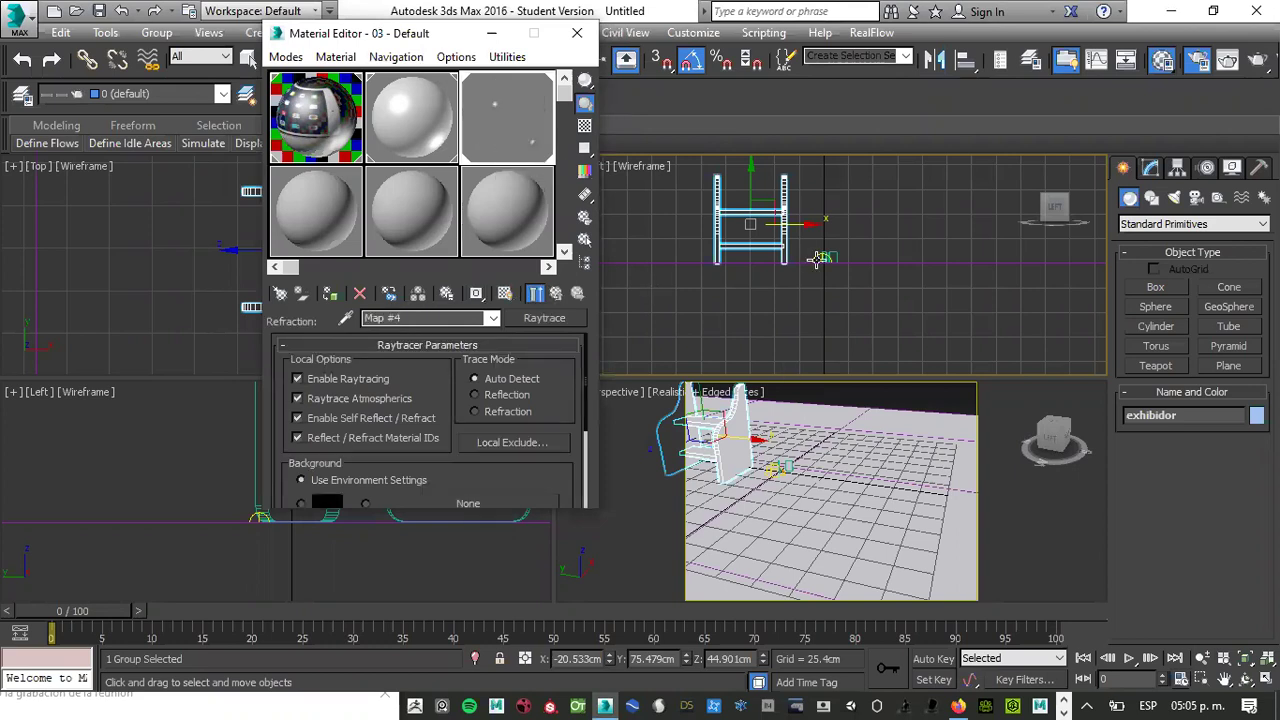
Select both tablet models and clone them as one set of copies directly above the originals
scroll(823, 261, up, 3)
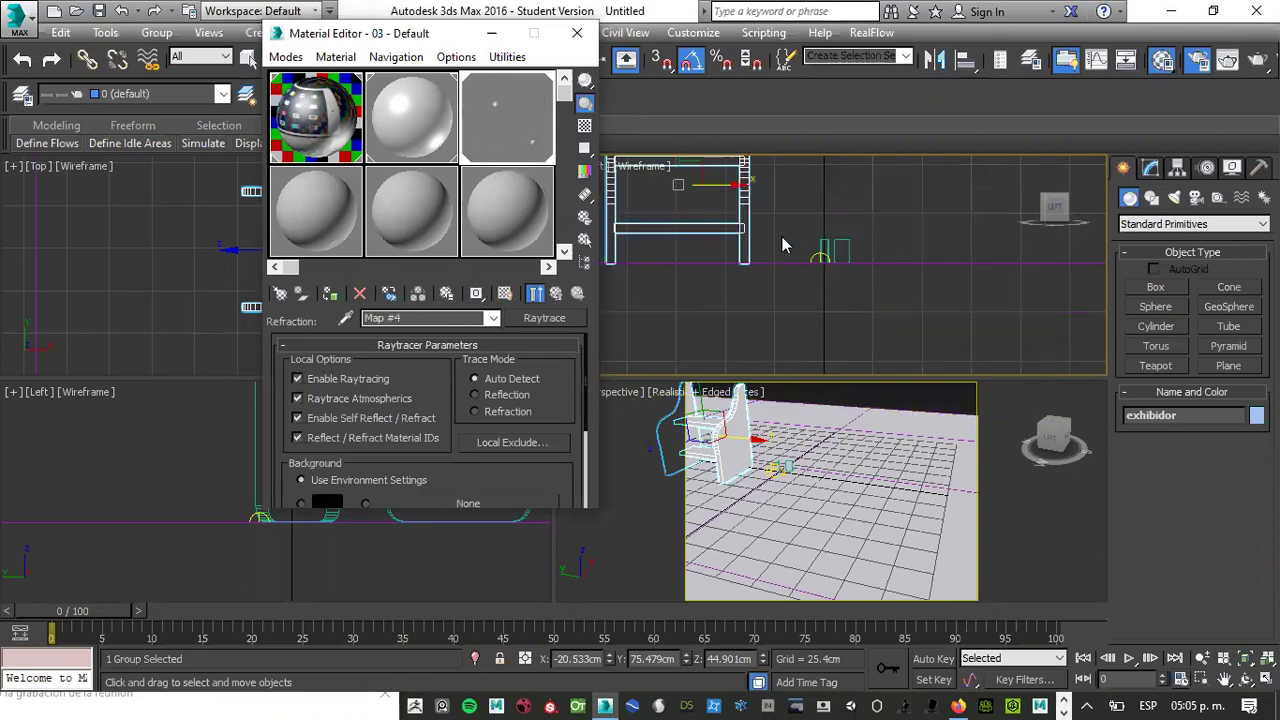
scroll(775, 238, down, 2)
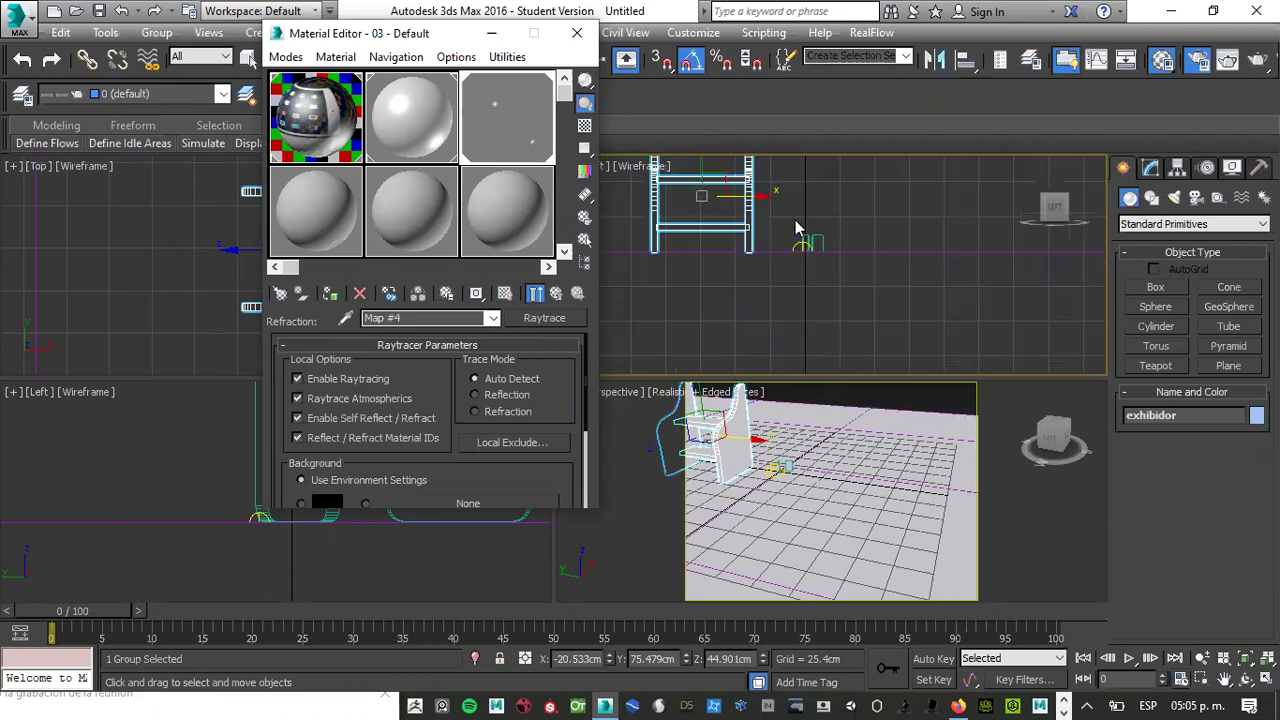
scroll(799, 226, up, 2)
drag(799, 226, 843, 250)
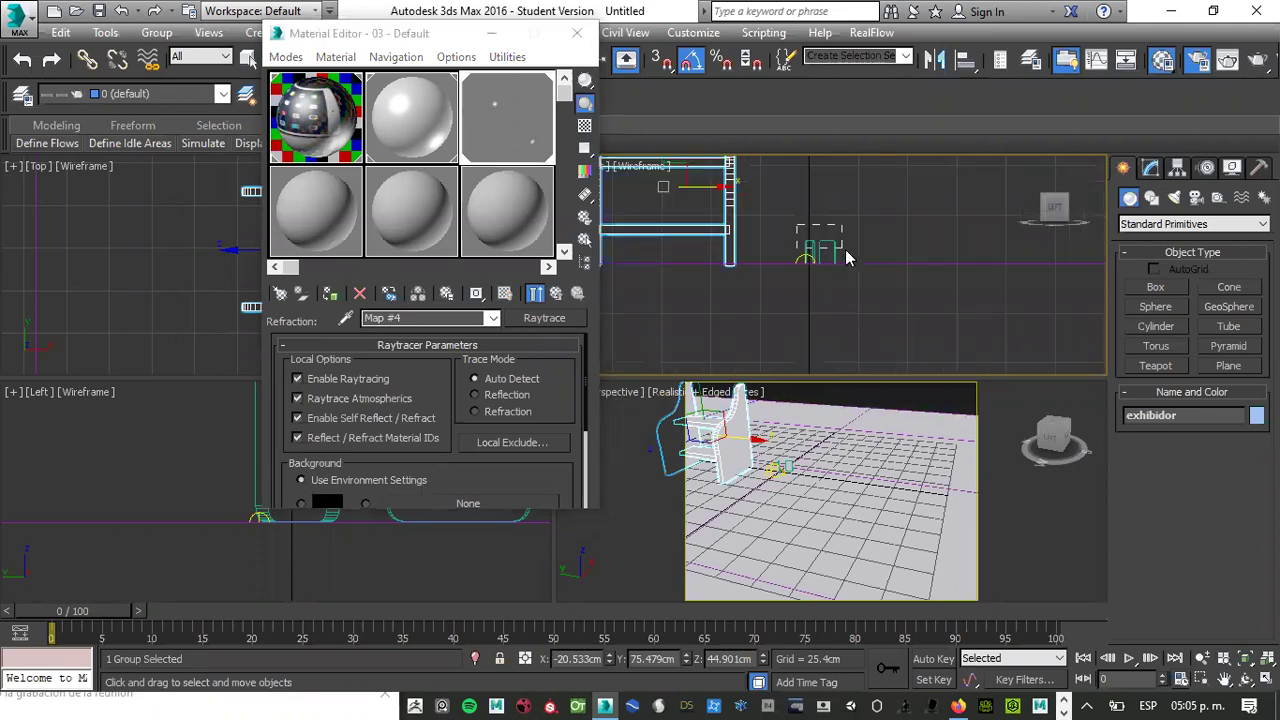
click(809, 250)
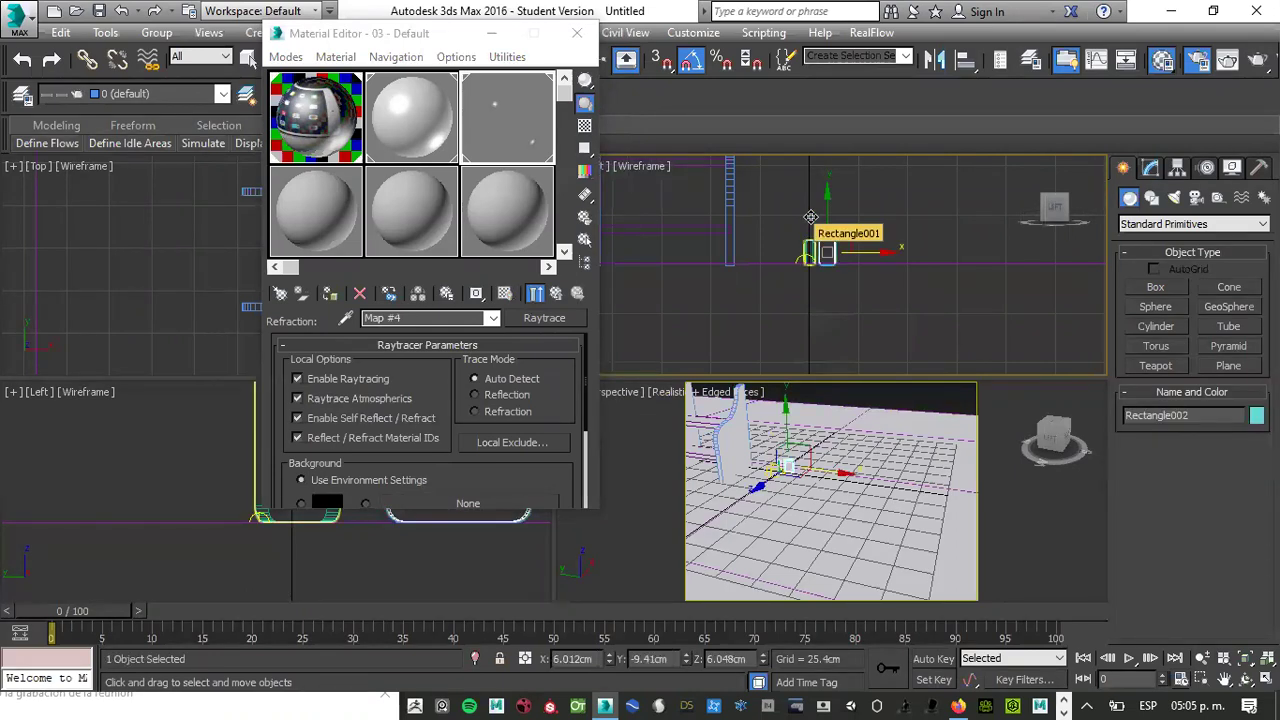
click(810, 247)
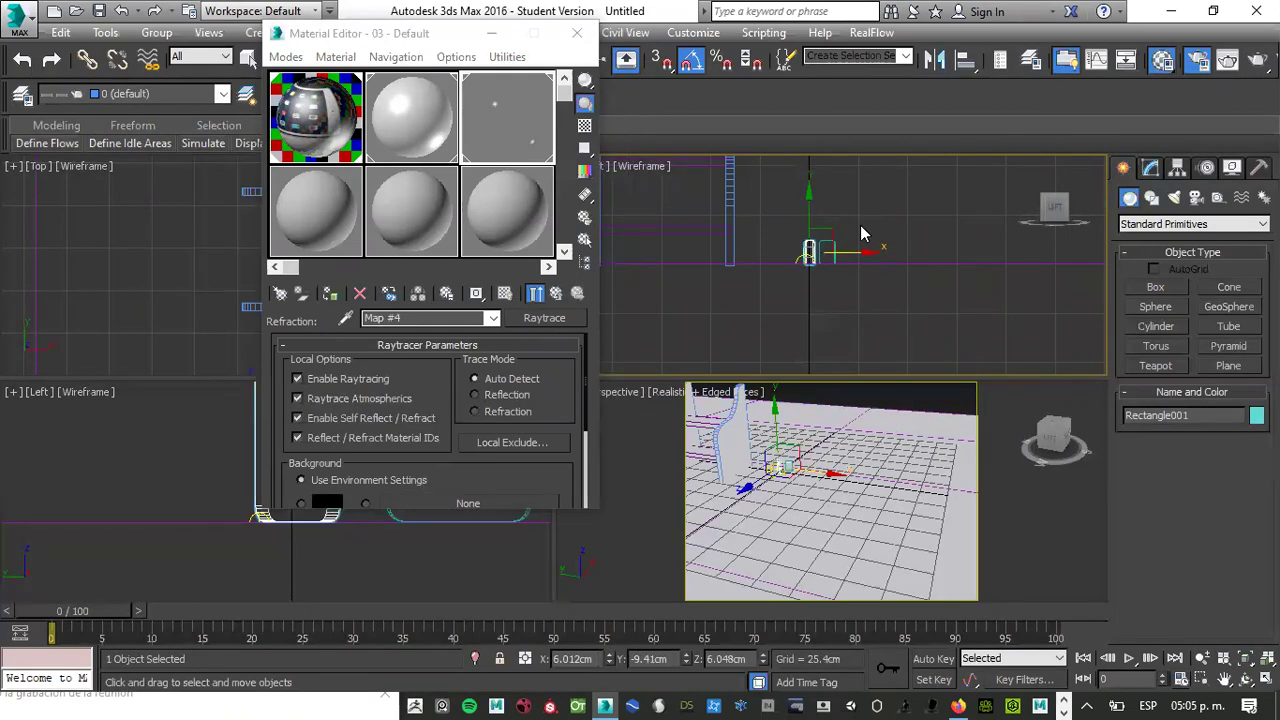
click(809, 245)
click(809, 245)
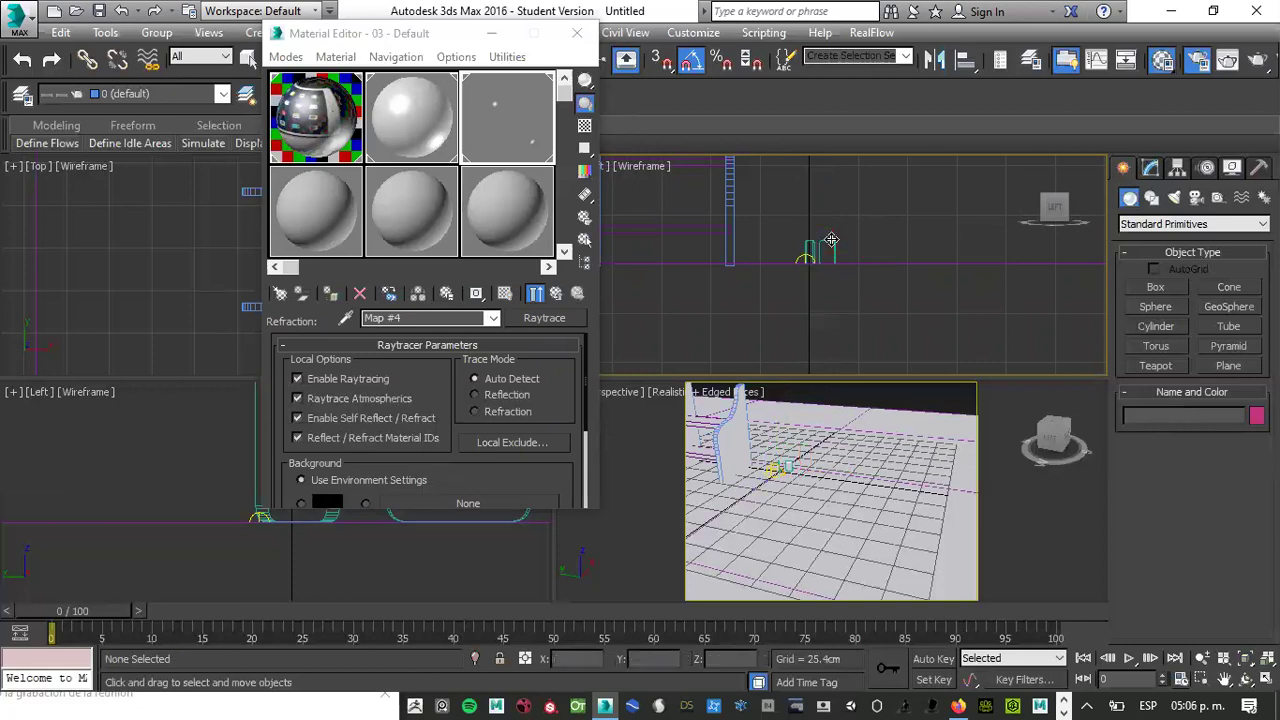
click(807, 242)
ctrl+click(813, 245)
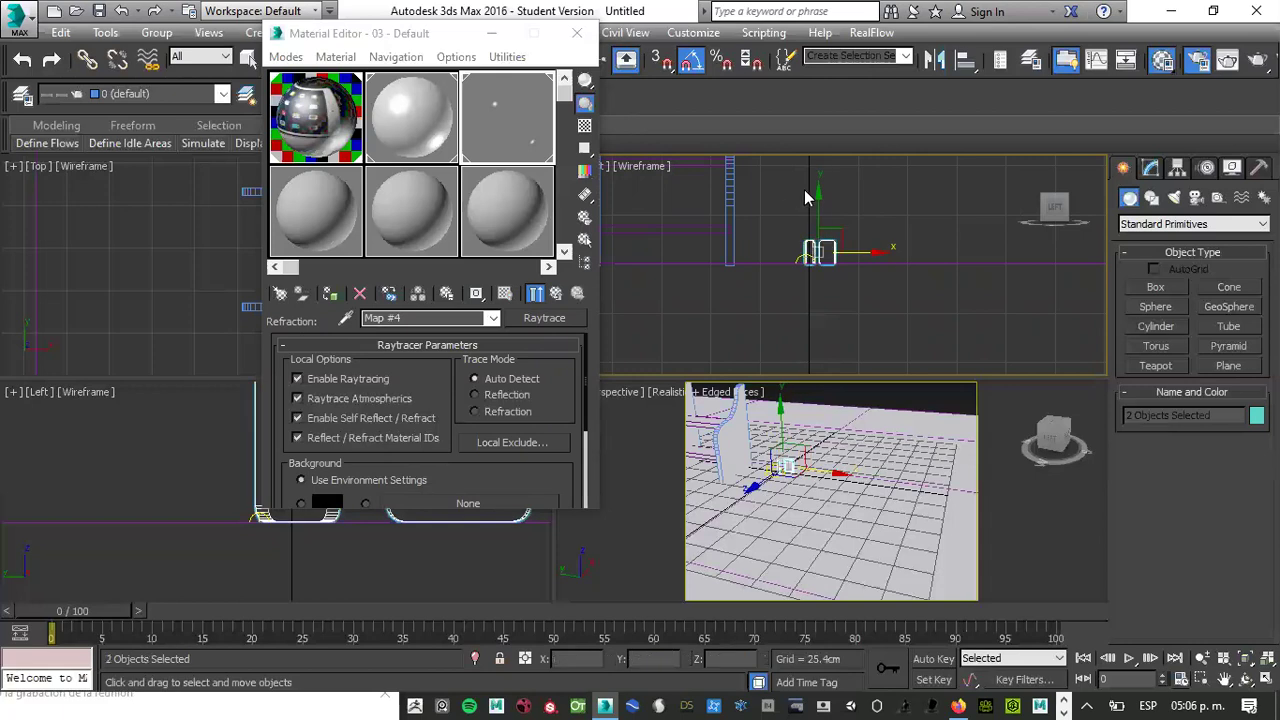
drag(829, 161, 831, 120)
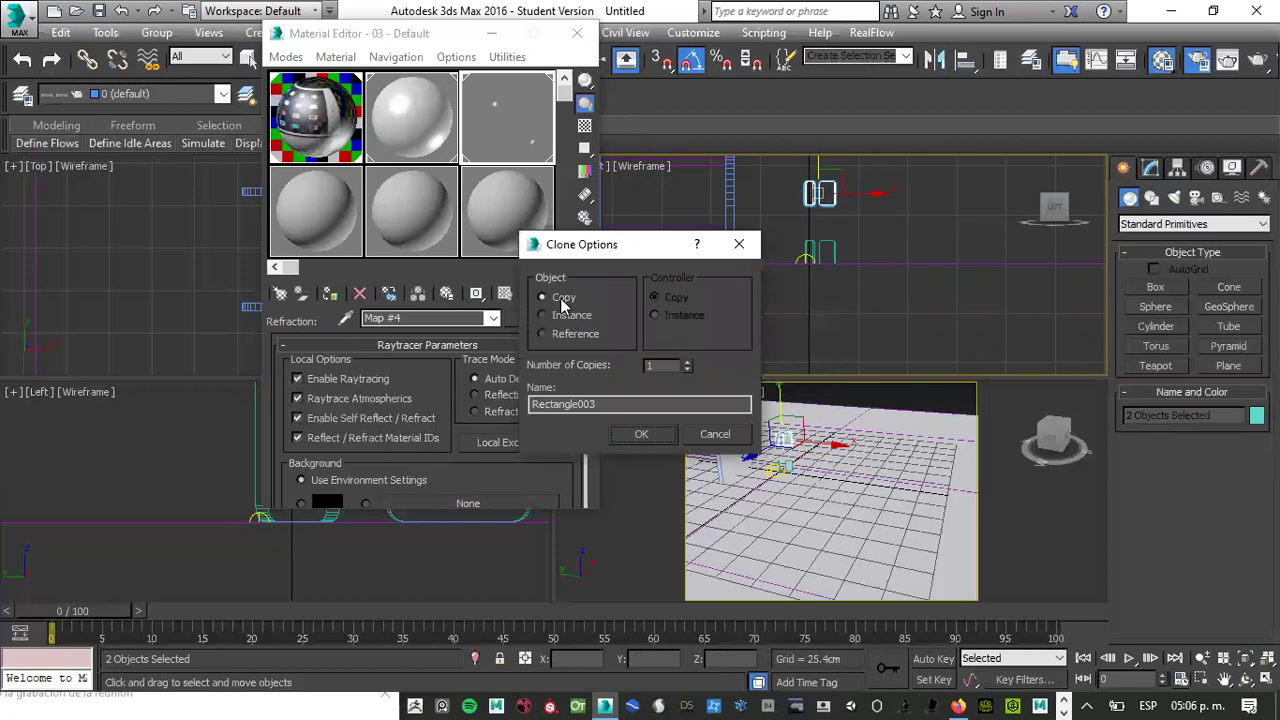
click(640, 436)
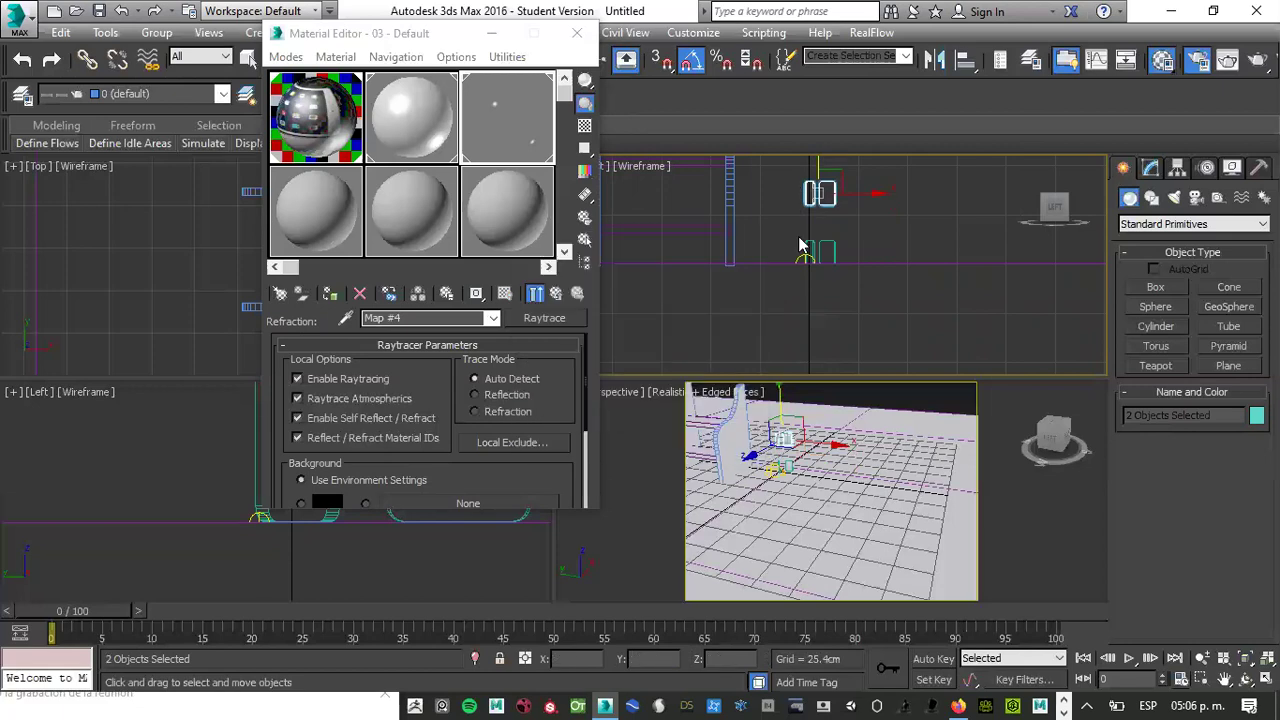
Hide the two original tablets at ground level, leaving their raised copies in view
drag(379, 33, 341, 128)
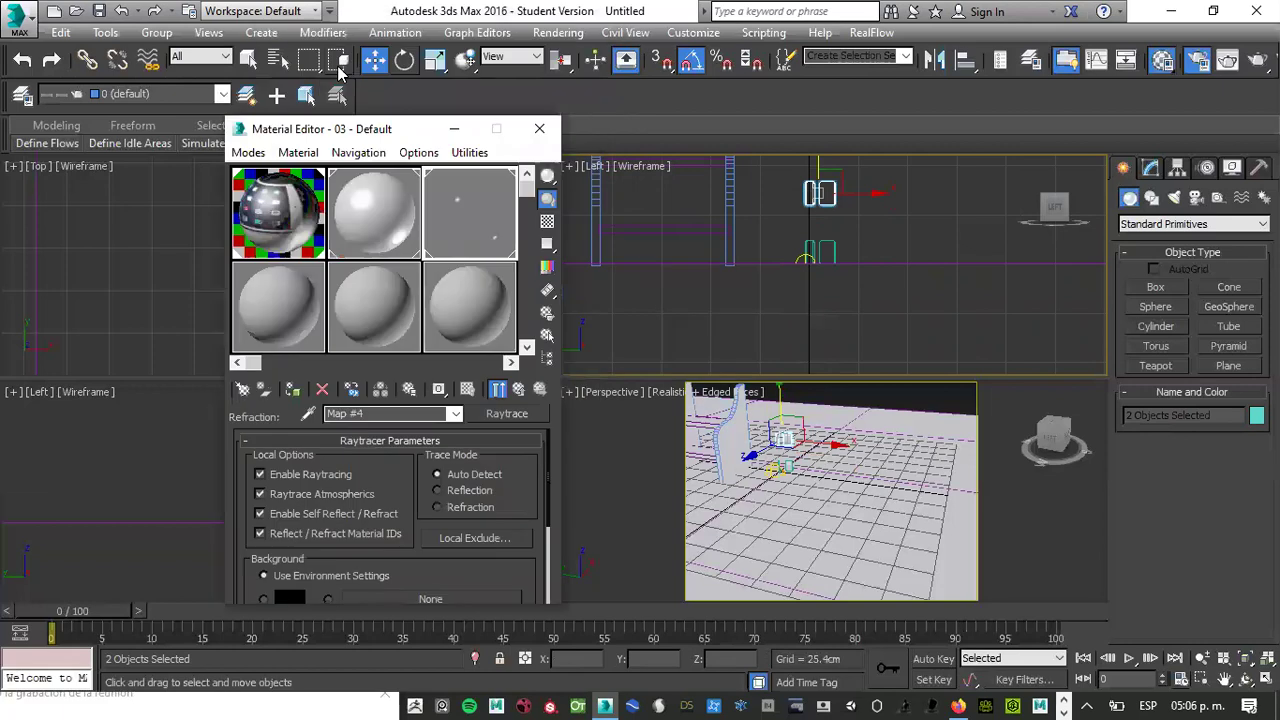
click(848, 255)
click(842, 253)
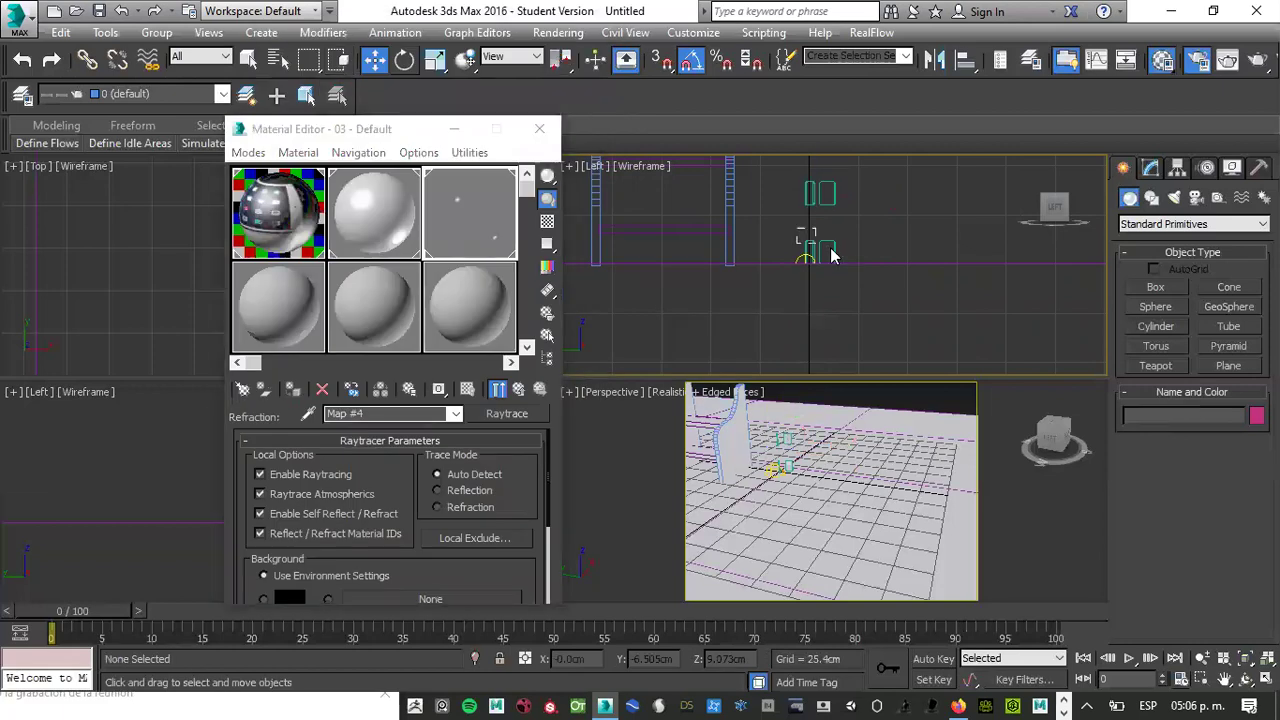
click(833, 245)
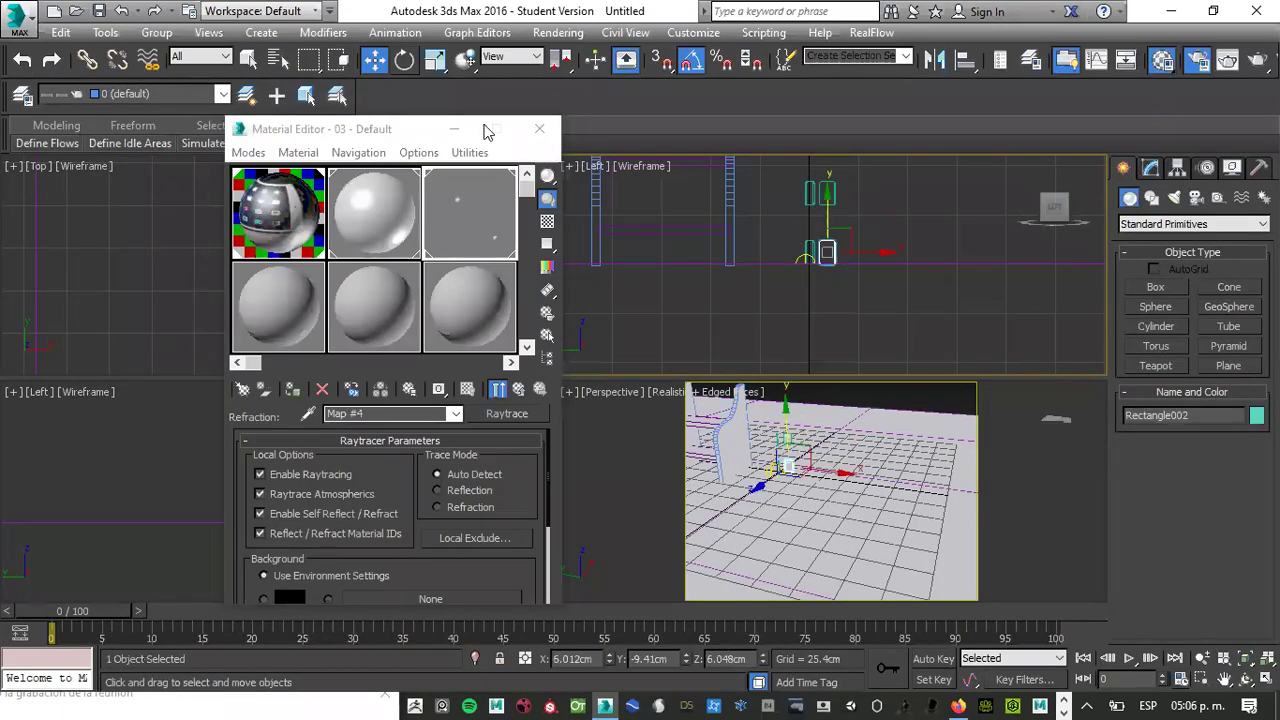
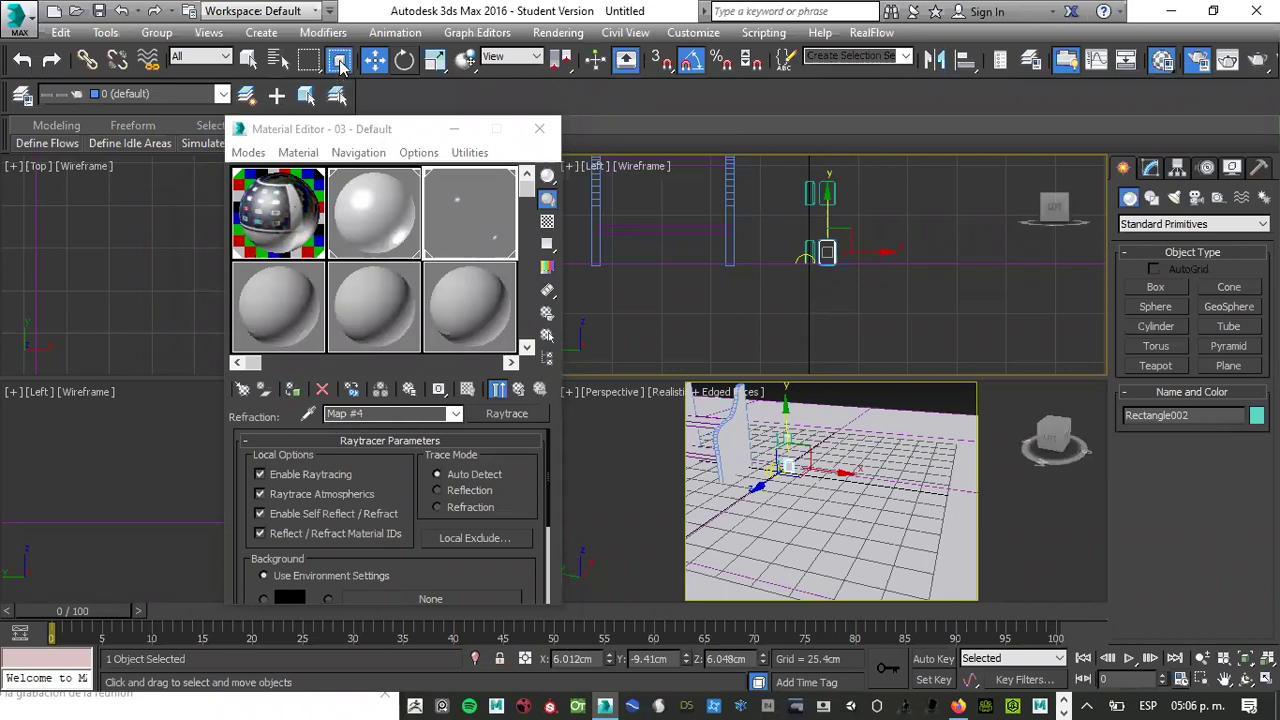
click(811, 238)
drag(810, 235, 843, 249)
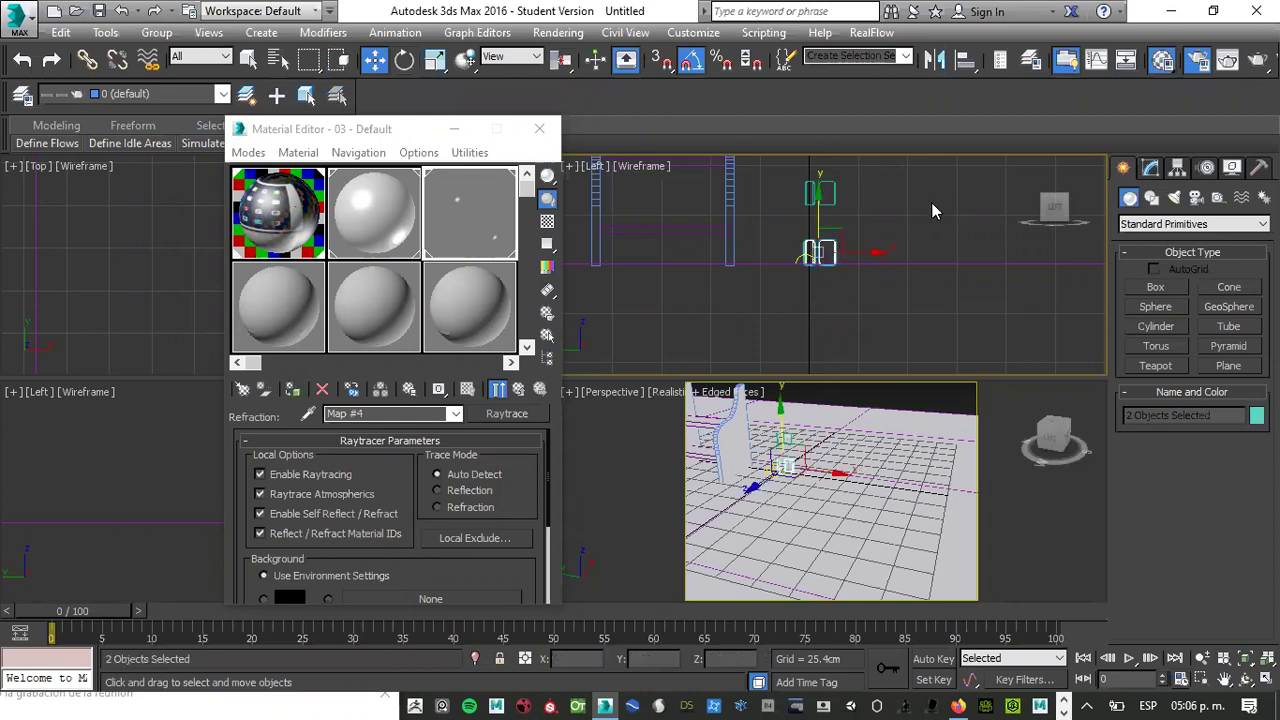
right_click(818, 247)
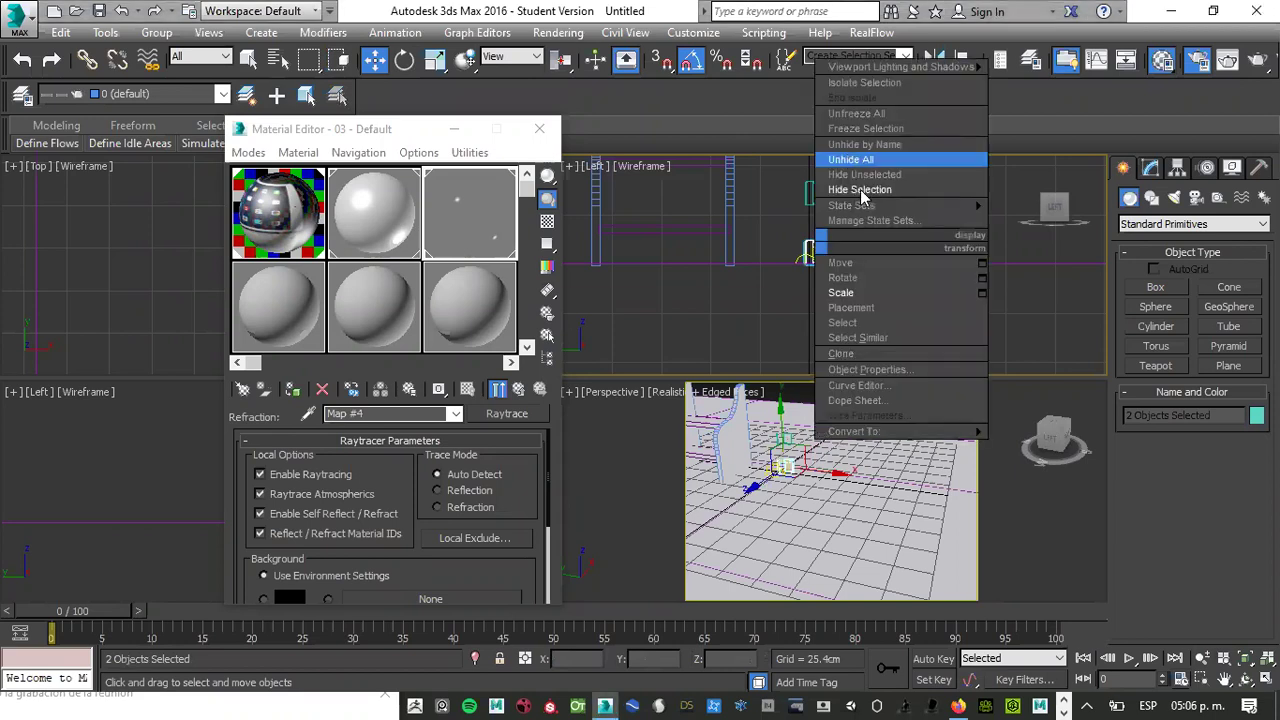
click(860, 190)
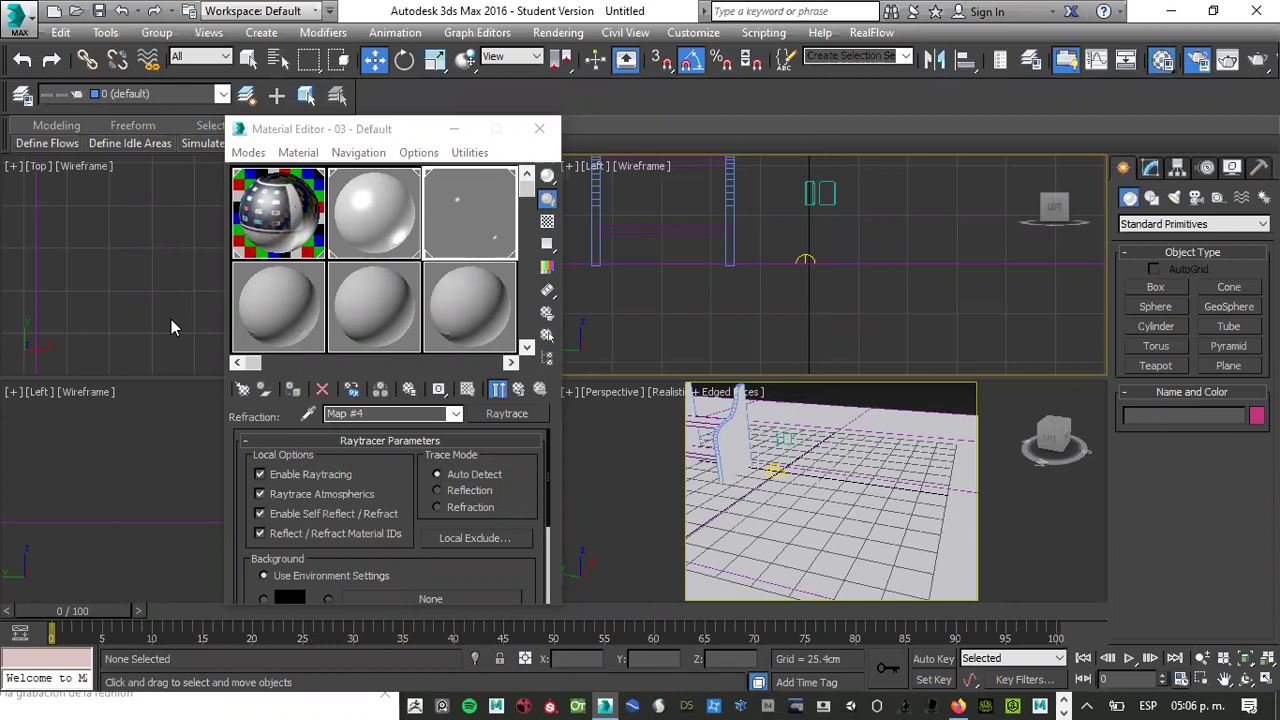
Show the scene through PhysCamera001 in the perspective view and unhide all objects
click(883, 396)
key(c)
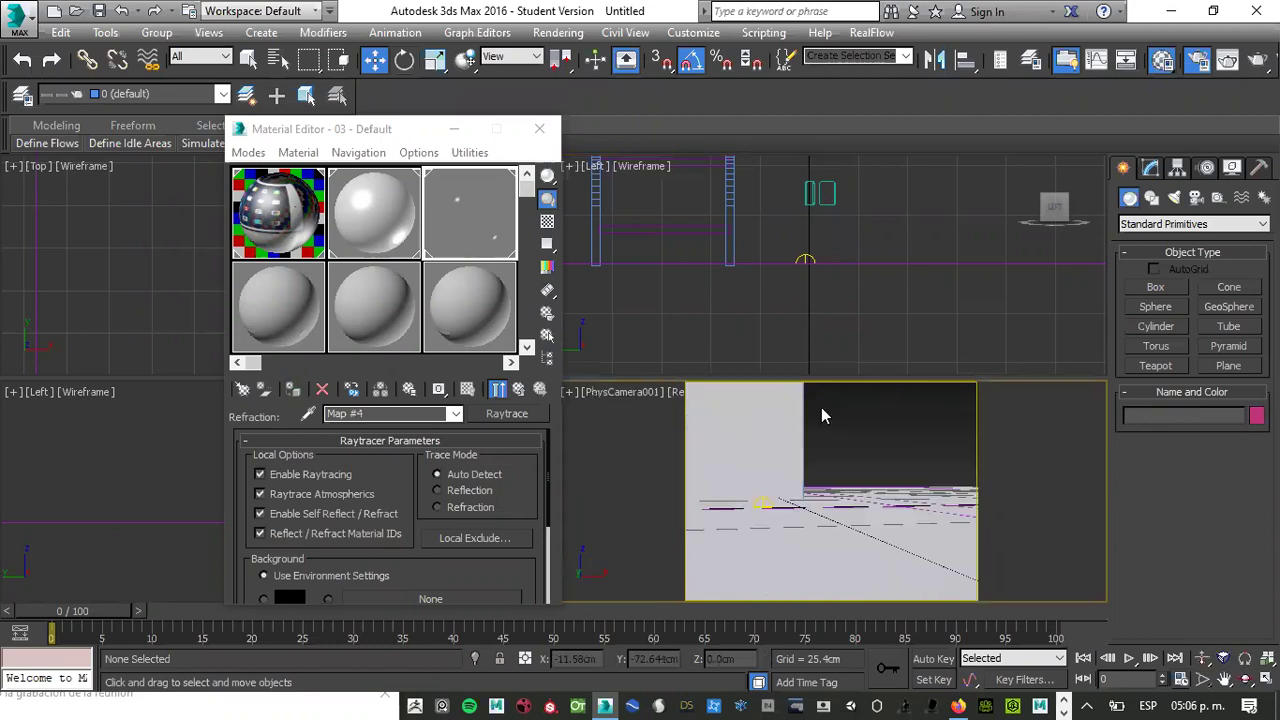
click(882, 220)
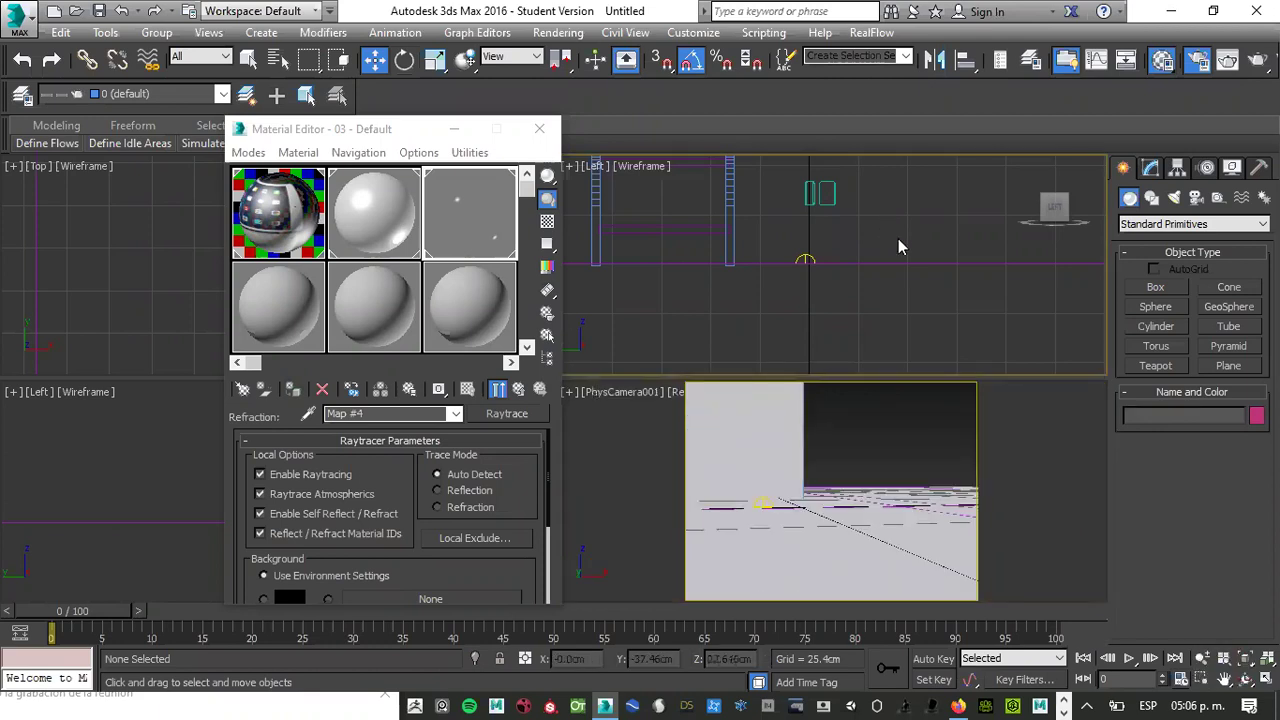
right_click(884, 215)
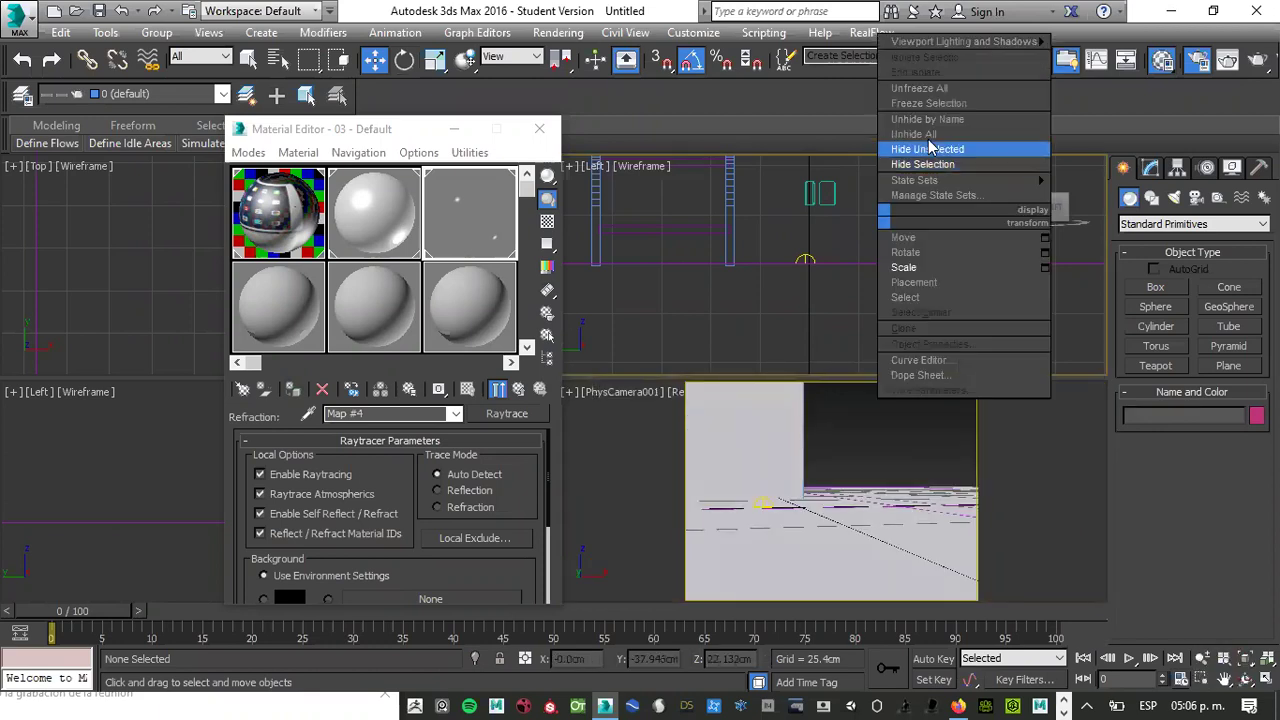
click(918, 134)
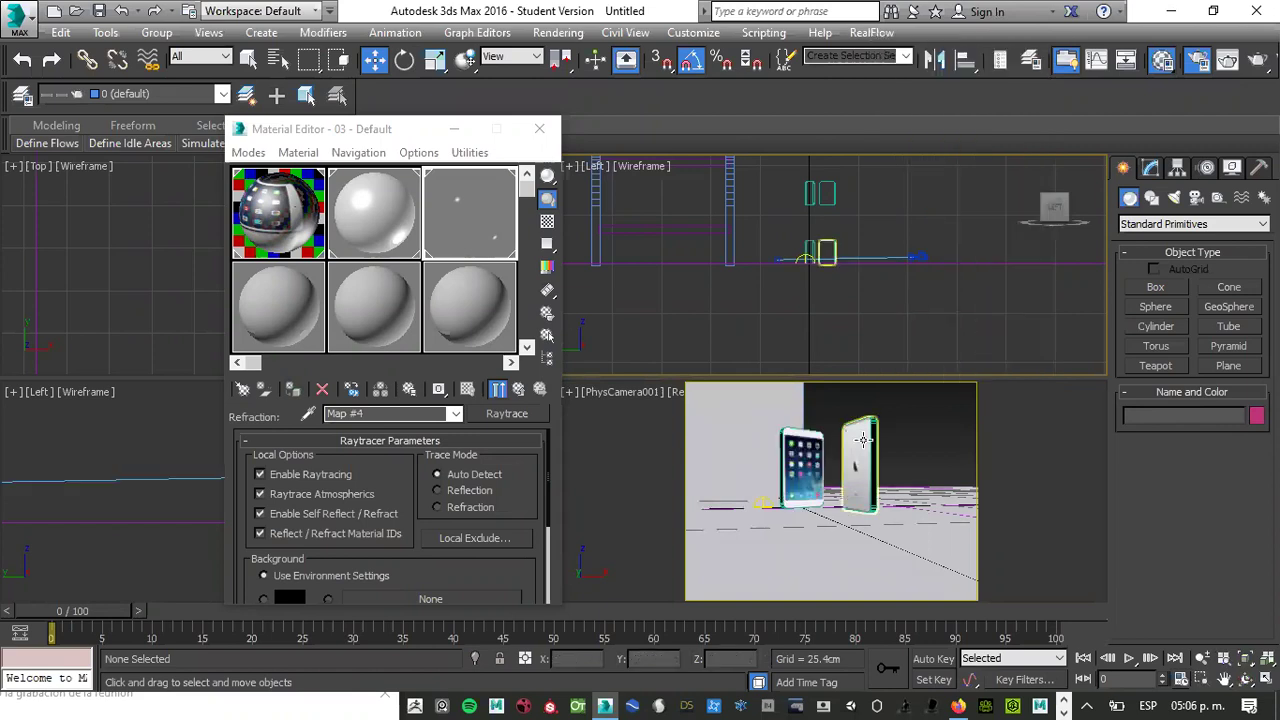
Move the "exhibidor" group farther from the tablets and sideways, out of the camera's frame
click(706, 224)
click(707, 190)
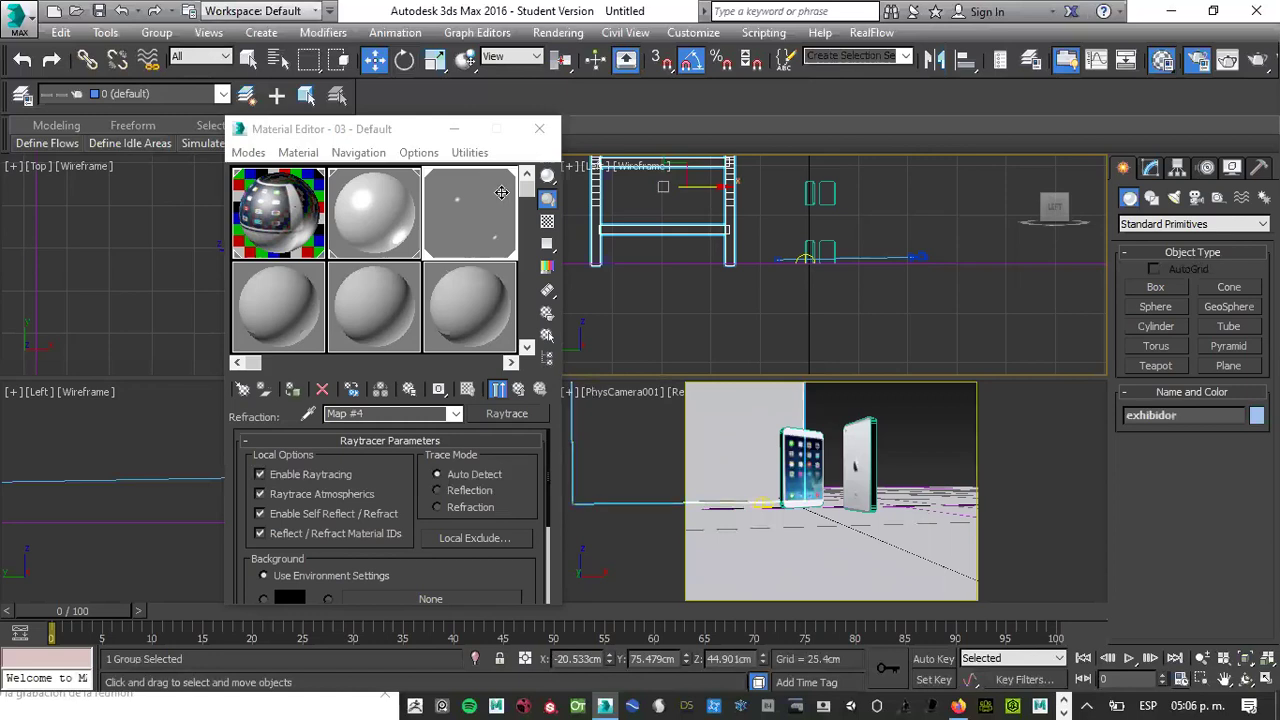
drag(501, 192, 467, 183)
drag(400, 129, 468, 460)
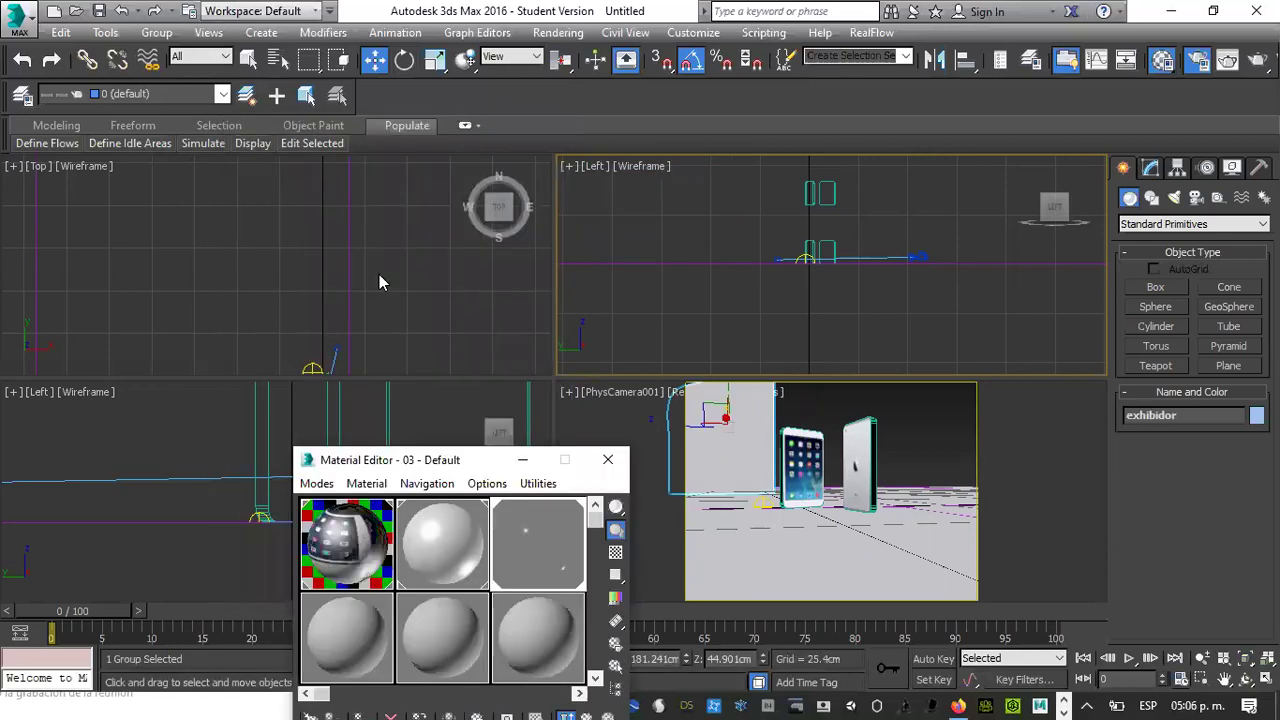
scroll(312, 232, up, 3)
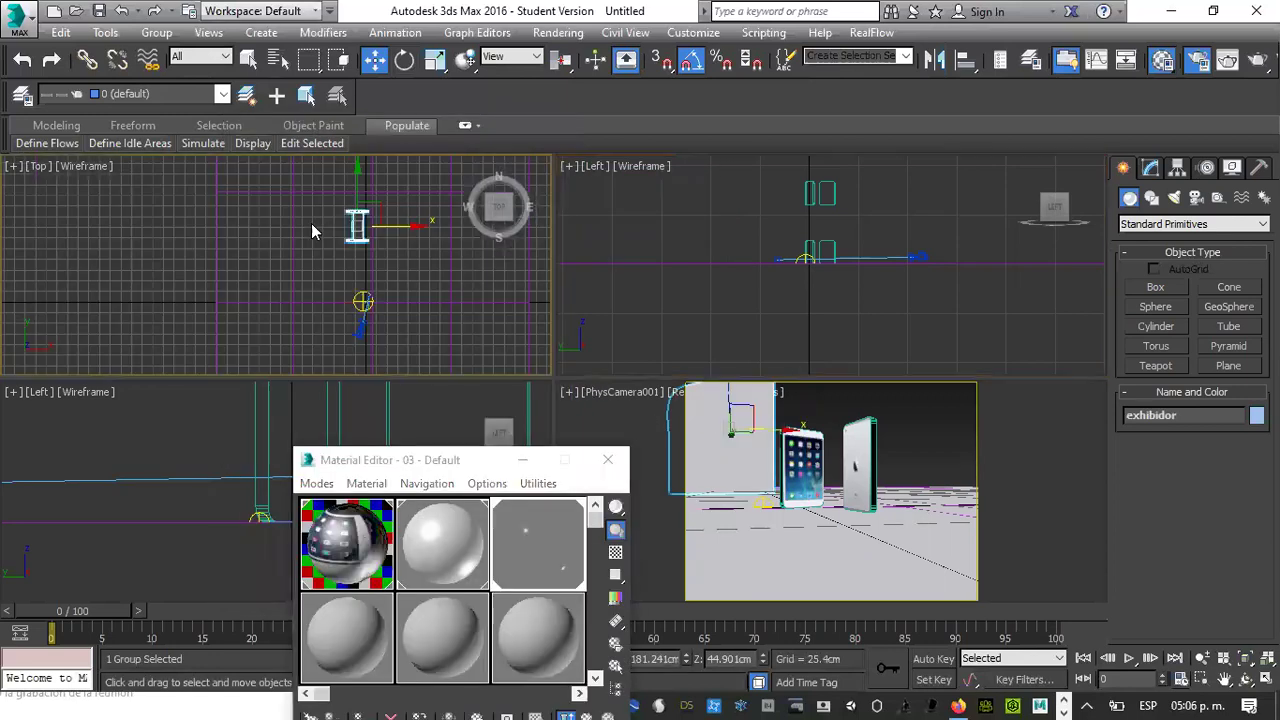
drag(360, 231, 314, 230)
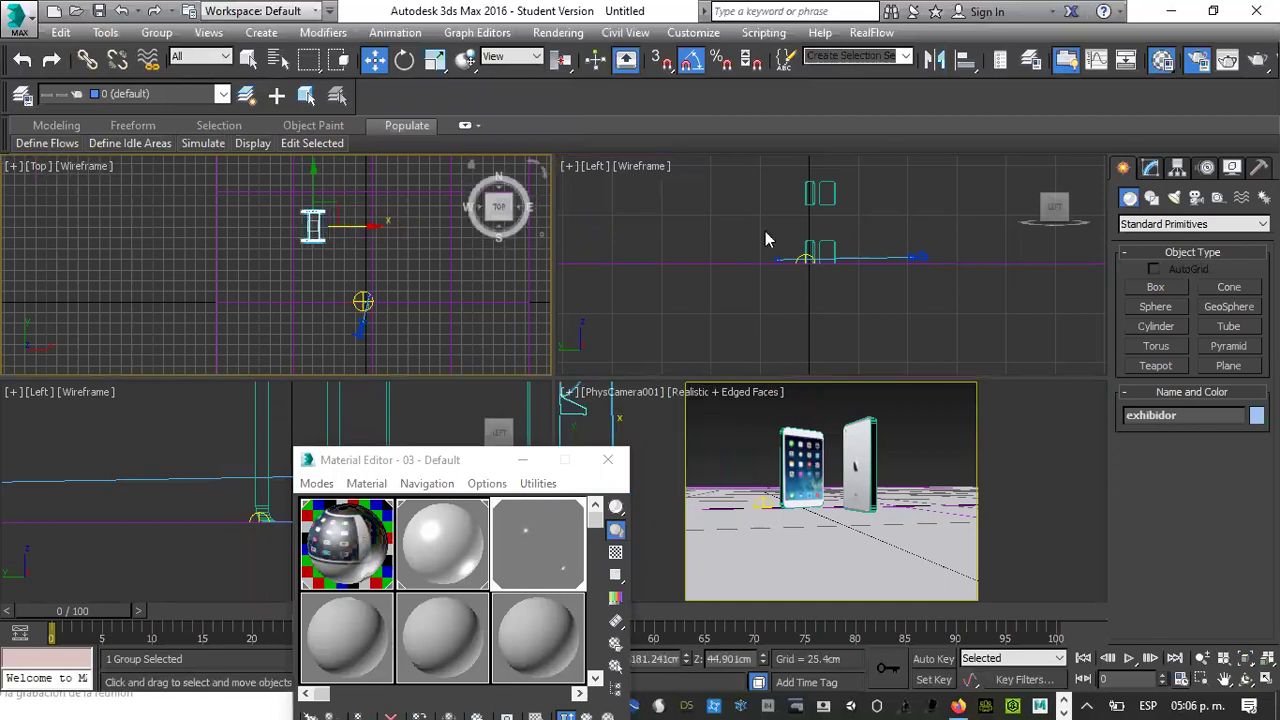
Select the two original tablets on the ground and hide them
drag(857, 201, 843, 255)
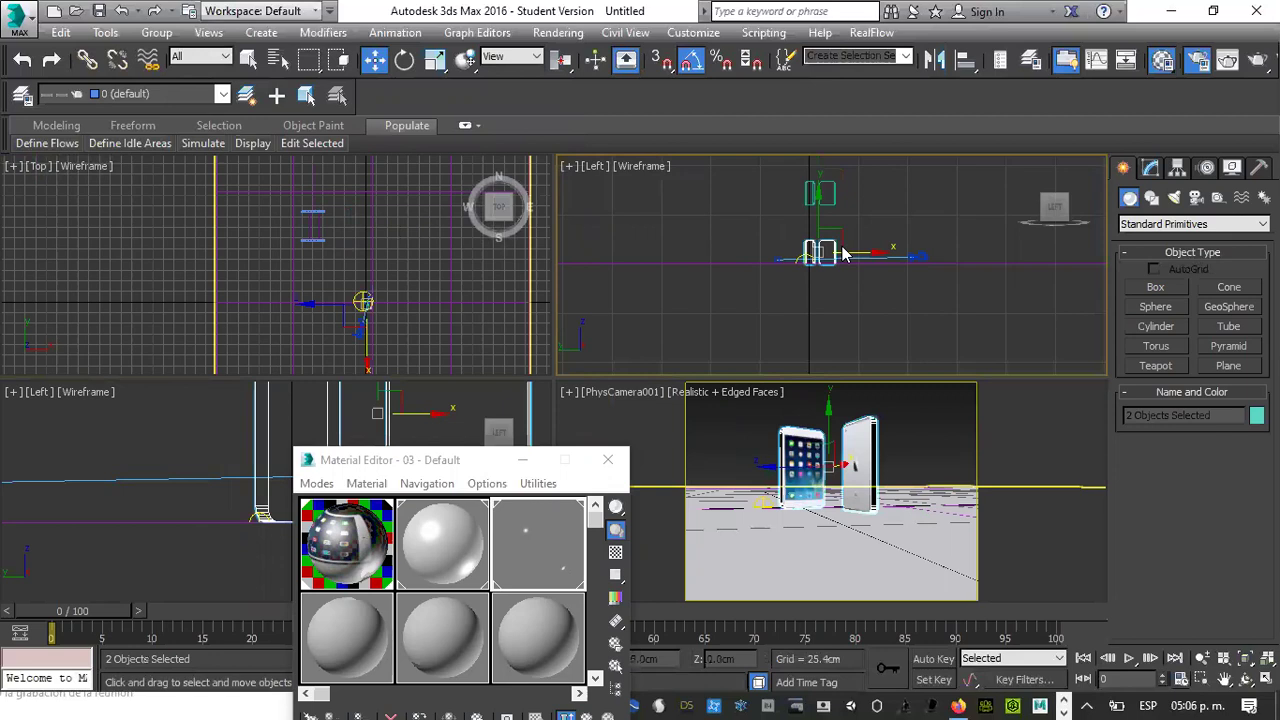
right_click(829, 247)
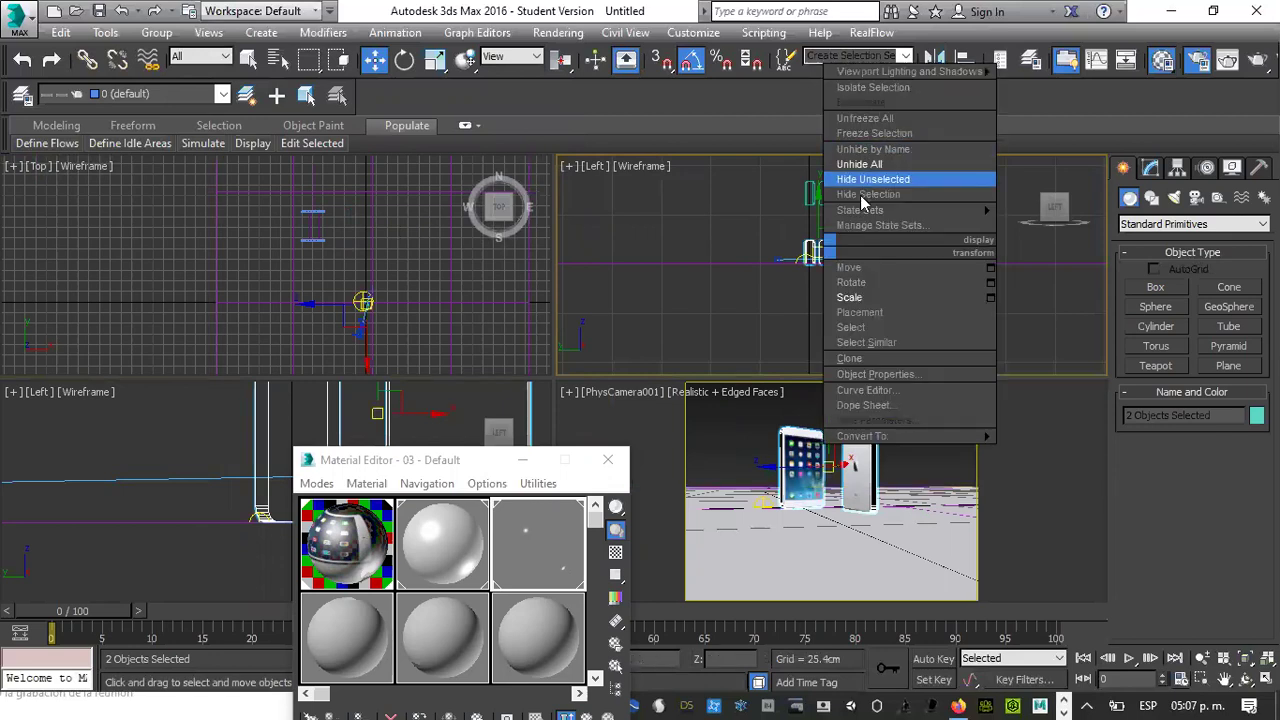
click(858, 195)
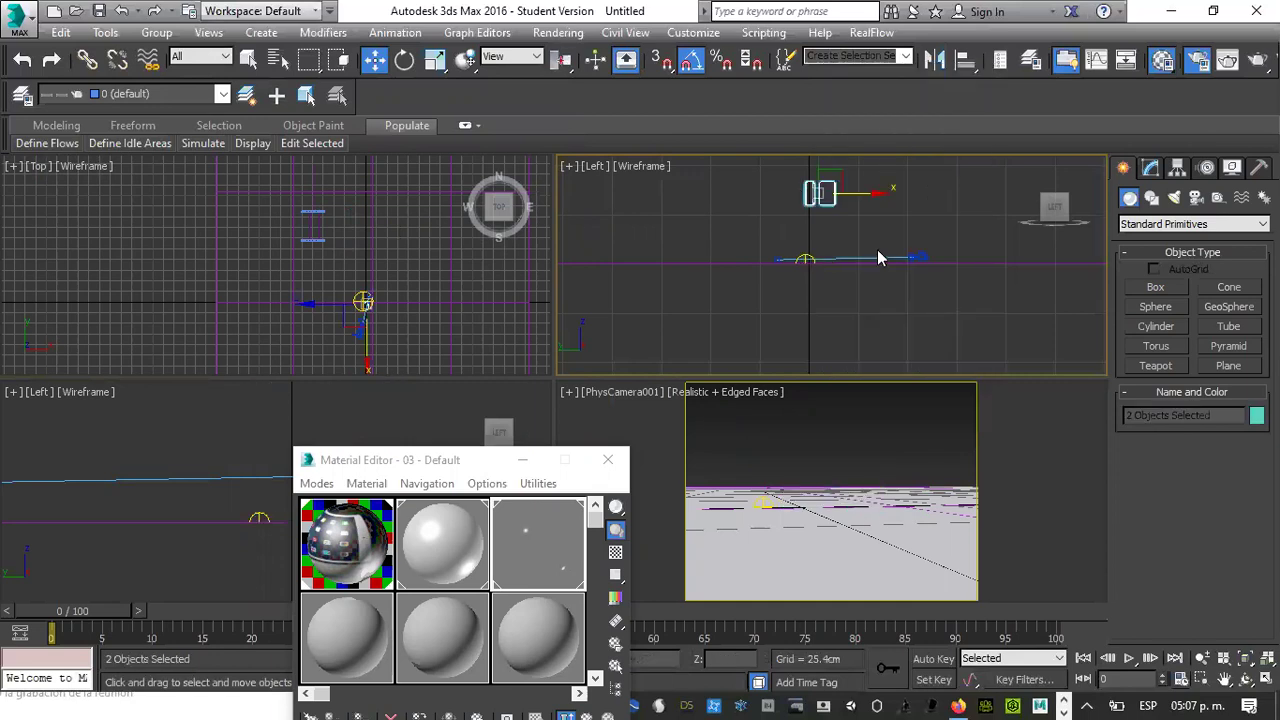
Close the Material Editor and set the Z rotation of the raised tablet copy Rectangle004 to 0
drag(432, 468, 179, 430)
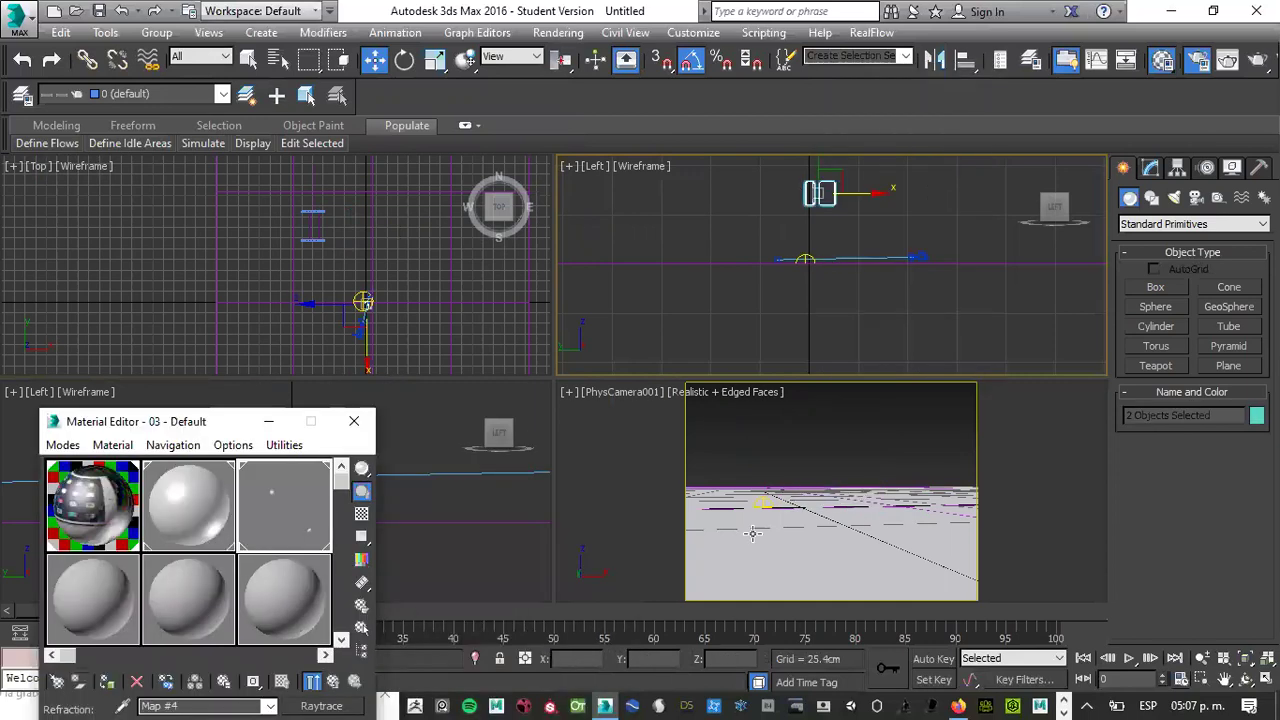
click(810, 197)
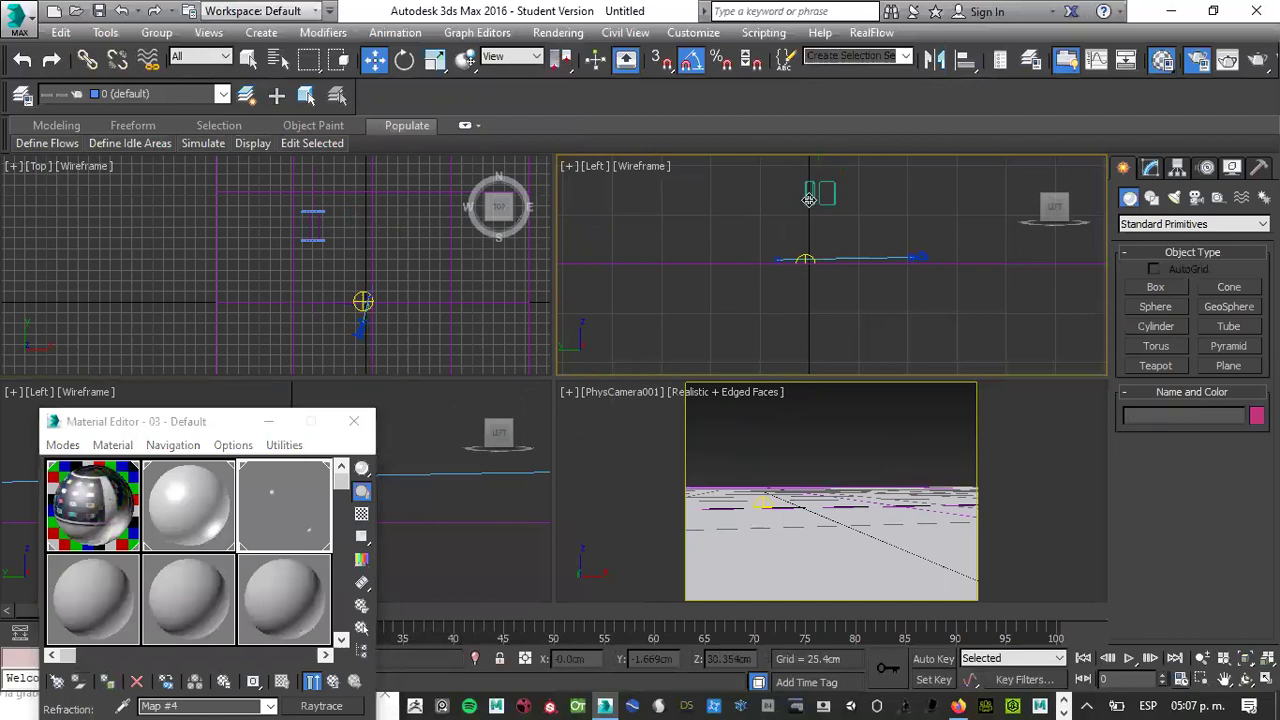
click(808, 198)
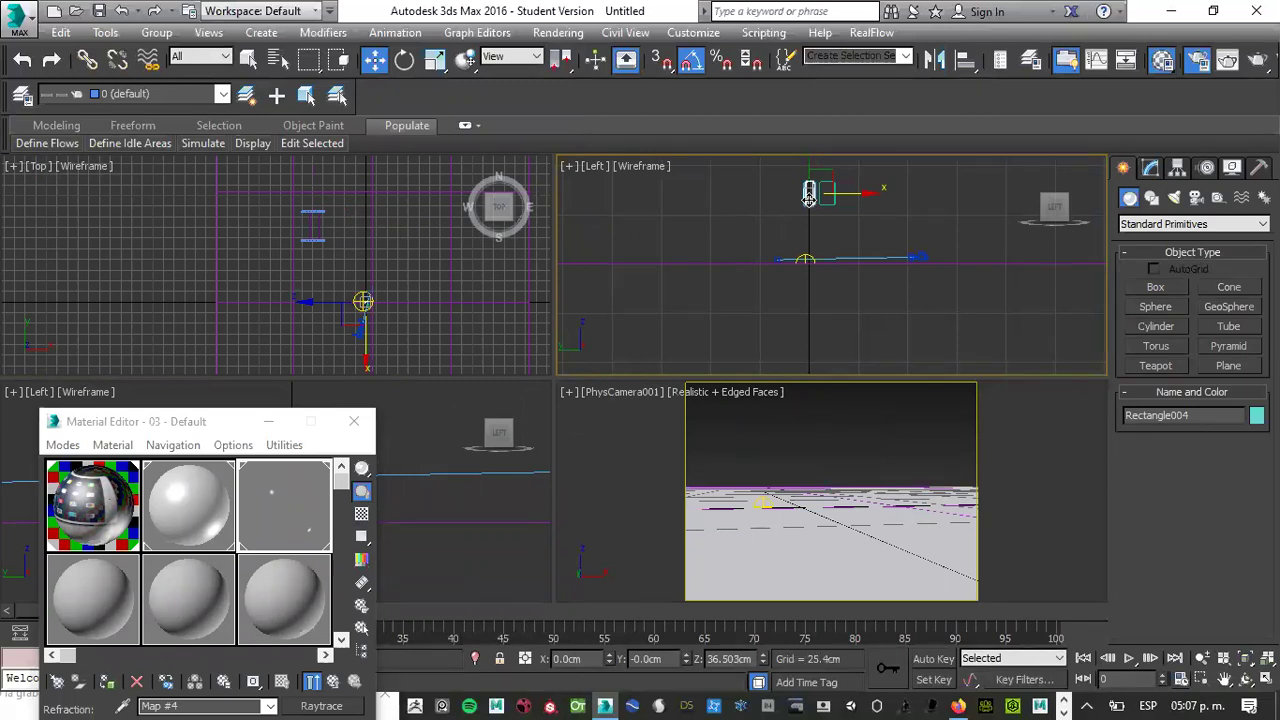
drag(189, 421, 180, 327)
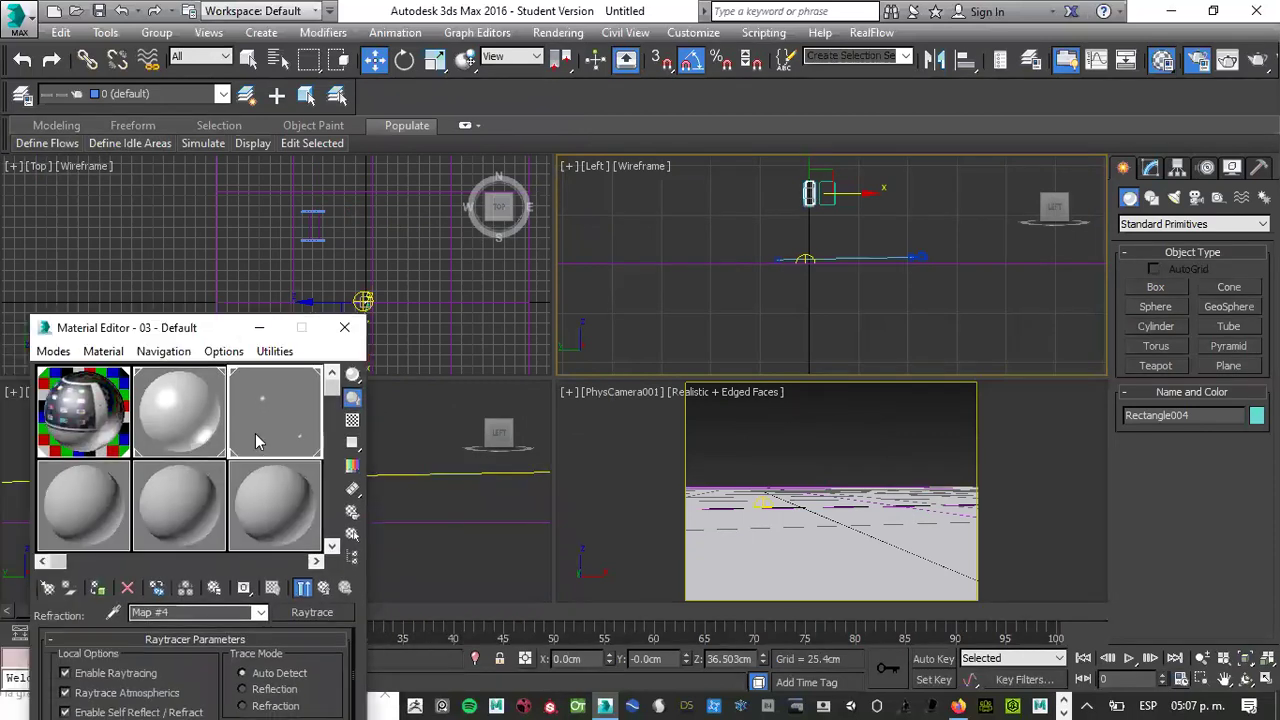
key(m)
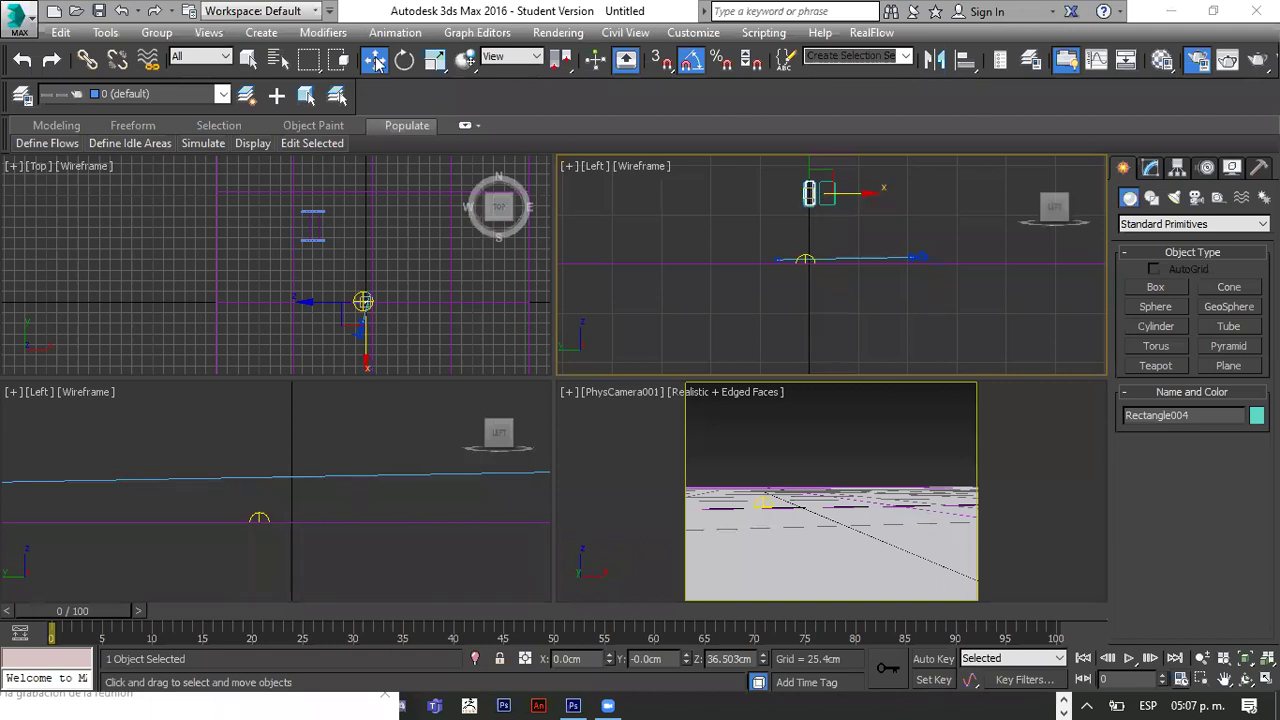
click(402, 61)
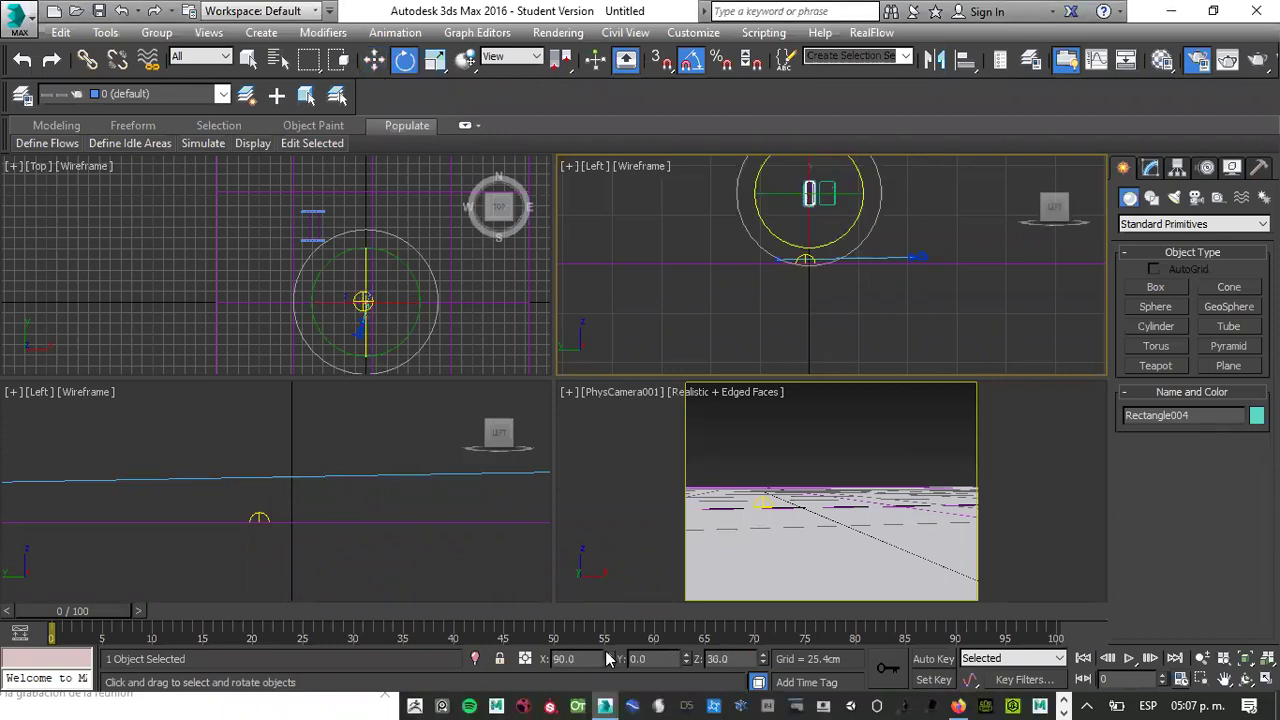
double_click(730, 658)
text(0)
key(Return)
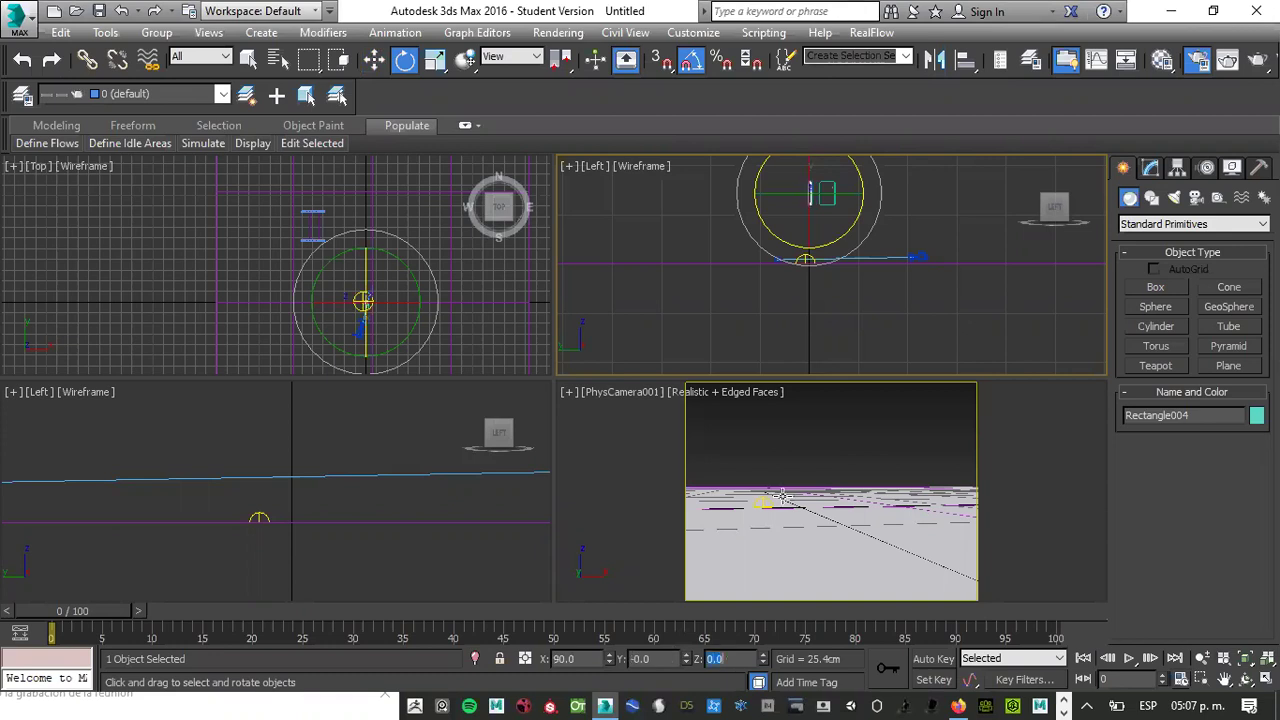
Set the Z rotation of the other raised tablet copy, Rectangle003, to 0 and clear the selection
click(828, 196)
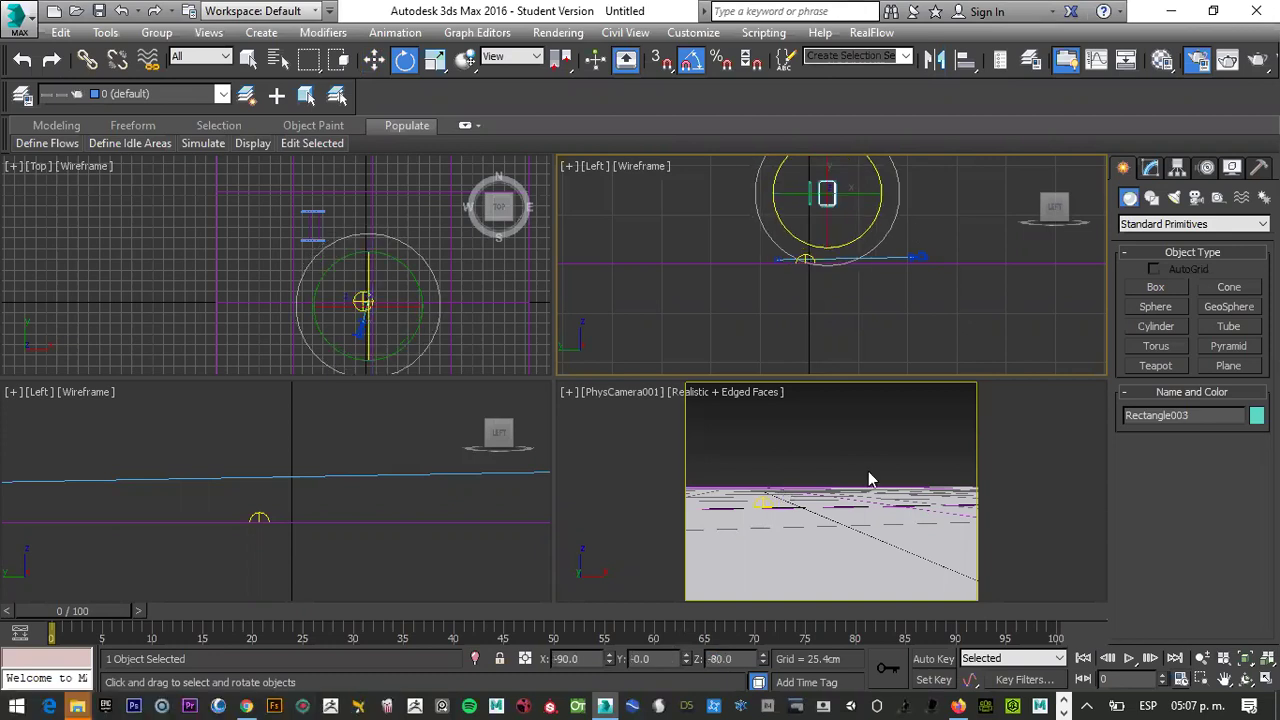
click(734, 659)
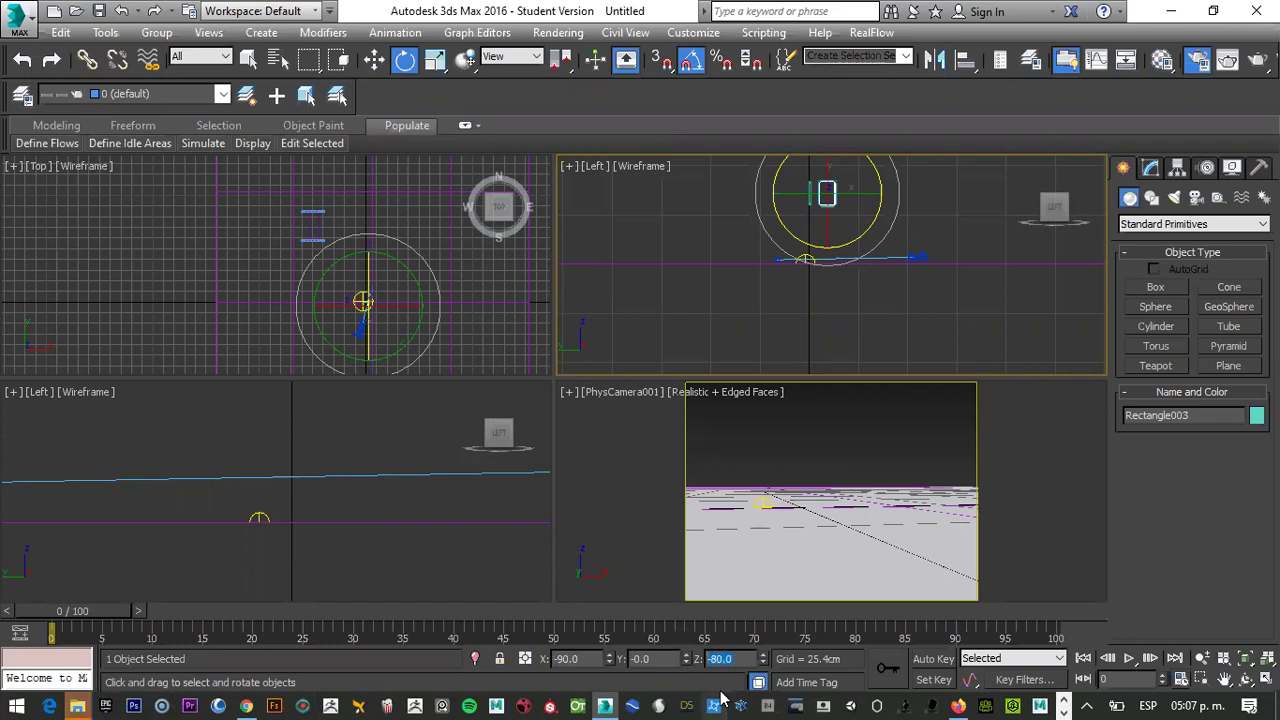
text(0)
key(Return)
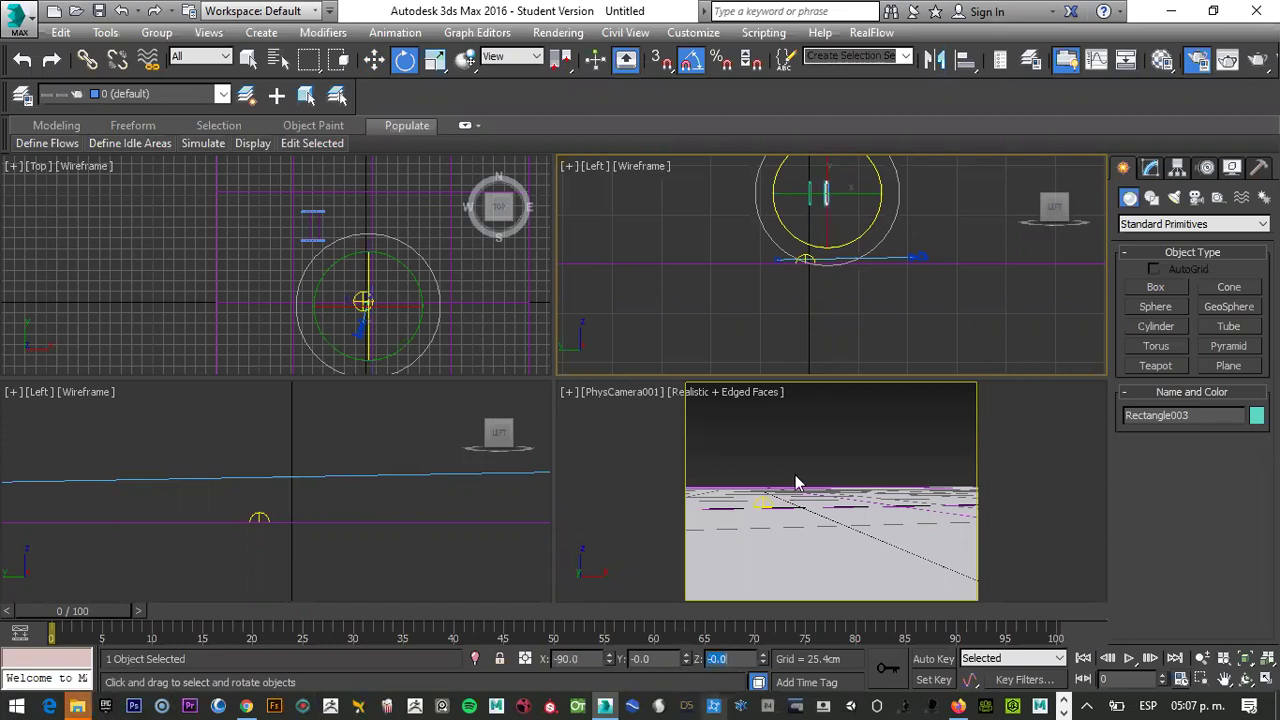
key(Delete)
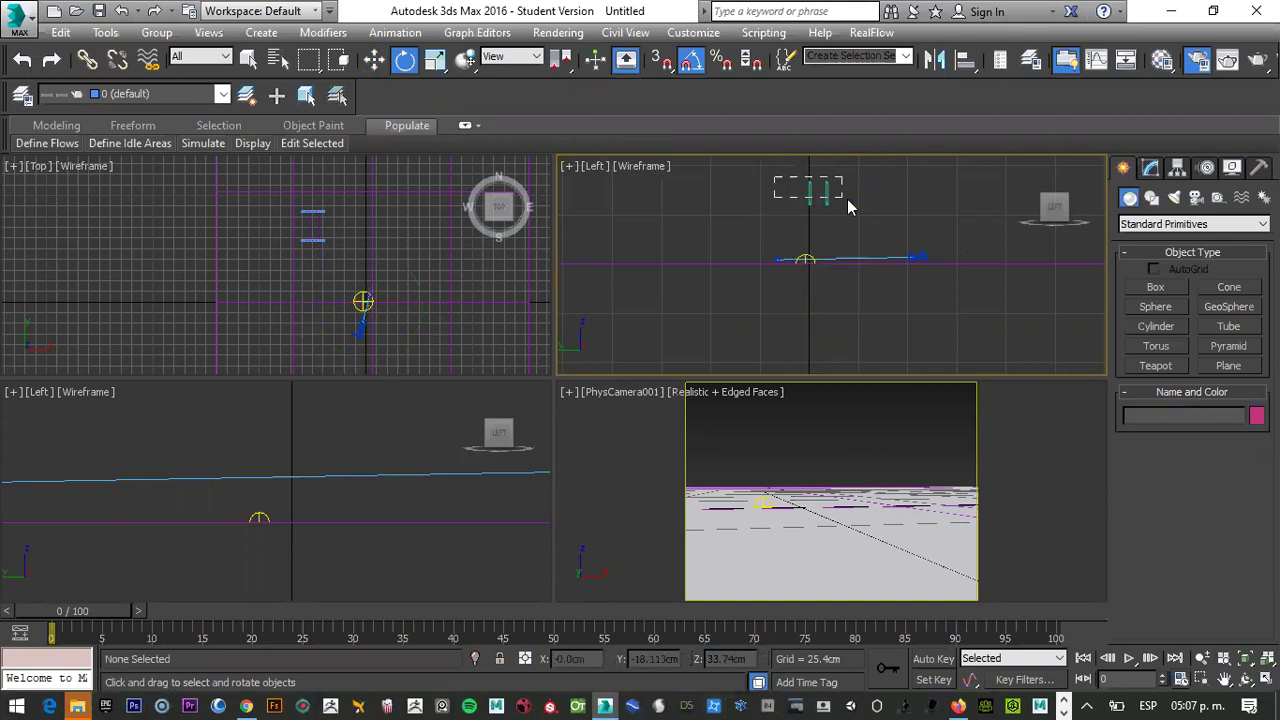
Select both raised tablet copies and move them along the depth axis until they lie between the stand's two side panels
drag(812, 214, 655, 196)
key(w)
middle_drag(732, 191, 900, 277)
scroll(898, 279, up, 2)
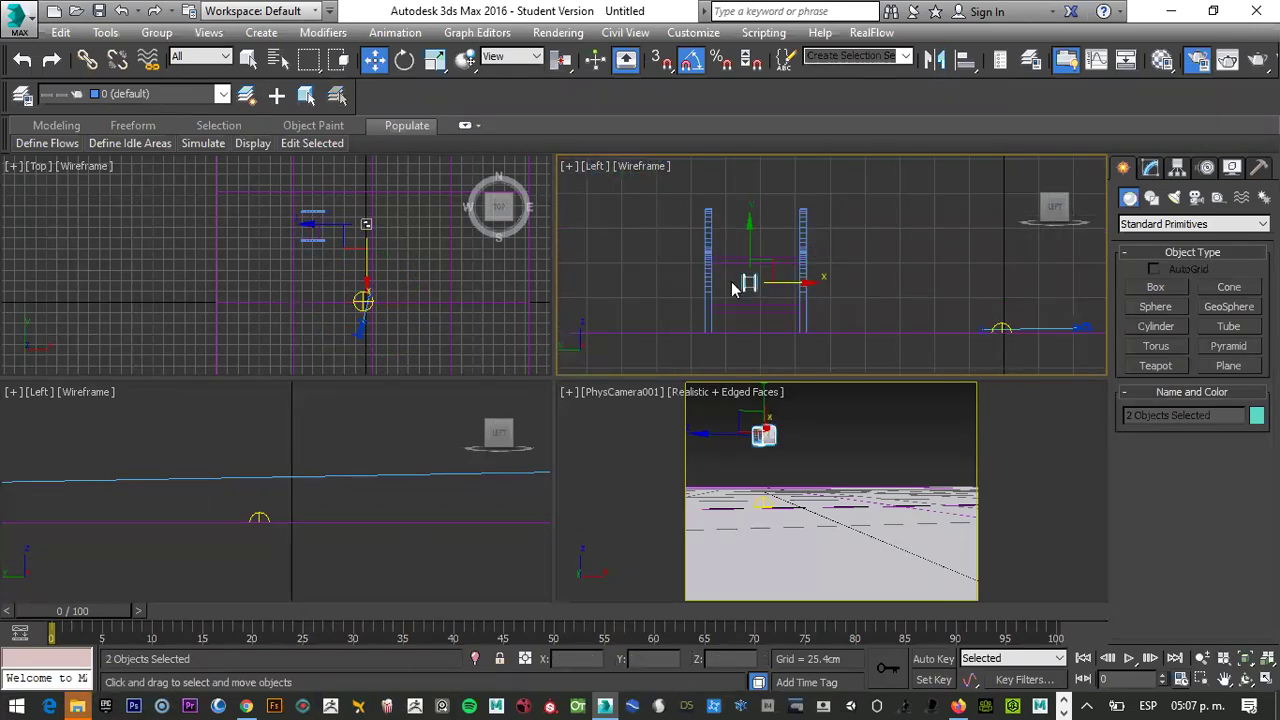
scroll(740, 284, up, 3)
middle_drag(830, 446, 930, 467)
middle_drag(760, 441, 857, 460)
scroll(356, 262, down, 3)
scroll(357, 262, up, 4)
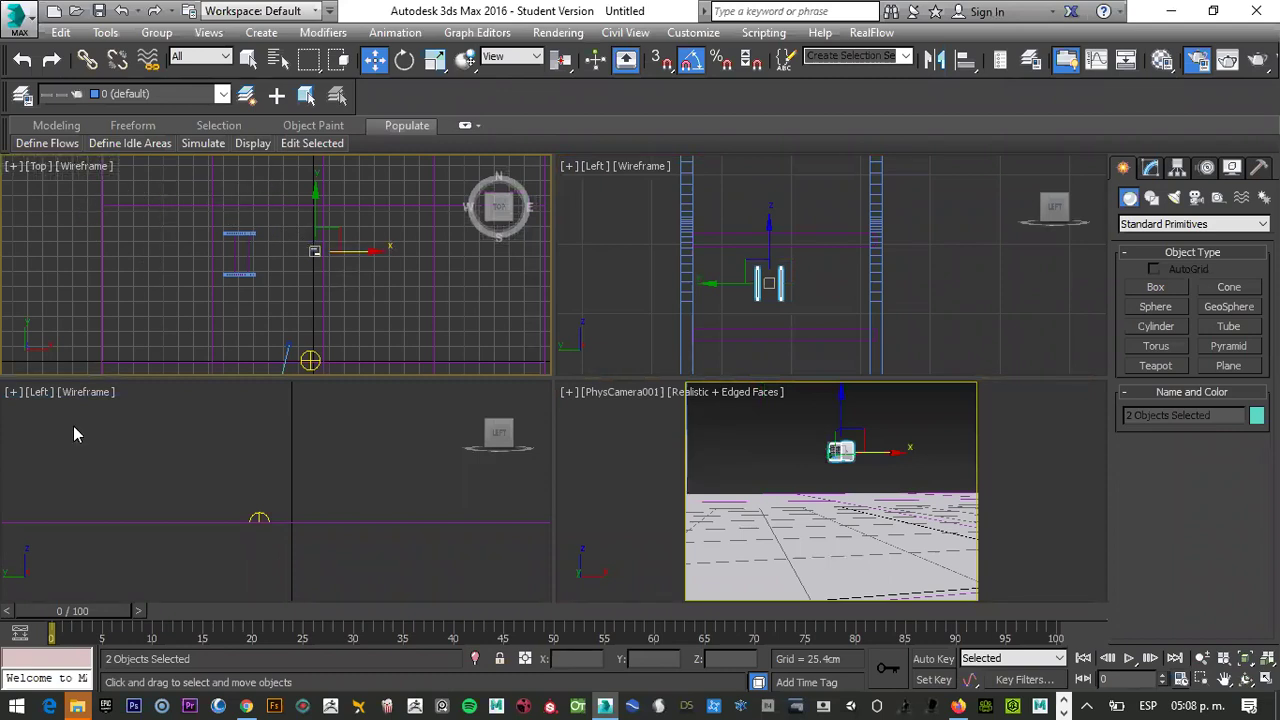
Hide the grid in the top view and move both tablets sideways along X until they are over the stand's shelves
key(g)
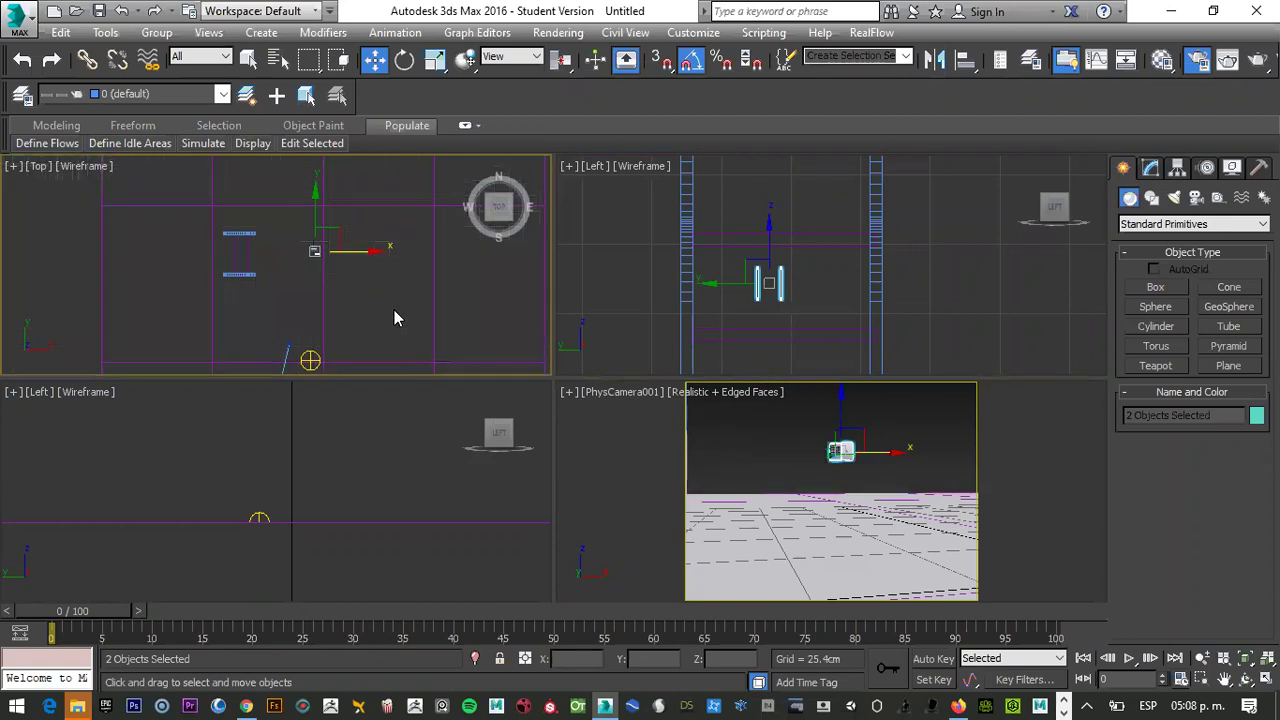
scroll(354, 246, up, 4)
middle_drag(277, 229, 345, 236)
scroll(345, 236, up, 2)
drag(368, 281, 73, 278)
middle_drag(239, 280, 406, 285)
drag(241, 281, 268, 280)
scroll(256, 276, up, 6)
scroll(247, 275, down, 4)
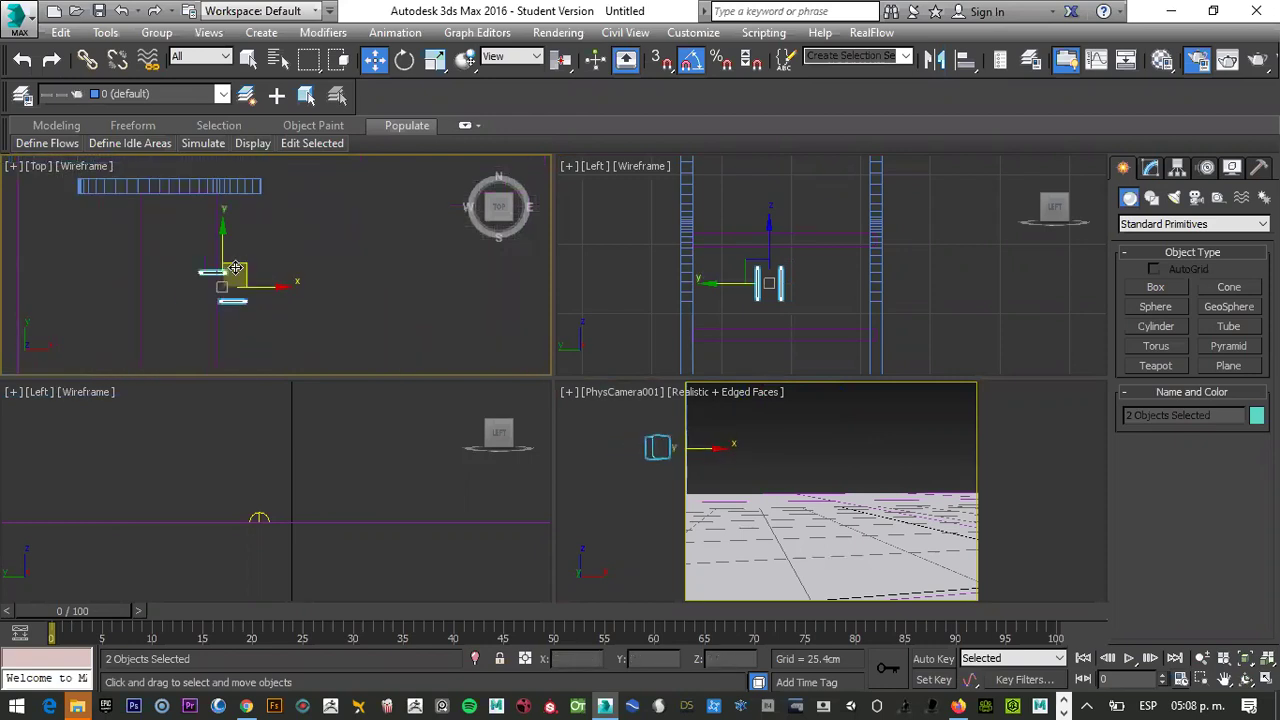
Rotate both tablets together a quarter turn about the vertical axis so they face the stand's front
right_click(233, 264)
click(257, 298)
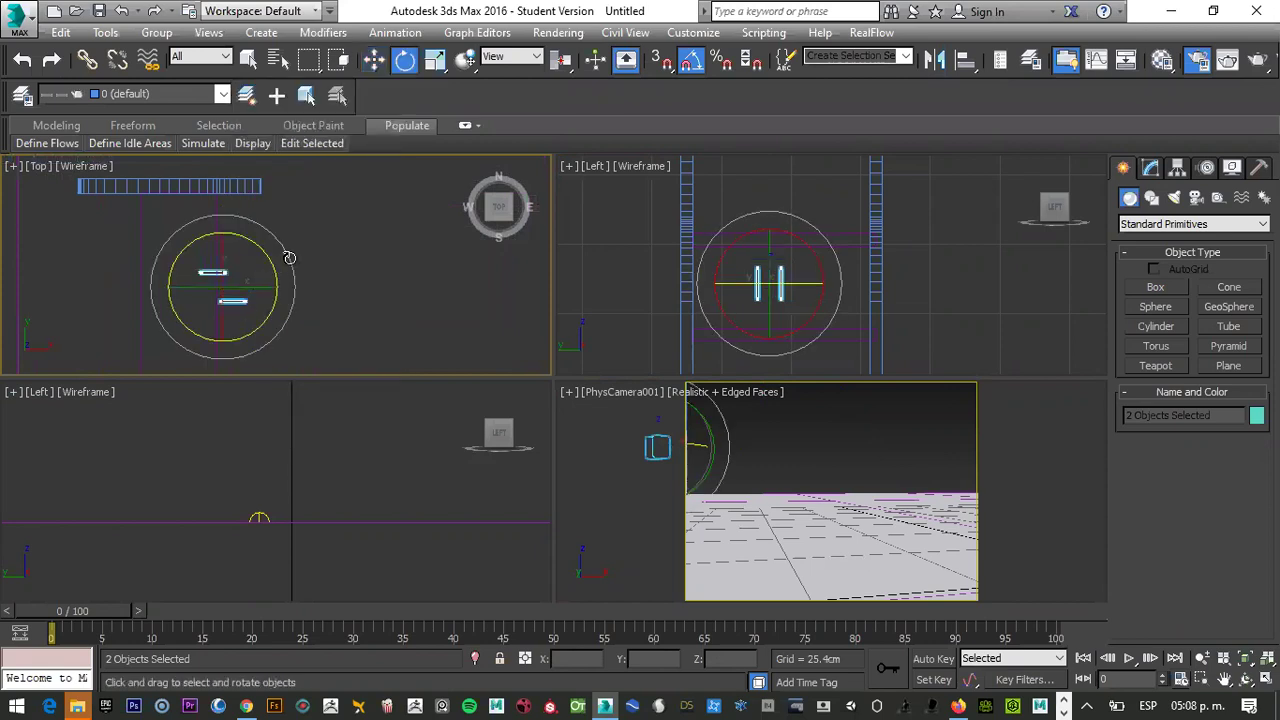
drag(267, 254, 296, 307)
right_click(296, 307)
click(298, 326)
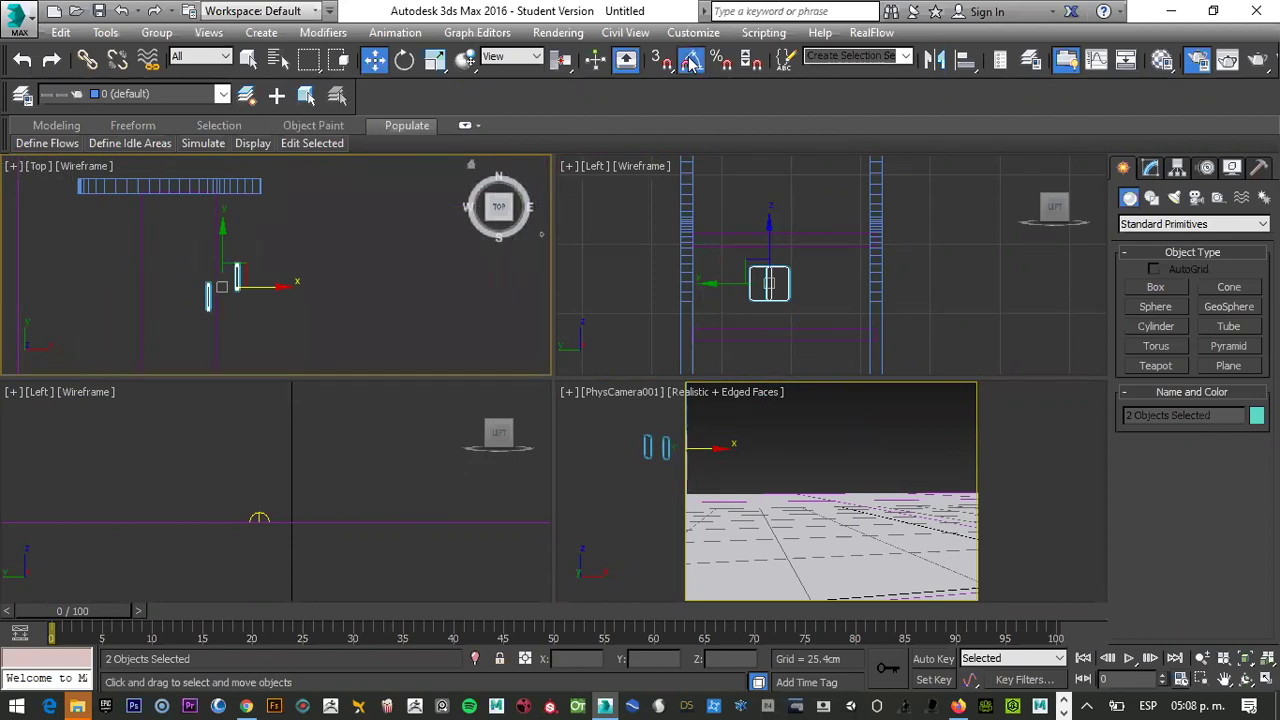
Shift both tablets slightly back along X, and place Rectangle004 in line with the other tablet, leaving a gap between them
drag(267, 285, 229, 284)
click(245, 260)
click(194, 271)
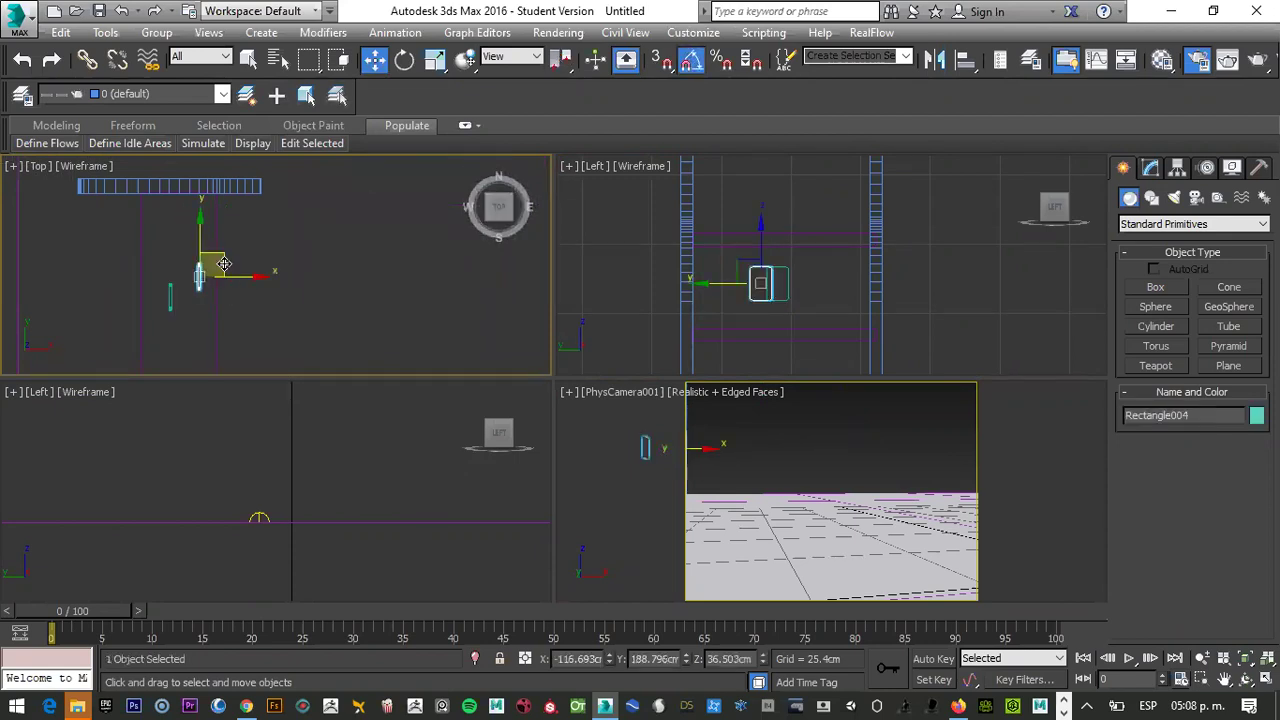
drag(221, 263, 196, 241)
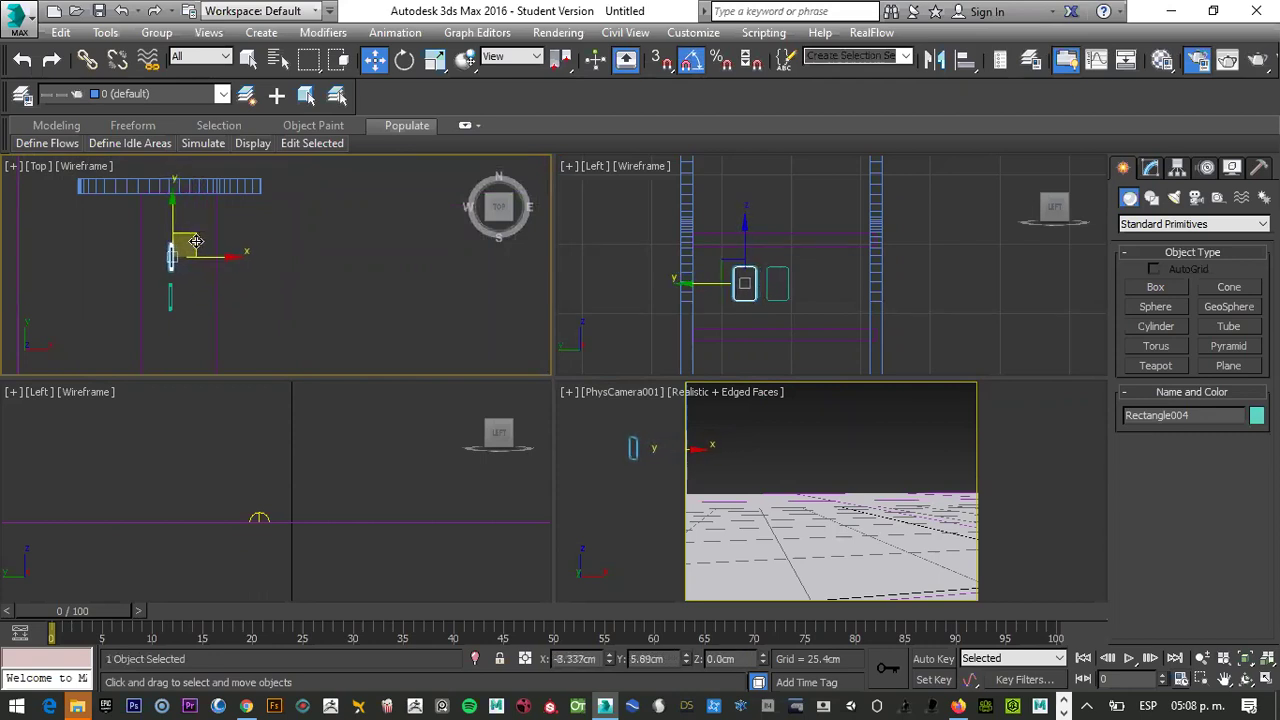
click(214, 261)
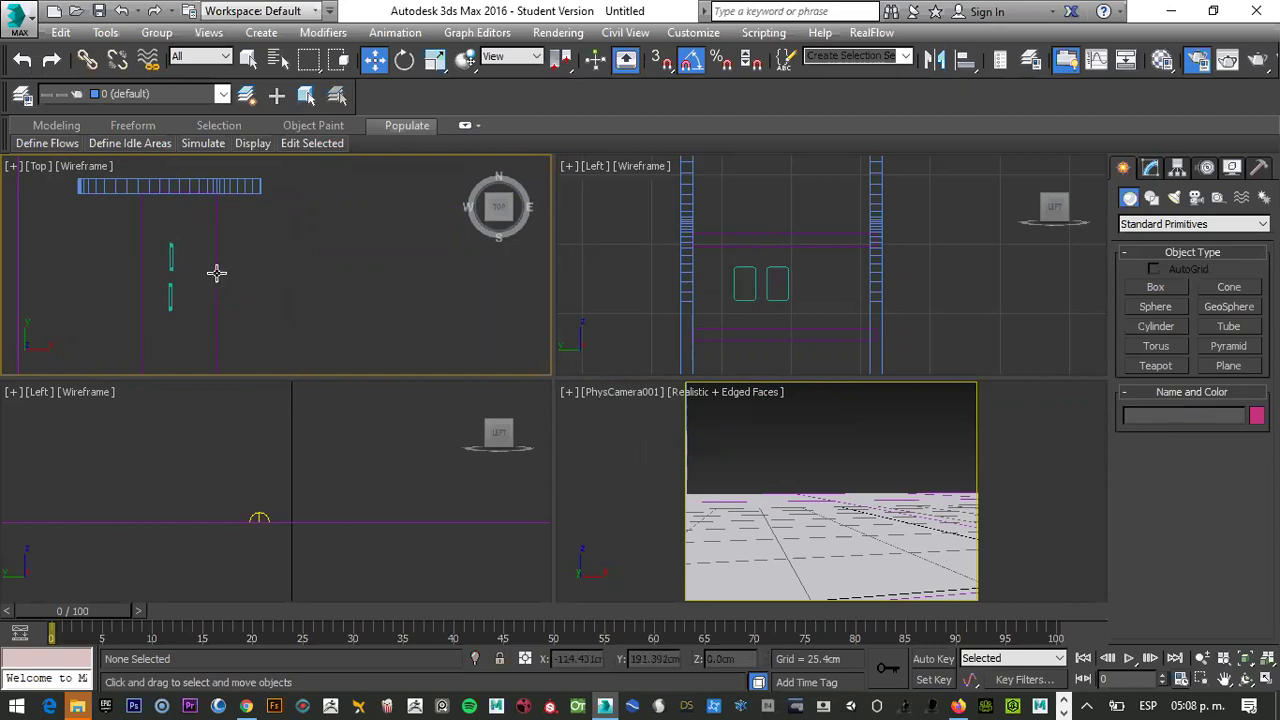
Angle the two tablets in opposite directions about the vertical axis and shift Rectangle003 slightly along X
click(170, 250)
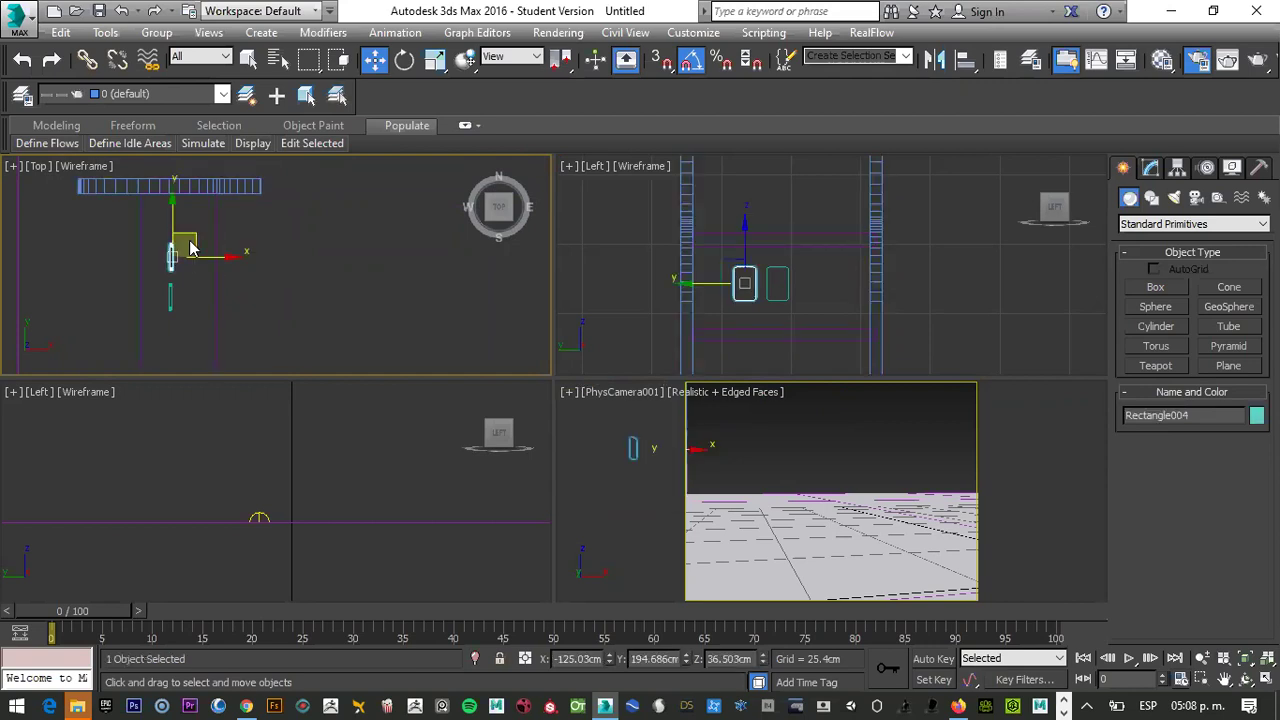
key(e)
drag(217, 237, 216, 212)
click(286, 263)
click(171, 294)
mouse_move(226, 299)
mouse_down()
mouse_move(270, 294)
mouse_move(237, 297)
mouse_up()
key(w)
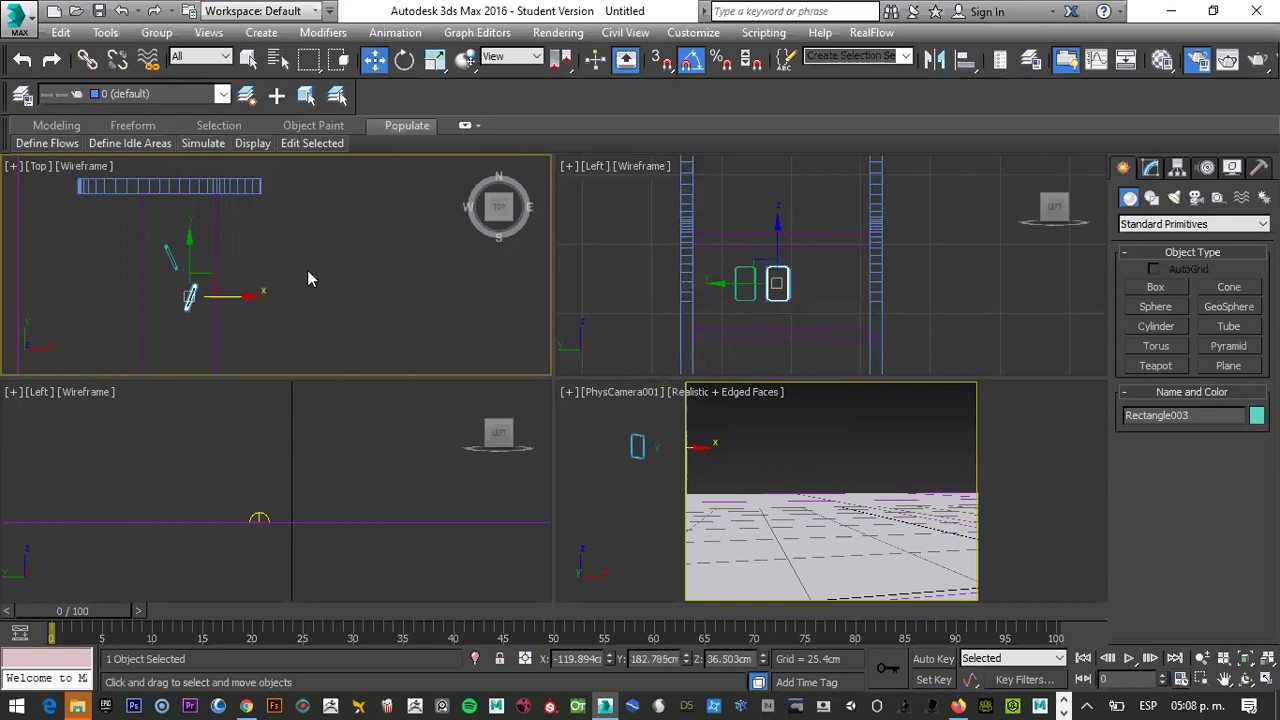
Raise both angled tablets about 24 cm onto the upper shelf and adjust their position between the side panels
drag(155, 232, 203, 305)
drag(180, 233, 180, 219)
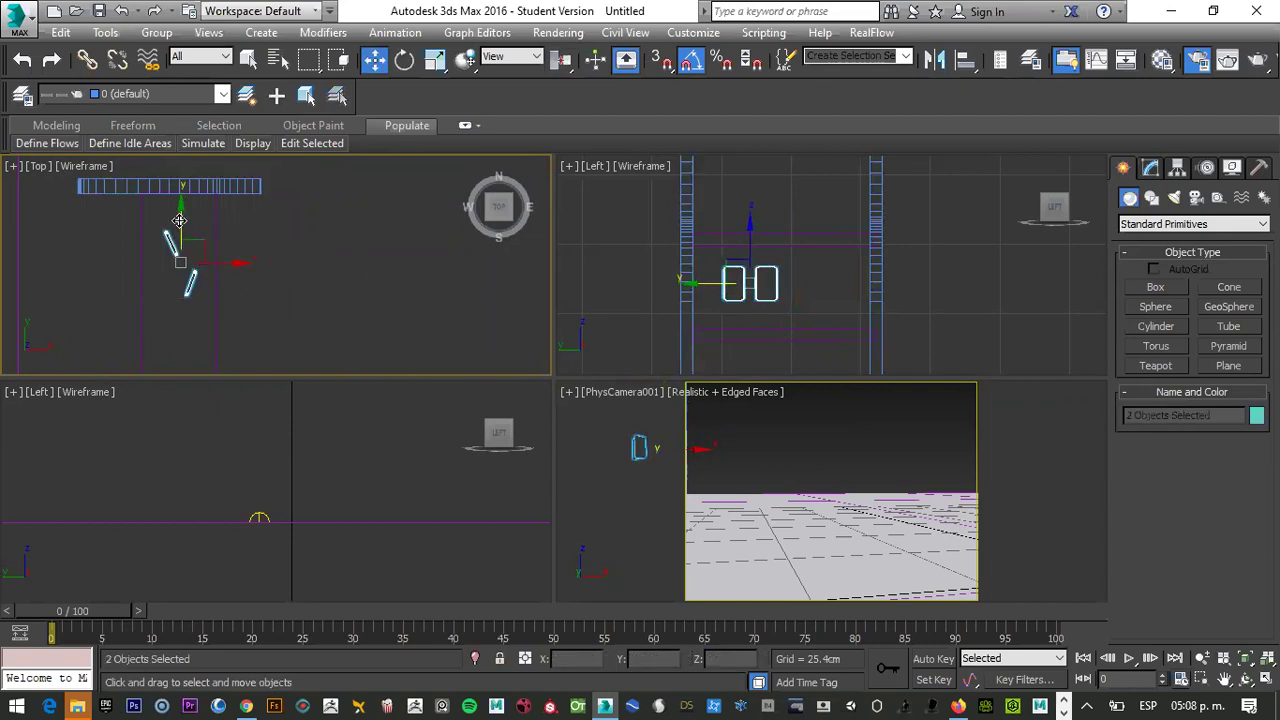
scroll(755, 250, down, 2)
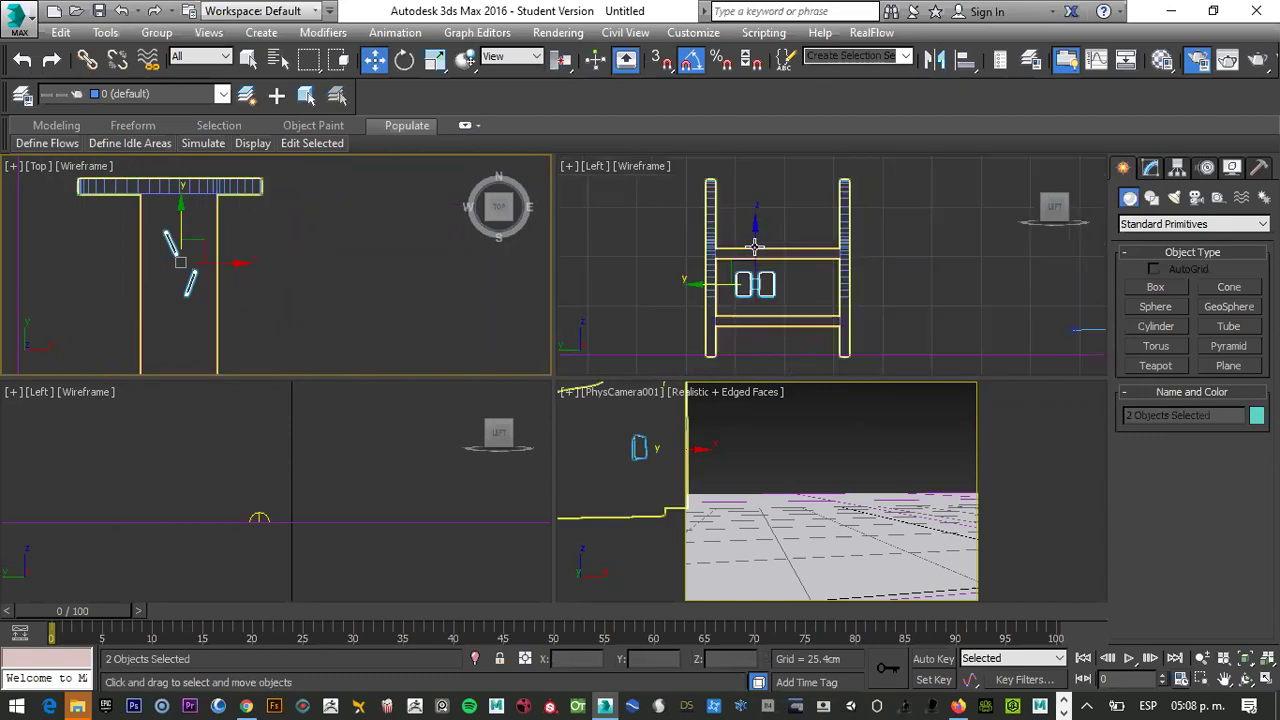
drag(758, 220, 766, 180)
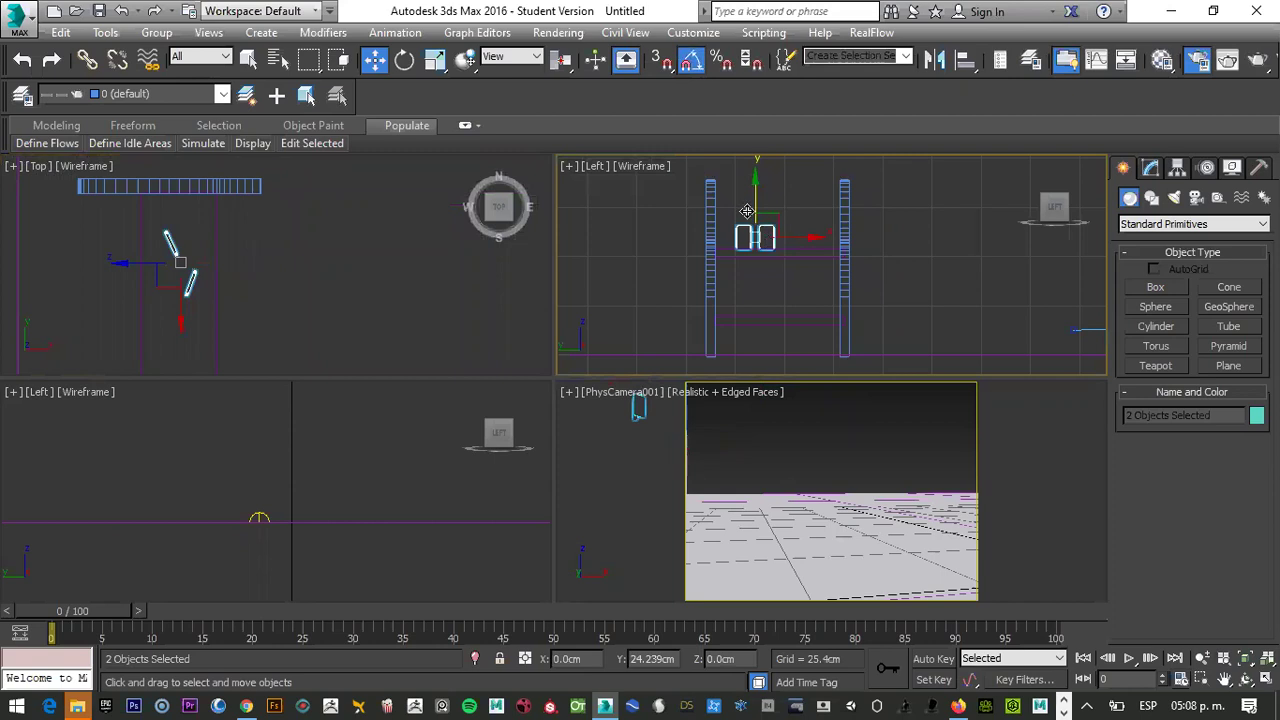
scroll(747, 212, up, 2)
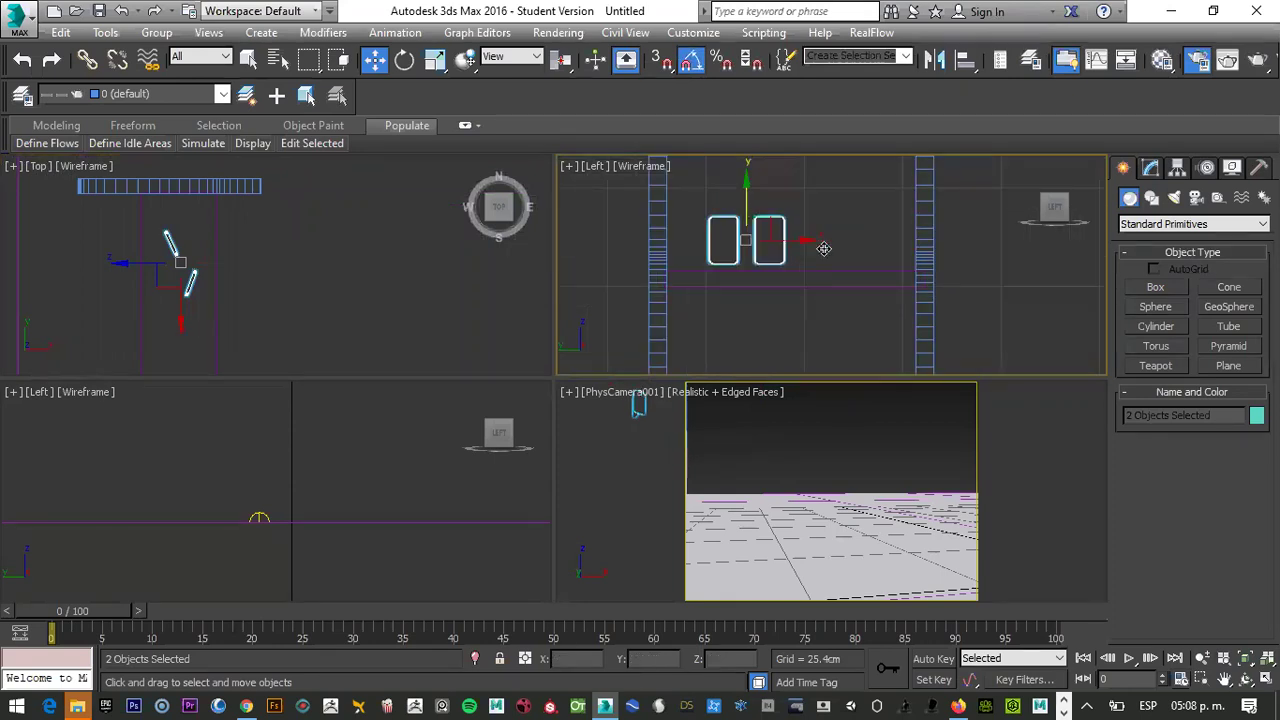
key(ctrl+z)
scroll(782, 283, up, 3)
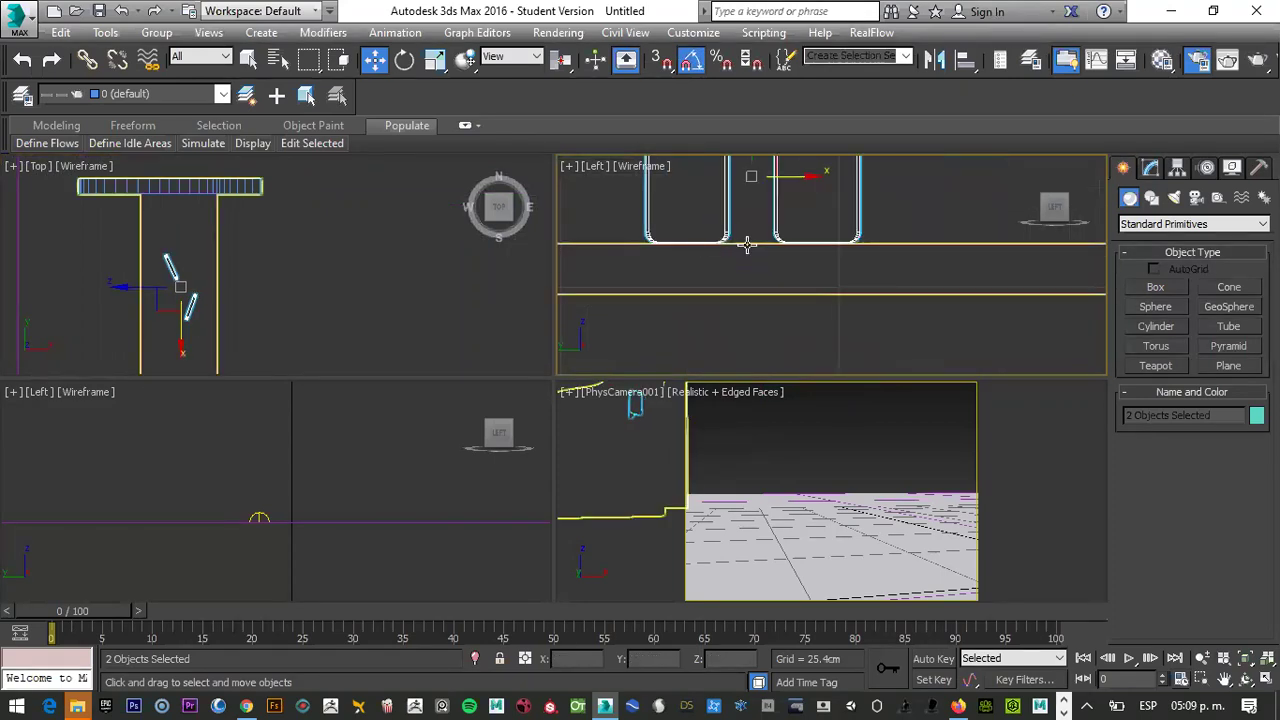
scroll(748, 245, down, 2)
scroll(747, 220, down, 2)
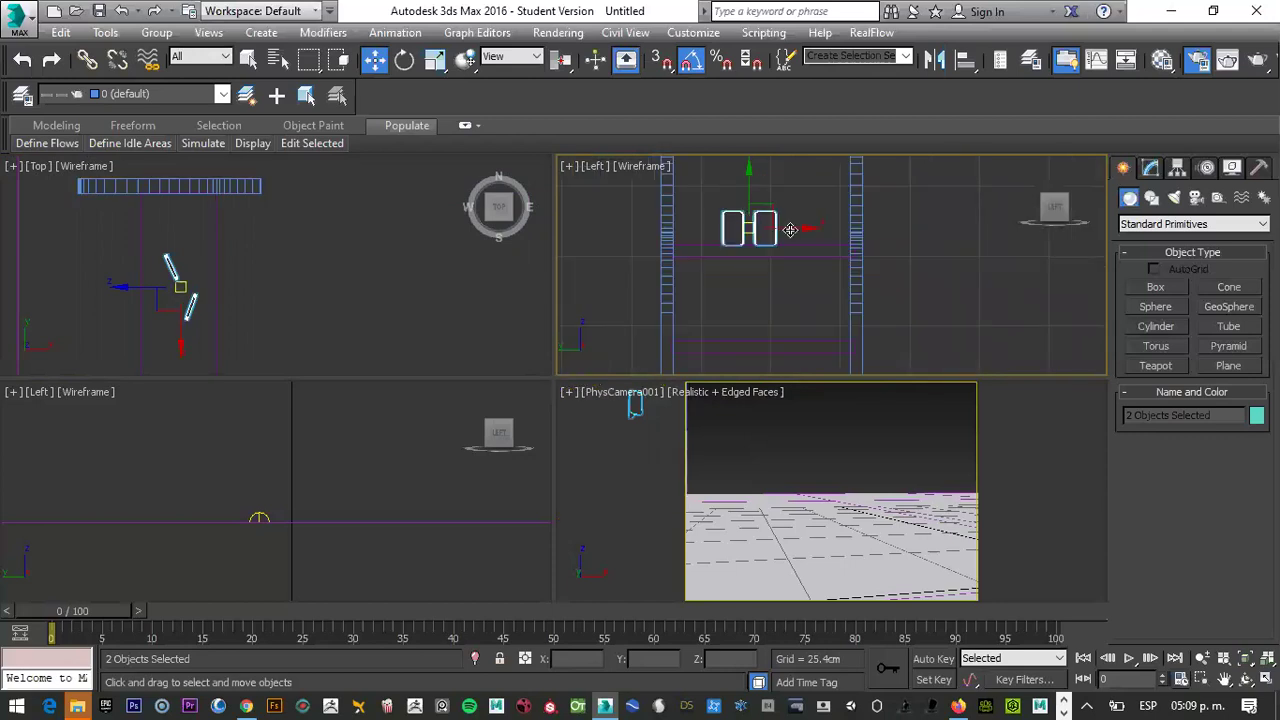
drag(790, 230, 794, 230)
Copy both tablets about 34 cm down toward the lower shelf and turn the copies roughly half a turn about the vertical axis
shift+drag(751, 185, 741, 271)
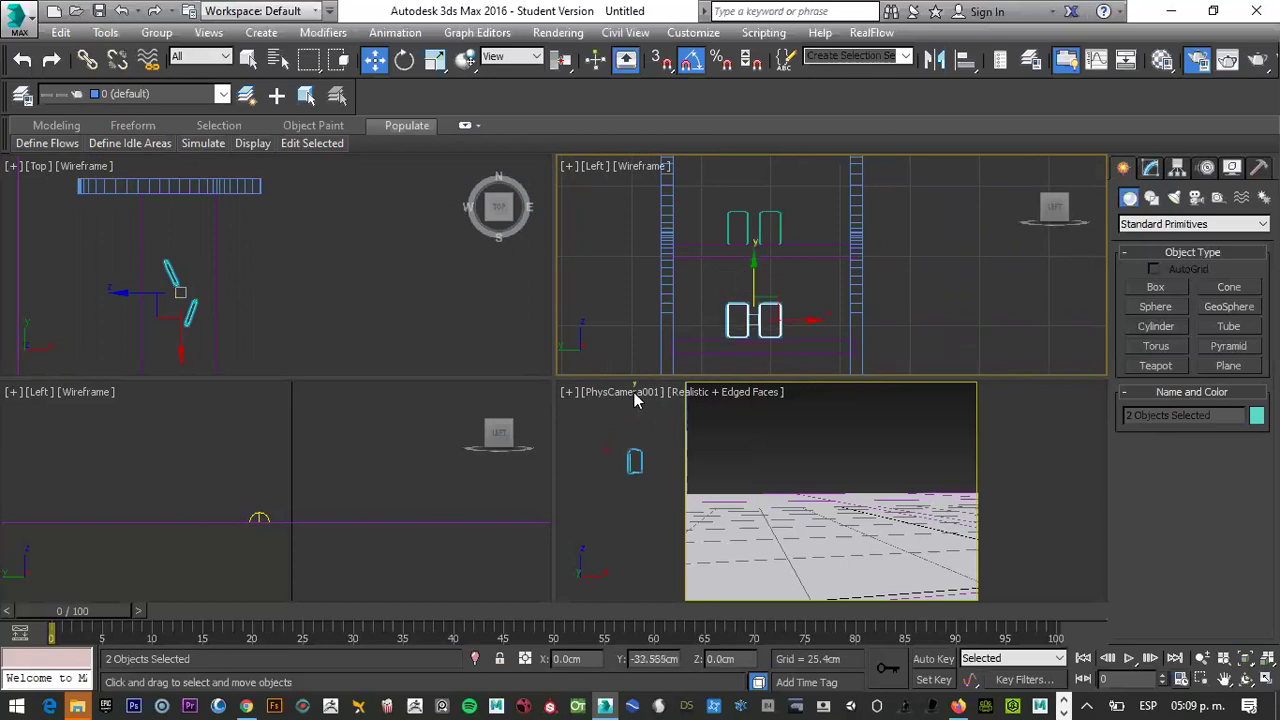
click(641, 437)
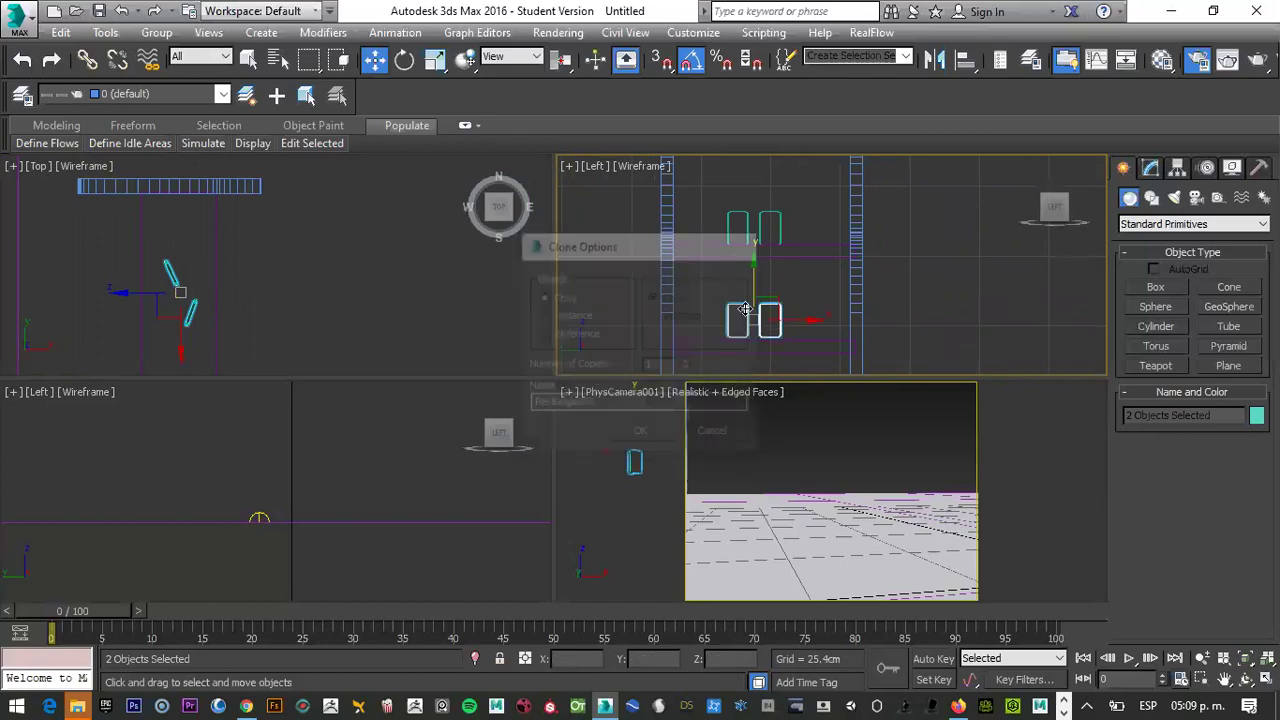
key(e)
drag(765, 322, 624, 310)
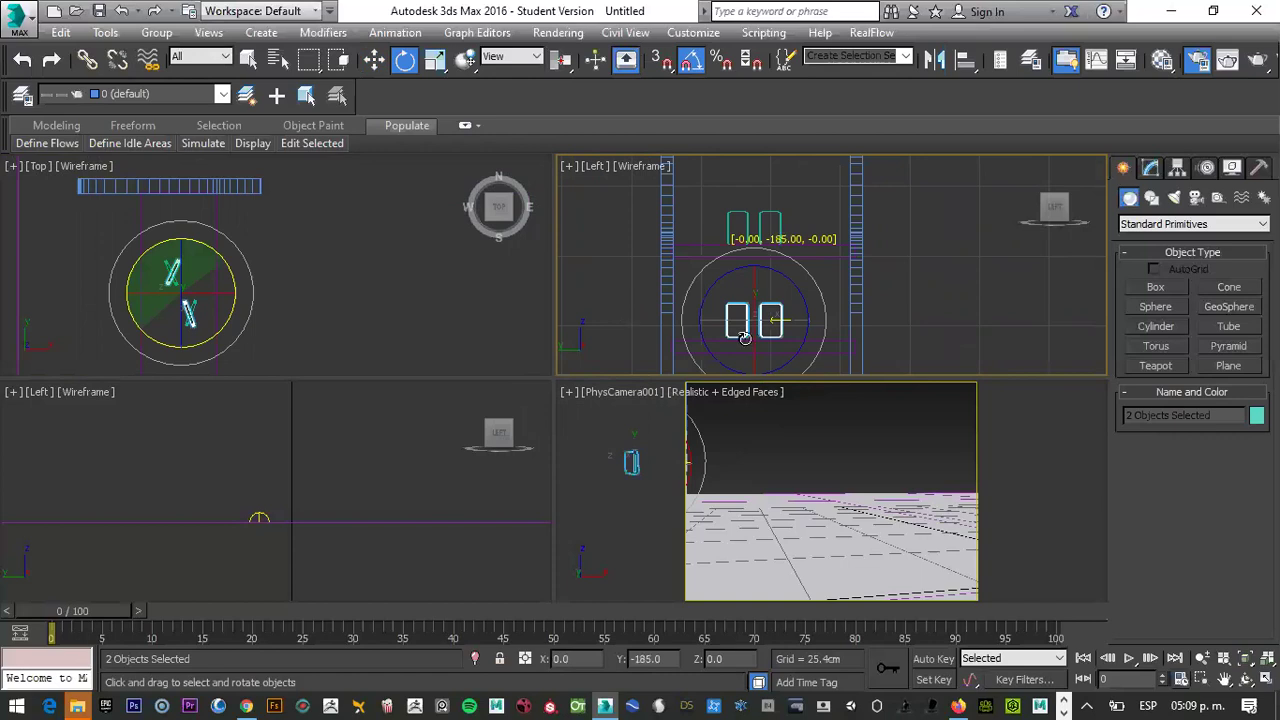
Lower the two copied tablets until they rest on the top face of the lower shelf
scroll(750, 351, up, 3)
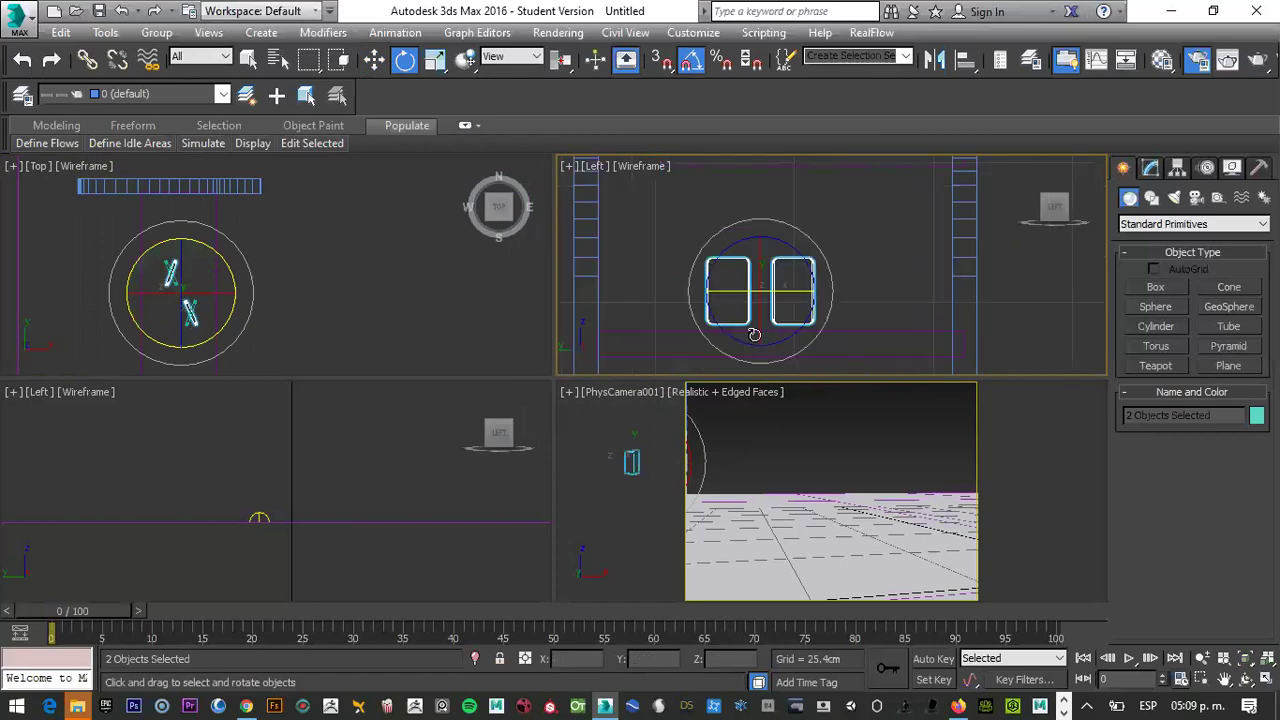
scroll(762, 229, up, 2)
key(w)
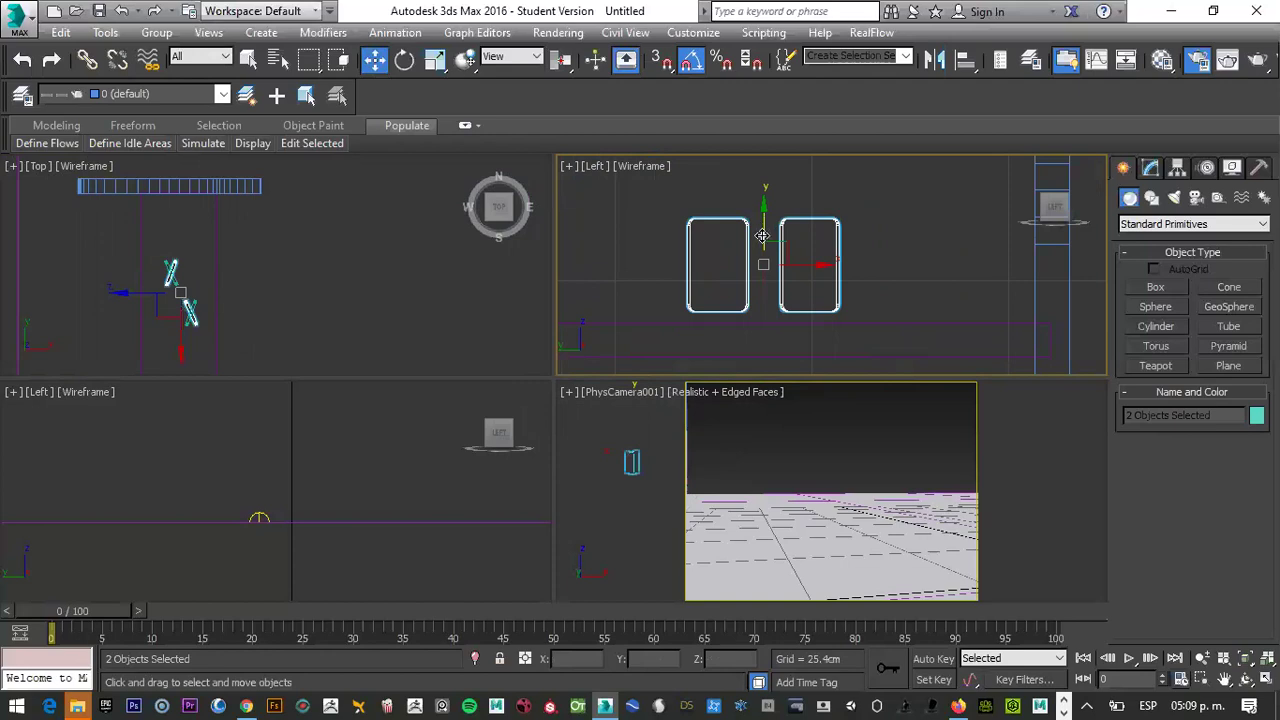
scroll(845, 300, down, 2)
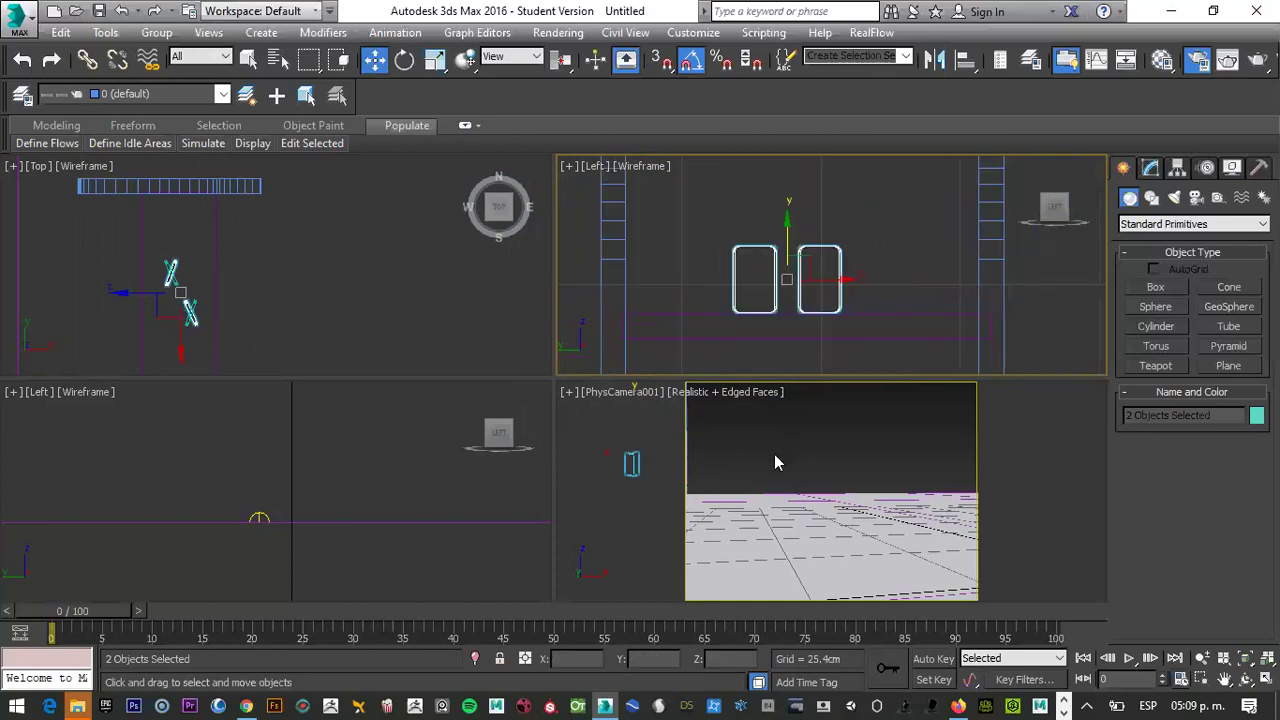
Switch the camera viewport to a maximized perspective view framing the whole stand with the tablets on both shelves
middle_click(774, 454)
key(p)
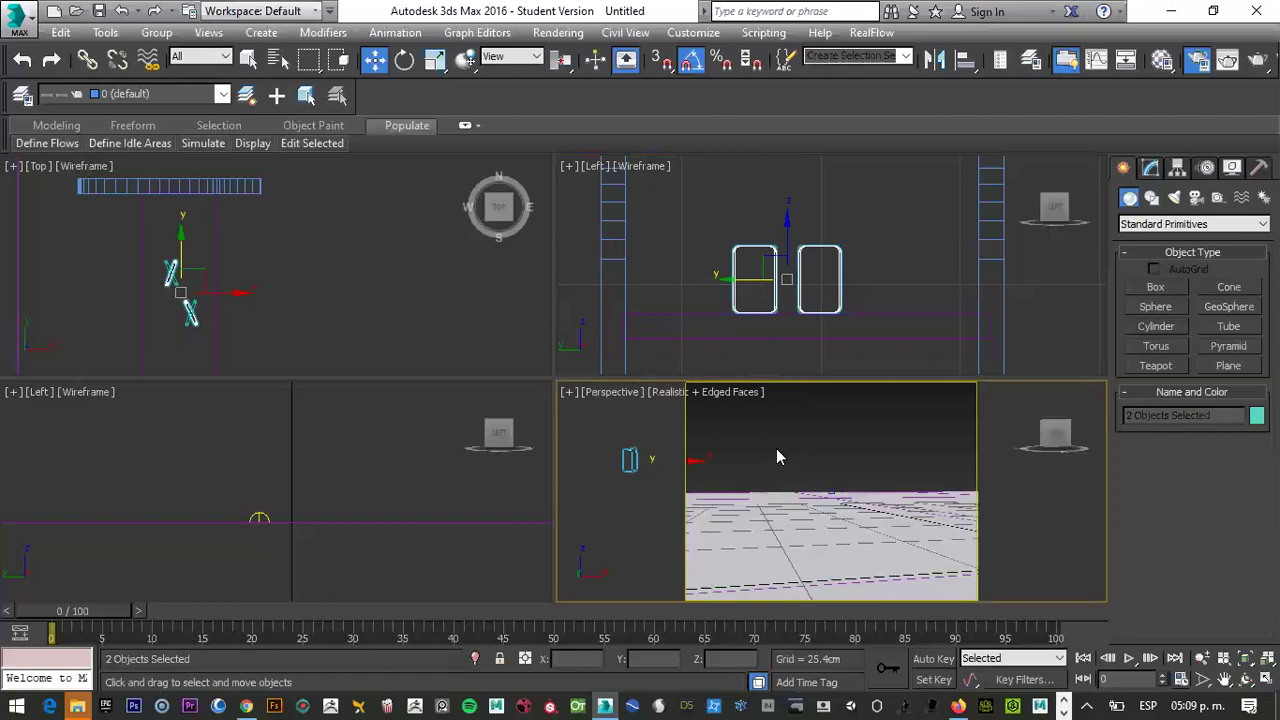
middle_drag(806, 450, 781, 460)
middle_drag(860, 464, 855, 490)
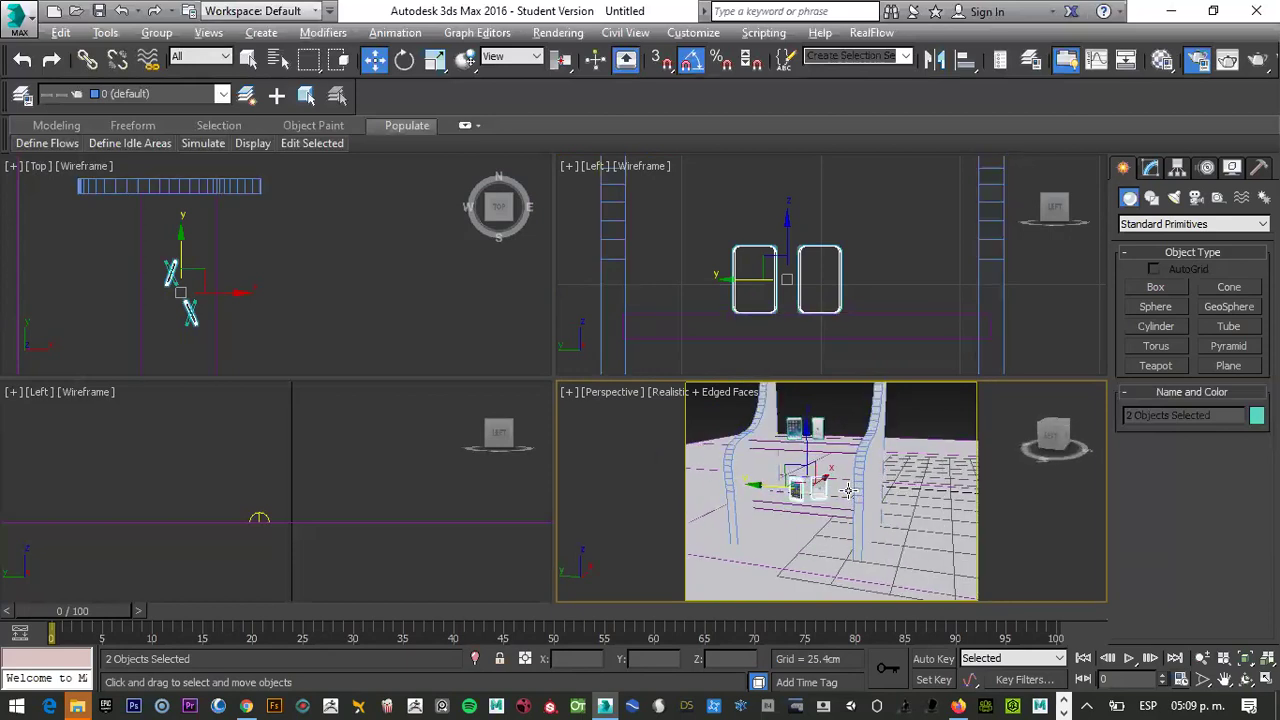
key(alt+w)
alt+middle_drag(676, 385, 704, 279)
scroll(704, 279, up, 4)
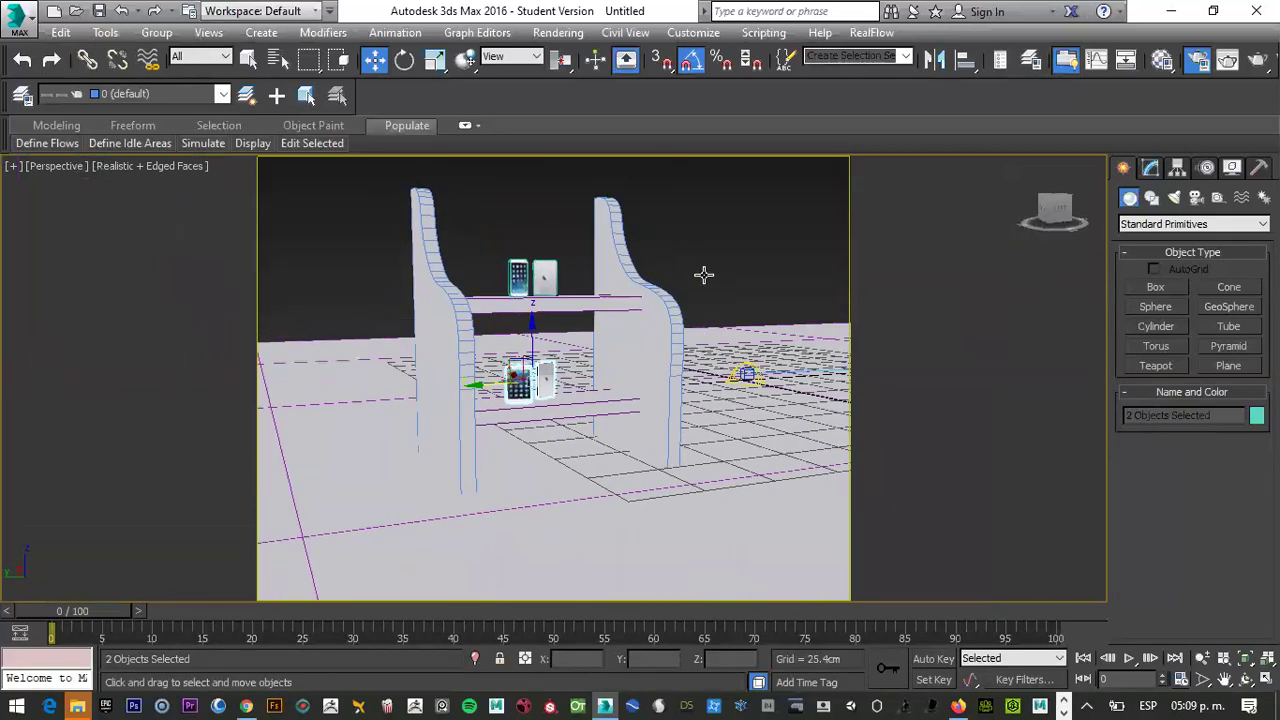
alt+middle_drag(604, 288, 766, 323)
alt+middle_drag(646, 323, 638, 344)
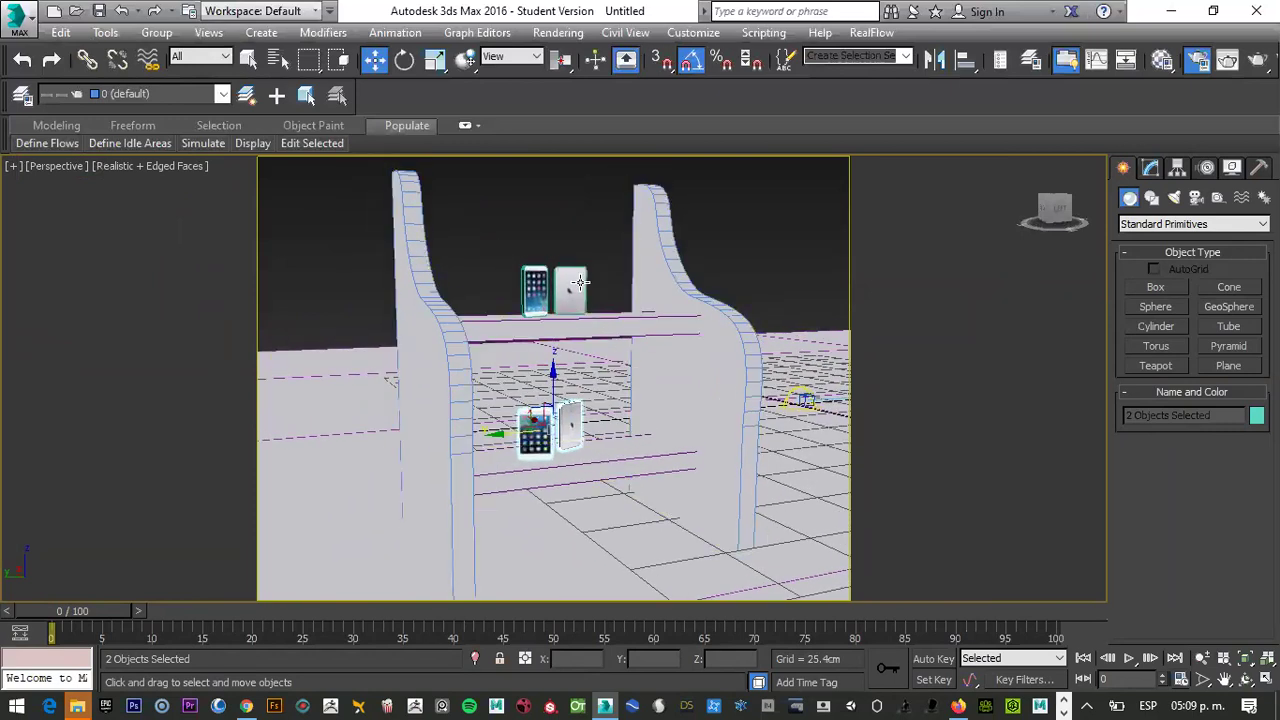
Test-render the perspective view of the stand, inspect the tablets on the upper shelf, and close the render
key(shift+q)
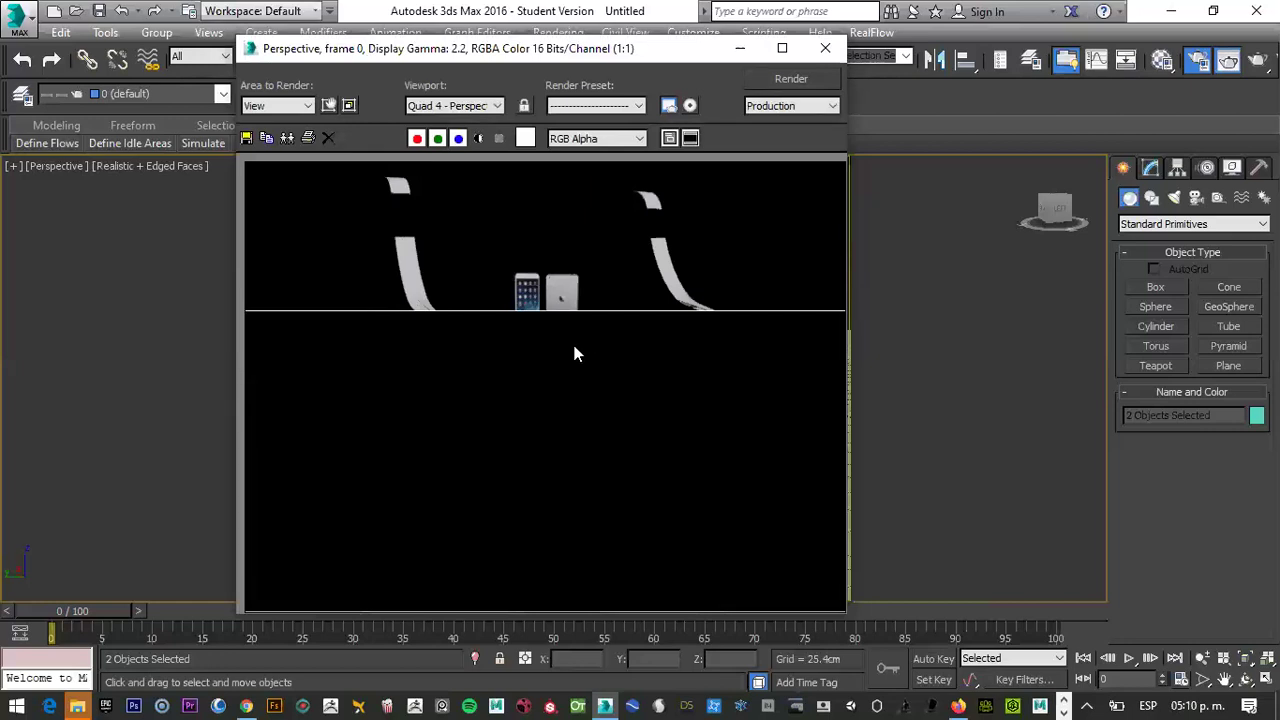
scroll(538, 311, up, 2)
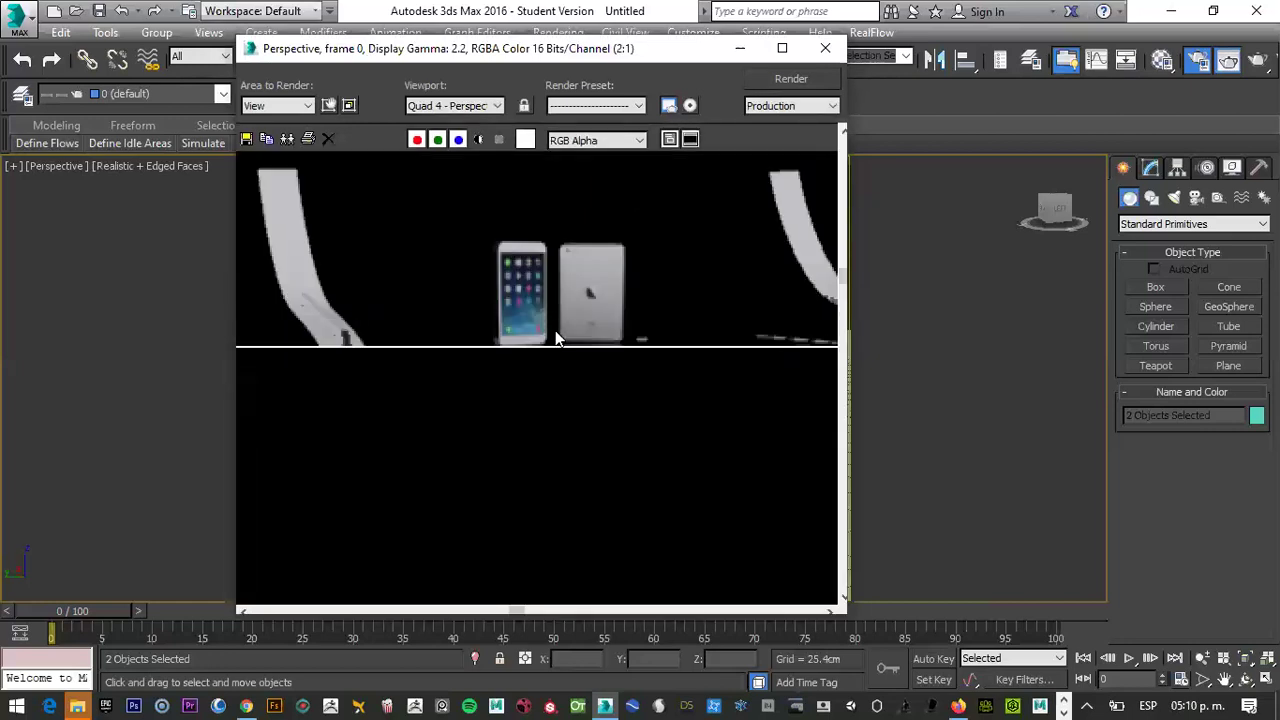
scroll(557, 338, down, 2)
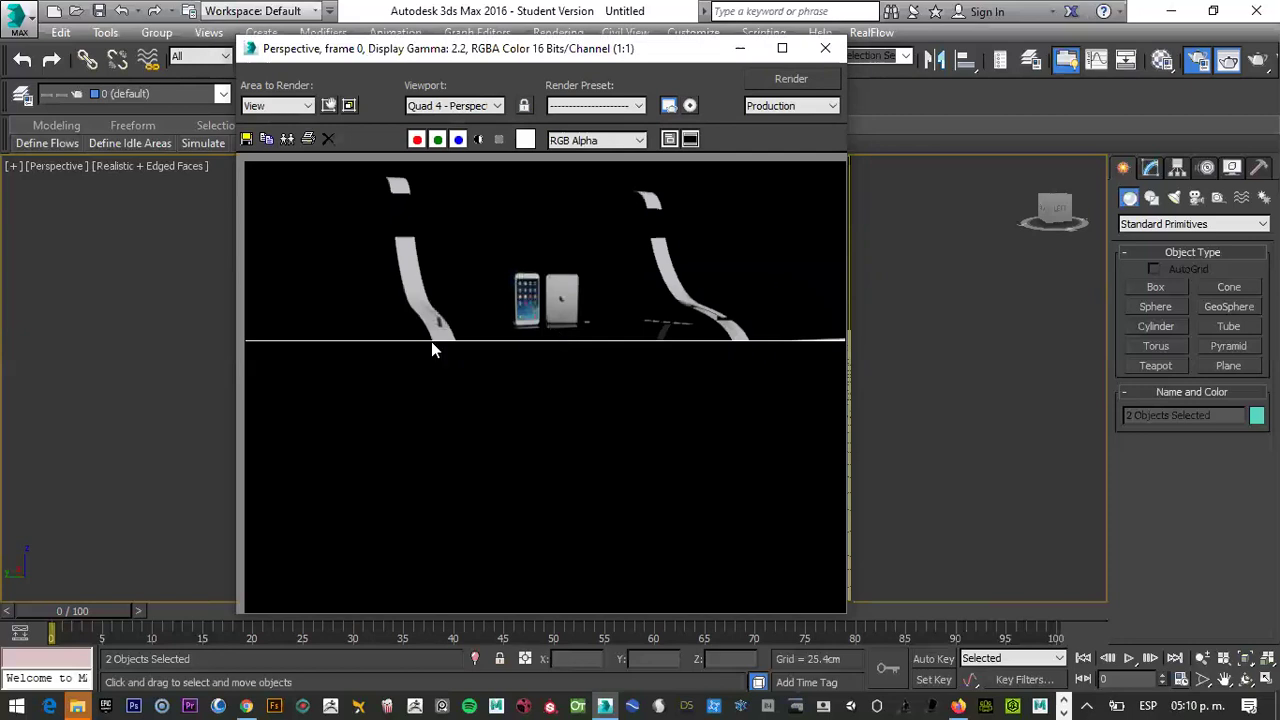
click(826, 50)
click(778, 200)
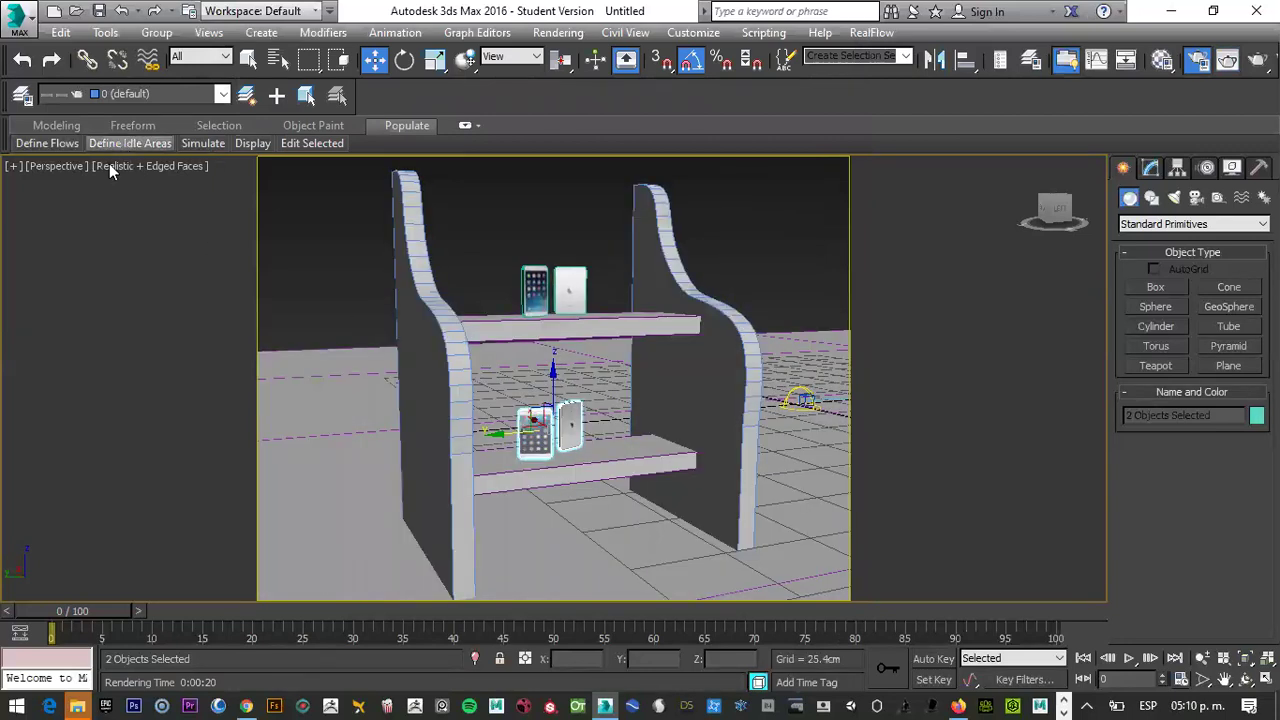
Deselect the tablets and return to the four-viewport layout with the whole floor in sight in the top view
click(751, 212)
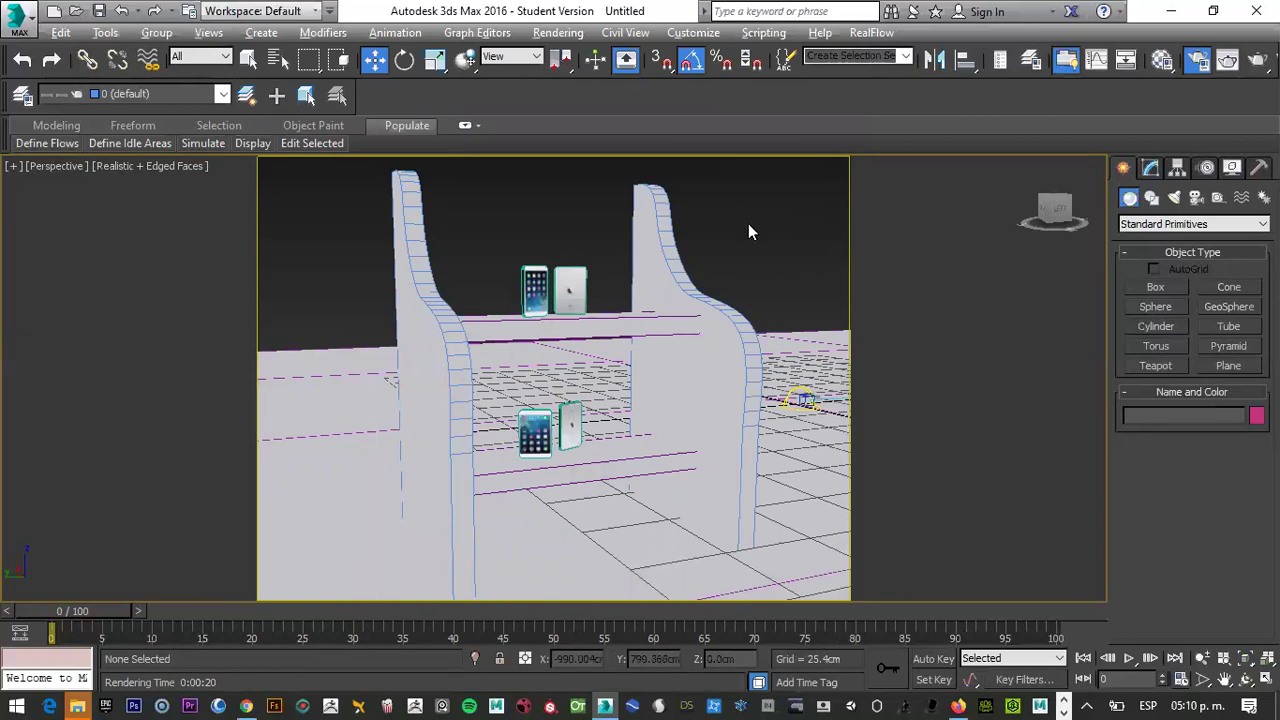
key(alt+w)
scroll(300, 266, down, 4)
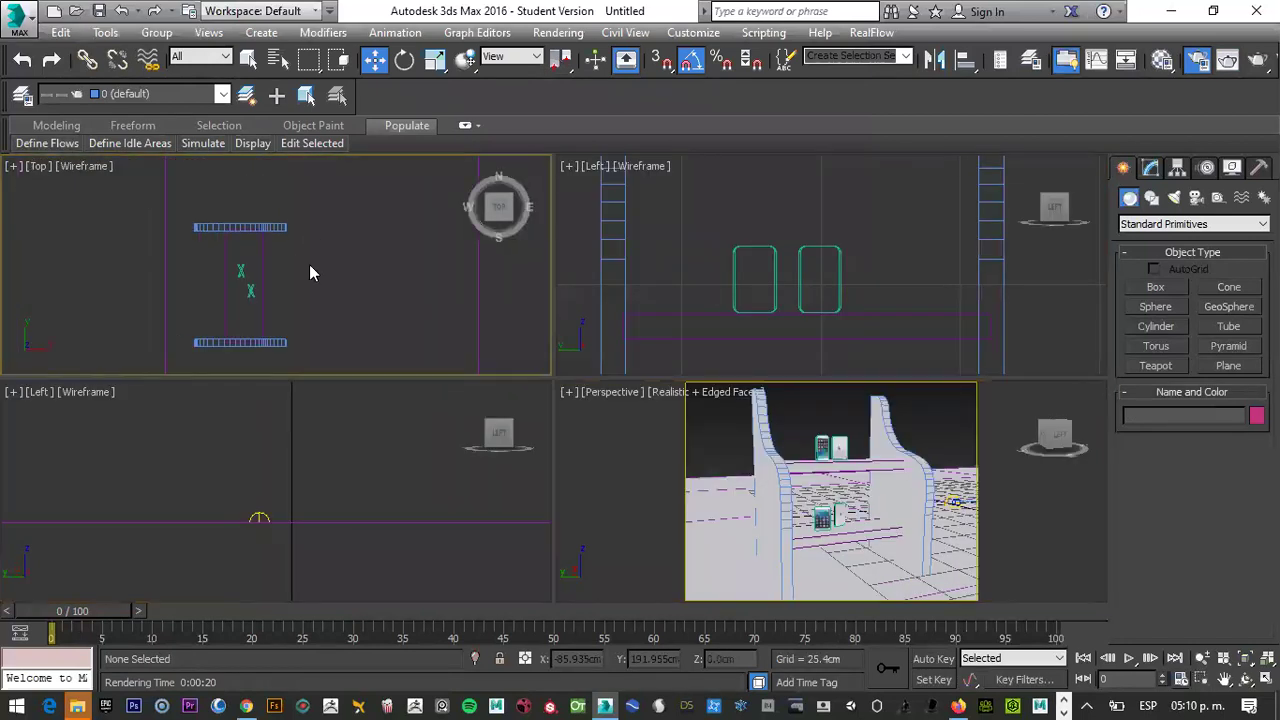
scroll(310, 268, down, 5)
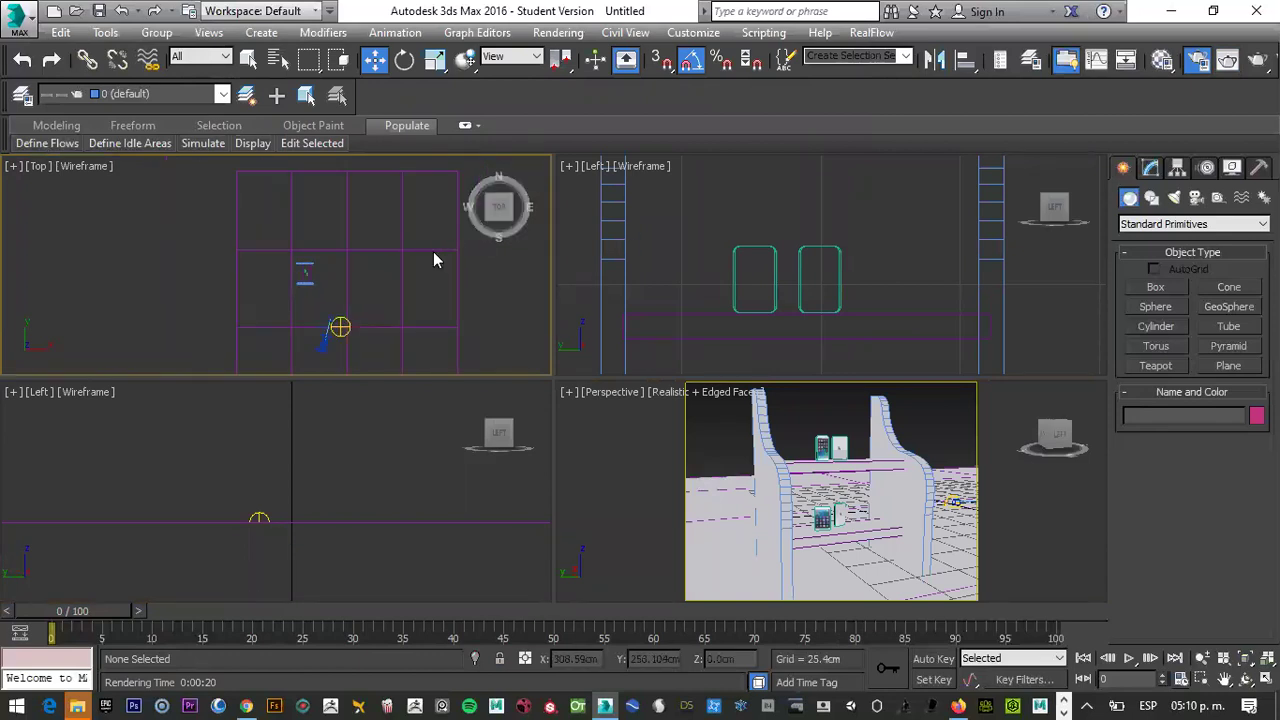
Draw an L-Ext wall around the back and side of the stand, about 818 cm by 536 cm and 58 cm thick, in the top view
click(1140, 225)
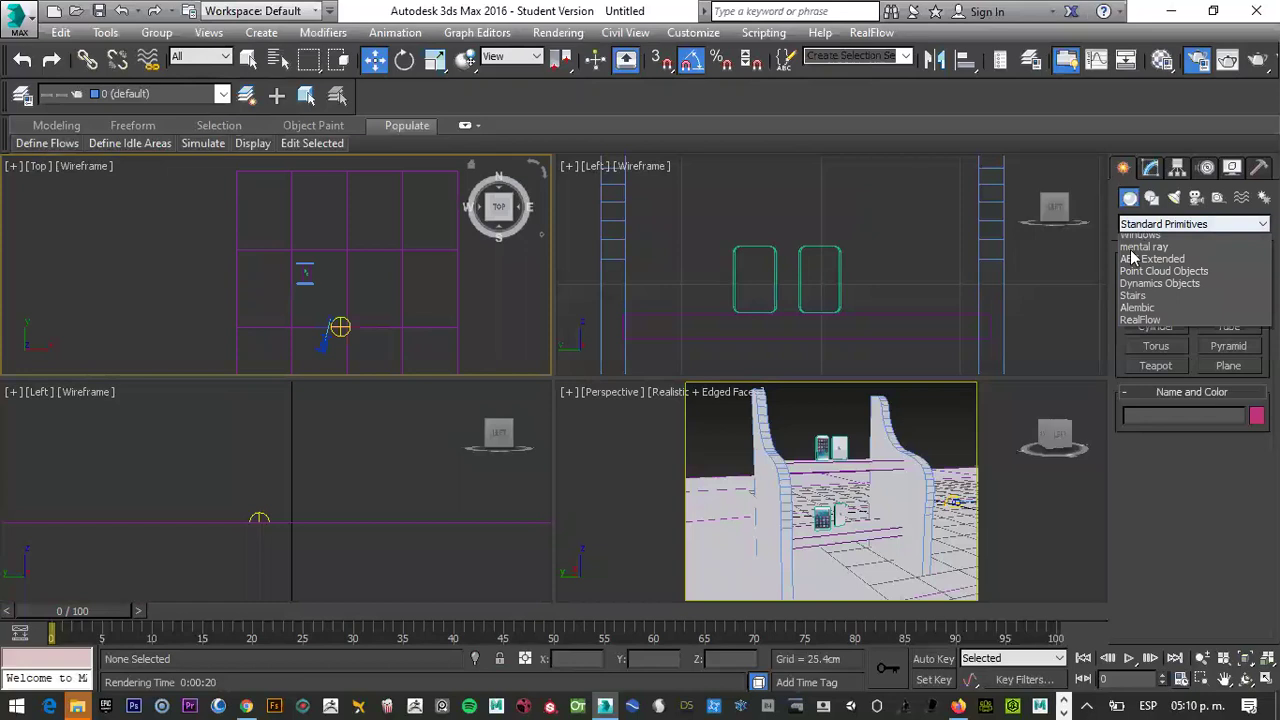
click(1134, 253)
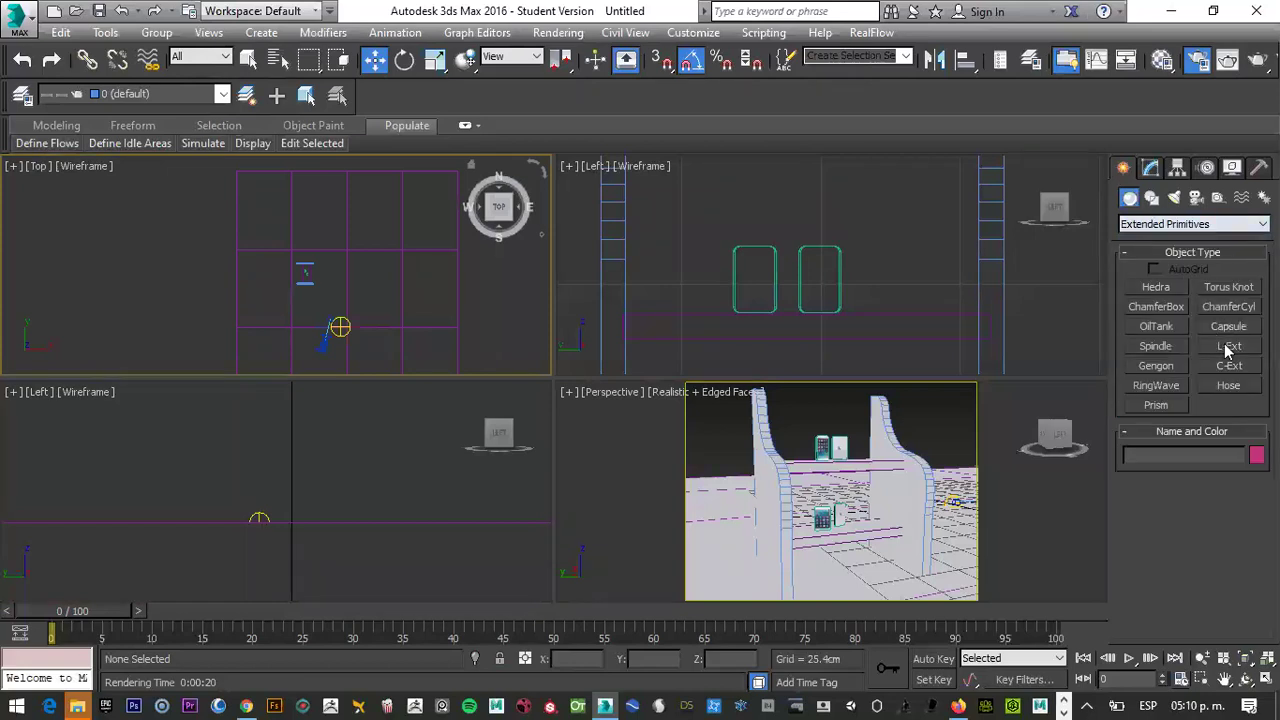
click(1230, 346)
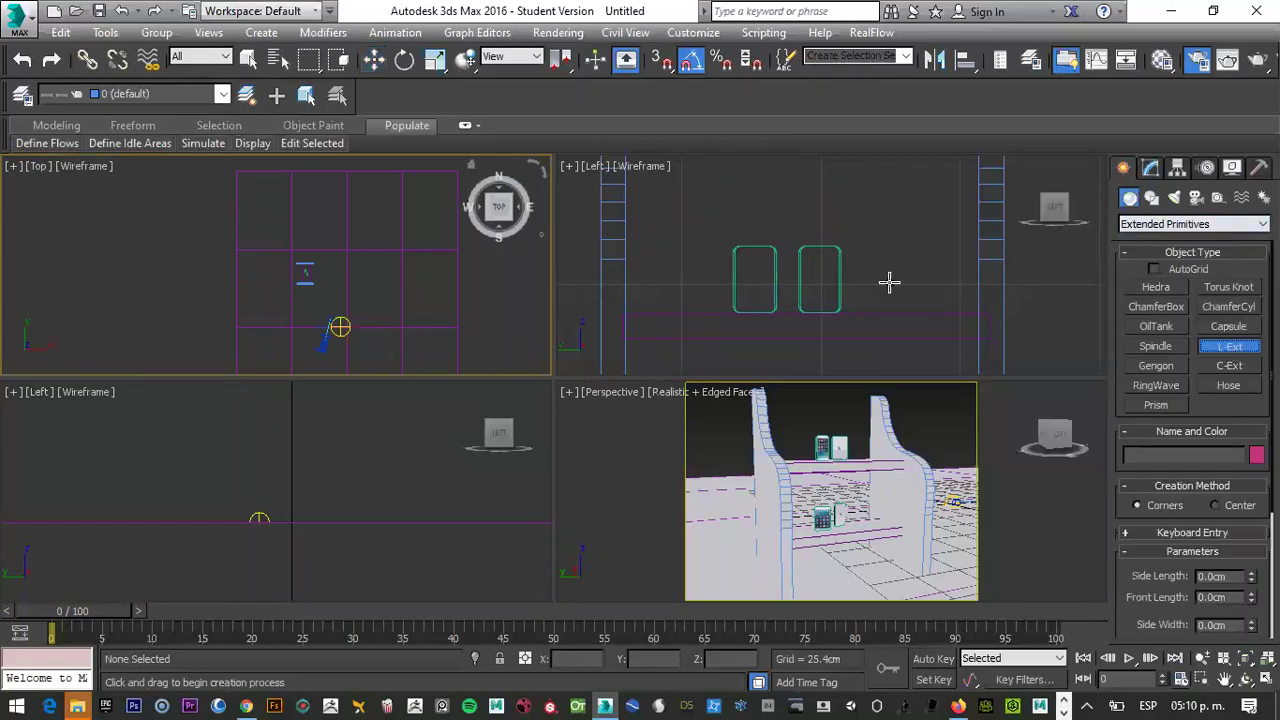
scroll(374, 257, down, 1)
mouse_move(374, 257)
middle_down()
mouse_move(385, 222)
mouse_move(379, 234)
middle_up()
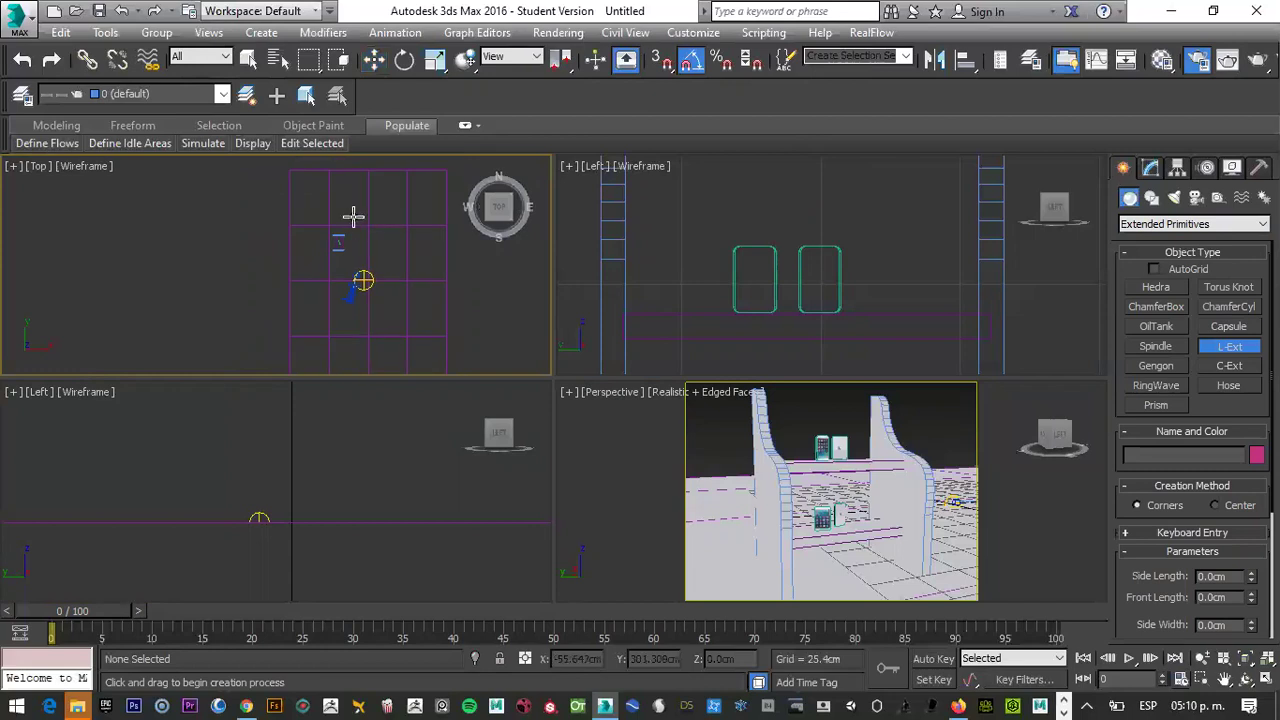
drag(312, 190, 421, 369)
drag(362, 262, 425, 363)
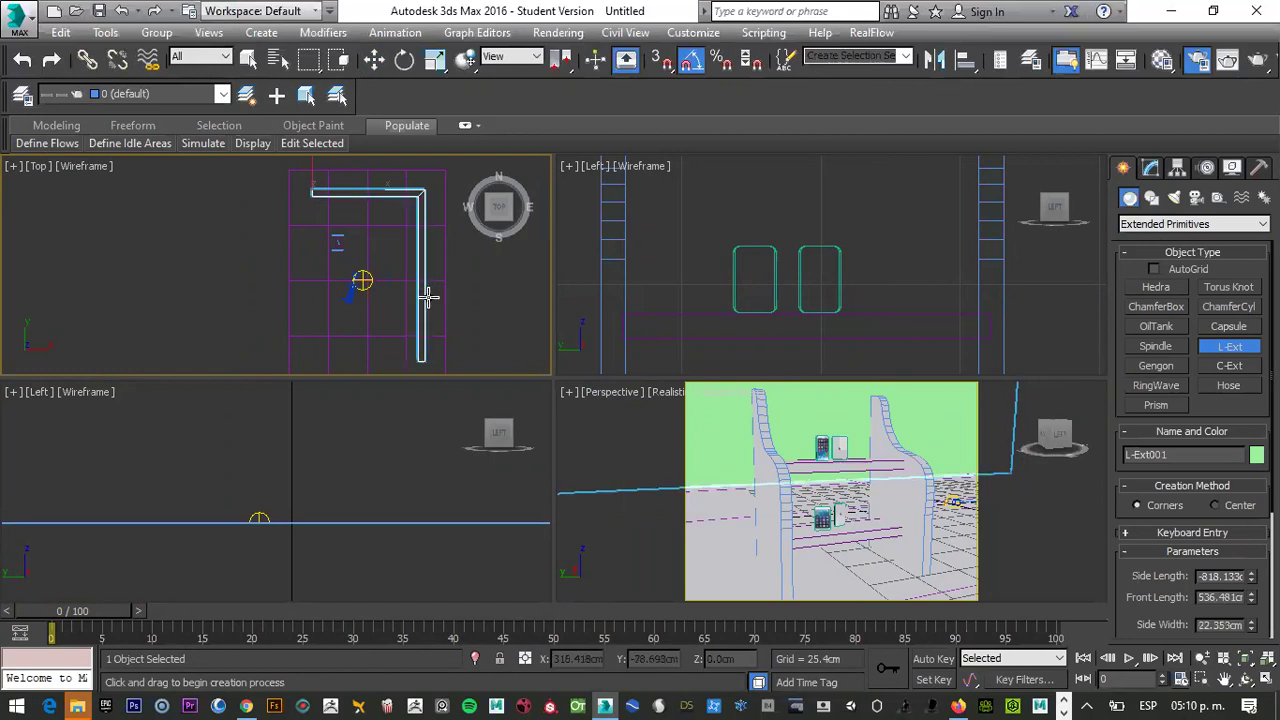
click(430, 289)
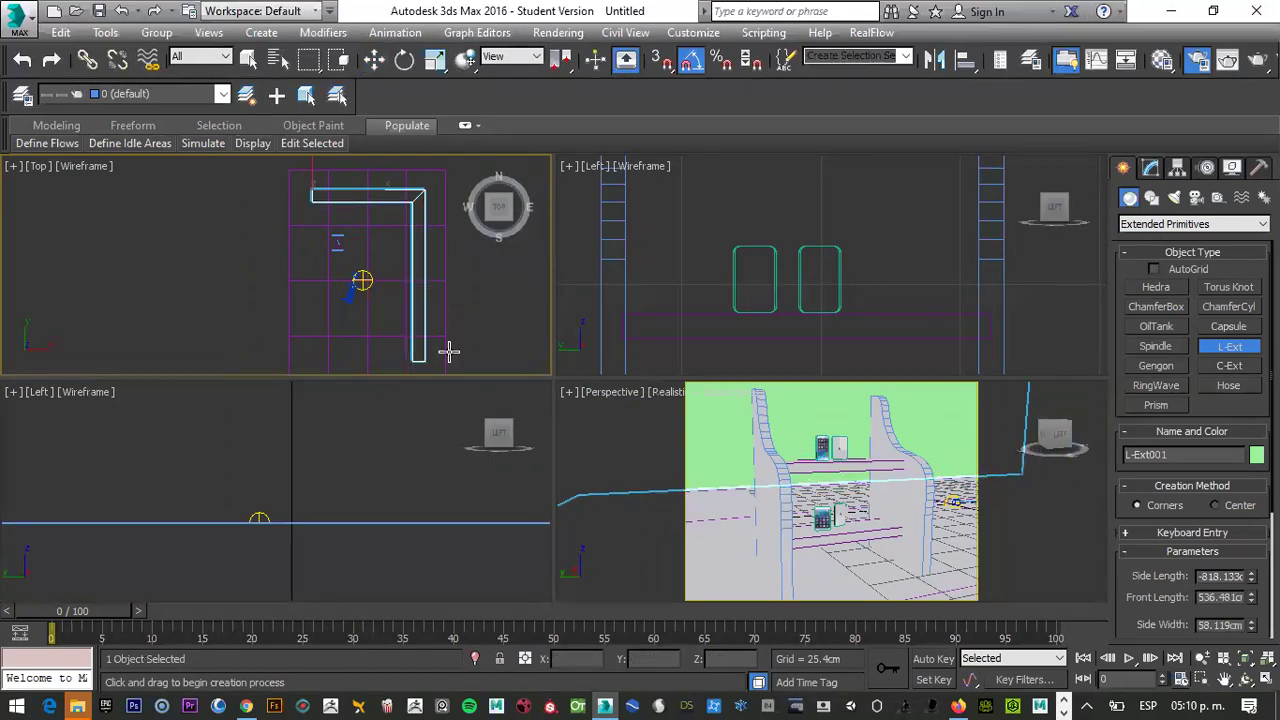
mouse_move(728, 445)
alt+middle_down()
mouse_move(737, 455)
mouse_move(704, 448)
alt+middle_up()
key(w)
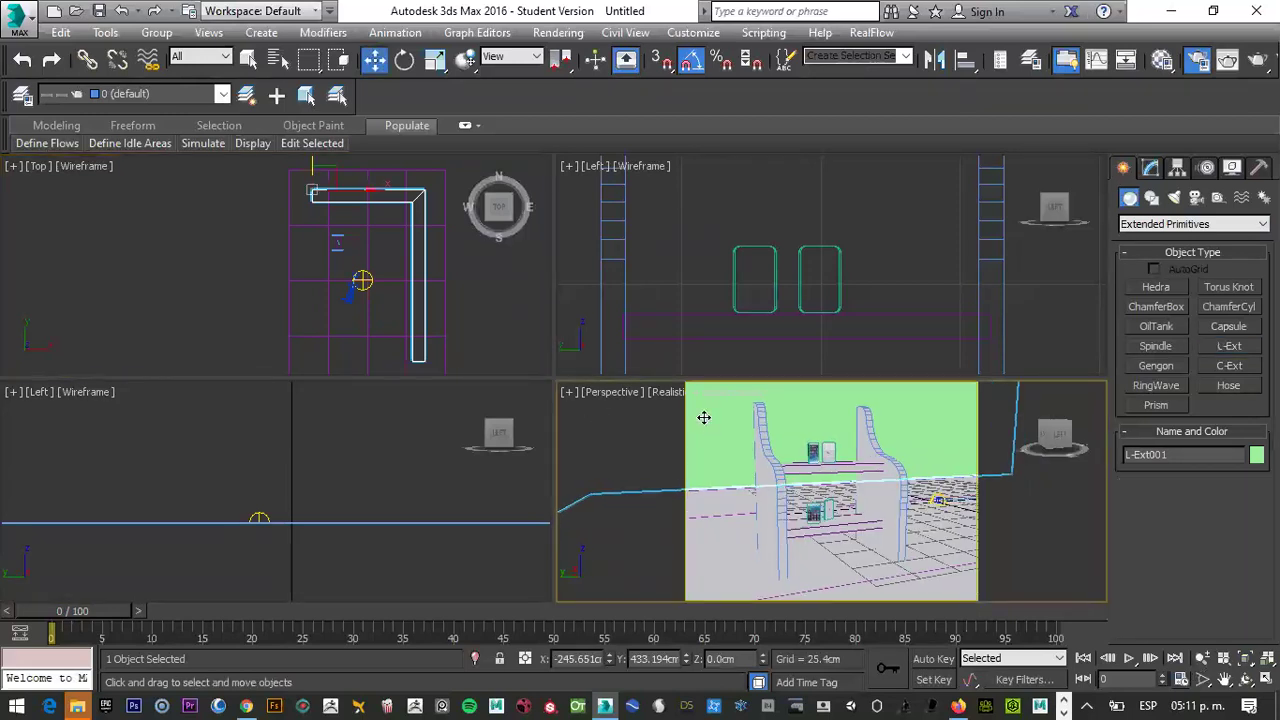
Start a Bitmap map for the diffuse colour of the unused material 07 - Default
key(m)
drag(190, 330, 279, 34)
click(204, 345)
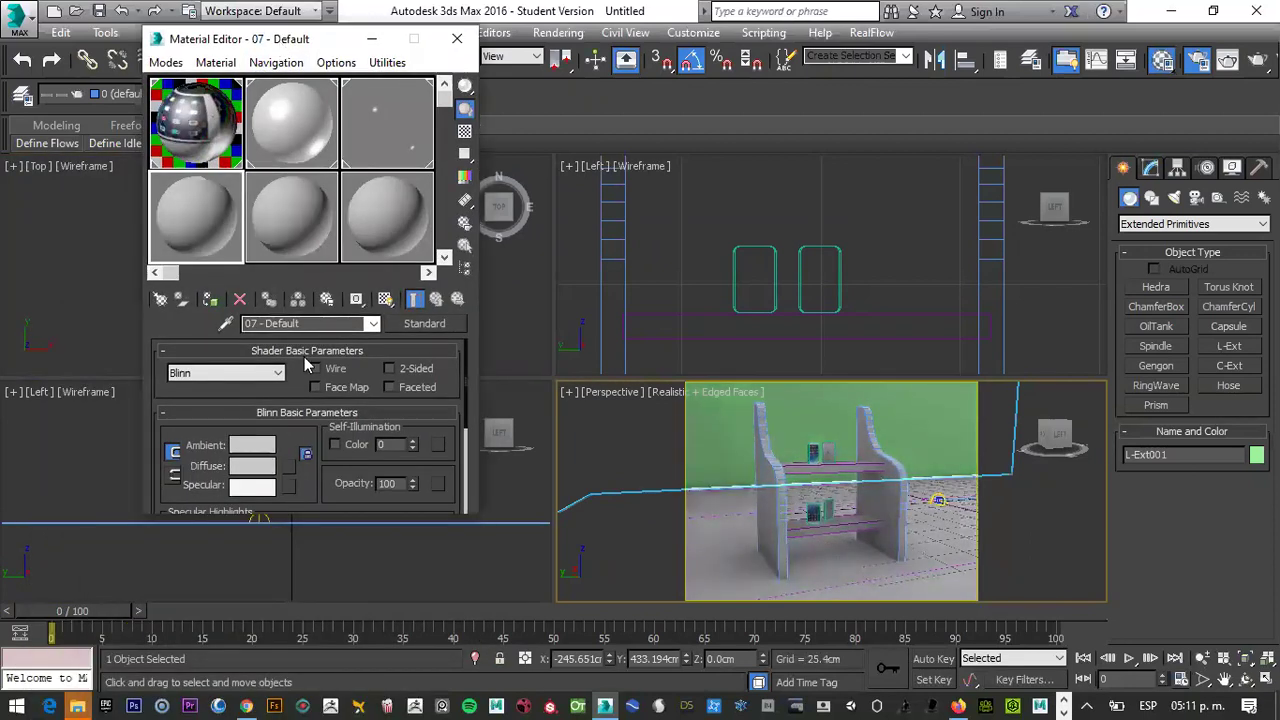
click(291, 467)
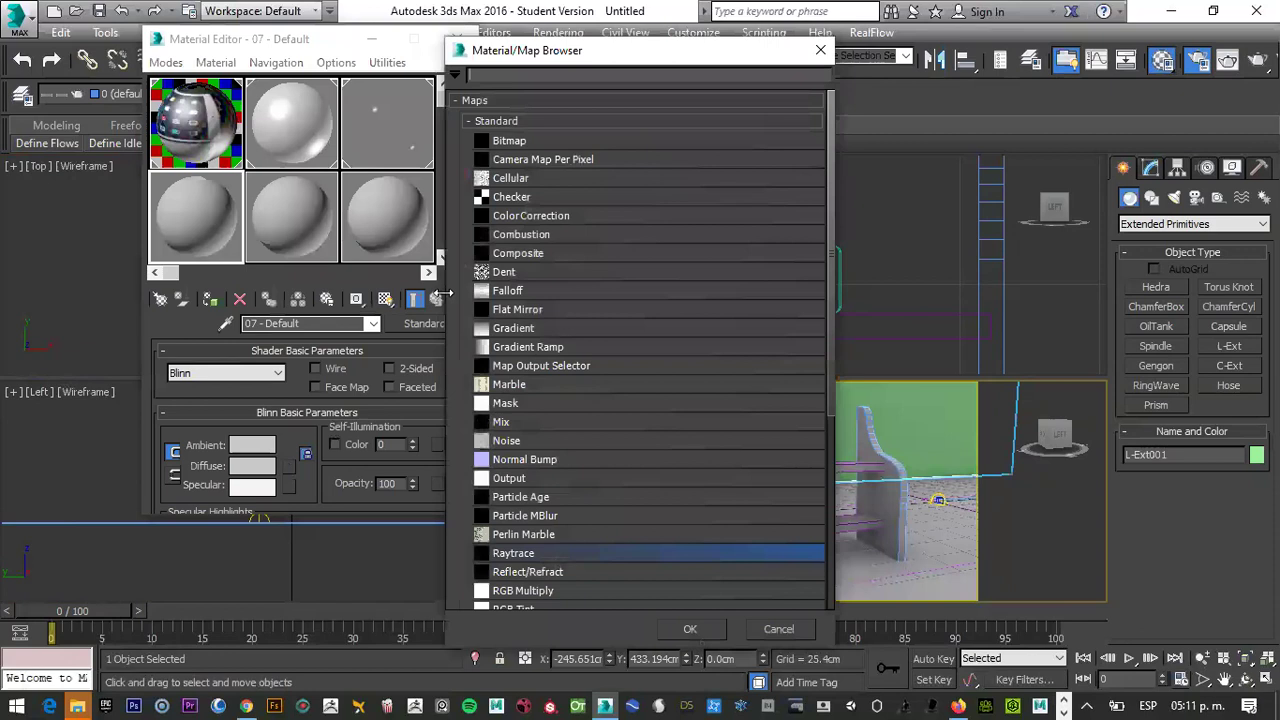
click(511, 144)
double_click(509, 145)
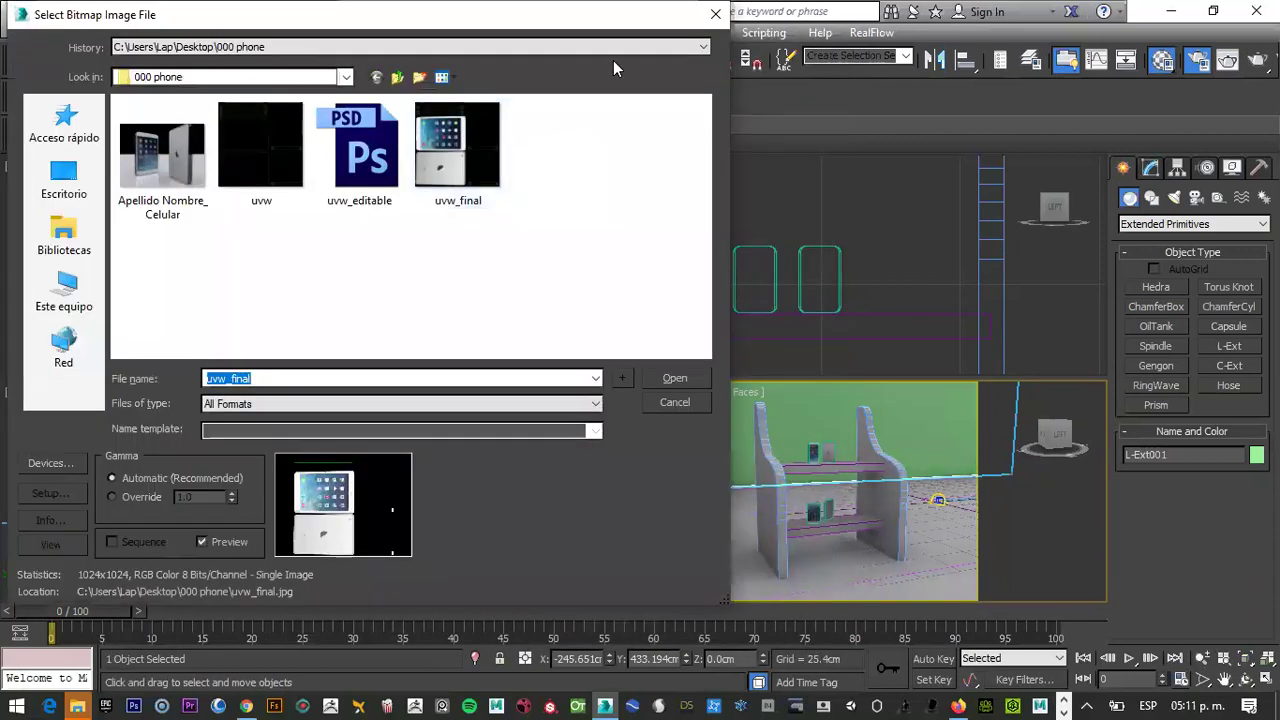
Load Concrete.Precast Structural Concrete.Smooth from the sceneassets\images folder and apply the material to the L-shaped wall, with its texture shown in the viewport
click(395, 47)
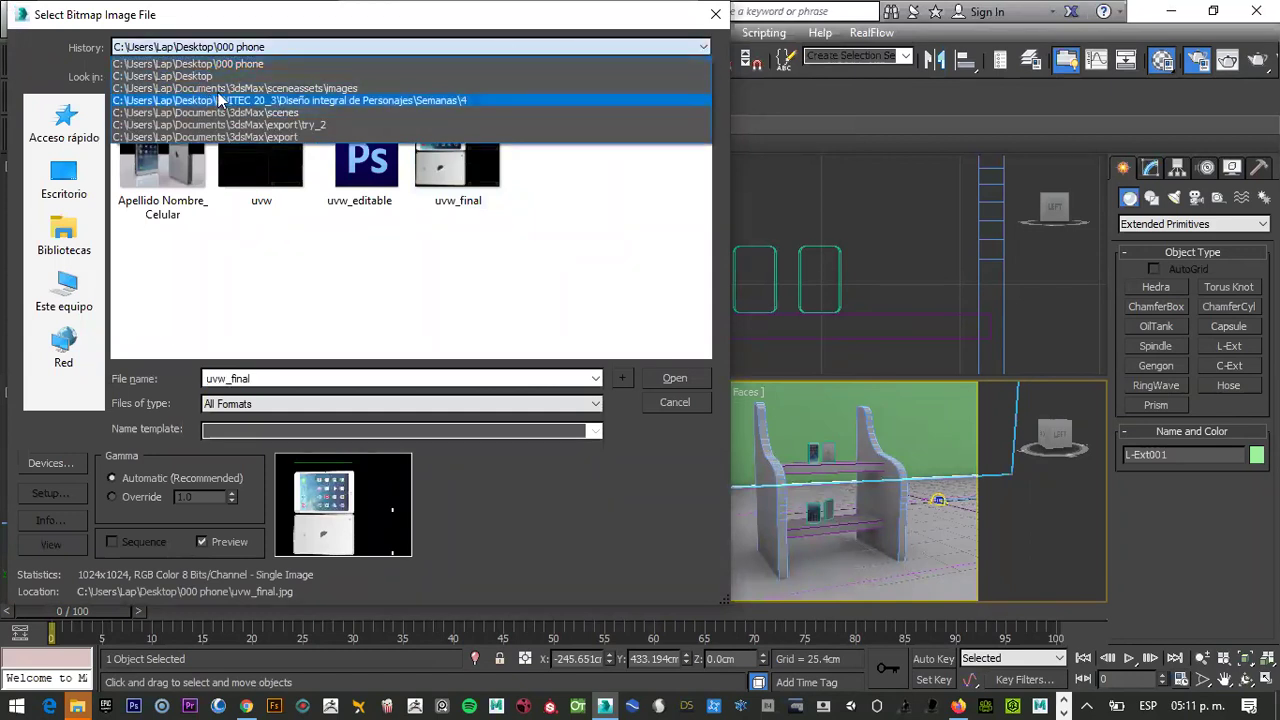
click(340, 89)
scroll(530, 235, down, 10)
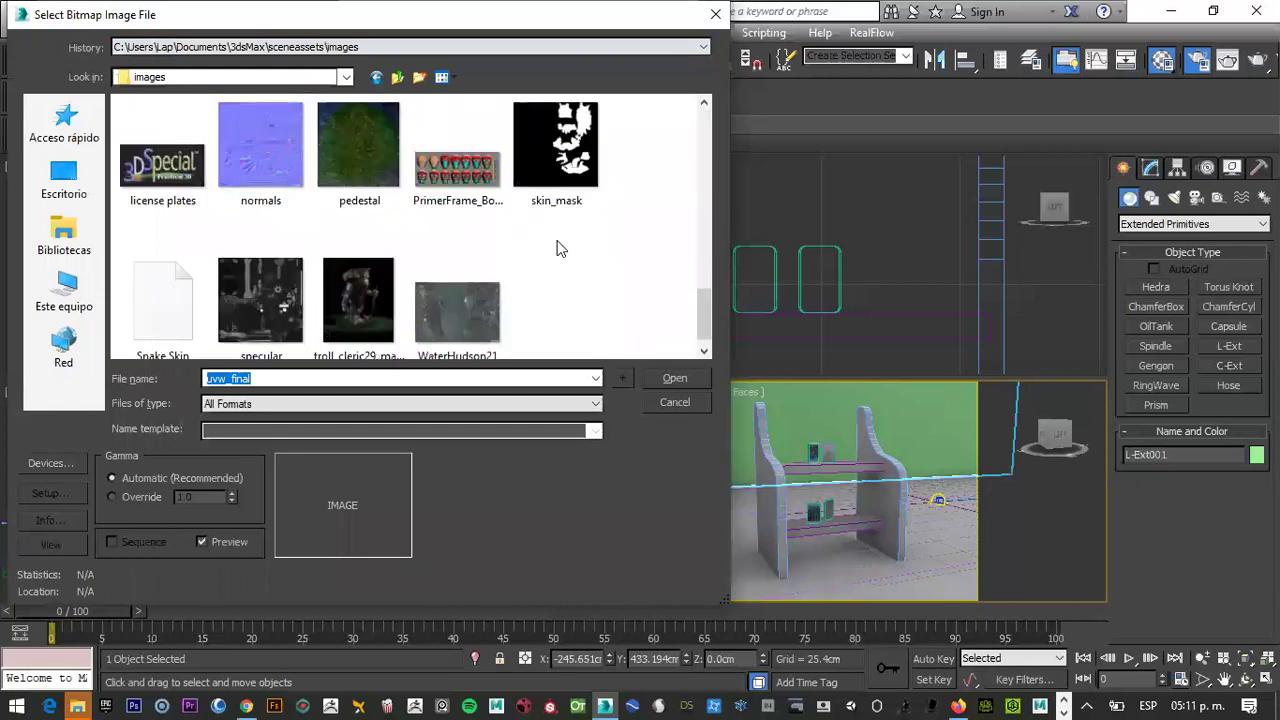
scroll(562, 245, up, 5)
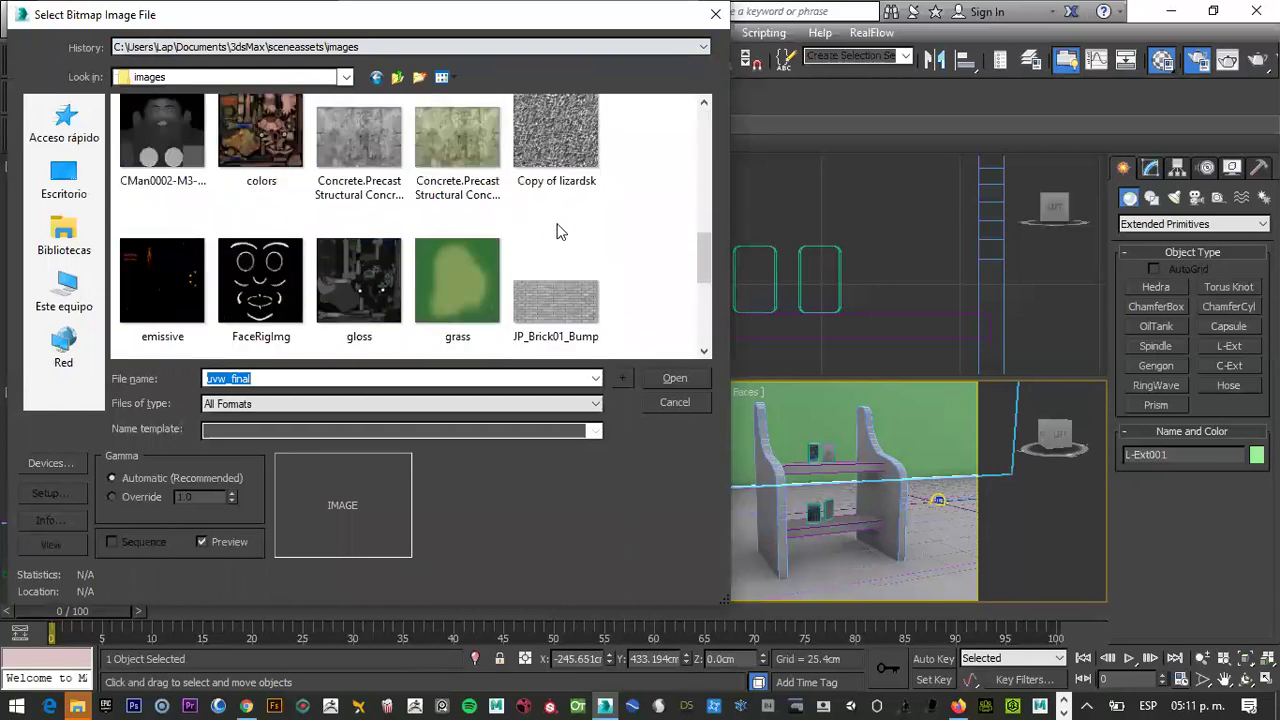
click(458, 142)
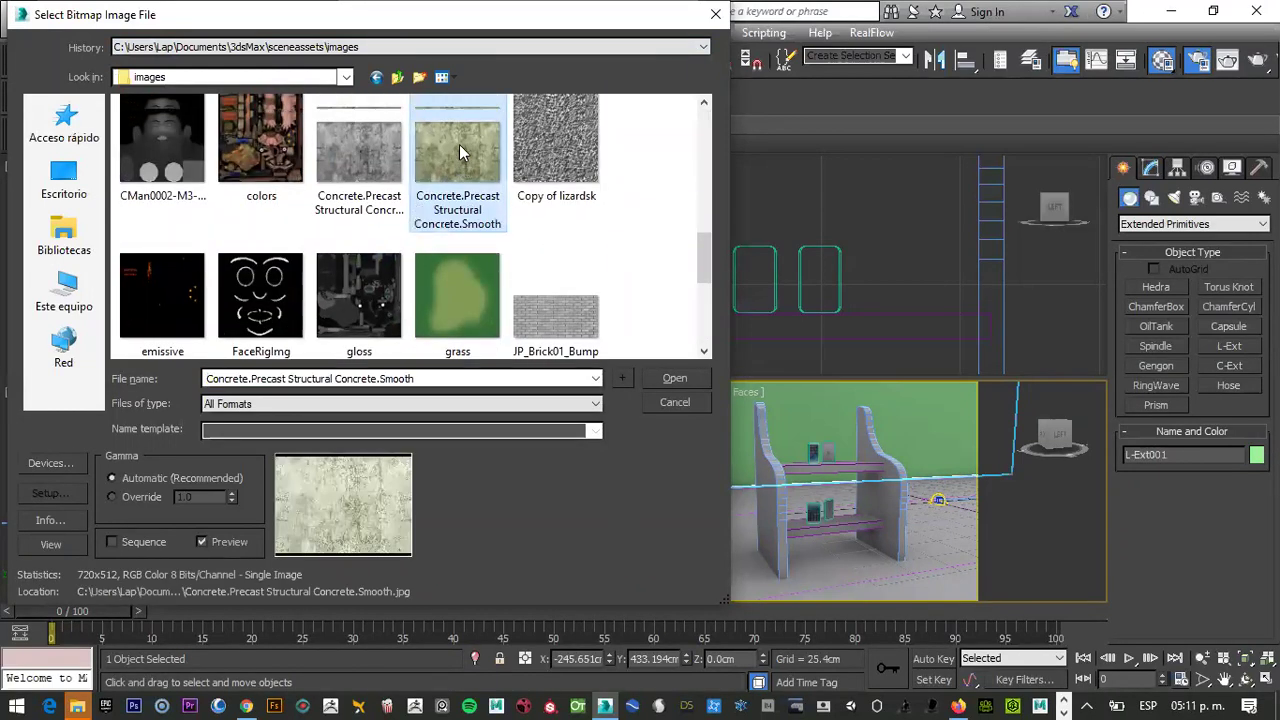
click(676, 379)
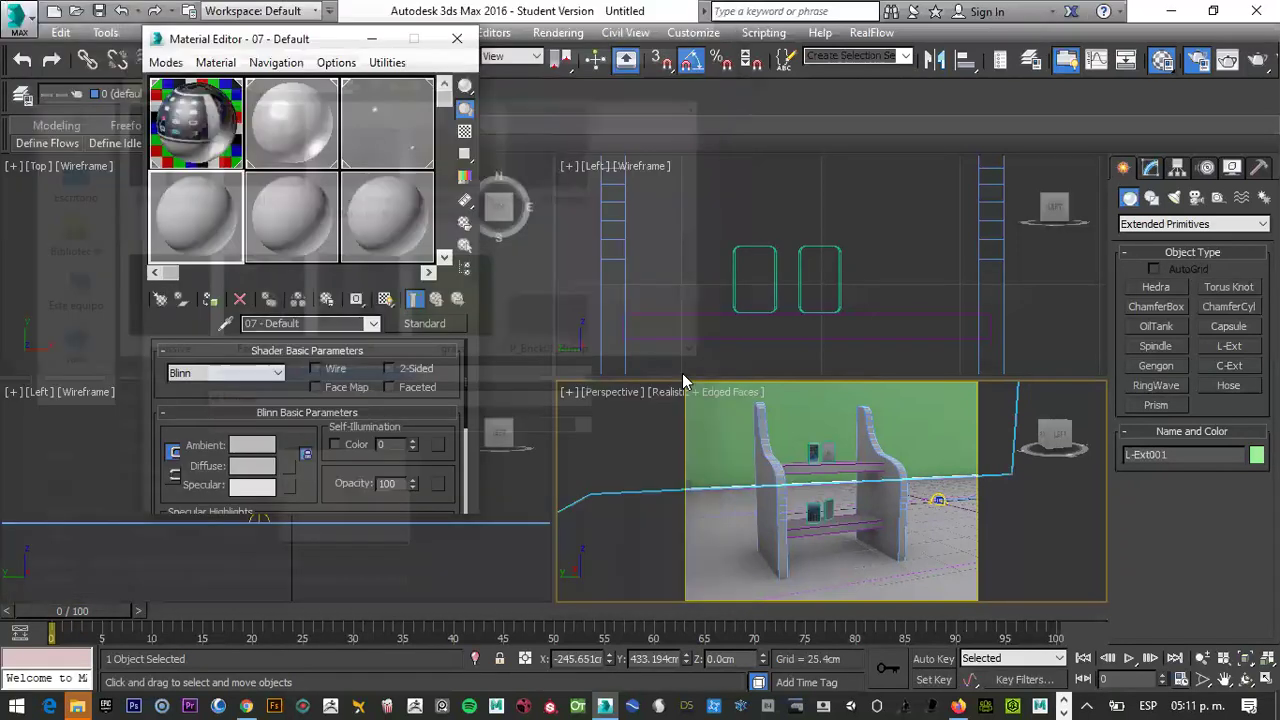
drag(225, 225, 723, 445)
click(385, 299)
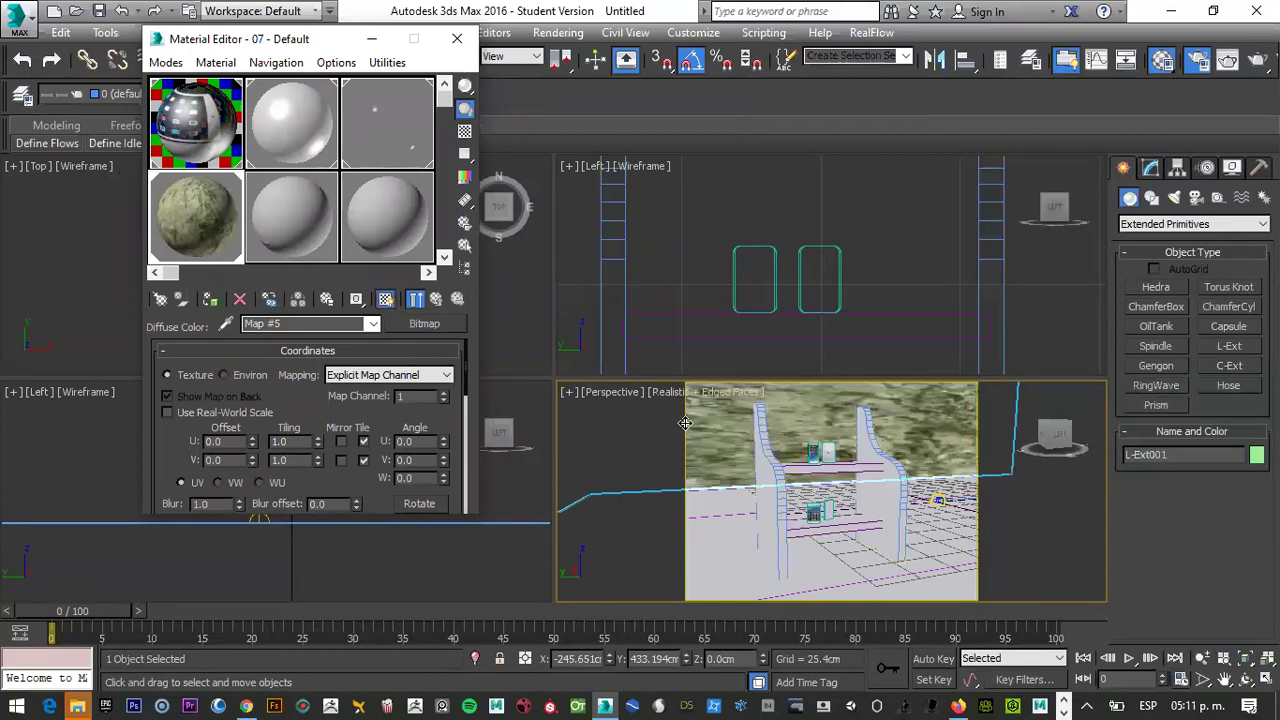
Set the concrete map's tiling to 5 in U and 2 in V, trying 8 and 3 for V first
double_click(280, 441)
text(5)
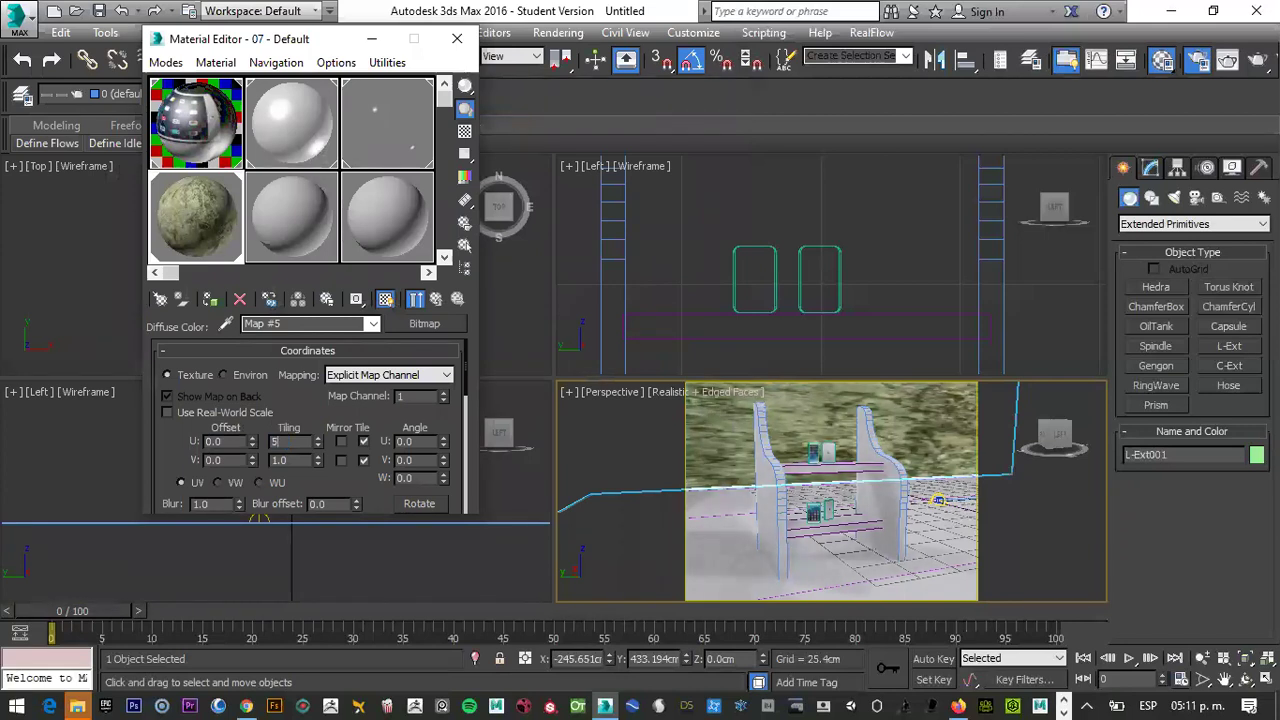
key(Return)
double_click(288, 459)
text(8)
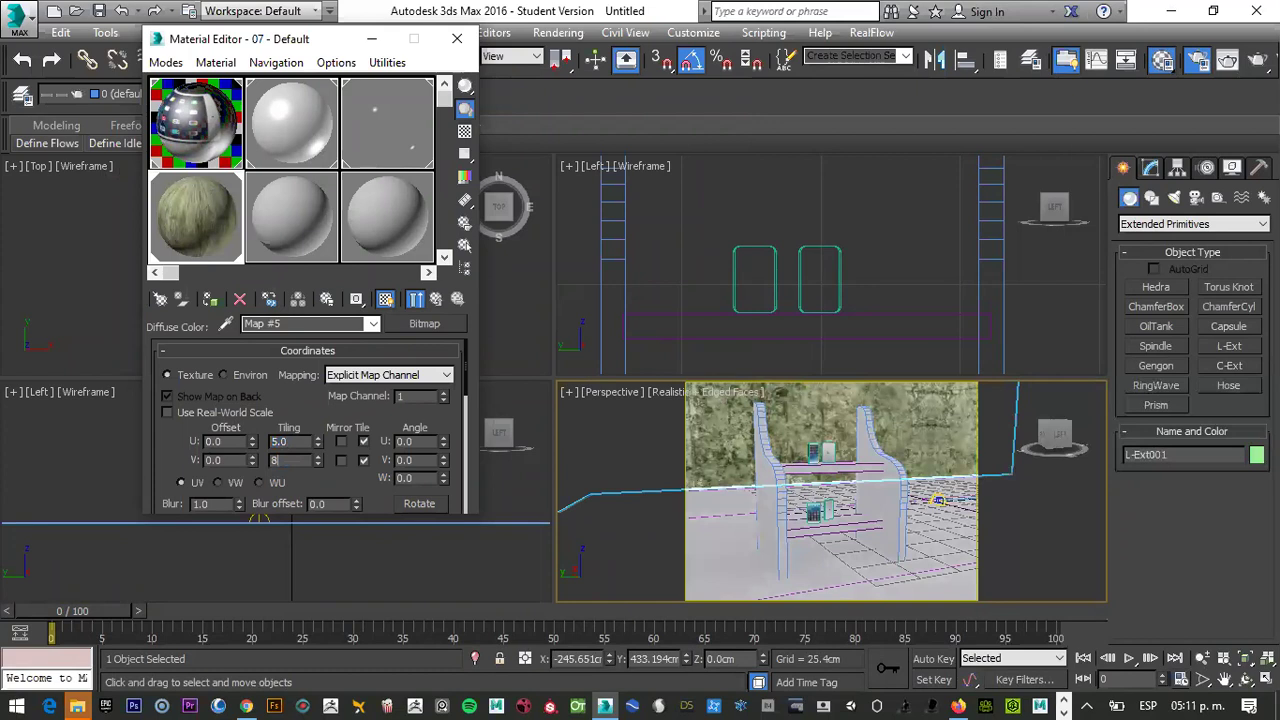
key(Return)
text(3)
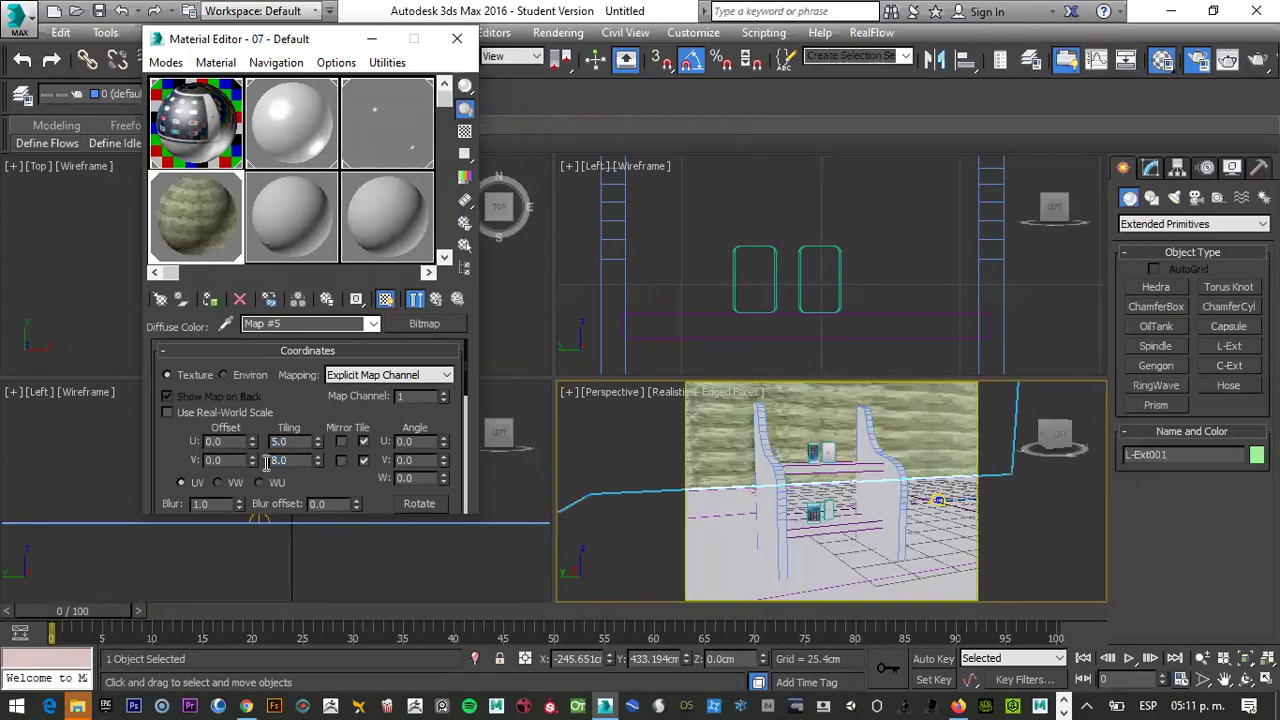
key(Return)
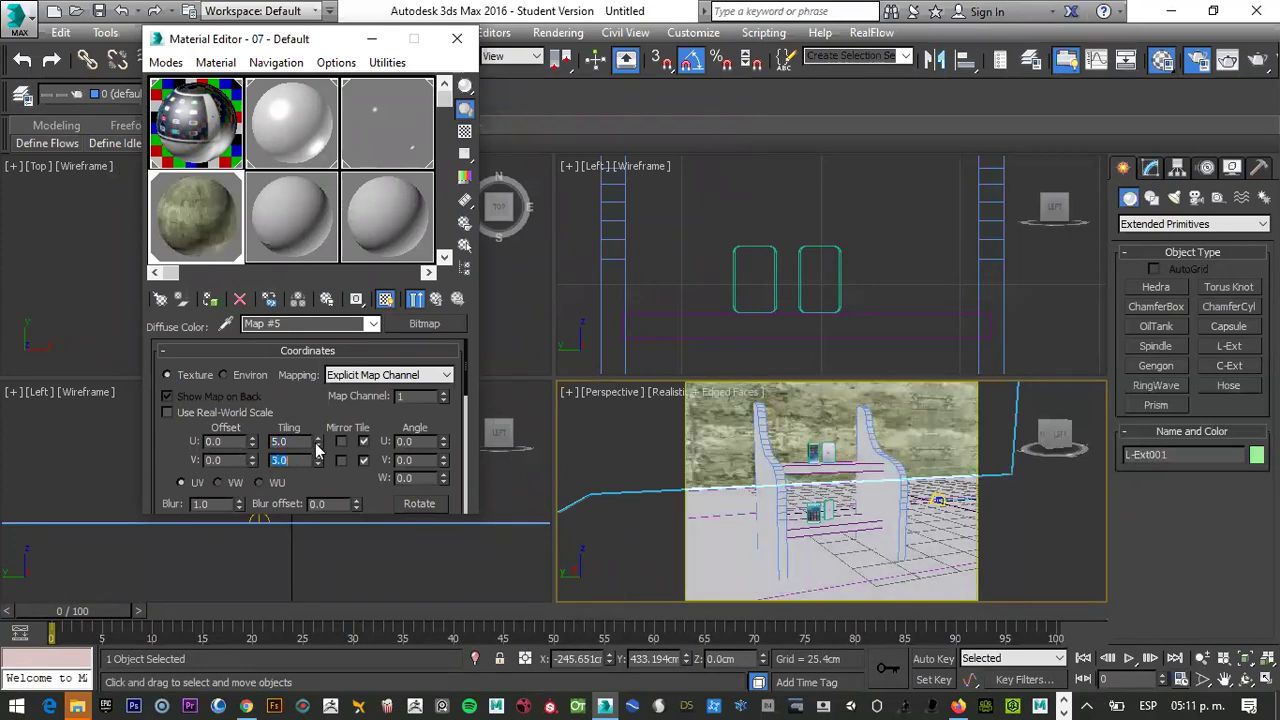
text(2)
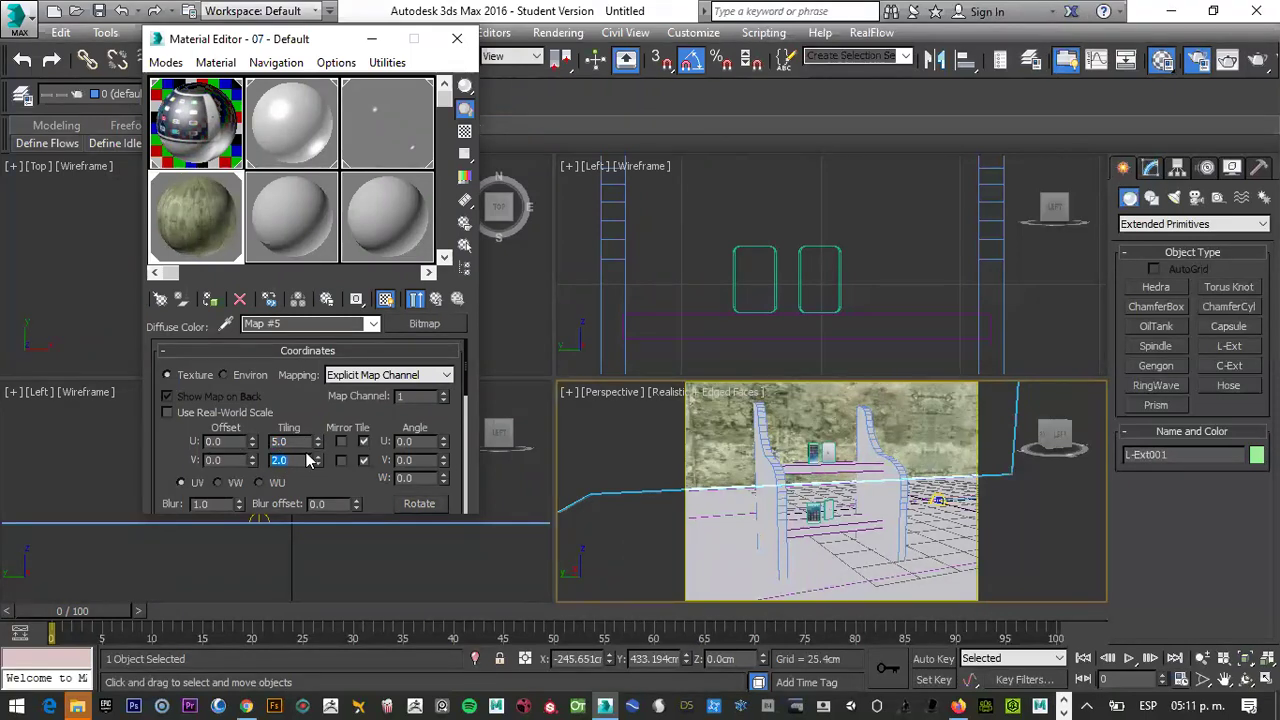
Add a MeshSmooth modifier to the exhibidor group
scroll(784, 456, up, 2)
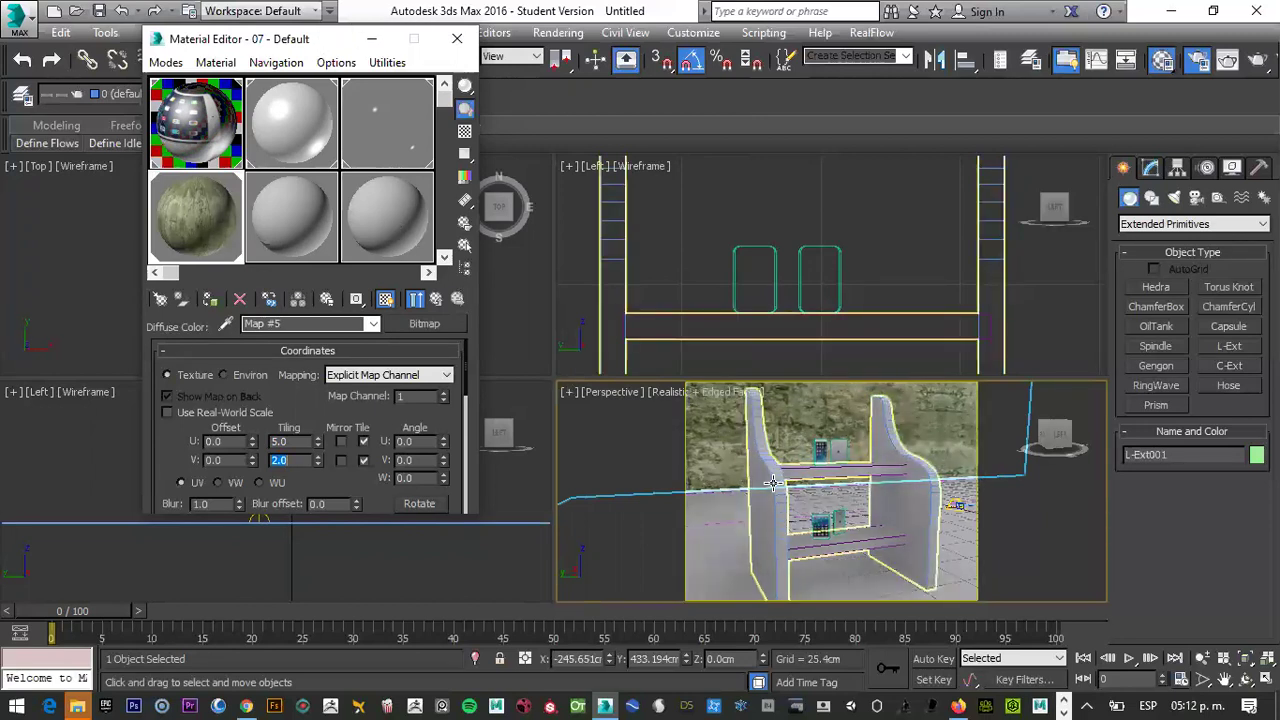
click(920, 467)
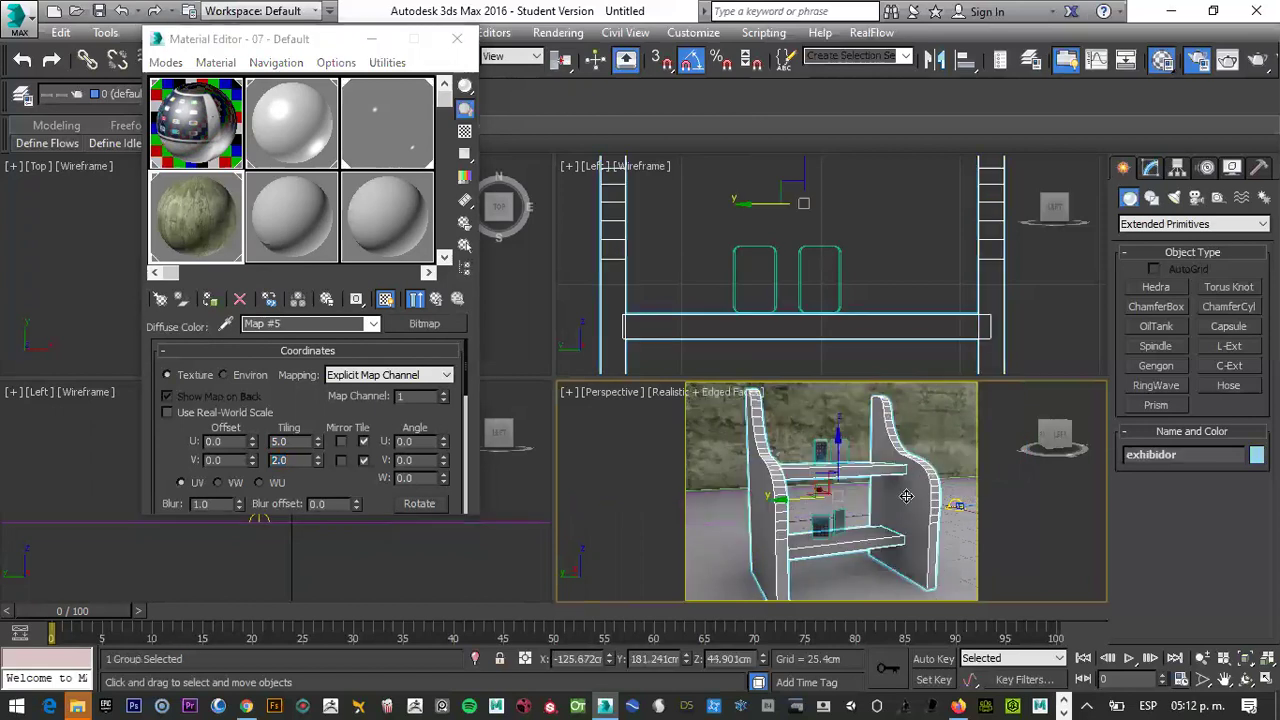
click(1151, 168)
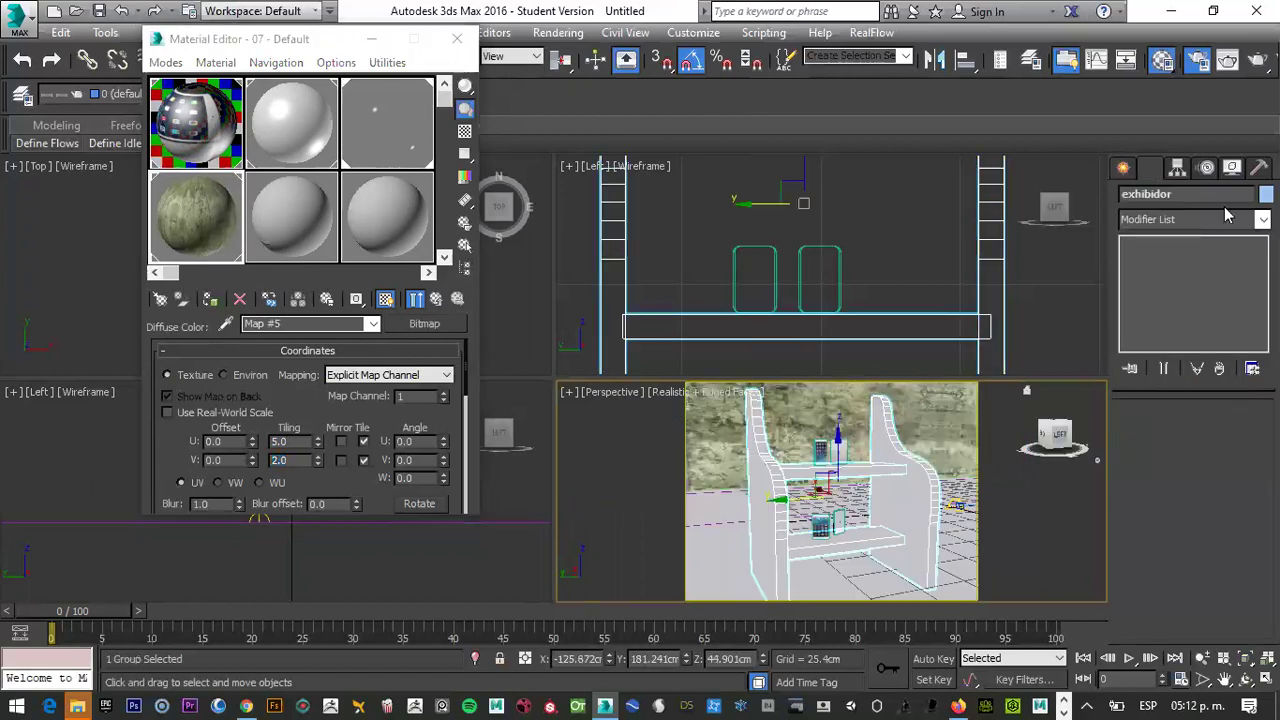
click(1190, 219)
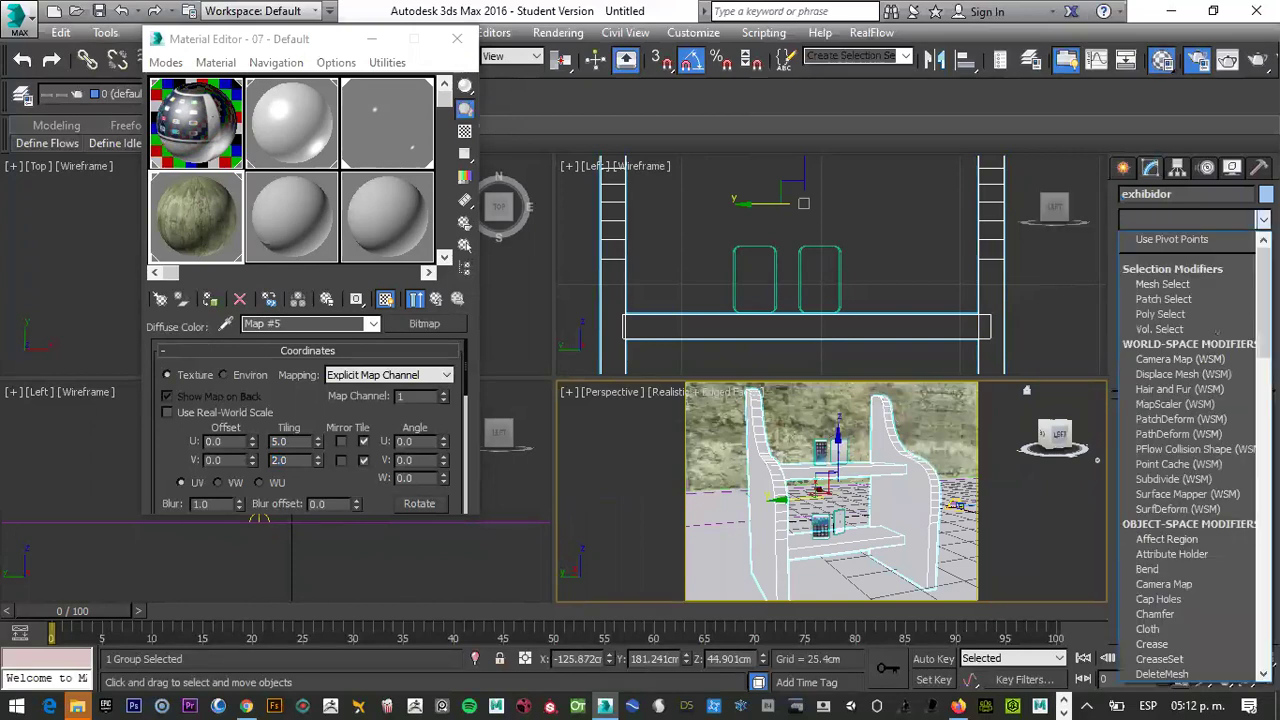
key(m)
key(m)
key(m)
key(m)
key(m)
key(m)
key(m)
key(m)
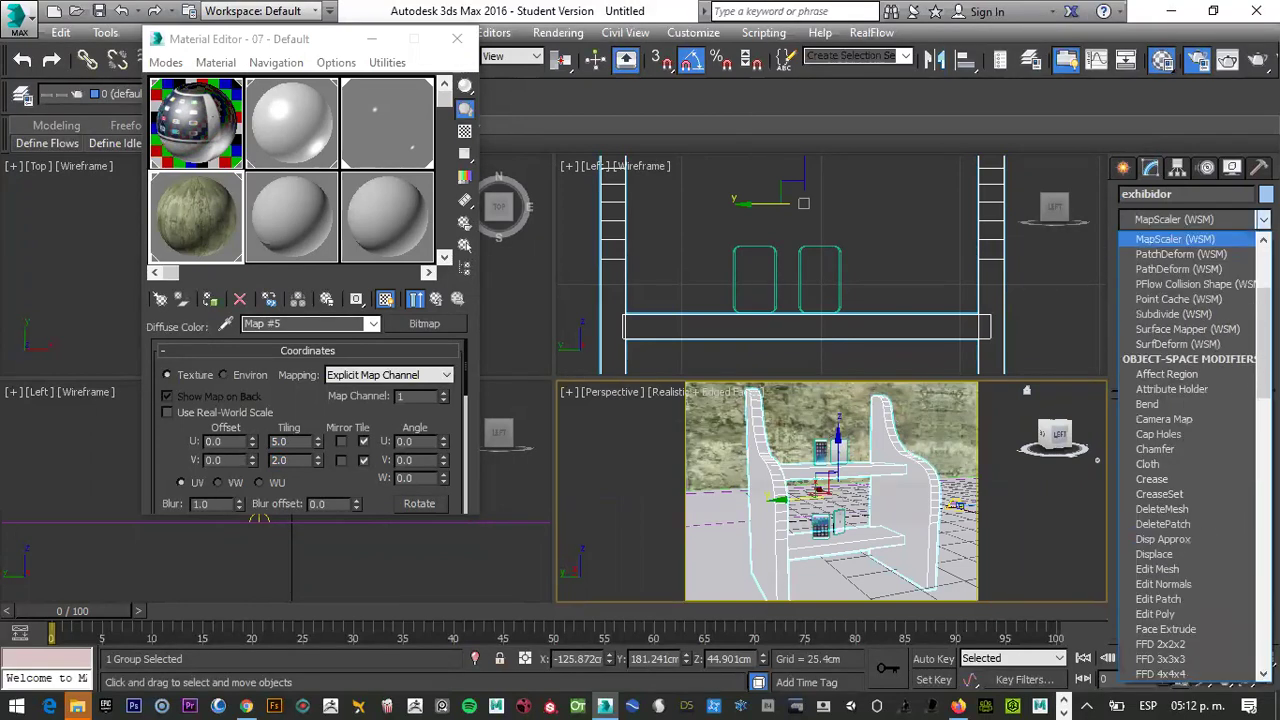
key(Down)
key(Down)
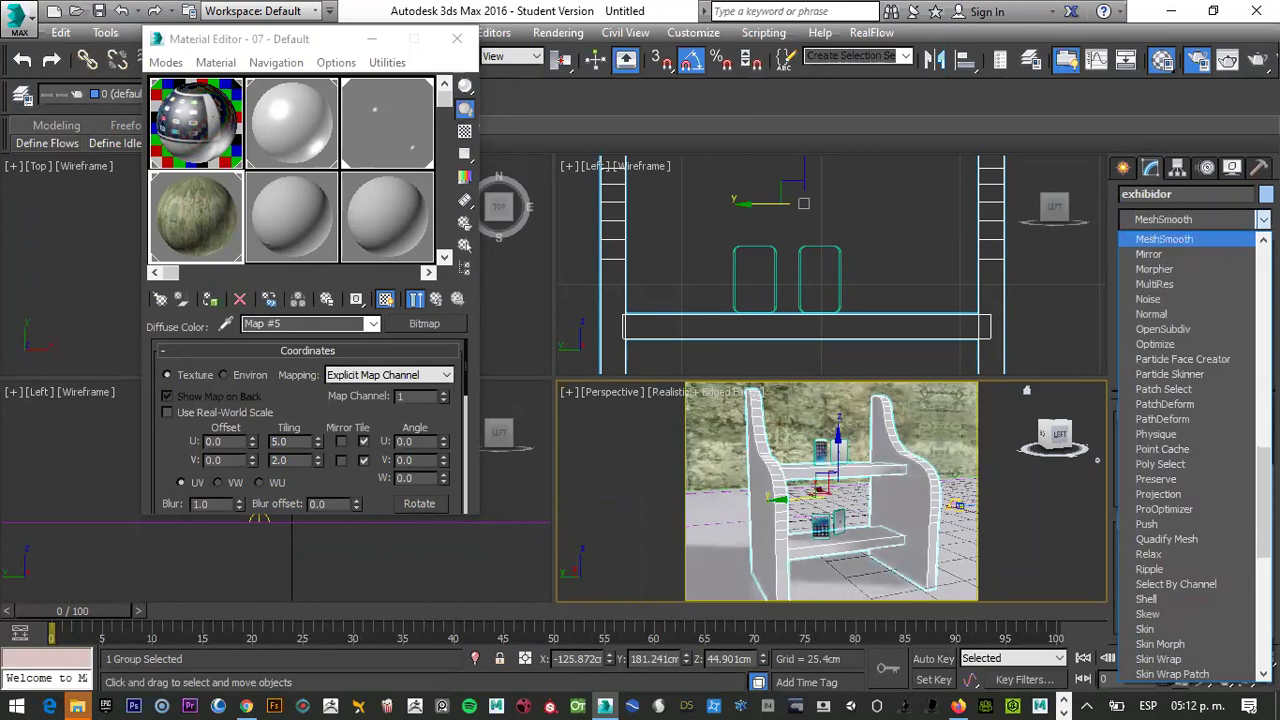
key(Return)
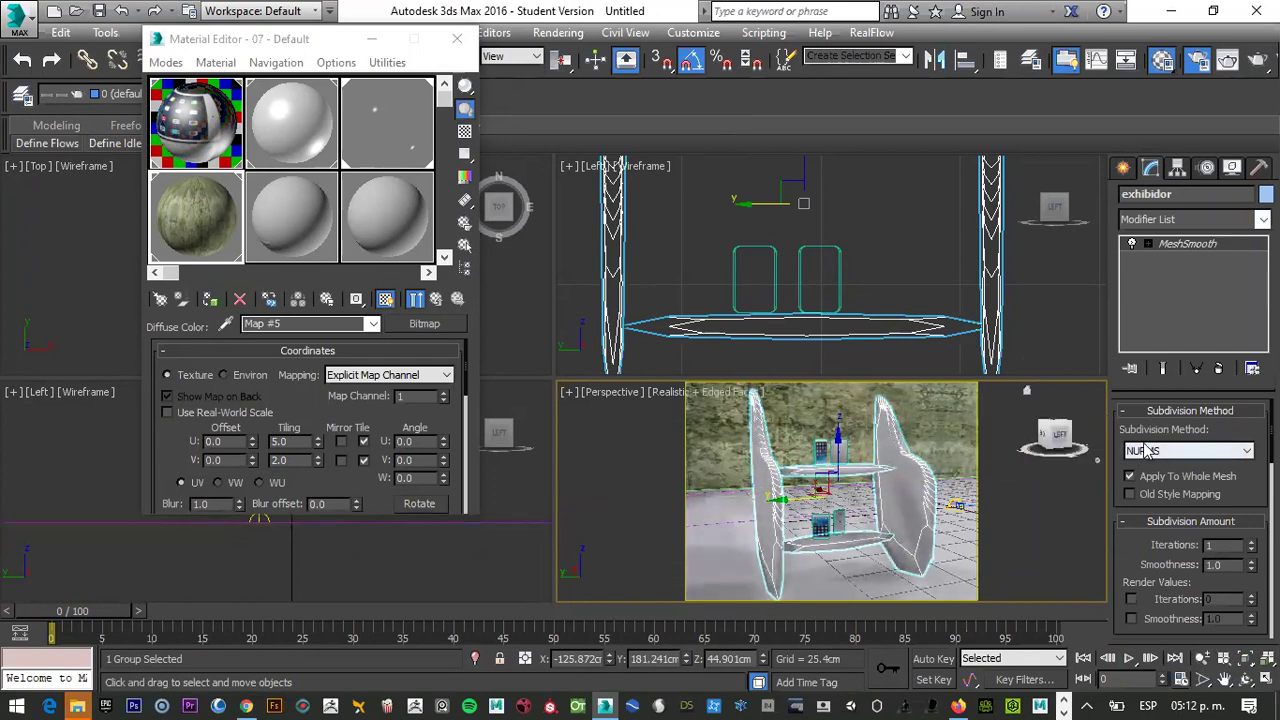
Set the stand's MeshSmooth subdivision method to Classic with 3 iterations
drag(1153, 438, 1153, 434)
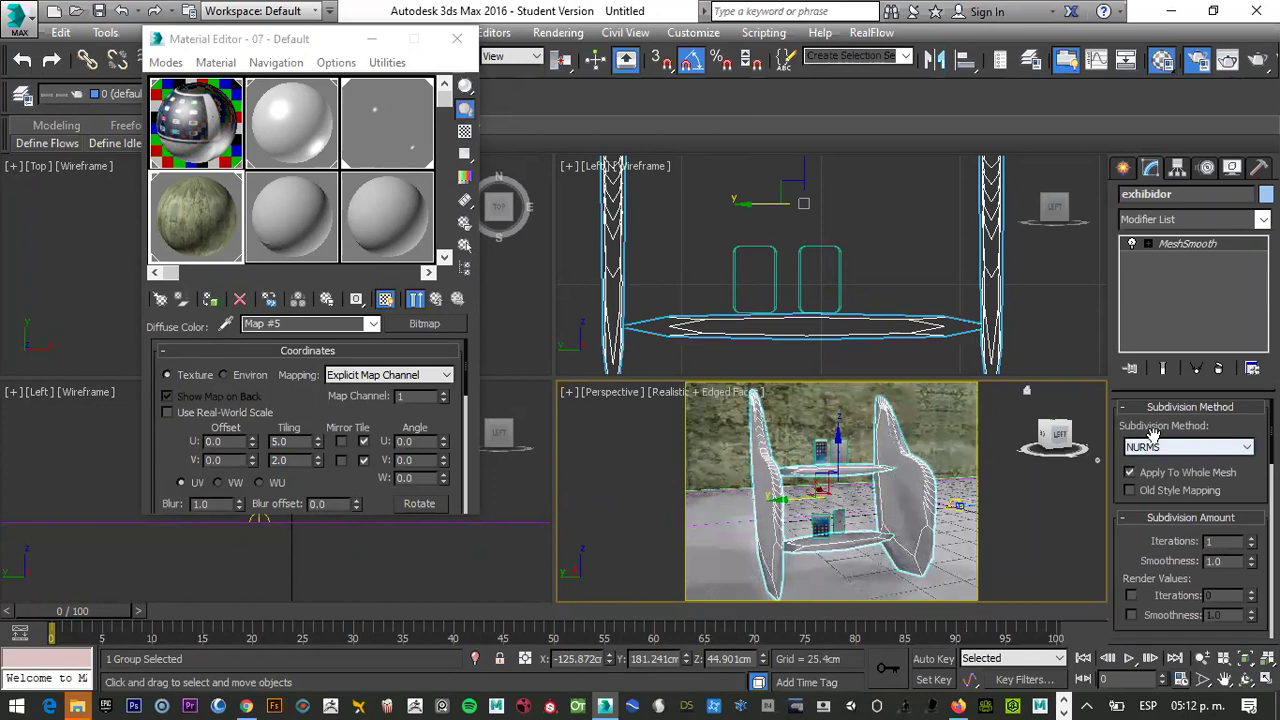
click(1150, 446)
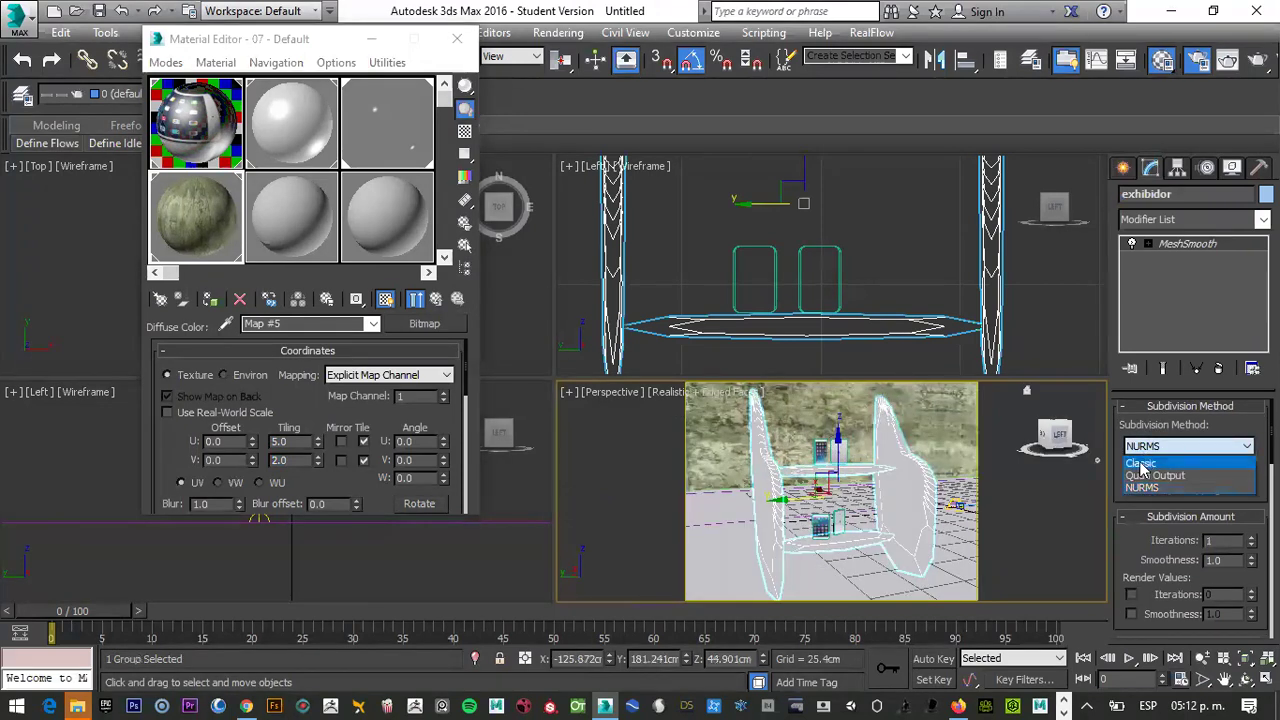
click(1141, 464)
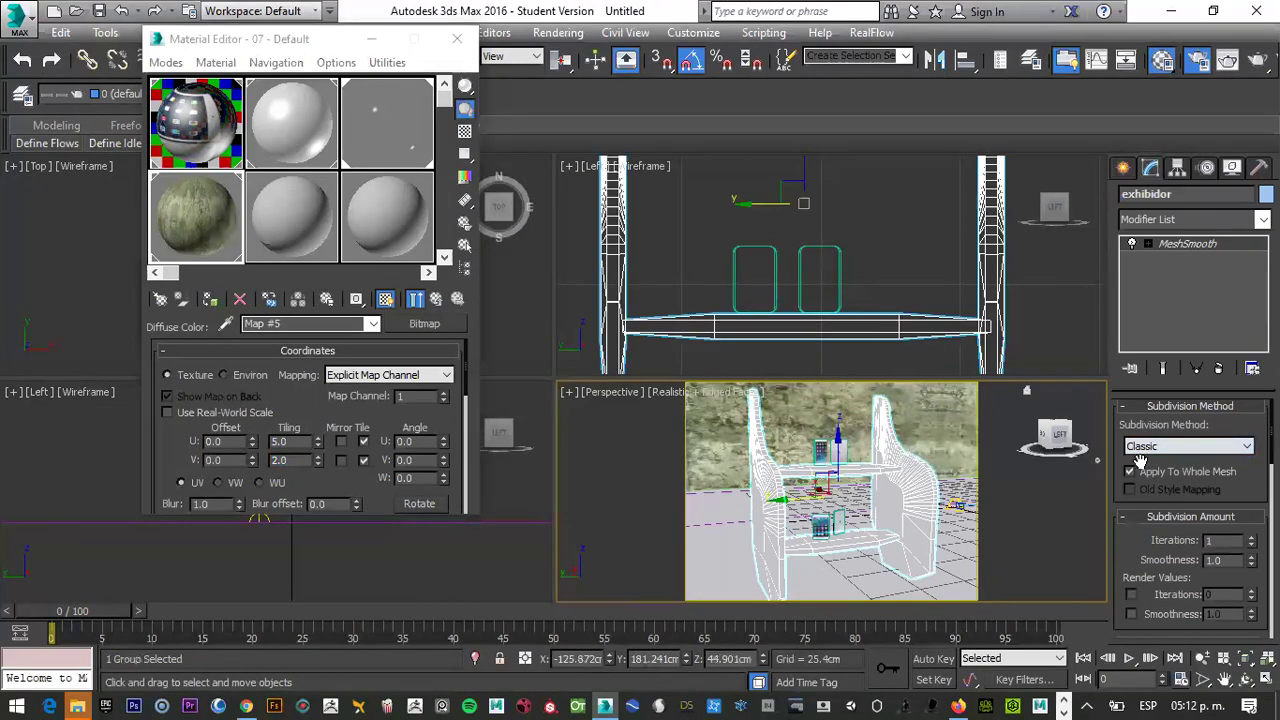
click(1250, 537)
click(1250, 537)
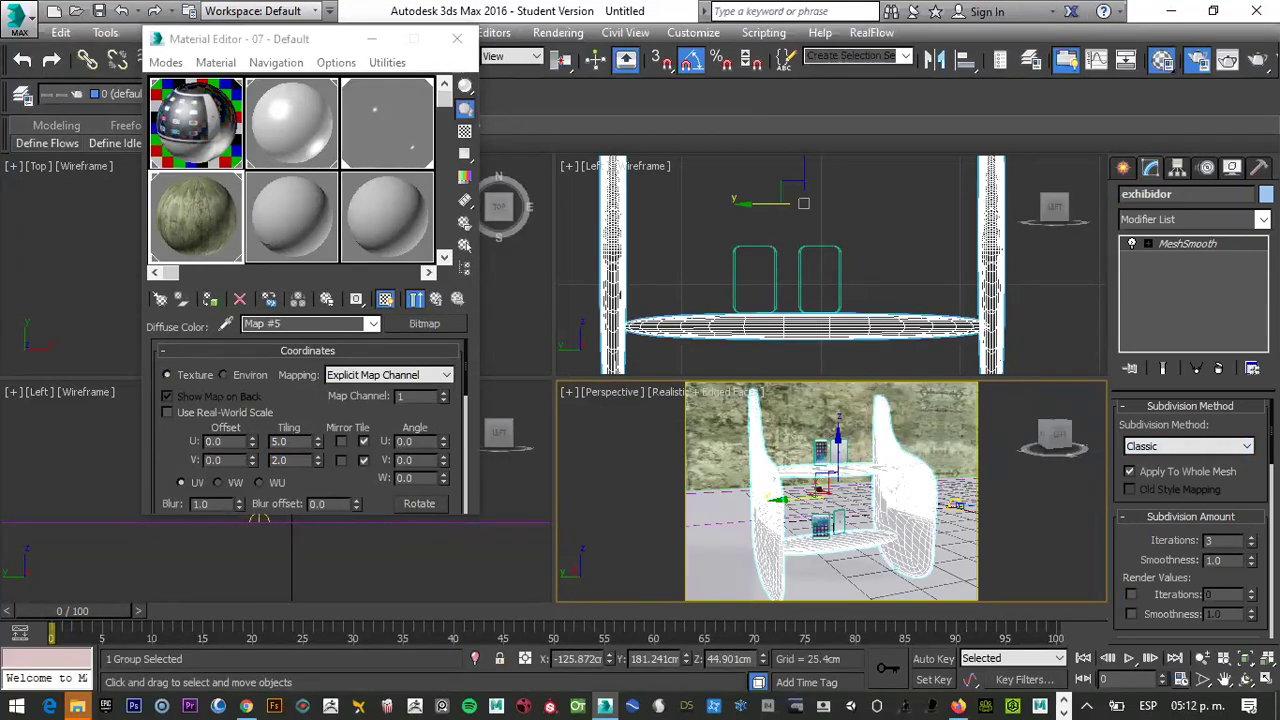
Lower the smoothing strength of the stand's MeshSmooth modifier to 0.01, trying 0.02 first
scroll(1193, 518, down, 8)
scroll(1200, 500, down, 2)
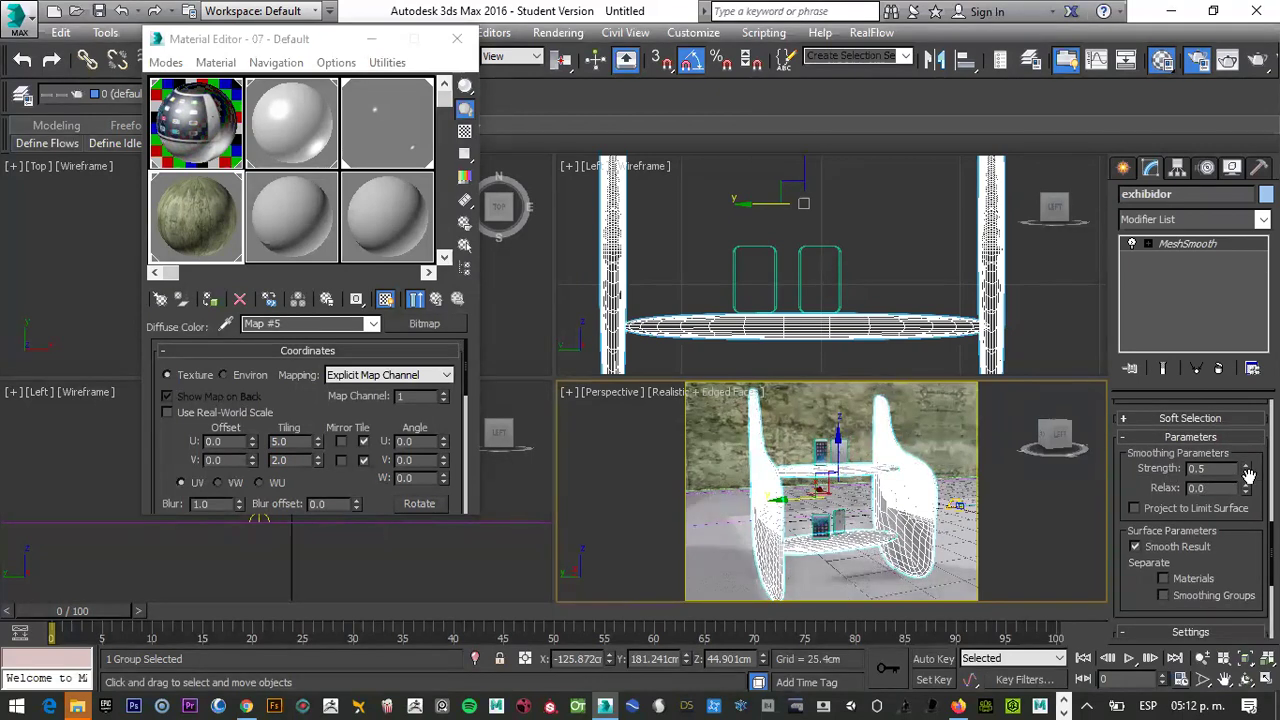
drag(1245, 468, 1245, 525)
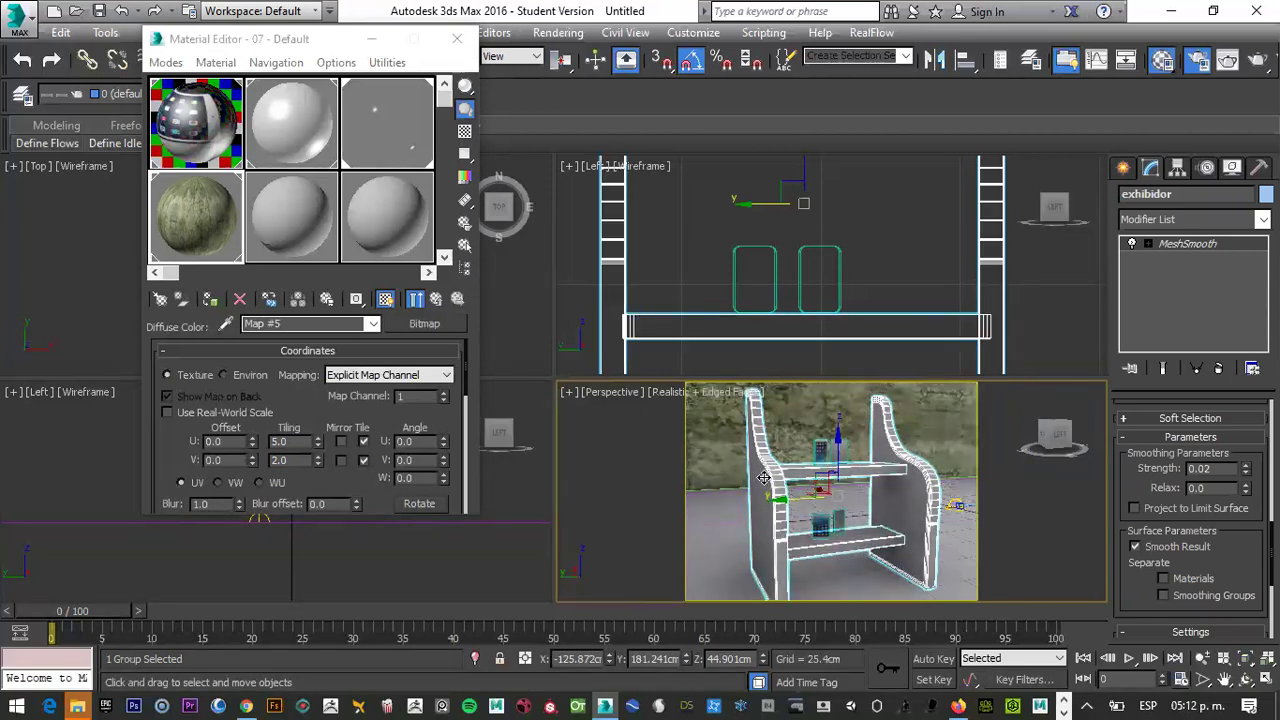
scroll(762, 478, up, 5)
scroll(763, 478, up, 4)
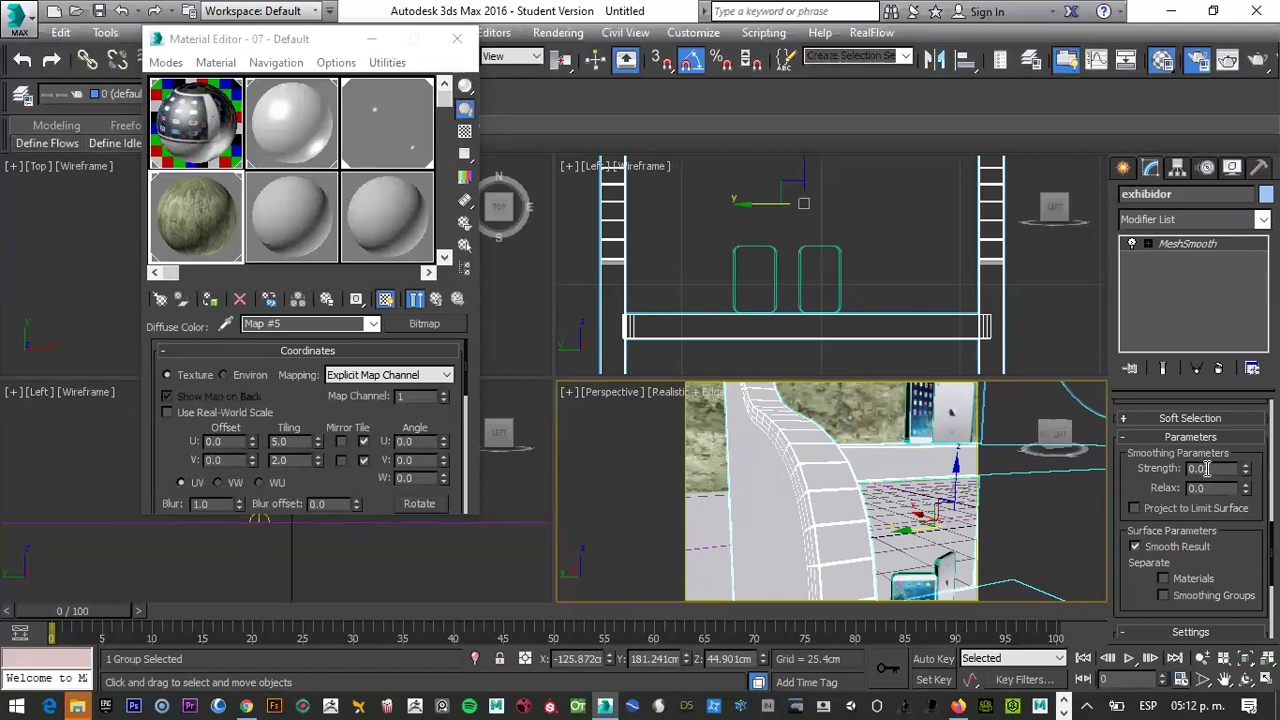
text(1)
key(Return)
scroll(868, 449, down, 5)
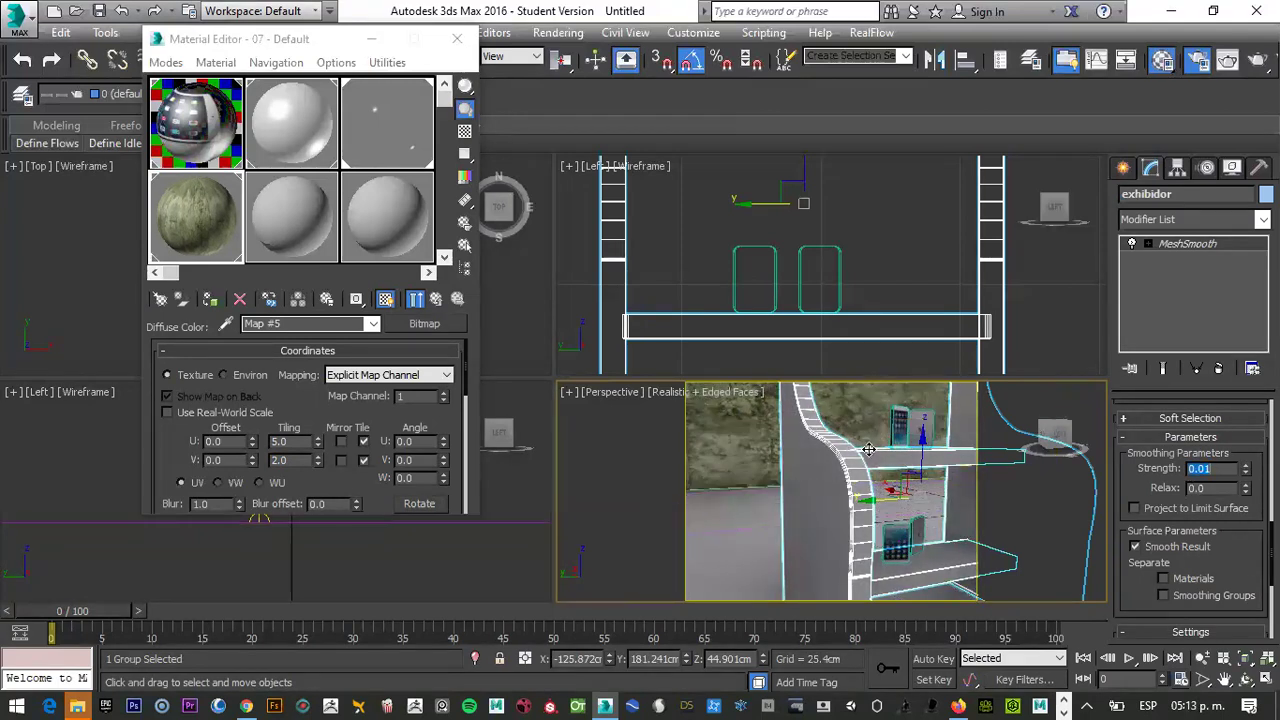
Select the L-shaped wall, test-render the Perspective view, enlarge the stand's curved edge in the image and stop the render
click(868, 419)
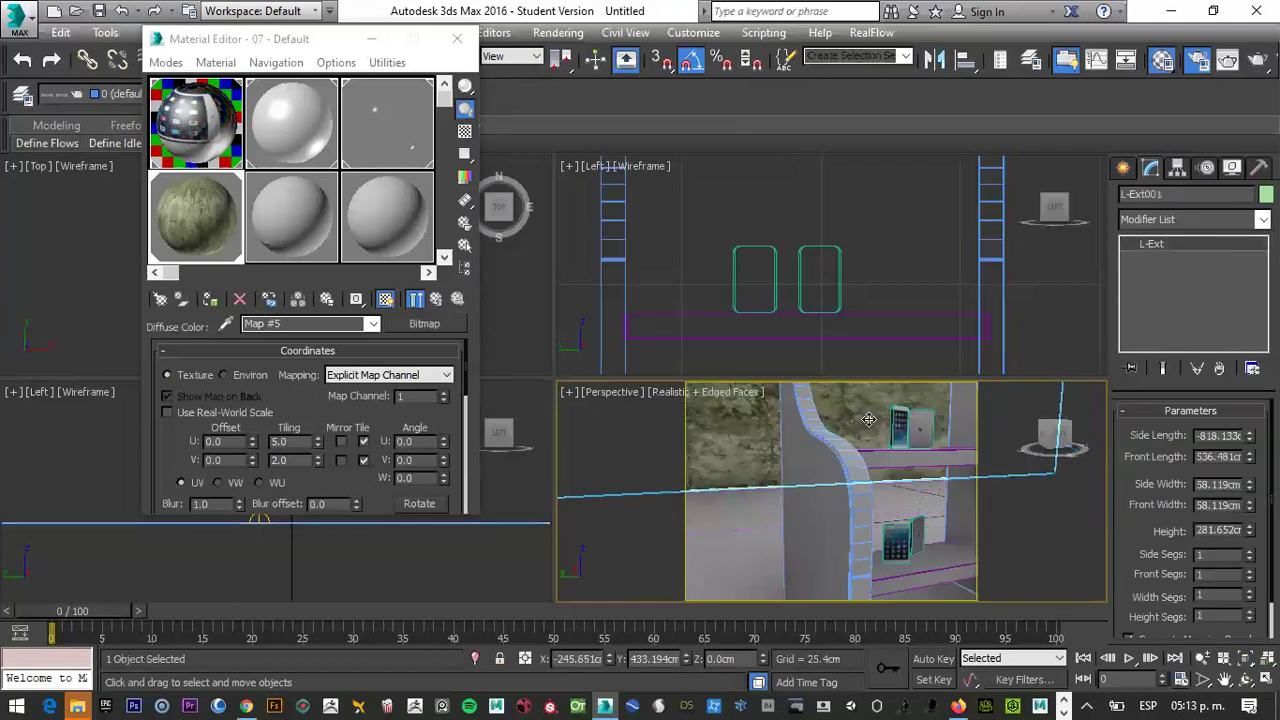
key(shift+q)
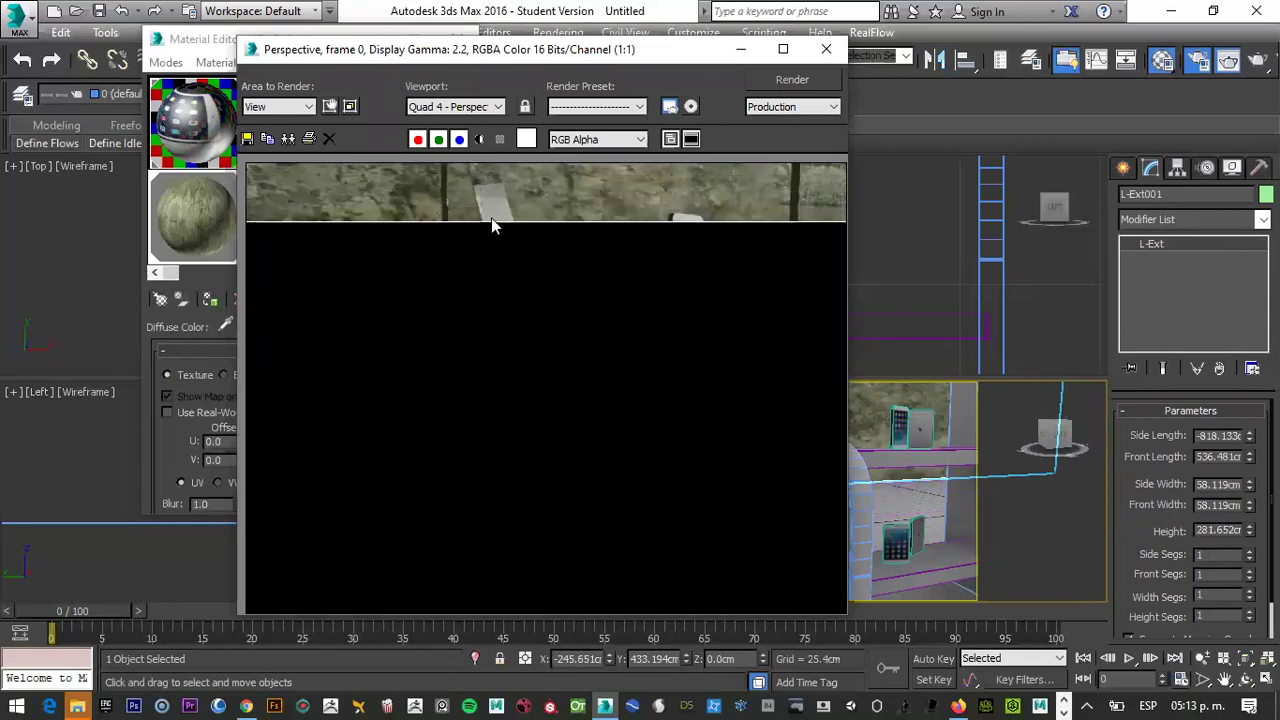
scroll(495, 235, up, 2)
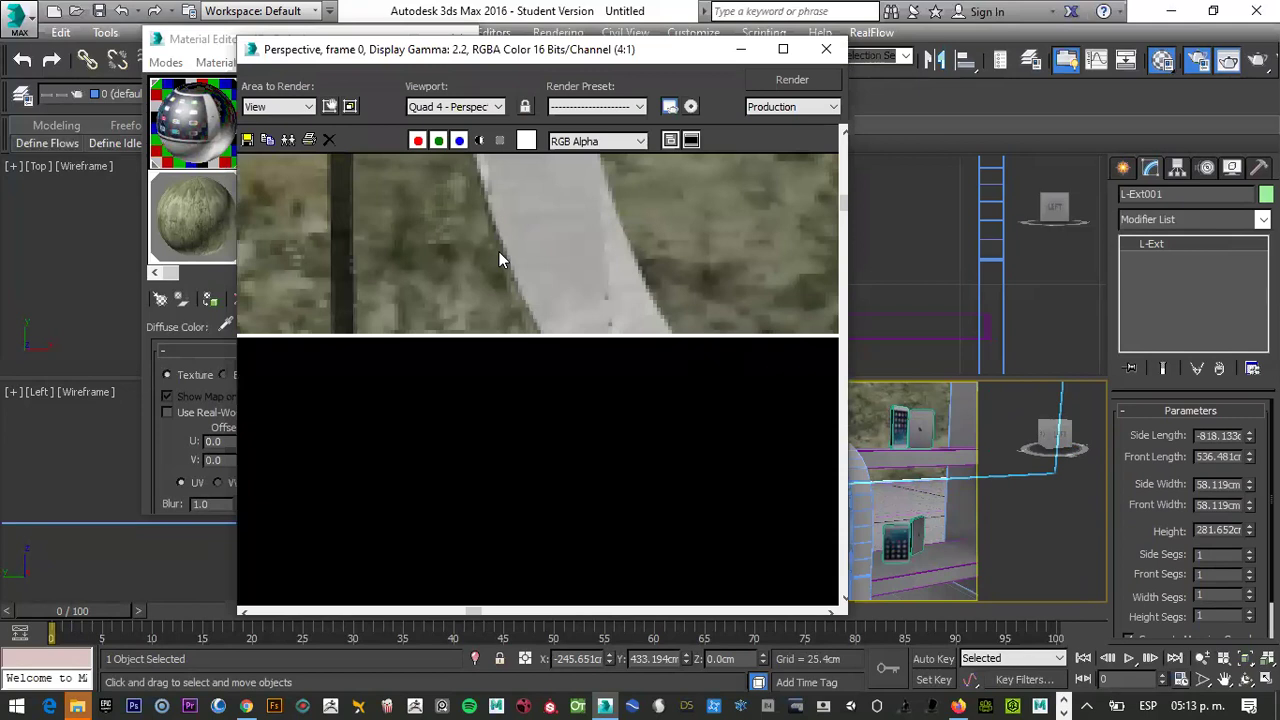
scroll(523, 285, down, 2)
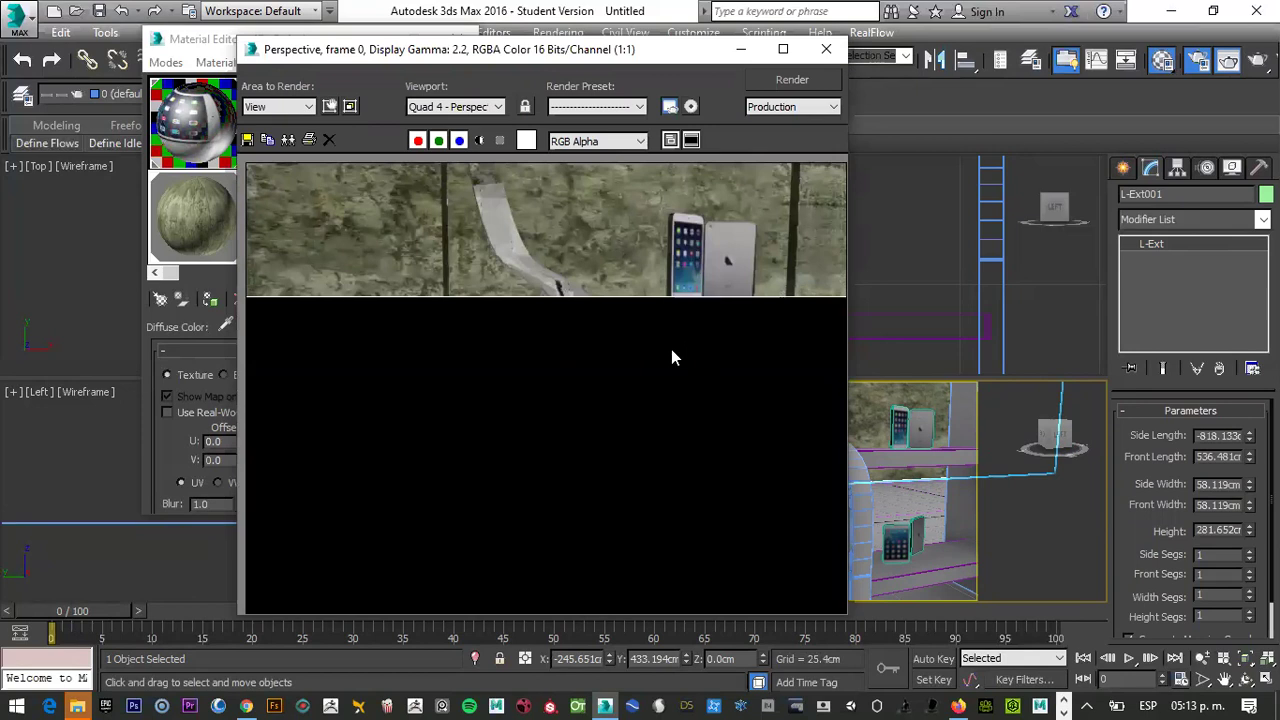
click(826, 52)
click(783, 205)
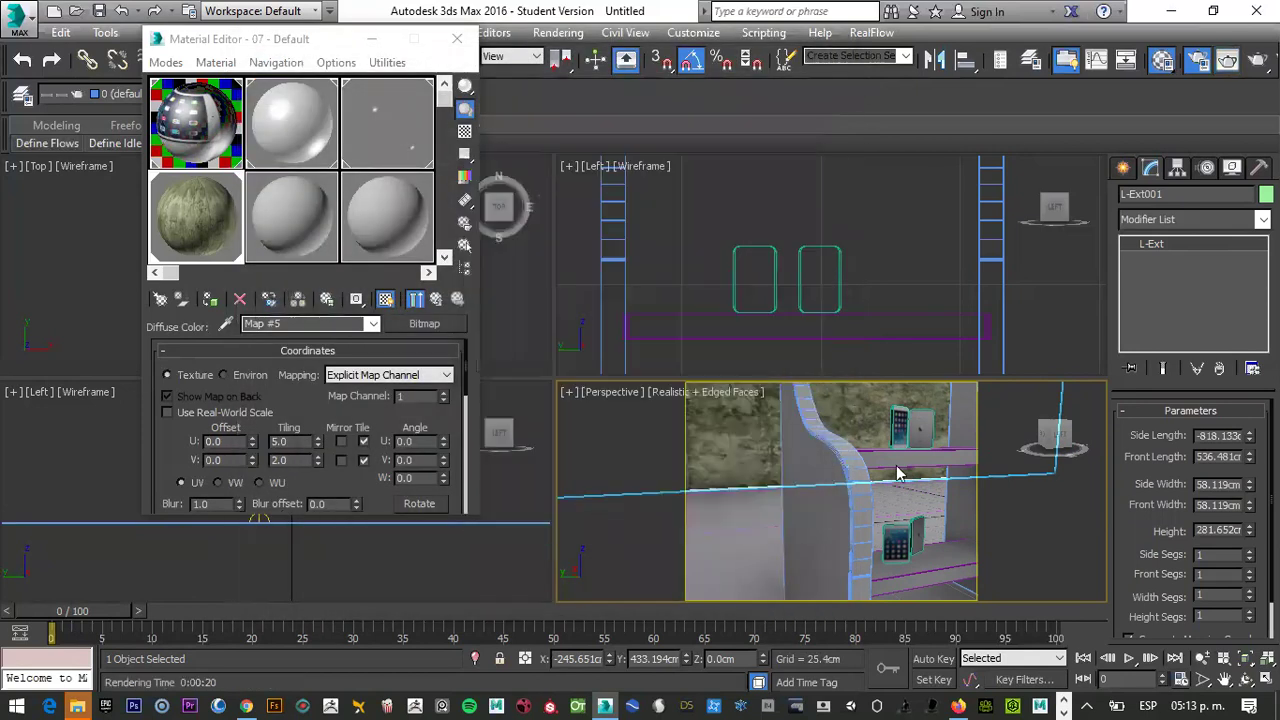
Maximize the Perspective viewport and move the Material Editor window aside to uncover the scene
scroll(901, 425, down, 3)
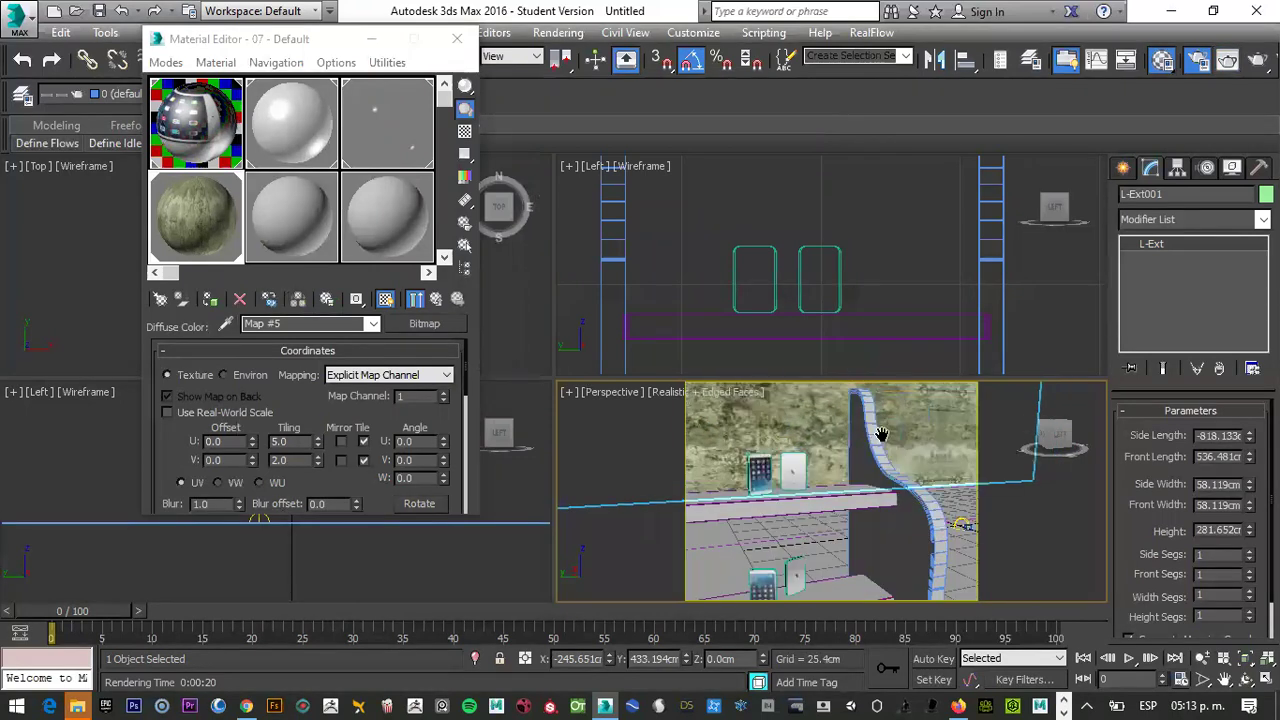
scroll(855, 456, up, 4)
scroll(848, 461, down, 2)
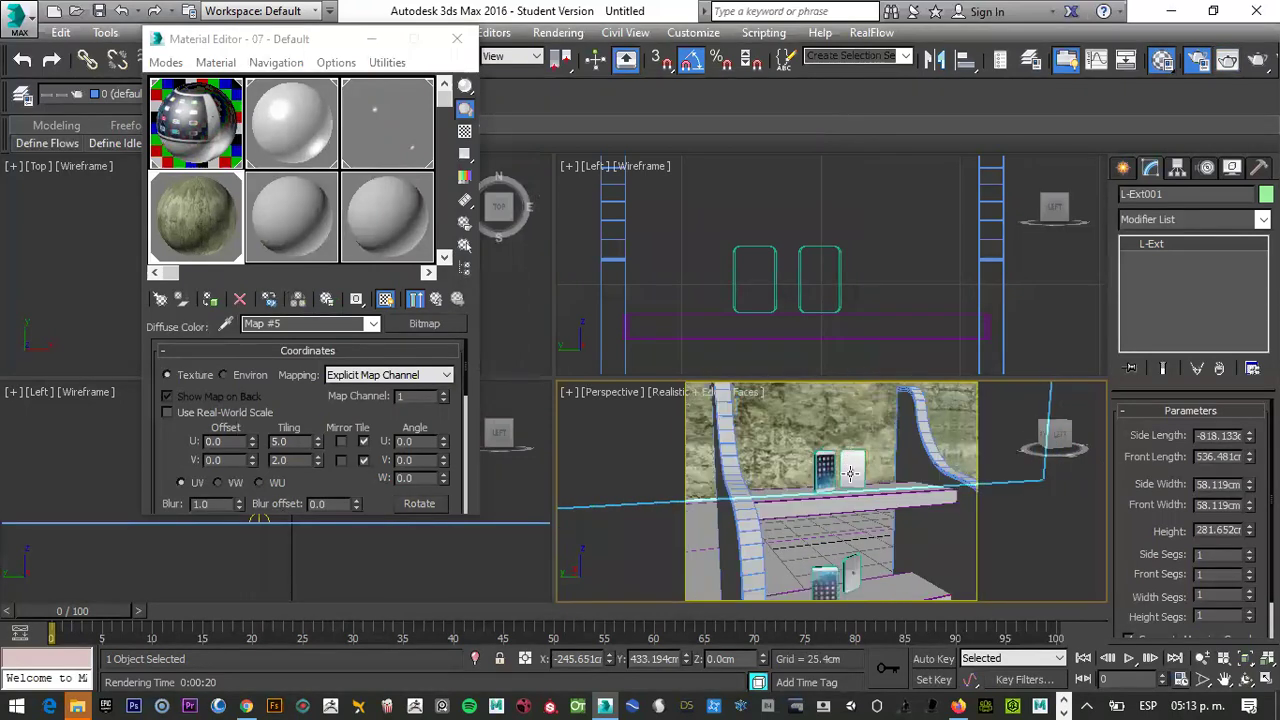
alt+middle_drag(879, 482, 876, 476)
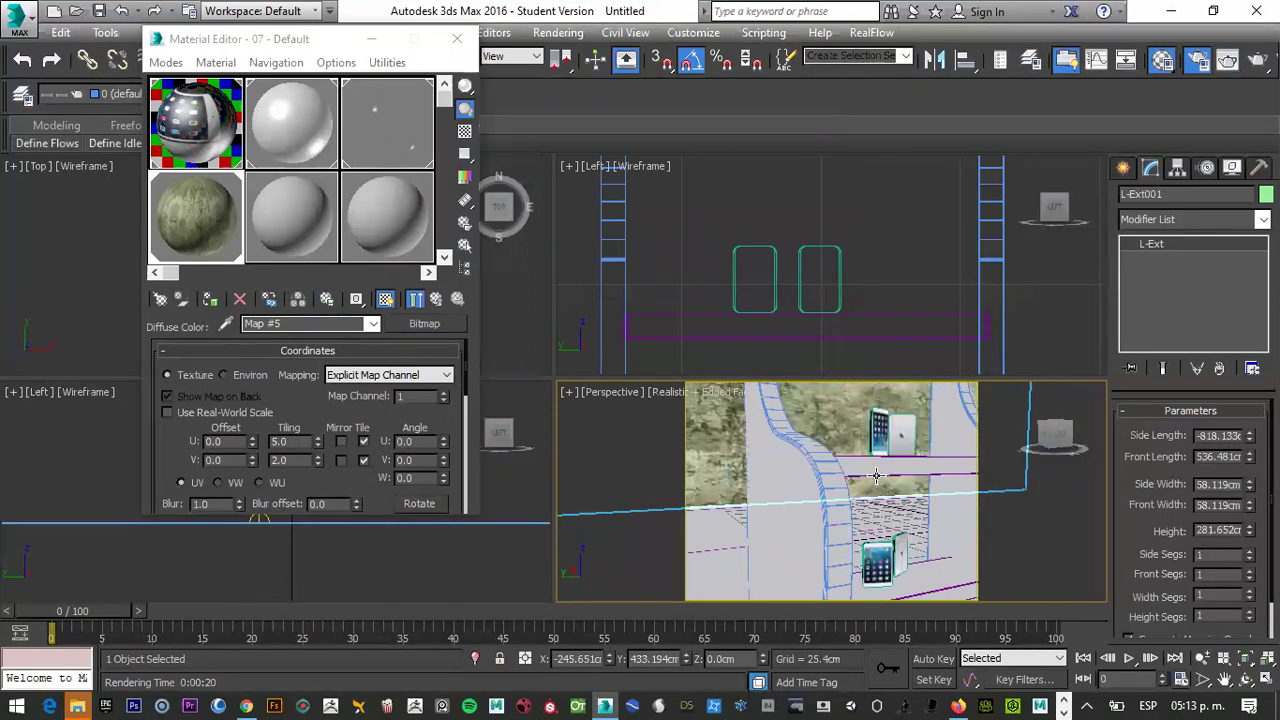
click(1204, 661)
click(1205, 658)
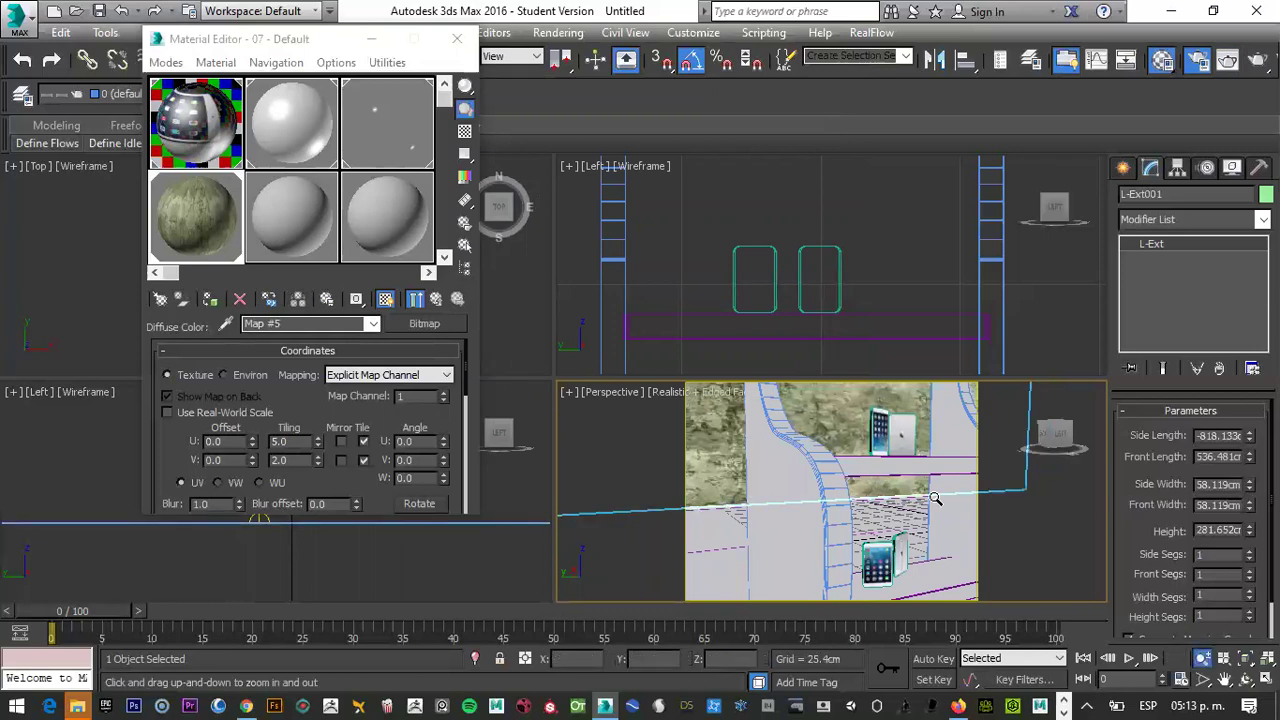
drag(915, 487, 912, 481)
scroll(912, 480, down, 2)
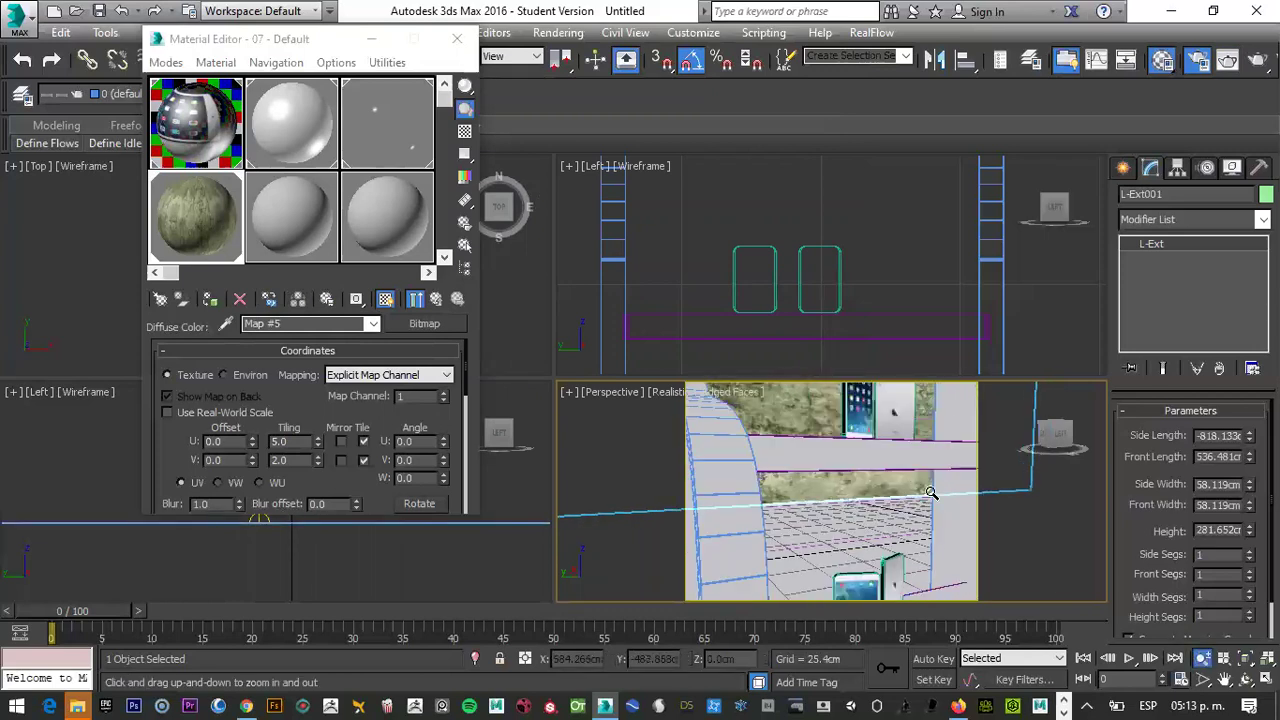
click(1223, 680)
middle_drag(857, 451, 859, 482)
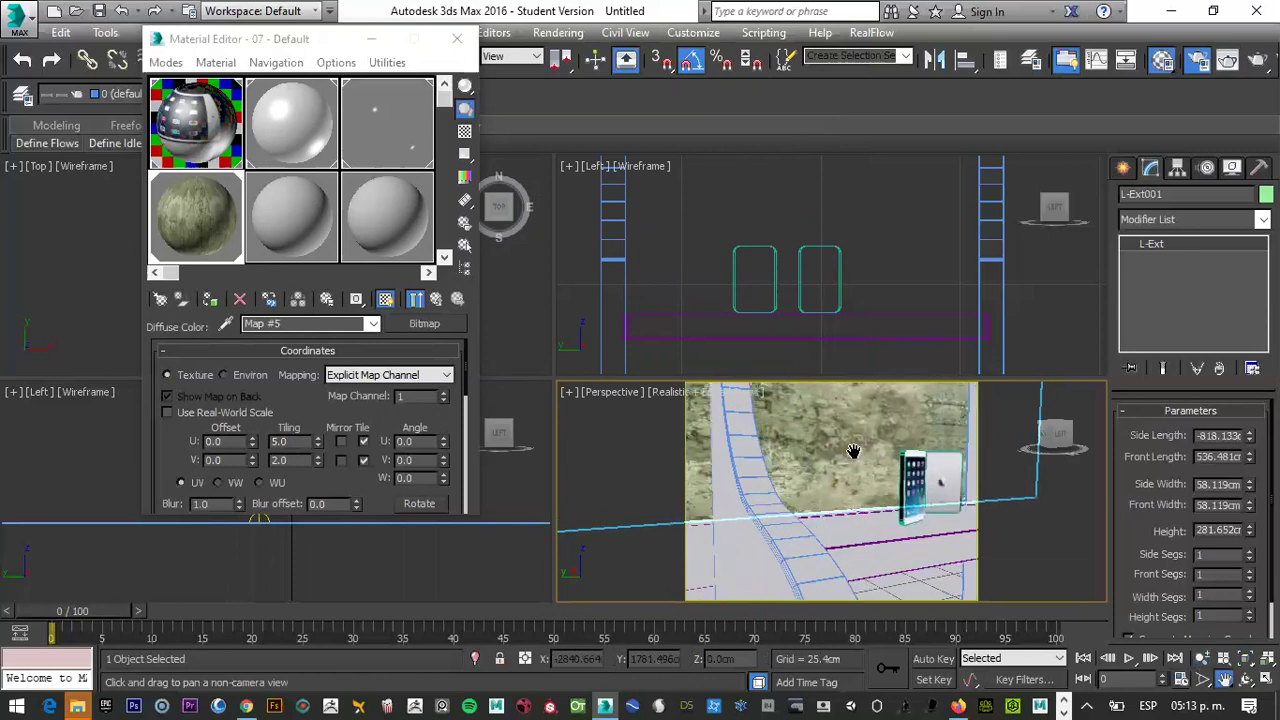
key(alt+w)
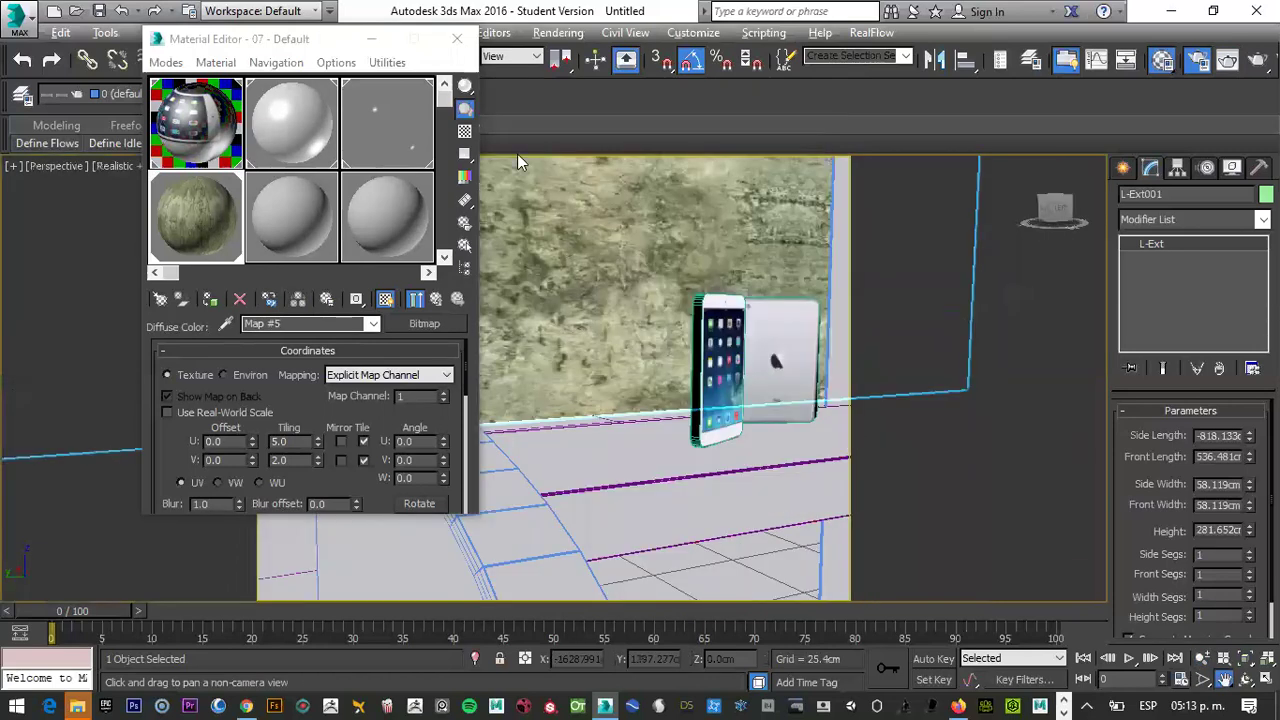
drag(250, 38, 71, 320)
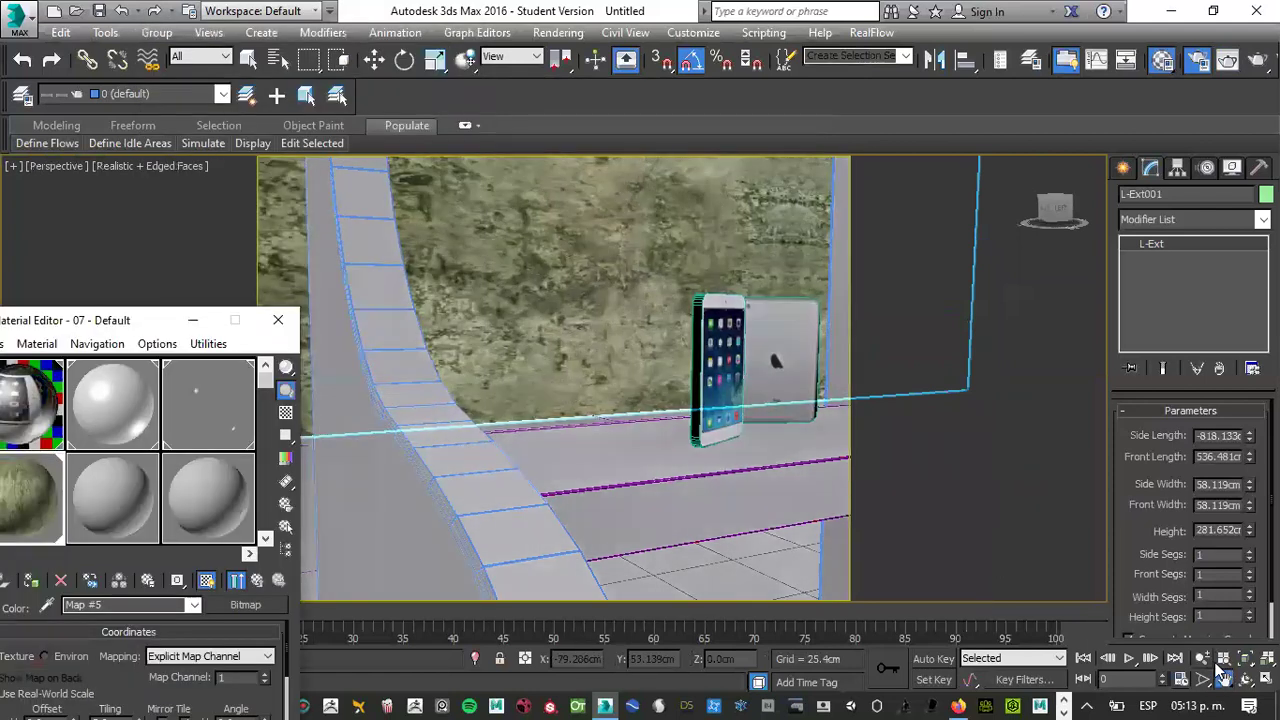
Test-render the stand from above, enlarge its side panels and shelf joint in the image, and cancel the render
click(1246, 679)
drag(720, 378, 653, 457)
scroll(653, 457, up, 6)
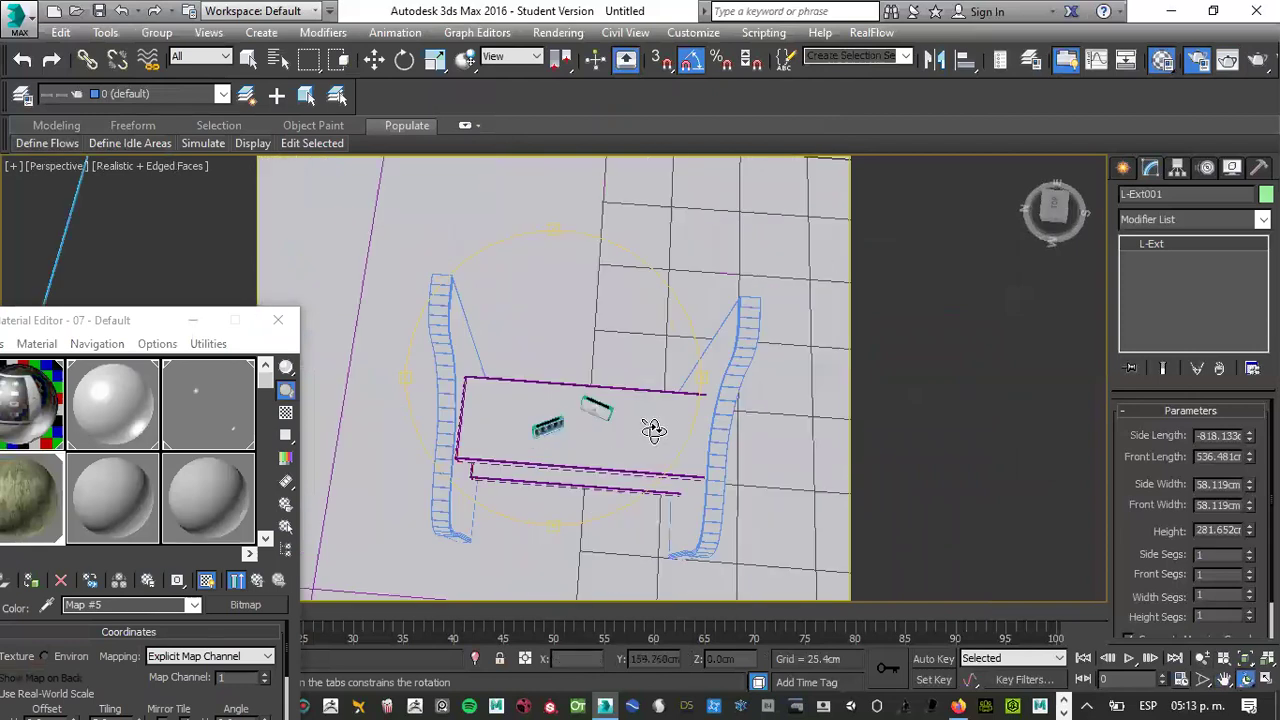
drag(587, 427, 586, 430)
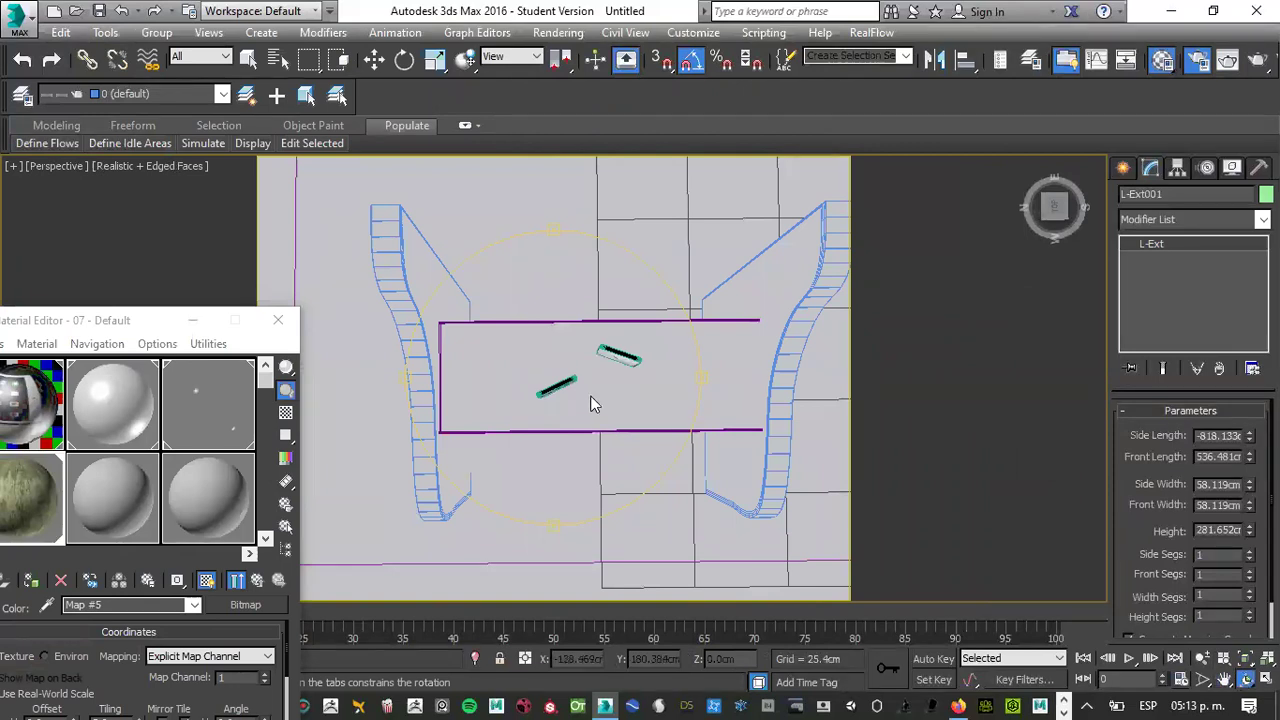
key(shift+q)
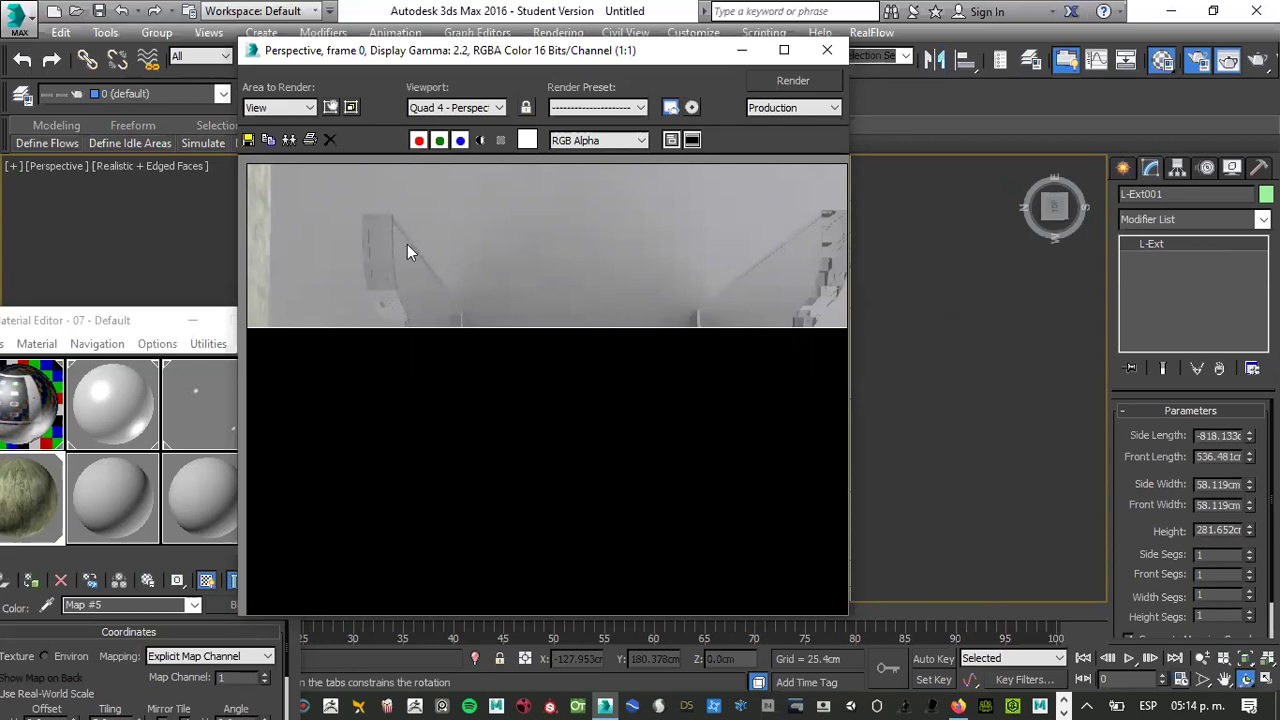
scroll(379, 201, up, 1)
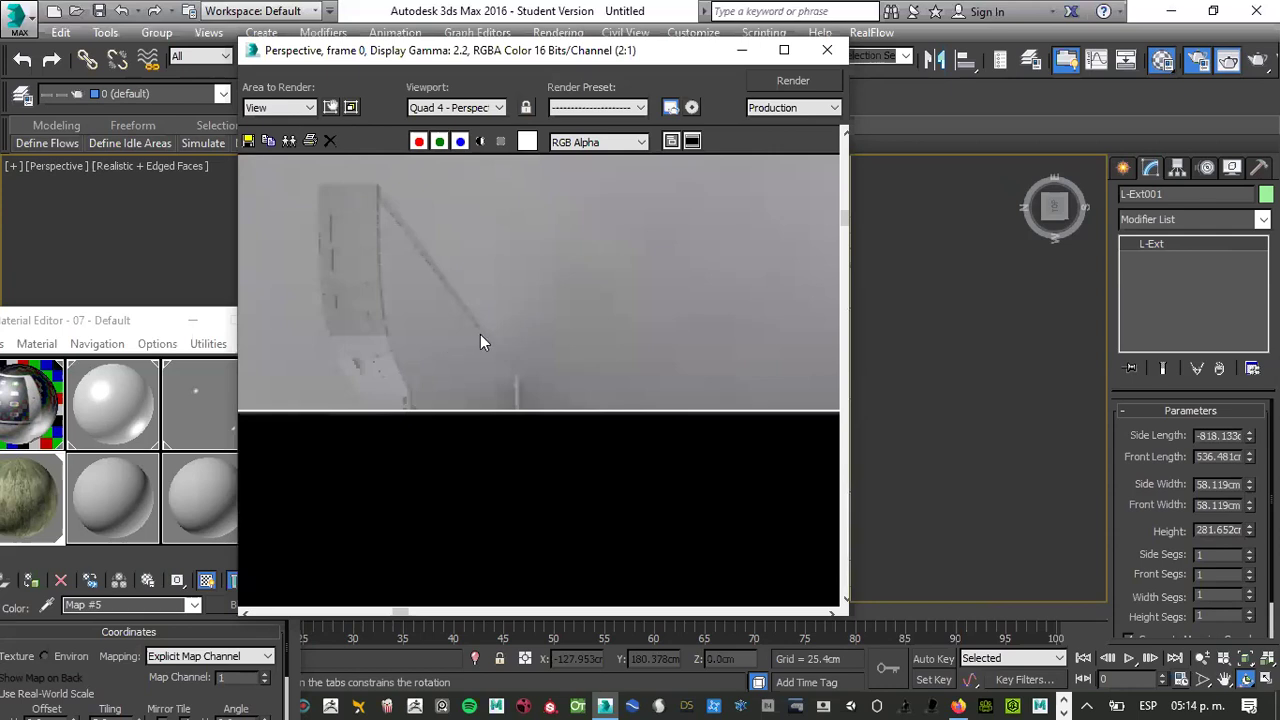
scroll(545, 342, down, 1)
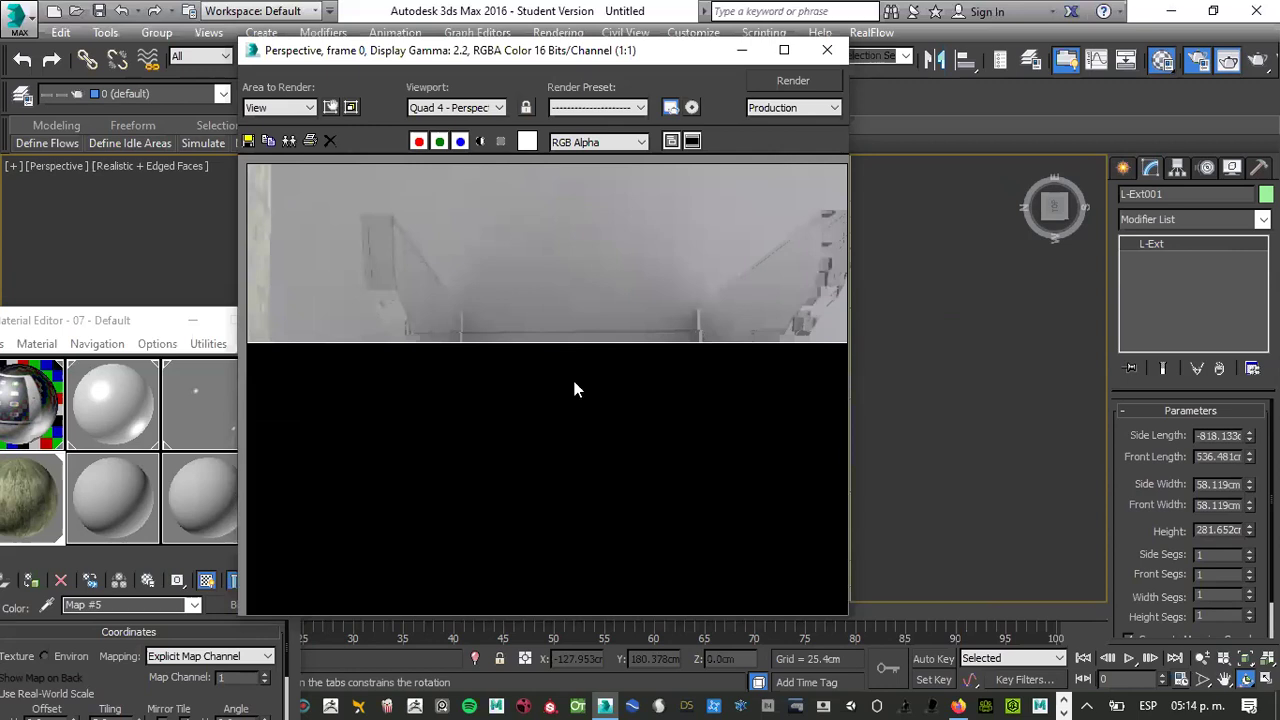
scroll(660, 305, up, 1)
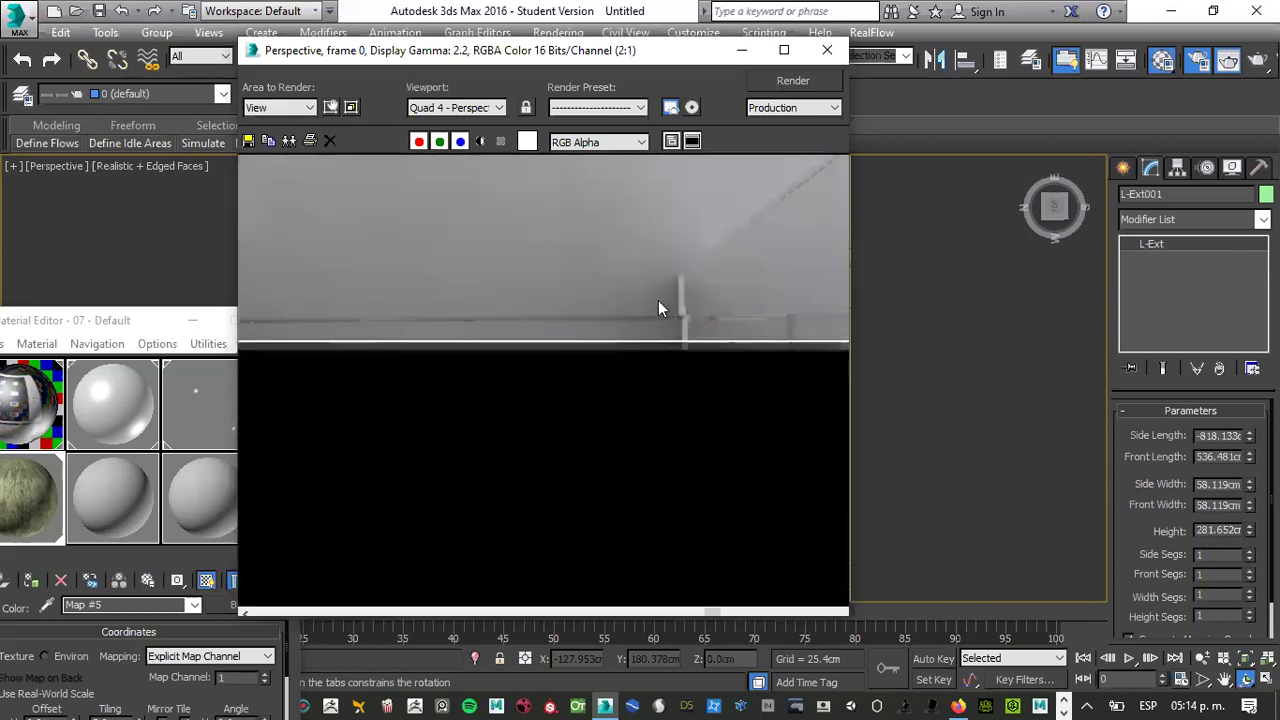
scroll(658, 308, up, 1)
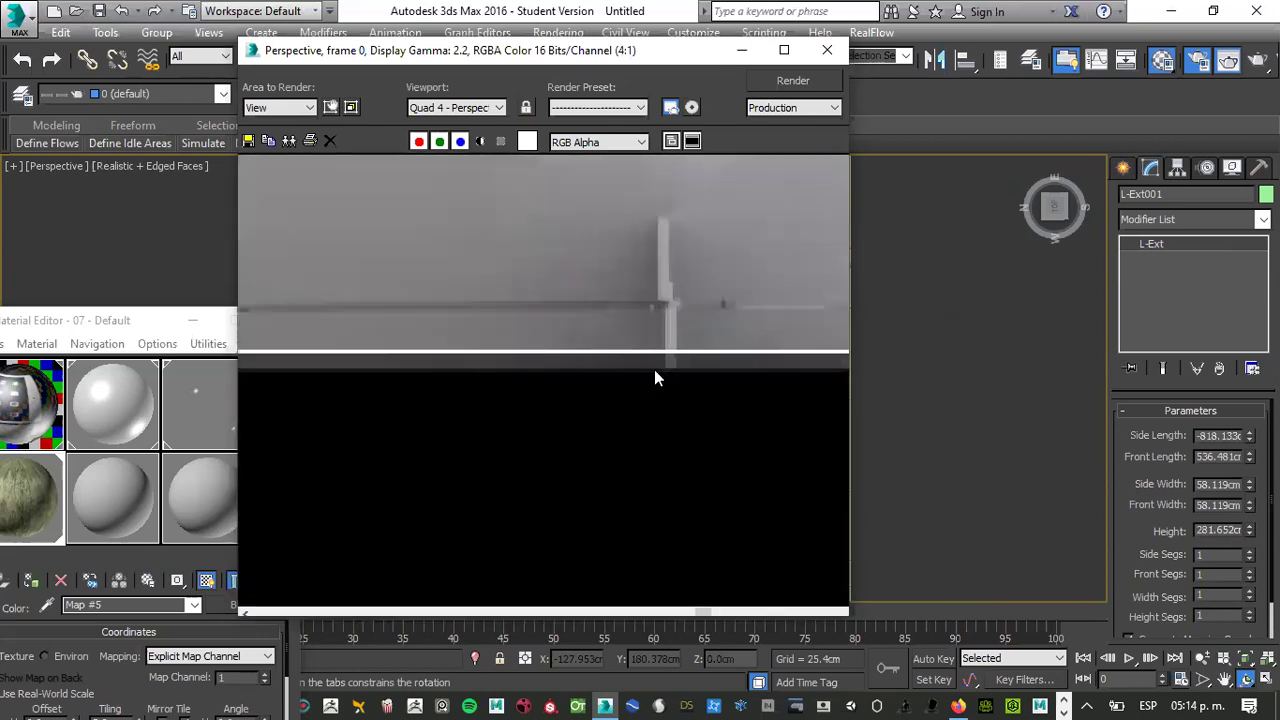
scroll(655, 369, down, 1)
scroll(656, 370, down, 1)
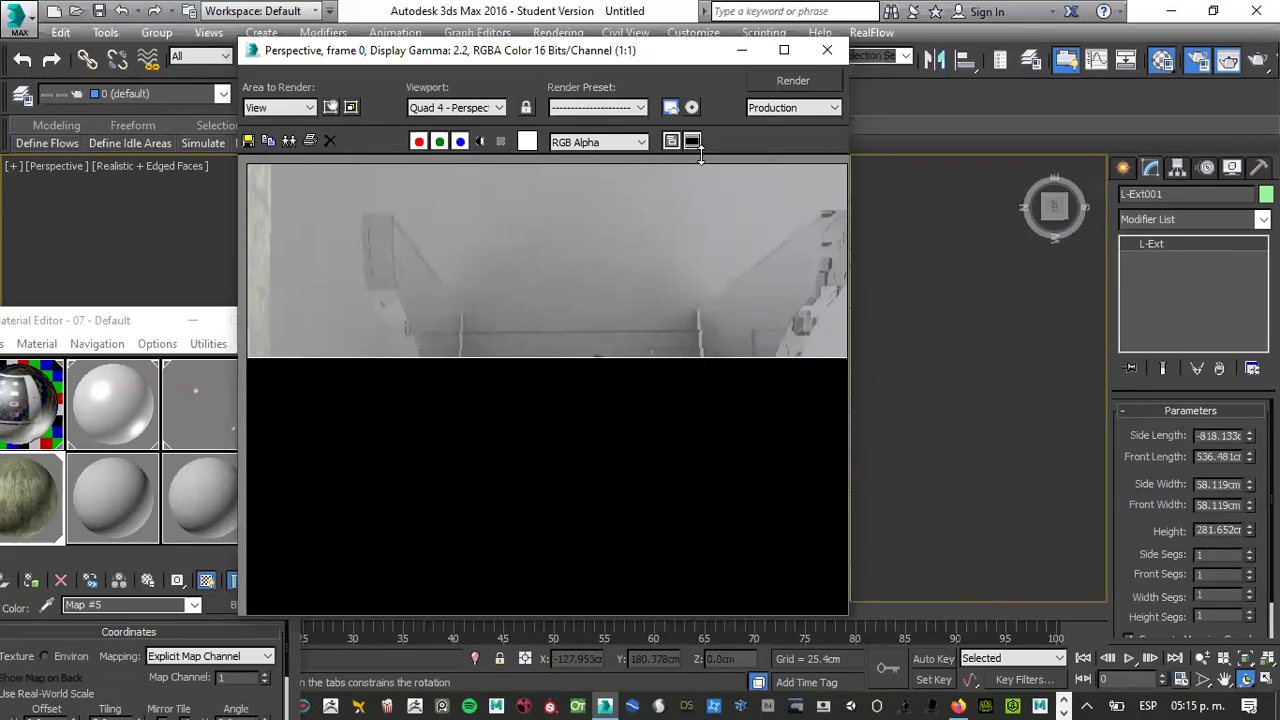
drag(652, 60, 479, 164)
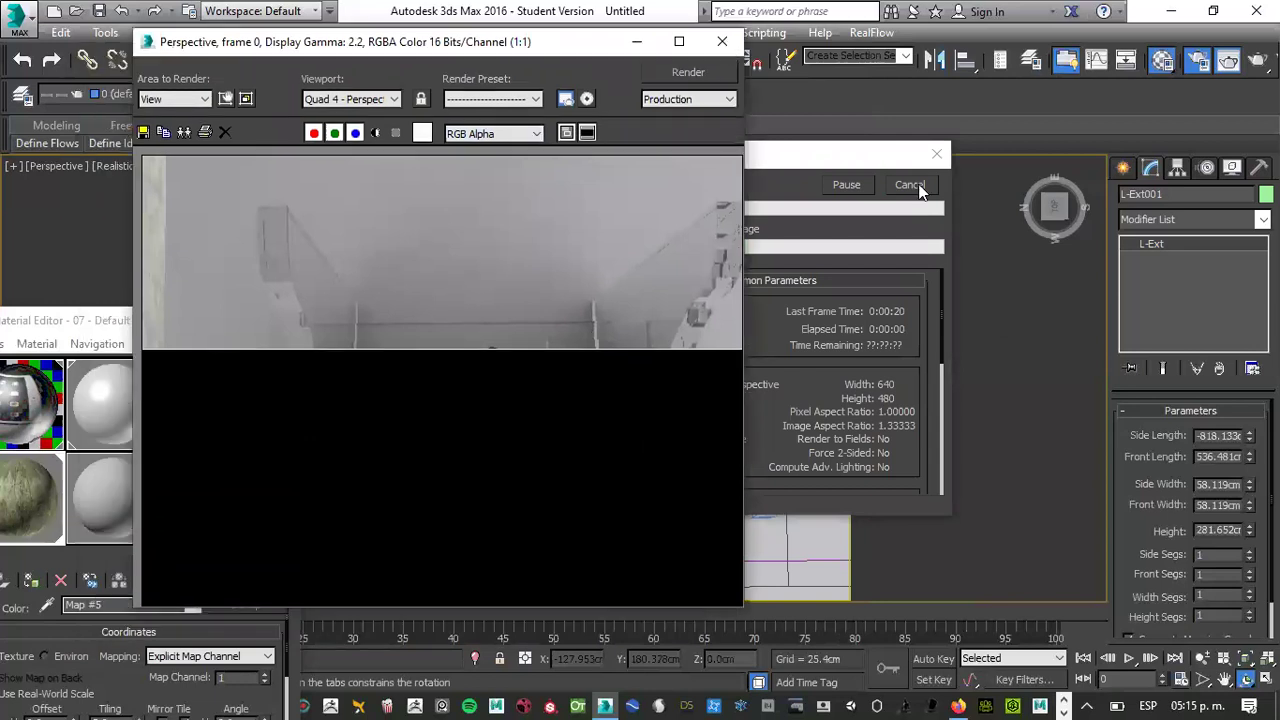
click(838, 262)
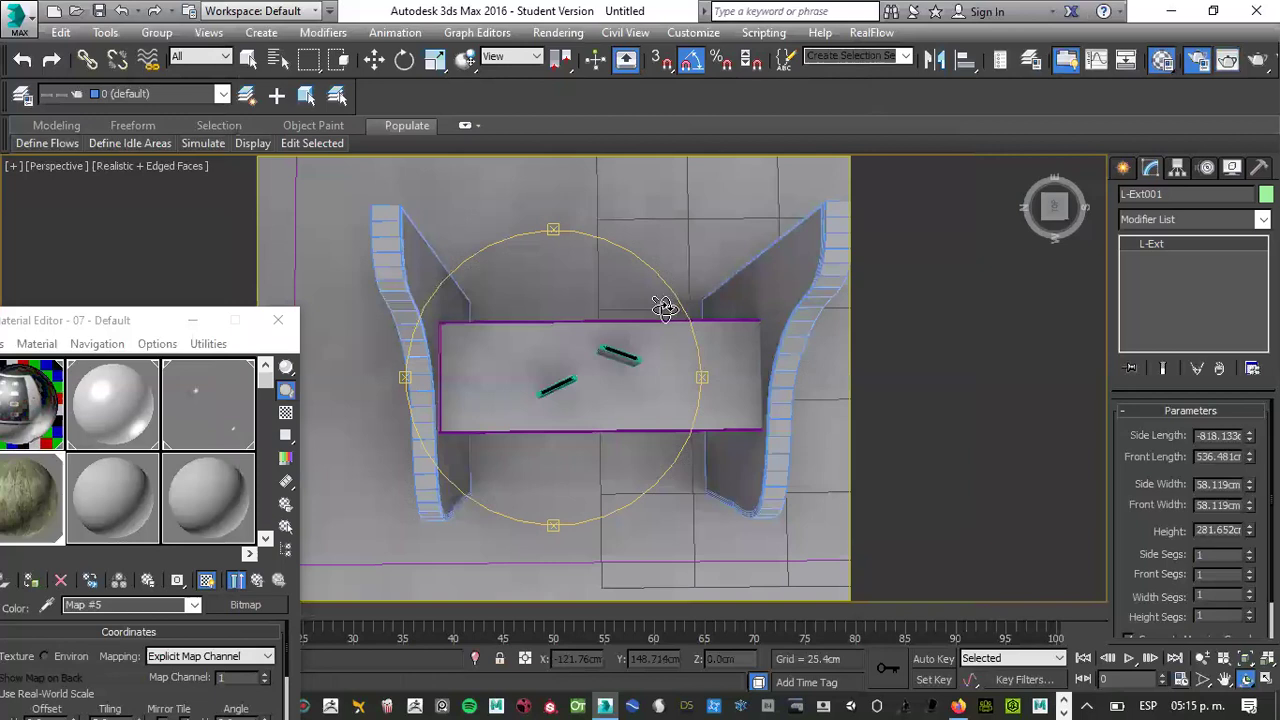
Select the tablet showing its back on the upper shelf and inspect both of that shelf's tablets up close
middle_drag(665, 309, 657, 311)
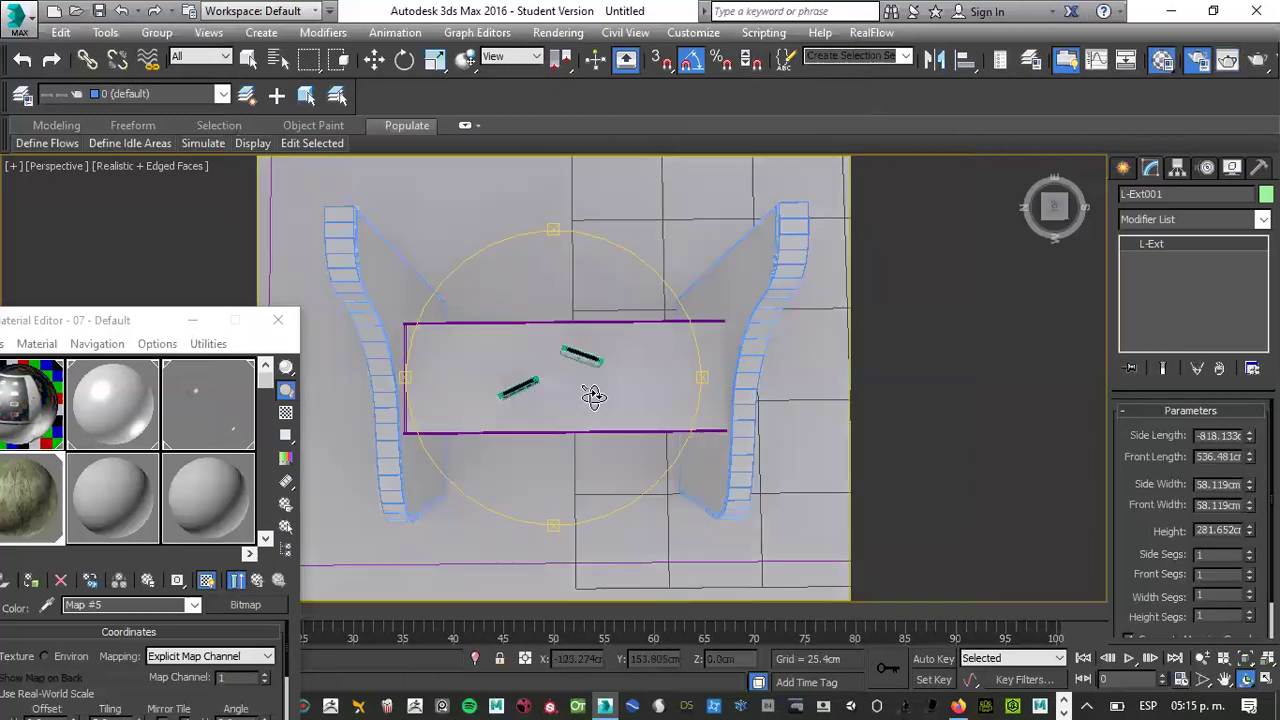
drag(593, 397, 584, 385)
scroll(584, 385, up, 5)
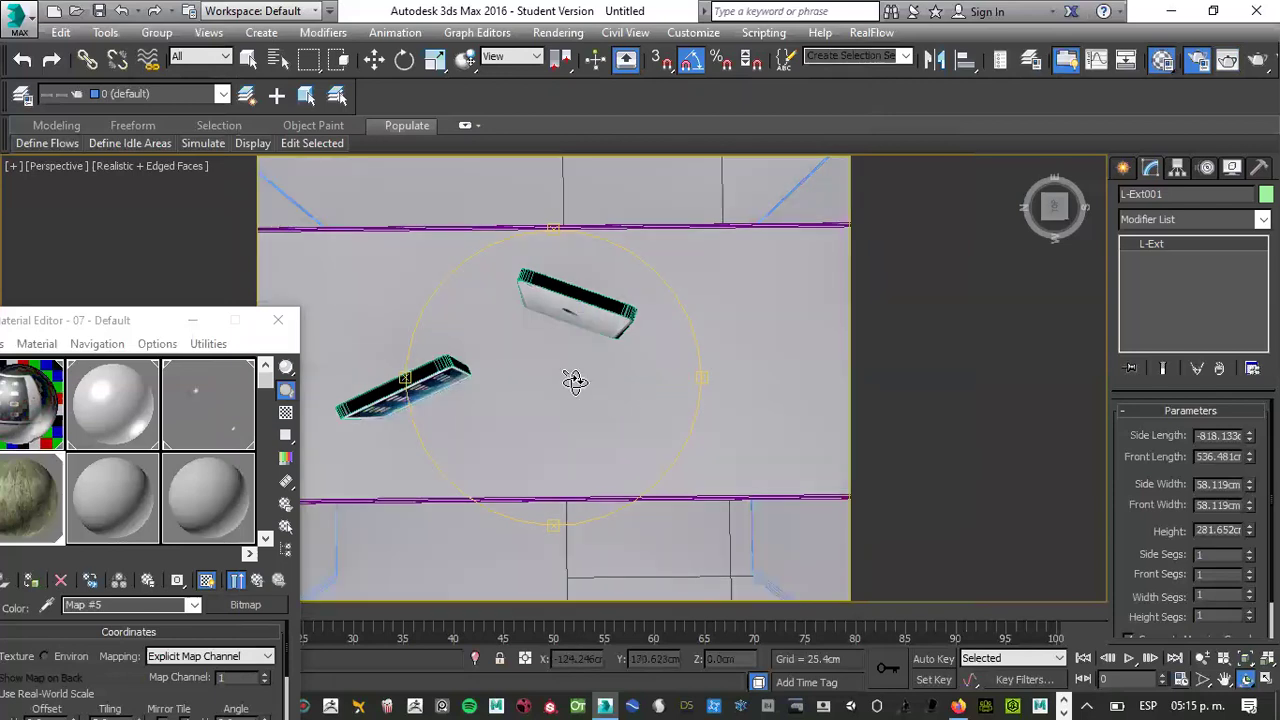
drag(594, 380, 631, 451)
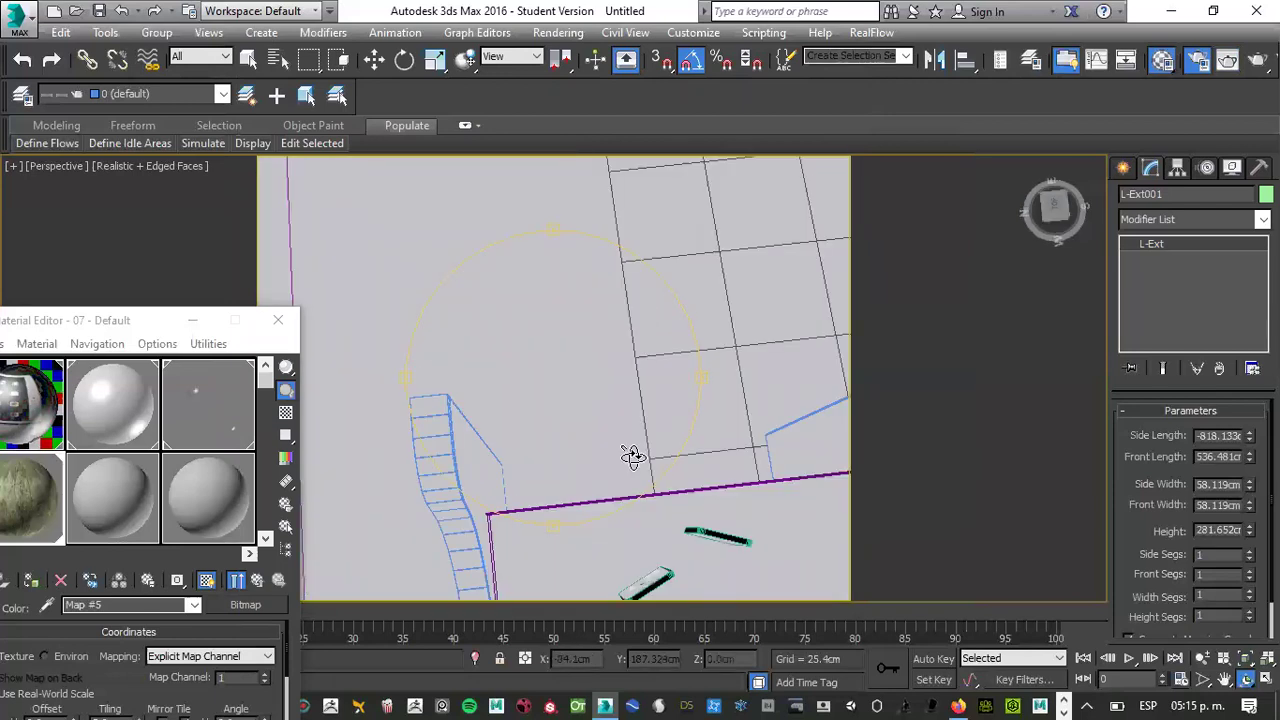
alt+middle_drag(696, 509, 698, 506)
click(712, 508)
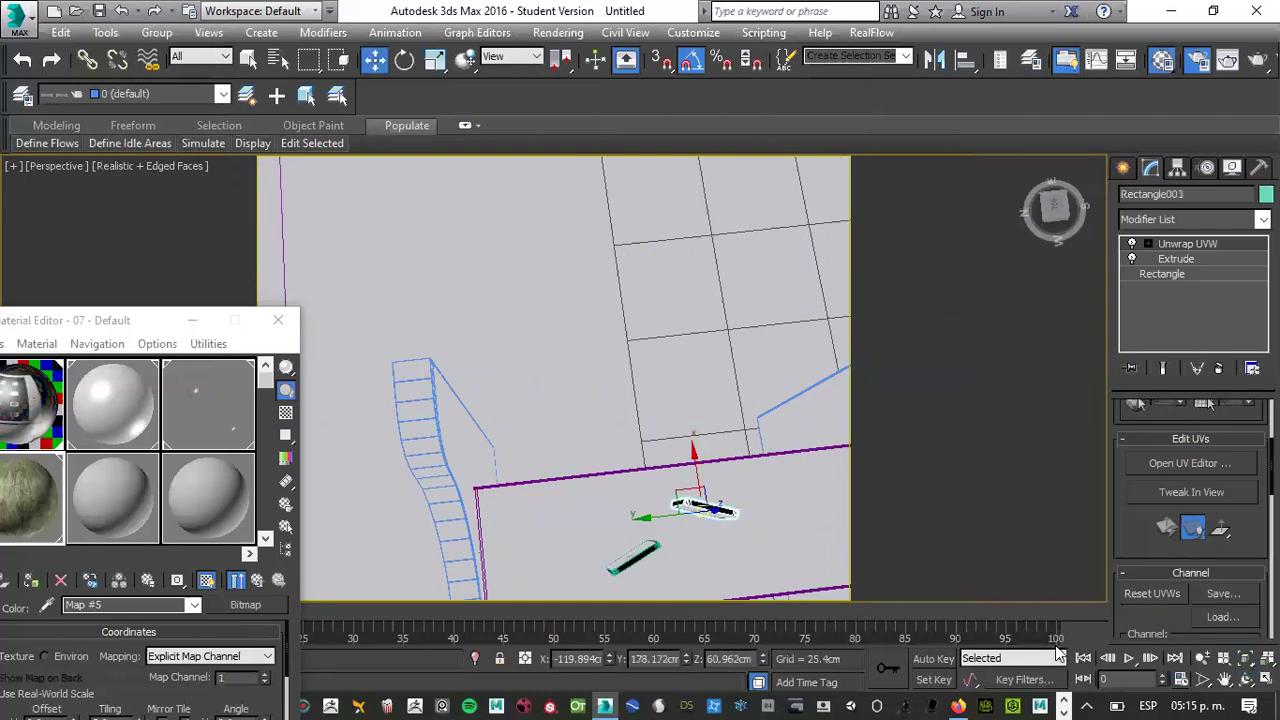
middle_drag(688, 504, 630, 376)
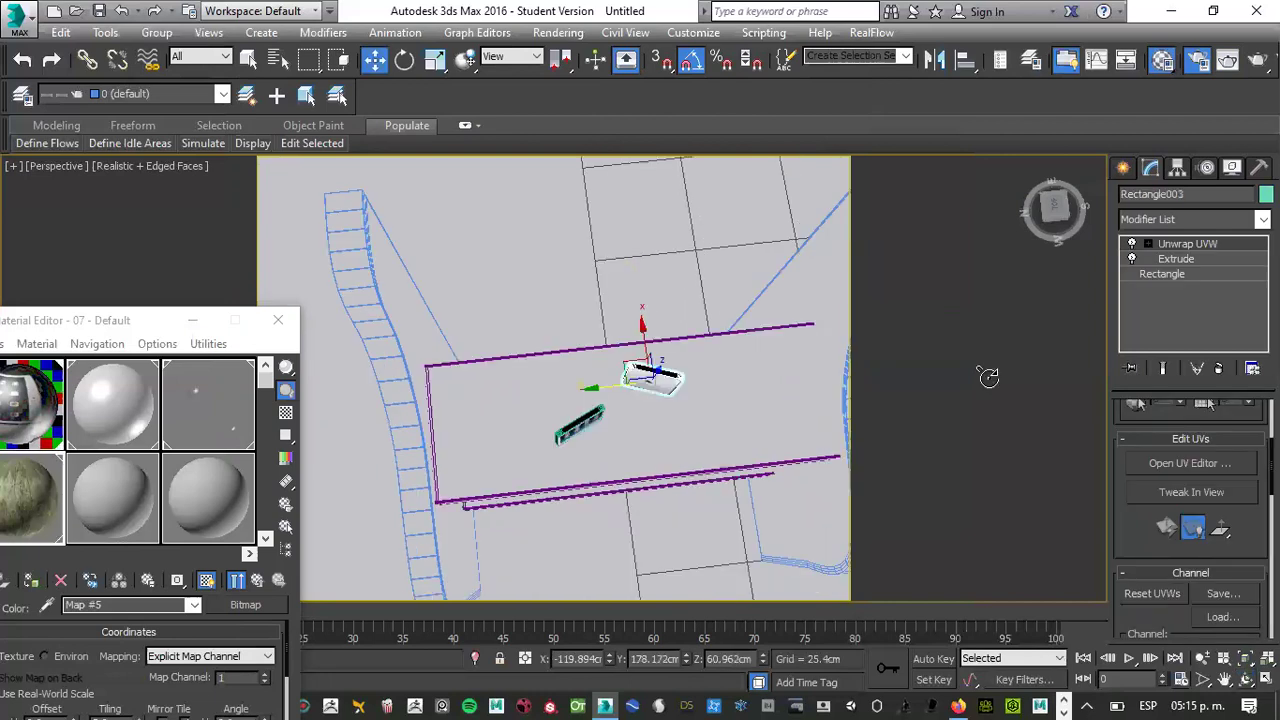
key(e)
drag(1050, 203, 1046, 208)
drag(586, 354, 594, 340)
mouse_move(593, 340)
alt+middle_down()
mouse_move(580, 303)
mouse_move(524, 302)
mouse_move(514, 283)
mouse_move(563, 160)
mouse_move(595, 403)
mouse_move(617, 349)
mouse_move(600, 390)
mouse_move(595, 357)
alt+middle_up()
scroll(600, 391, up, 3)
scroll(594, 360, down, 6)
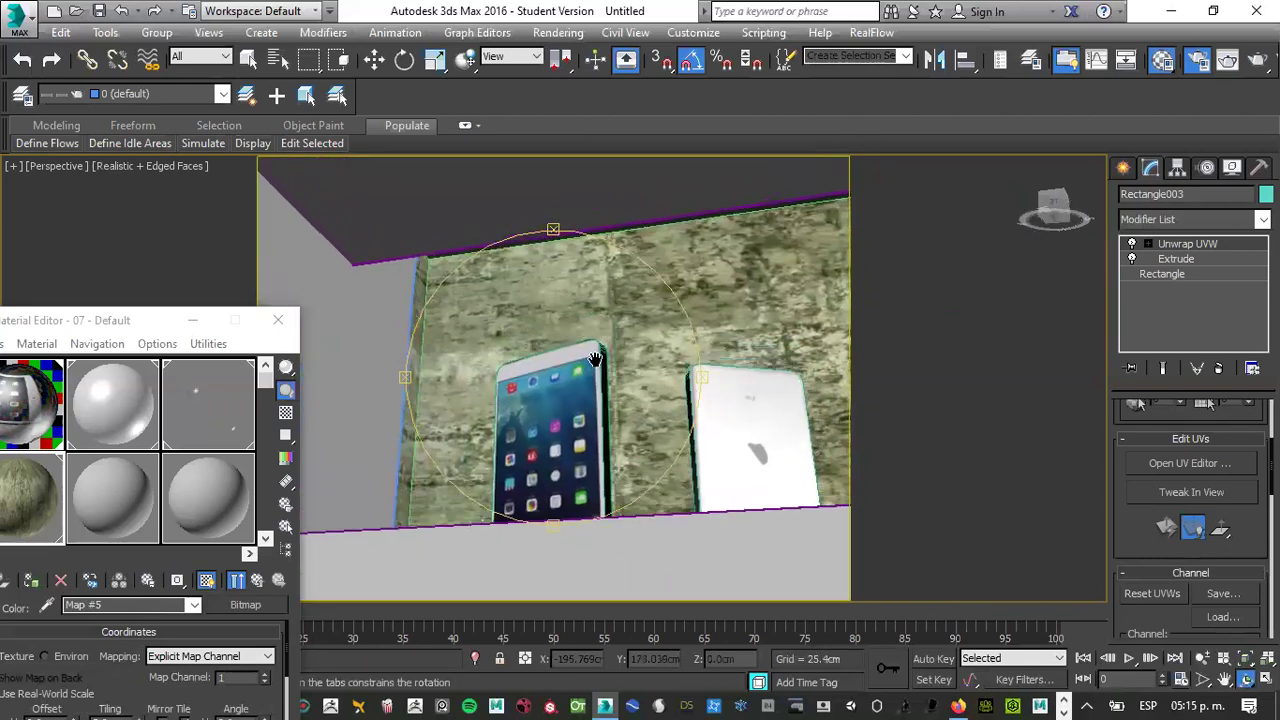
Examine the stand's curved side panels and shelves from the outer side
drag(566, 432, 589, 414)
scroll(590, 414, up, 3)
alt+middle_drag(588, 412, 620, 425)
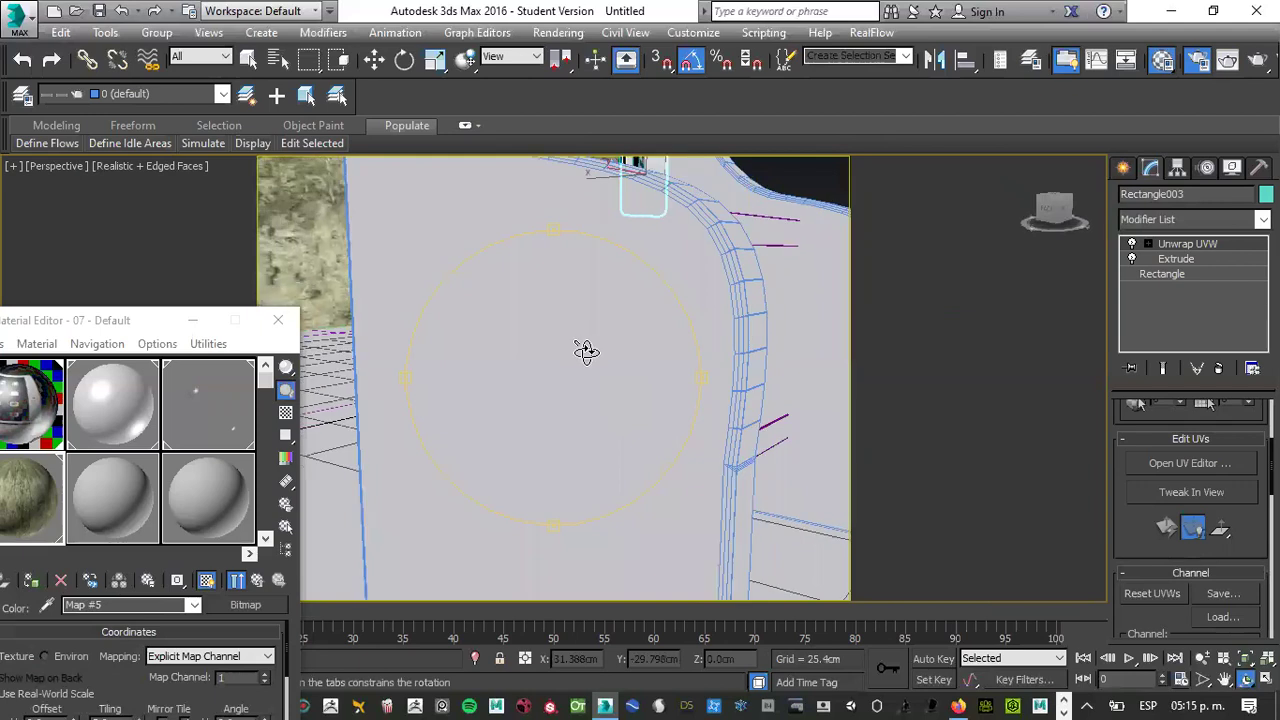
drag(585, 352, 585, 363)
scroll(610, 338, down, 4)
middle_drag(610, 338, 588, 388)
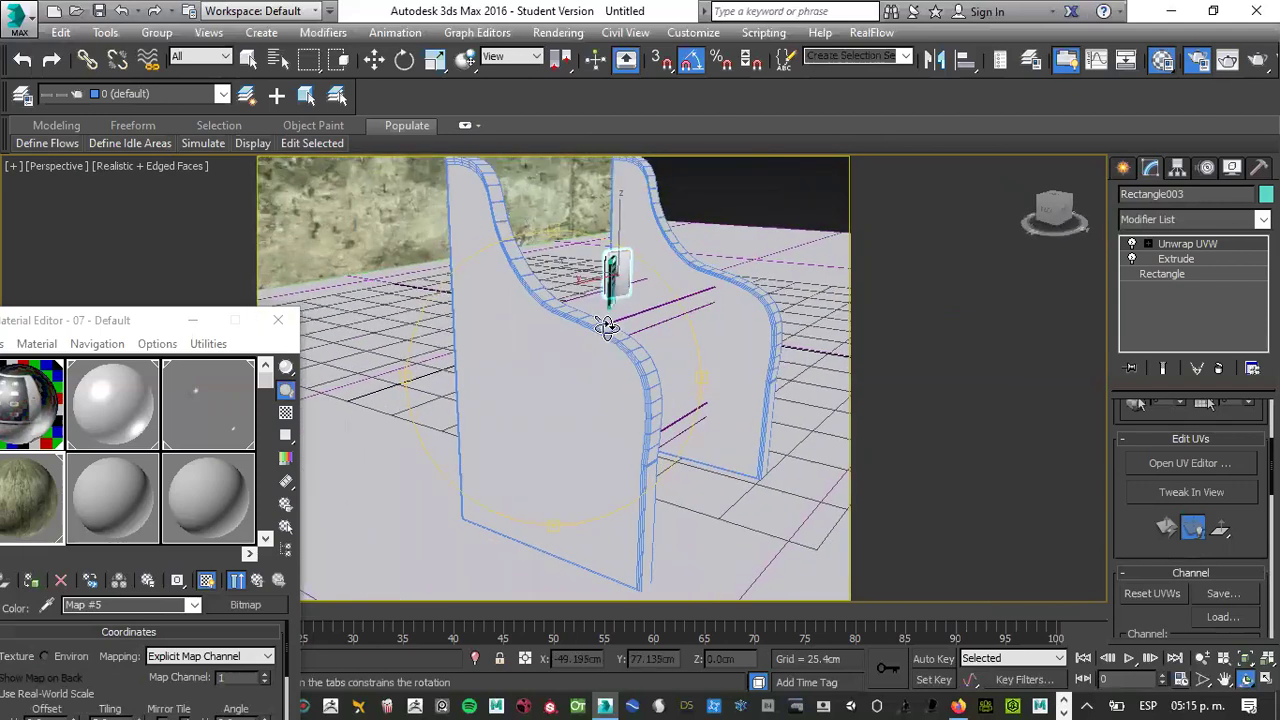
Select the screen-facing tablet on the upper shelf and render the stand from the front with both shelves' tablets in view
scroll(610, 318, up, 5)
key(w)
click(608, 267)
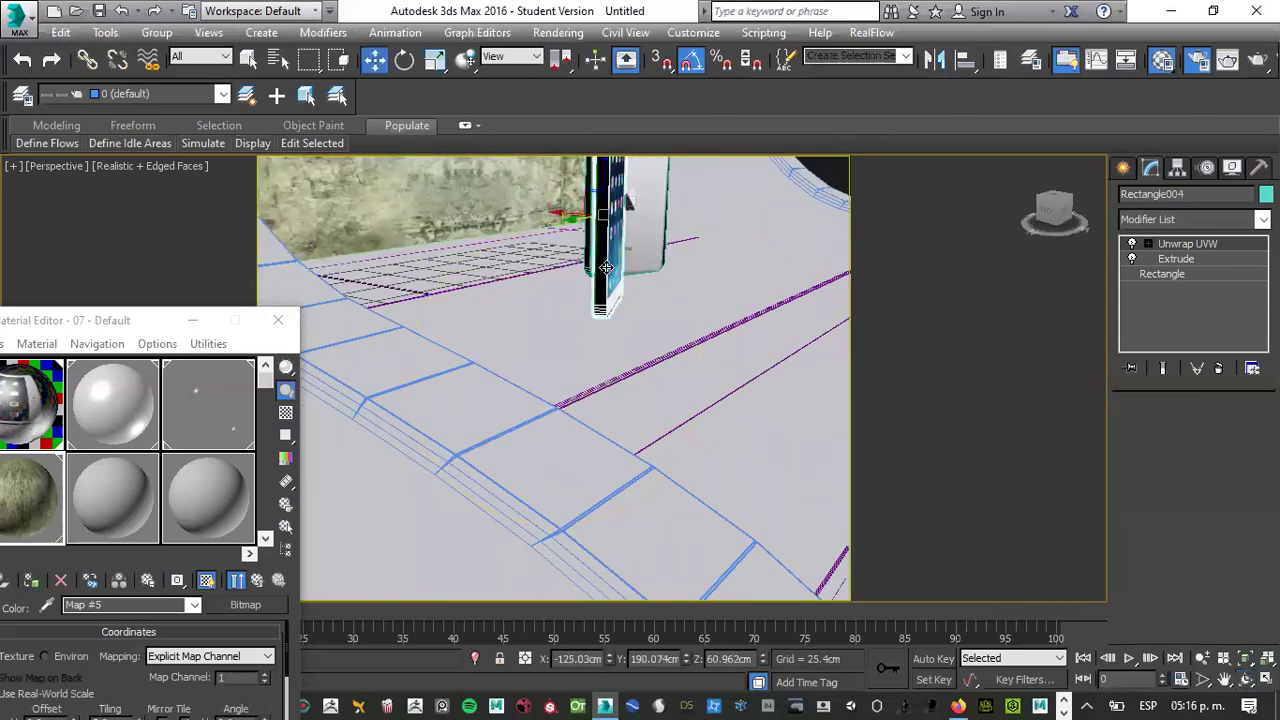
scroll(607, 268, down, 5)
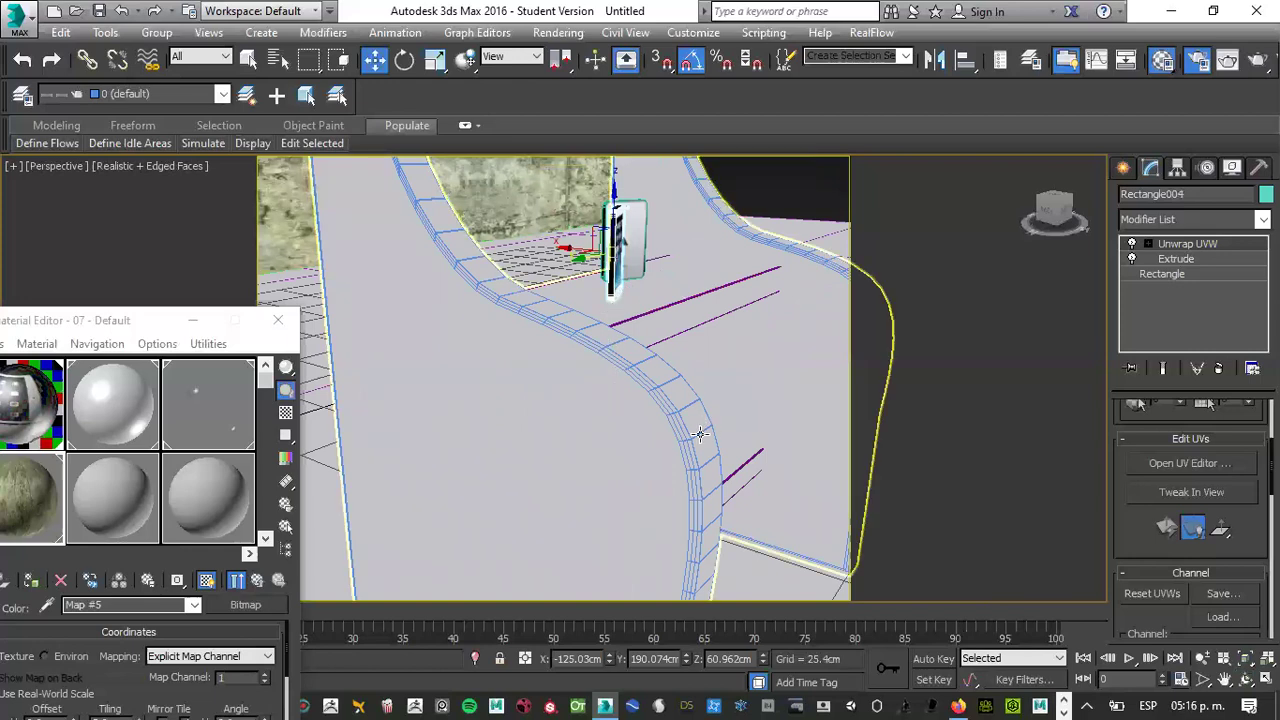
alt+middle_drag(694, 429, 700, 374)
key(shift+q)
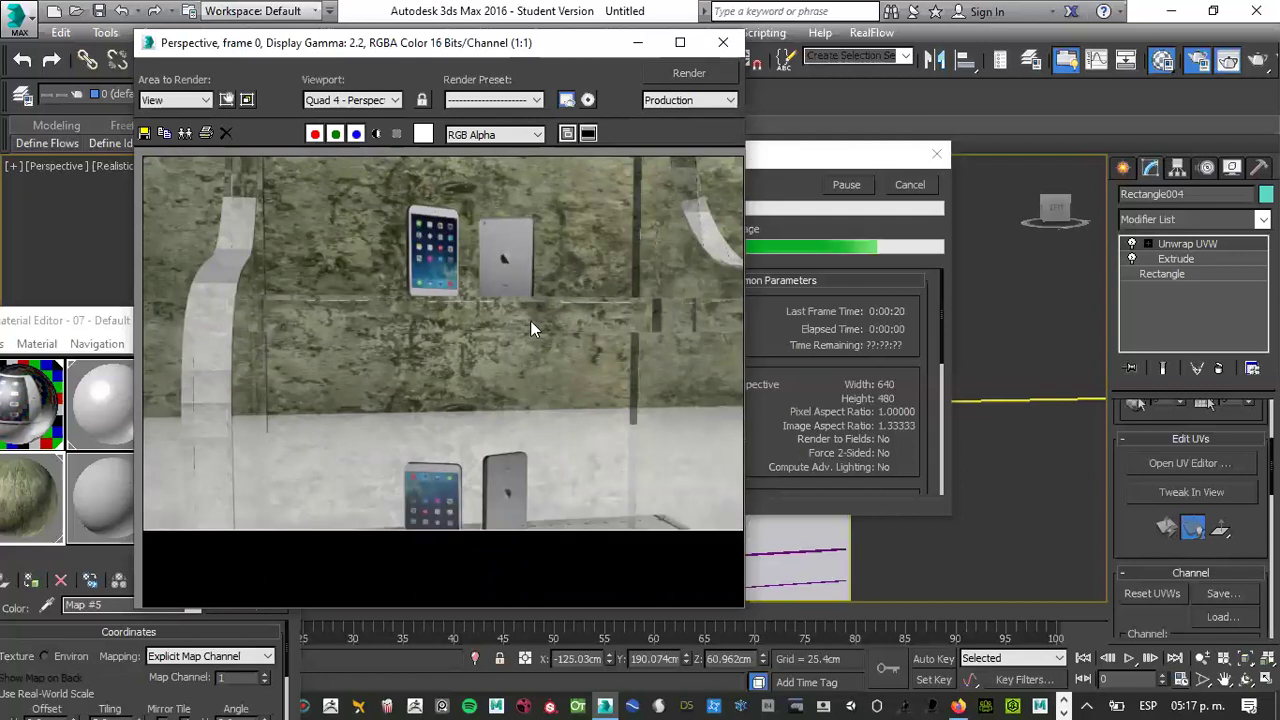
drag(447, 47, 490, 48)
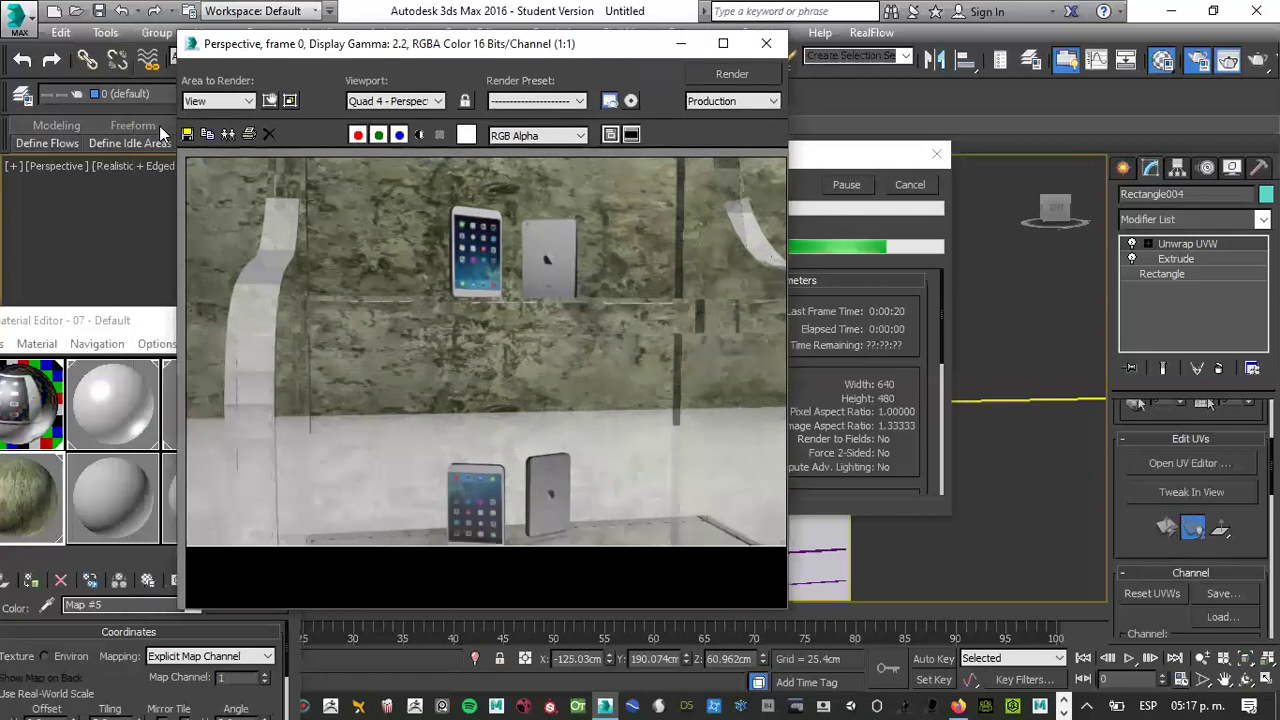
Start saving the rendered image in the desktop folder "000 phone" under the name "Apellido Nombre_ Stand_1"
click(187, 135)
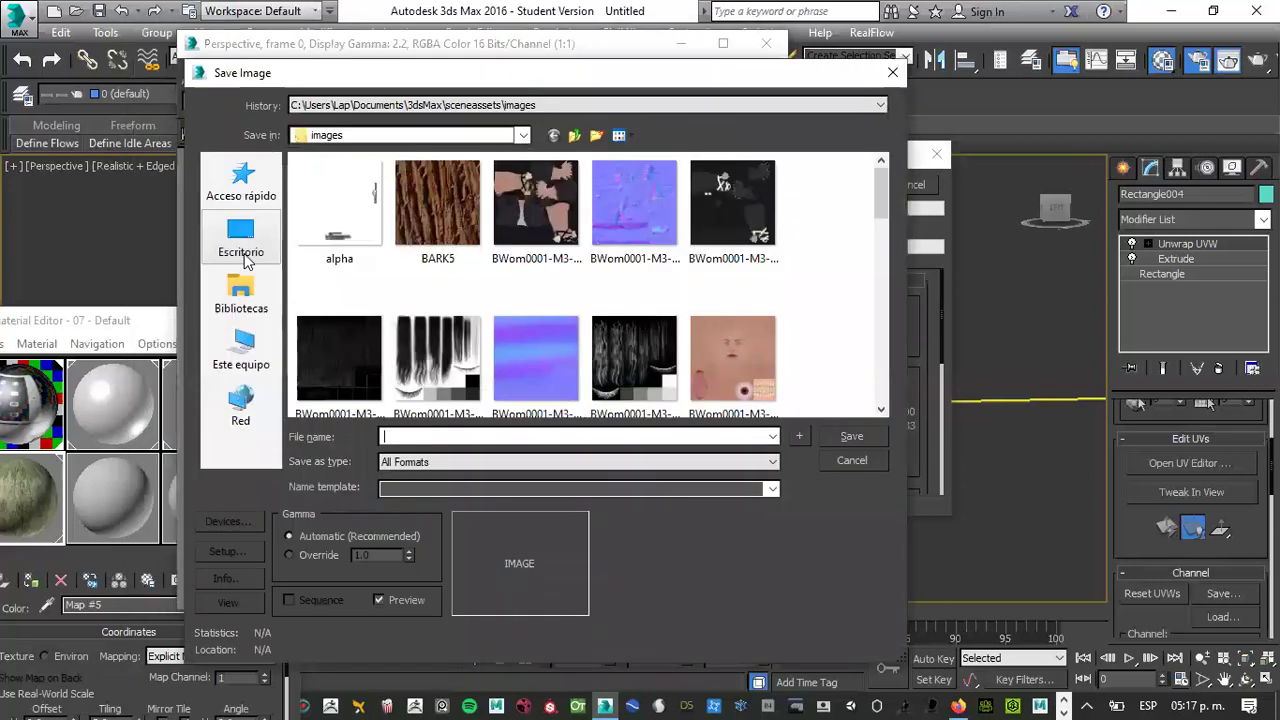
click(245, 255)
double_click(410, 330)
click(427, 435)
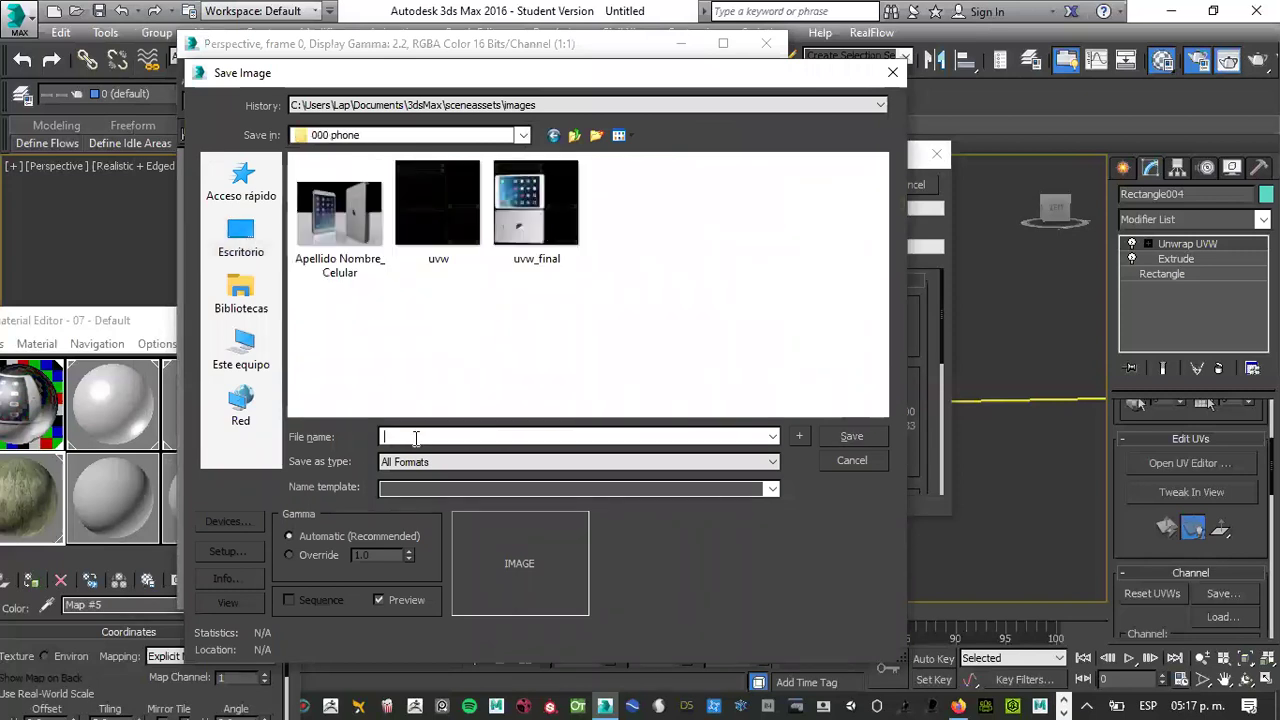
text(a)
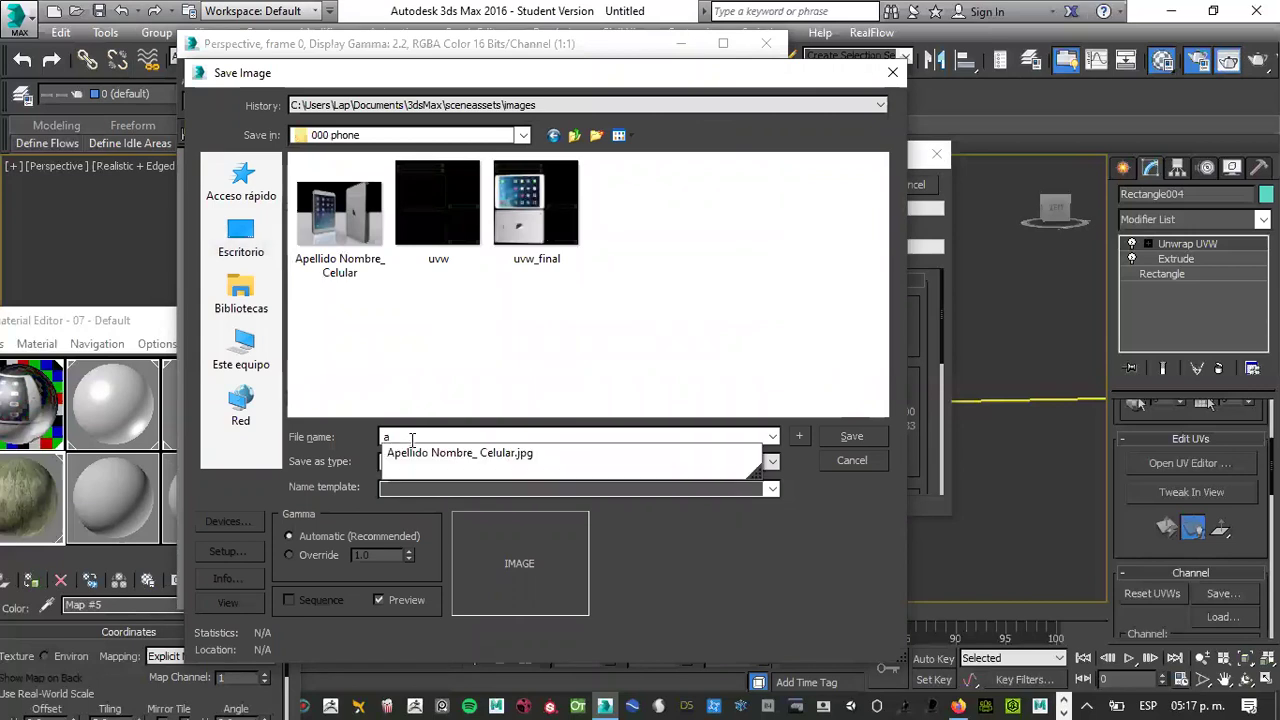
click(492, 452)
click(466, 437)
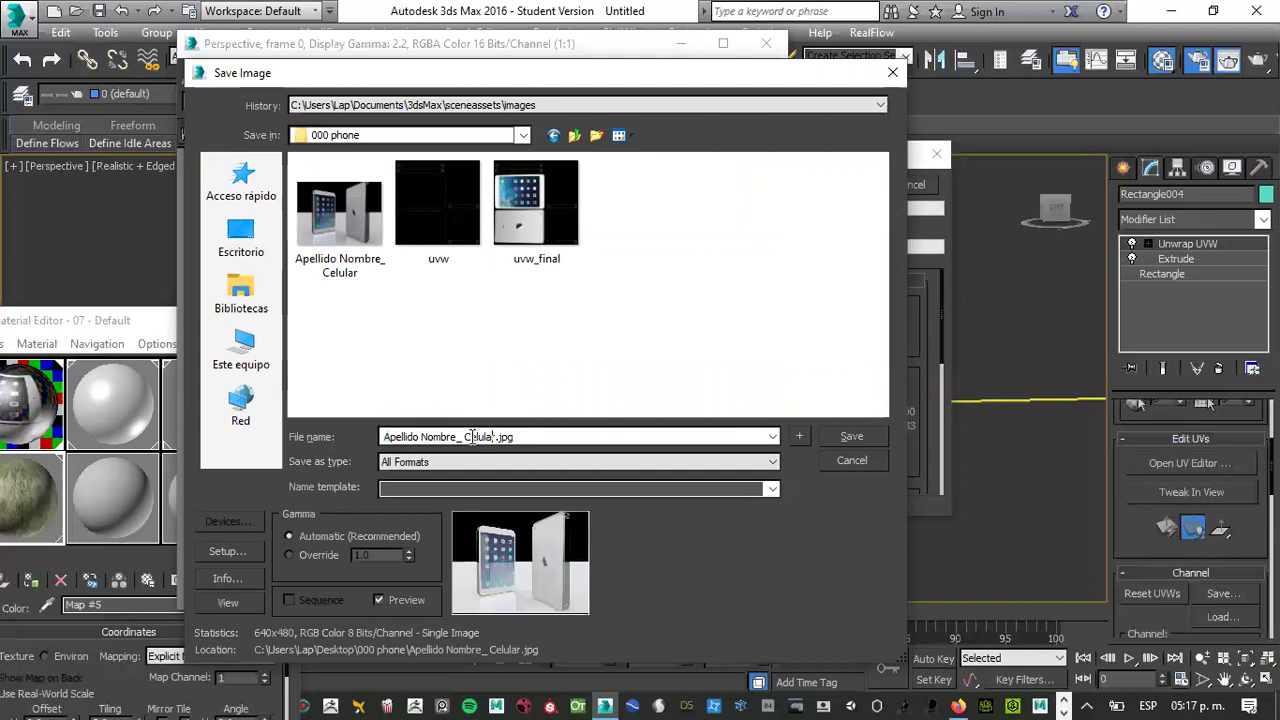
drag(465, 437, 500, 438)
text(Sta)
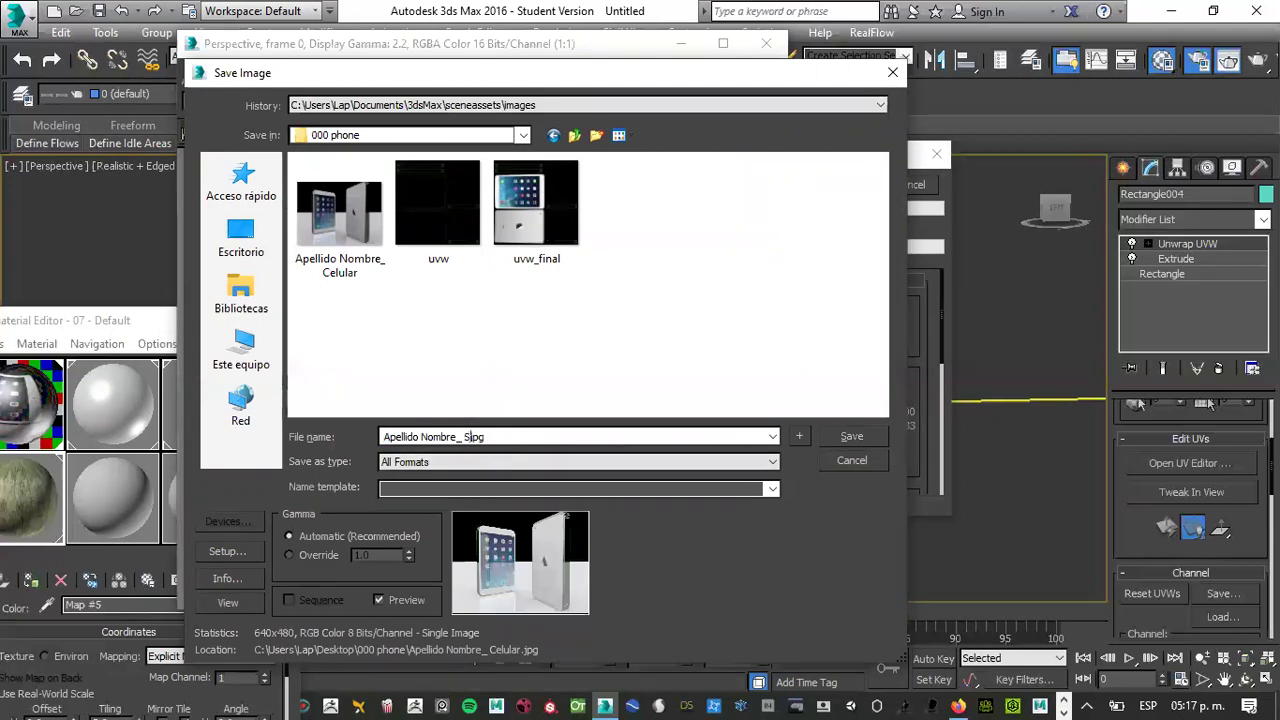
text(nd_1.)
Choose the JPEG format for the stand image and save it at quality 100
click(565, 462)
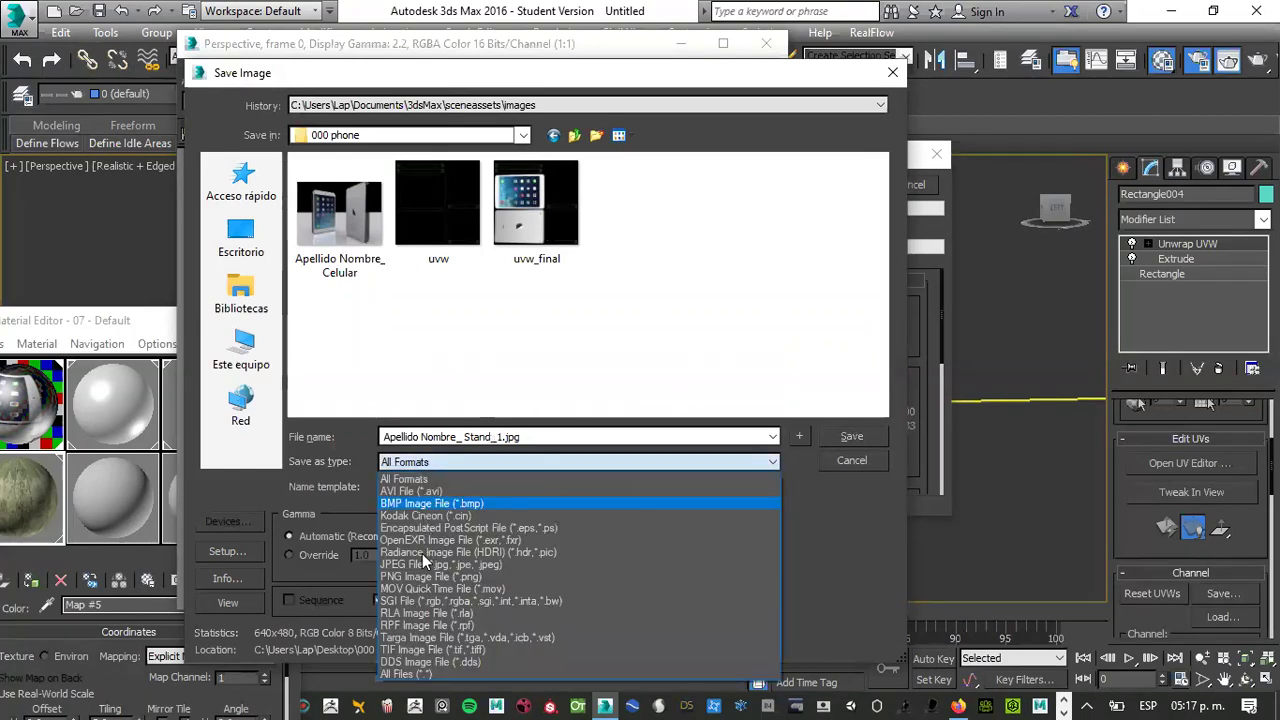
click(425, 564)
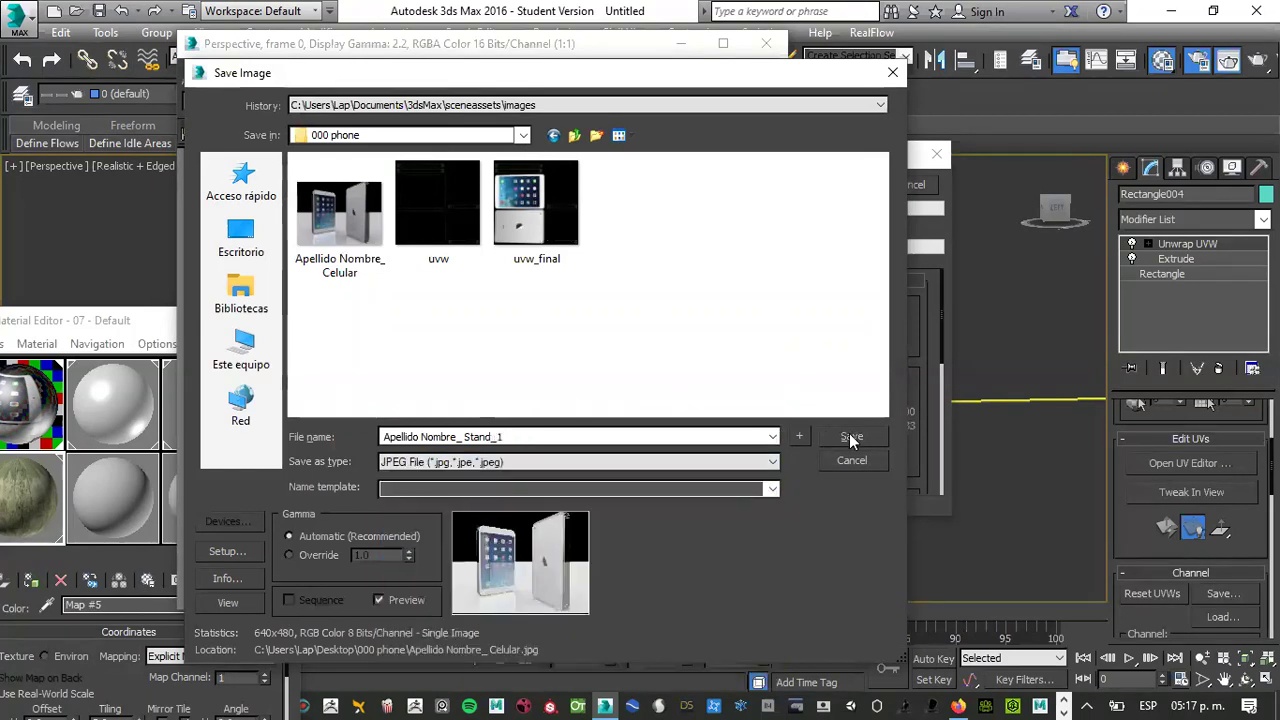
click(851, 437)
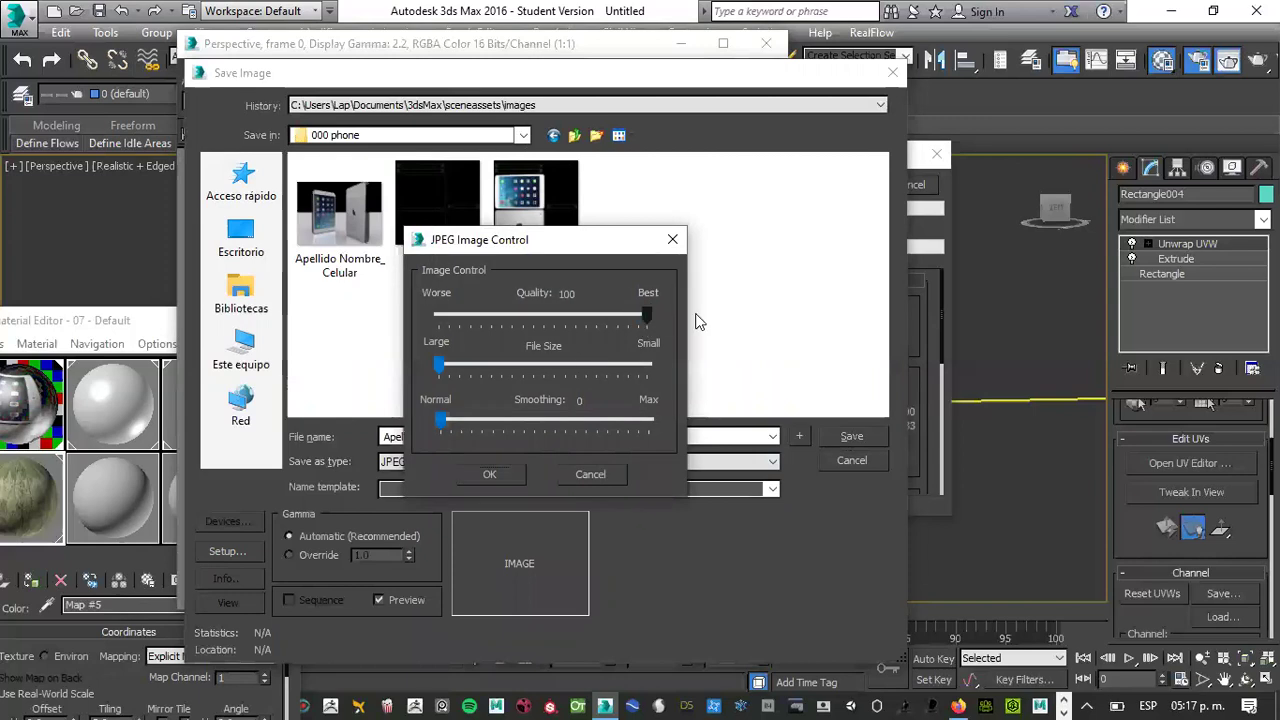
click(490, 474)
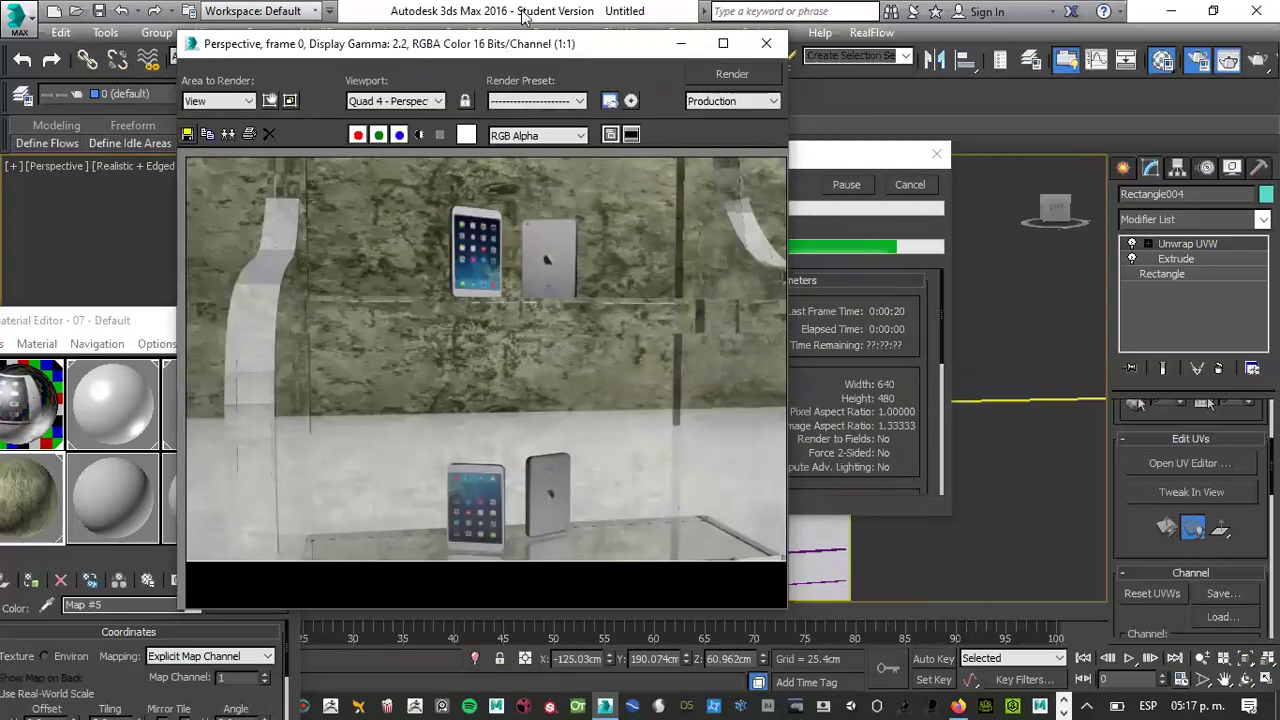
Close the rendered image of the stand and cancel the render in progress
drag(506, 51, 520, 22)
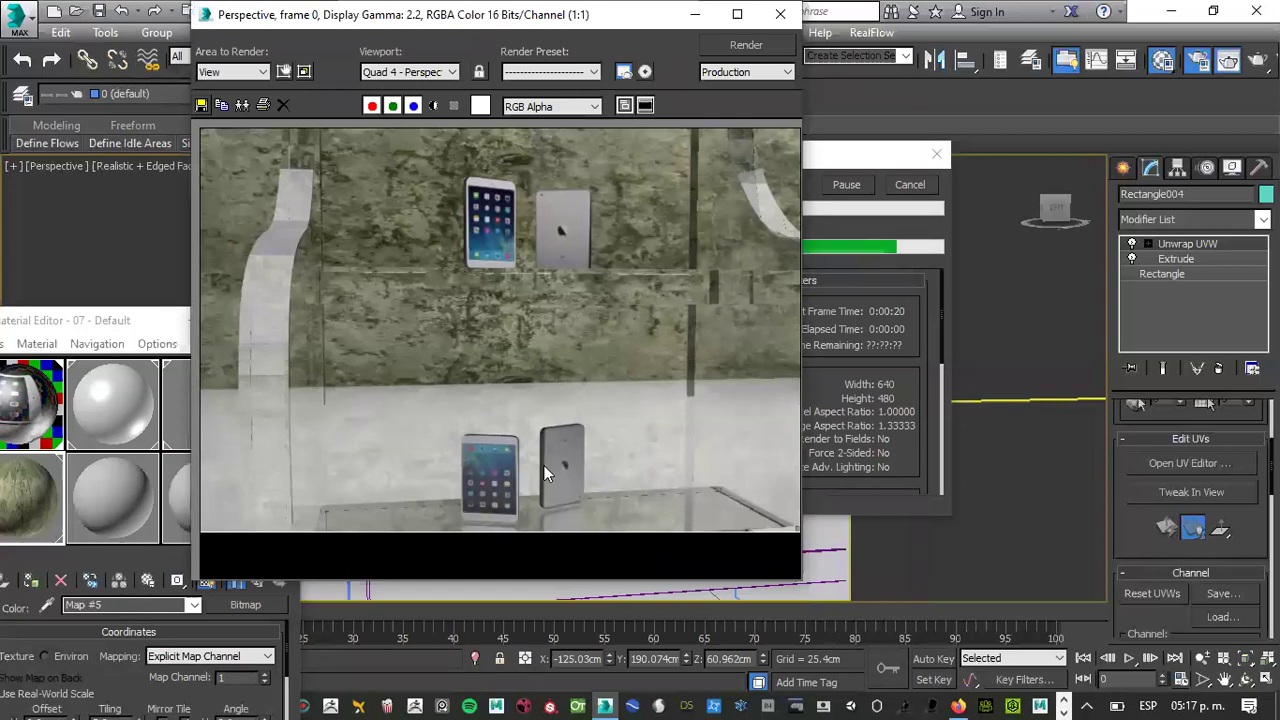
click(780, 14)
click(910, 185)
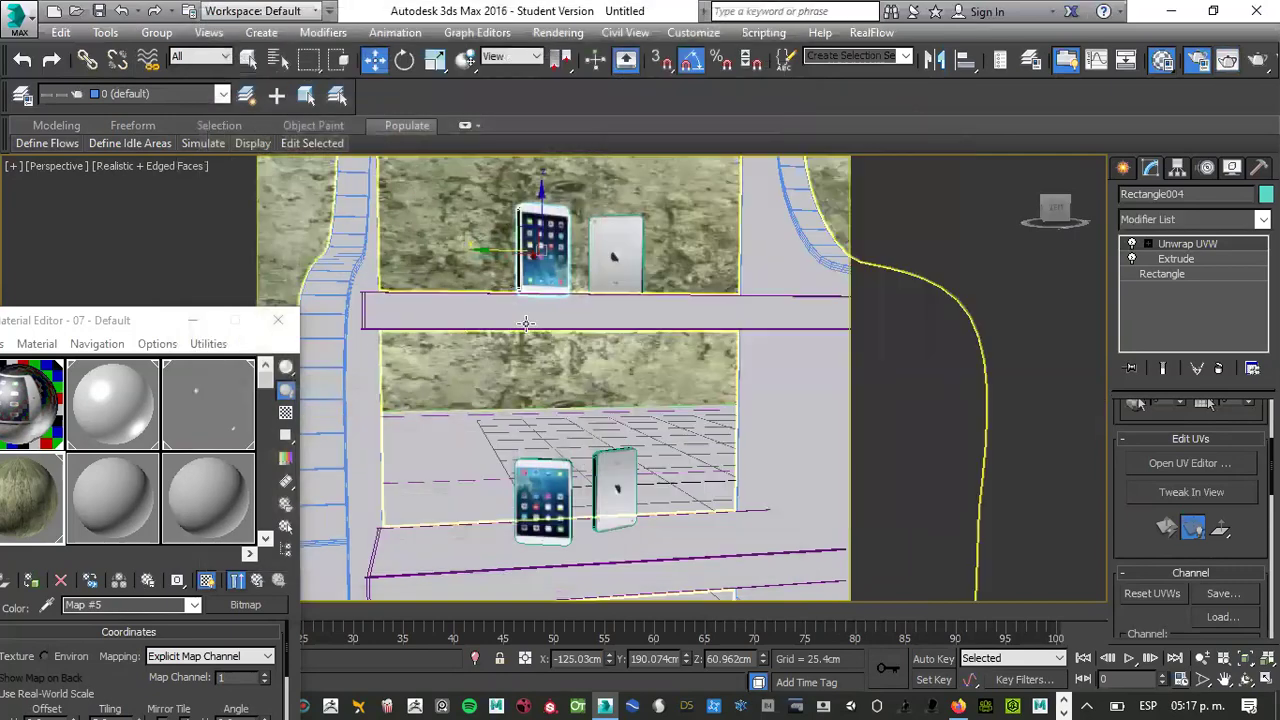
Frame the upper shelf's two tablets up close from the front and render that view
scroll(594, 237, up, 5)
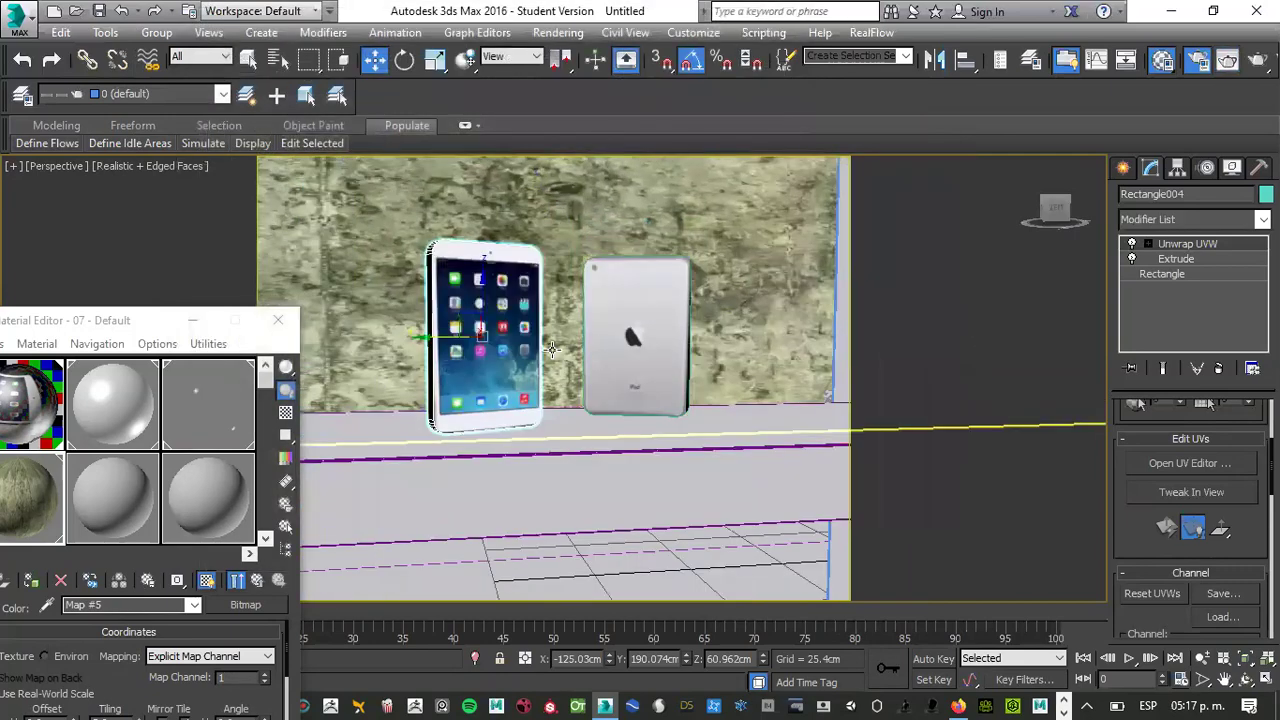
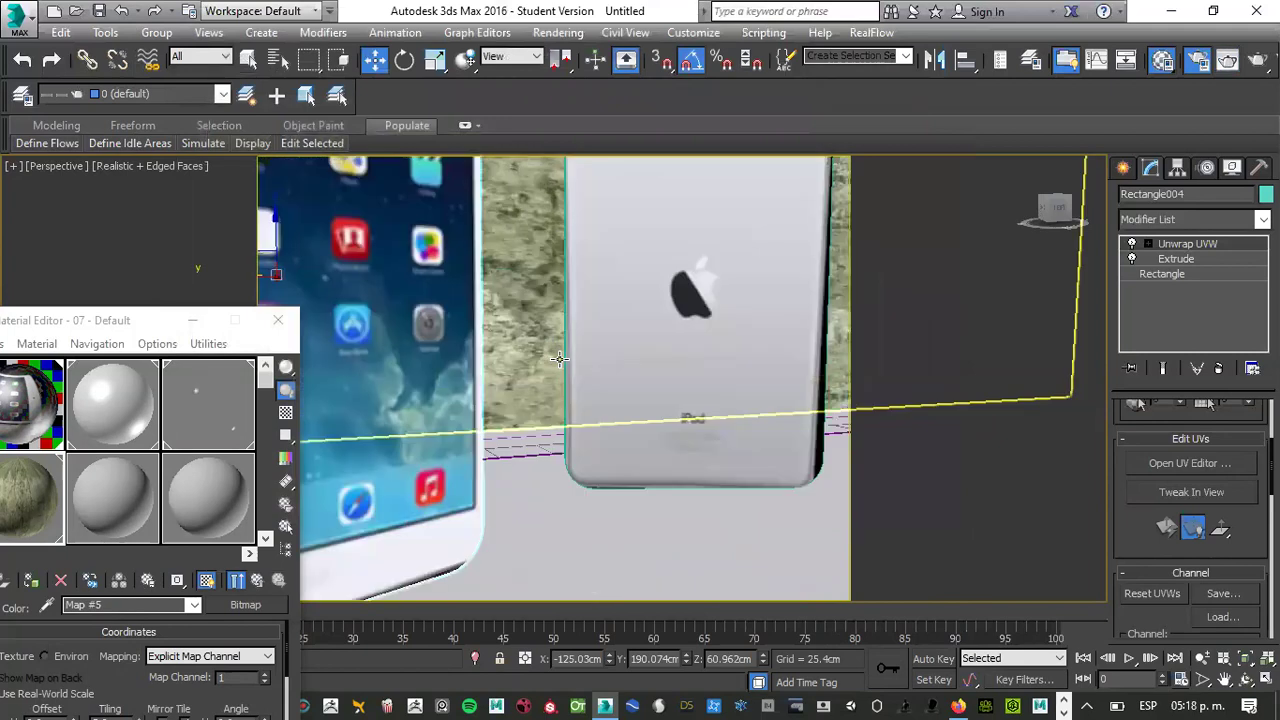
click(1204, 659)
drag(631, 360, 606, 312)
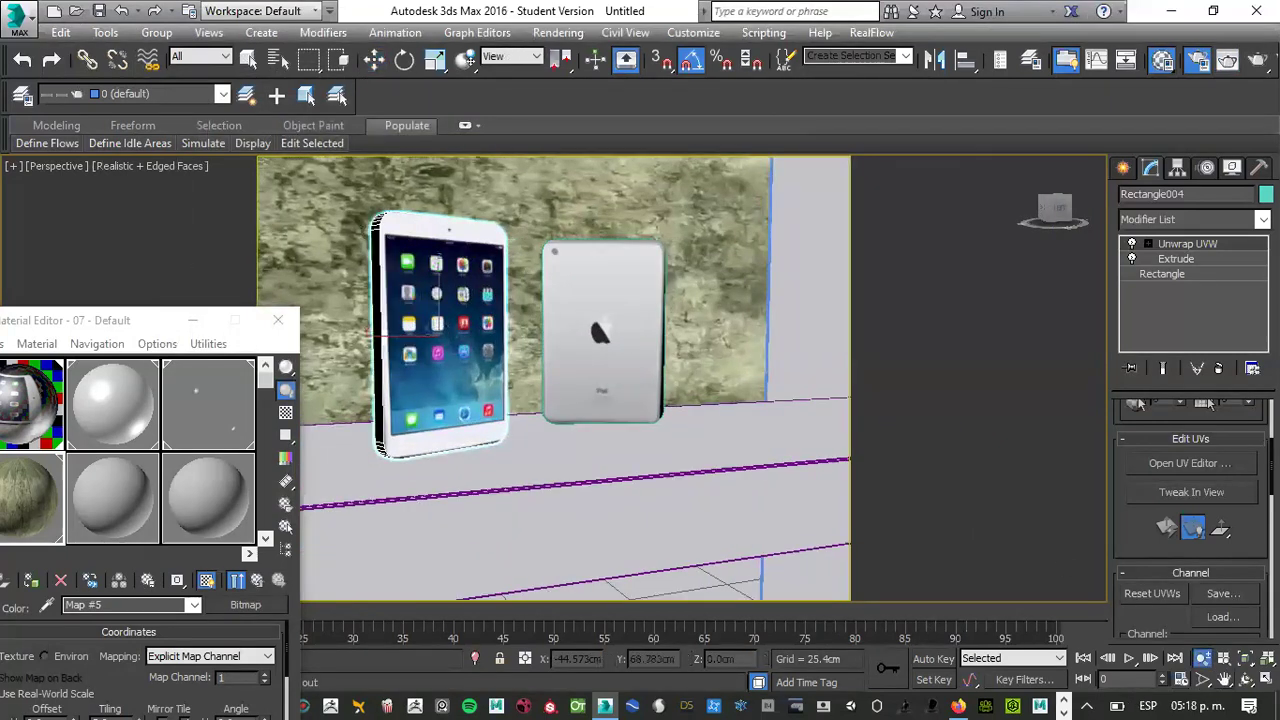
click(1245, 679)
drag(562, 358, 522, 350)
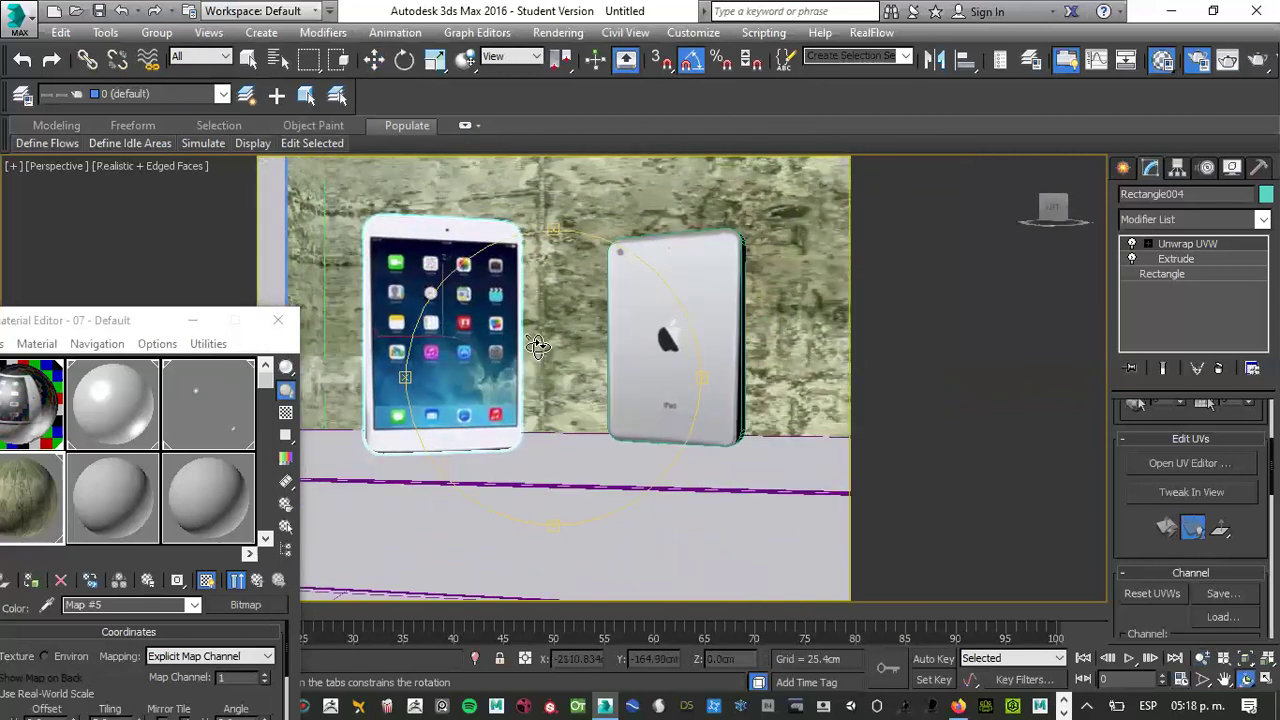
key(shift+q)
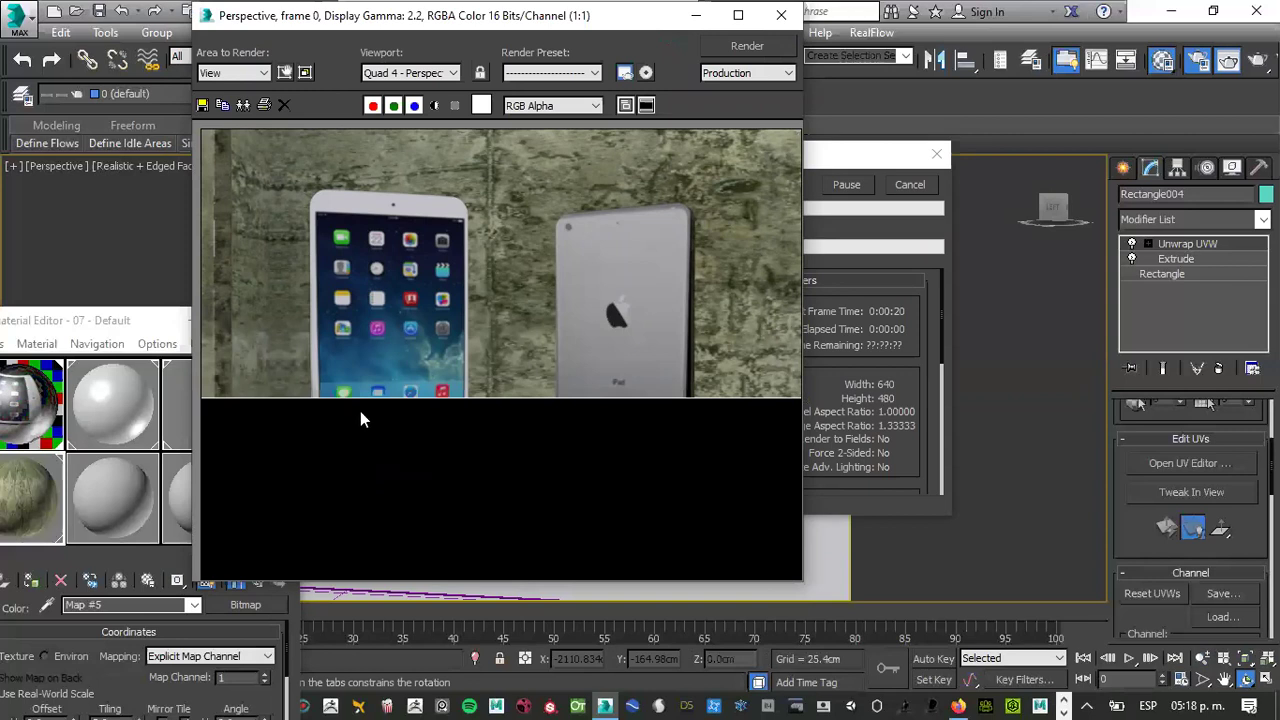
Save the close-up render in the "000 phone" folder as a JPEG named "Apellido Nombre_ Stand_2"
click(202, 104)
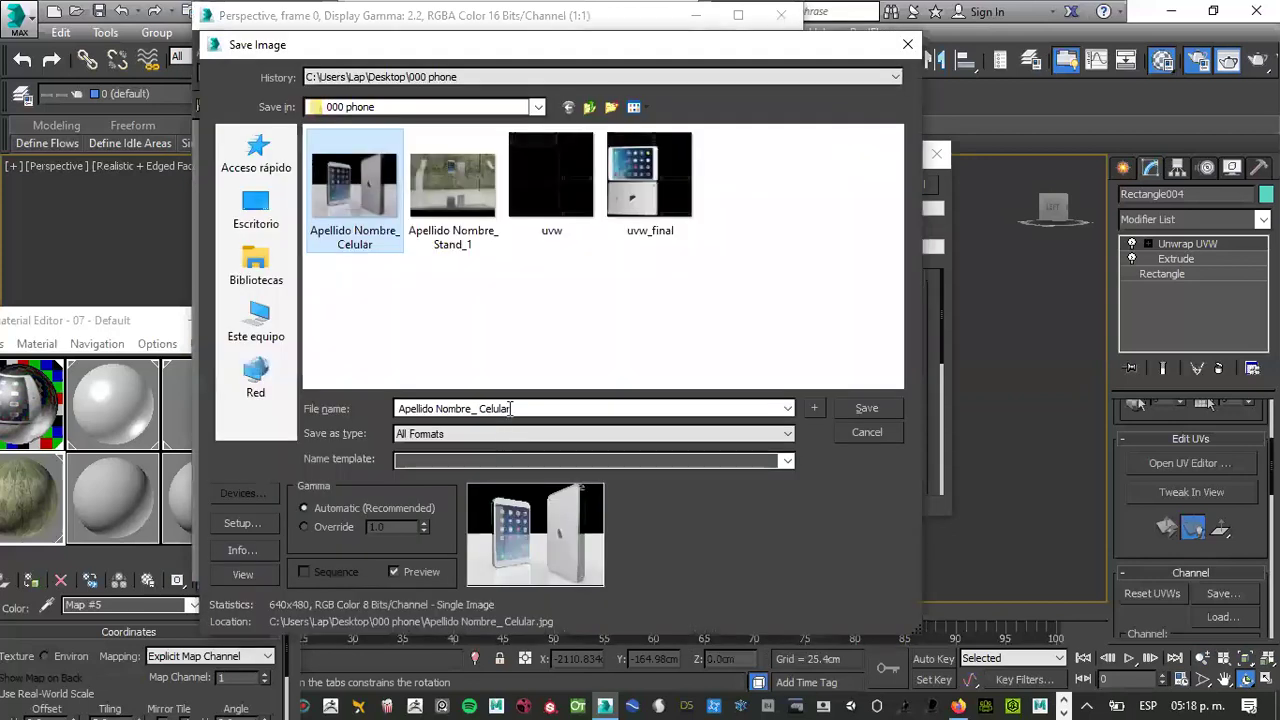
click(520, 407)
key(Right)
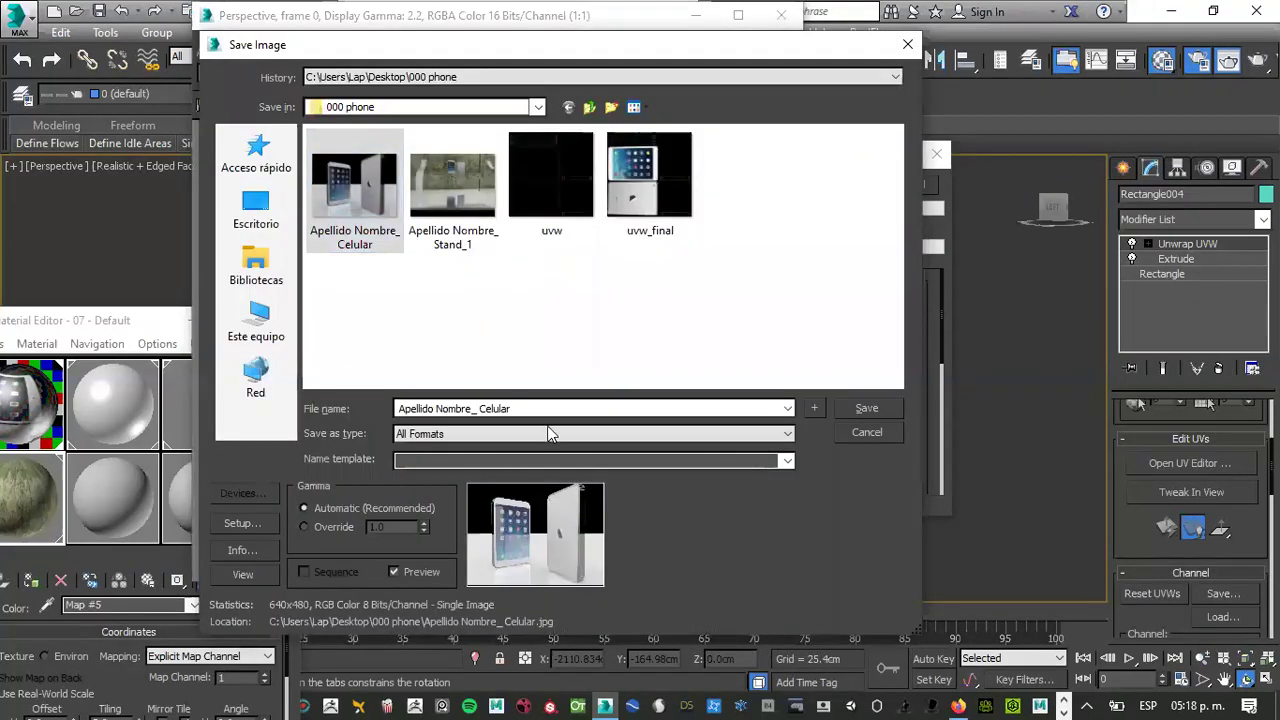
click(453, 222)
click(522, 410)
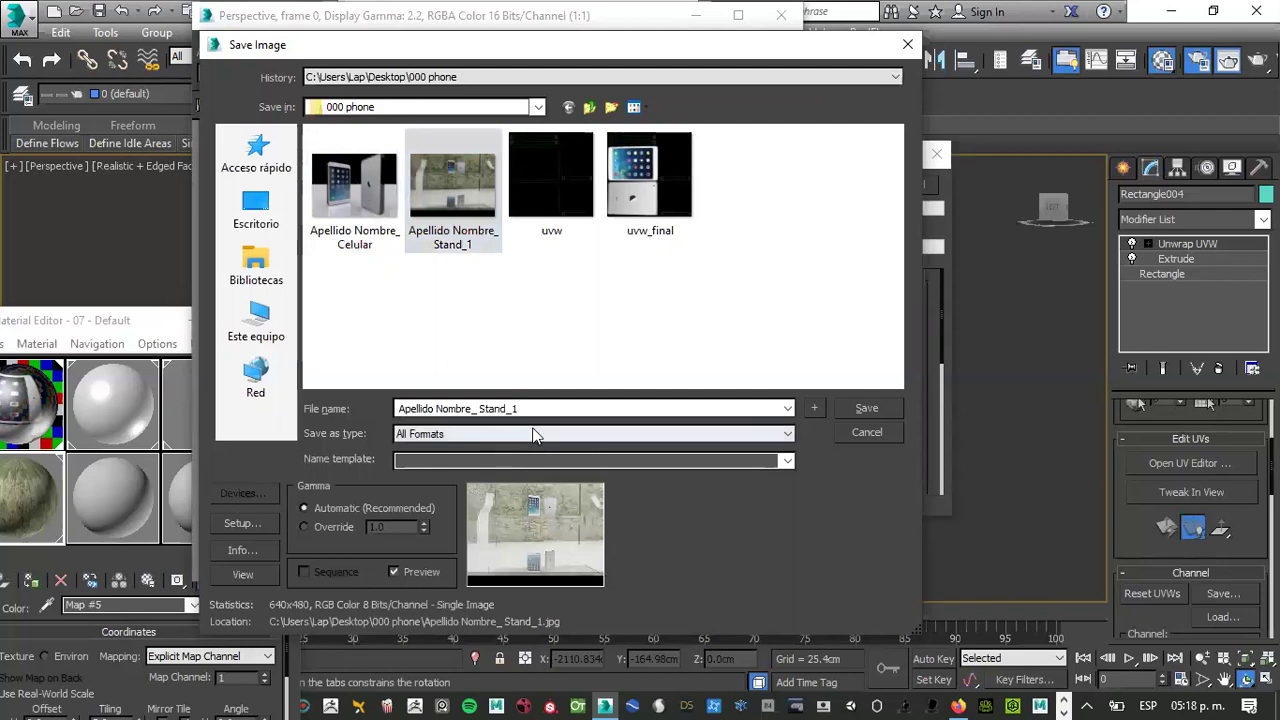
key(BackSpace)
text(2)
click(585, 433)
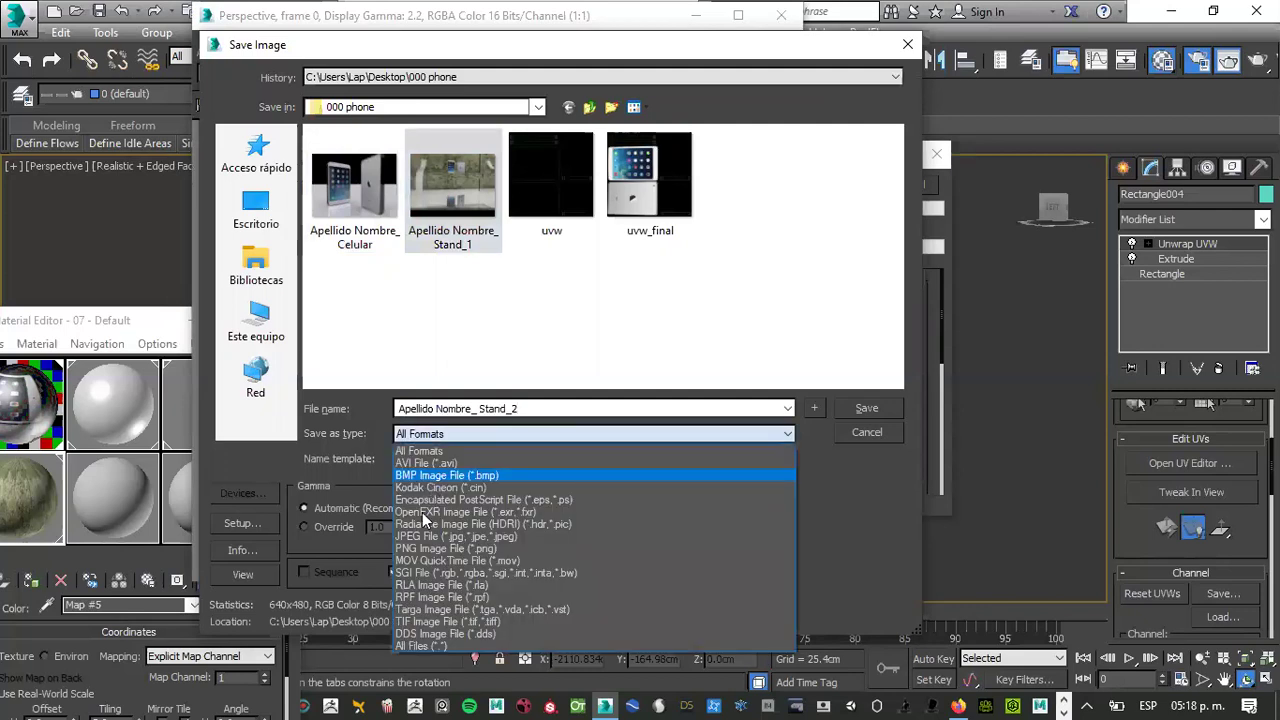
click(428, 537)
click(869, 406)
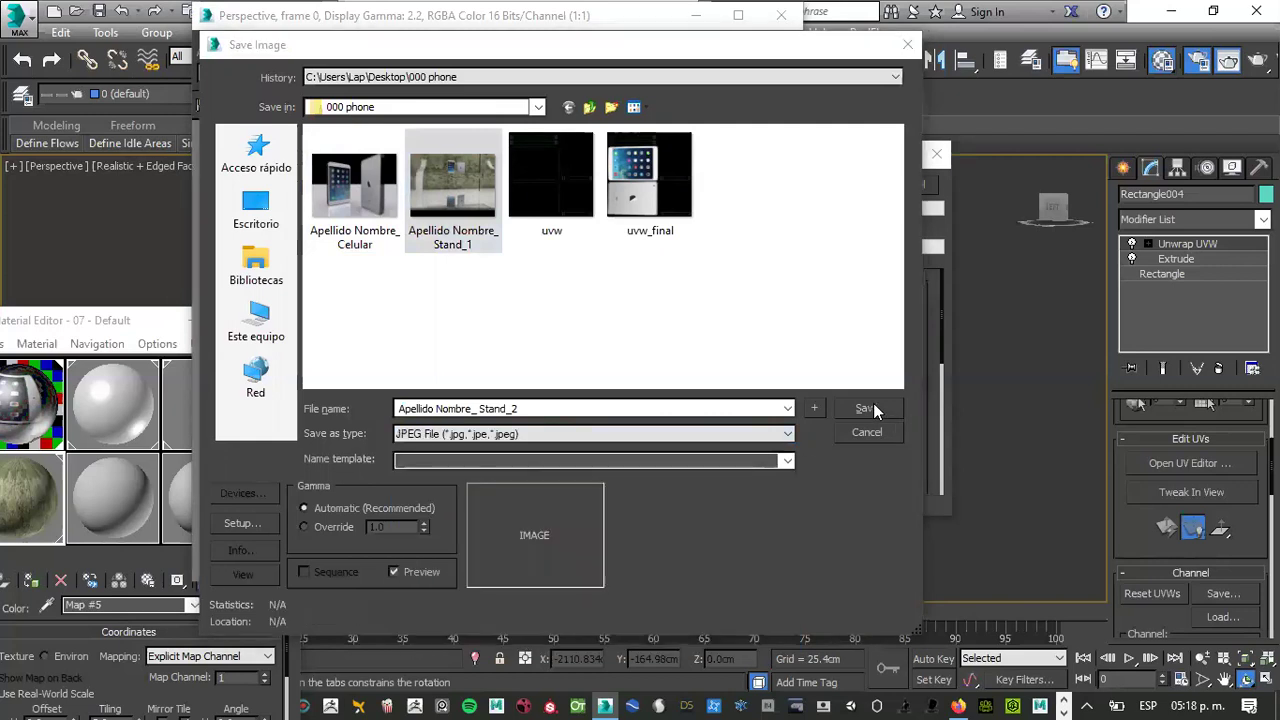
click(510, 447)
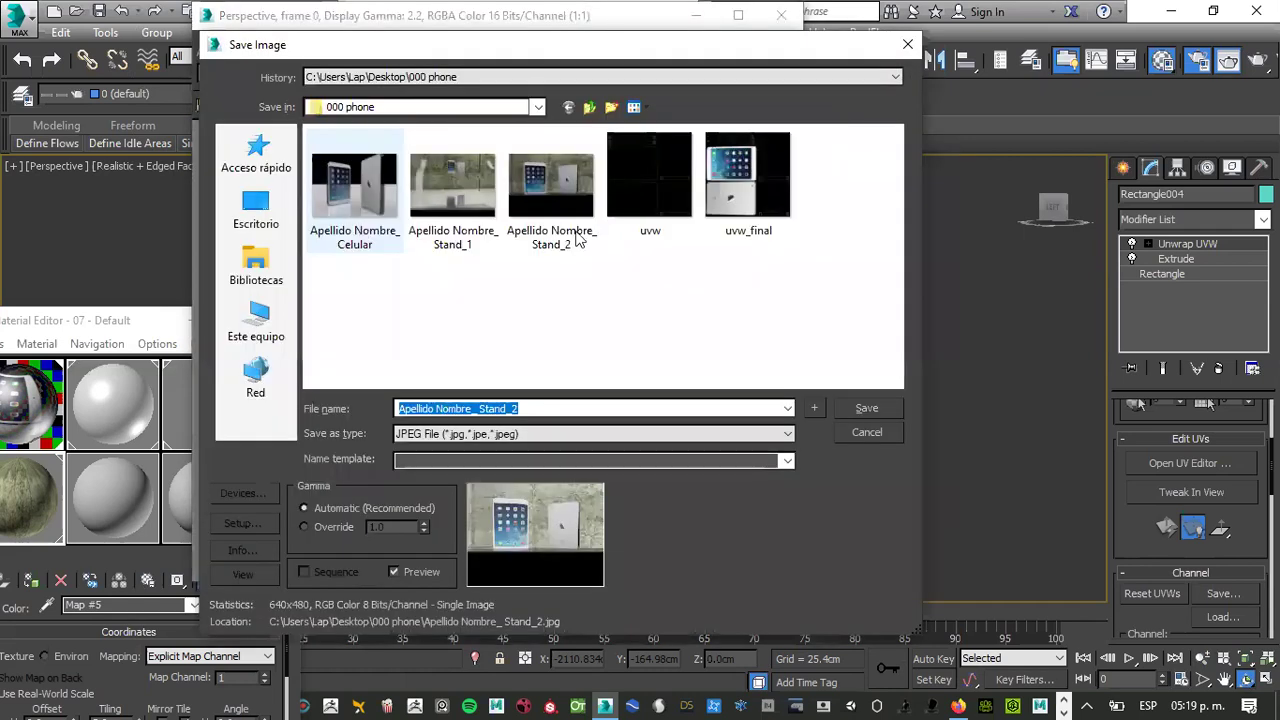
Save the finished close-up render over the existing "Apellido Nombre_ Stand_2" JPEG and confirm the overwrite
click(575, 231)
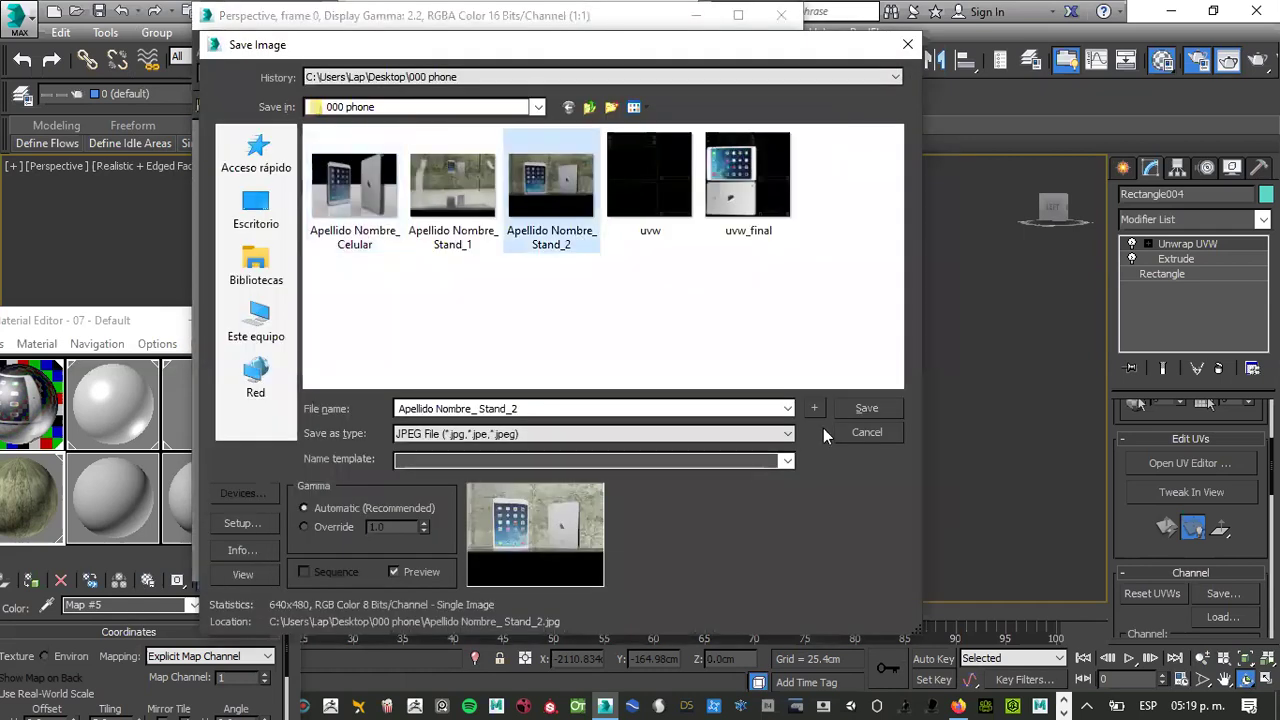
click(866, 408)
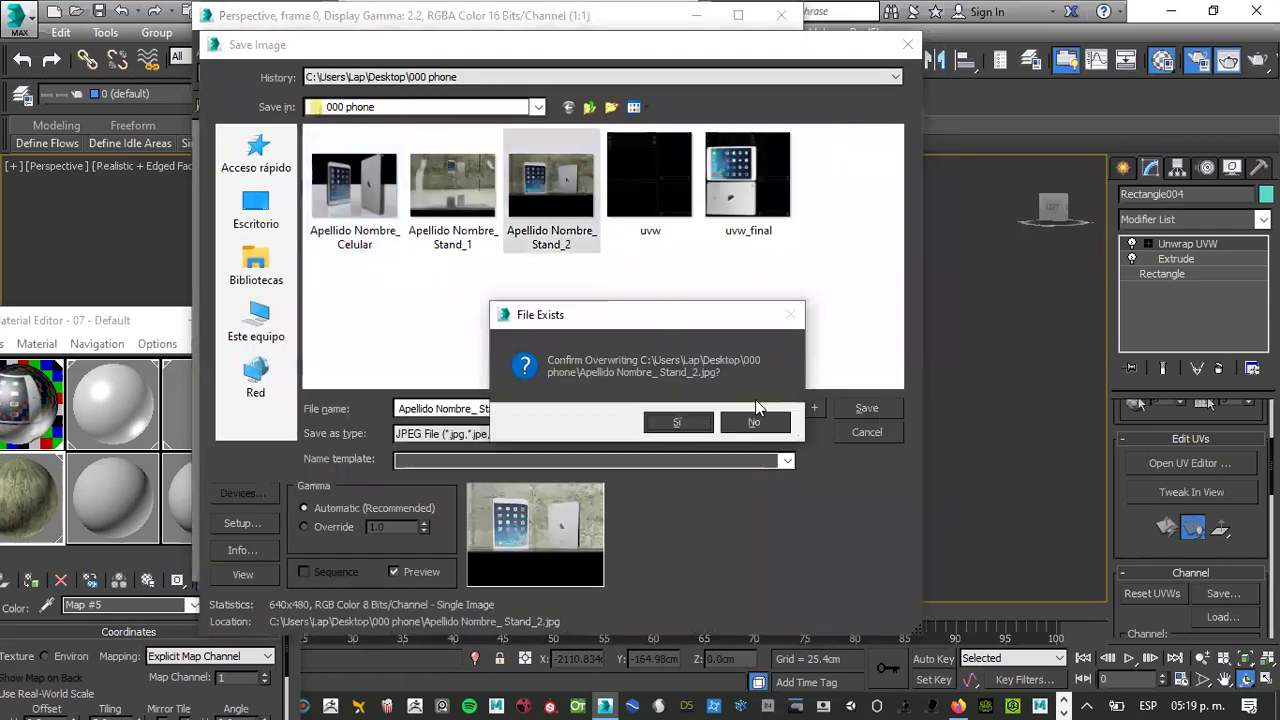
click(679, 422)
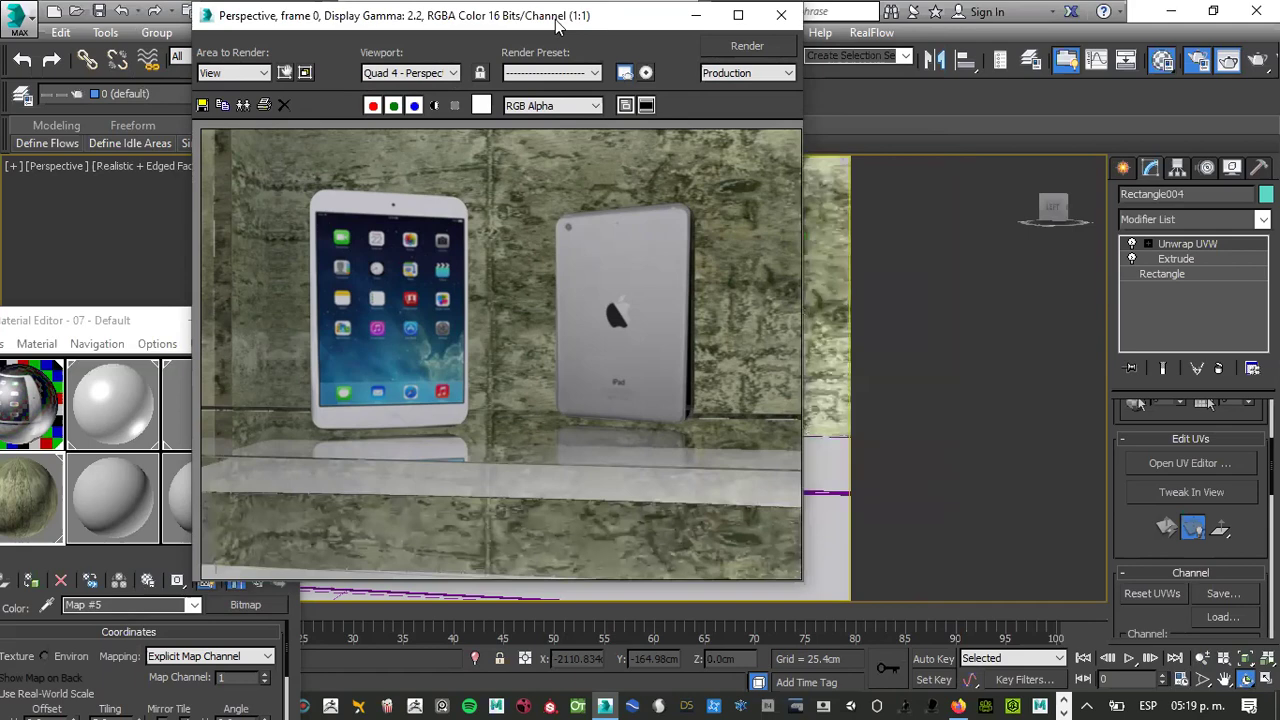